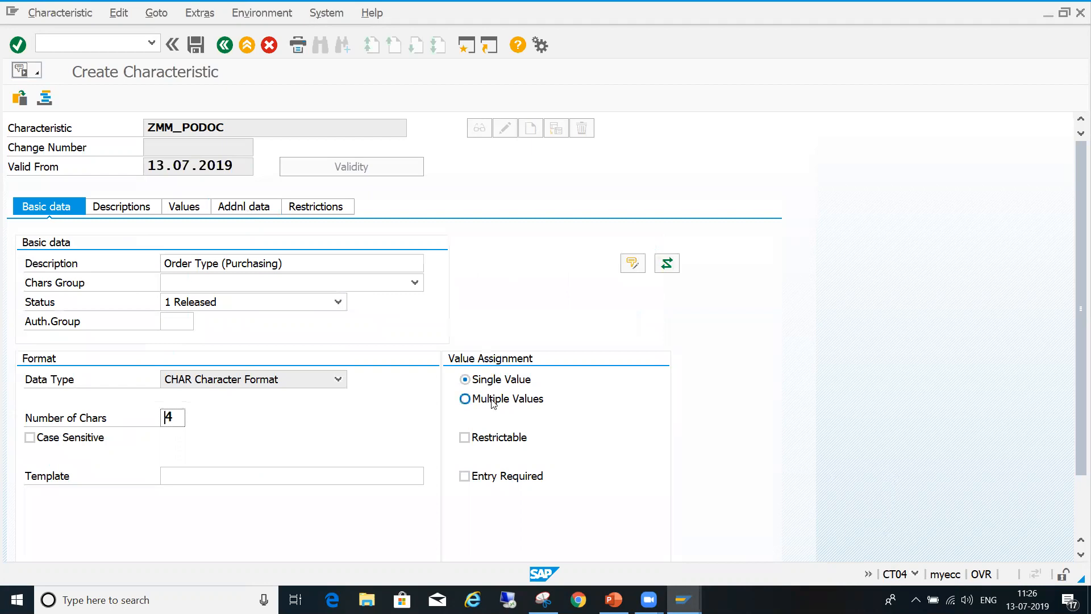
- Allow multiple values for the ZMM_PODOC characteristic and start transaction SE11 in a new session window
click(492, 401)
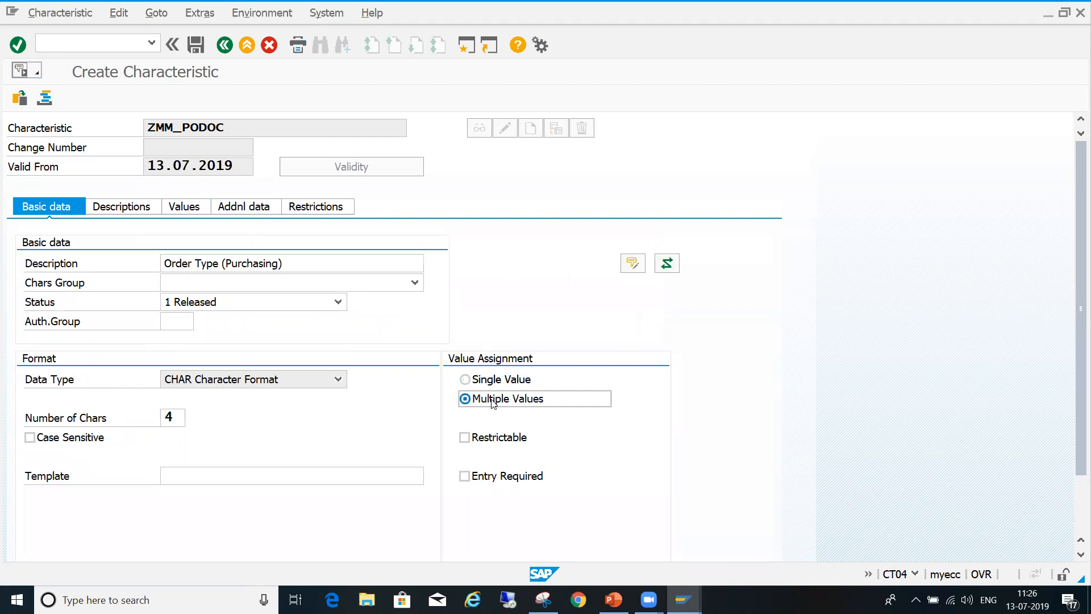
click(466, 48)
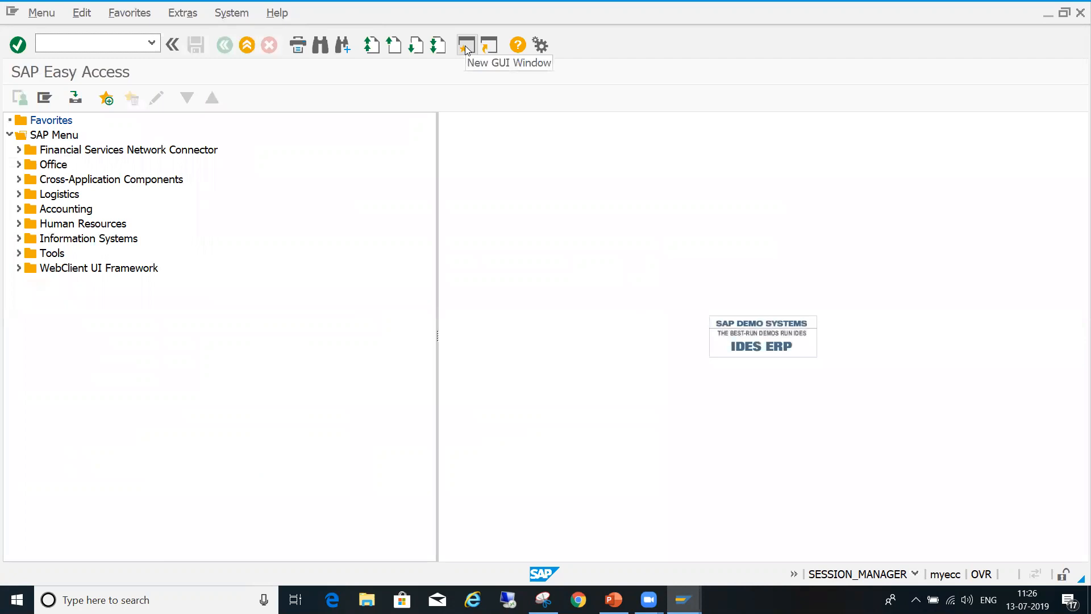
text(SE11)
key(Return)
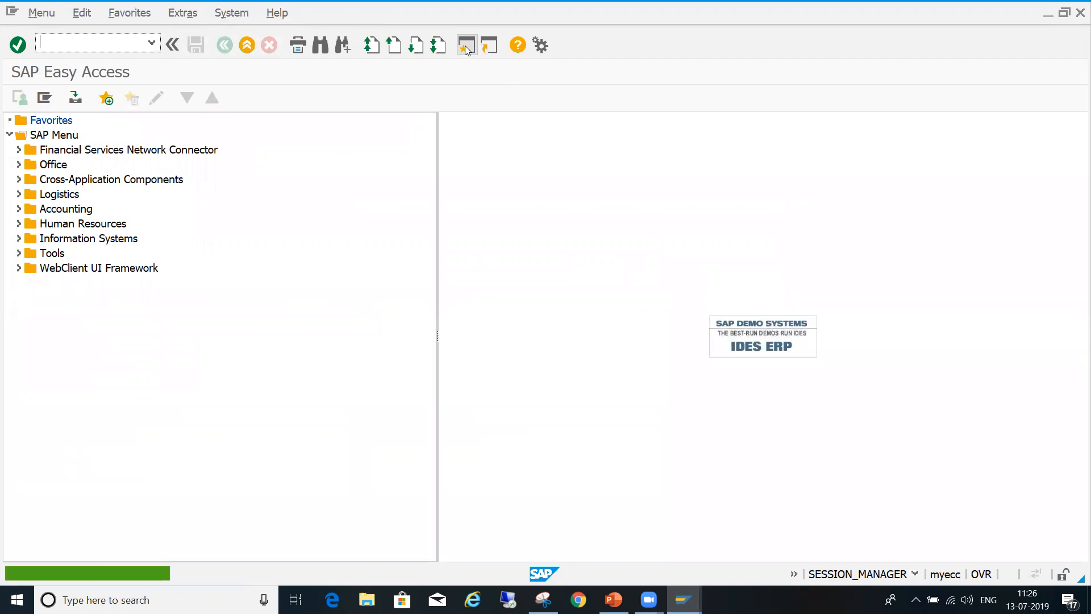
text(SE11)
key(Return)
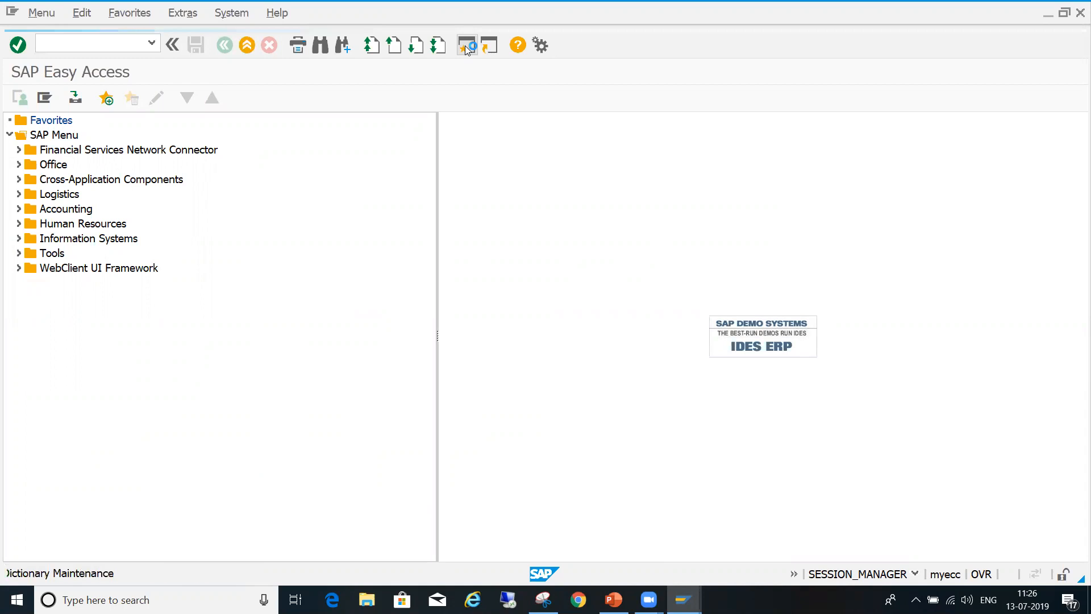
- Display the CEKKO structure in the ABAP Dictionary and select its BSART component
key(Delete)
key(Delete)
key(Delete)
key(Delete)
text(CEKKO)
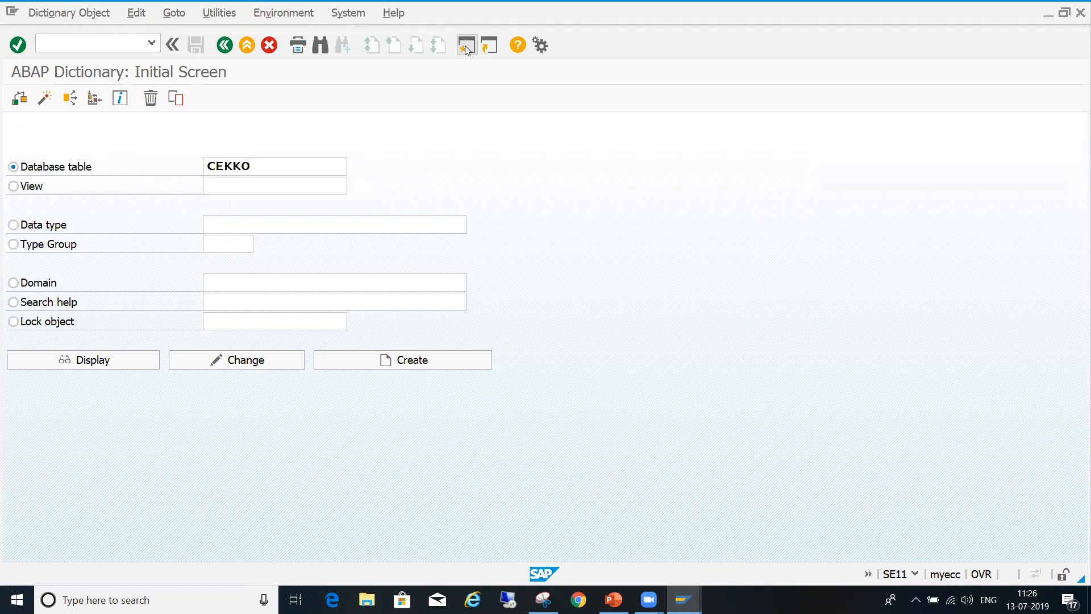
click(116, 358)
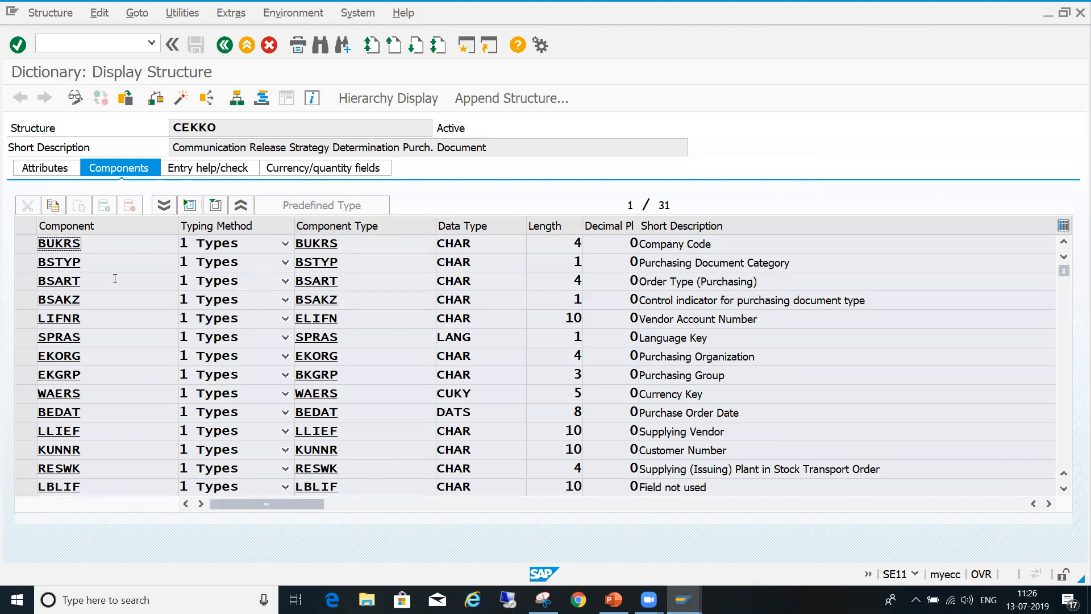
click(36, 282)
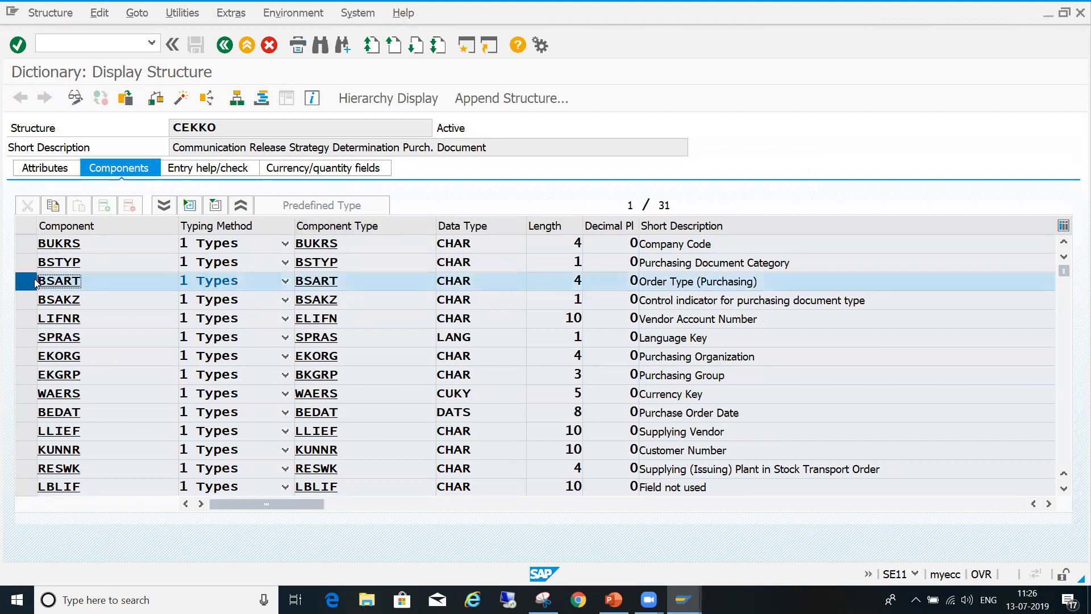
drag(85, 284, 22, 294)
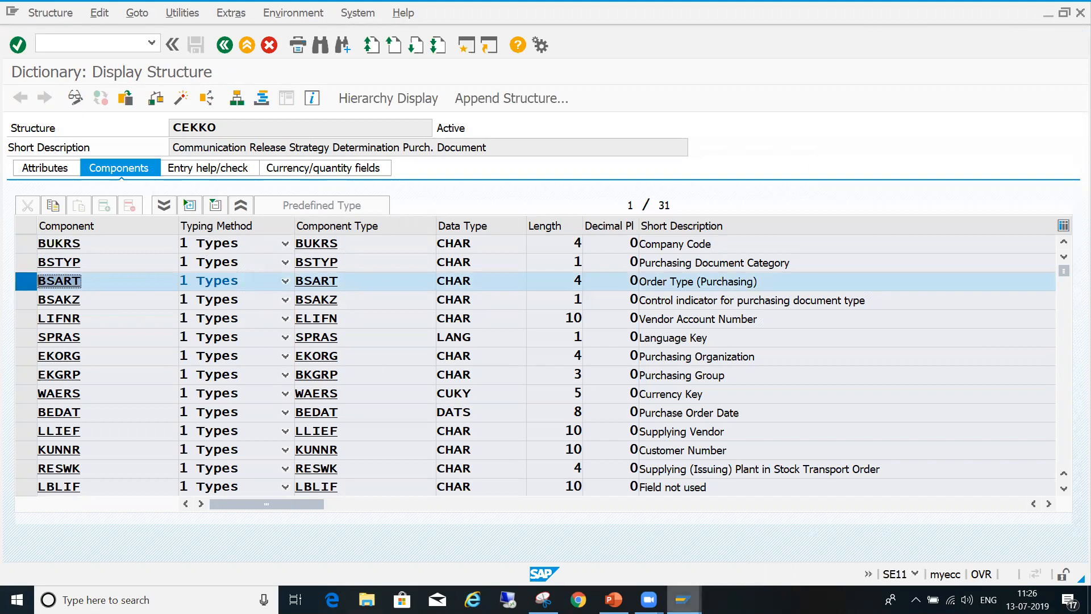
- Return to the ZMM_PODOC characteristic and enter NB as its first allowed value
mouse_move(683, 600)
click(742, 540)
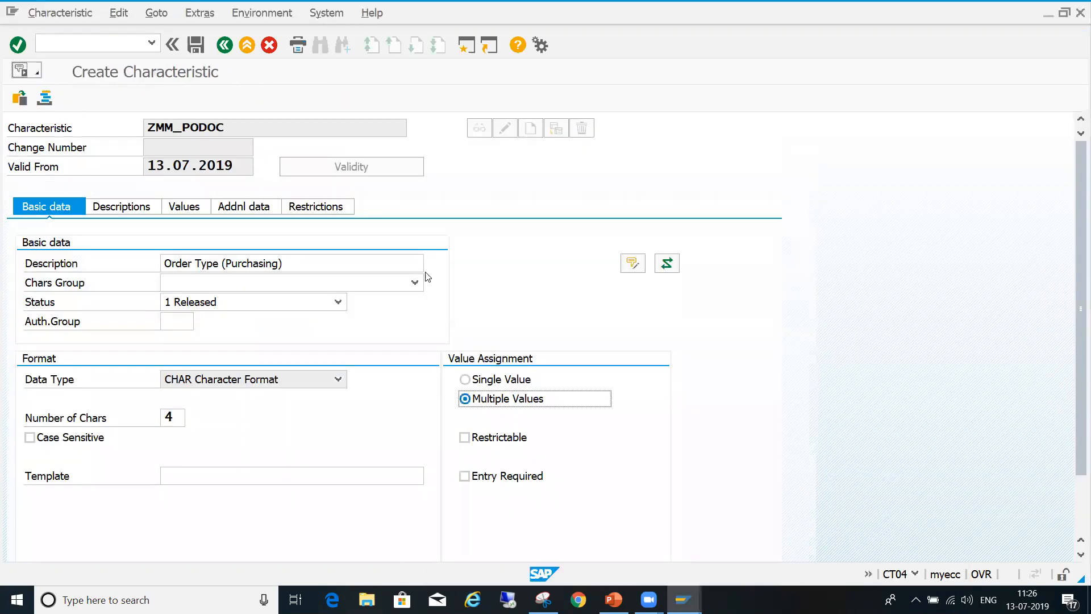
click(254, 207)
key(Return)
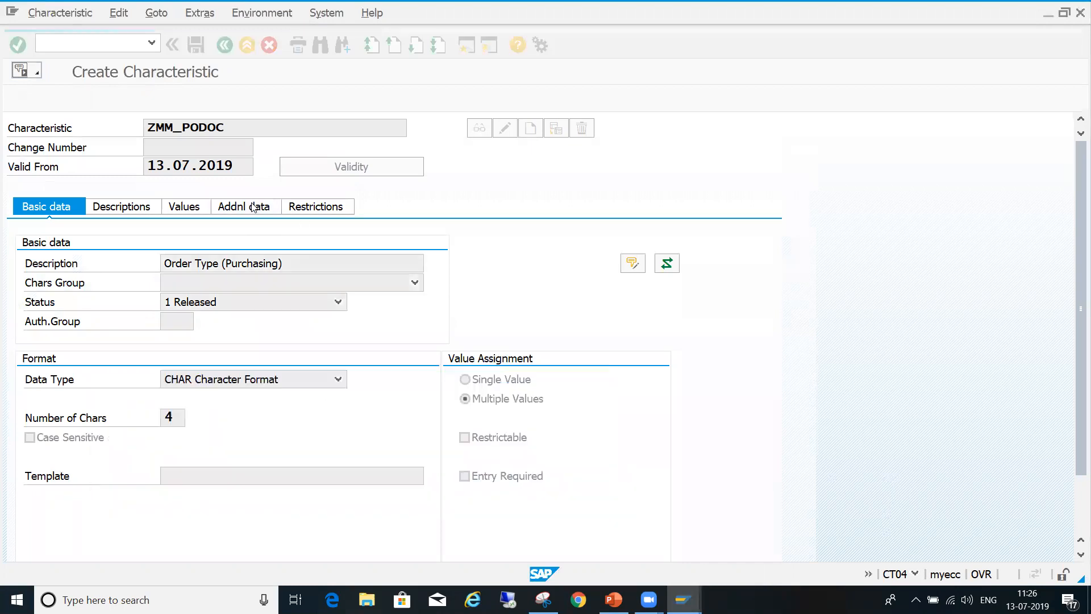
click(176, 208)
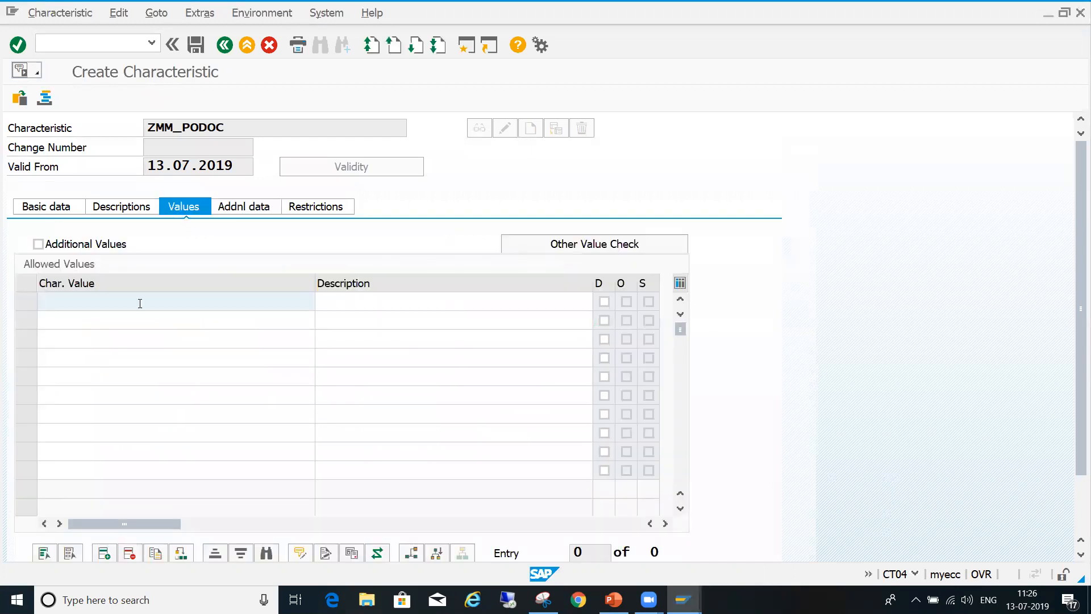
text(nb)
key(Down)
key(Return)
key(Down)
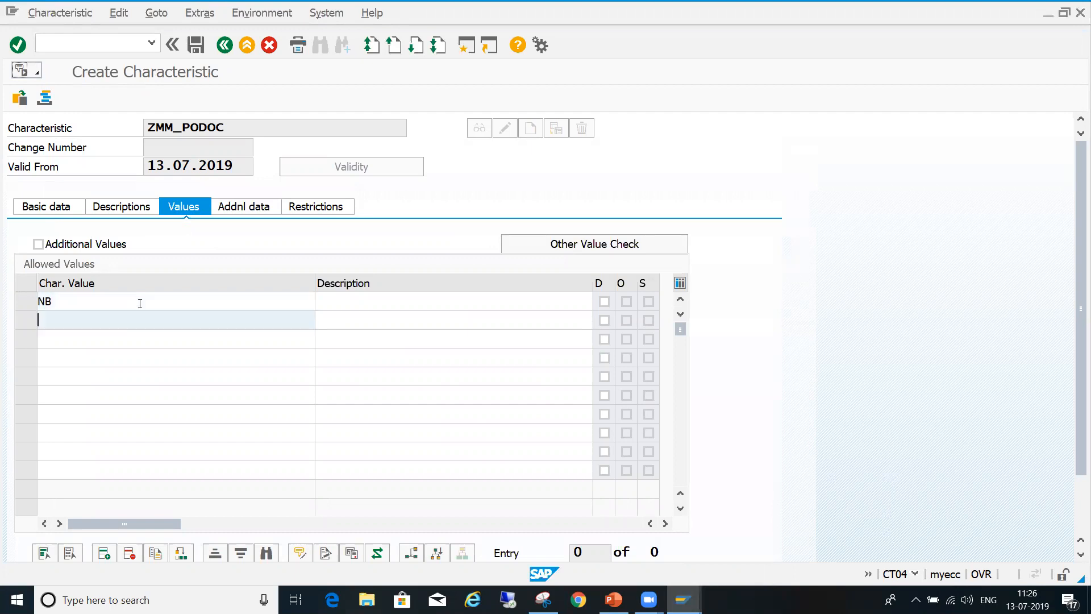
- Add ZDOM and ZIMP to the characteristic's allowed values
text(ZDO)
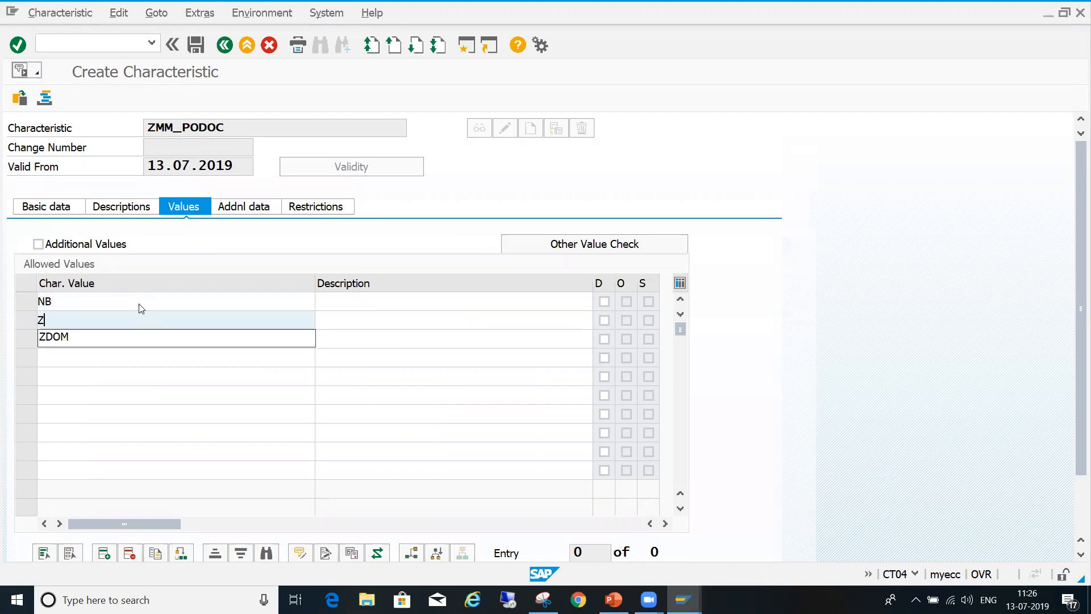
key(Down)
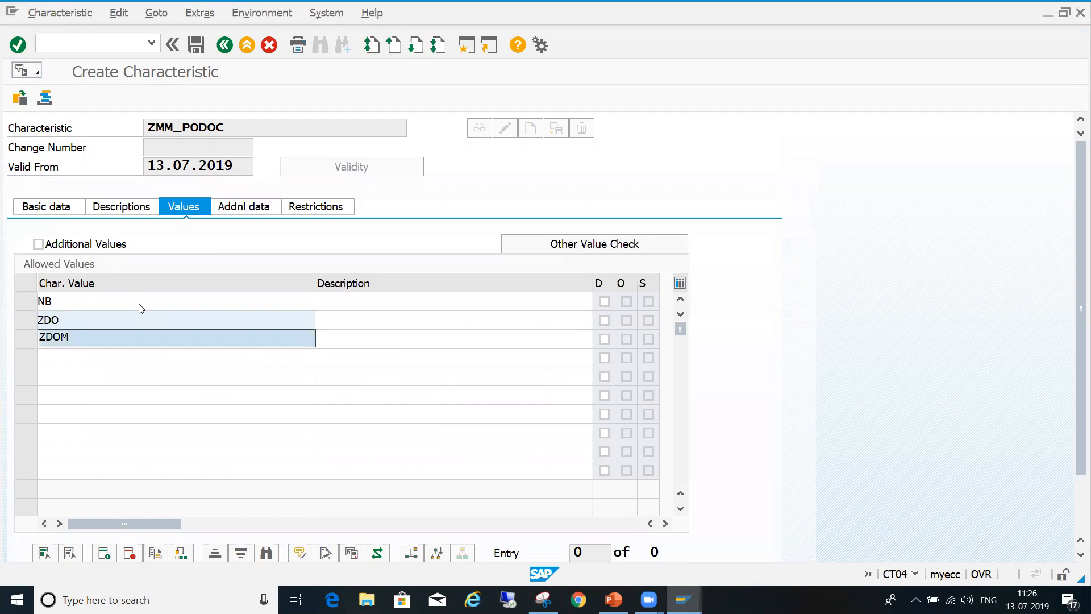
key(Return)
key(Down)
text(ZIMP)
key(Return)
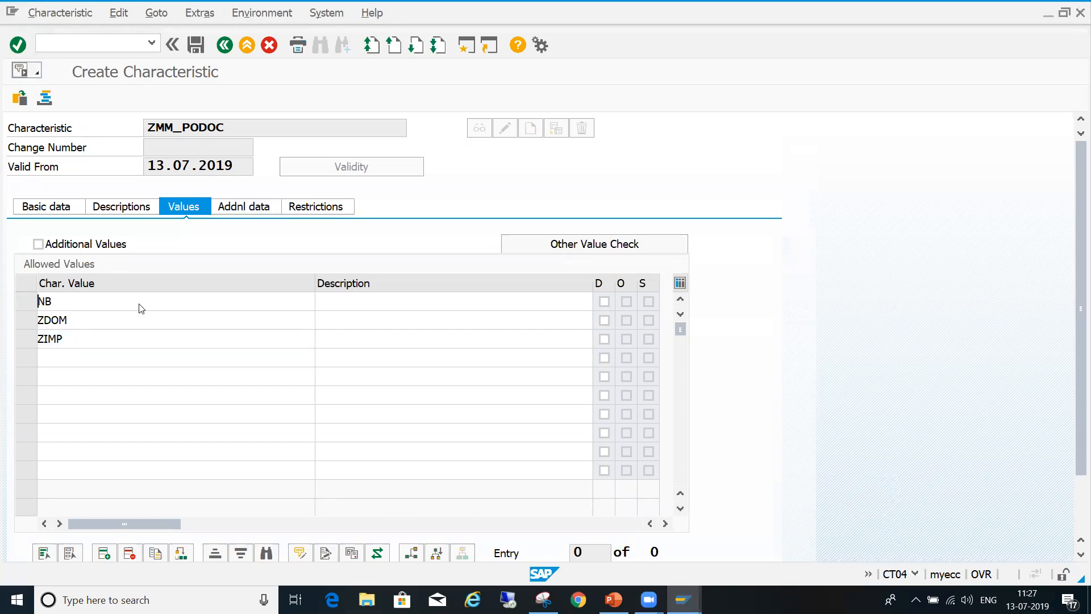
- Review the allowed values, value assignment and table reference of ZMM_PODOC, and save the characteristic
click(150, 343)
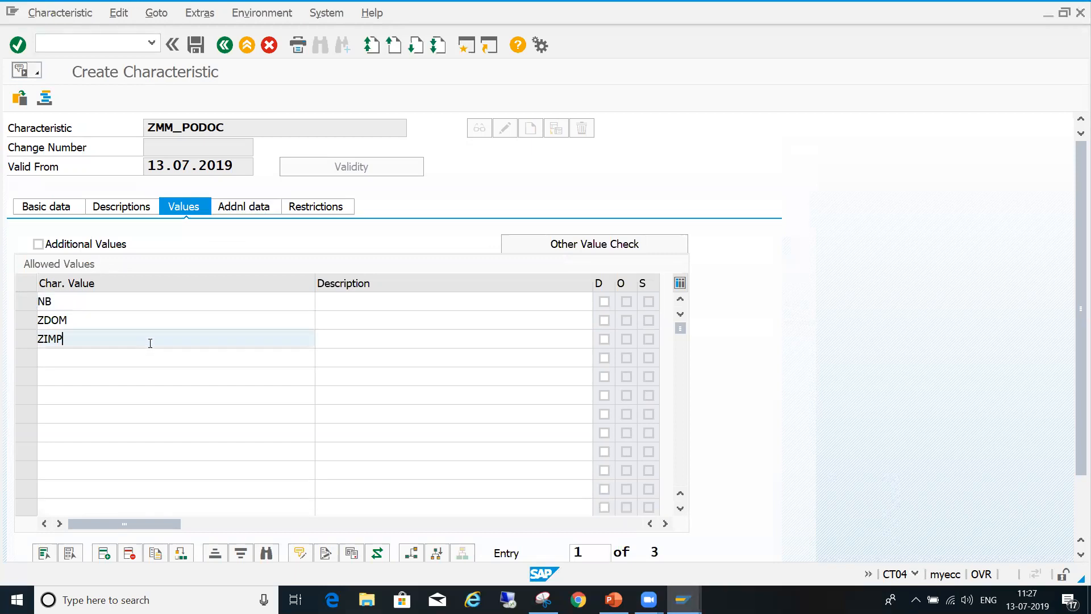
click(166, 324)
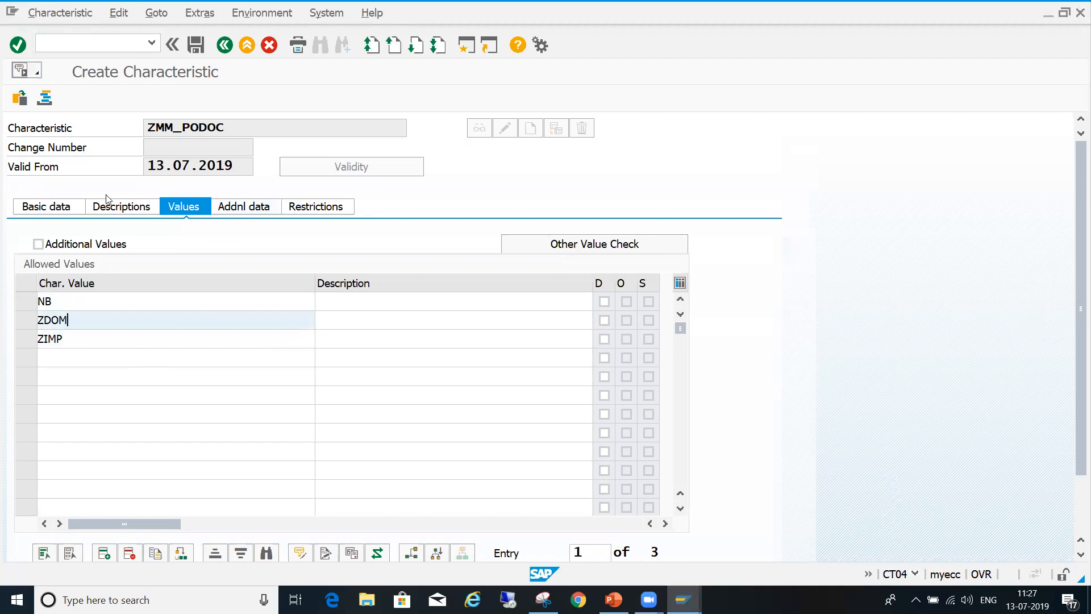
click(60, 211)
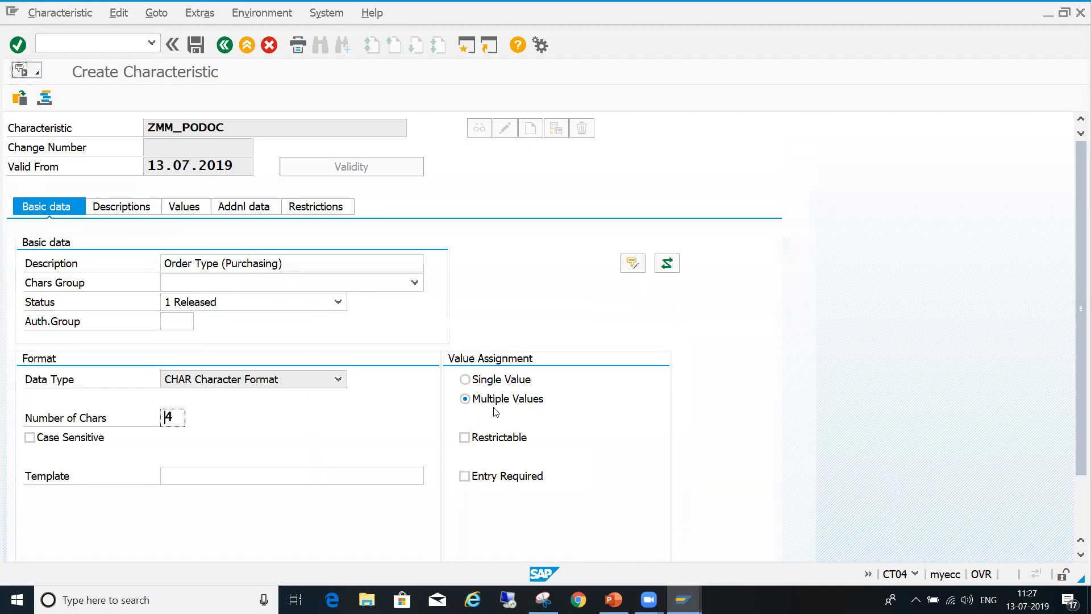
click(476, 396)
click(198, 210)
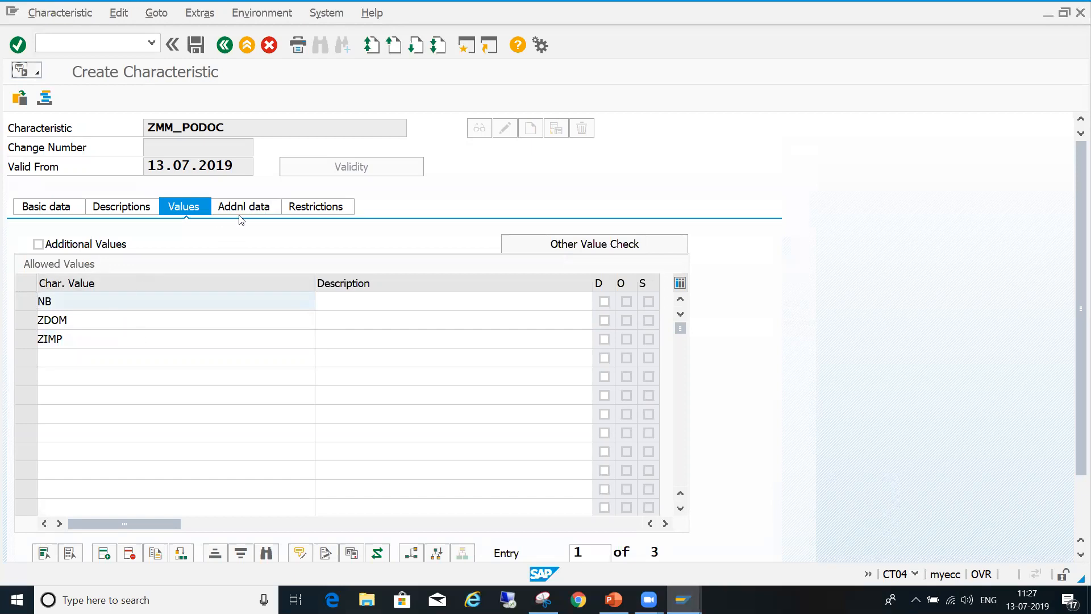
click(268, 205)
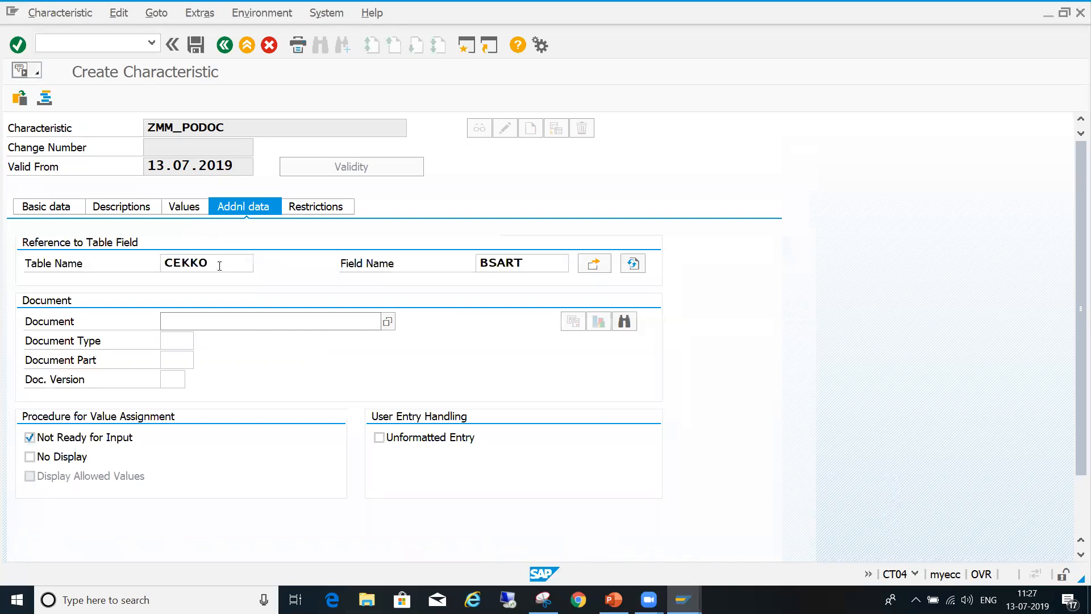
click(542, 260)
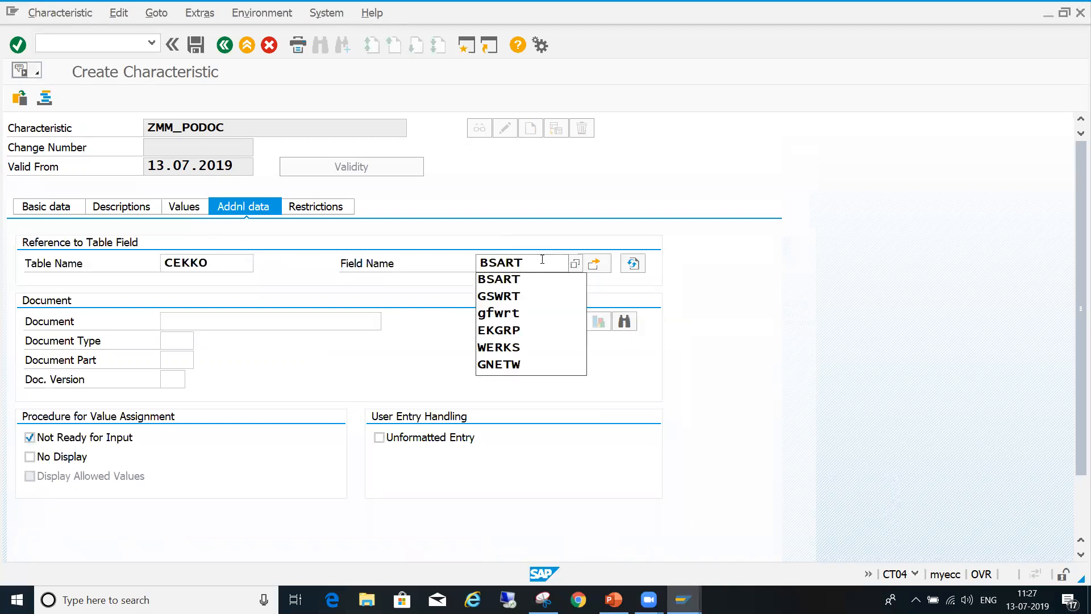
click(552, 210)
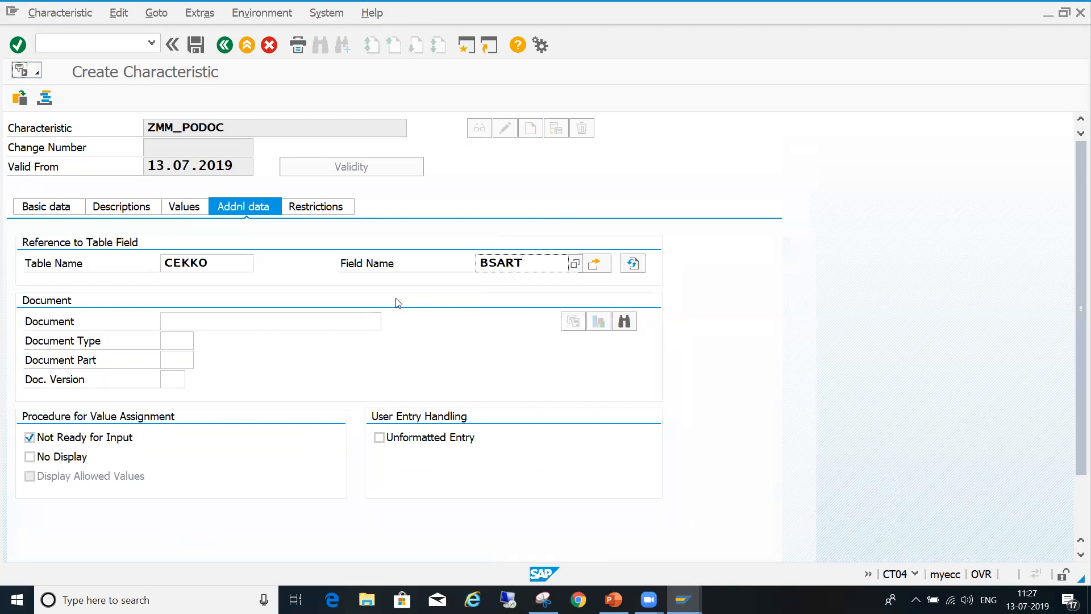
click(197, 46)
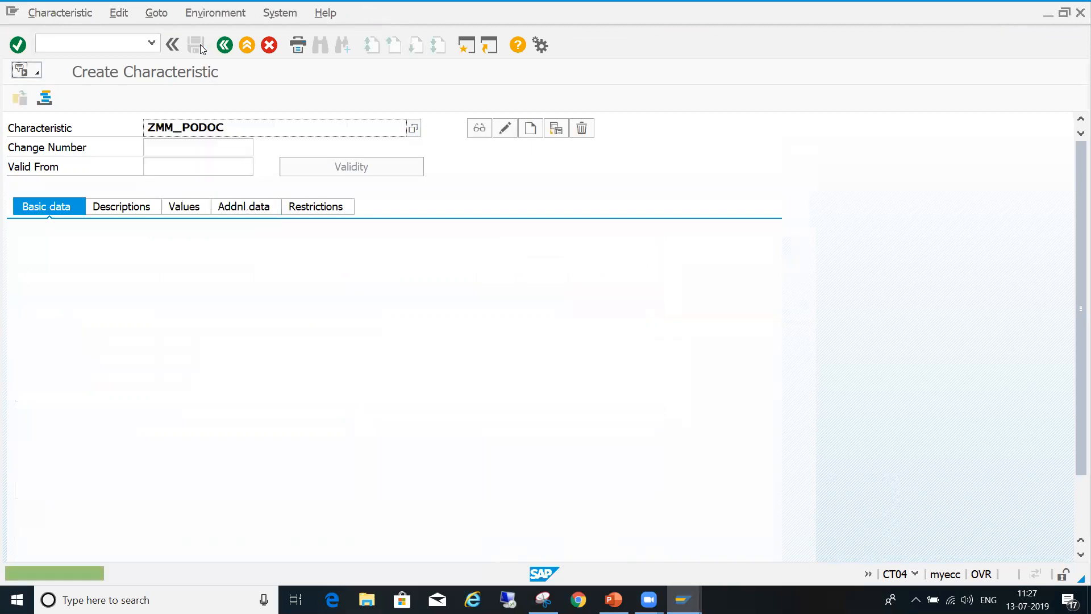
- Start creating a new characteristic named ZMM_POPURGRP
click(238, 128)
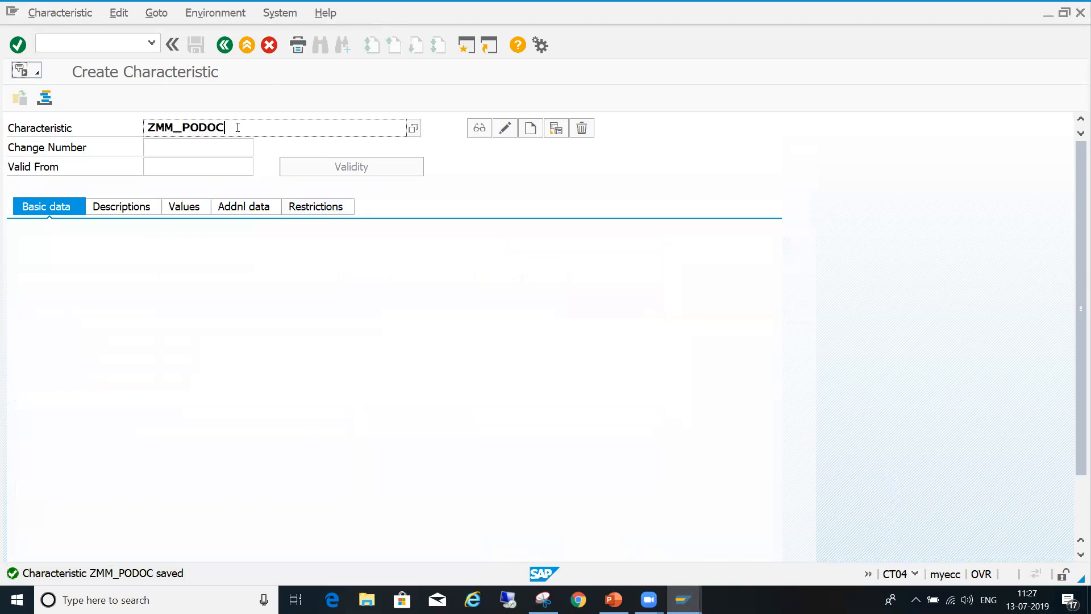
key(BackSpace)
key(BackSpace)
key(BackSpace)
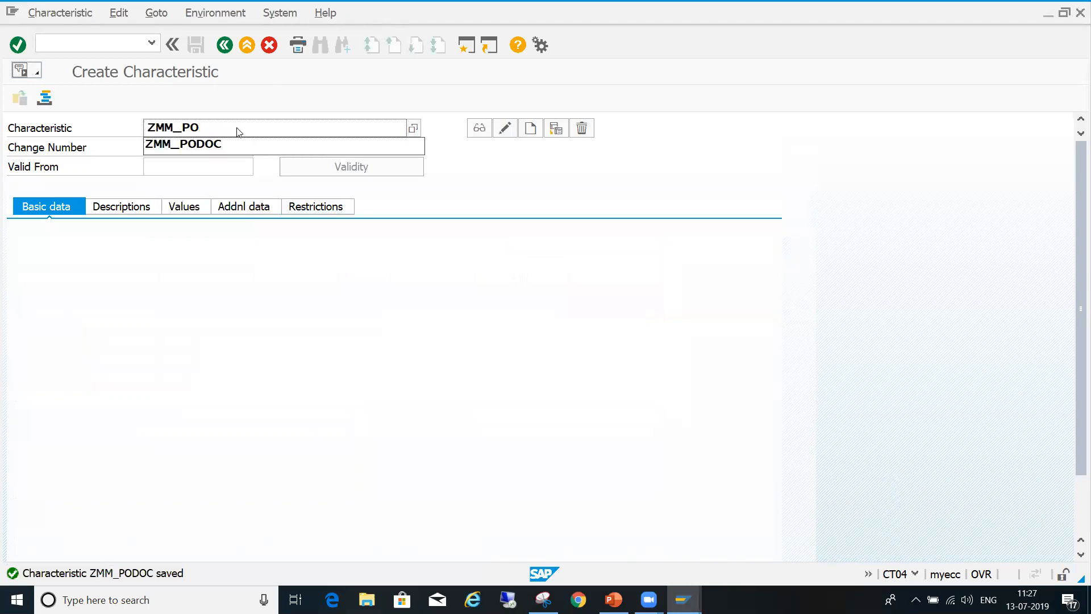
text(pu)
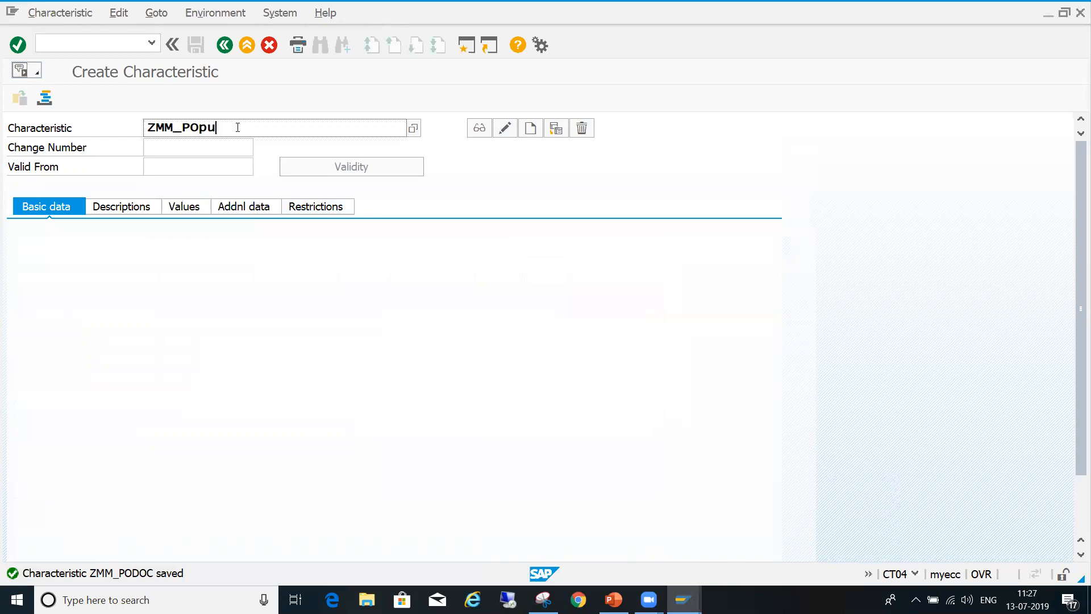
key(BackSpace)
key(BackSpace)
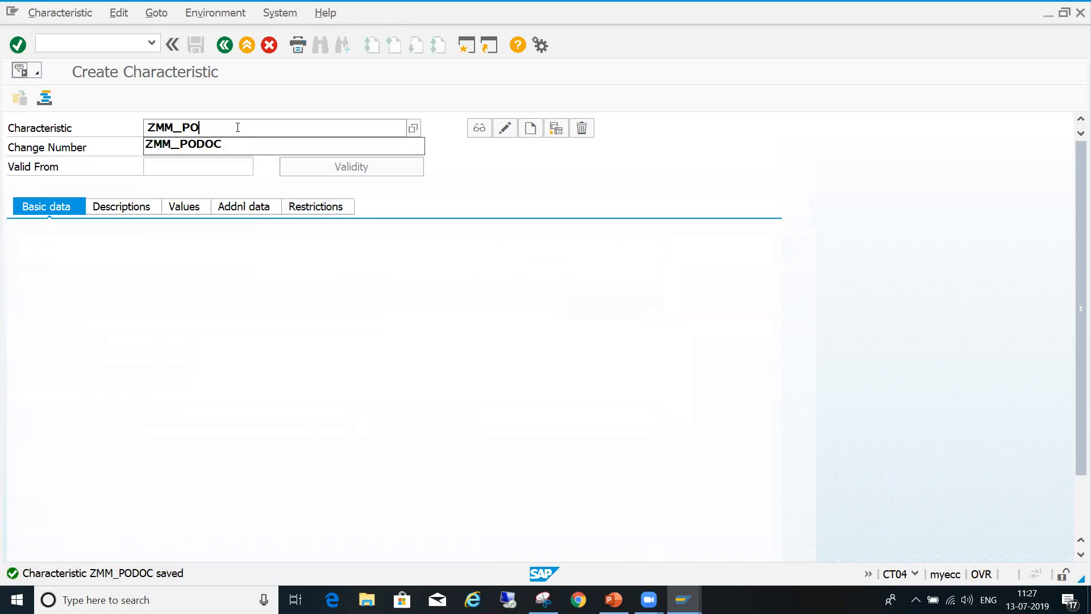
text(PU)
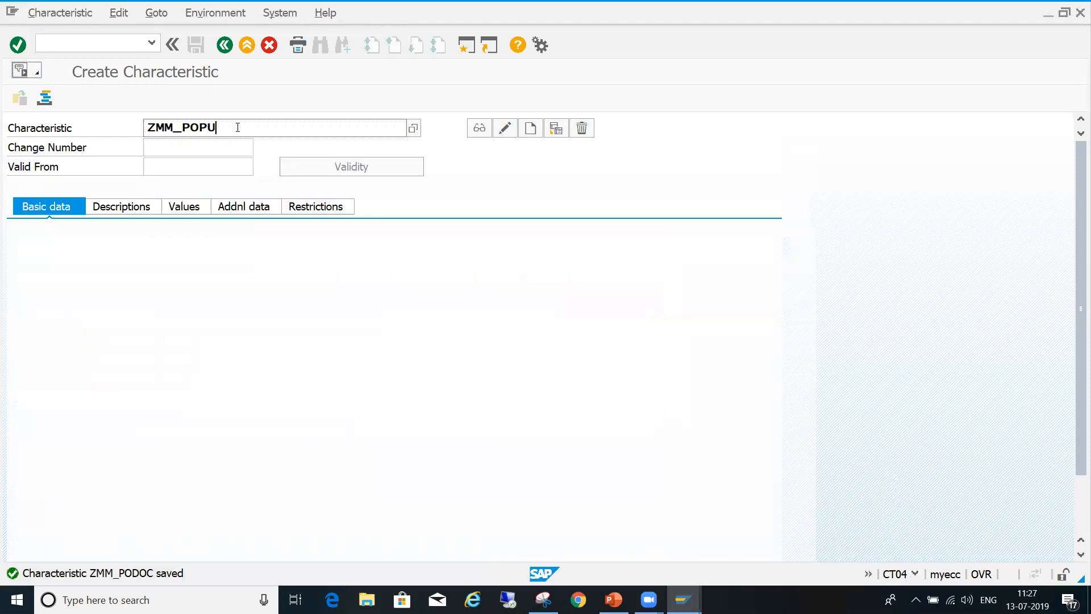
text(RGRP)
click(530, 128)
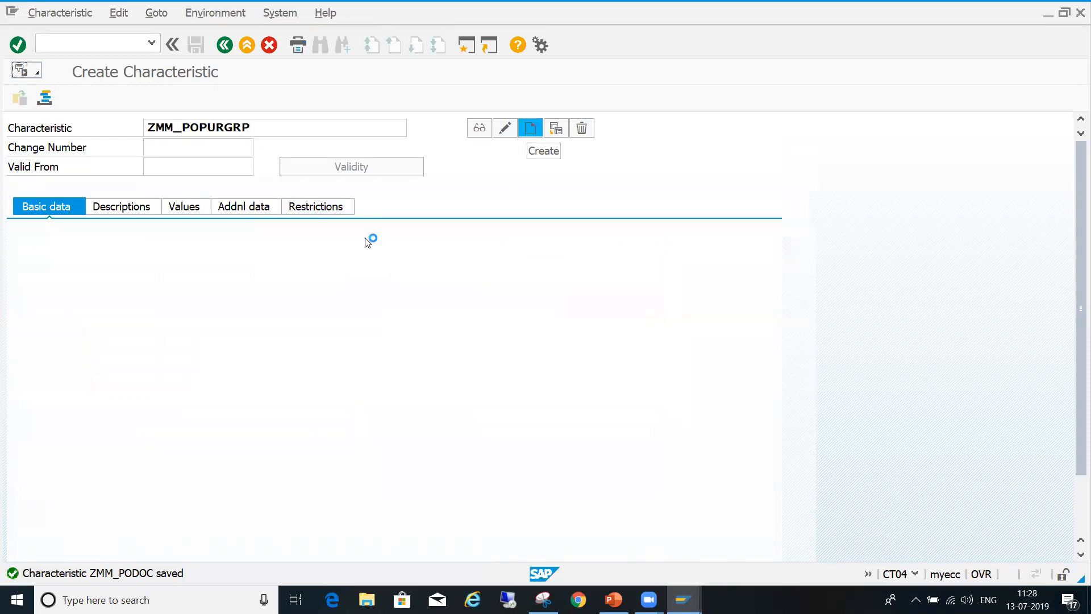
- Set the reference table name of the new characteristic to CEKKO in its additional data
click(243, 206)
click(200, 262)
text(CEKKO)
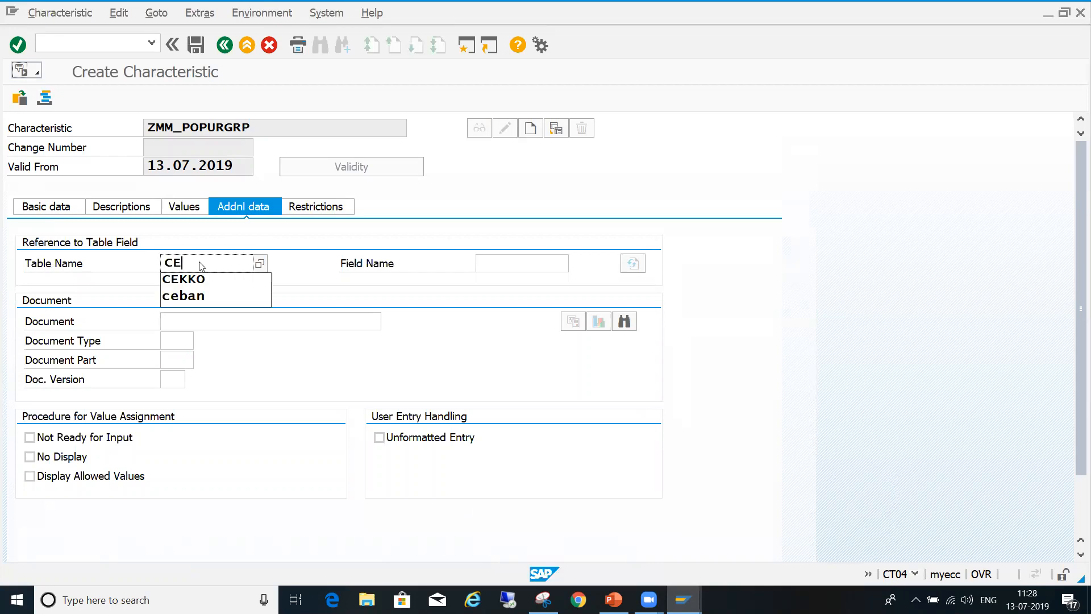
click(510, 264)
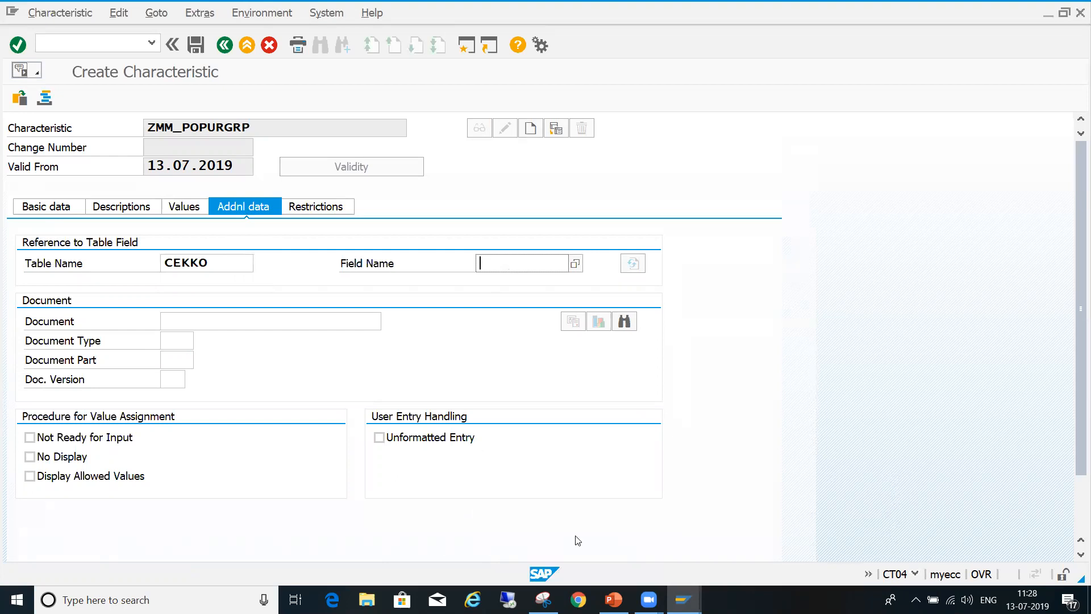
- Copy the purchasing group component name EKGRP from the CEKKO structure in the dictionary session
mouse_move(683, 599)
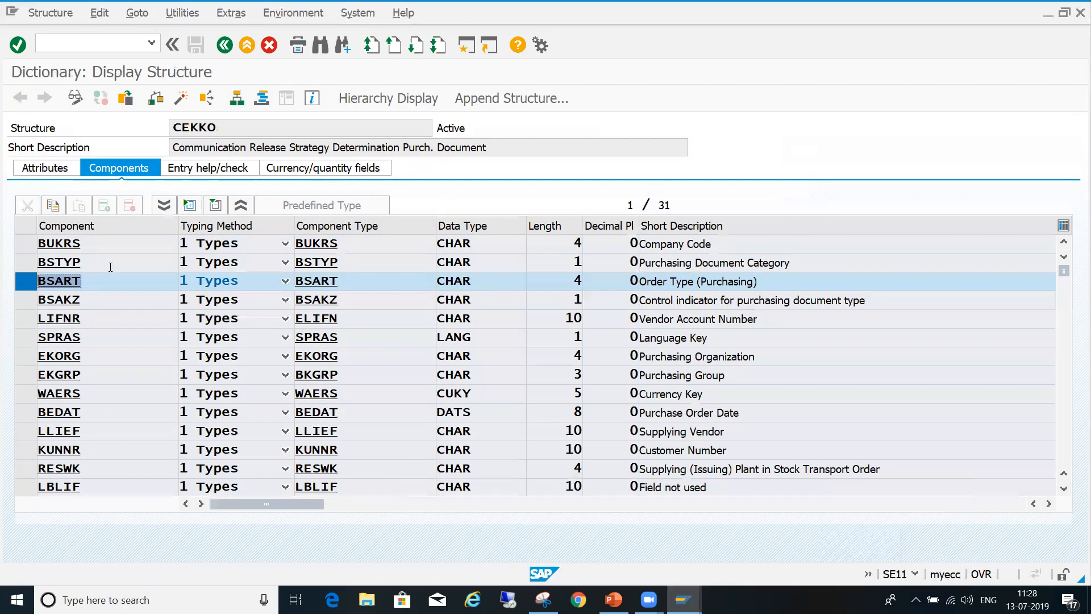
click(21, 286)
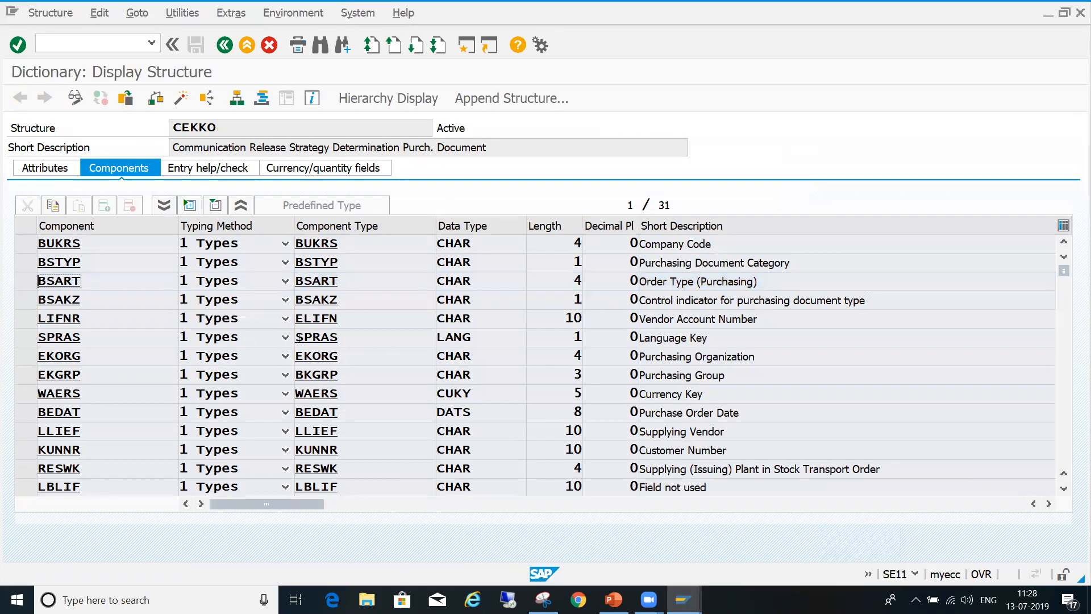
click(26, 375)
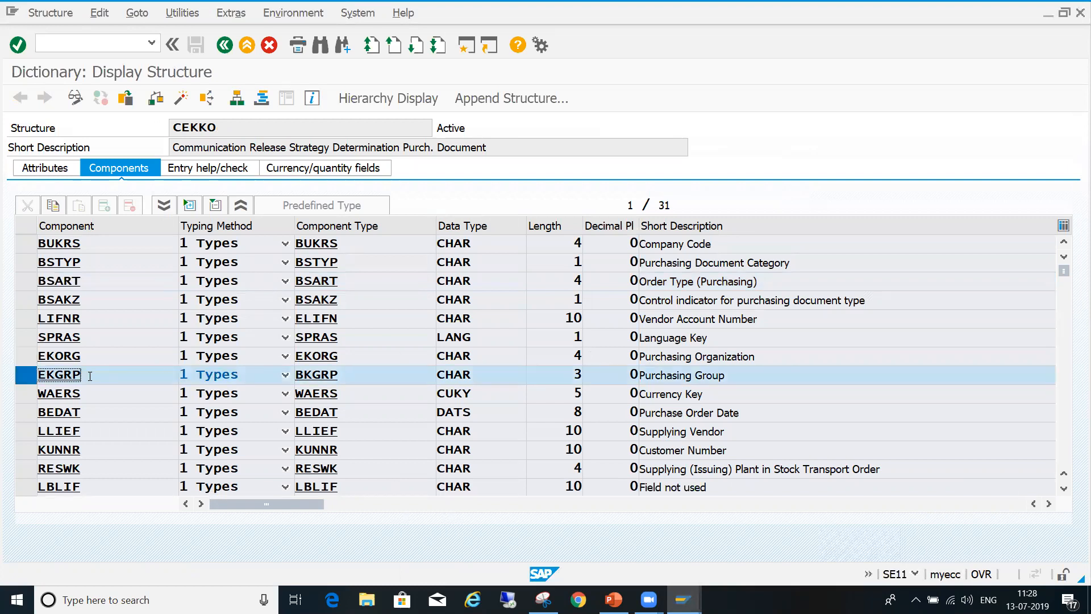
key(shift+Left)
key(shift+Left)
key(shift+Left)
key(shift+Left)
key(shift+Left)
key(ctrl+c)
- Return to ZMM_POPURGRP, paste EKGRP as the reference field name and apply the table reference
key(alt+Tab)
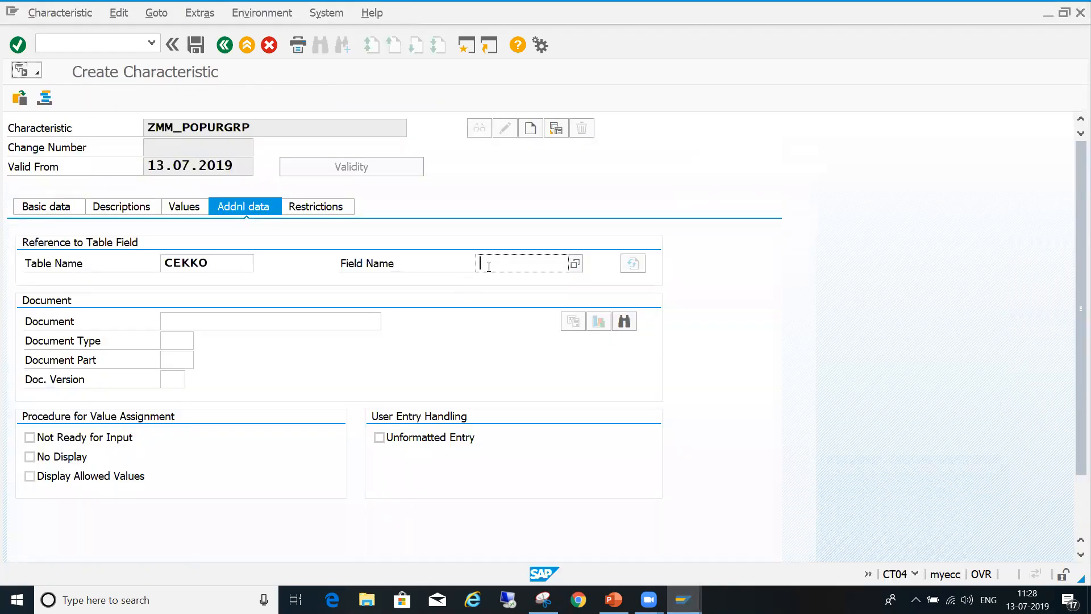
key(ctrl+v)
key(Return)
key(Return)
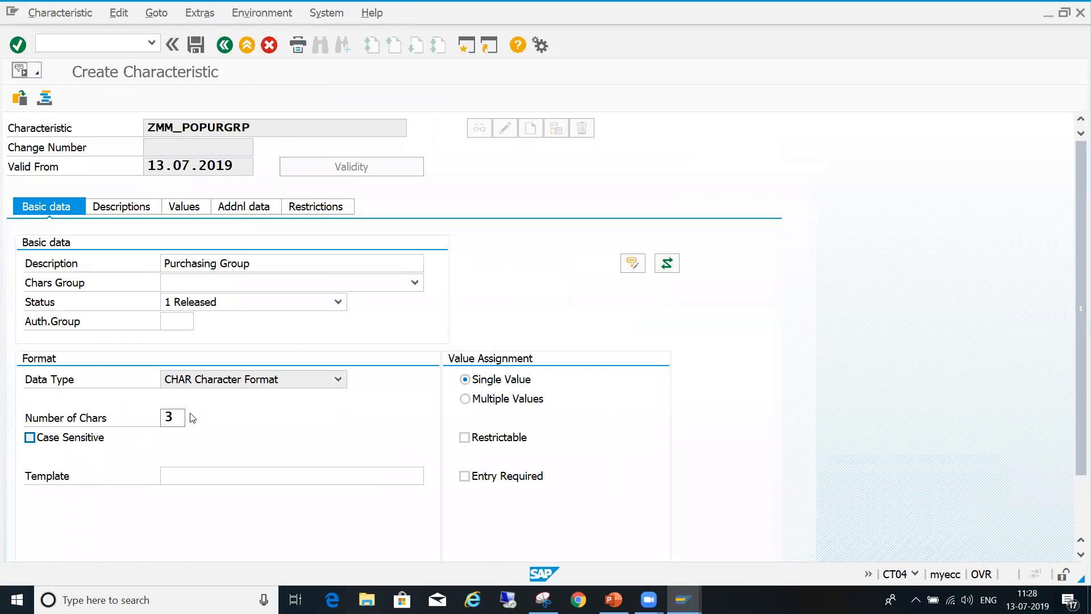
- Allow multiple values for ZMM_POPURGRP and enter the allowed values 000, Z90 and Z91
click(517, 399)
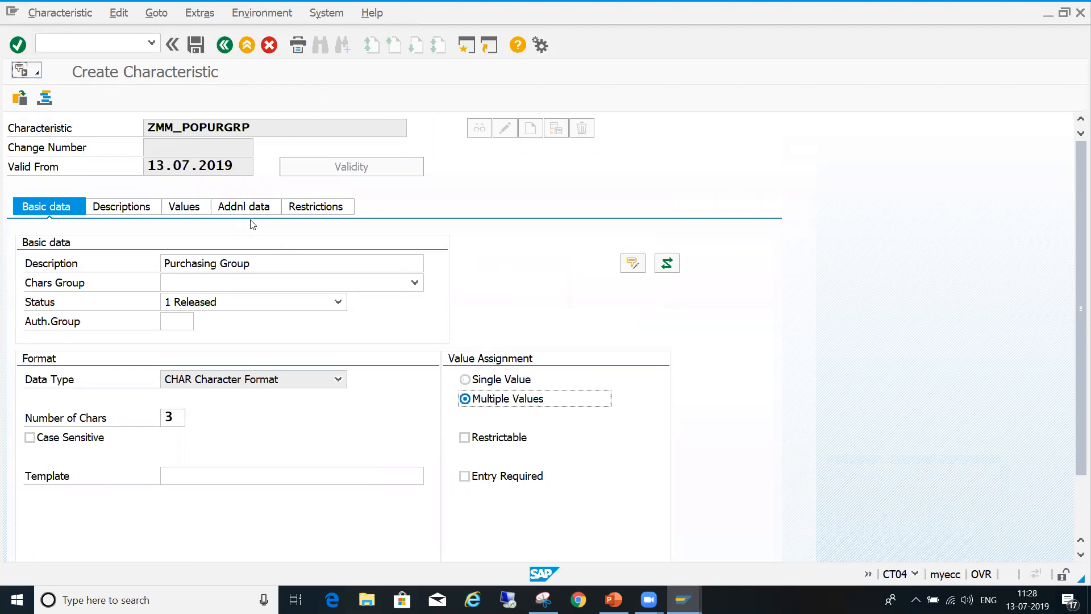
click(192, 211)
key(Return)
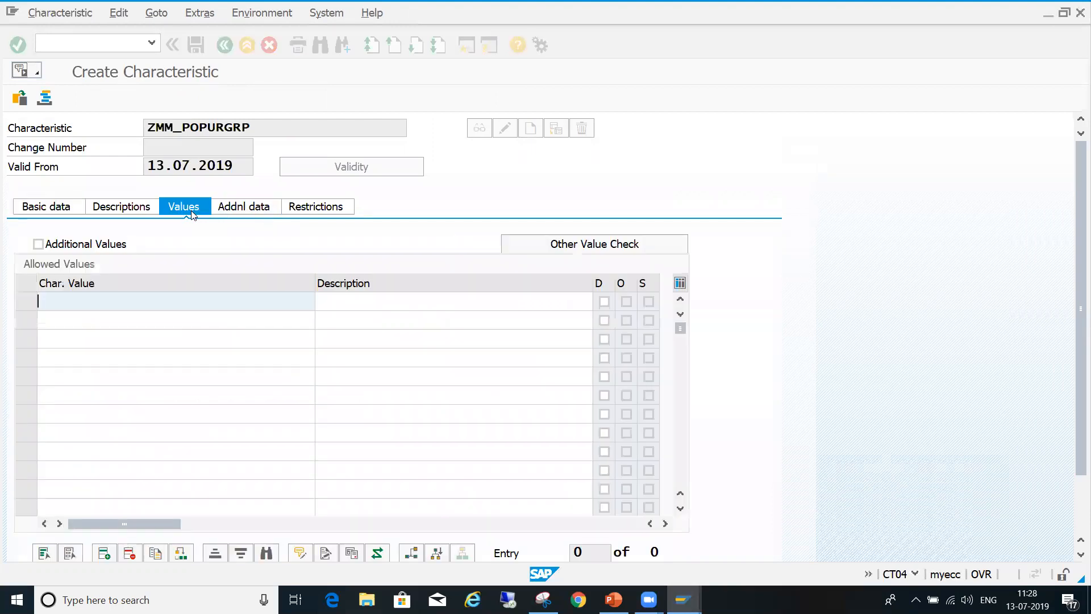
text(000)
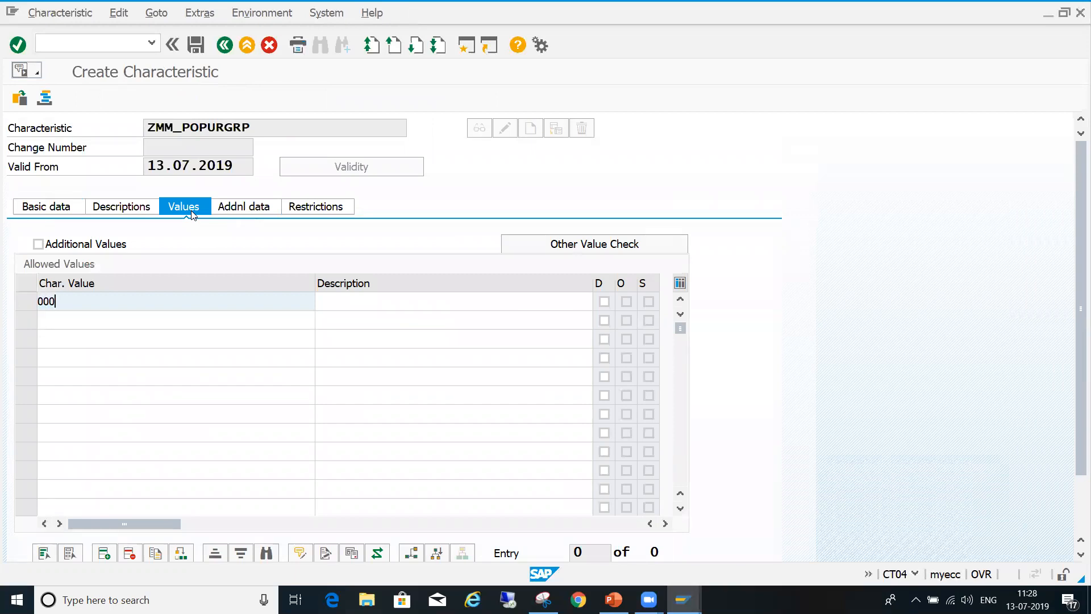
key(Down)
text(Z90)
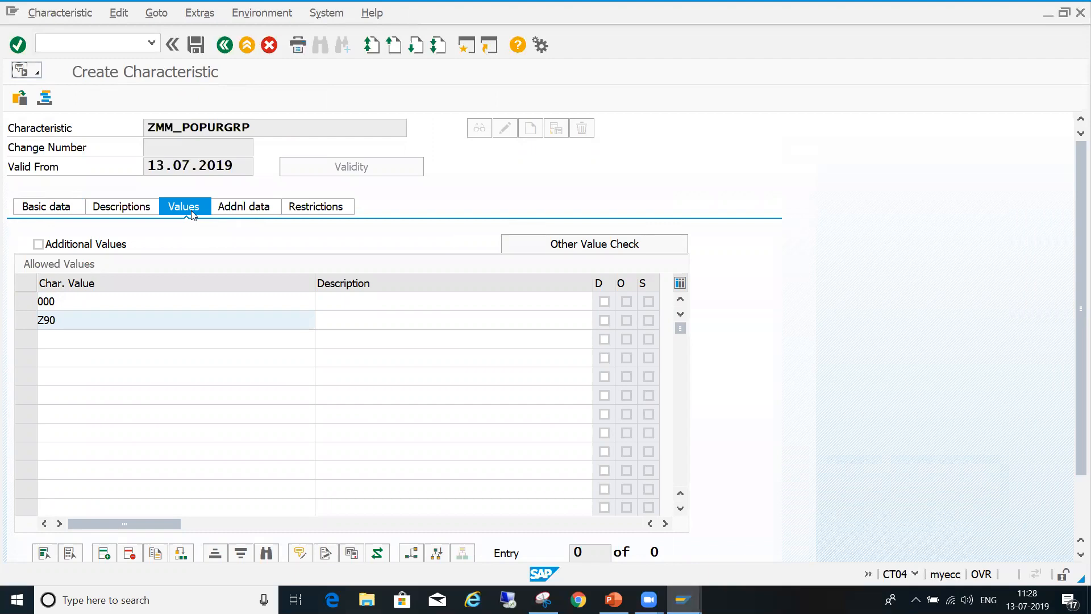
key(Down)
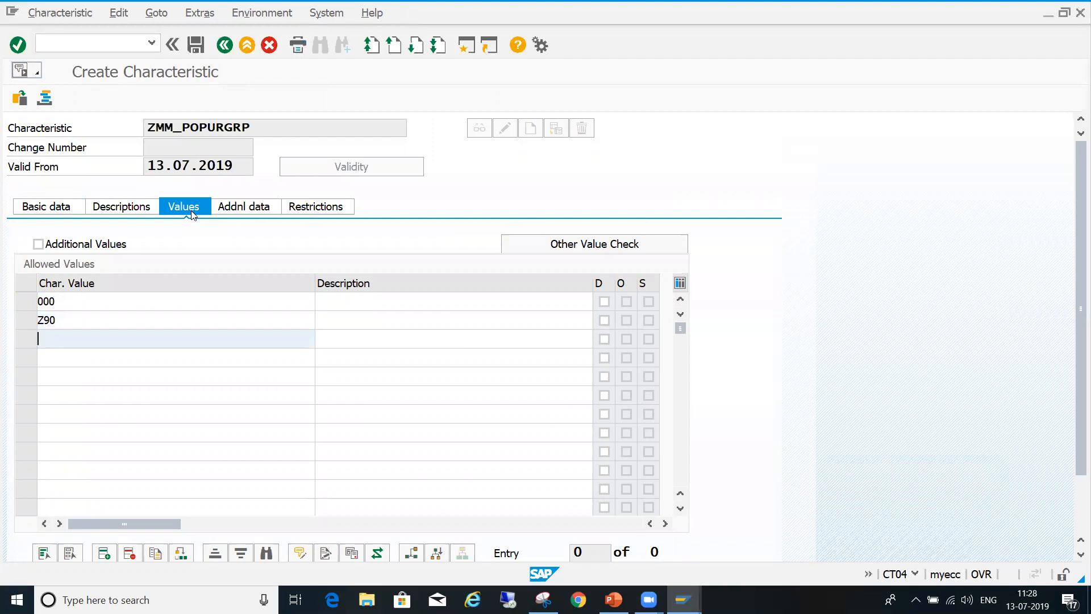
text(Z91)
- Review the additional data, allowed values and basic data of ZMM_POPURGRP, and save the characteristic
click(257, 209)
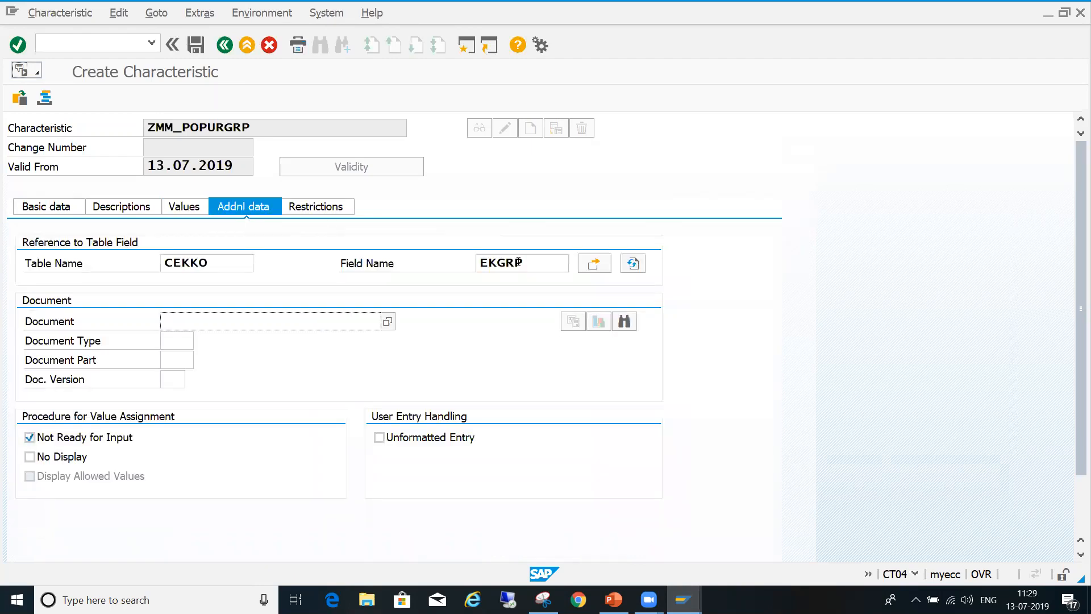
click(218, 264)
click(186, 209)
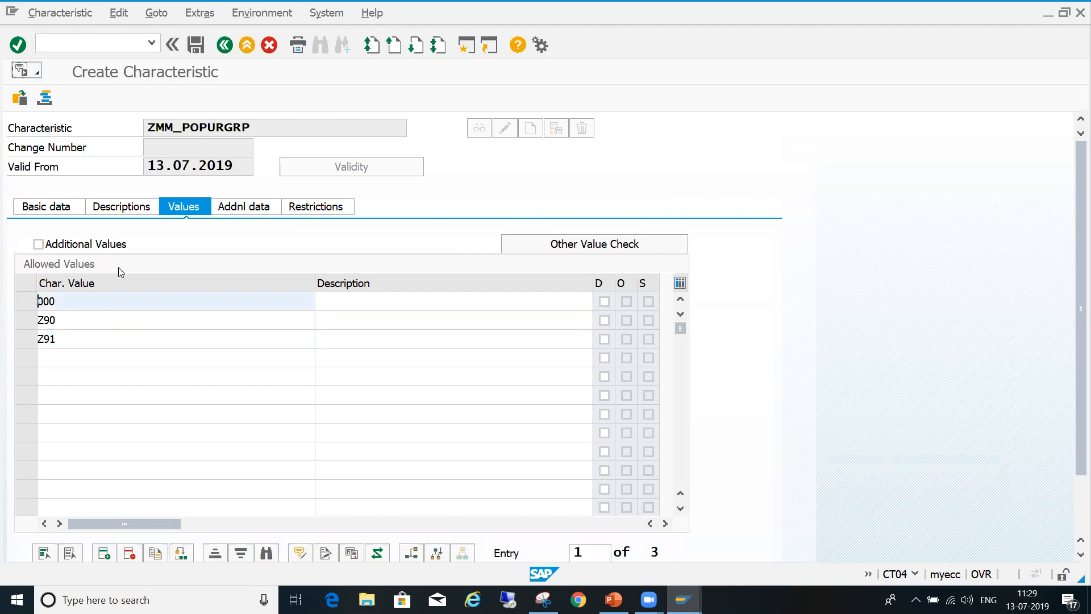
click(65, 210)
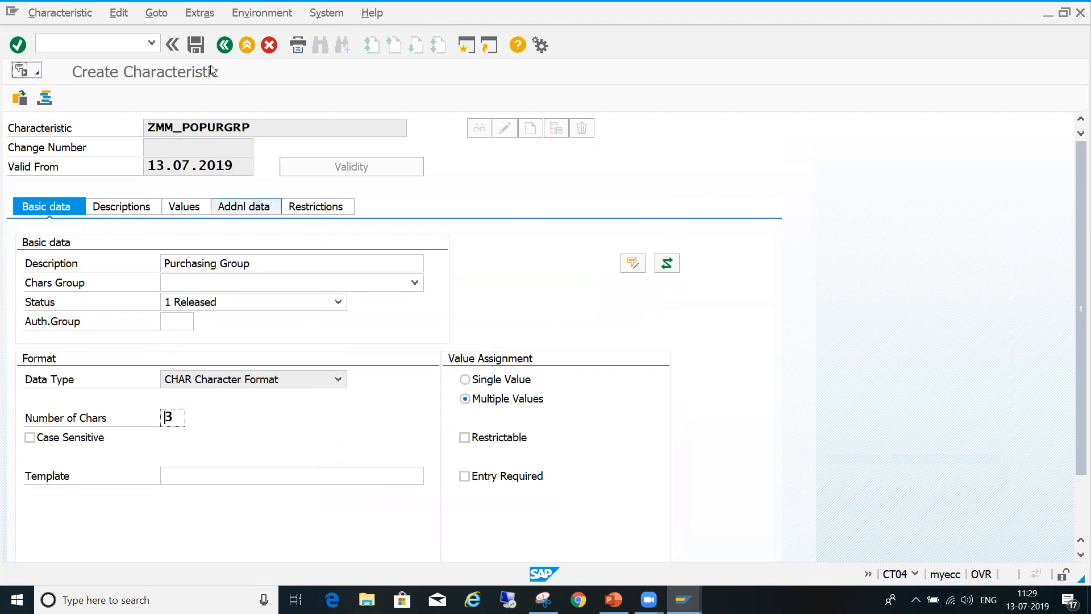
click(197, 46)
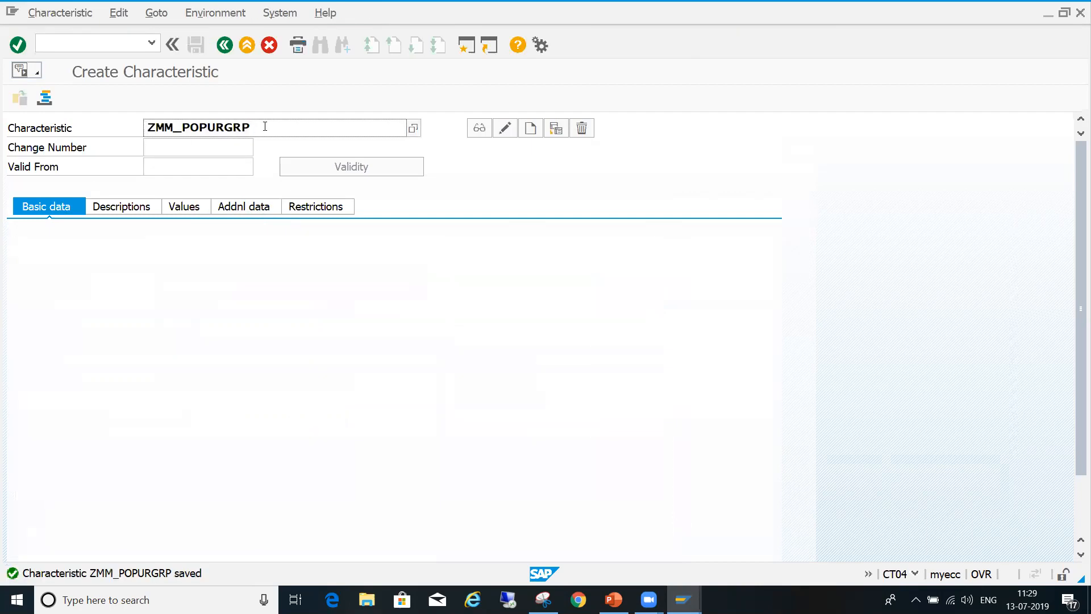
- Start creating a new characteristic named ZMM_POVALUE
key(BackSpace)
key(BackSpace)
key(BackSpace)
key(BackSpace)
key(BackSpace)
key(BackSpace)
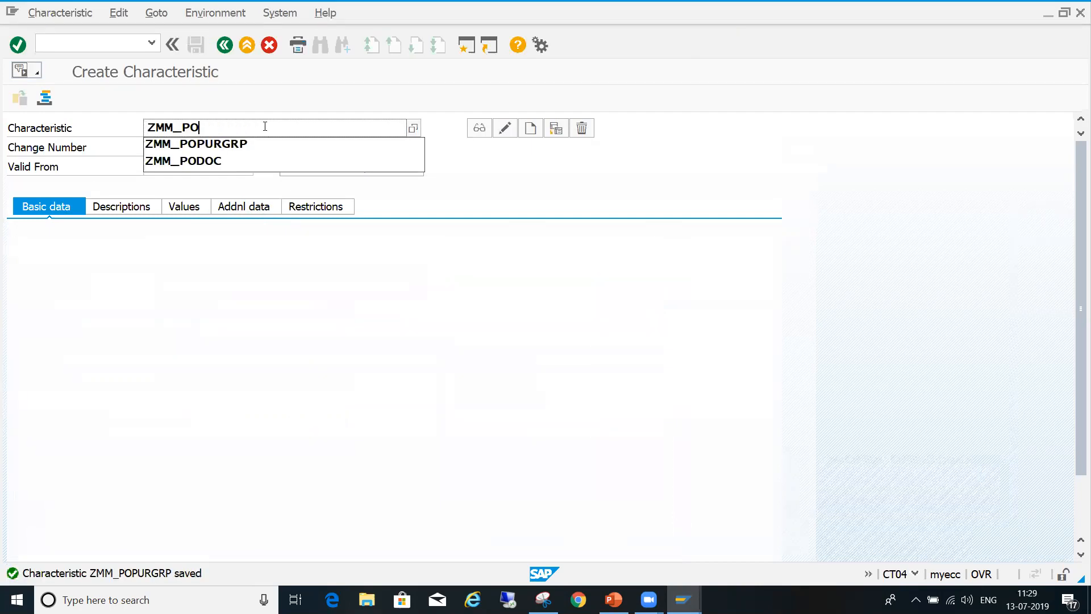
text(ALUE)
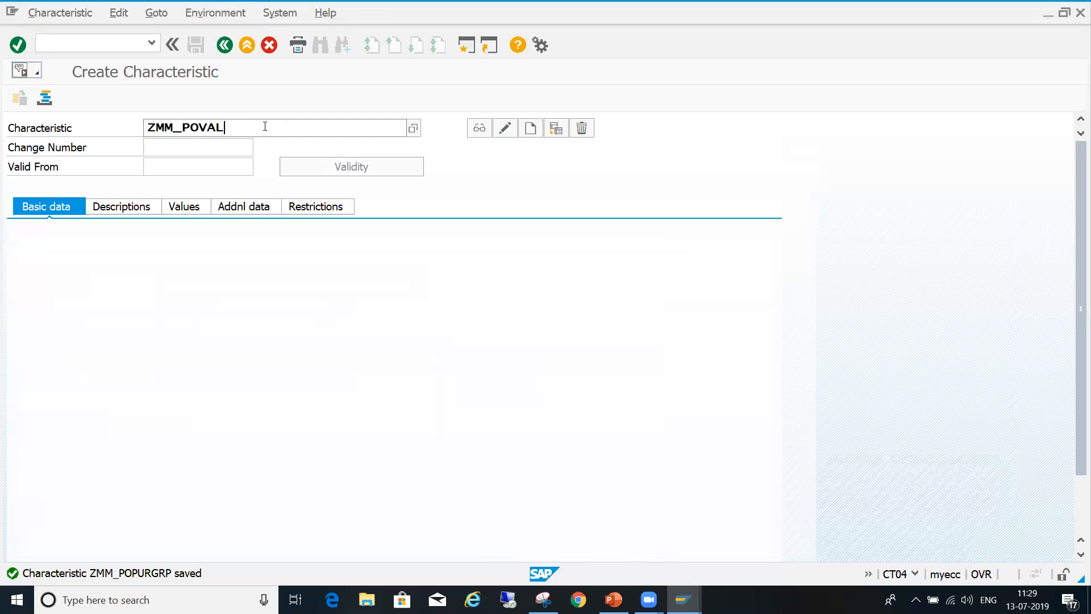
click(532, 129)
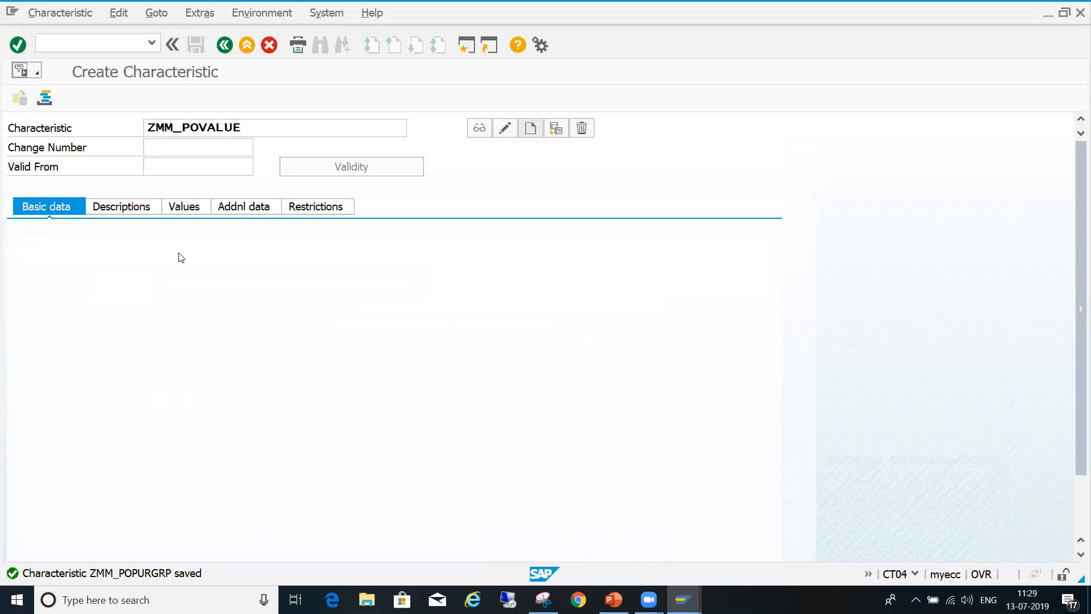
- Set the reference table name of ZMM_POVALUE to CEKKO in its additional data
click(248, 208)
click(214, 263)
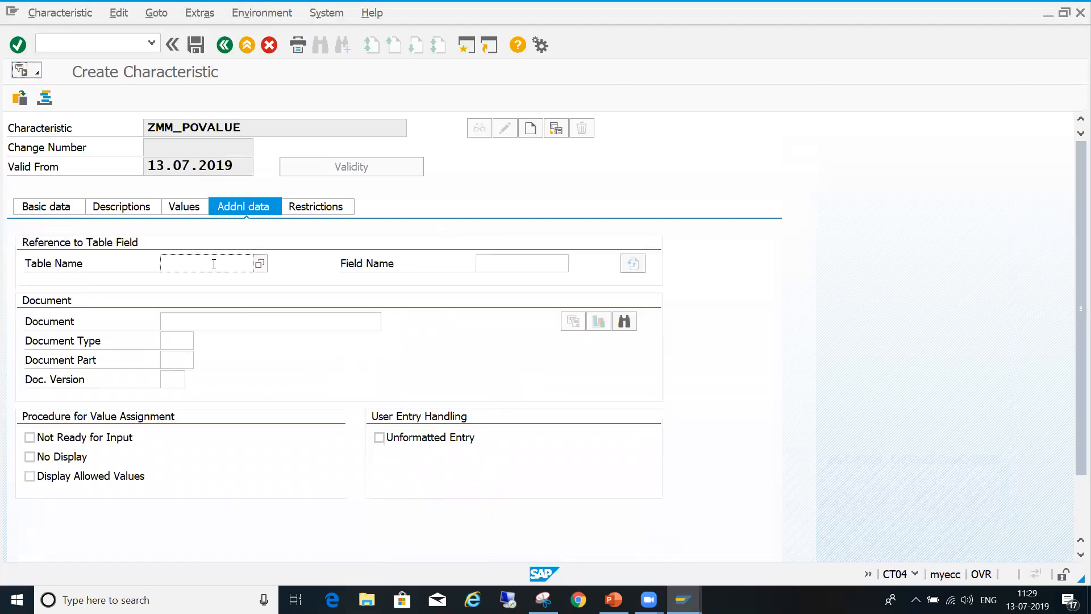
click(216, 282)
click(499, 268)
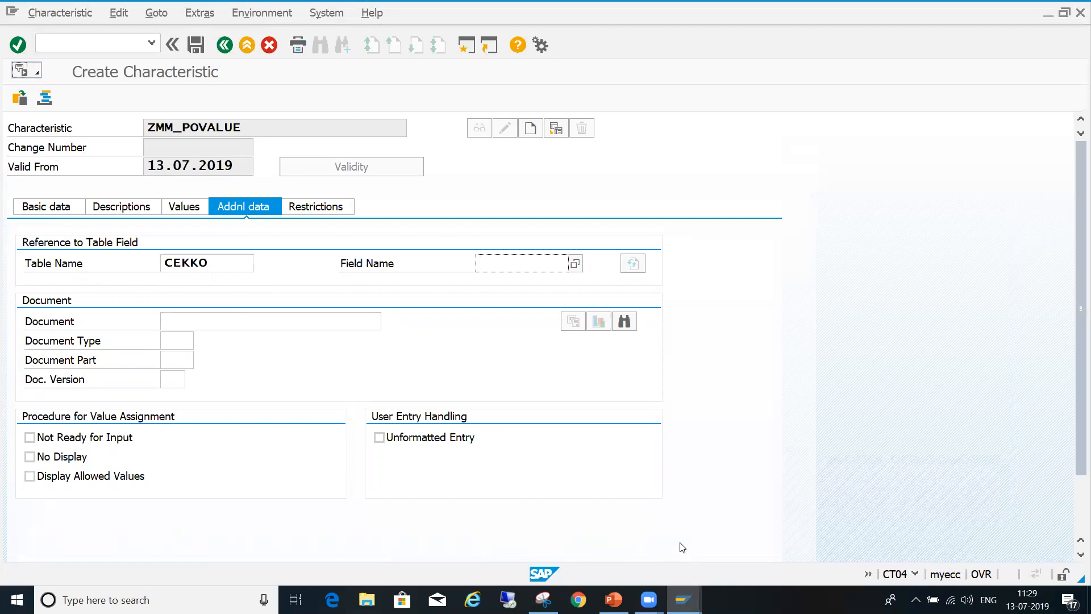
- Copy the total net order value component name GNETW from the CEKKO structure in the dictionary session
mouse_move(684, 600)
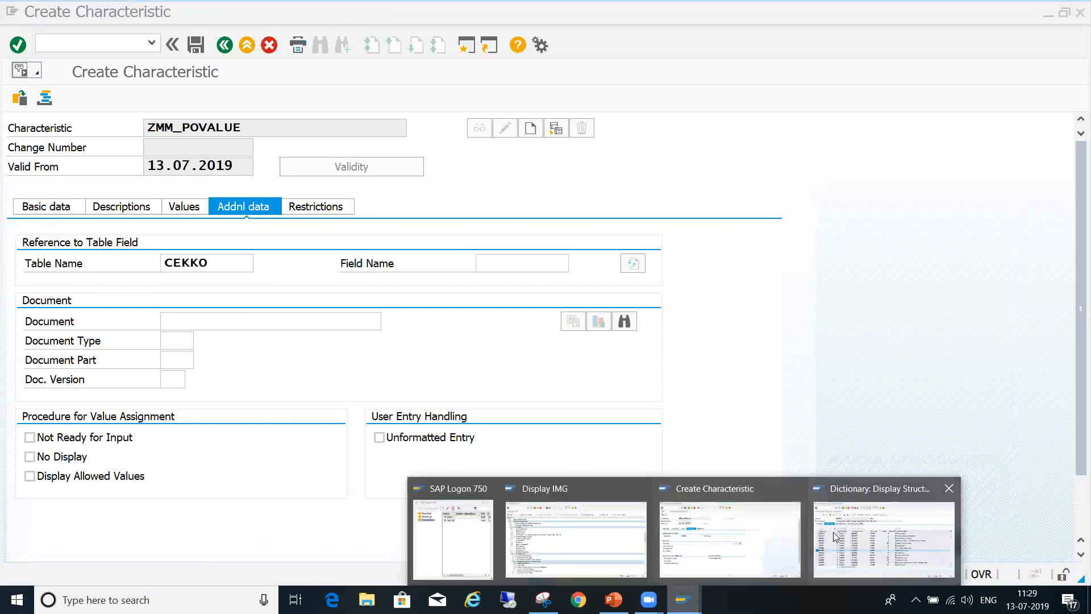
click(884, 540)
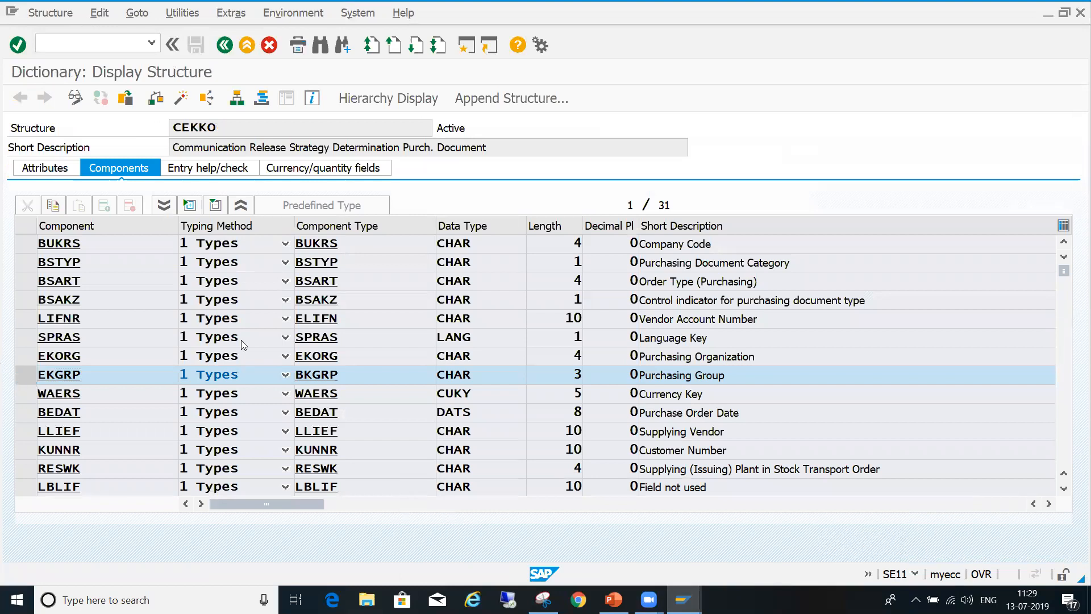
click(454, 450)
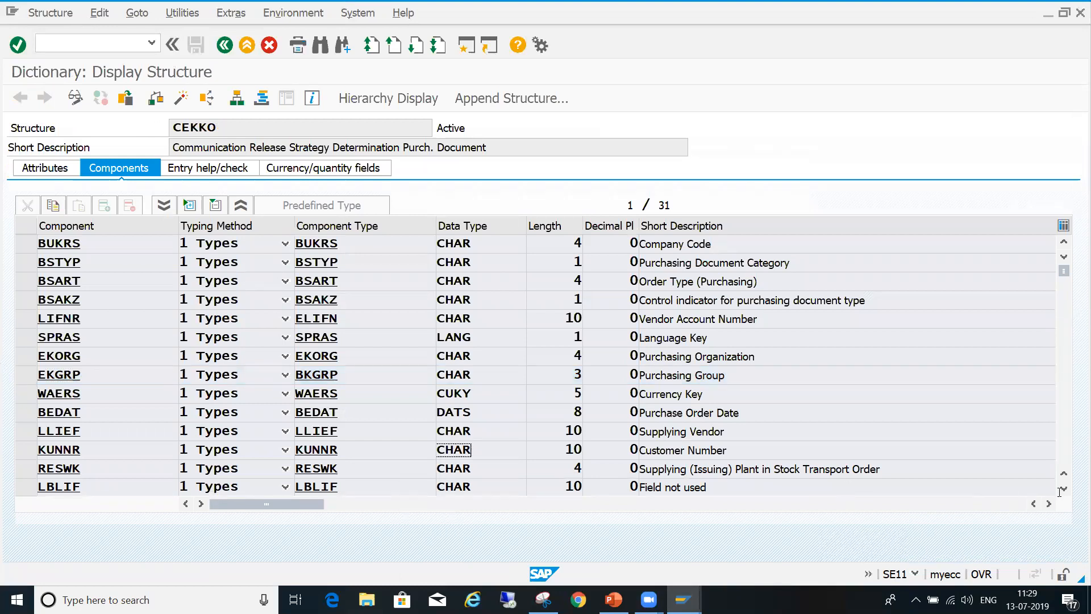
click(916, 574)
click(987, 316)
click(1064, 490)
click(1064, 490)
click(1063, 490)
click(1064, 490)
click(1063, 490)
click(1064, 490)
click(1064, 490)
click(1063, 490)
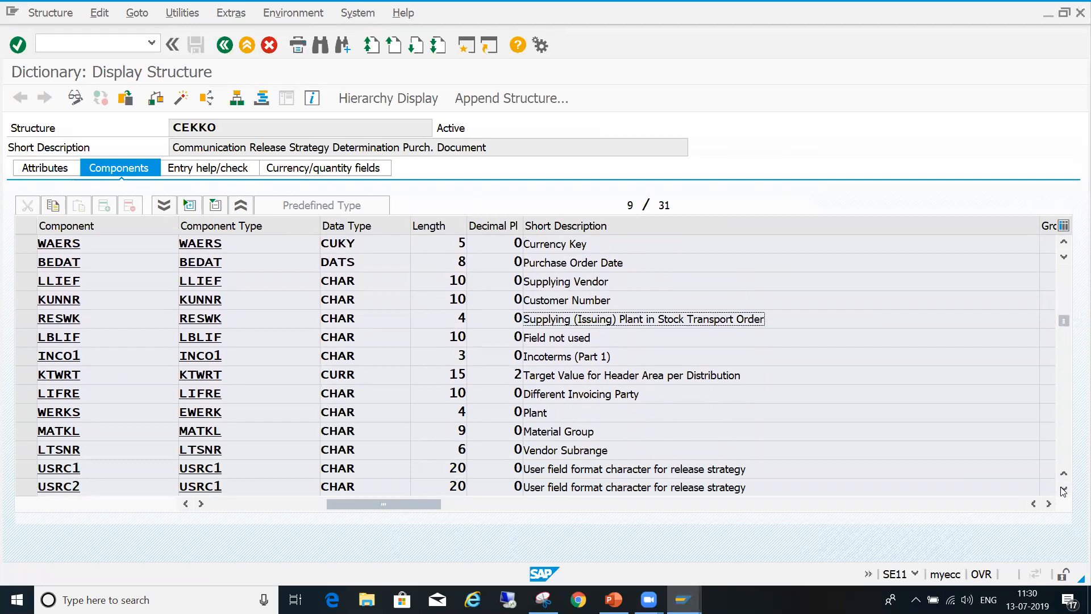
click(1064, 490)
click(1064, 490)
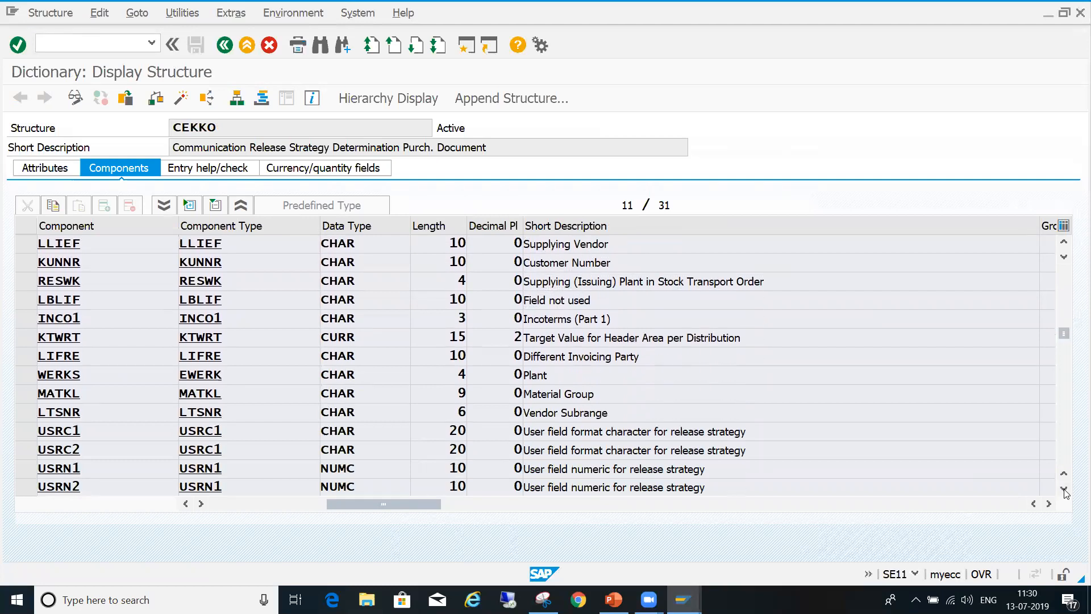
click(1063, 490)
click(1063, 490)
click(1063, 490)
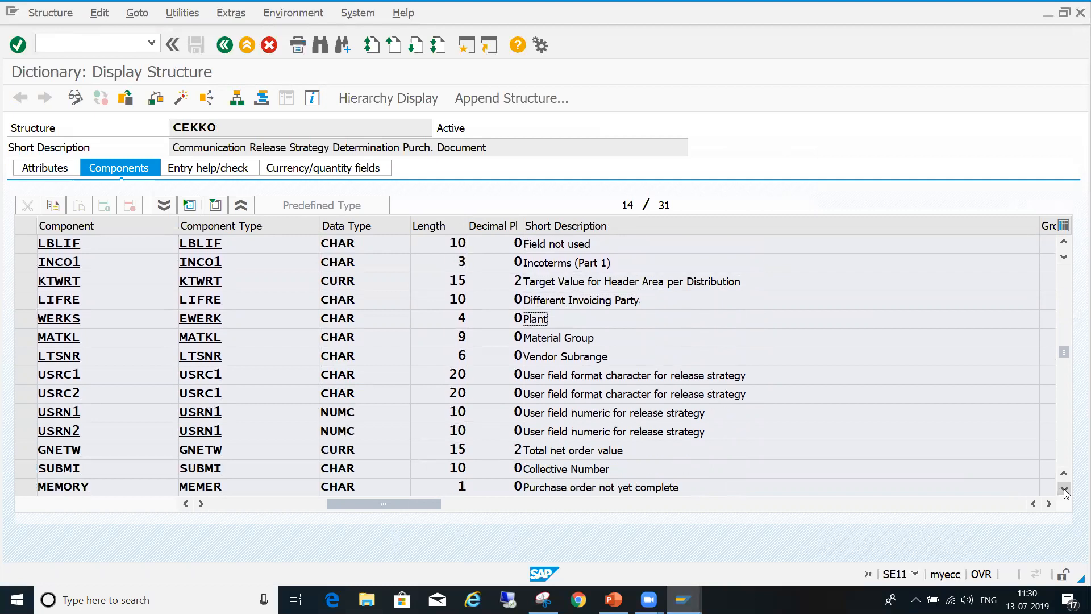
click(1064, 490)
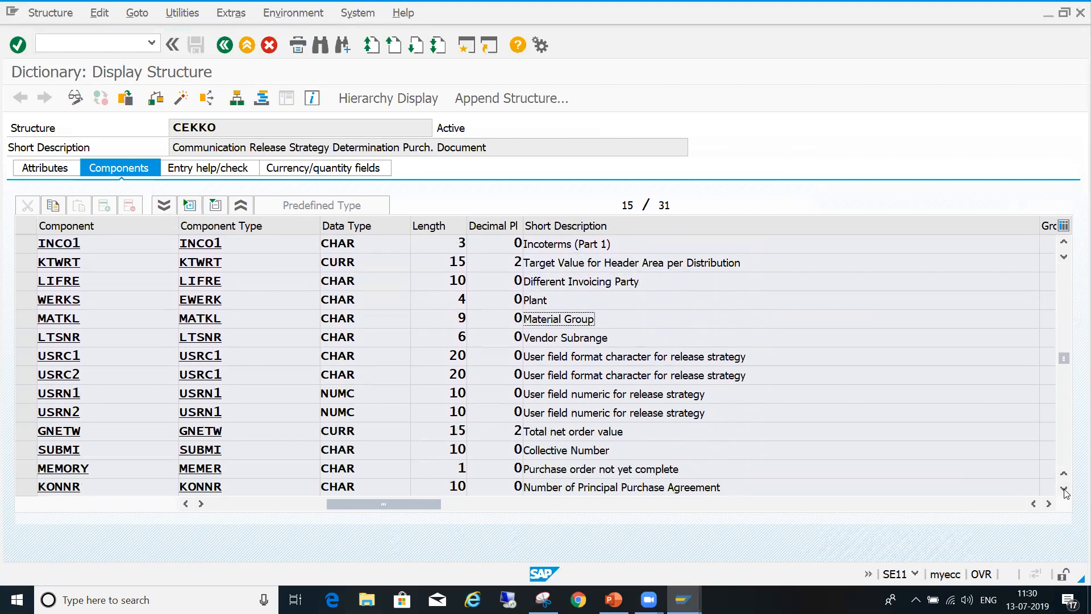
click(570, 430)
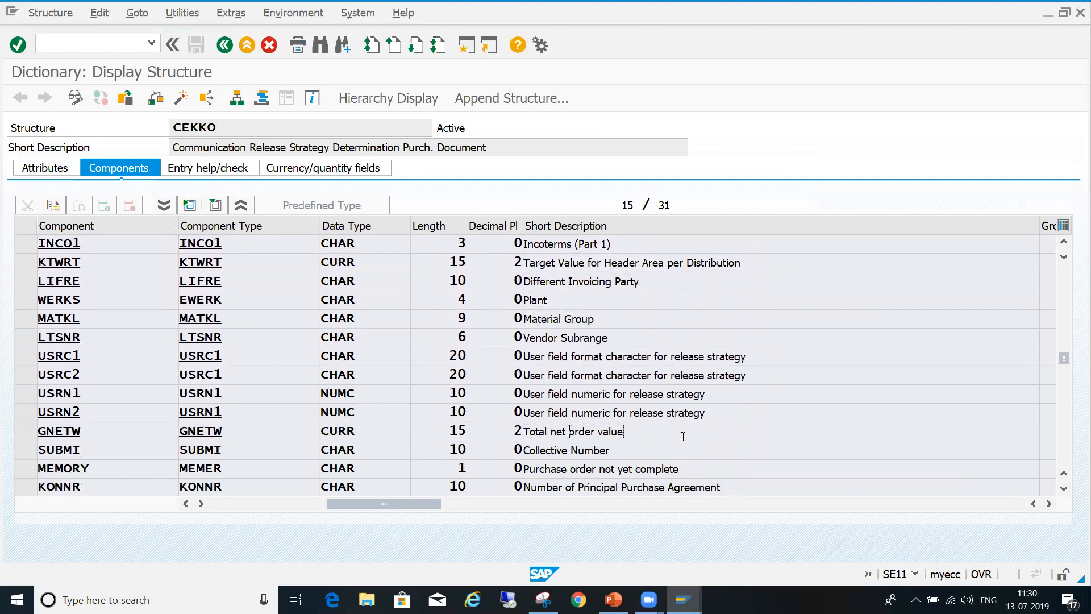
click(27, 434)
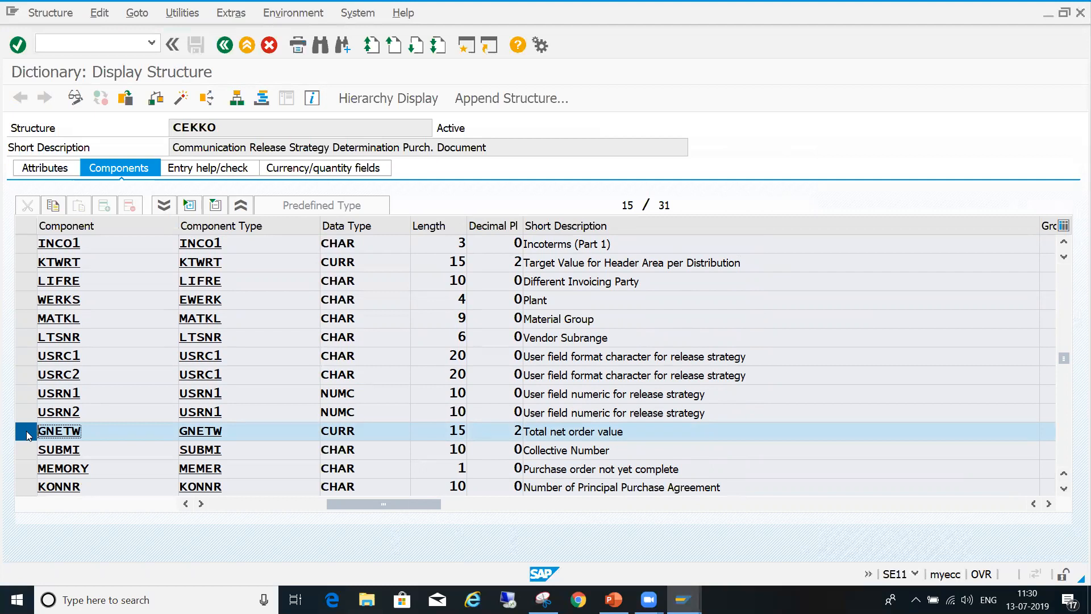
key(shift+Left)
key(shift+Left)
key(shift+Left)
key(shift+Left)
key(shift+Left)
key(ctrl+c)
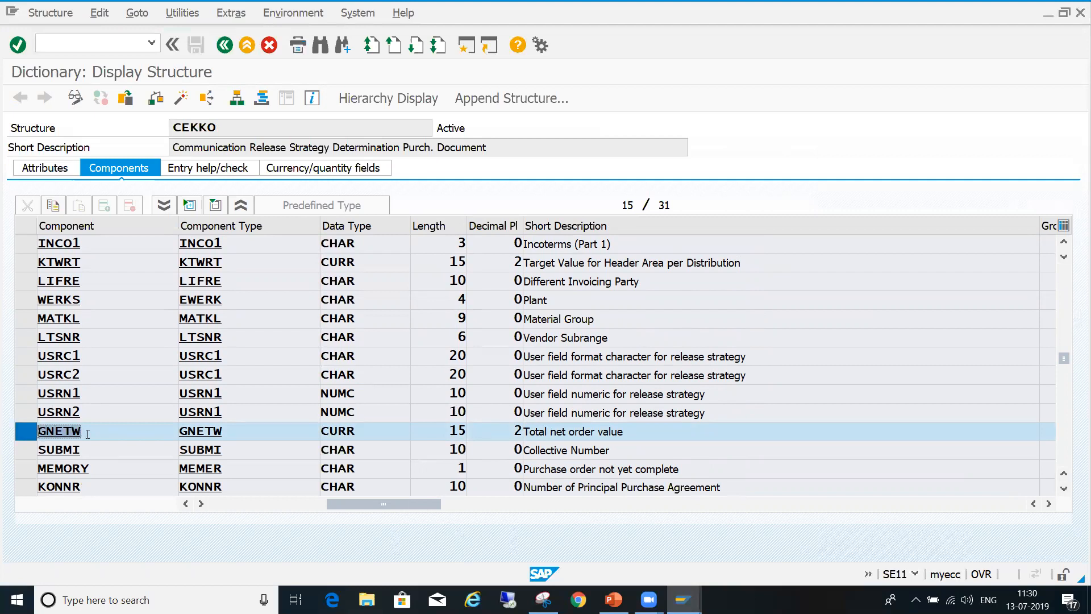
- Return to ZMM_POVALUE, paste GNETW as the reference field name and apply the table reference
key(alt+Tab)
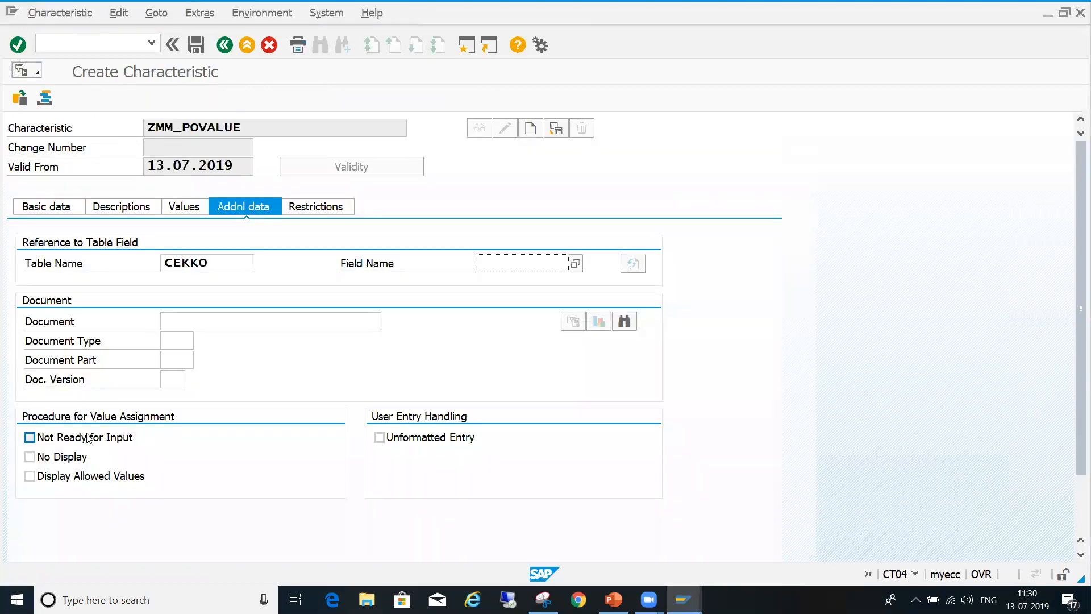
key(ctrl+v)
key(Return)
key(Return)
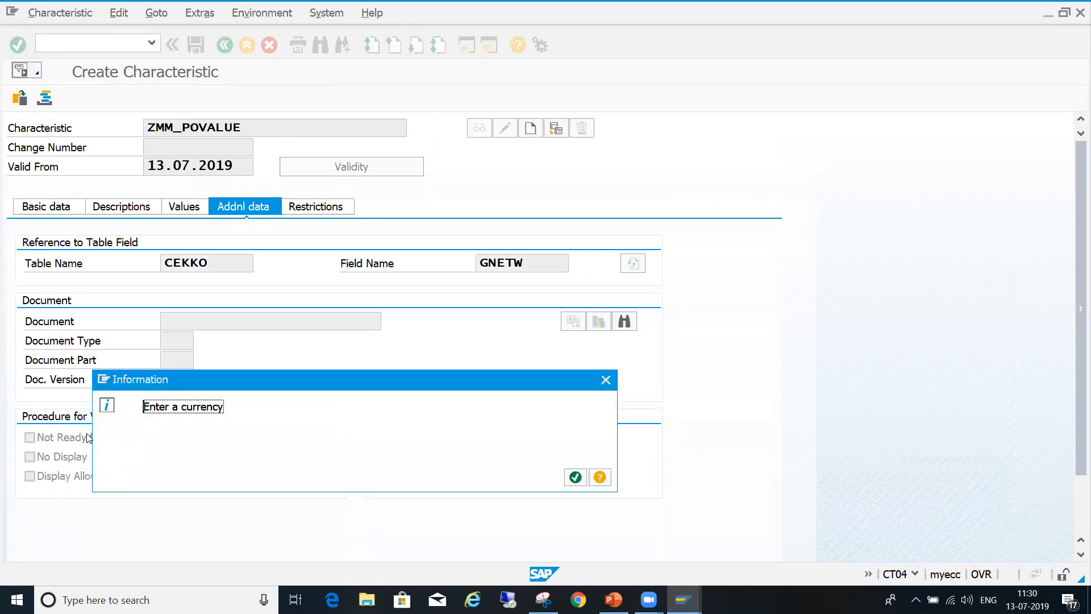
- Set the currency of ZMM_POVALUE to EUR and allow multiple values and interval values
key(Return)
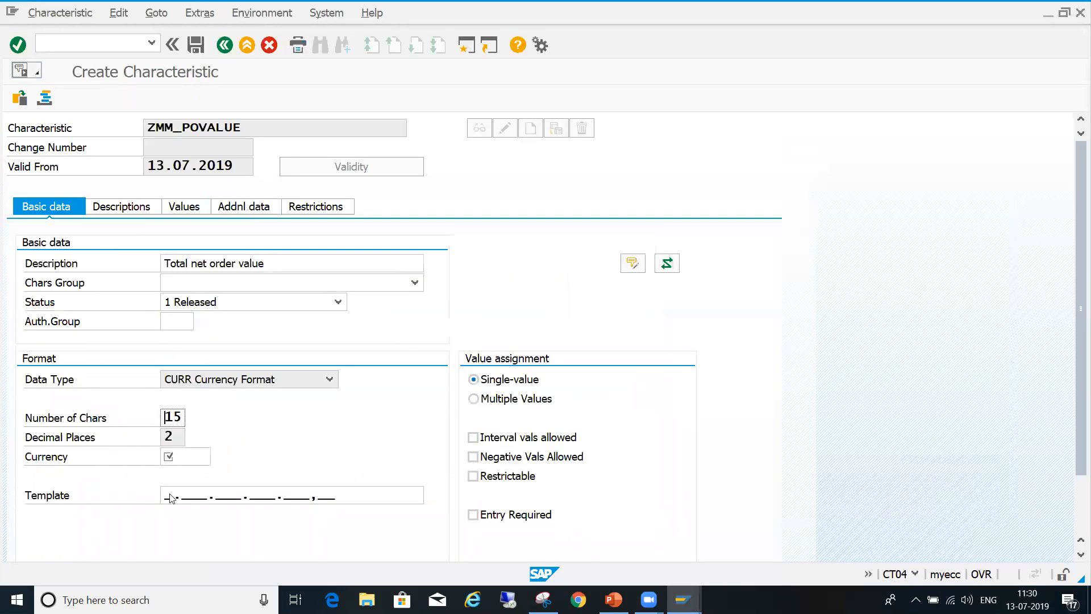
click(201, 458)
text(EUR)
key(Return)
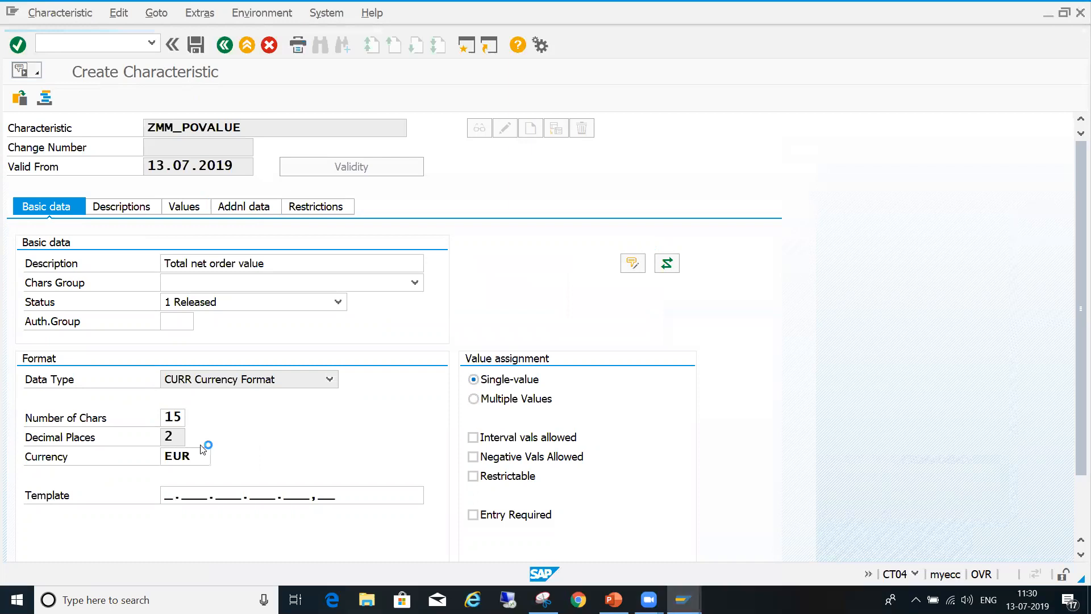
click(515, 401)
click(514, 439)
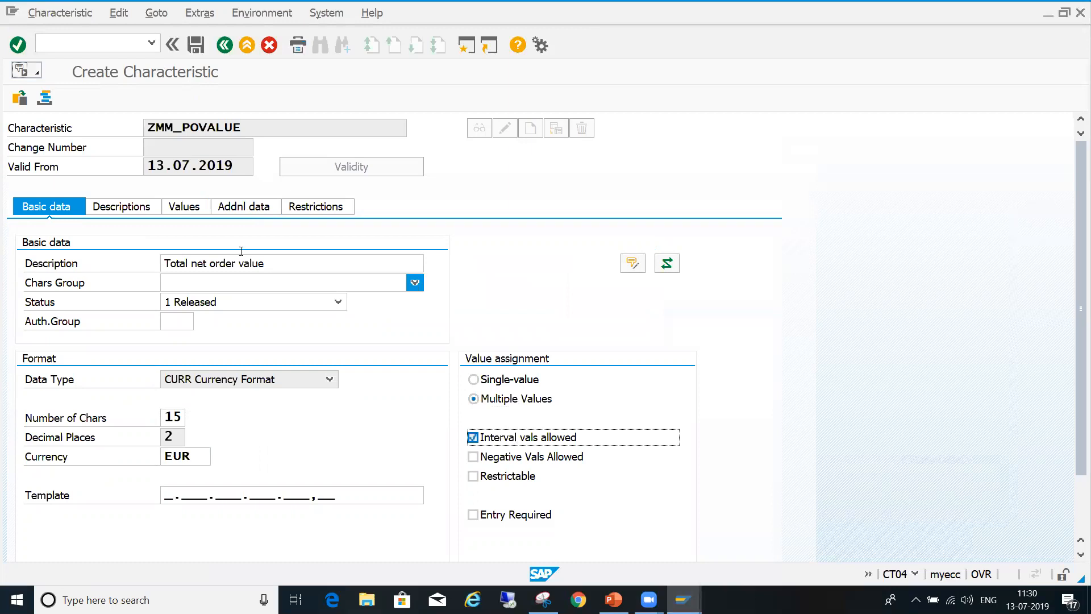
- Copy the R1 value "< 2000 EUR" from the PowerPoint release table into the first allowed value of ZMM_POVALUE
click(193, 209)
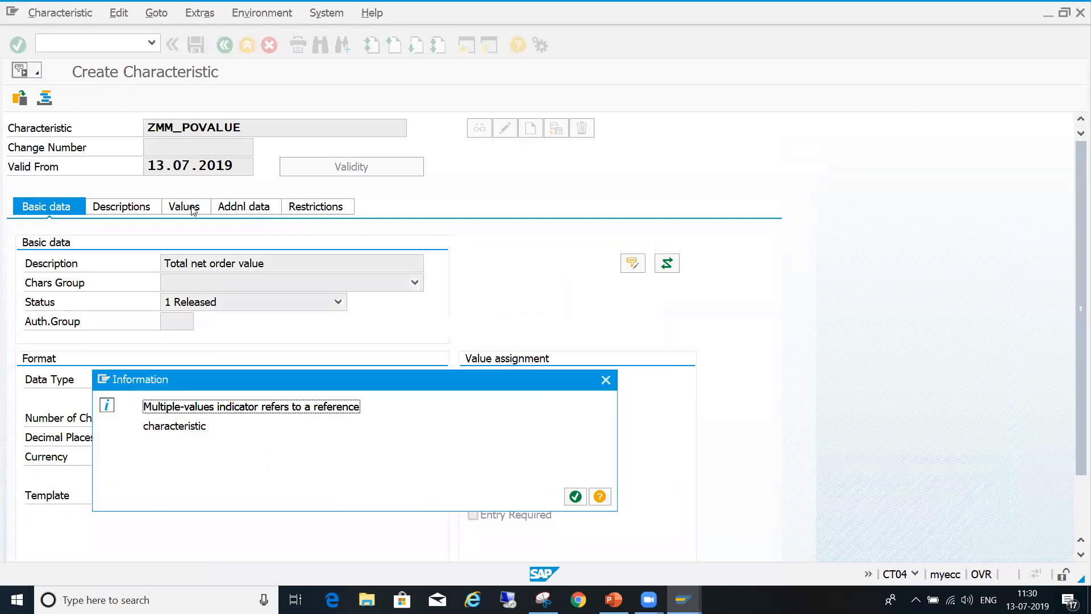
key(Return)
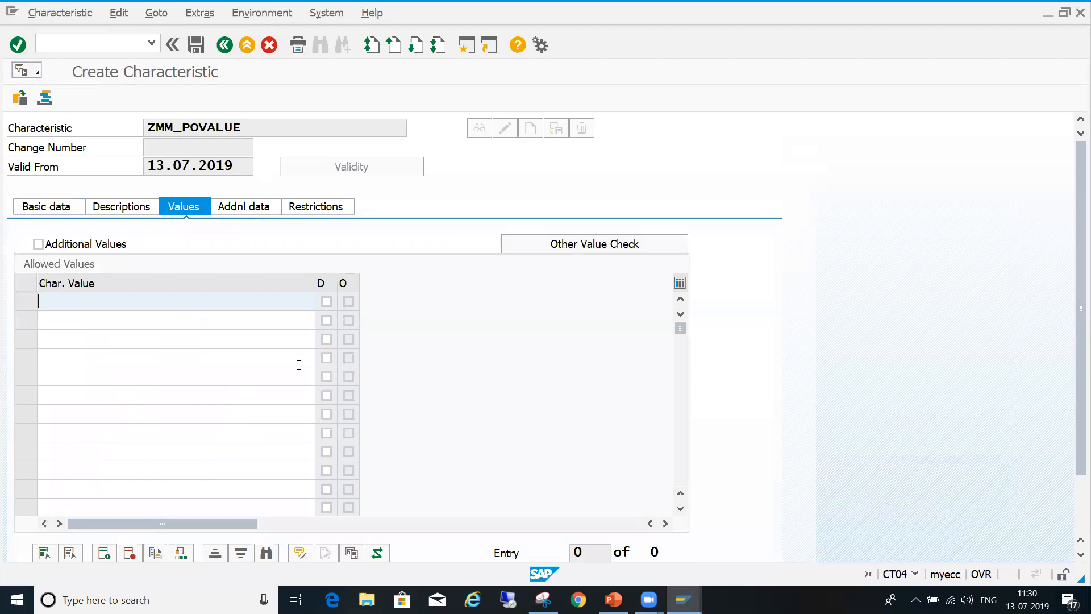
click(613, 599)
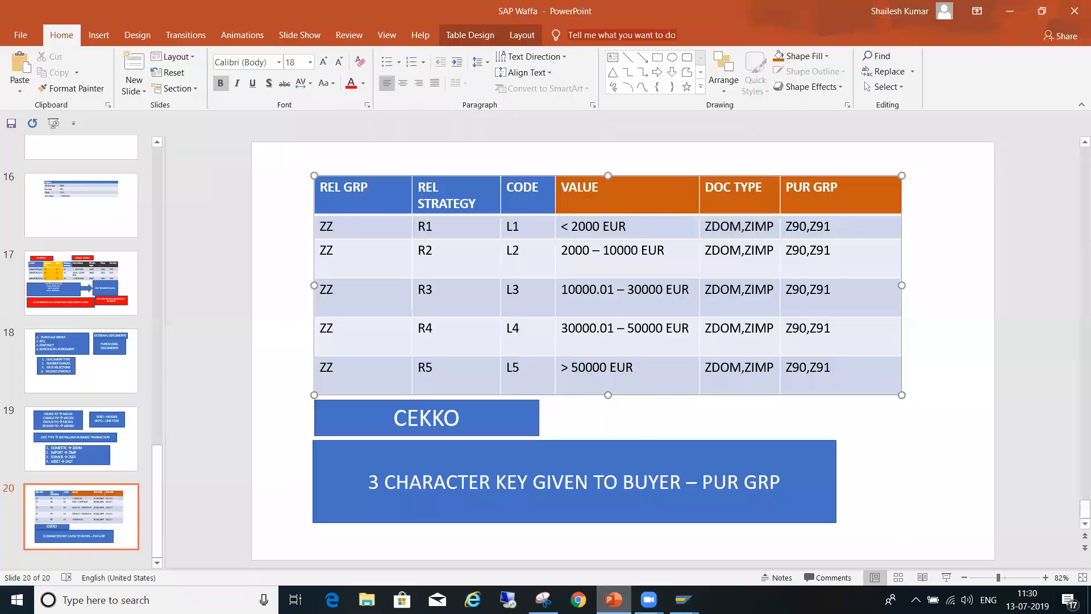
click(559, 227)
key(ctrl+c)
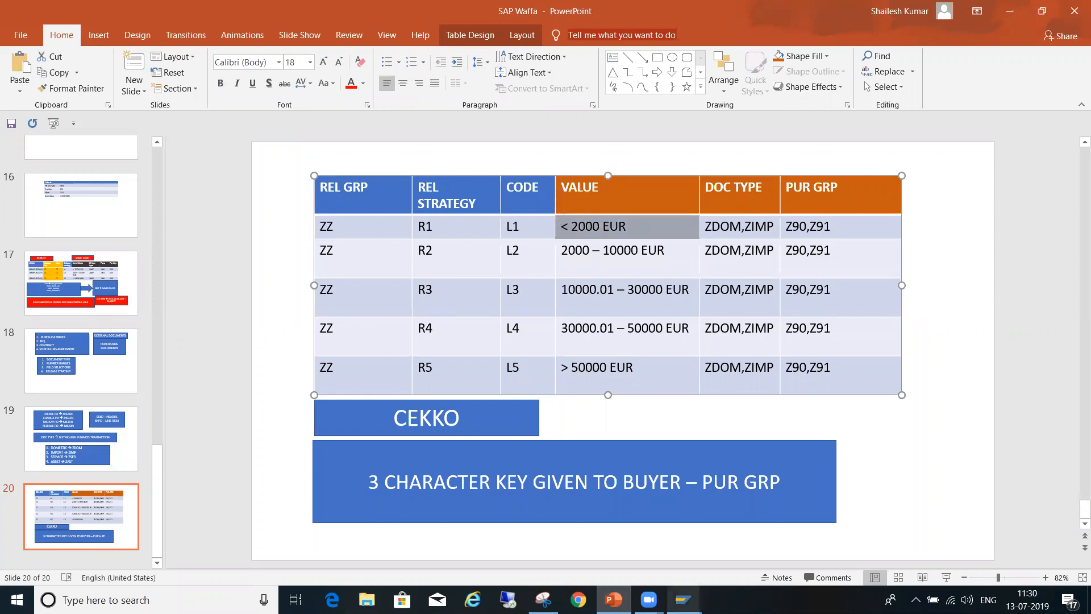
mouse_move(685, 601)
click(732, 550)
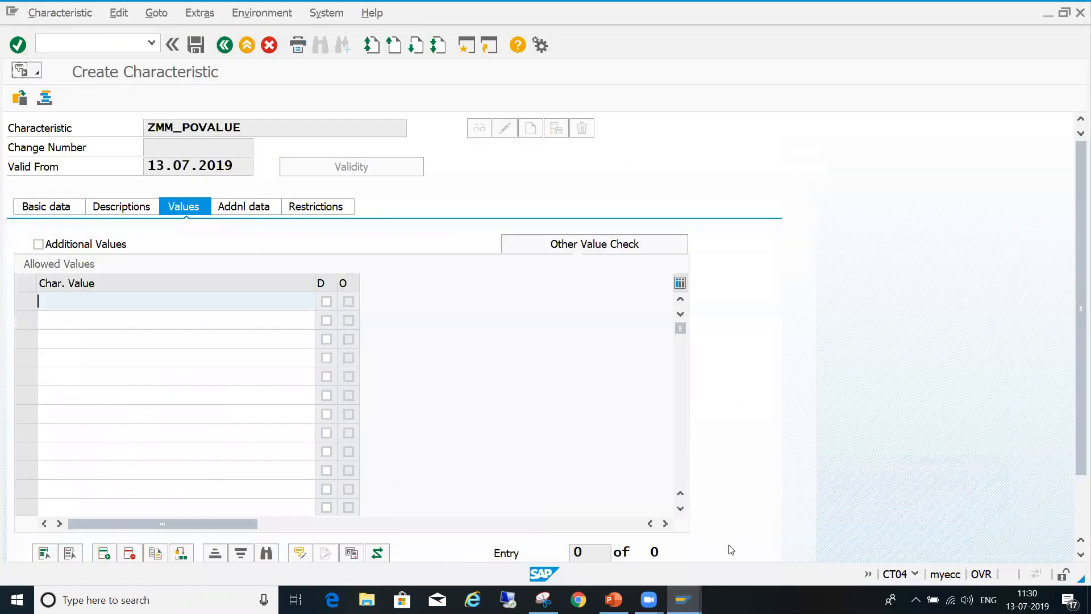
key(ctrl+v)
click(210, 319)
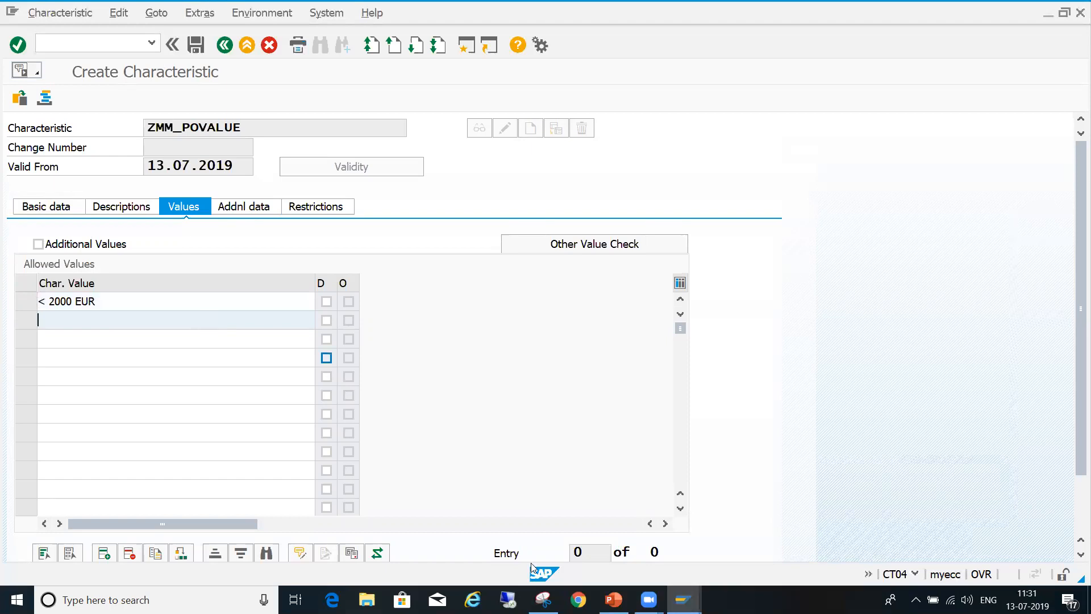
- Switch to PowerPoint and select the R2 value "2000 – 10000 EUR" in the release table for copying
click(614, 600)
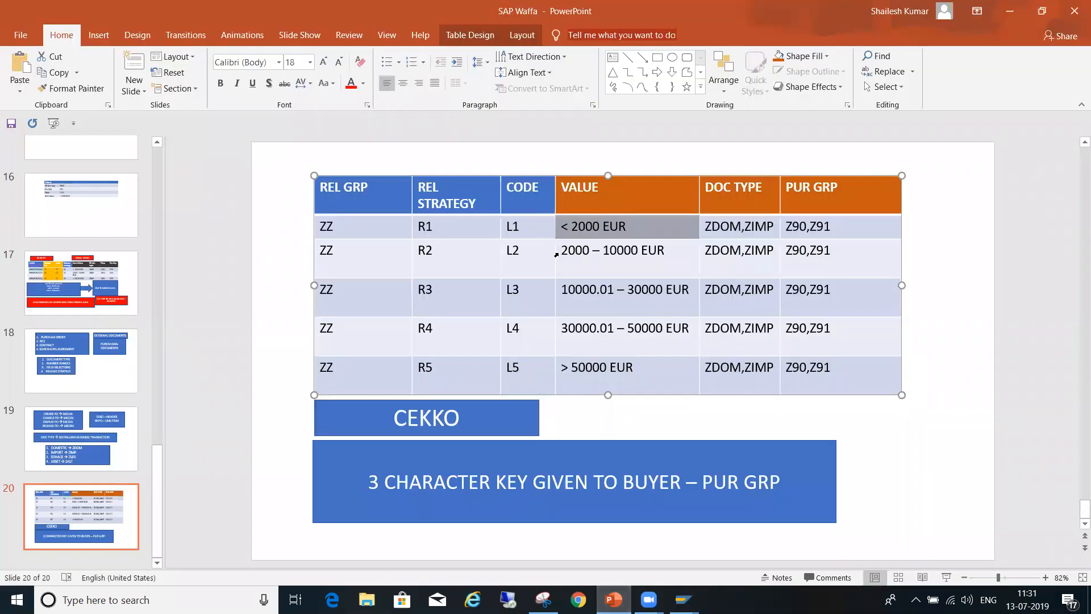
click(556, 255)
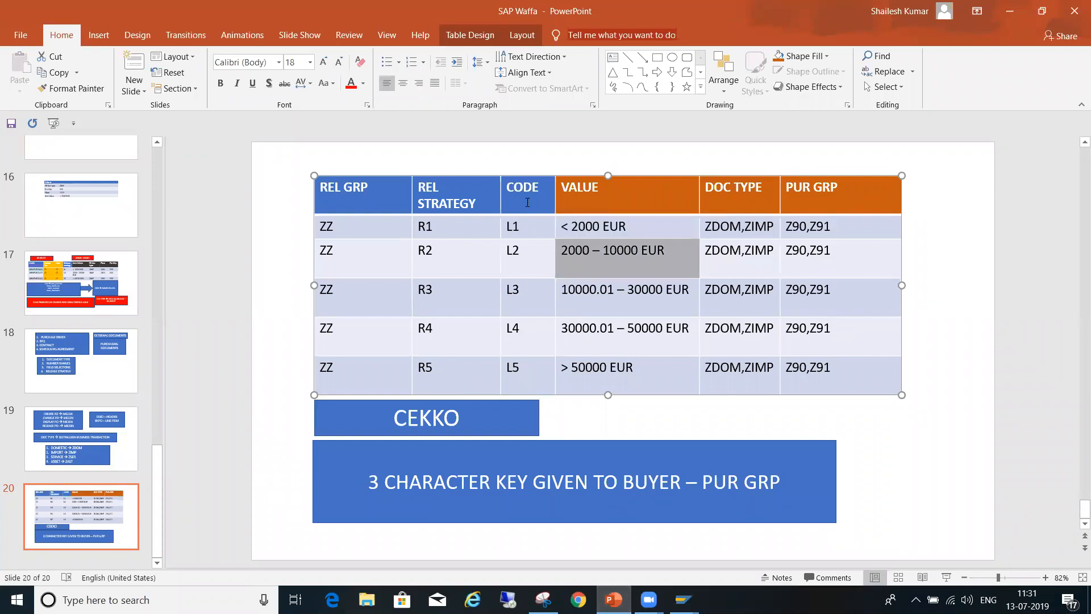
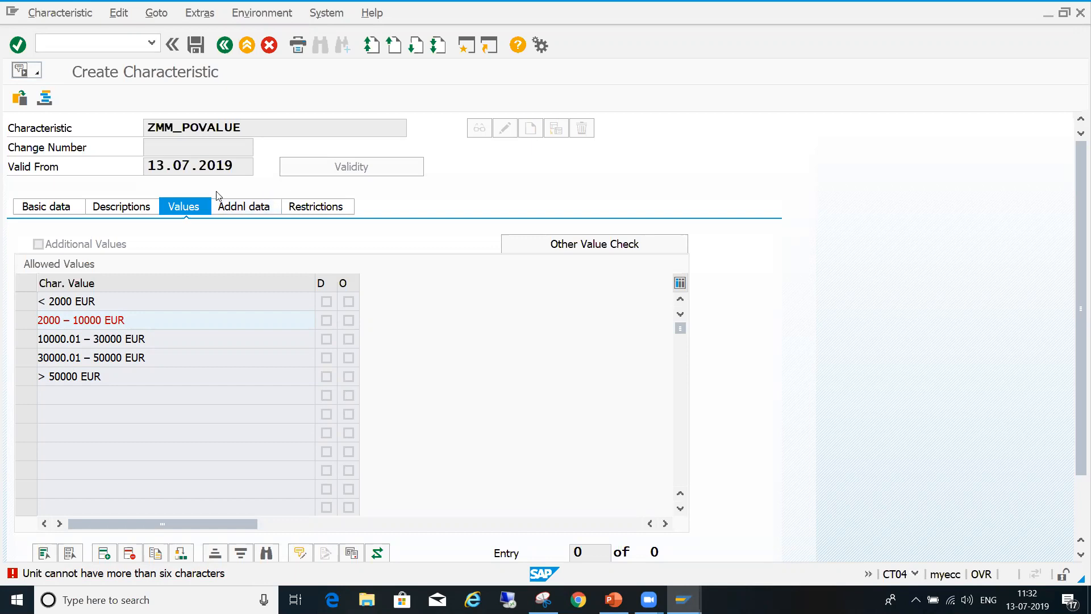
- Correct the second allowed value of ZMM_POVALUE to "2000 - 10000 EUR", replacing the long dash with a plain hyphen
click(66, 321)
key(Delete)
key(Delete)
text(- 10000 eu)
key(BackSpace)
key(BackSpace)
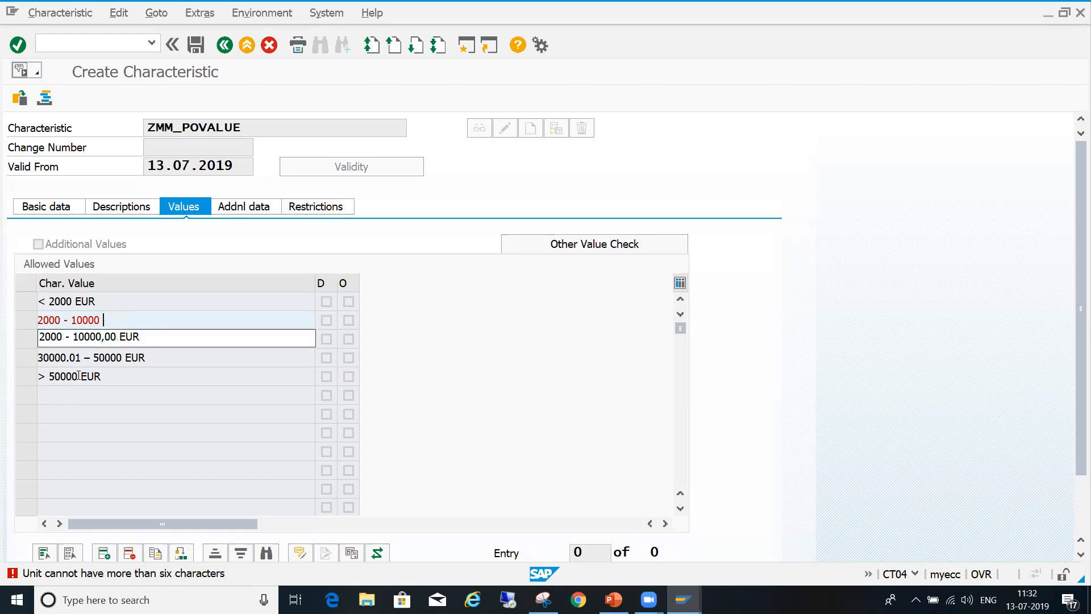
text(EUR)
key(Return)
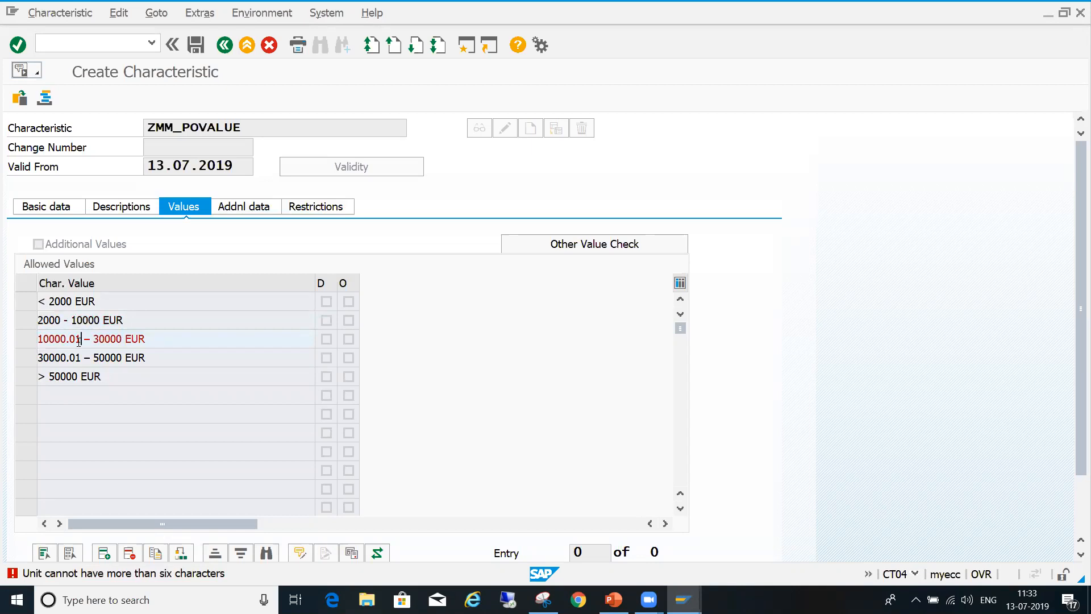
- Try to enter the third allowed value as "10000.01 - 30000 EUR" with a plain hyphen
key(Delete)
key(Delete)
text(-)
key(BackSpace)
text(- 30000 EUR)
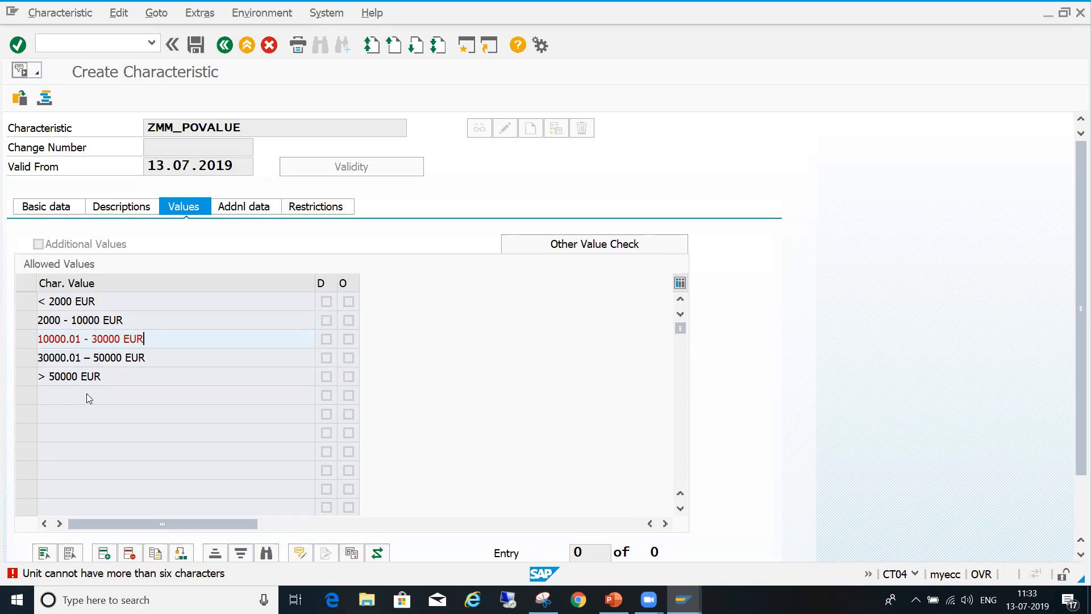
key(Return)
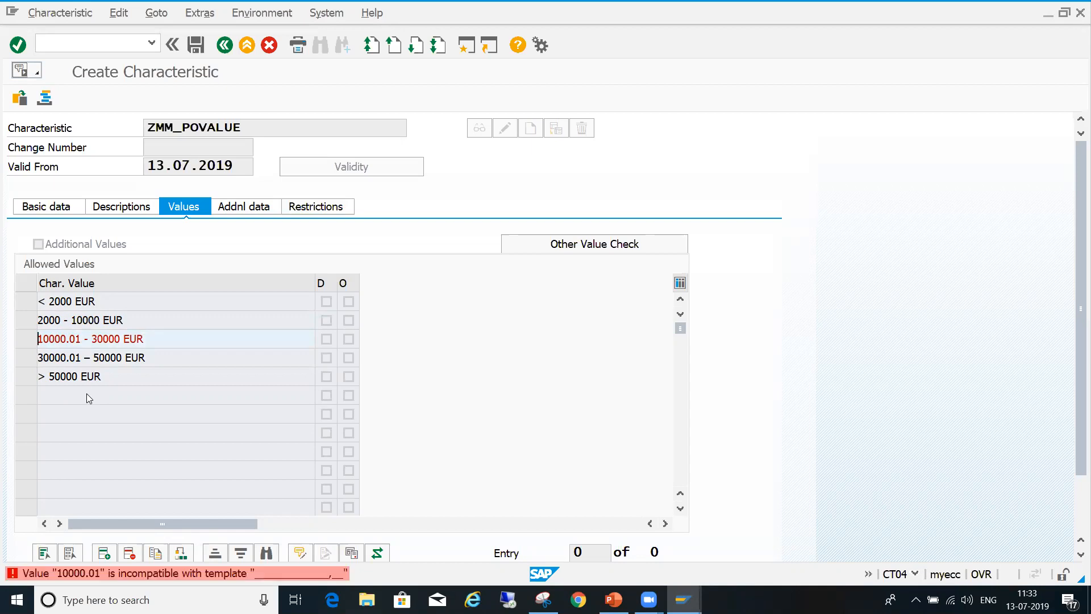
- Correct the third allowed value to "10000,01 - 30000 EUR", using a decimal comma
click(69, 339)
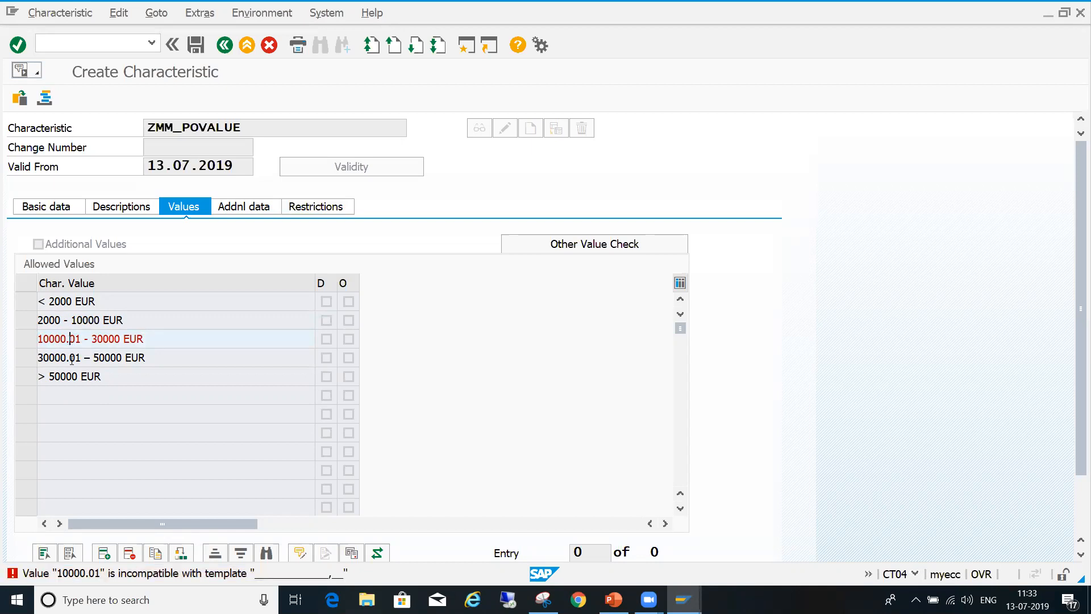
key(Delete)
key(BackSpace)
text(,01 - 30000 EUR)
key(Return)
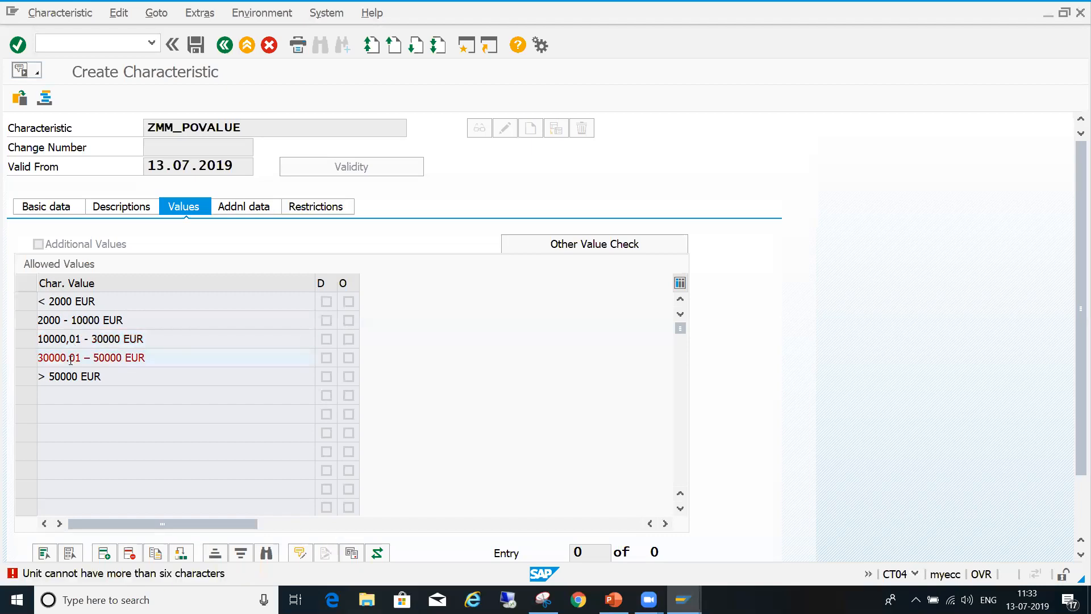
- Correct the fourth allowed value to "30000,01 - 50000 EUR" with a decimal comma and plain hyphen, and apply the allowed values
click(68, 359)
text(.)
text(,)
key(Return)
key(Delete)
key(Delete)
text(- 50000 EUR)
key(Return)
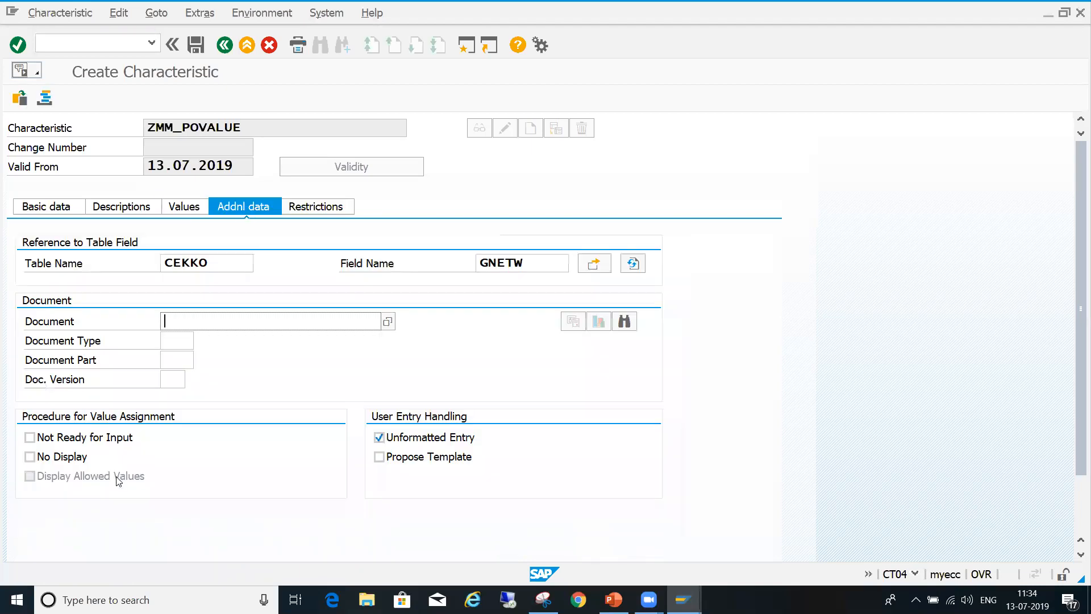
- Review the allowed values, table reference and basic data of ZMM_POVALUE, and save the characteristic
click(196, 207)
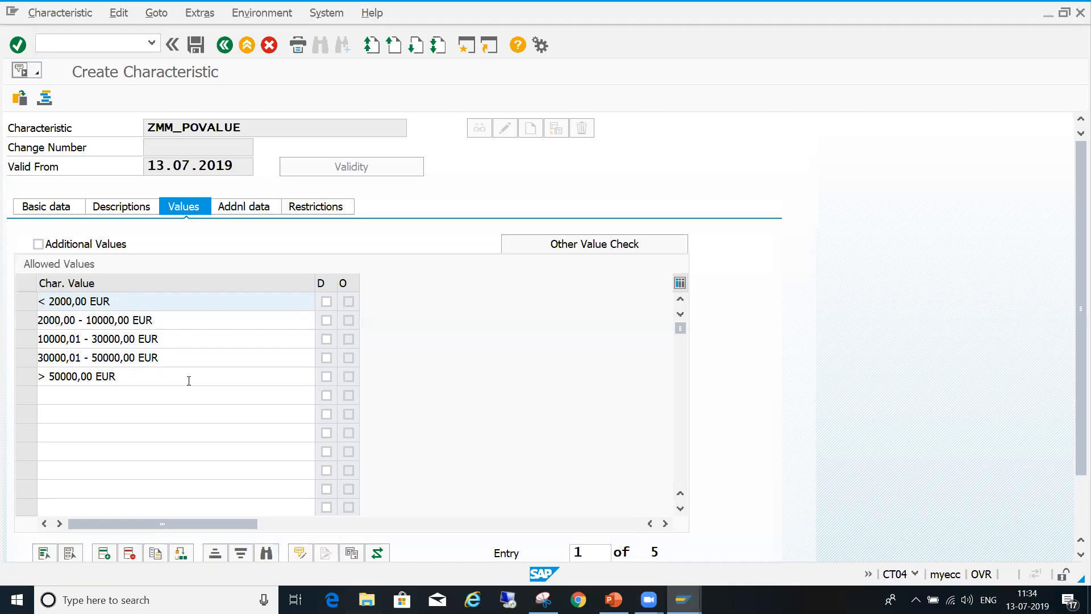
click(250, 210)
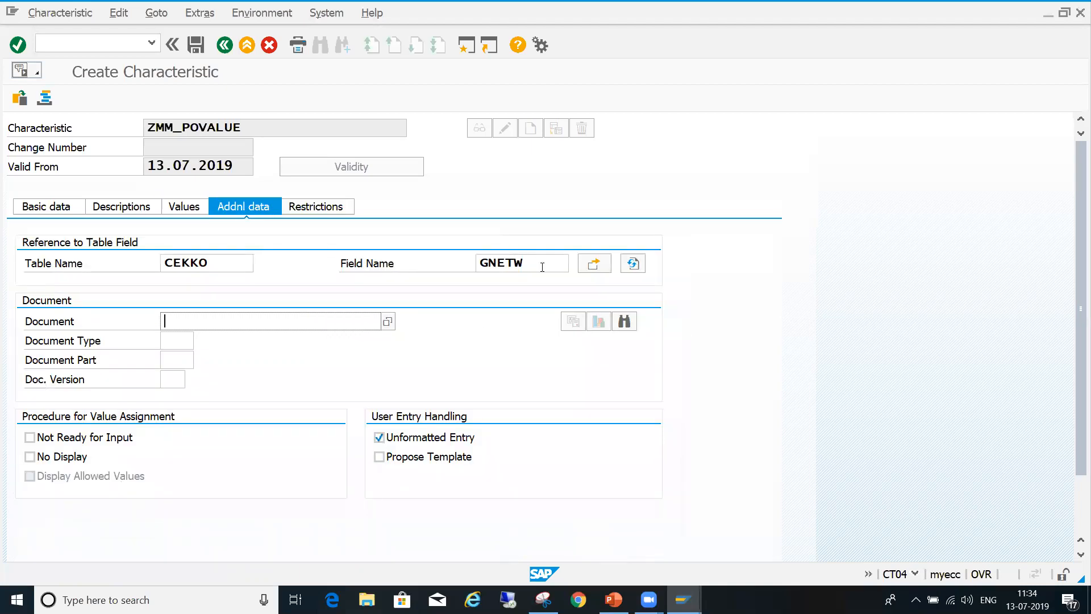
click(57, 210)
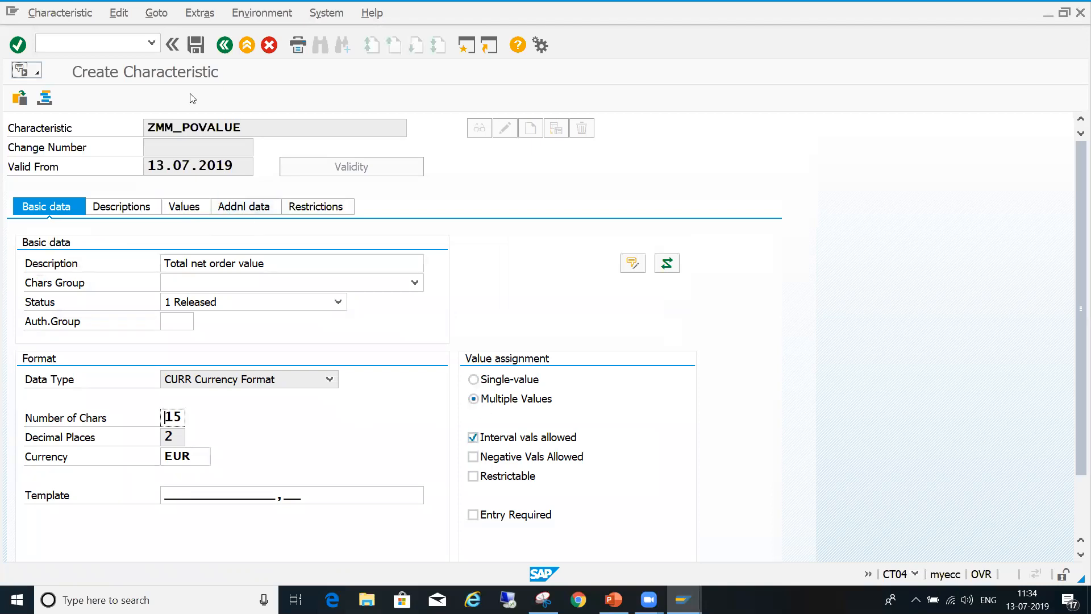
click(199, 50)
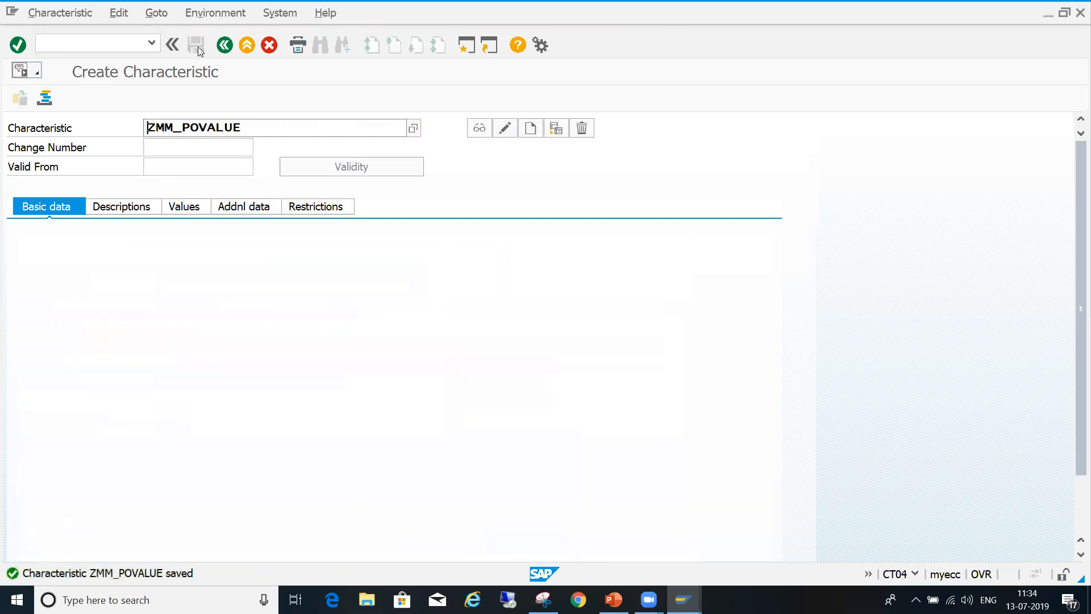
- Leave characteristic maintenance and start transaction CL02 for class maintenance
click(123, 41)
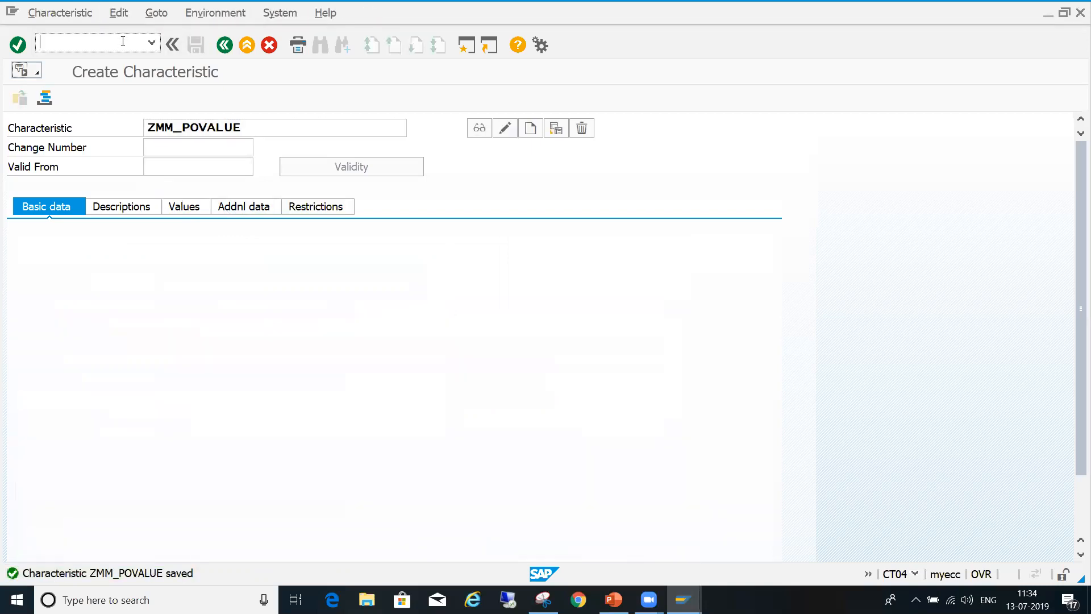
text(/NCL02)
key(Return)
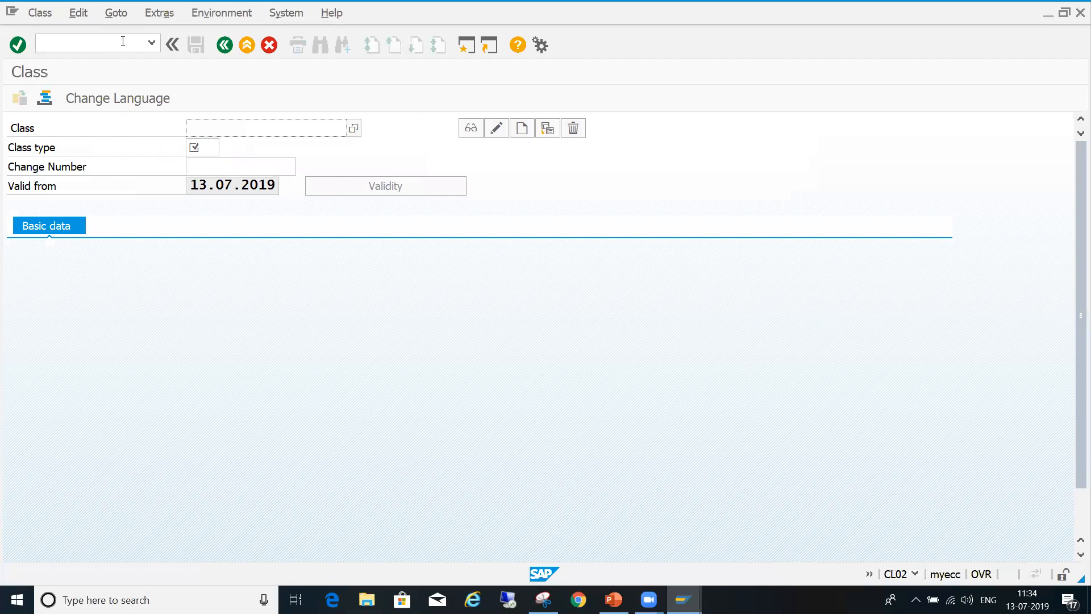
- Create a new class named ZMM_PORELEASE with class type 032
text(ZMM_po)
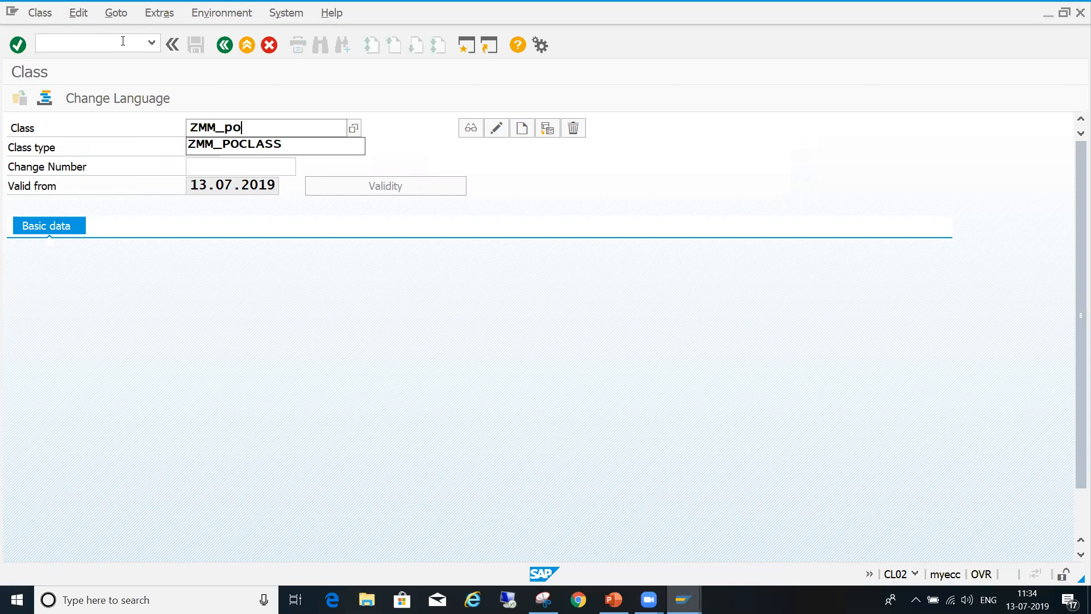
key(BackSpace)
key(BackSpace)
text(PORELEASE)
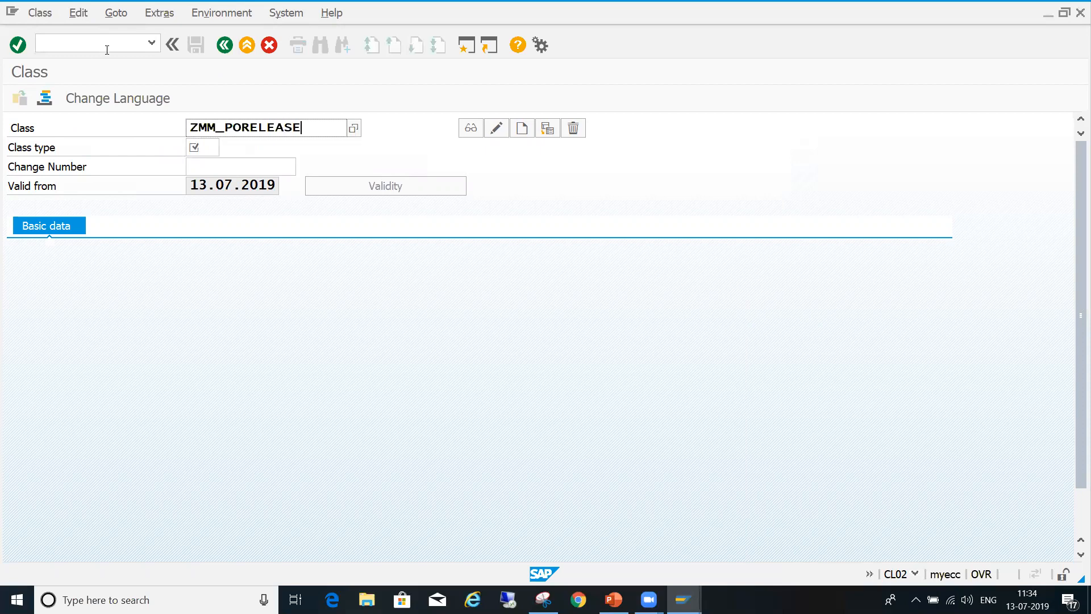
click(202, 146)
text(032)
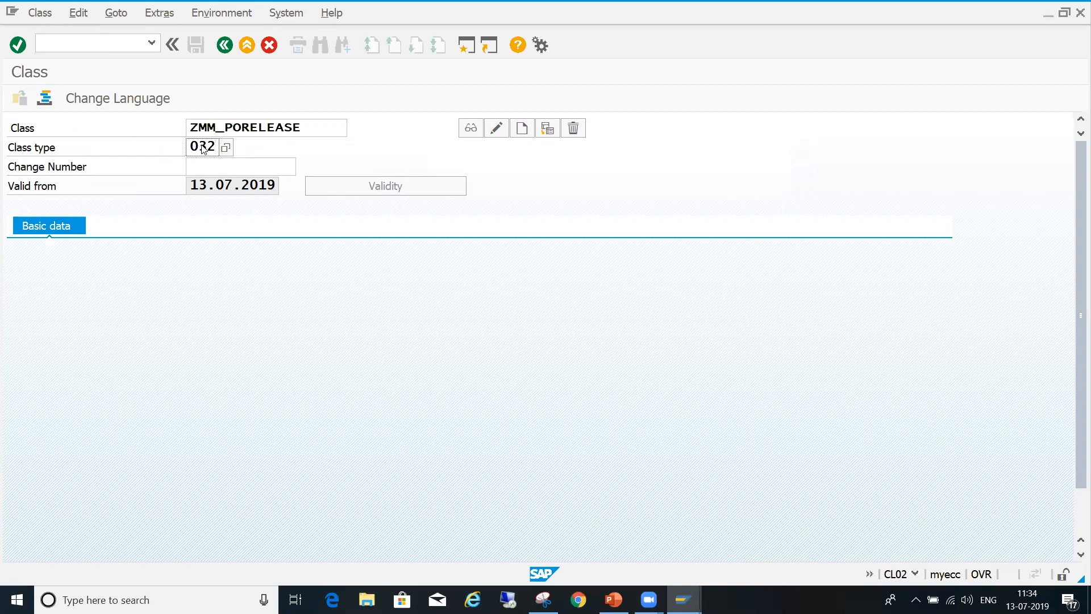
key(Return)
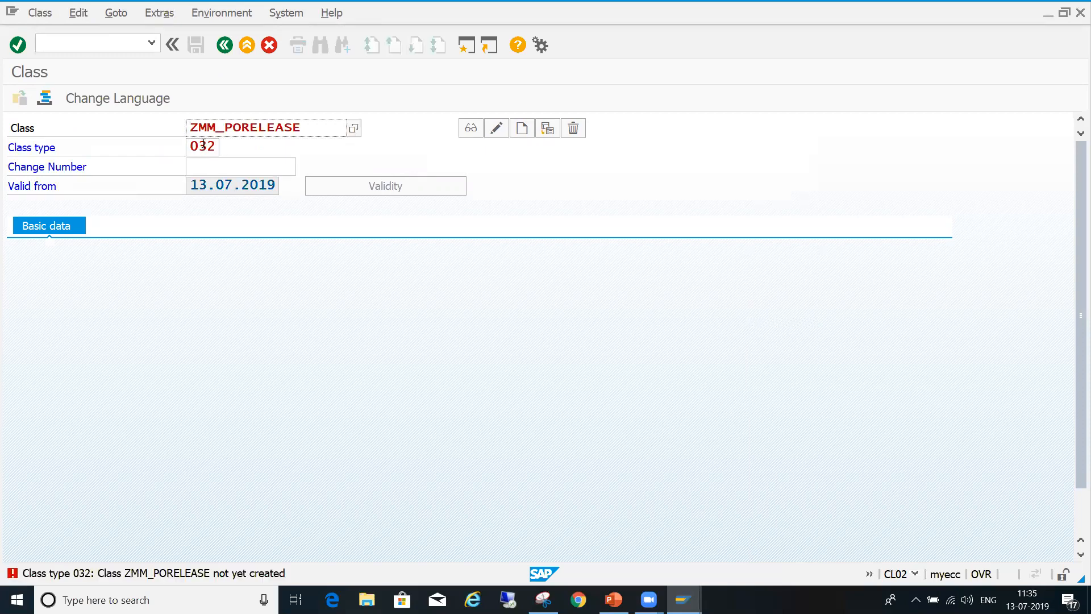
click(522, 128)
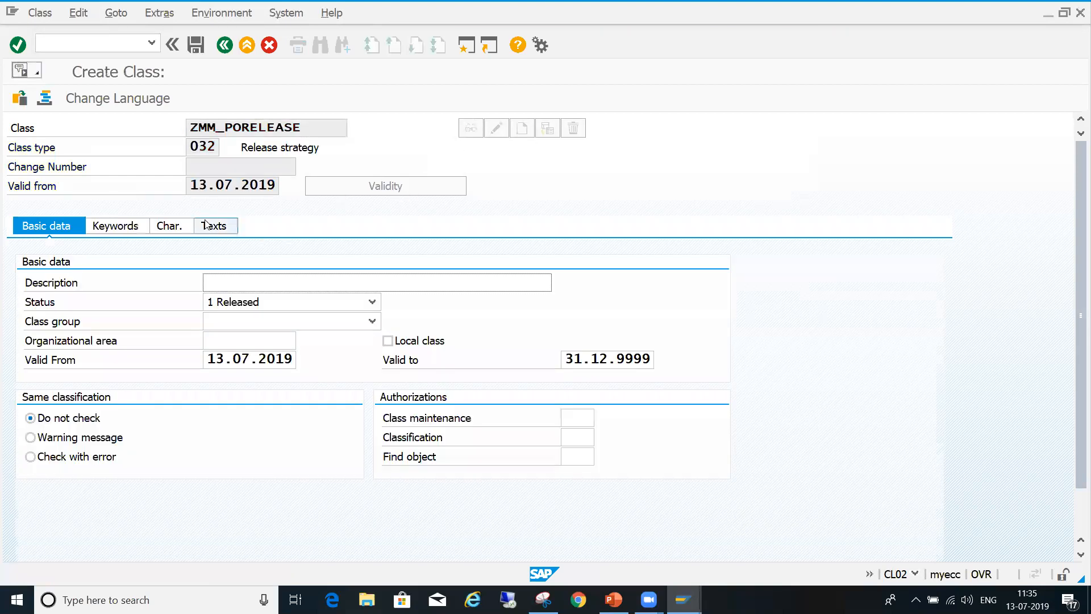
- Enter "PO release class" as the description of class ZMM_PORELEASE
click(166, 228)
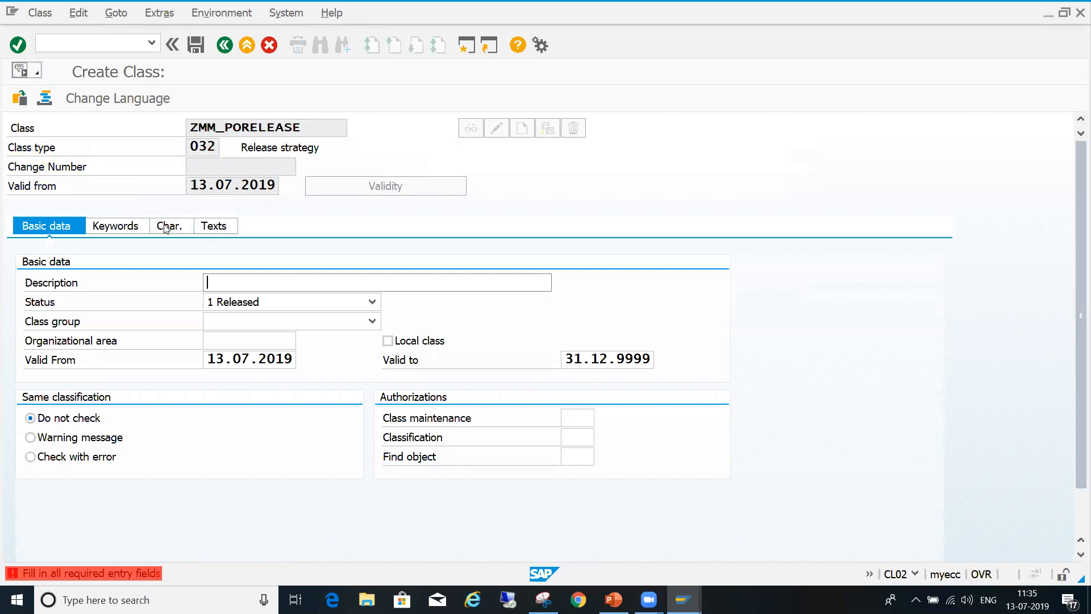
text(PO)
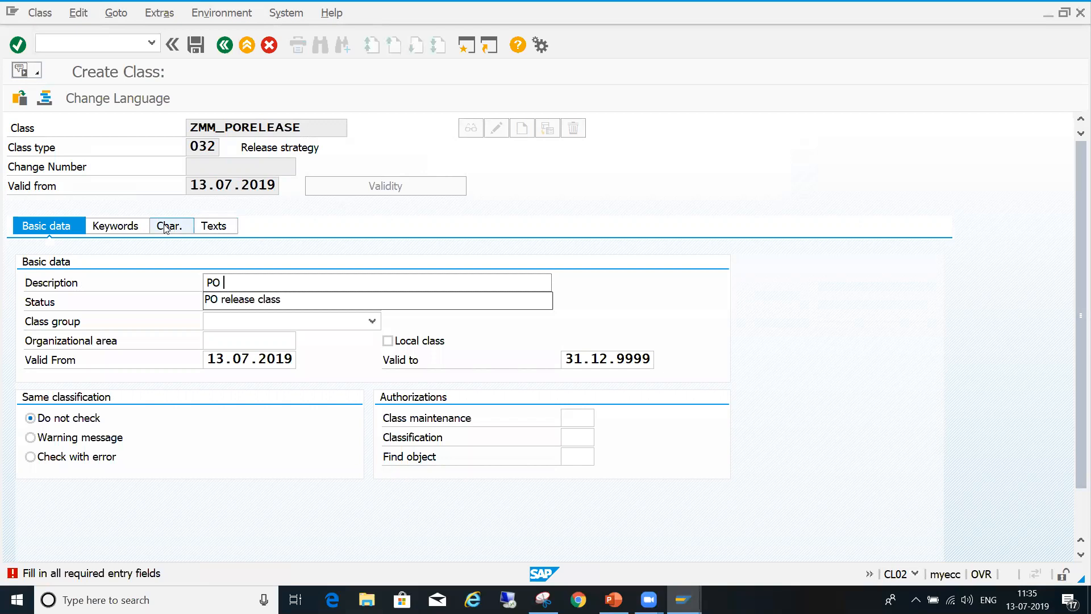
key(Down)
key(Return)
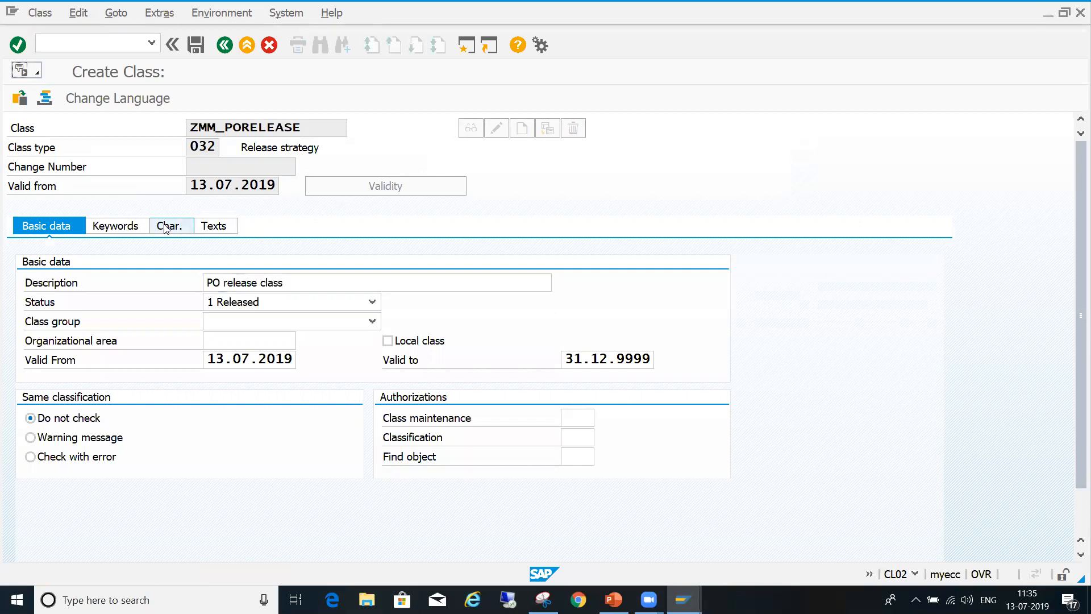
- Add ZMM_PODOC as the first characteristic of class ZMM_PORELEASE
click(164, 225)
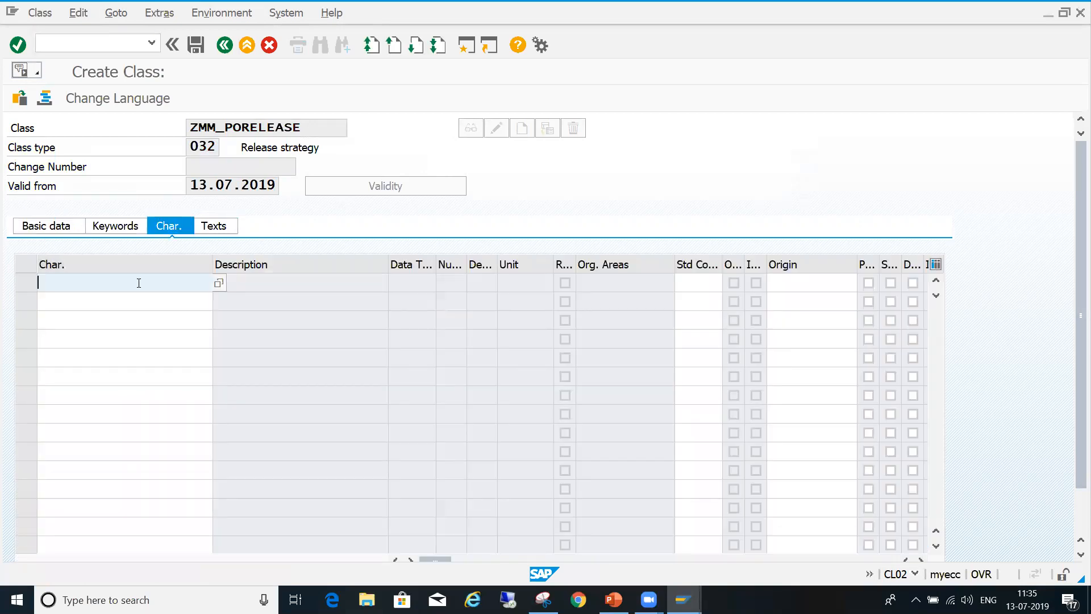
text(ZM)
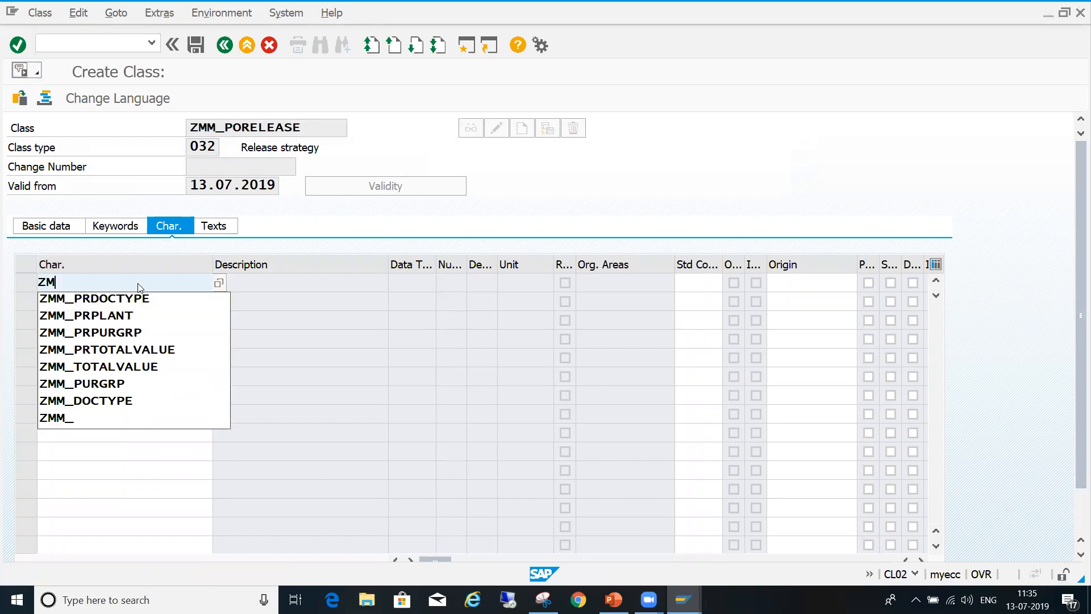
text(M_PO)
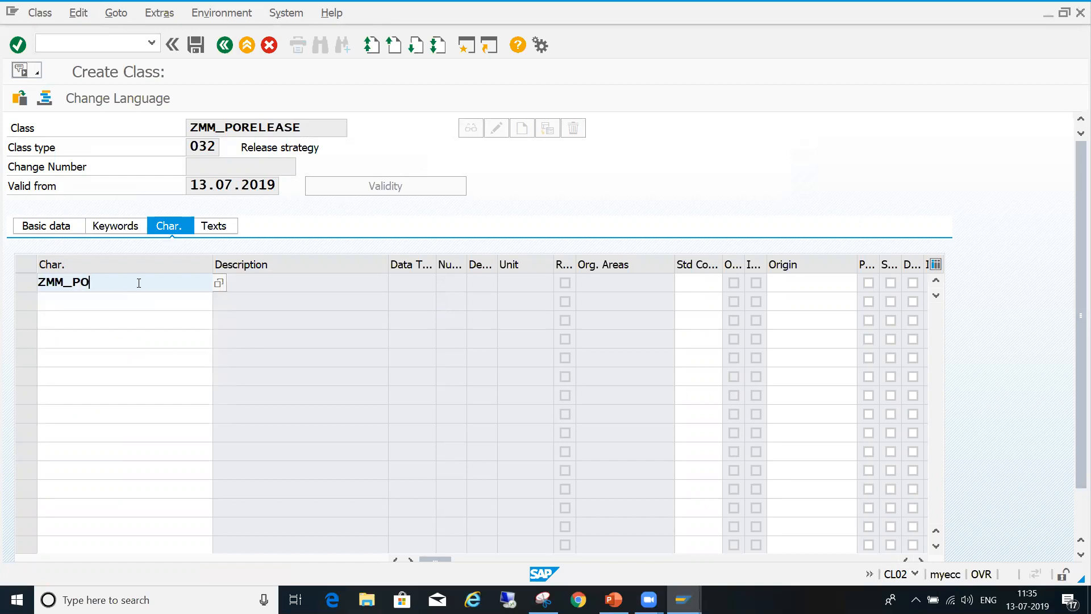
text(DOC)
key(Down)
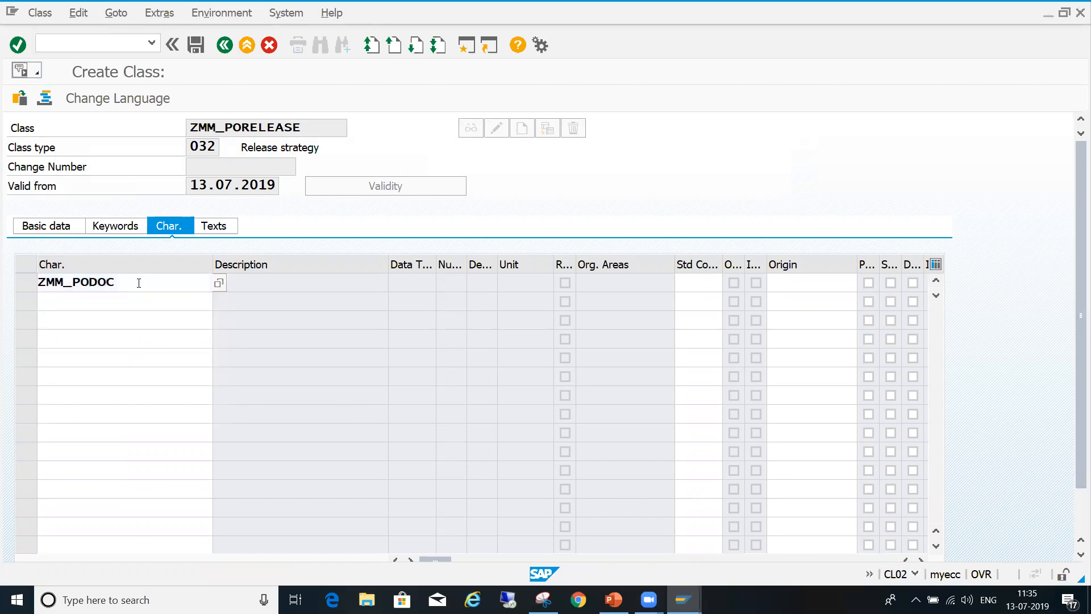
- Add the characteristics ZMM_POPURGRP and ZMM_POVALUE below ZMM_PODOC and confirm the list
text(ZMM)
text(_PO)
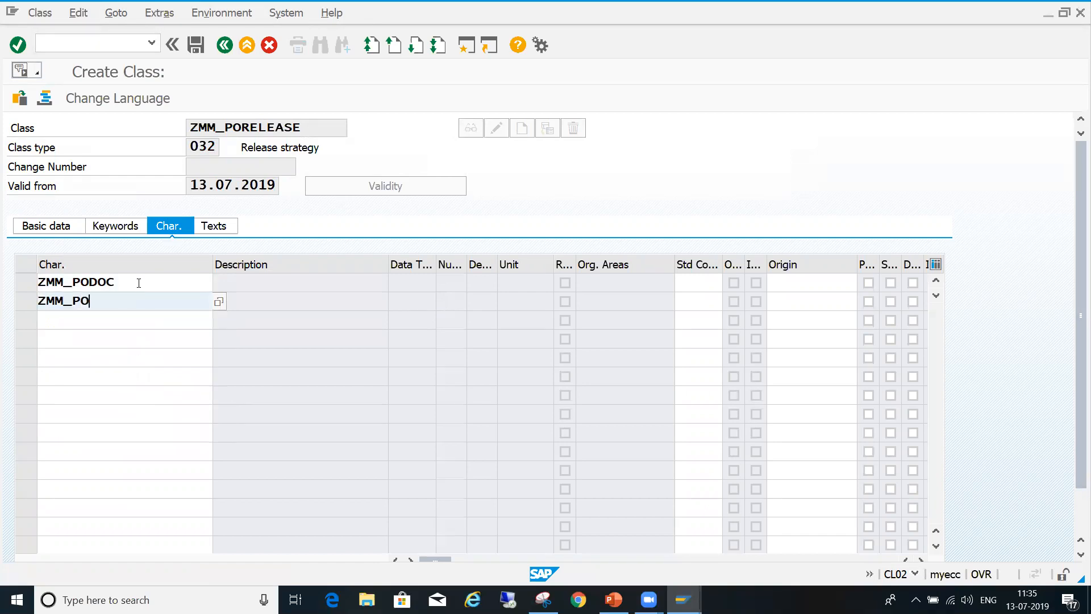
text(PURGRP)
key(Down)
text(ZMM)
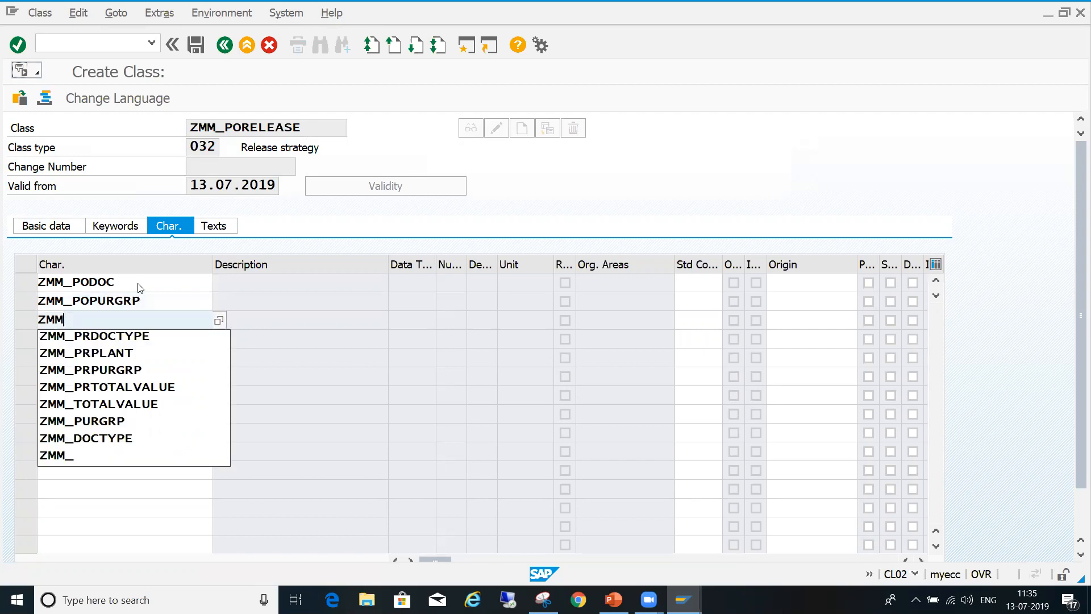
text(_PO)
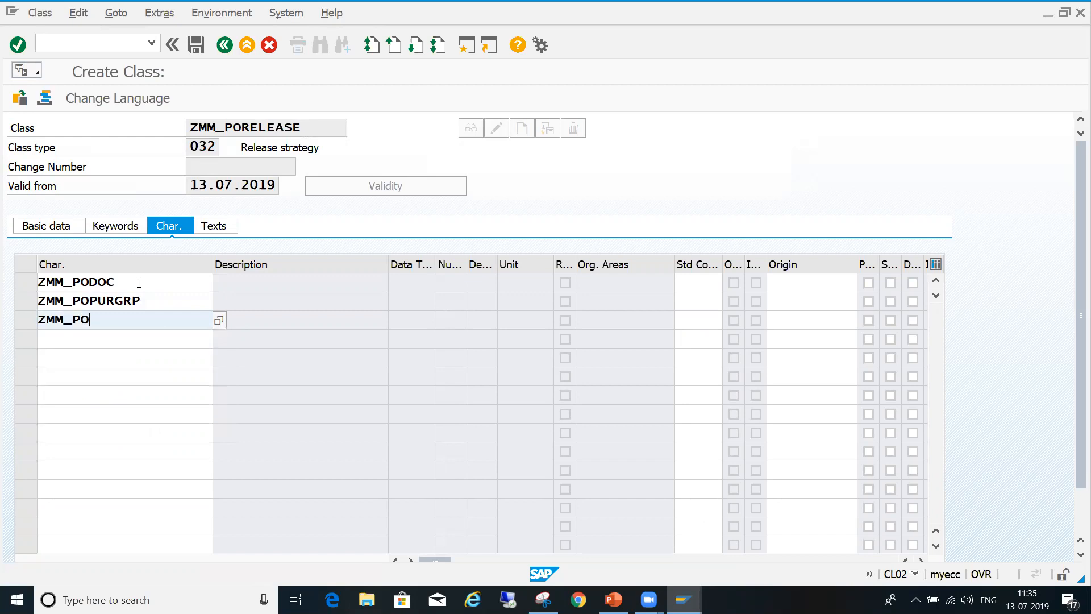
text(VALUE)
key(Return)
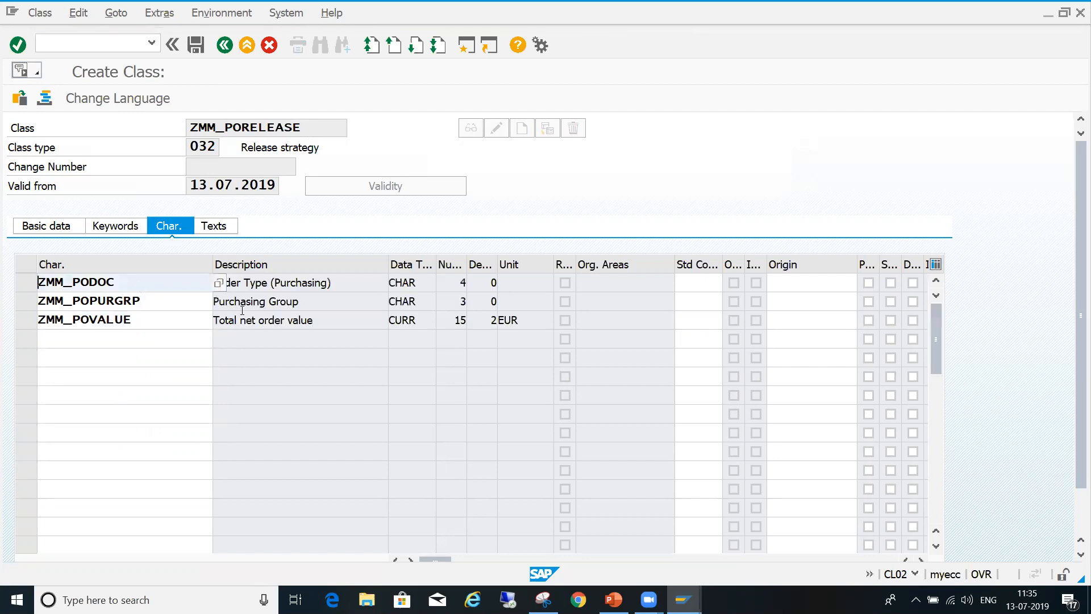
- Save the class ZMM_PORELEASE with its three assigned characteristics
click(334, 318)
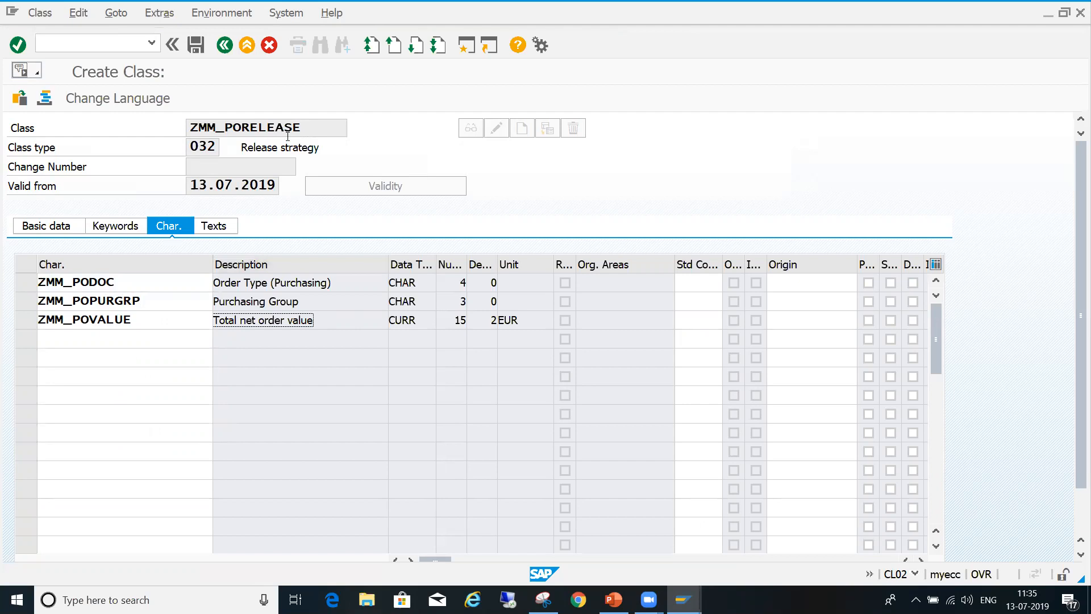
drag(310, 129, 166, 123)
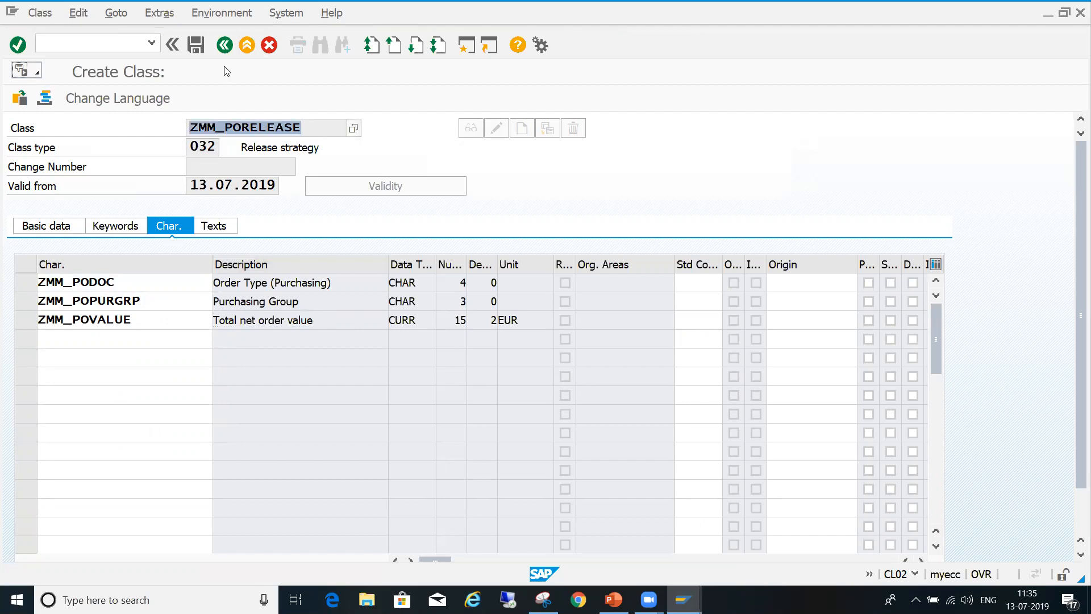
click(195, 45)
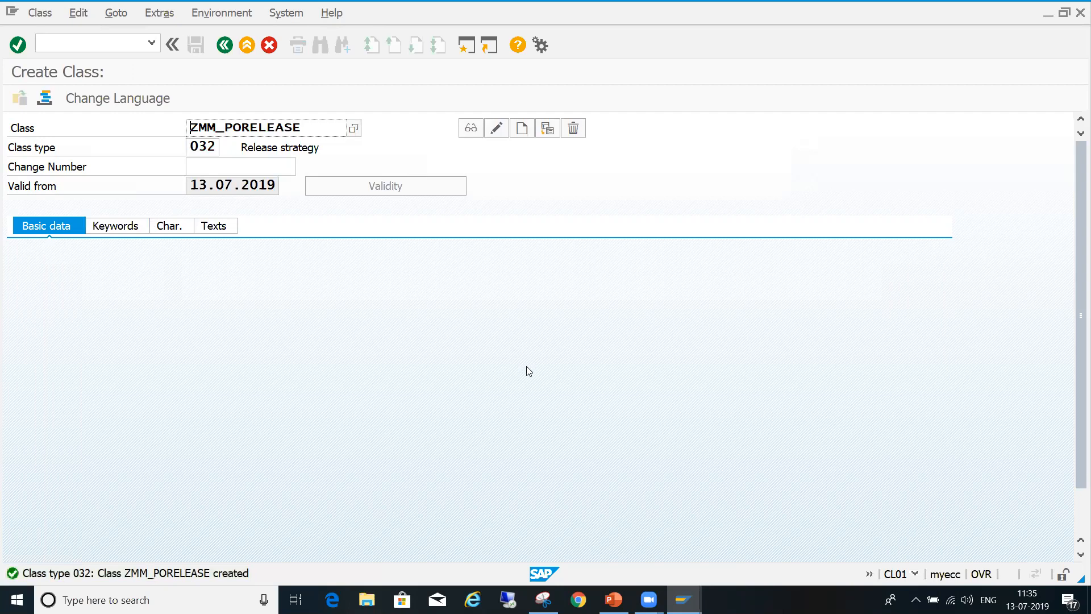
key(shift+Right)
key(shift+Right)
key(shift+Right)
key(shift+Right)
key(shift+Right)
key(shift+Right)
key(shift+Right)
key(shift+Right)
key(shift+Right)
key(shift+Right)
key(shift+Right)
key(shift+Right)
key(shift+Right)
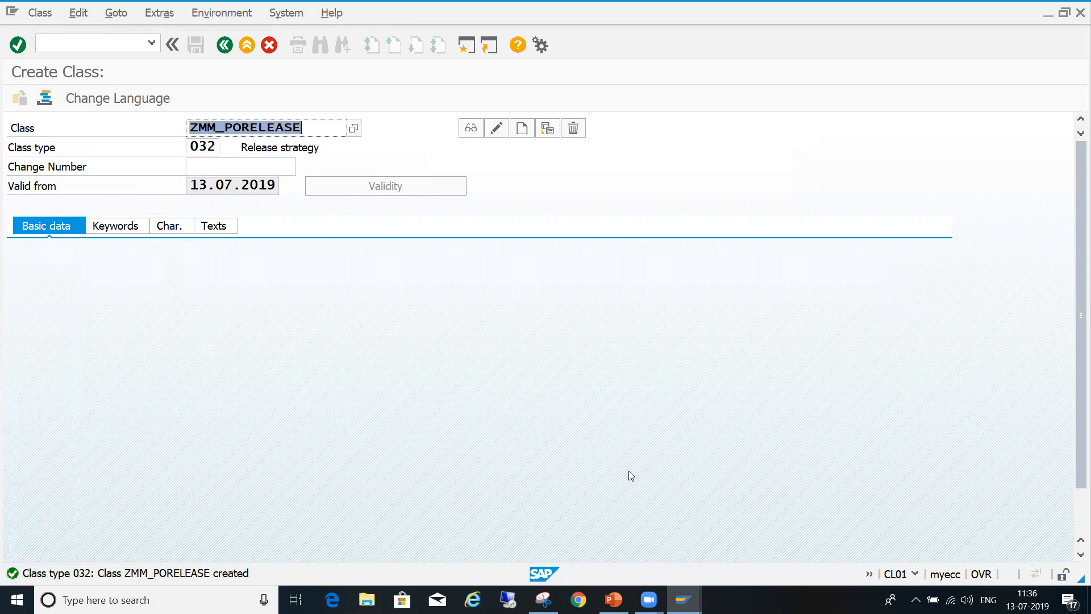
key(Right)
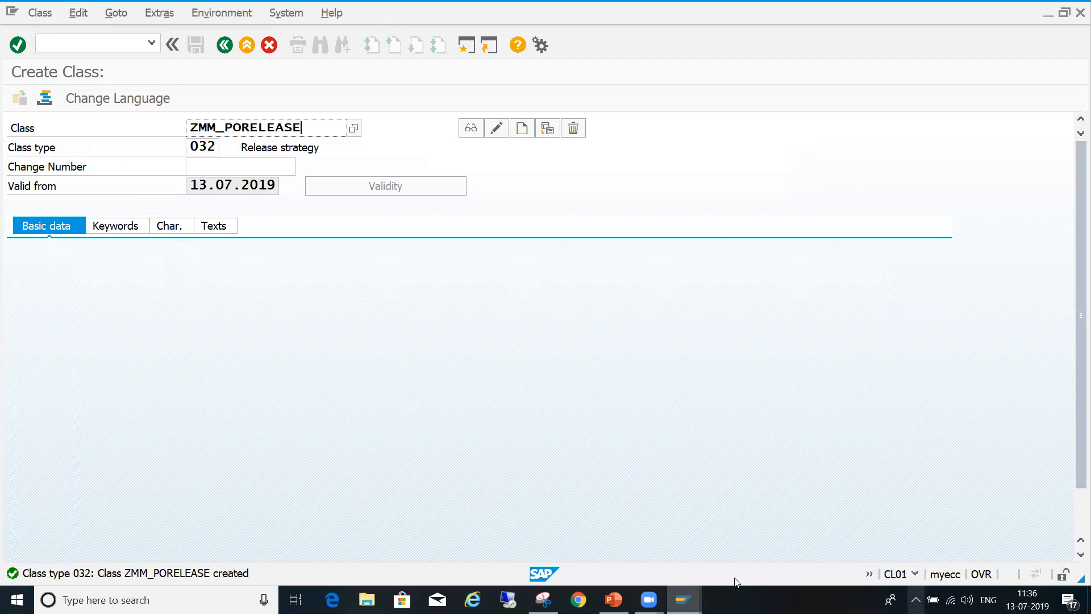
- Switch to the Display IMG session showing the release procedure settings for purchase orders
mouse_move(683, 600)
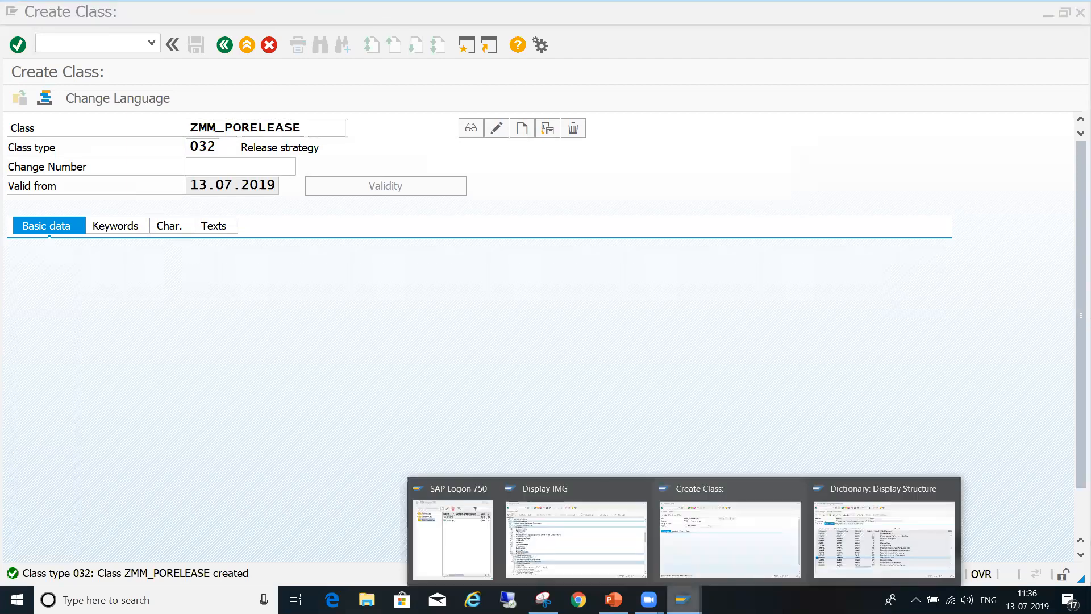
click(629, 555)
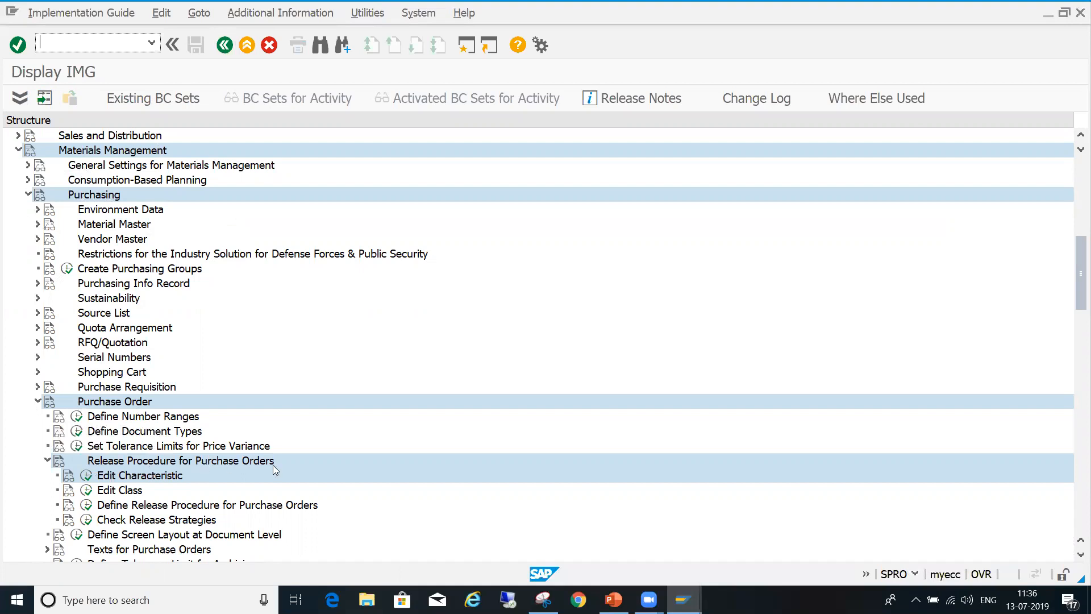
- Open the Release Groups activity under Define Release Procedure for Purchase Orders
click(178, 506)
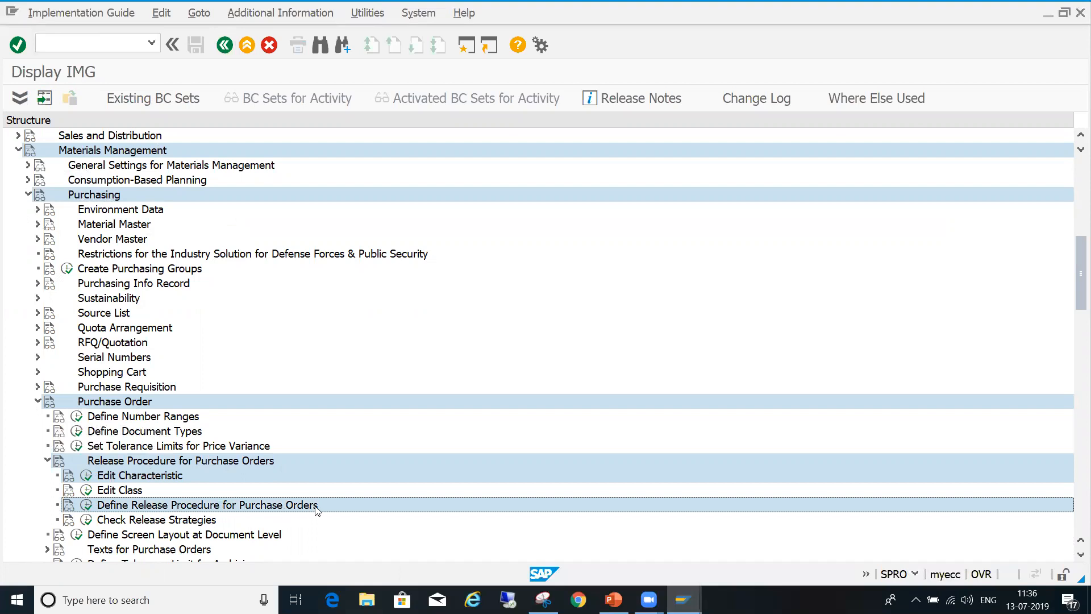
click(87, 505)
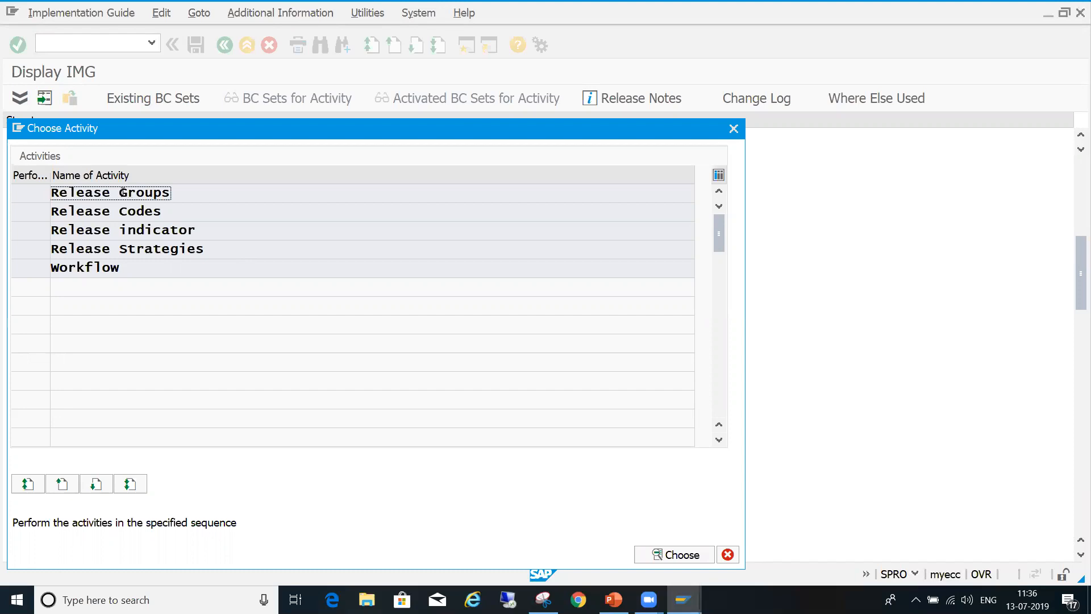
key(Return)
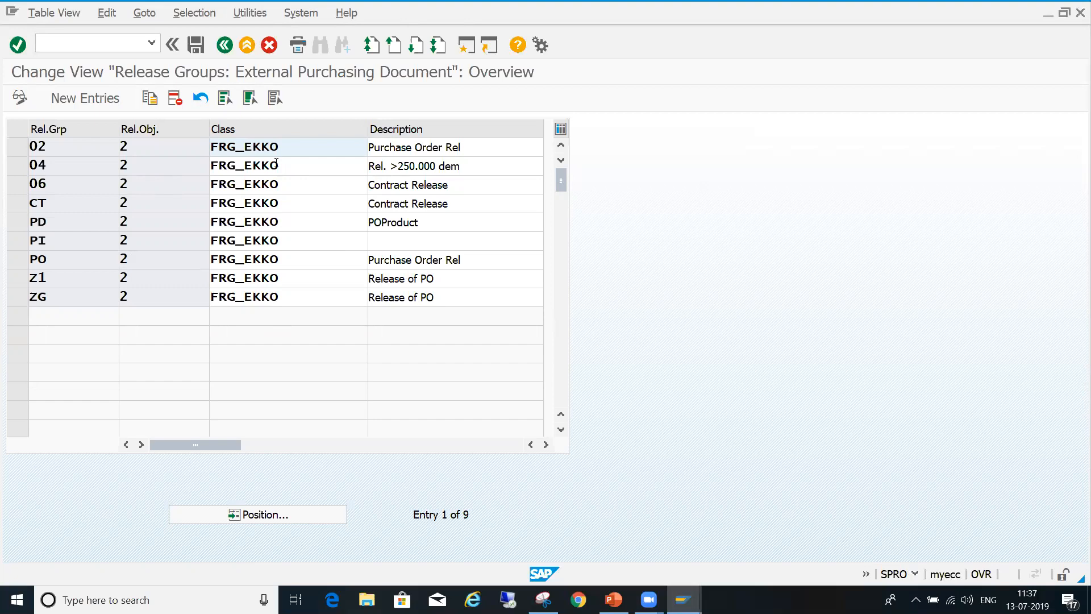
click(276, 163)
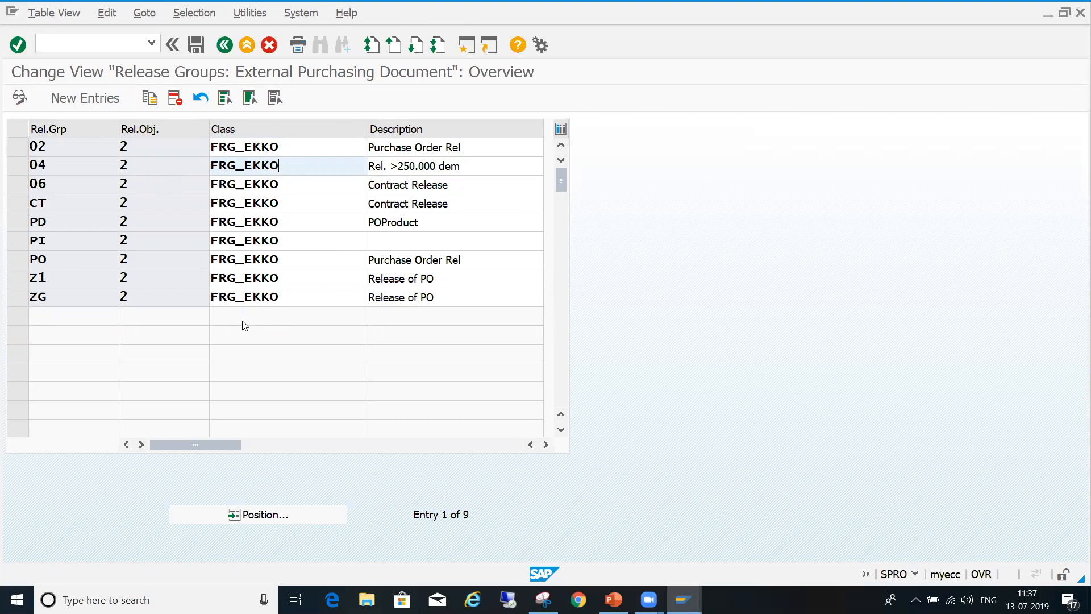
- Start a new release group entry and assign it the class ZMM_PORELEASE
click(110, 107)
click(250, 150)
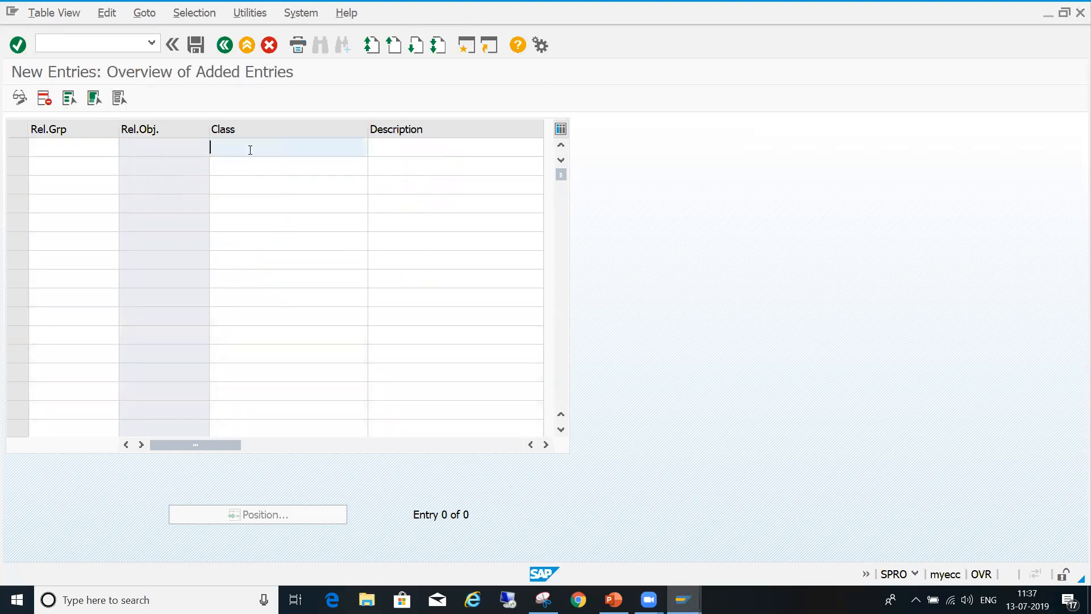
text(ZM)
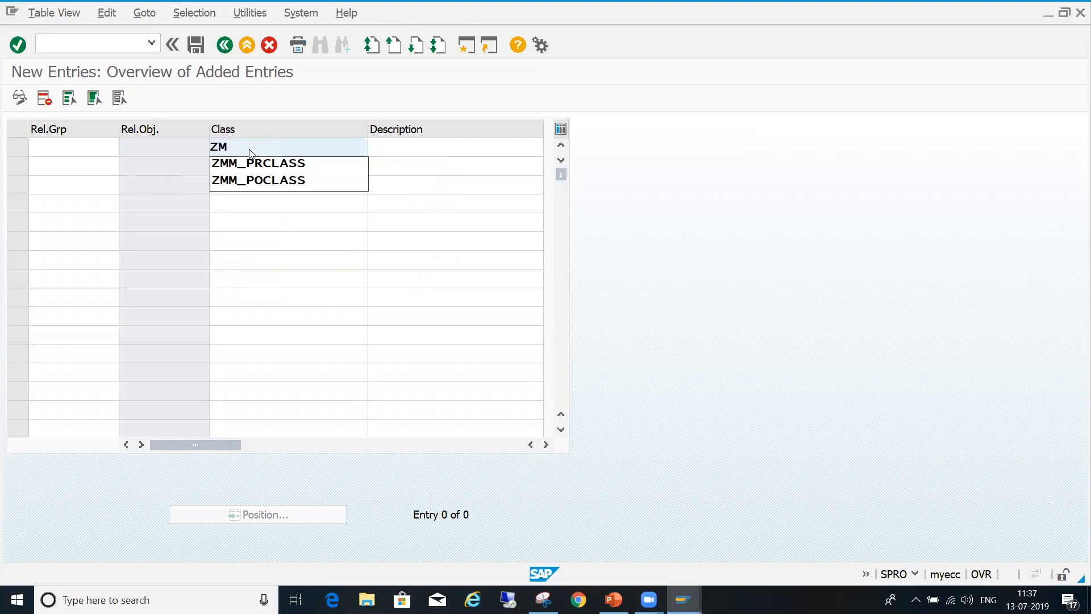
click(263, 180)
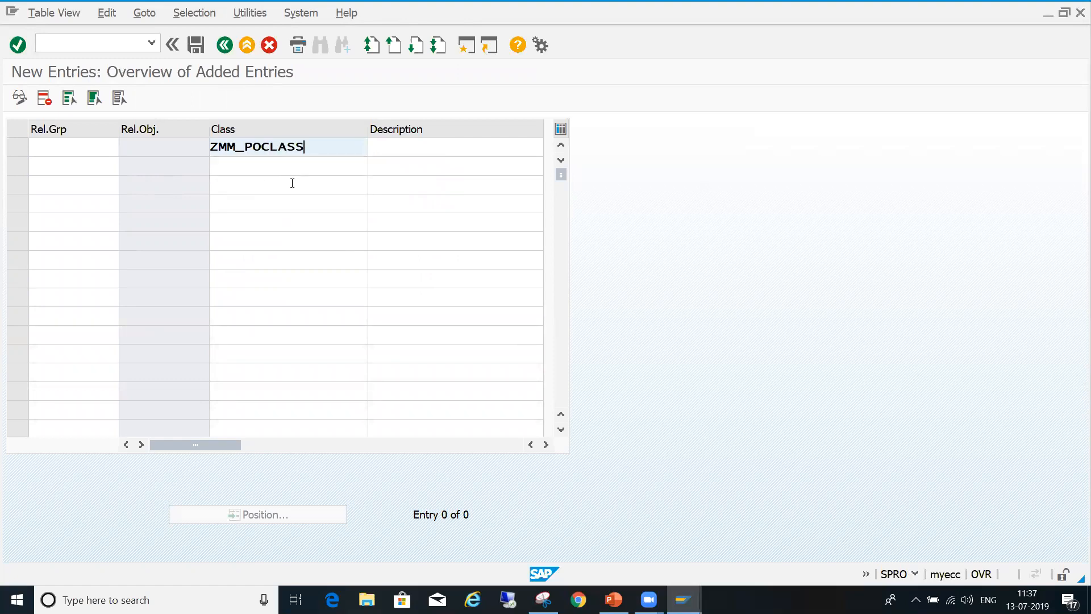
key(BackSpace)
key(BackSpace)
key(BackSpace)
key(BackSpace)
key(BackSpace)
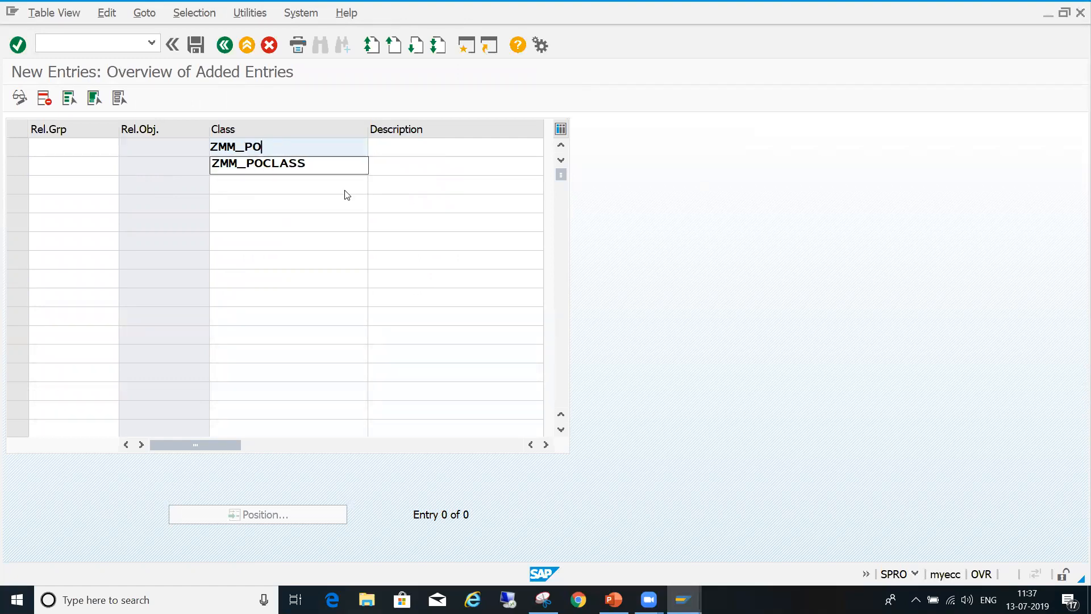
text(RELEASE)
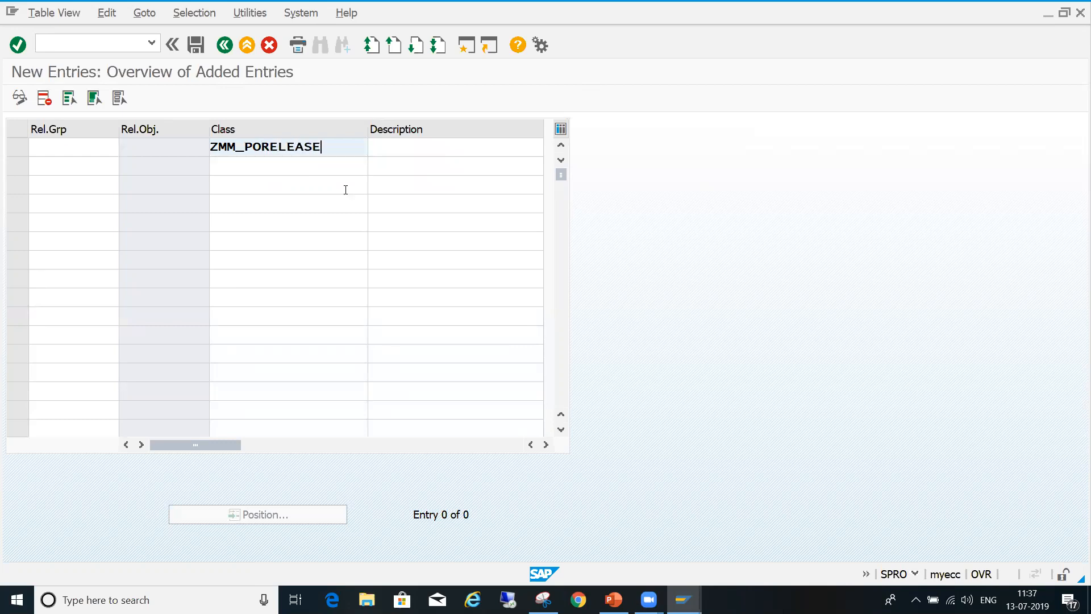
- Enter HH as the release group for class ZMM_PORELEASE and try to save the entry
click(100, 149)
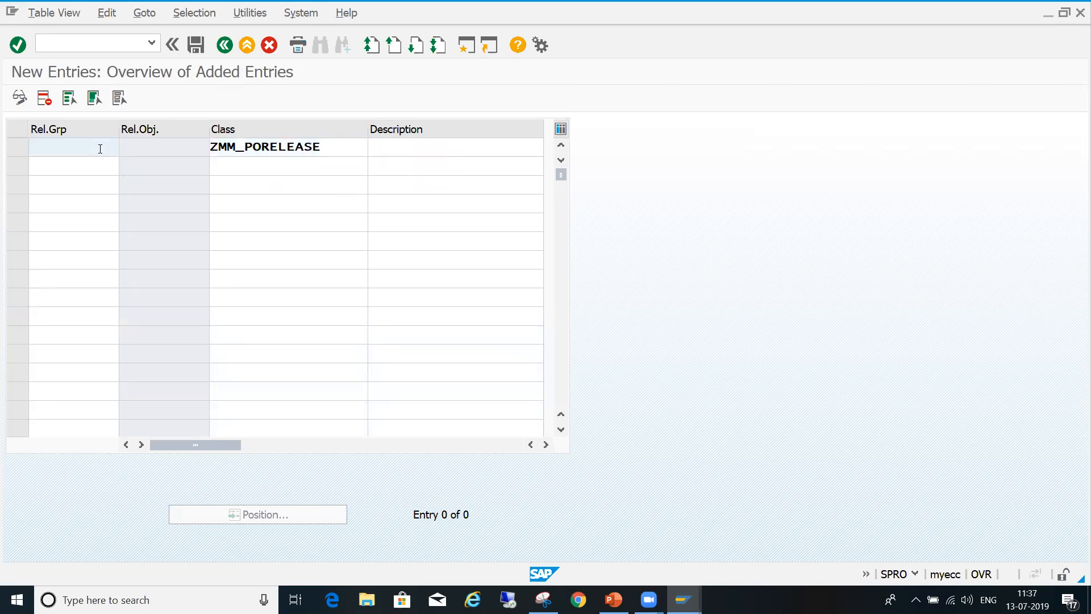
text(HH)
key(Return)
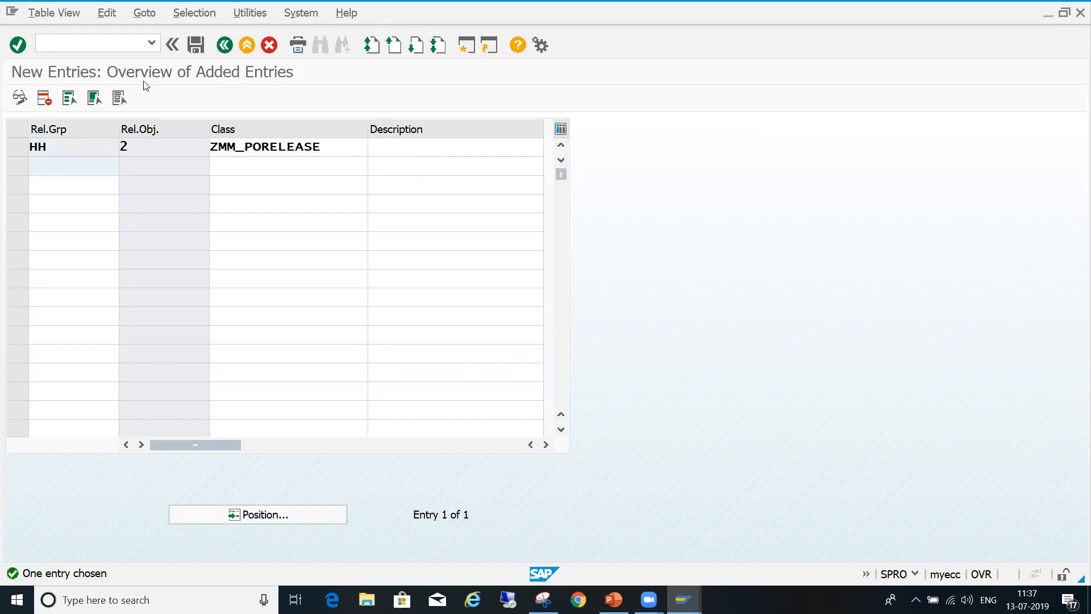
click(195, 45)
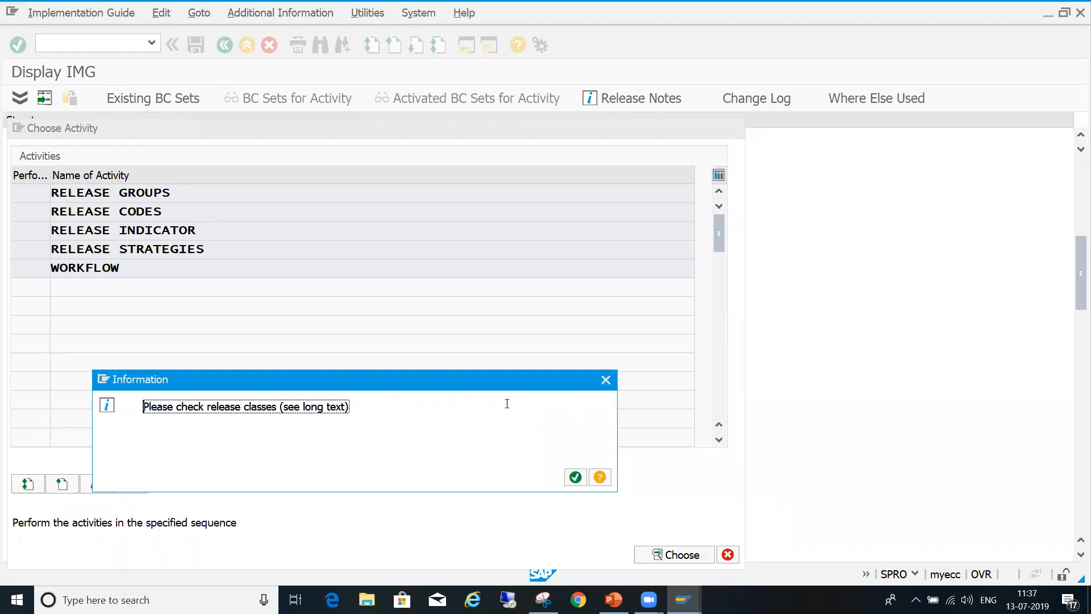
click(575, 477)
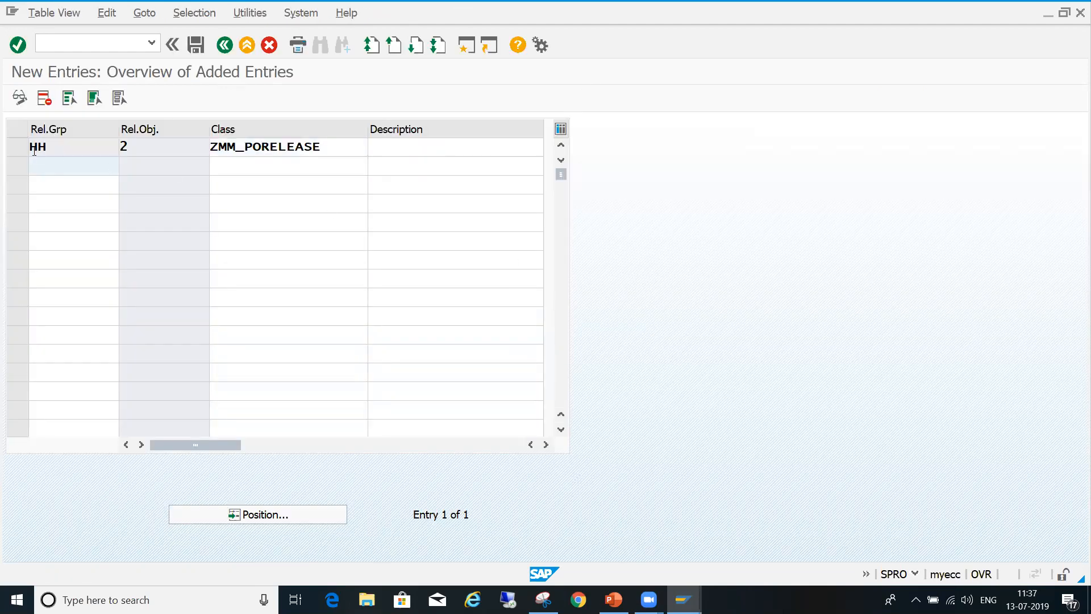
- Delete the new release group entry HH and return to the release groups overview
click(16, 147)
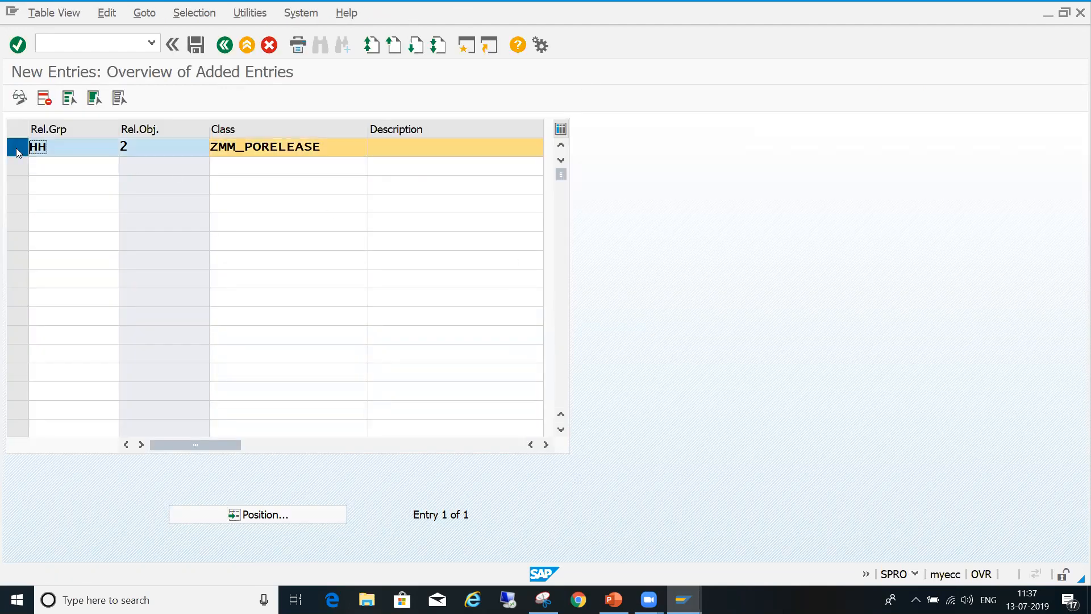
click(44, 99)
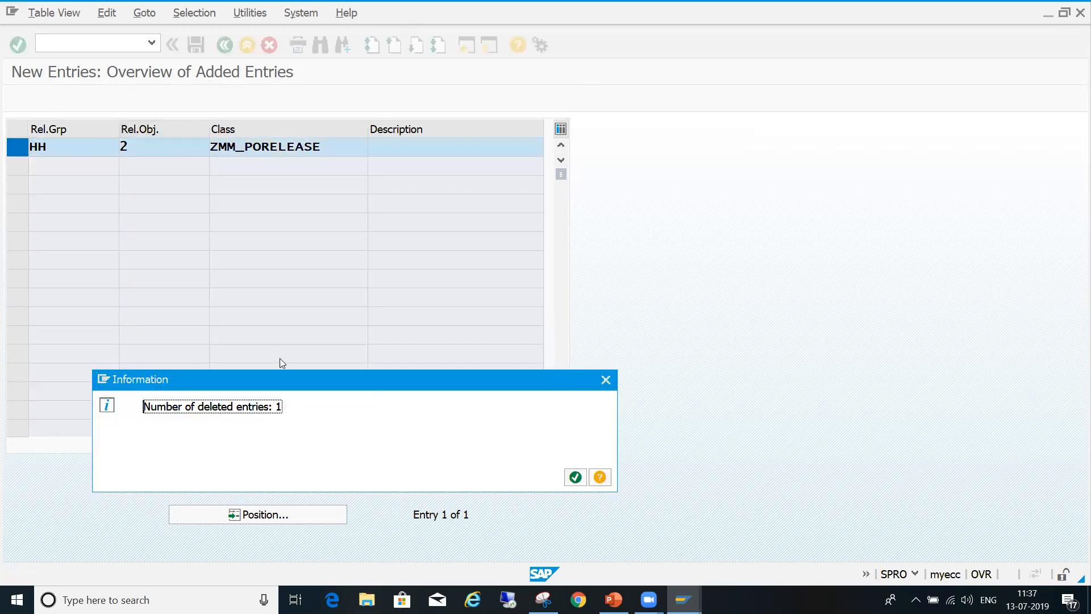
key(Return)
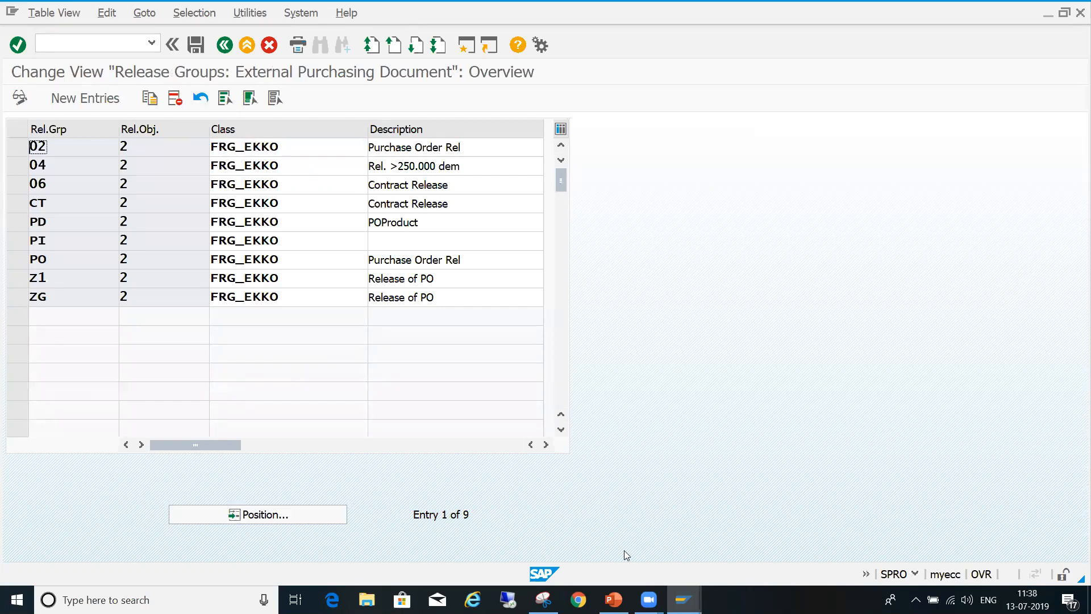
- Switch to the SAP Waffa presentation in PowerPoint and add a blank slide after slide 20
mouse_move(613, 600)
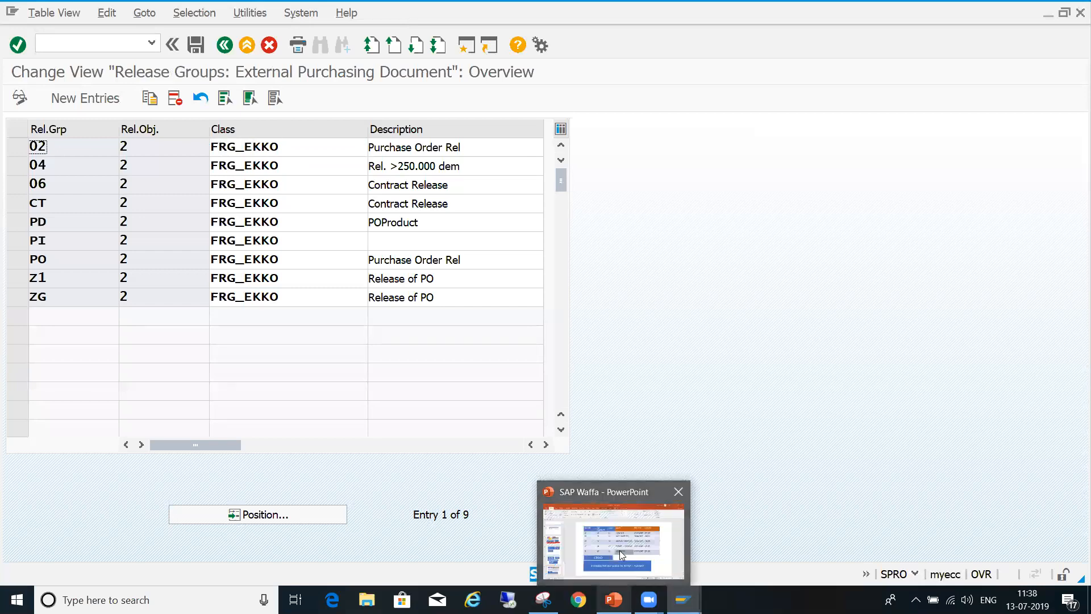
click(620, 550)
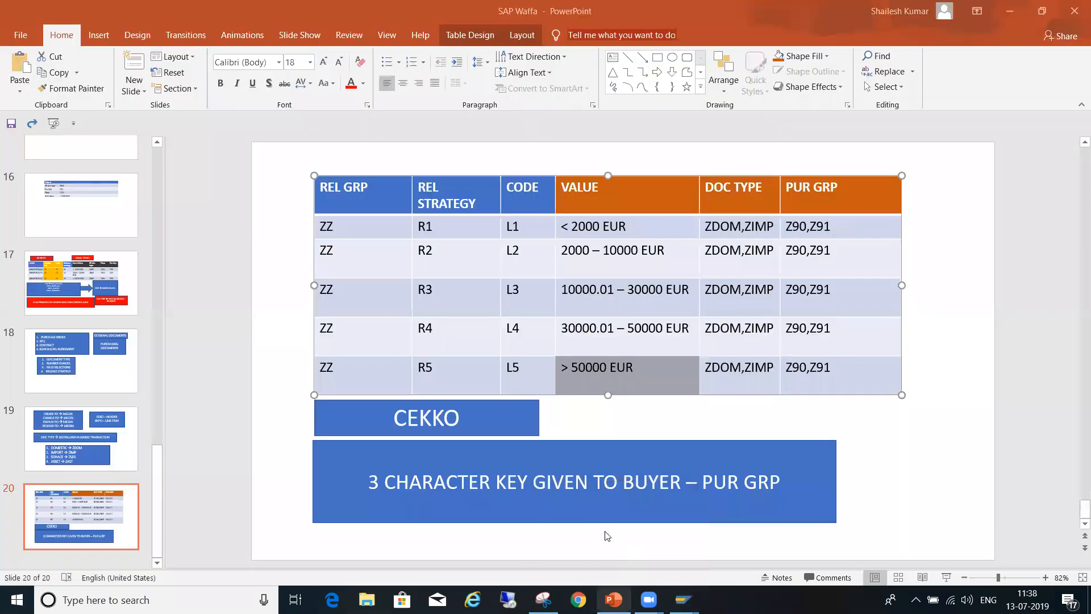
click(132, 91)
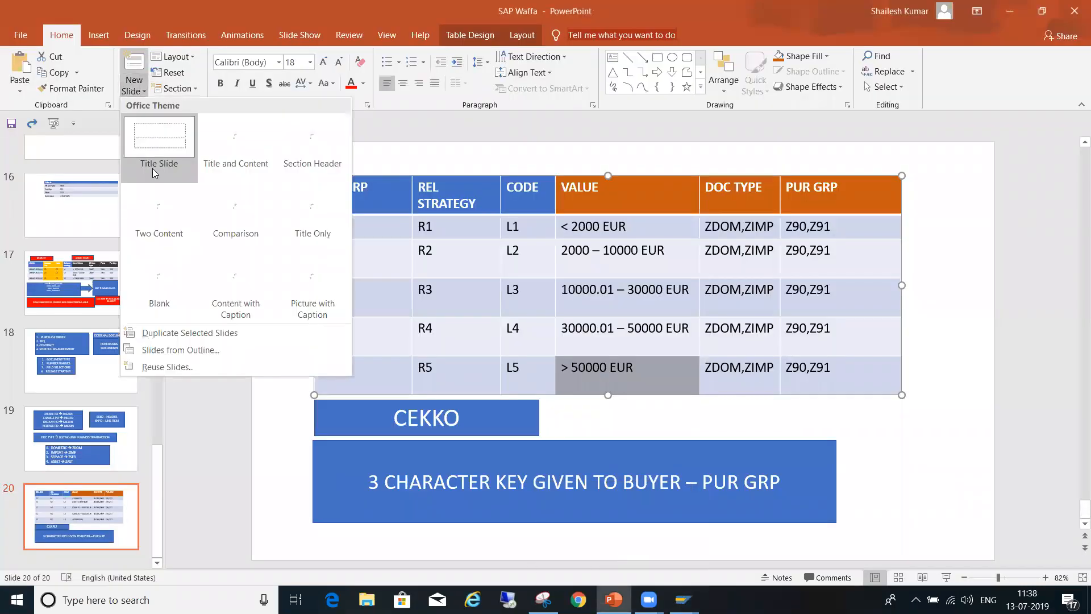
click(167, 290)
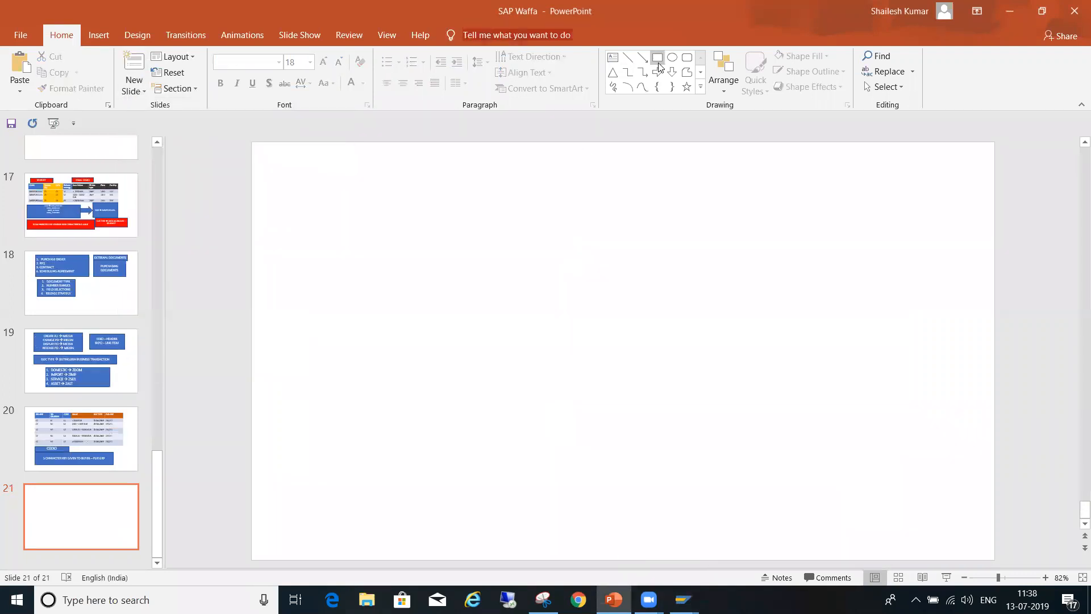
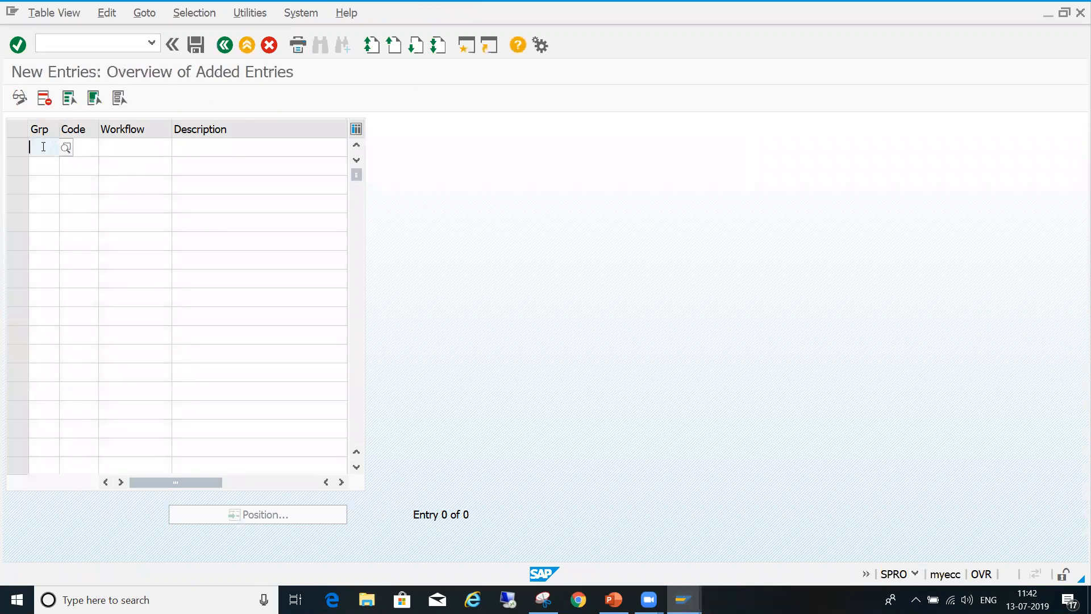
- Add release code L1 with the description PLANNER for release group ZZ
text(ZZ)
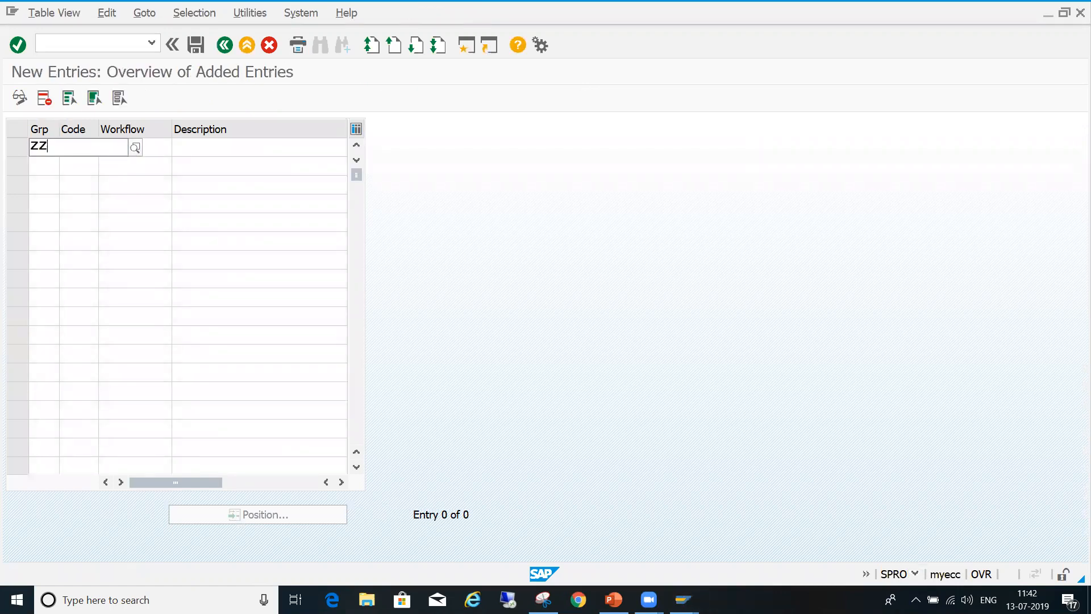
key(Tab)
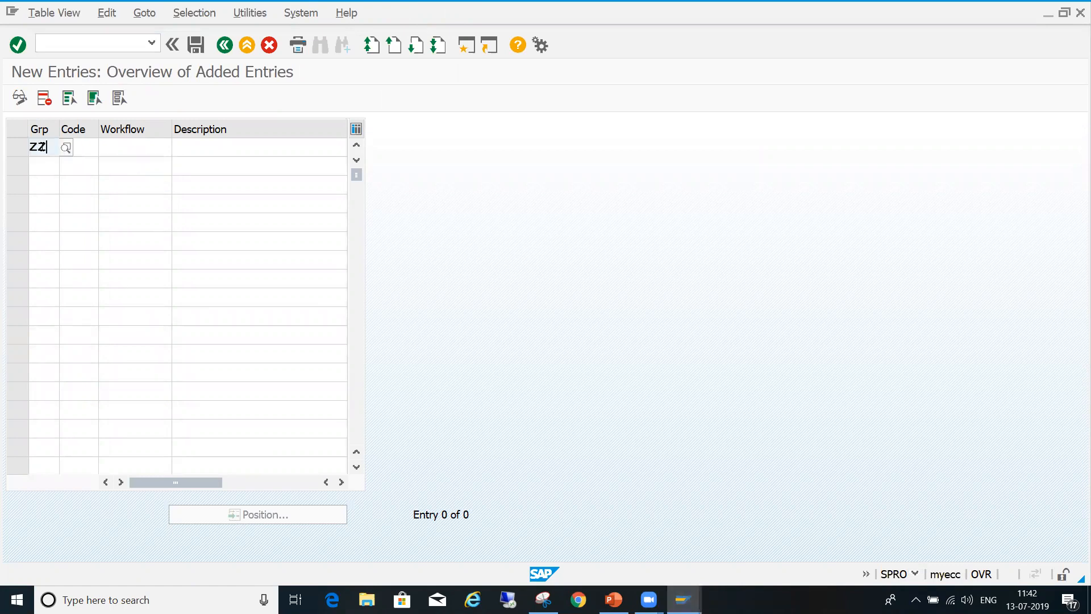
text(L1)
key(Tab)
key(Tab)
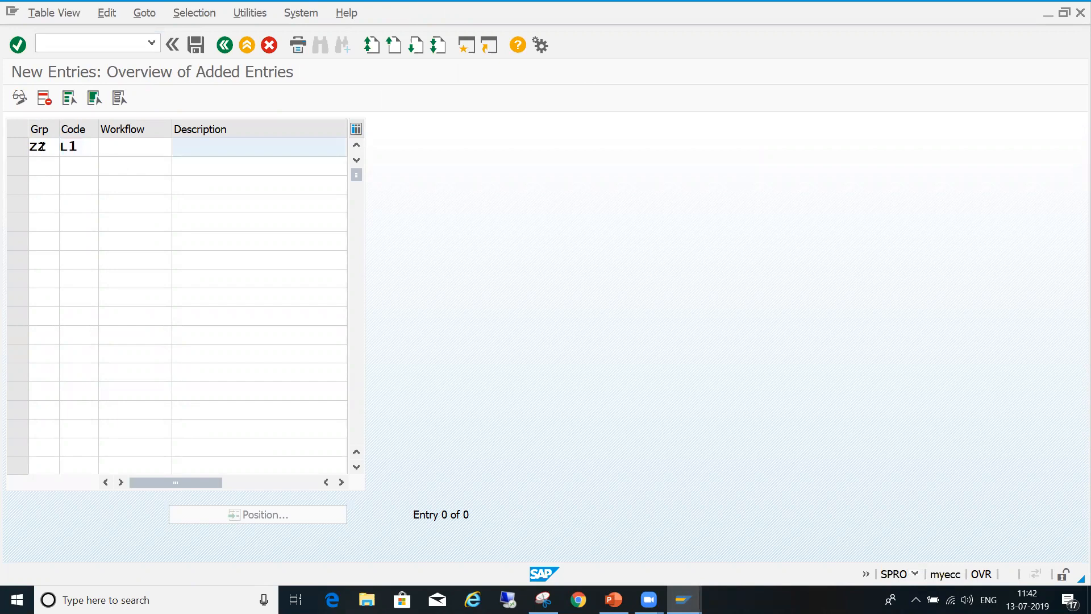
text(PLANN)
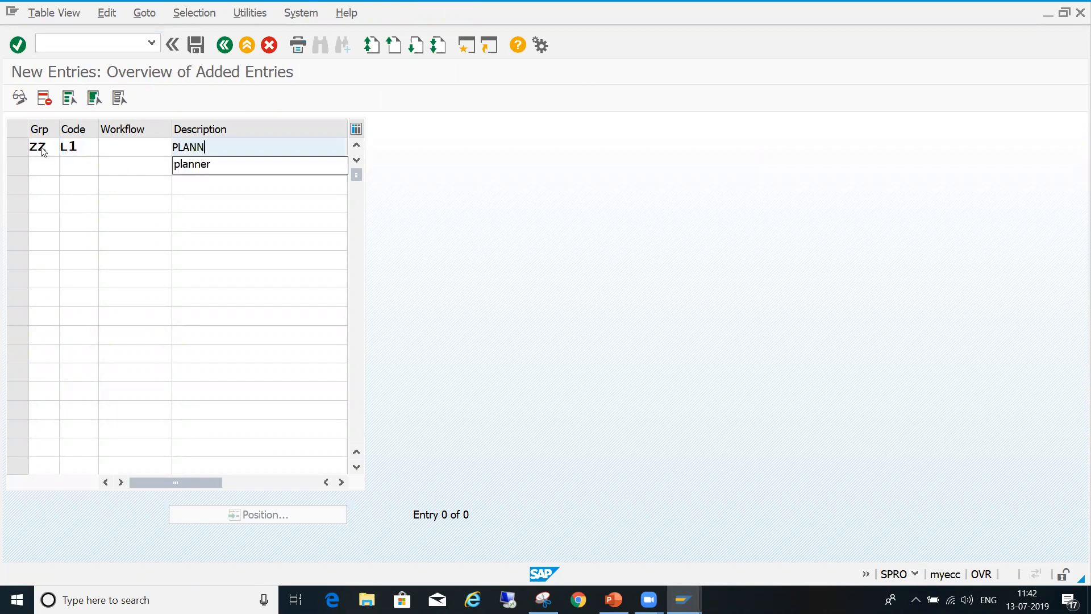
text(ER)
key(Tab)
- Add release code L2 with the description MANAGER for release group ZZ
text(ZZ)
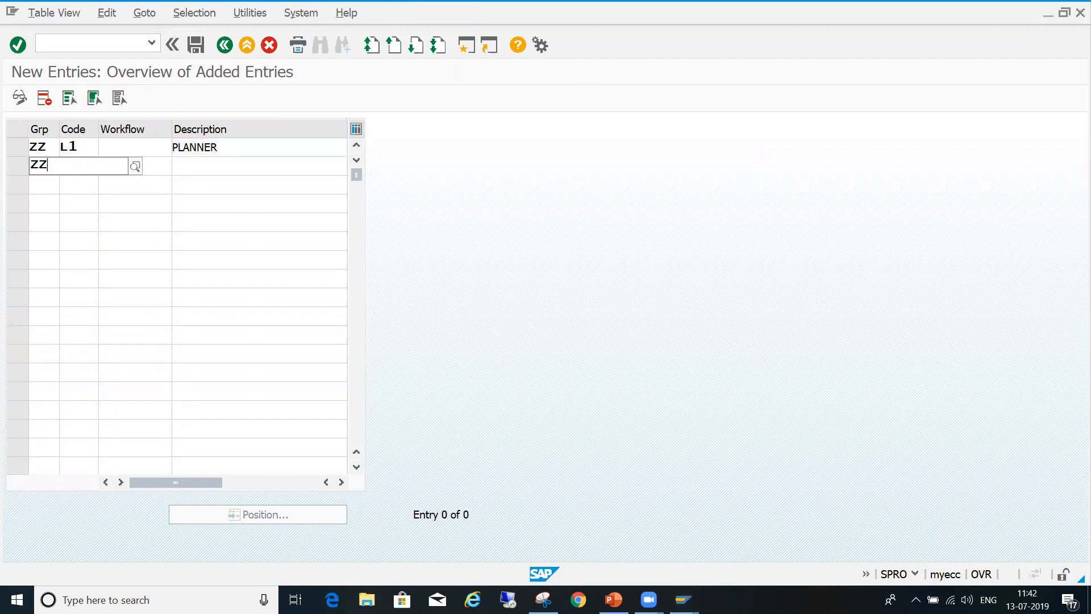
key(Tab)
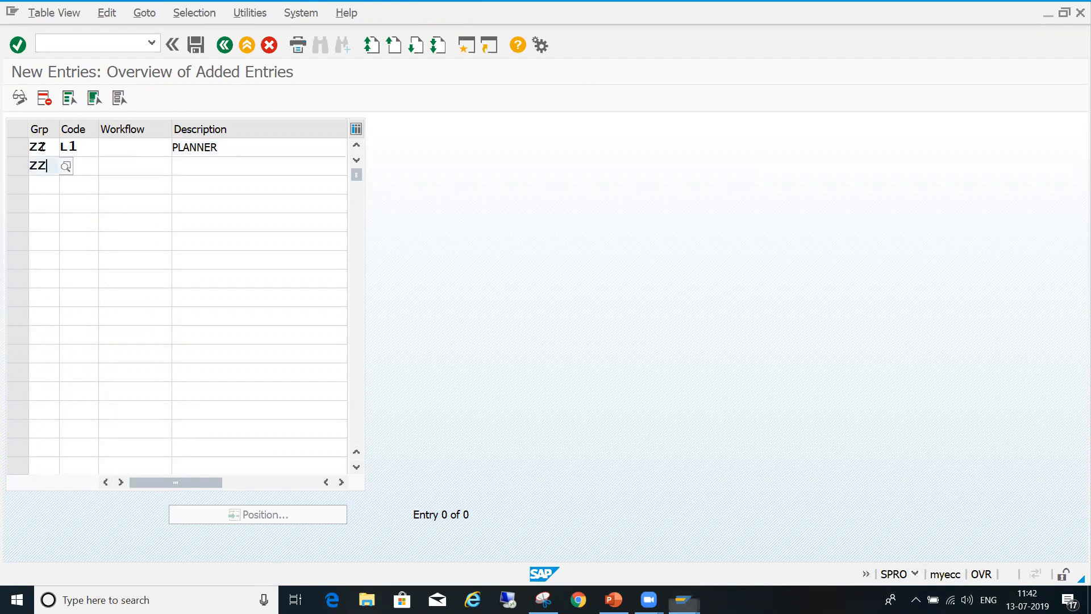
text(L2)
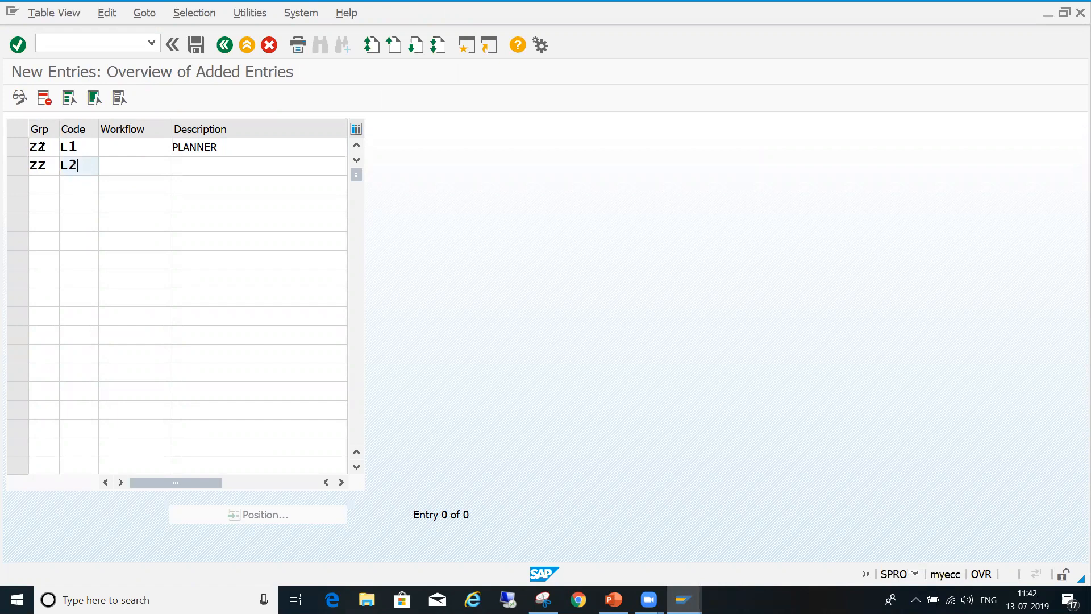
key(Tab)
text(MANAGER)
key(Tab)
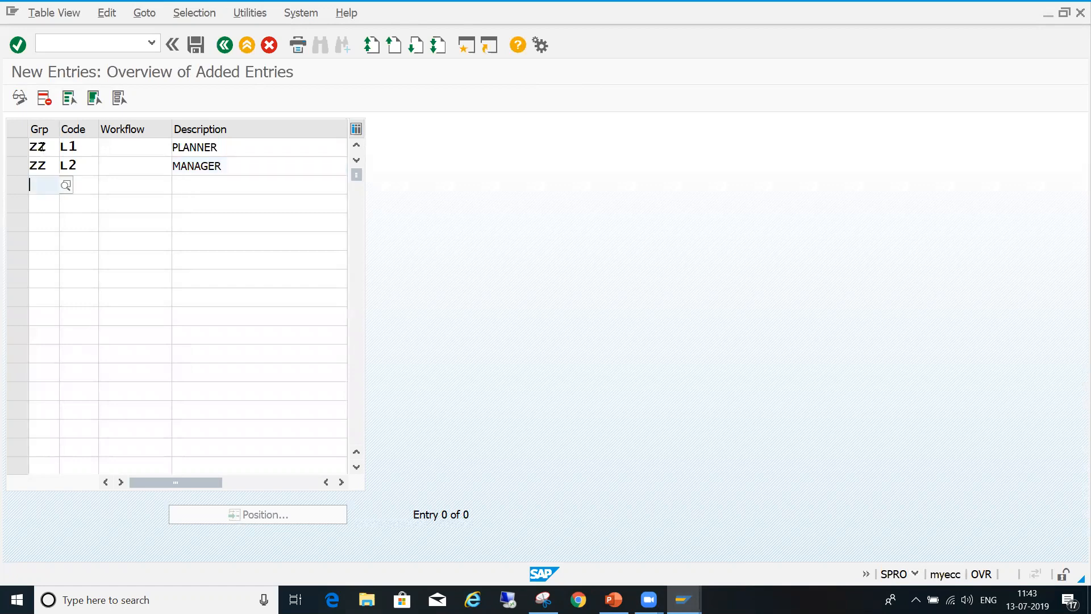
- Add release code L3 with the description SCM MANAGER for release group ZZ
text(ZZ)
key(Tab)
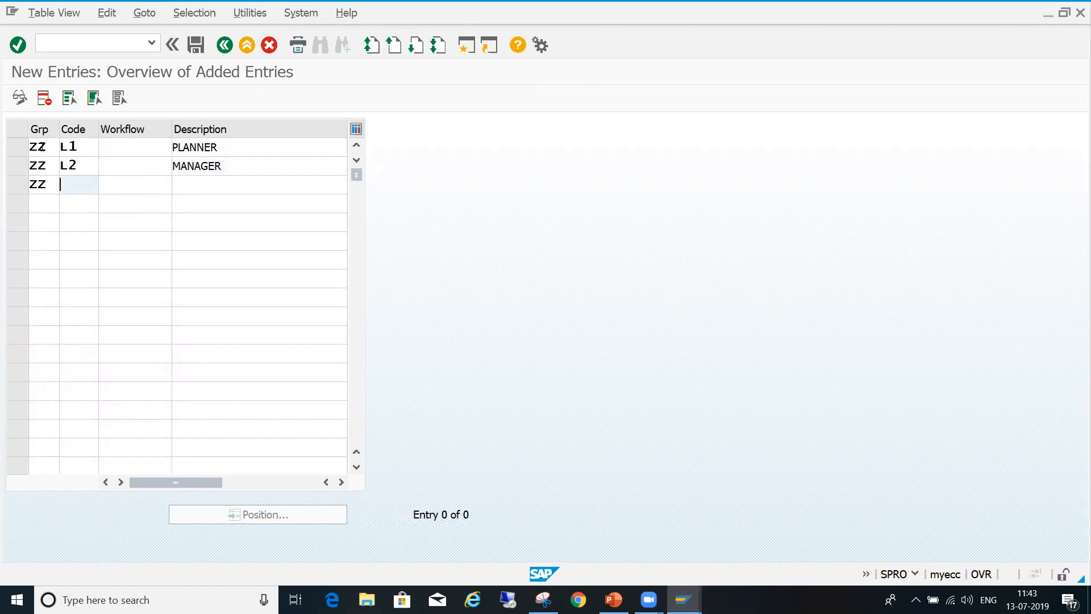
text(L3)
key(Tab)
key(Tab)
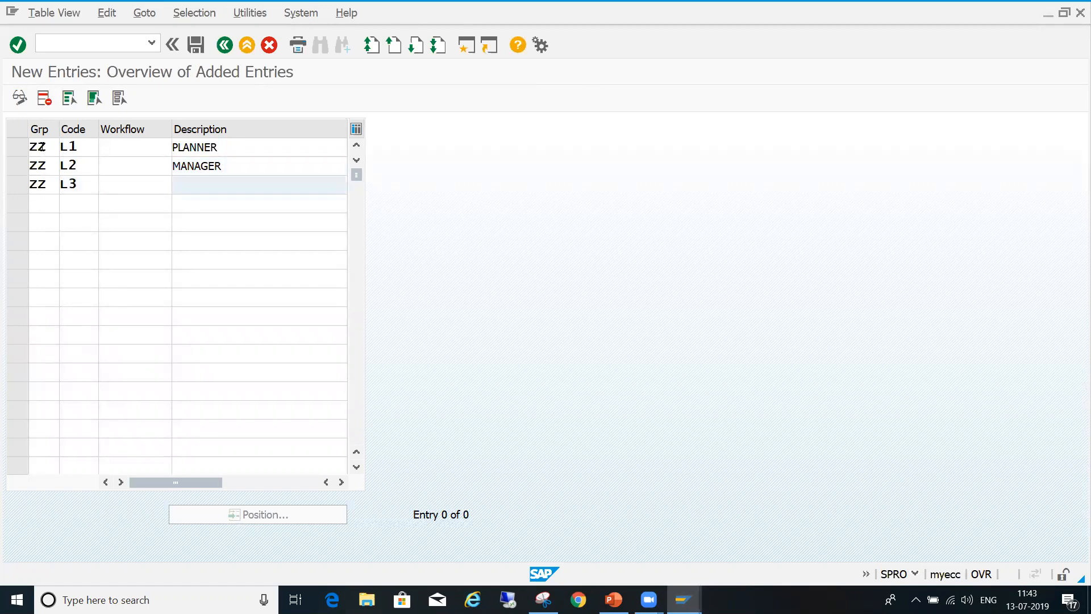
text(S)
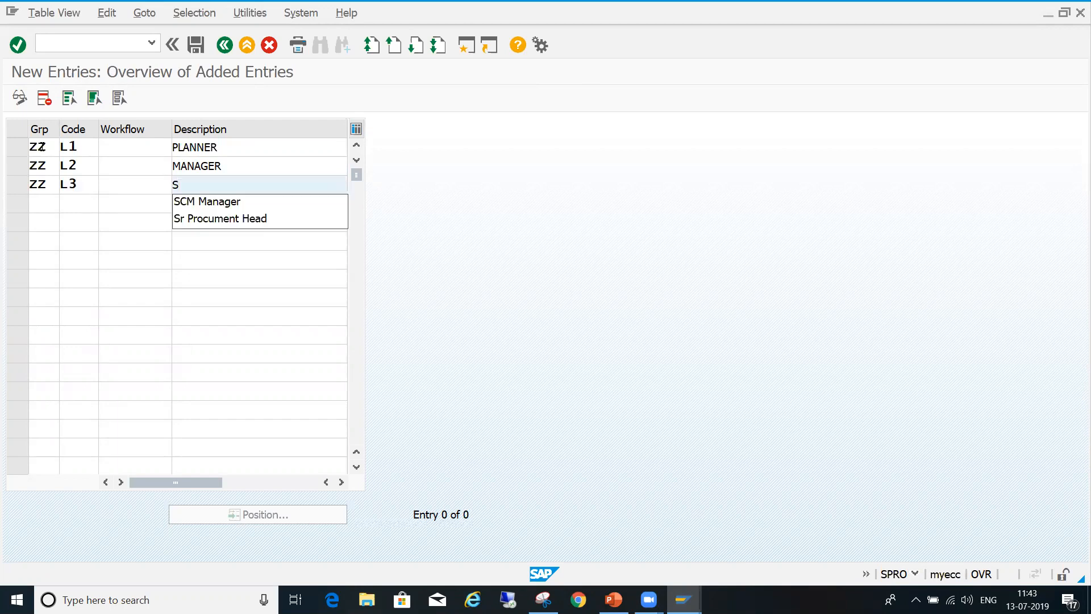
text(CM MANAGER)
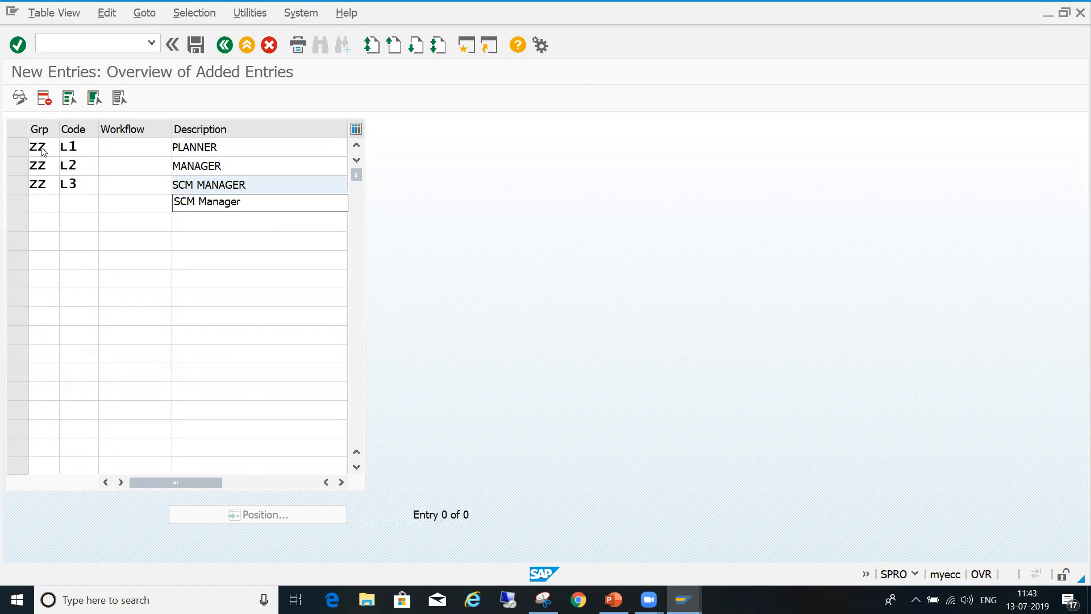
key(Tab)
- Add release code L4 with the description SR SCM MANGER for release group ZZ
text(ZZ)
key(Tab)
text(L4)
key(Tab)
key(Tab)
text(SR )
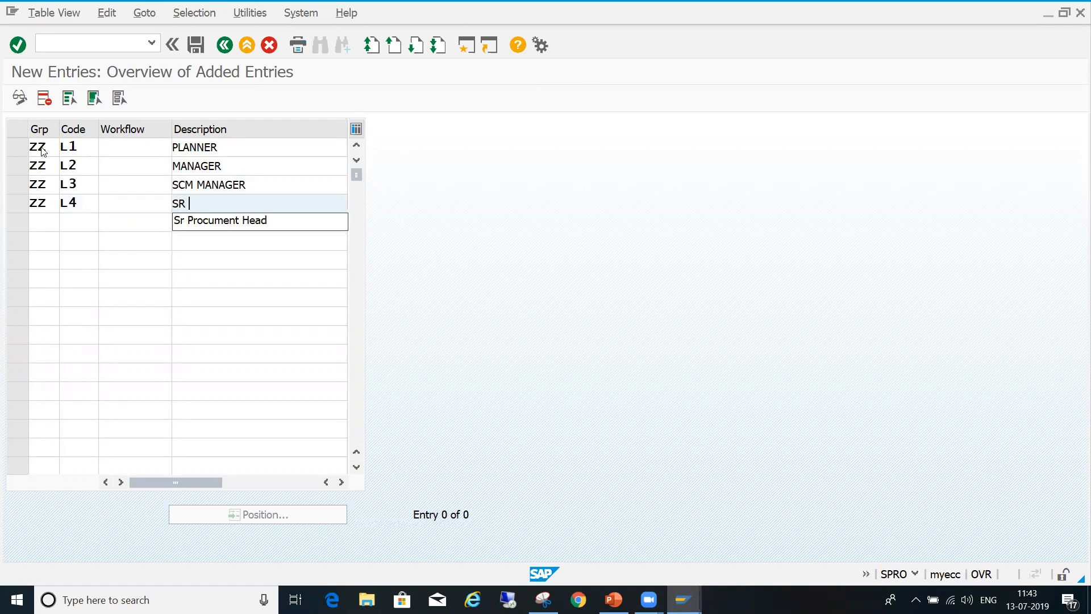
text(SCM MANGER)
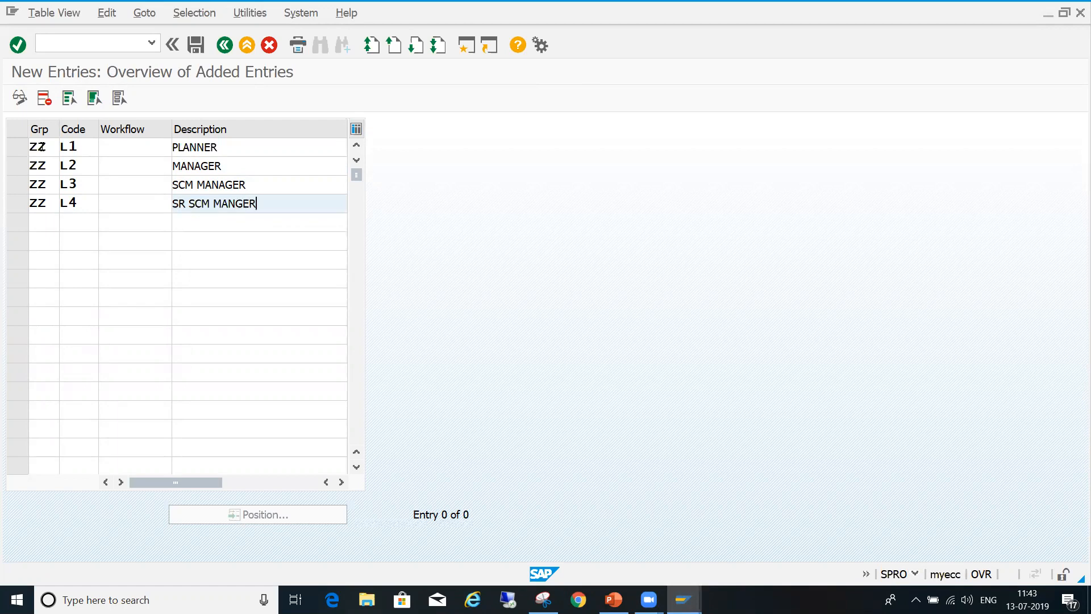
key(Tab)
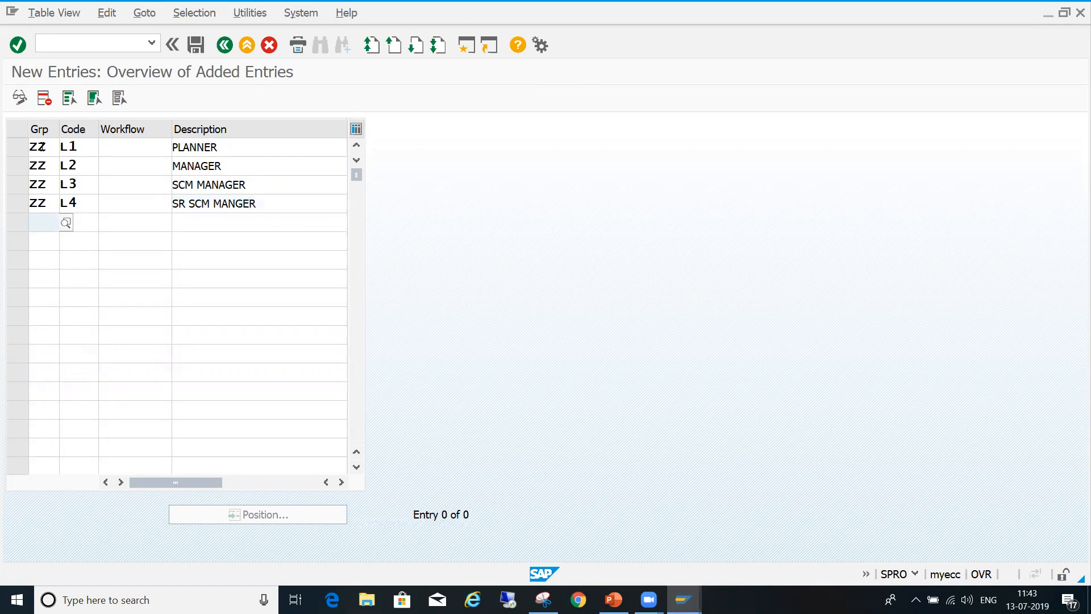
- Add release code L5 with the description CEO for release group ZZ and validate the entries
text(ZZ)
key(Tab)
text(L5)
key(Tab)
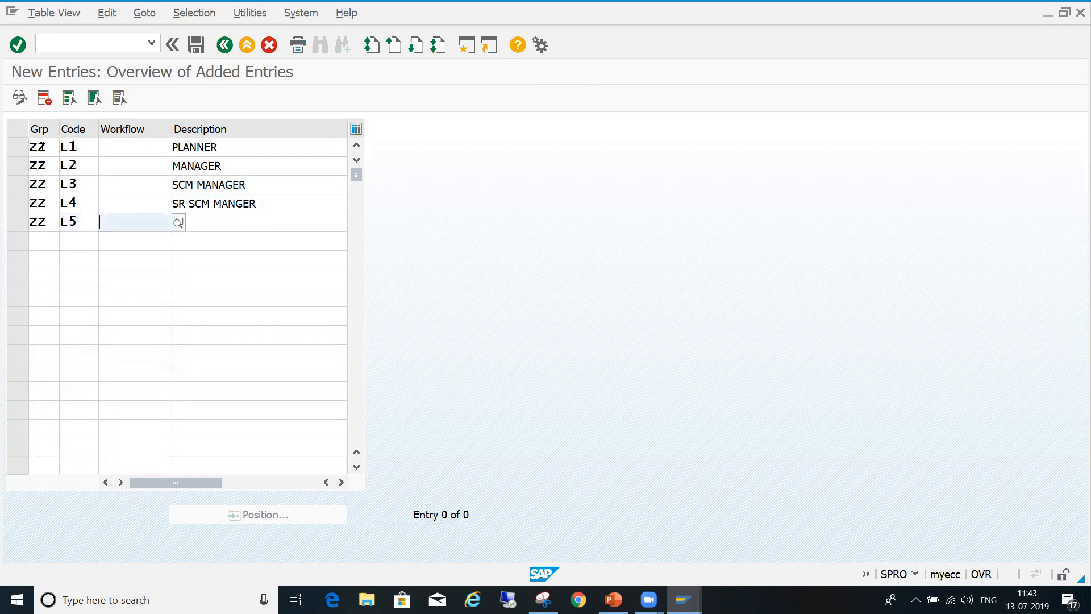
key(Tab)
text(CEO)
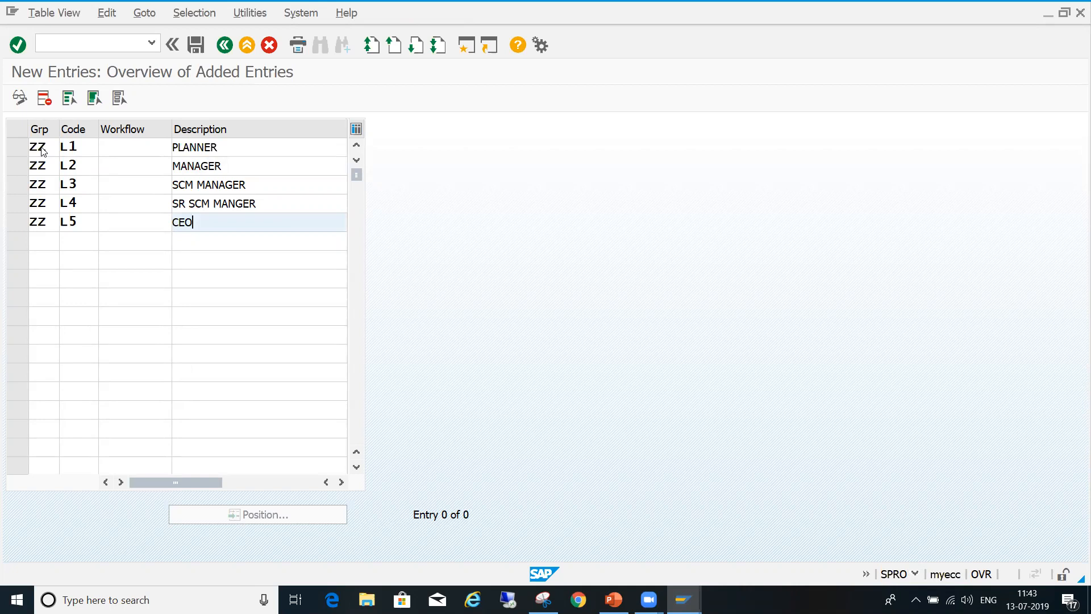
key(Return)
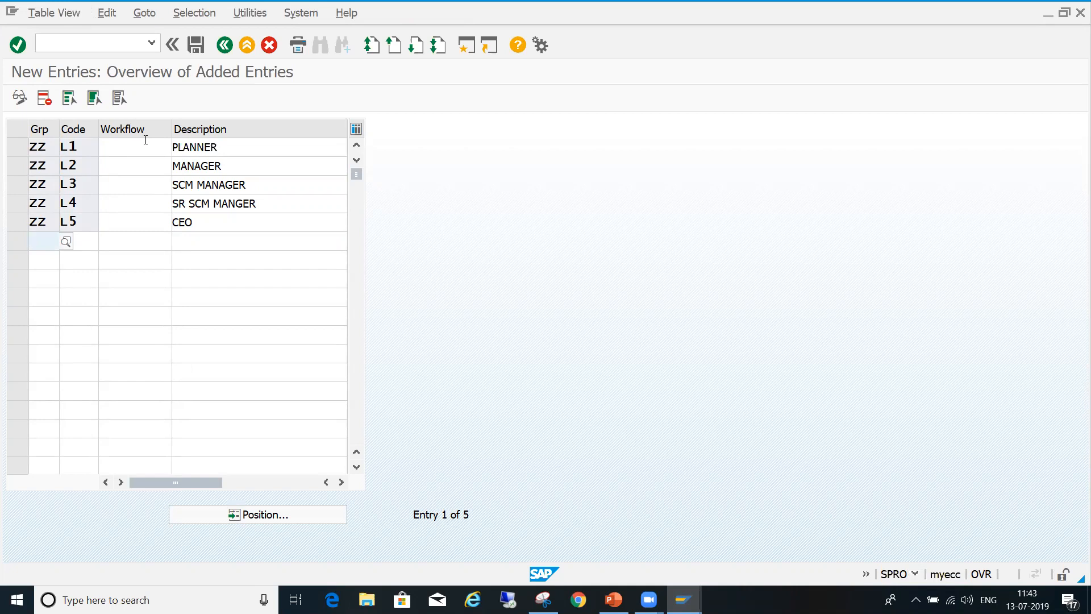
- Save the release codes to the proposed customizing request and open the Release indicator activity
click(197, 47)
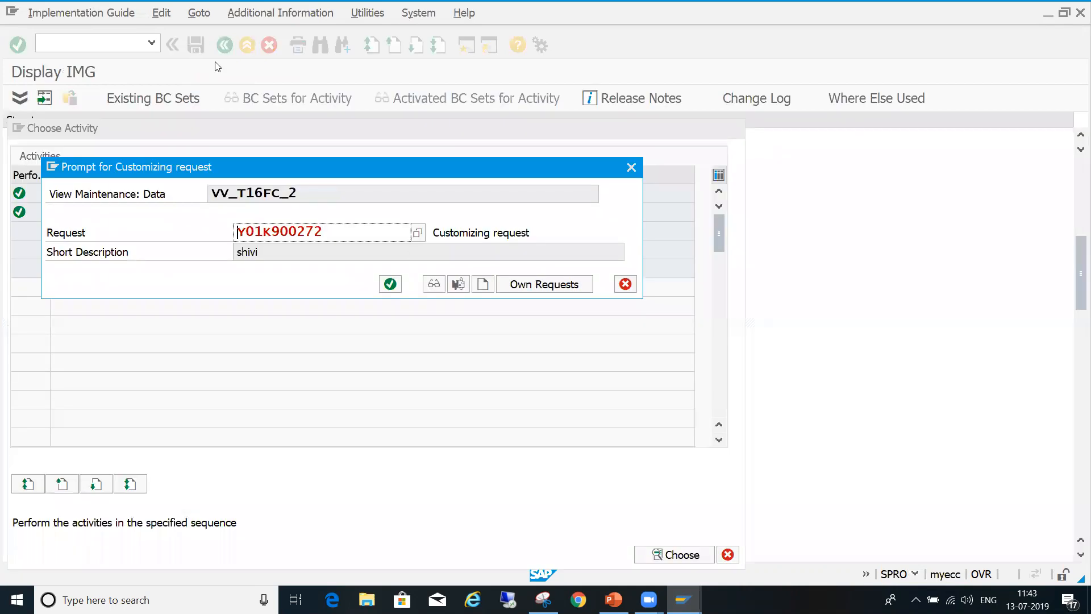
click(387, 287)
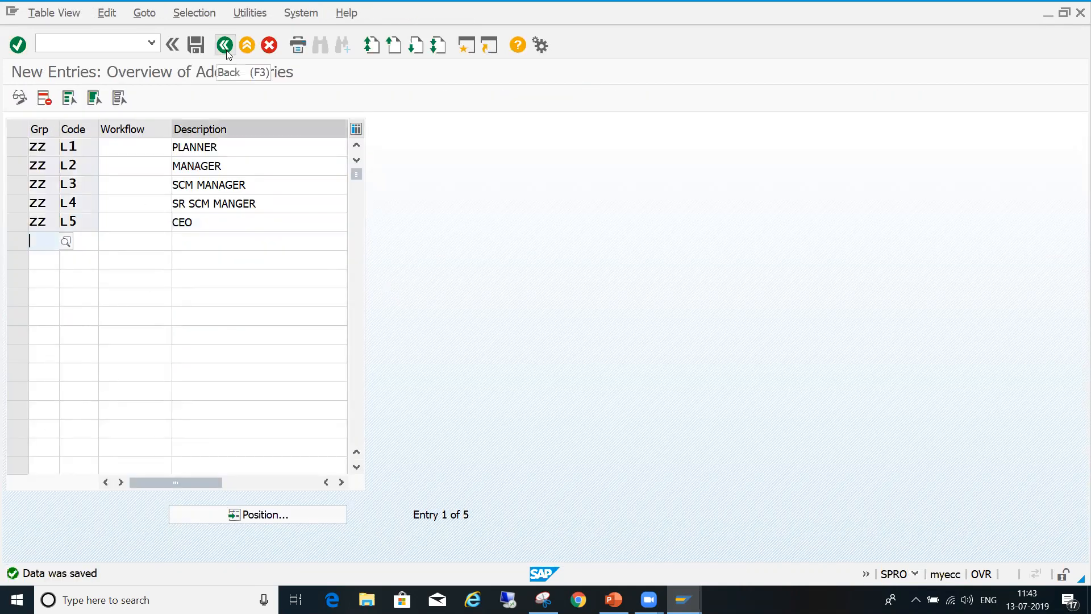
click(225, 46)
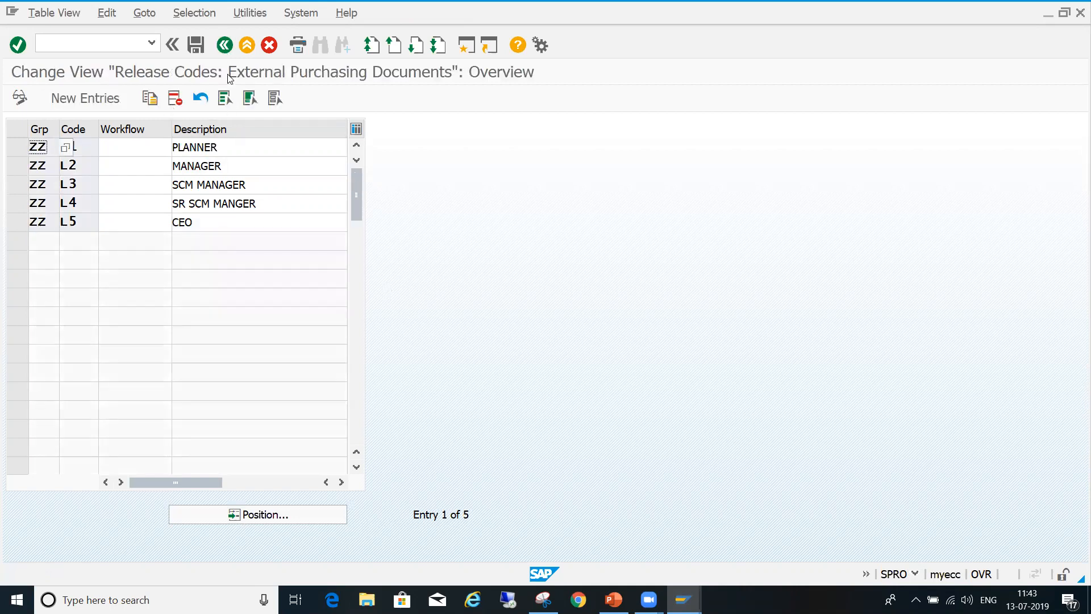
click(225, 46)
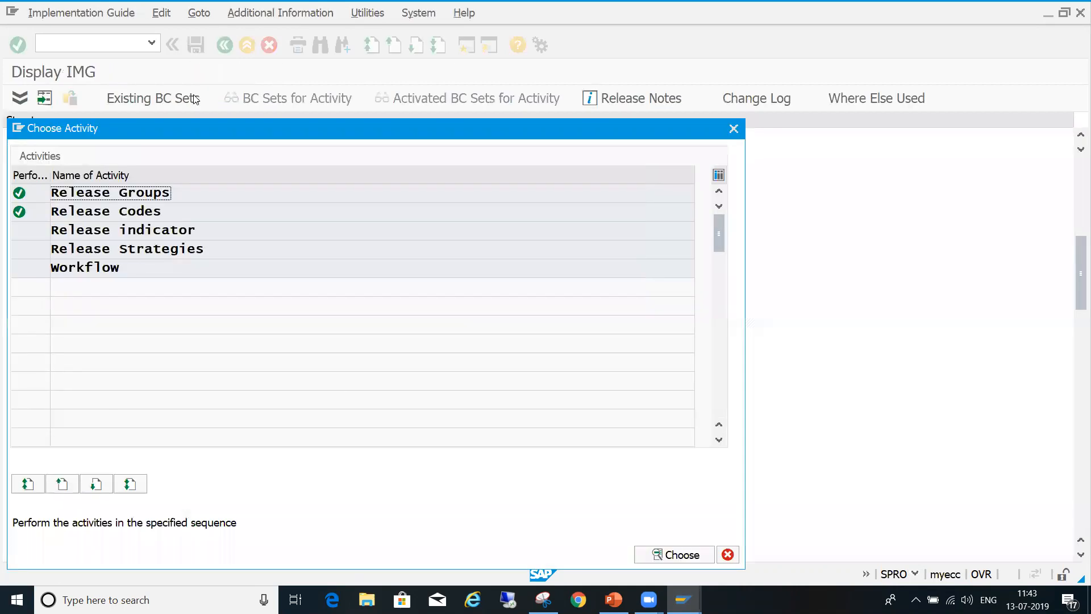
double_click(108, 230)
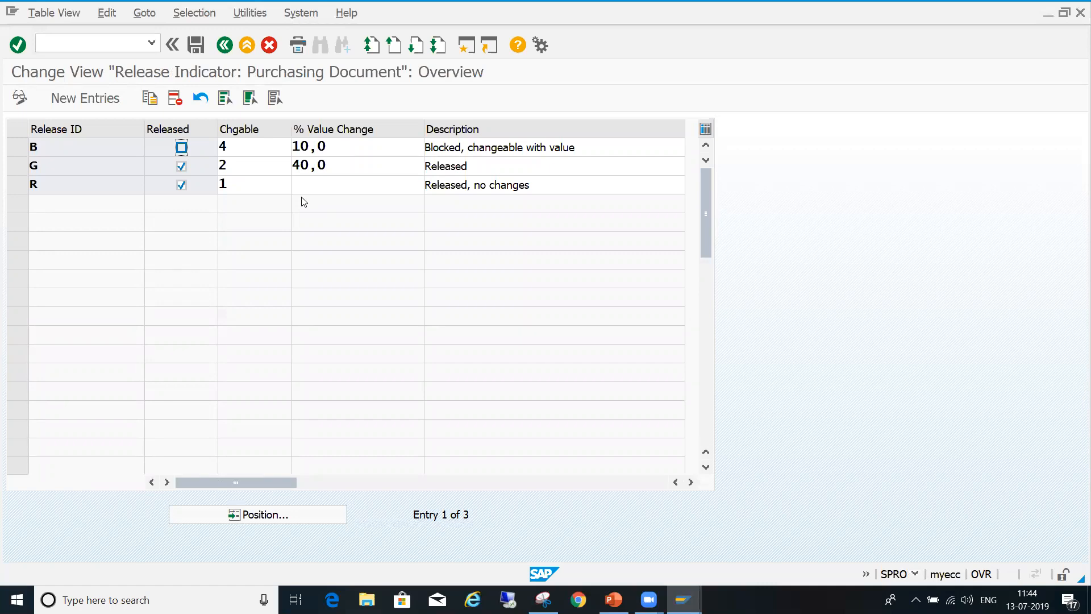
- Examine the released status, changeability and value change settings of release indicators B and G
click(19, 147)
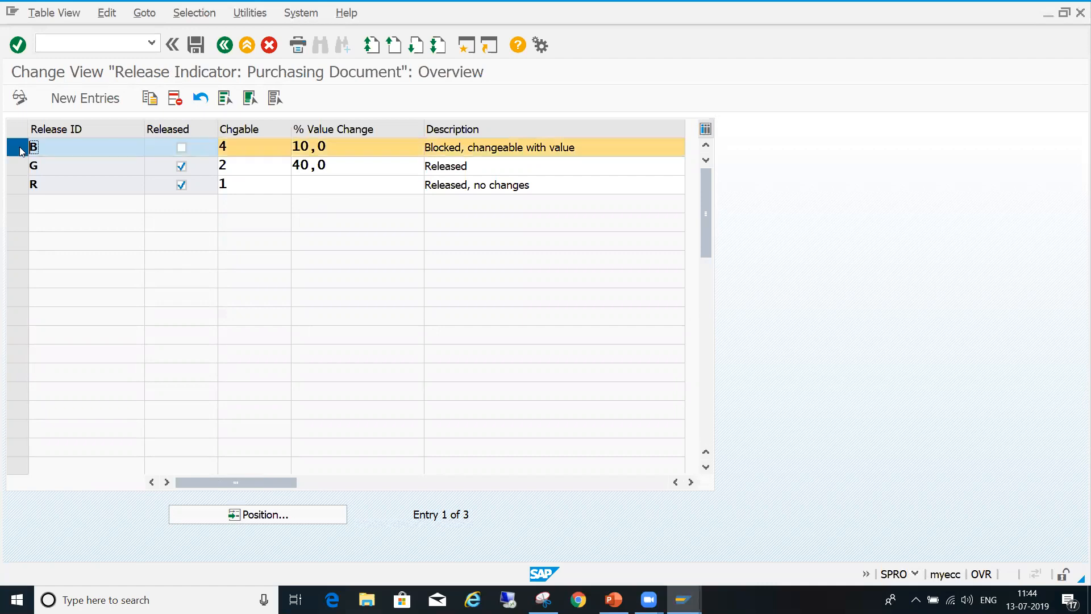
click(19, 146)
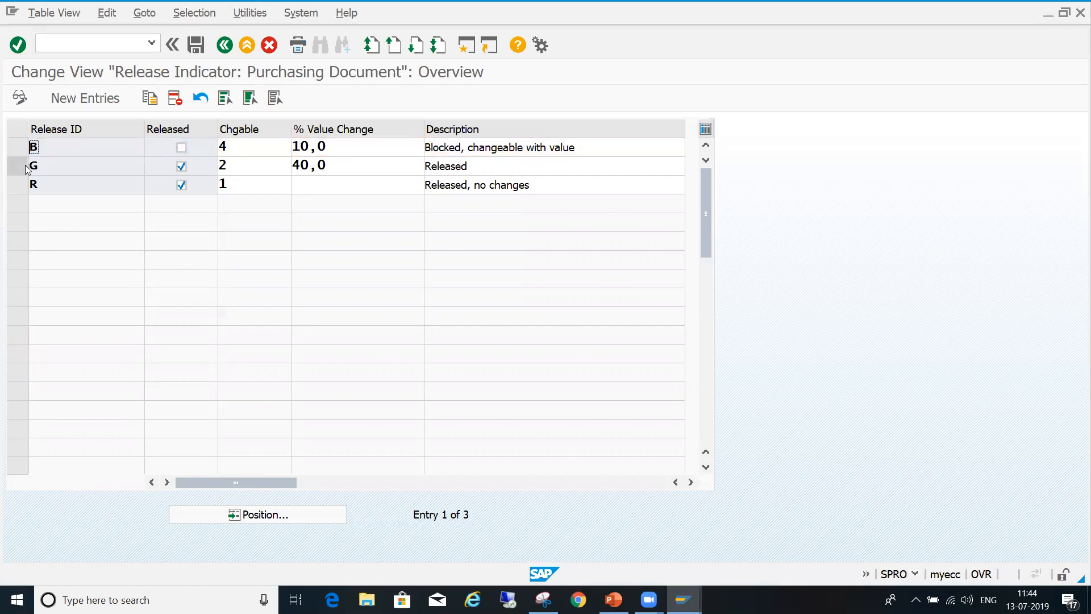
click(17, 166)
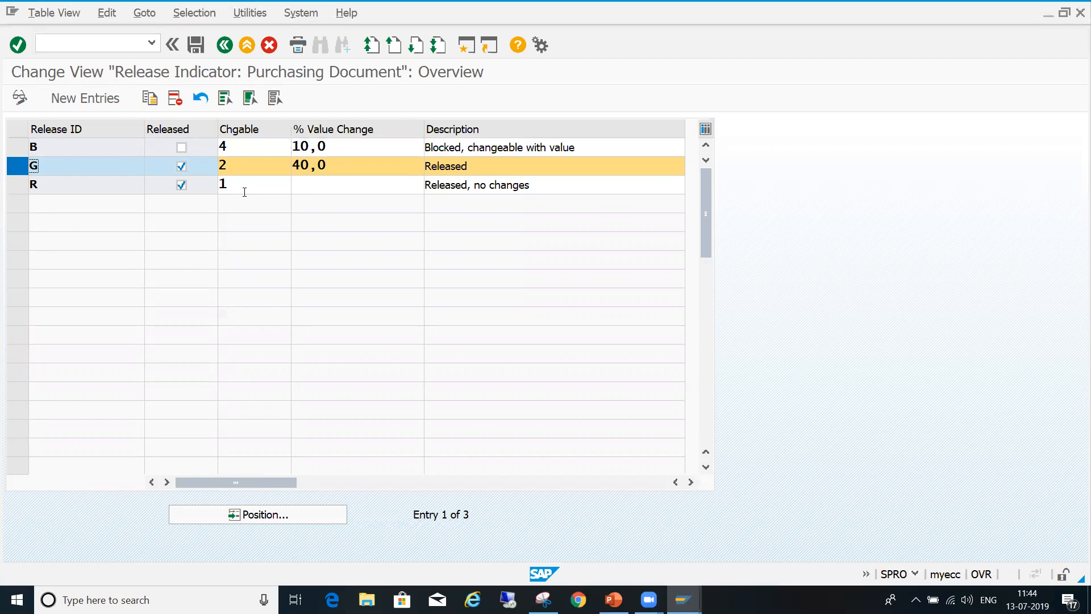
click(21, 169)
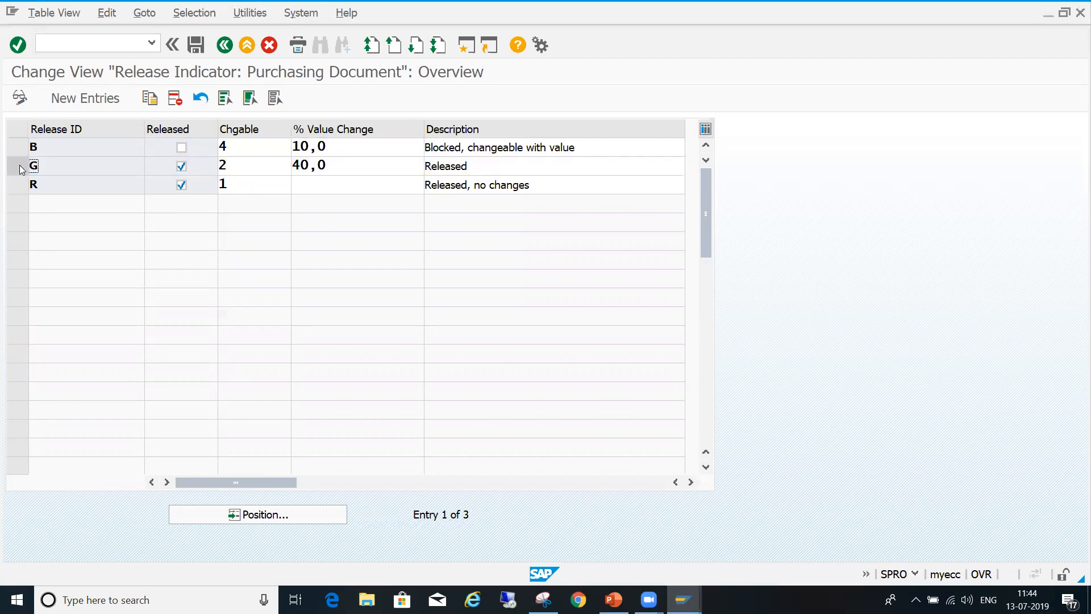
click(21, 168)
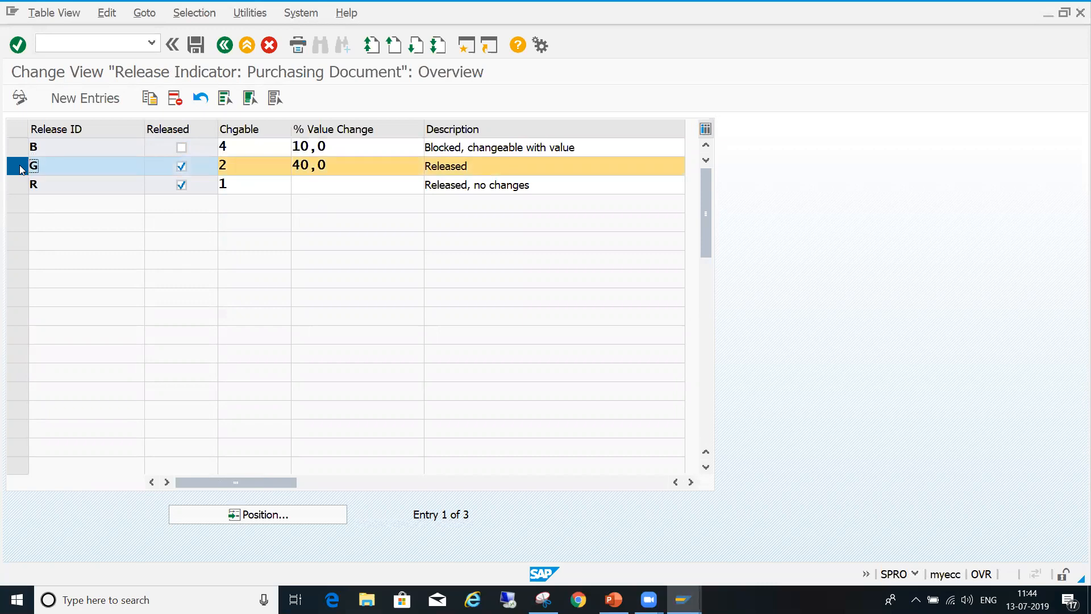
click(20, 169)
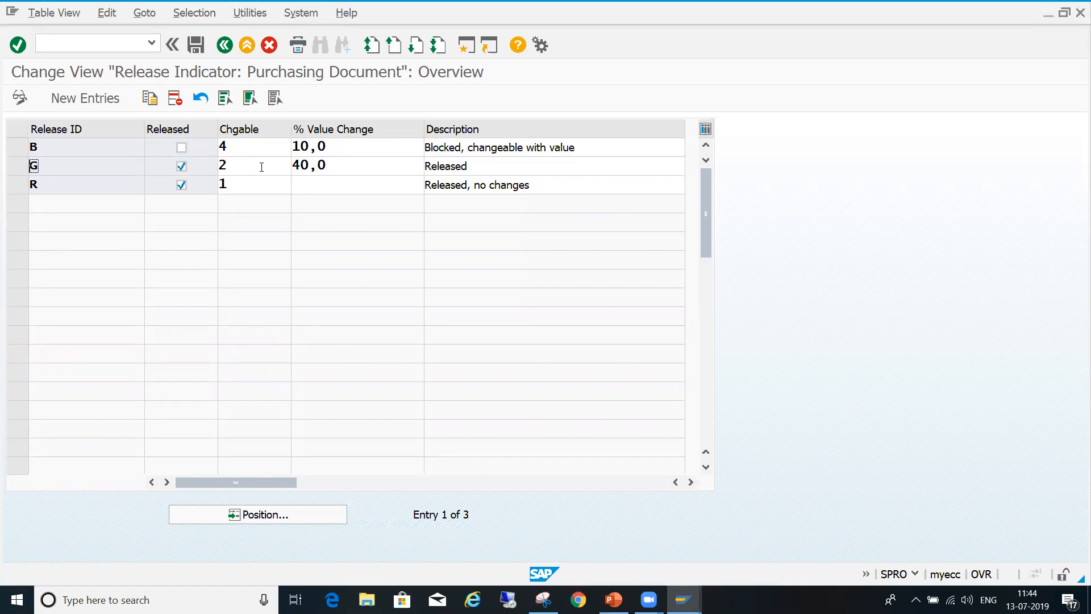
- Set the changeability of release indicator G to 6, changeable with new release if new strategy or value change/outputted
click(261, 167)
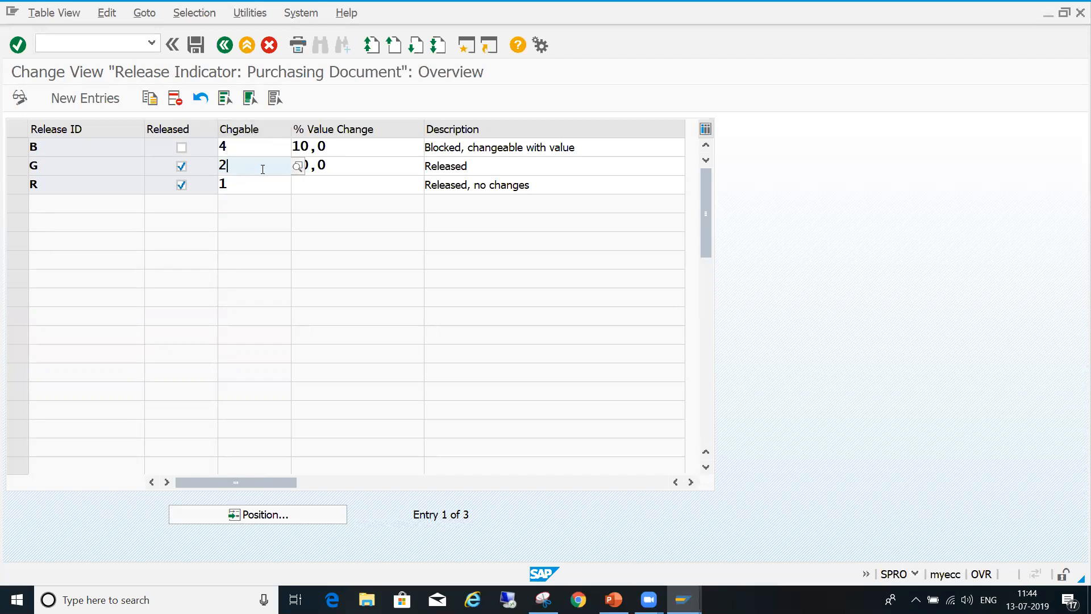
click(302, 168)
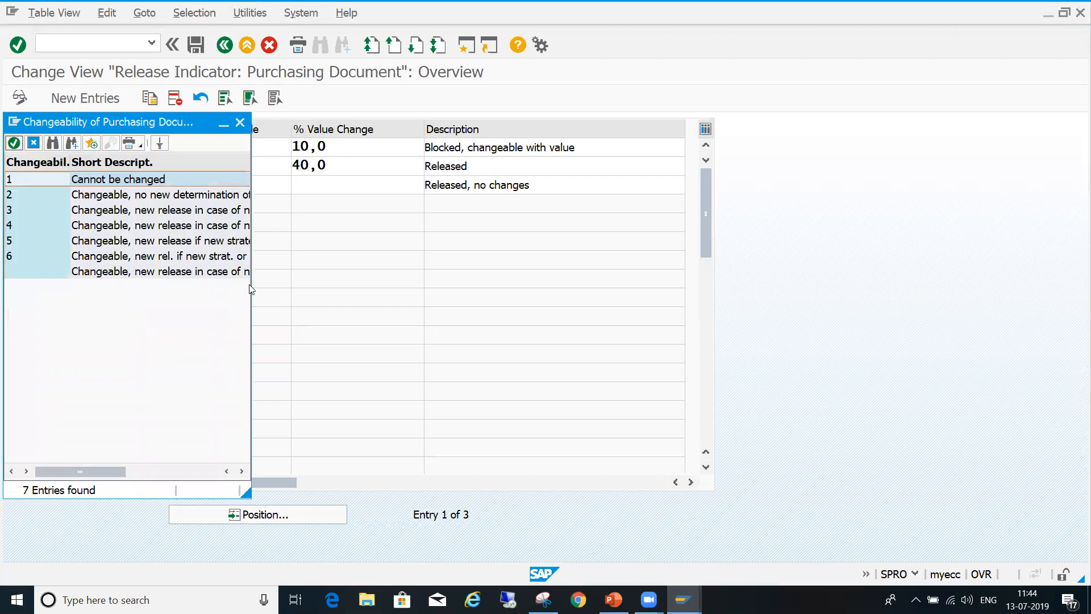
drag(251, 298, 417, 296)
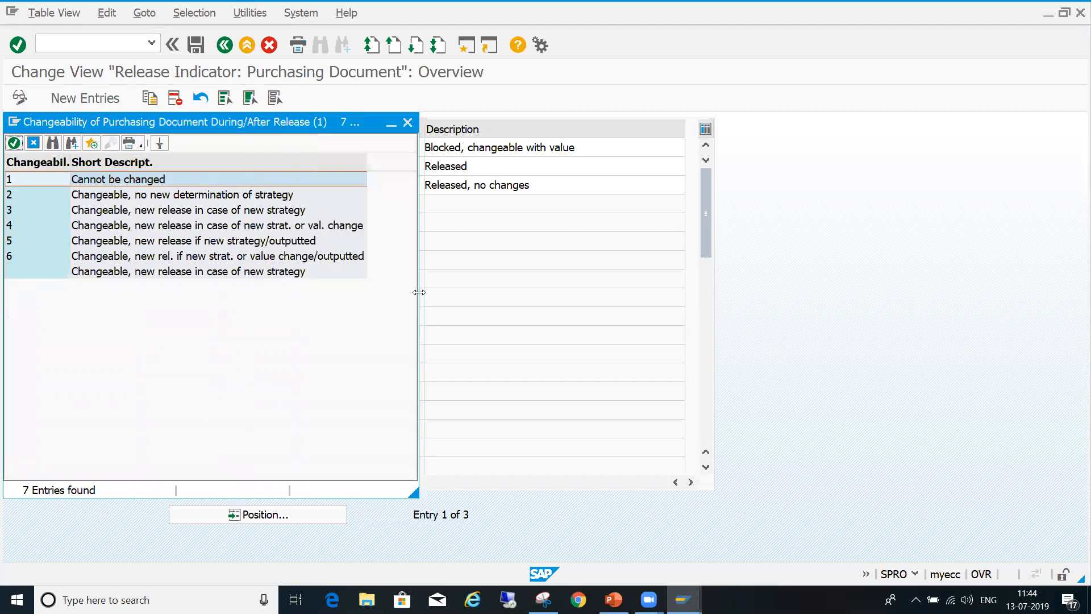
click(180, 256)
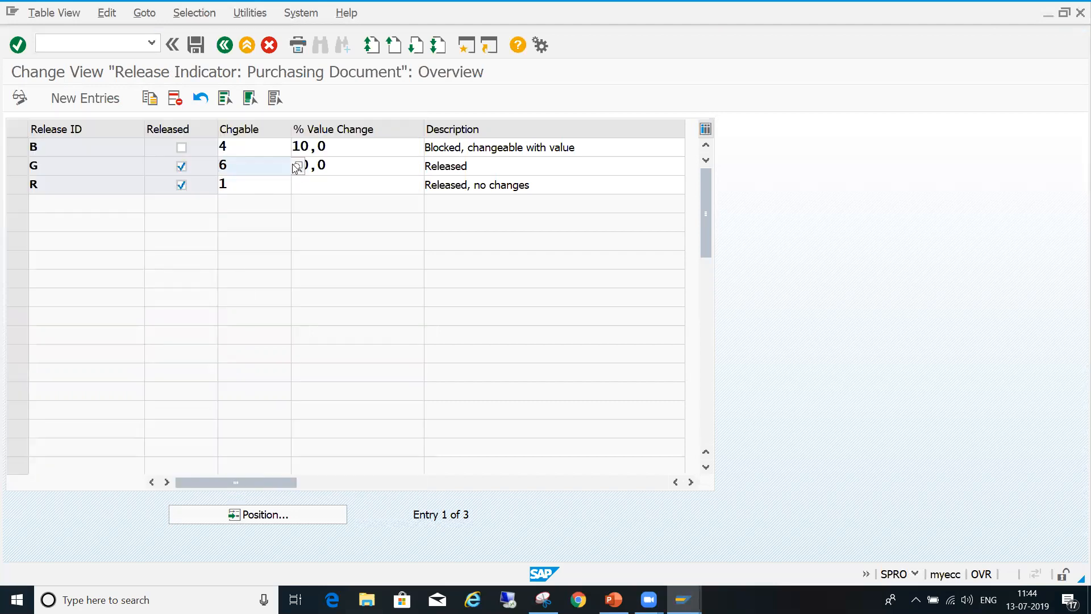
key(Return)
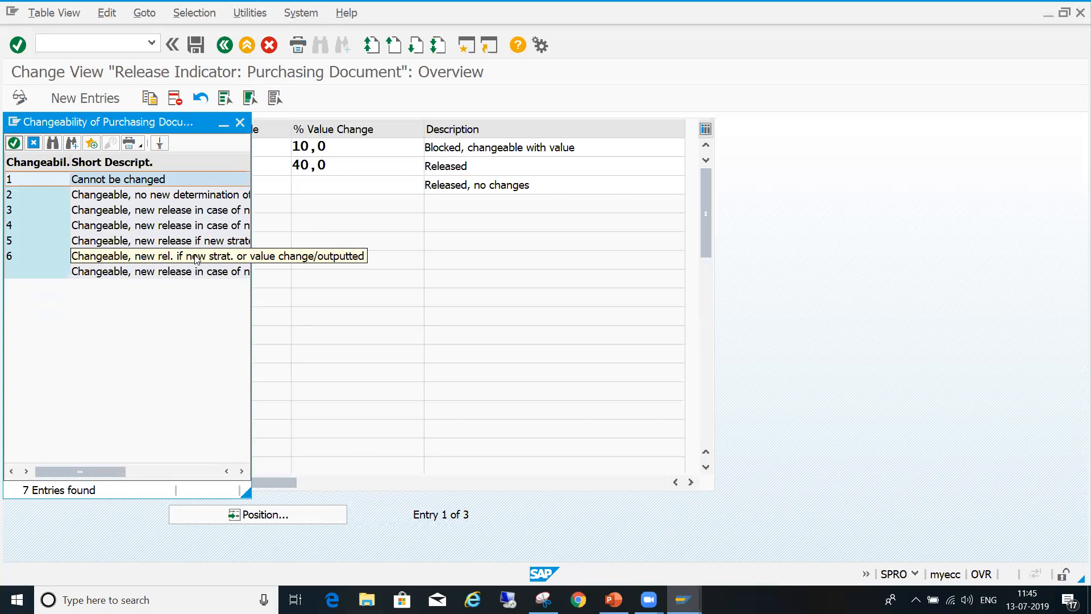
click(196, 259)
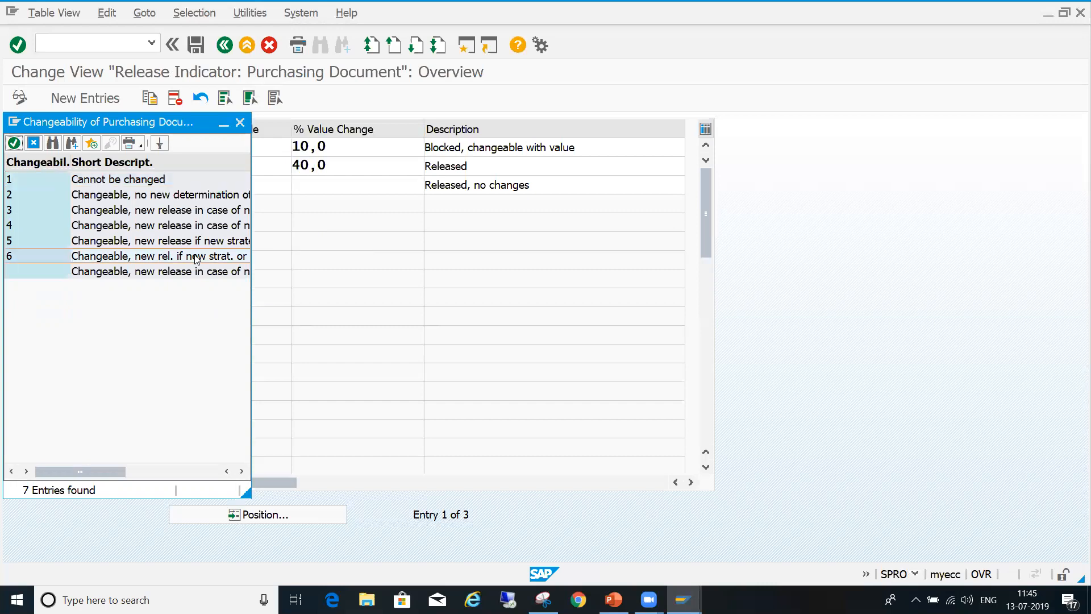
double_click(195, 259)
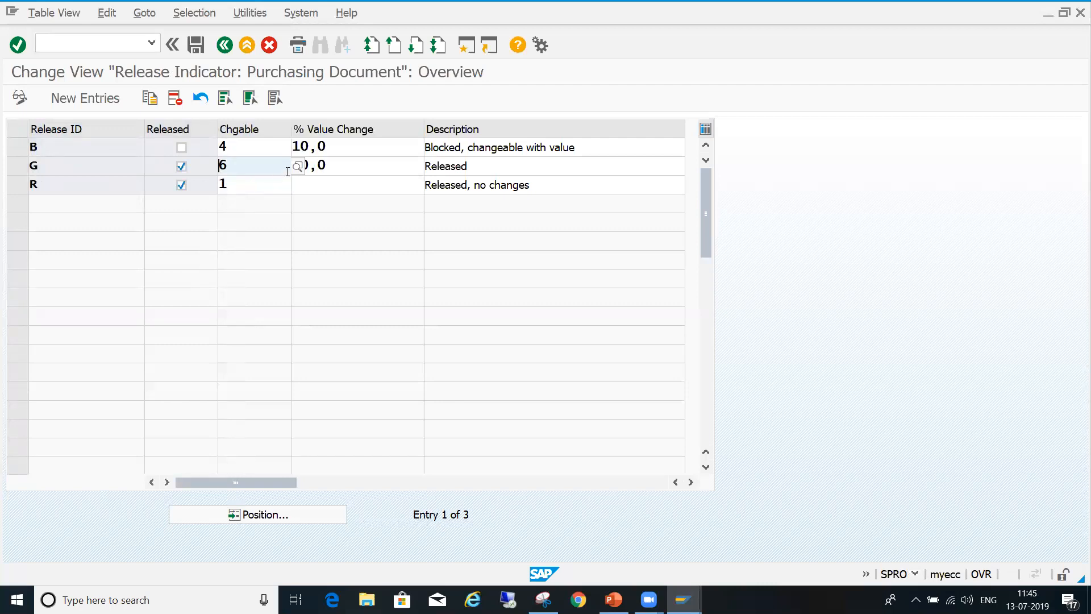
click(341, 169)
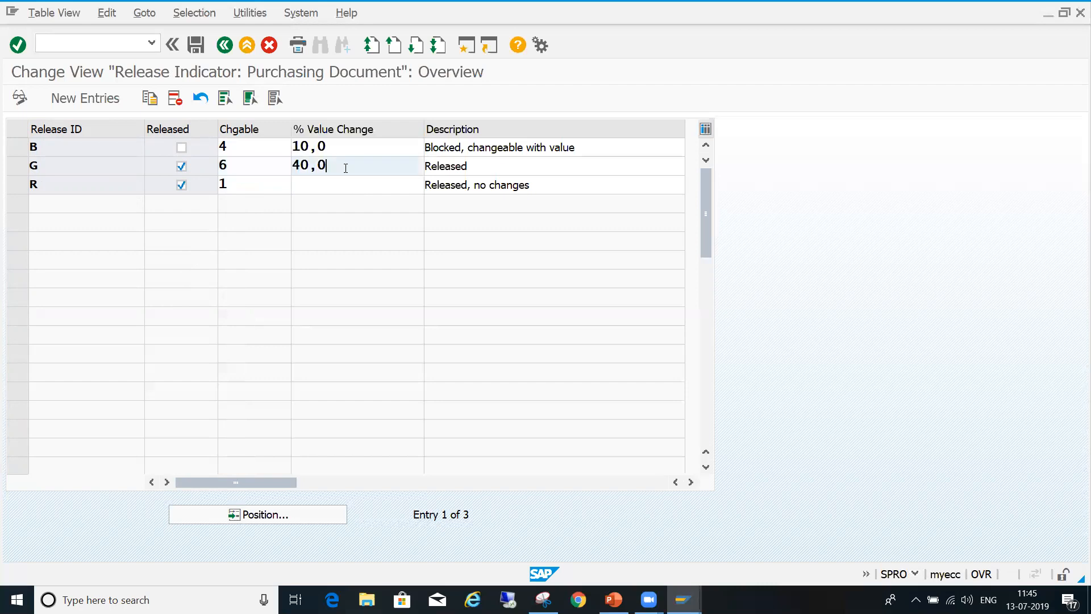
click(262, 170)
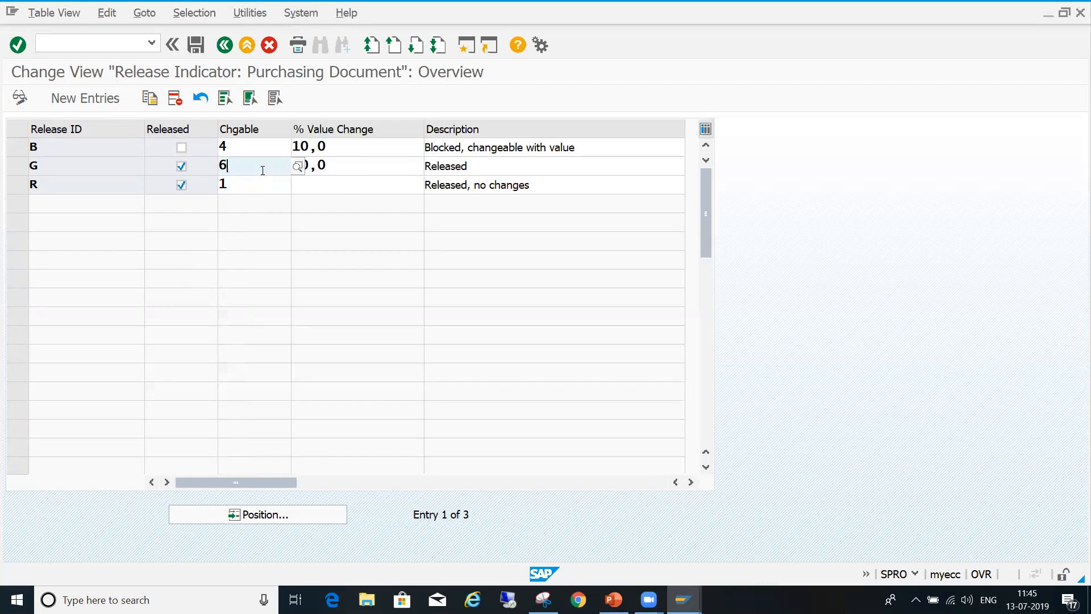
- Save the modified release indicator G to the proposed customizing request
click(19, 167)
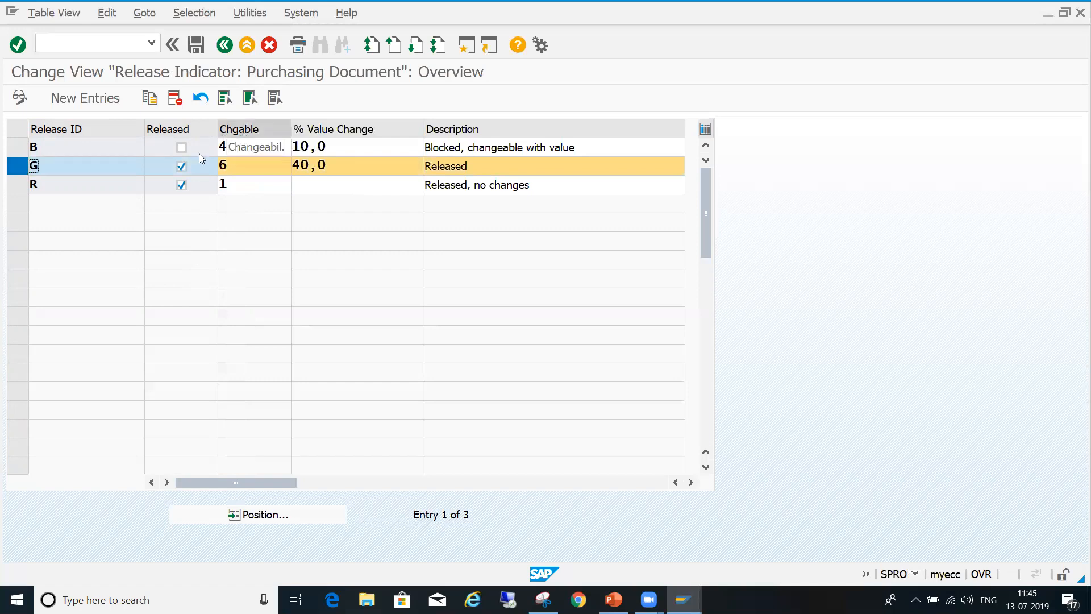
click(226, 45)
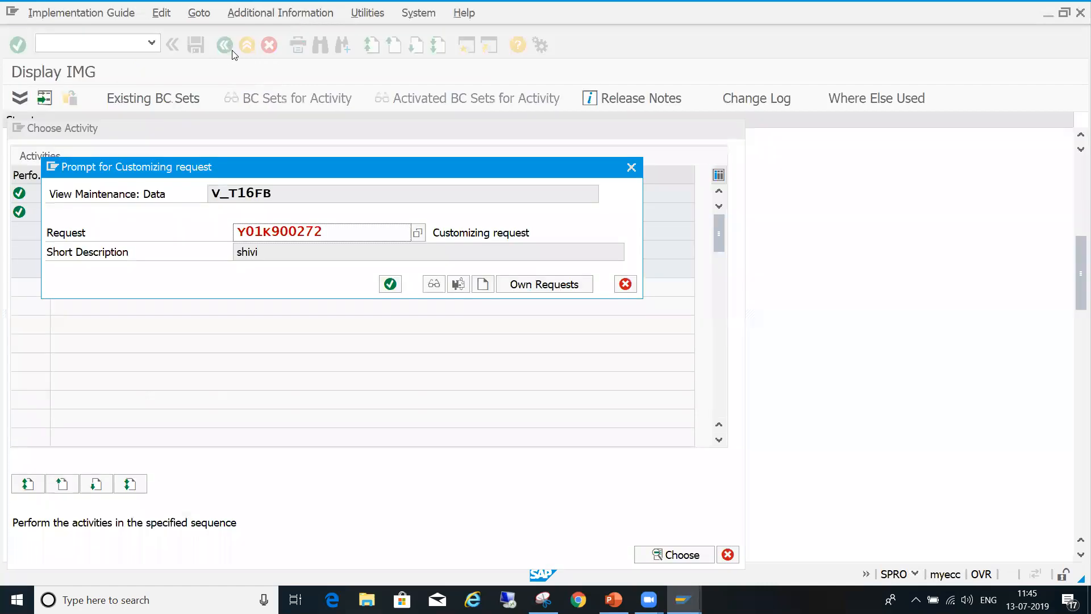
click(390, 284)
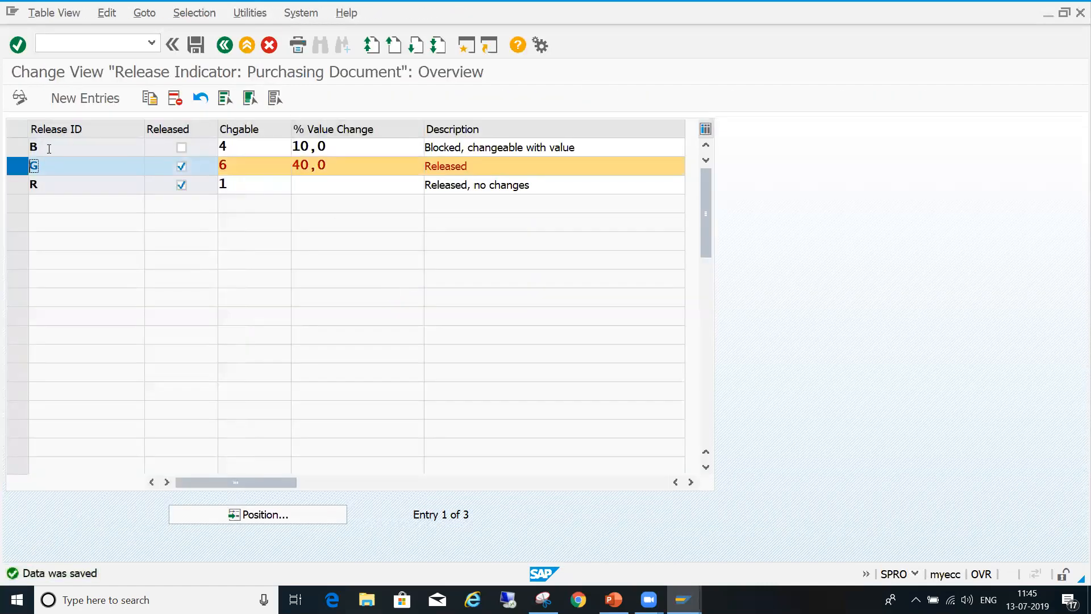
click(19, 166)
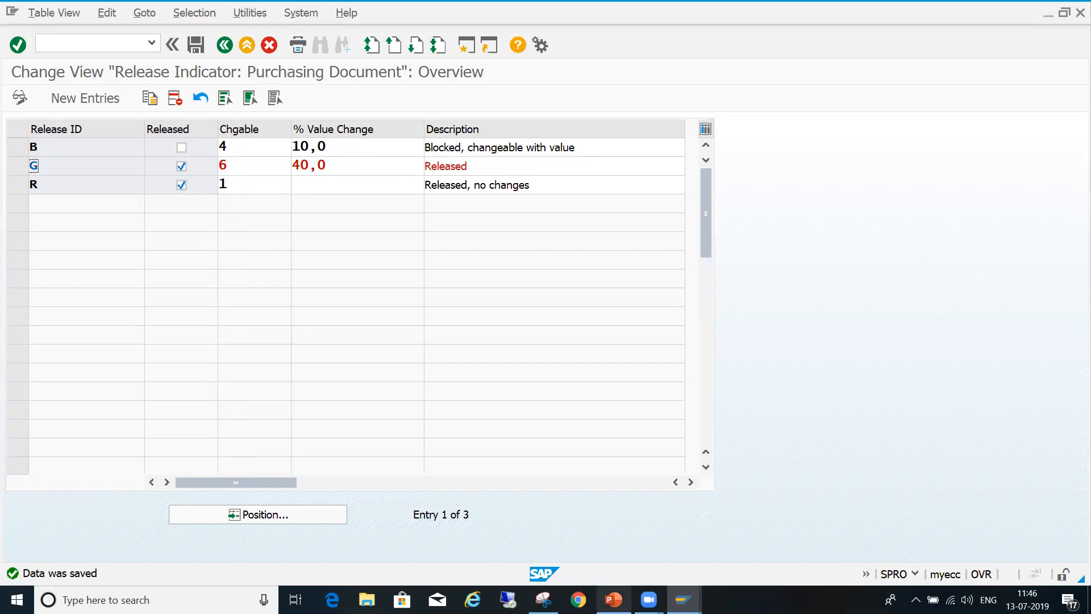
- Switch to the PowerPoint presentation and review the release strategies and codes in the table on slide 20
click(614, 600)
click(128, 383)
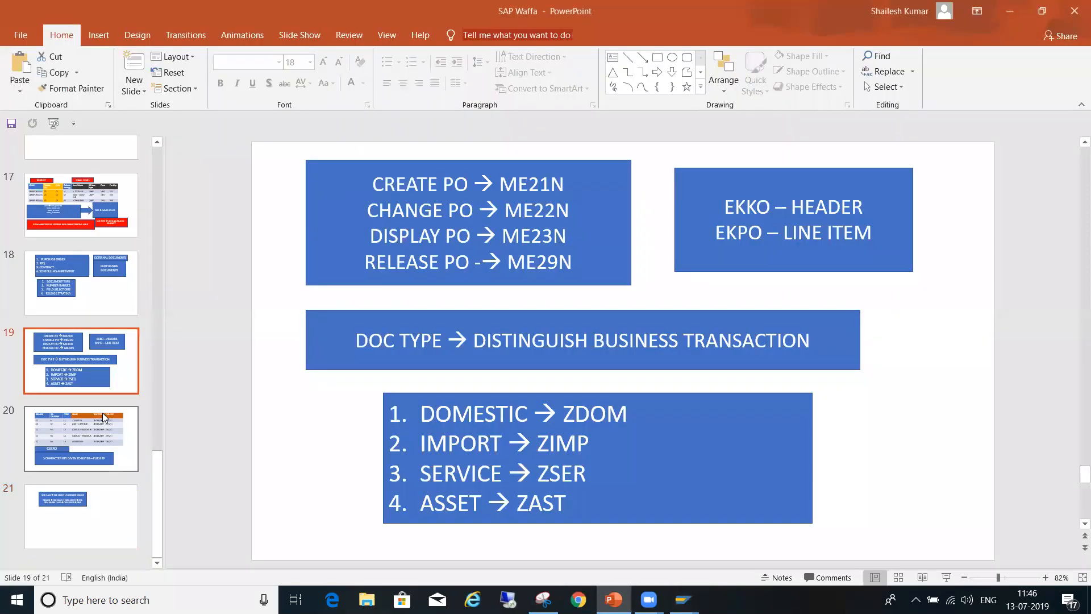
click(102, 413)
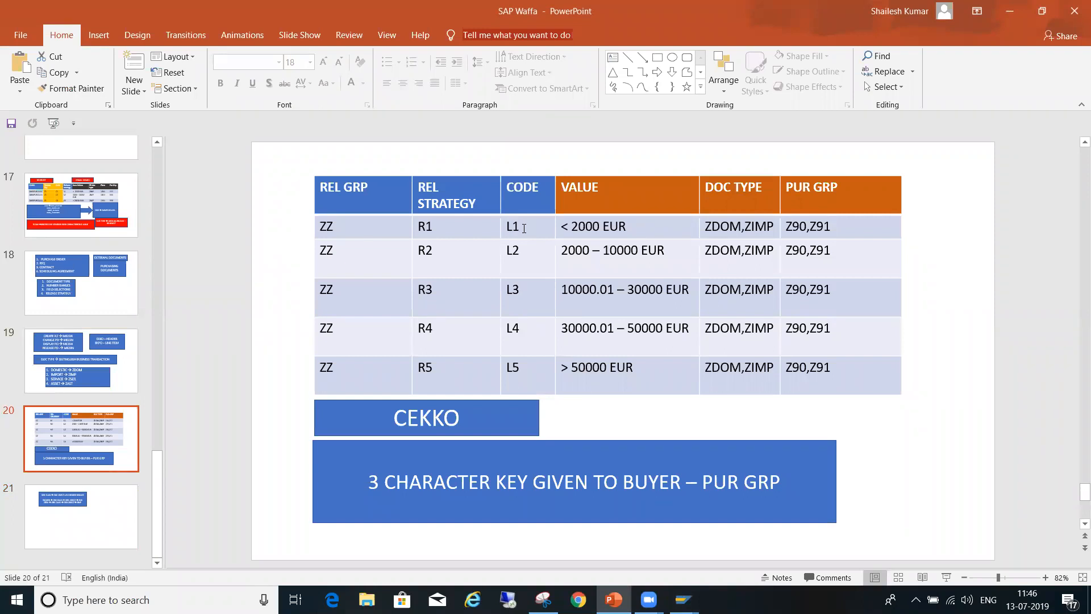
drag(529, 229, 487, 236)
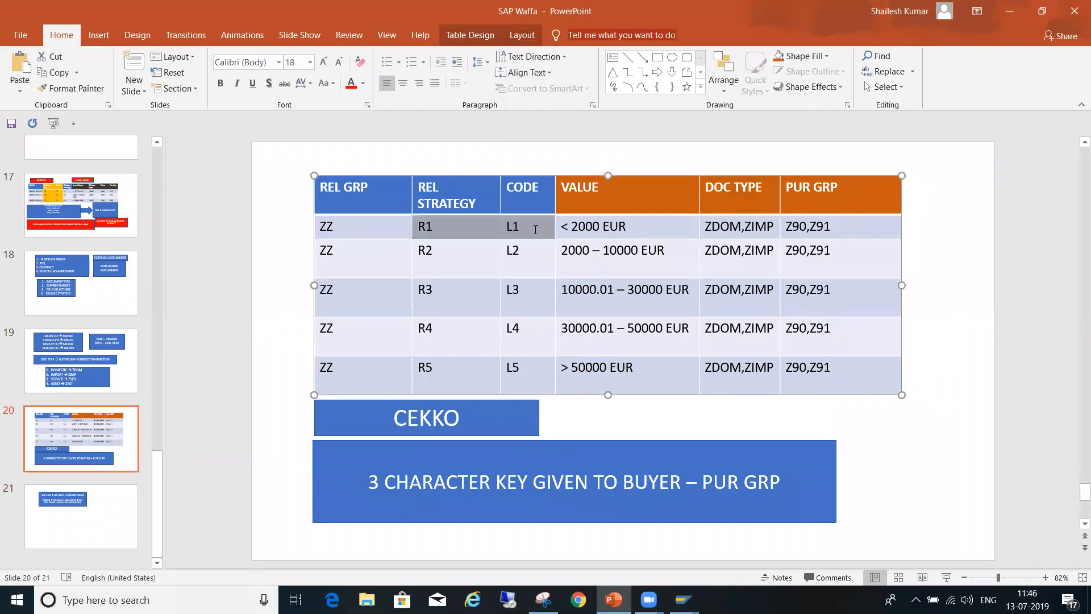
click(515, 230)
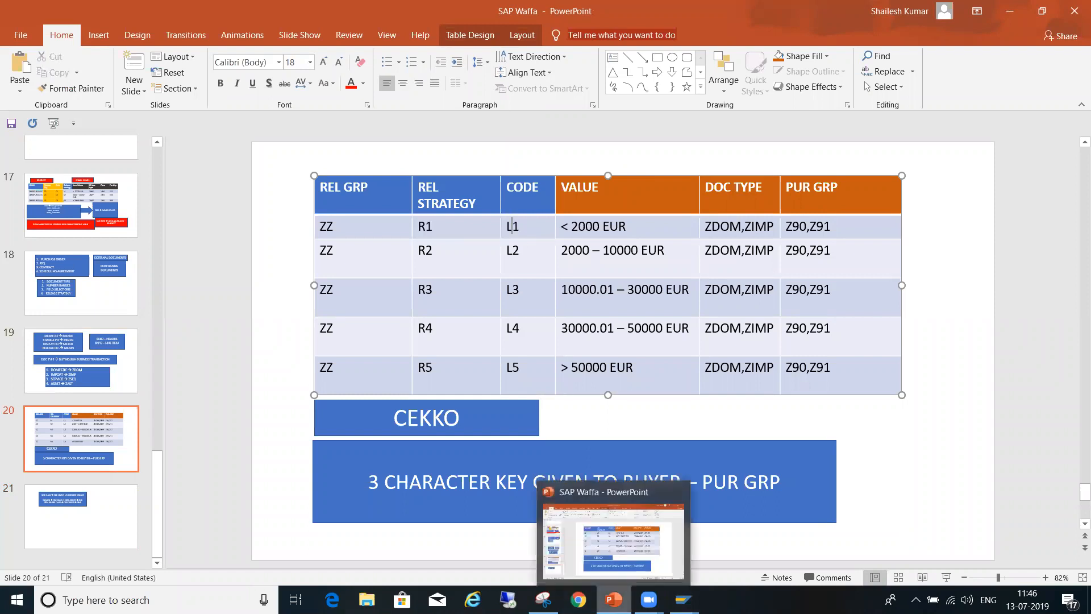
- Return to the SAP release indicator overview, copy indicator G as release ID 1 and save the new entry
mouse_move(703, 596)
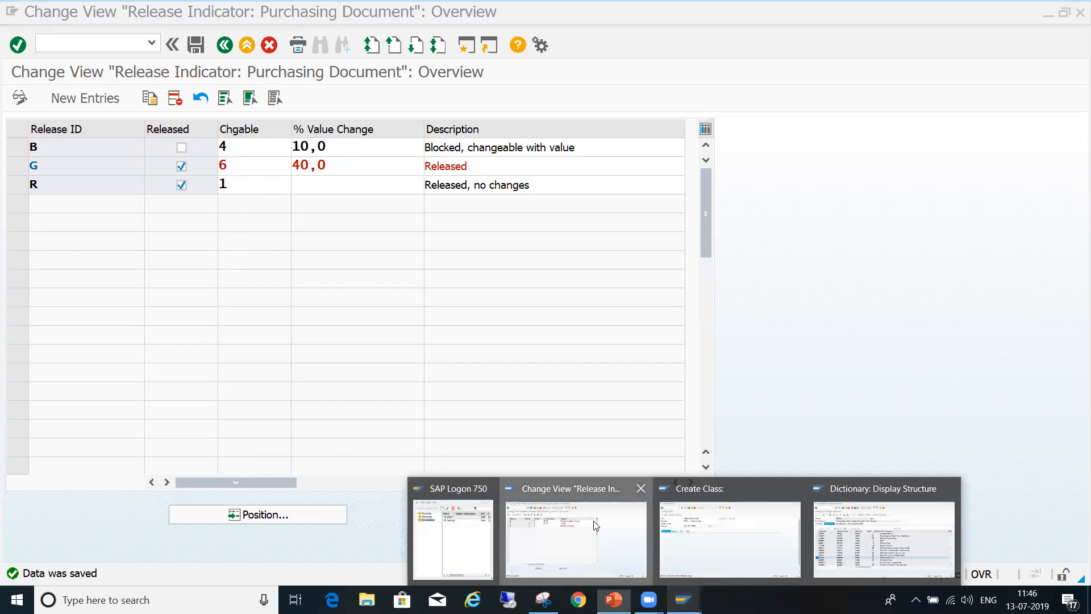
click(594, 529)
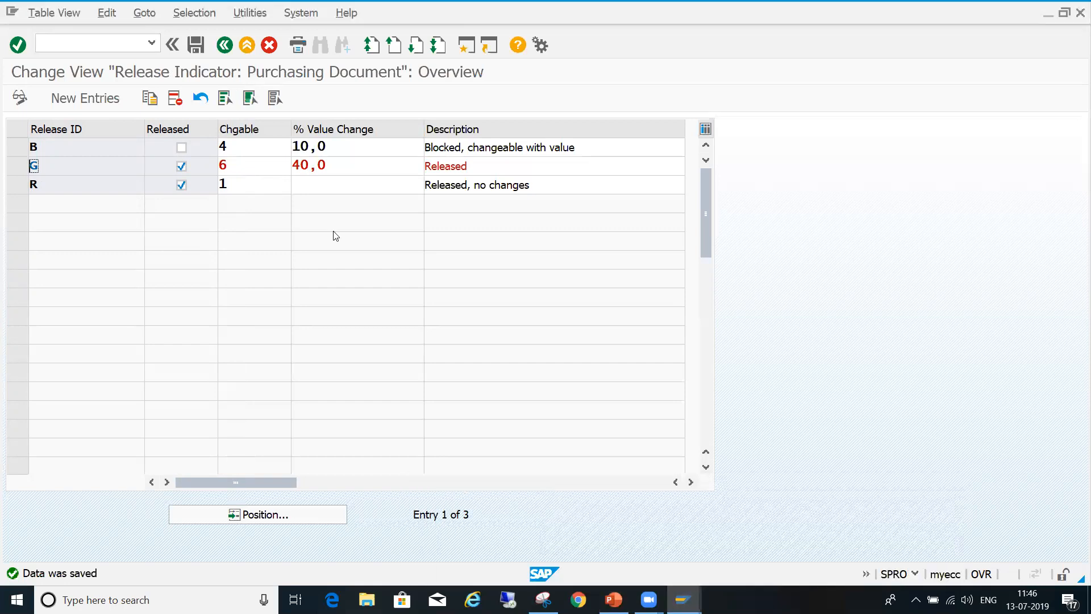
click(18, 165)
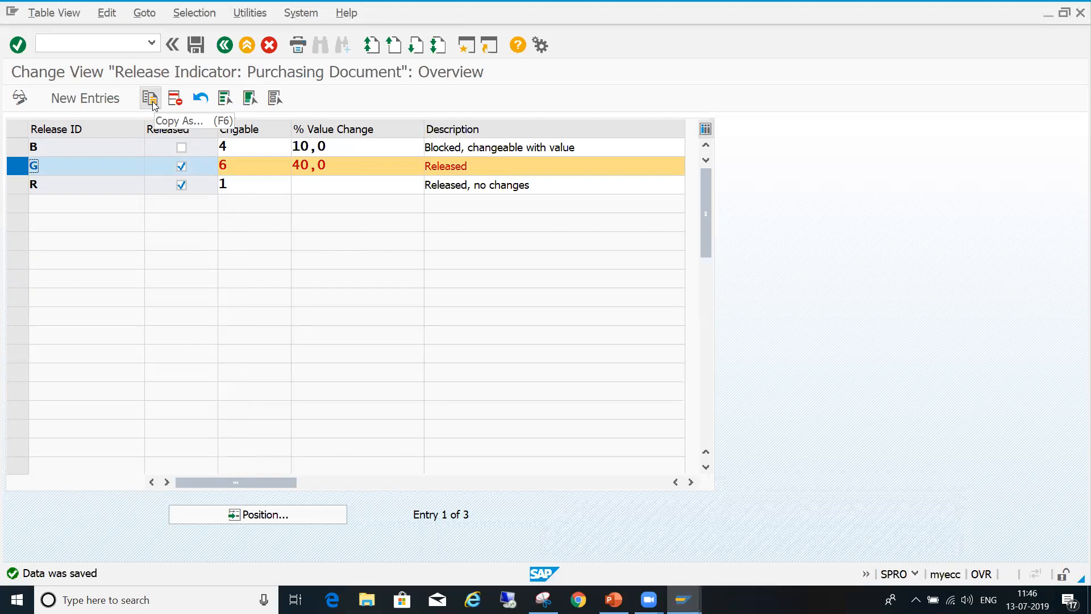
click(151, 99)
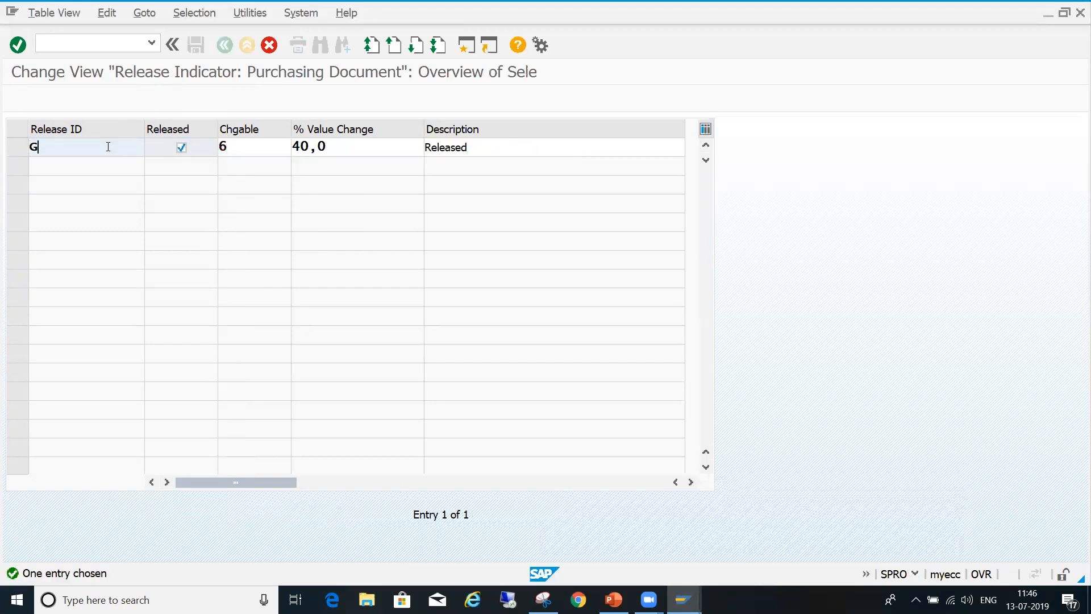
text(T)
text(1)
key(Return)
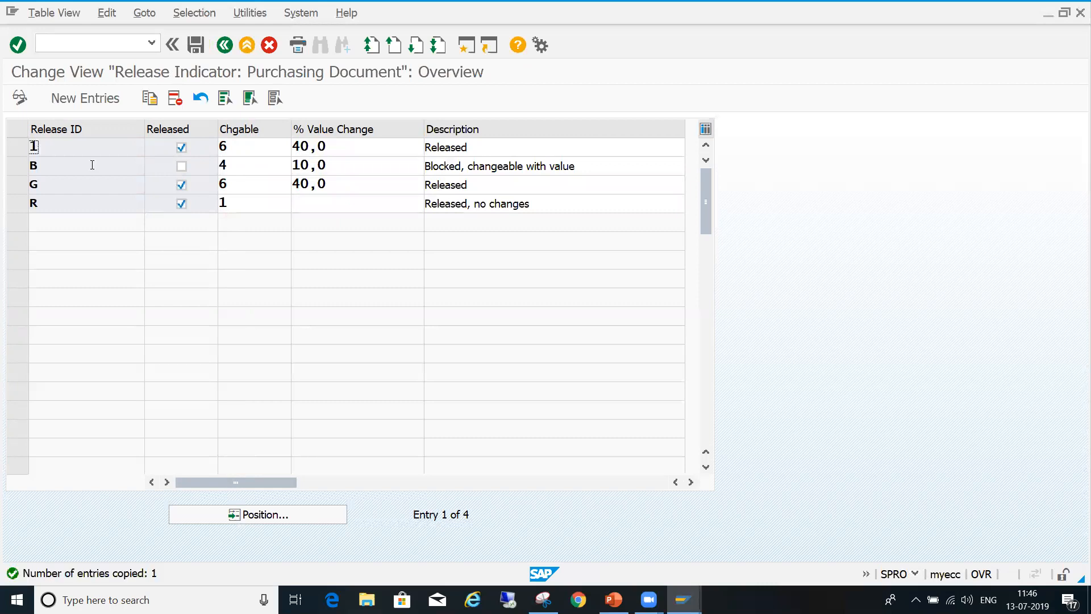
click(199, 44)
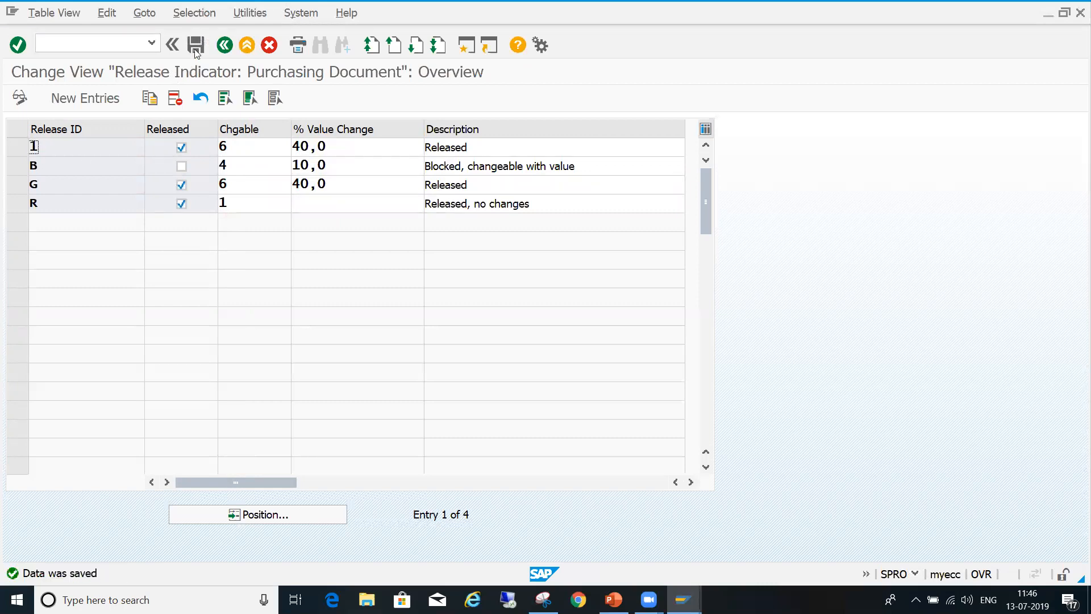
- Copy release indicator 1 as release ID 2 and save the new entry
click(17, 150)
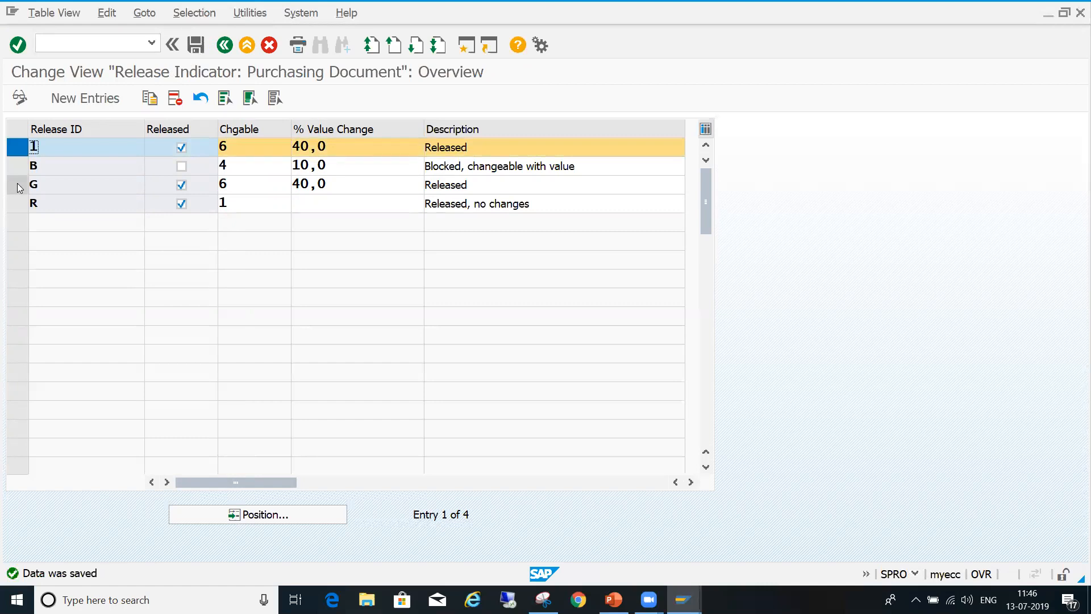
click(150, 97)
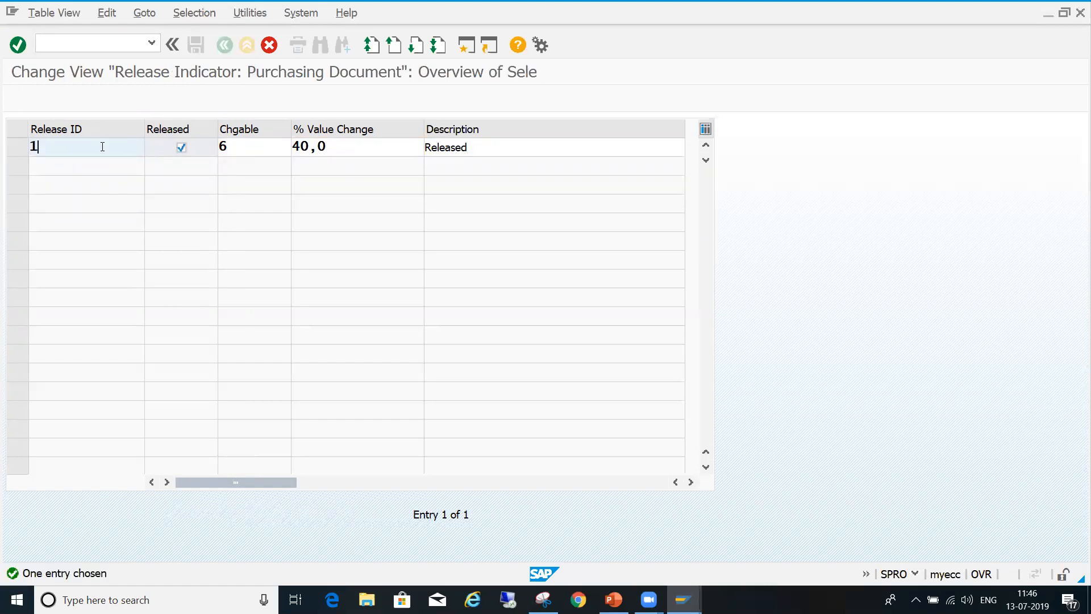
key(BackSpace)
text(2)
key(Return)
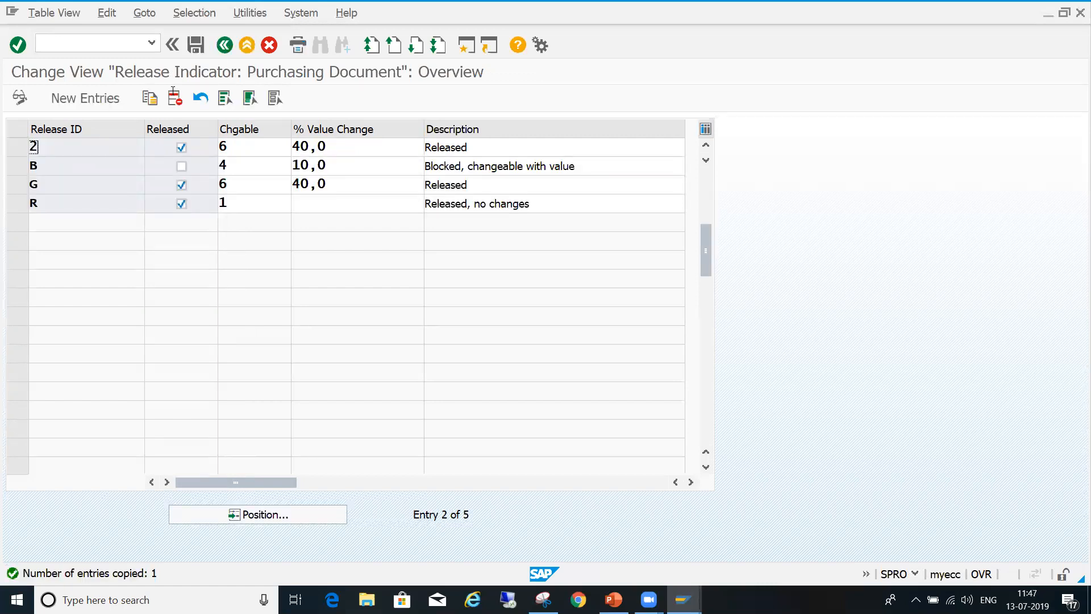
click(197, 45)
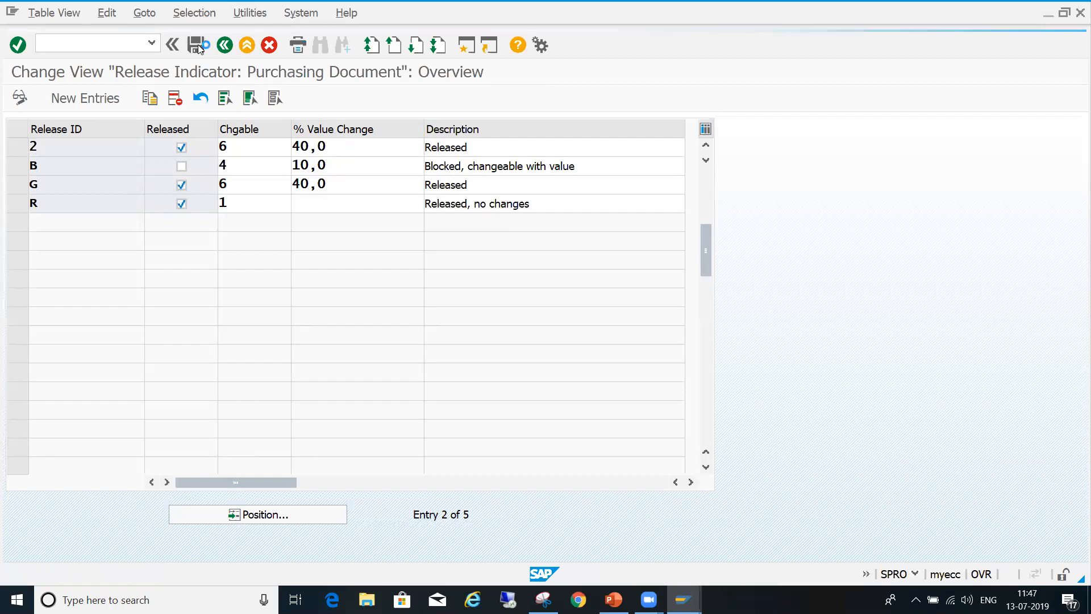
- Copy release indicator 2 as release ID 3 and save the new entry
click(19, 147)
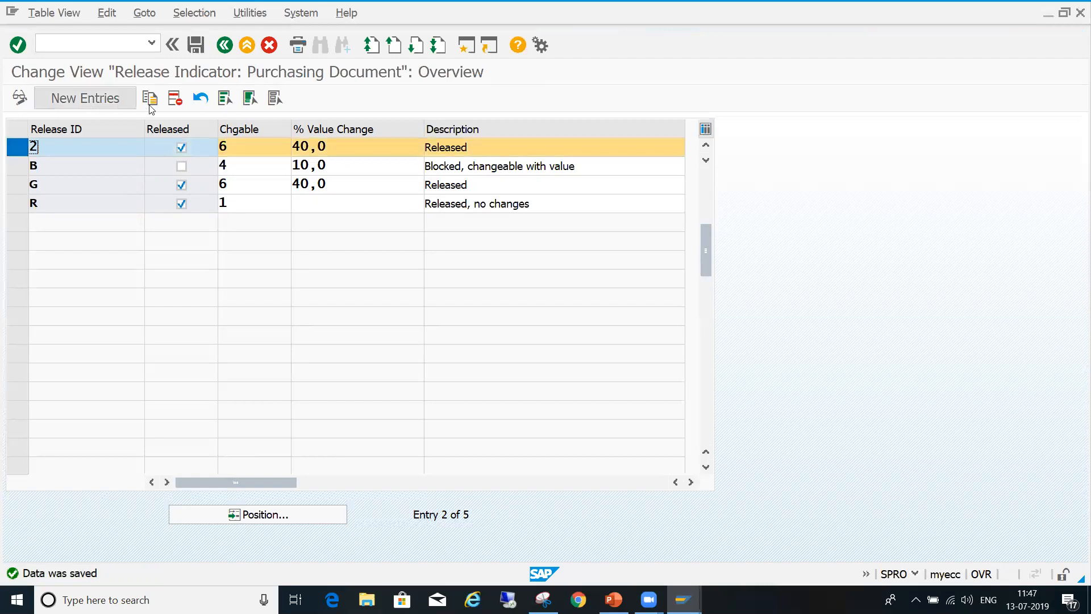
click(152, 104)
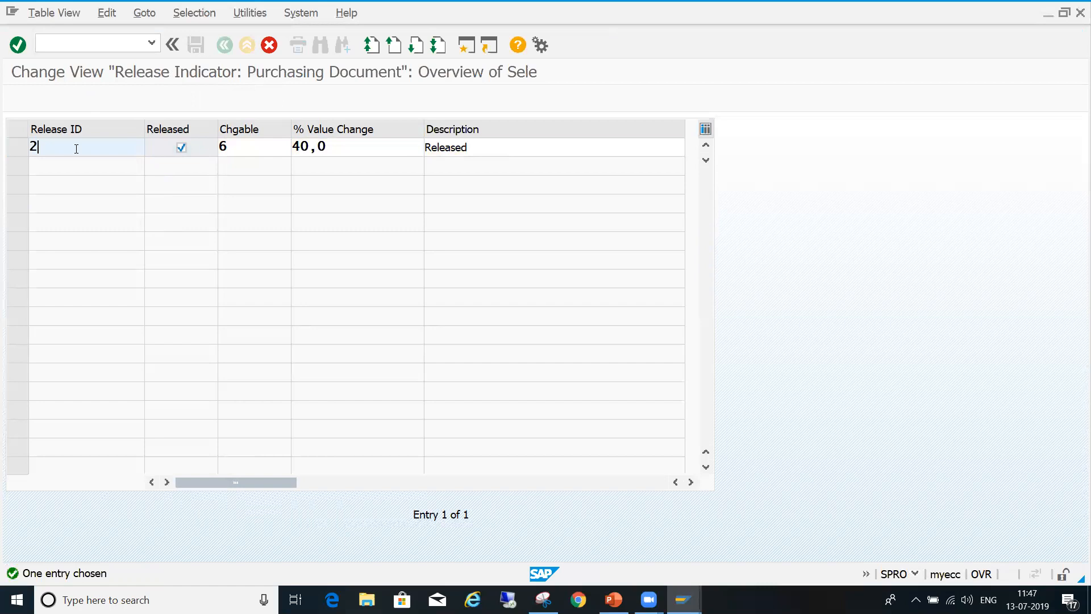
text(3)
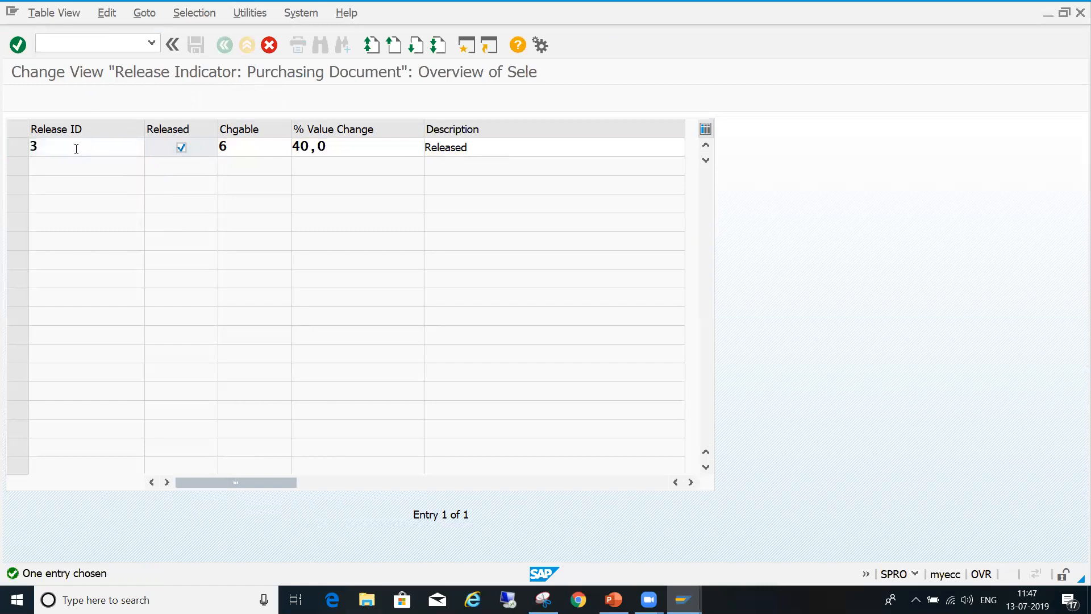
key(Return)
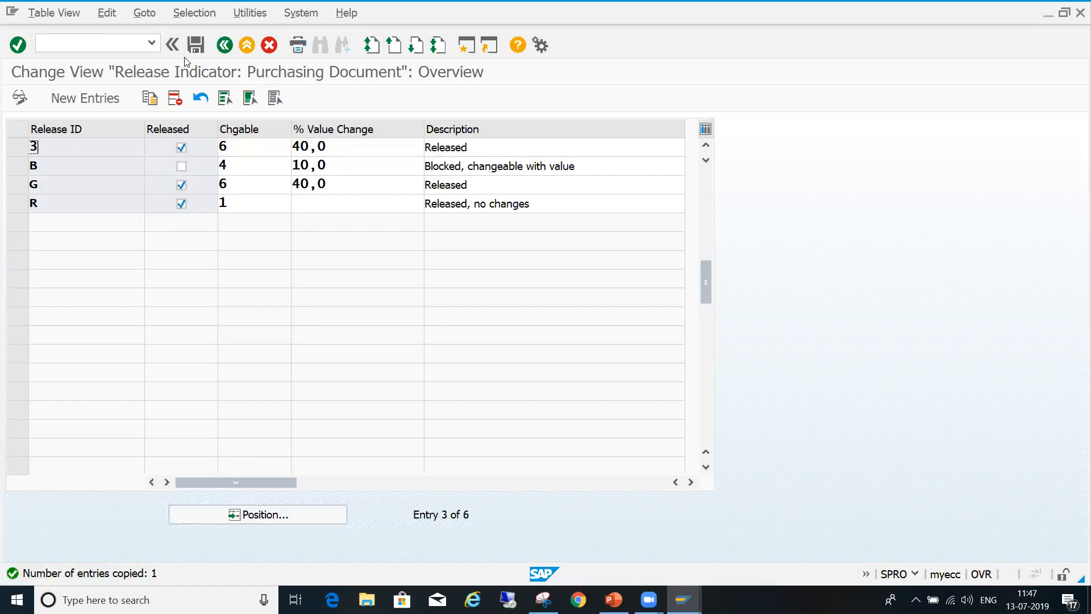
click(196, 50)
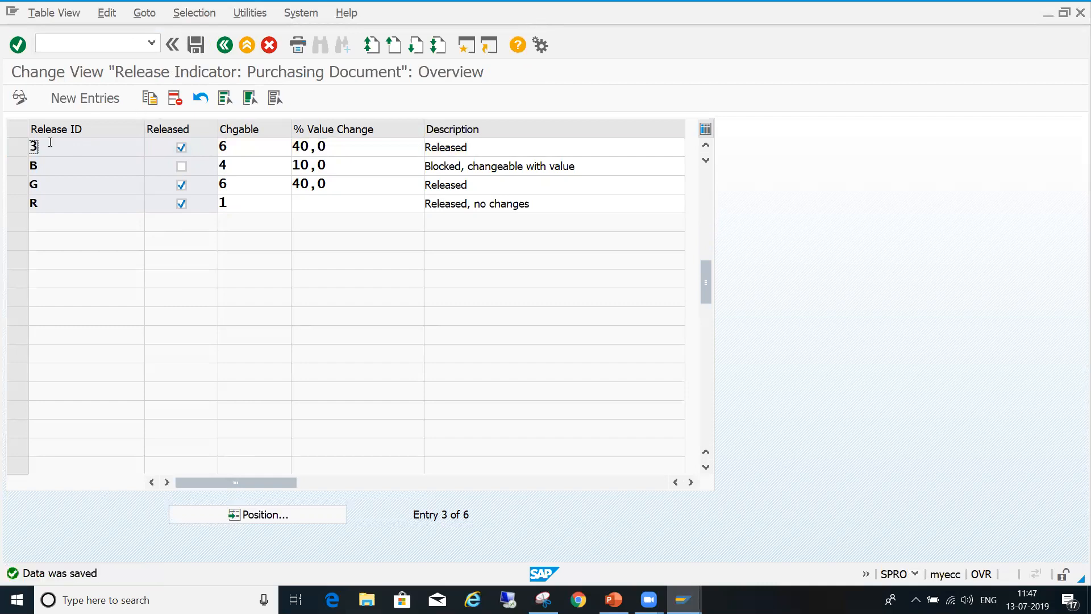
- Copy release indicator 3 as a new entry with release ID 4
click(18, 147)
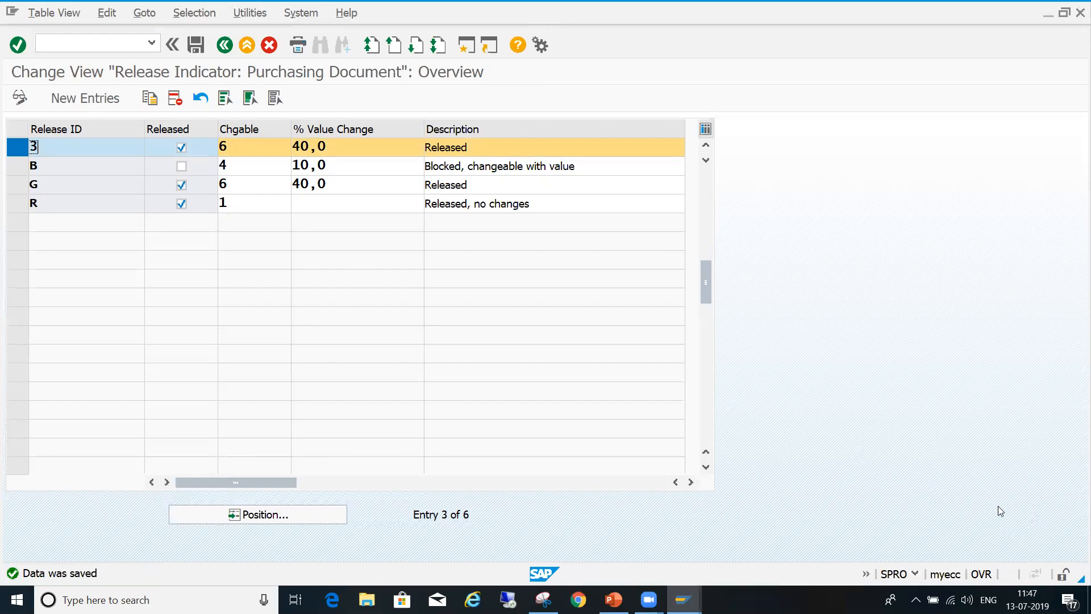
click(150, 98)
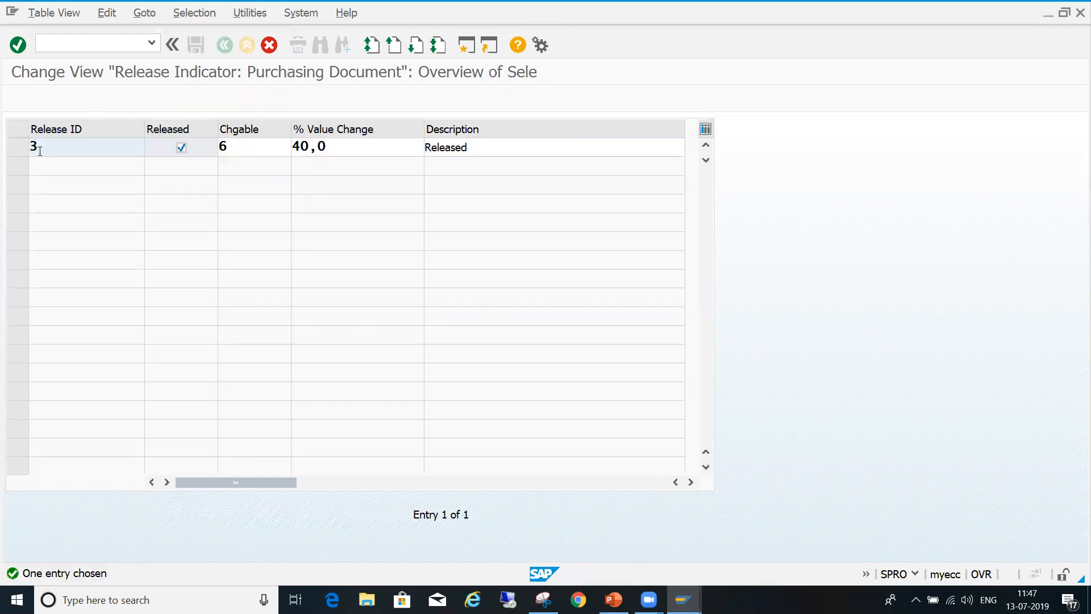
key(Delete)
text(4)
key(Return)
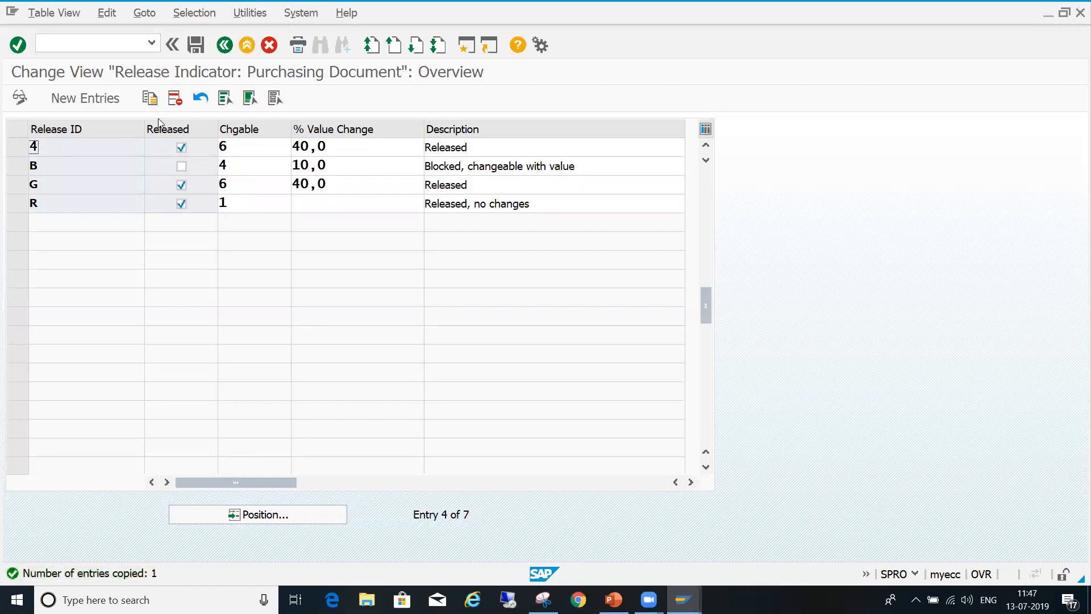
- Save release indicator 4 and copy it as a new entry with release ID 5
click(196, 47)
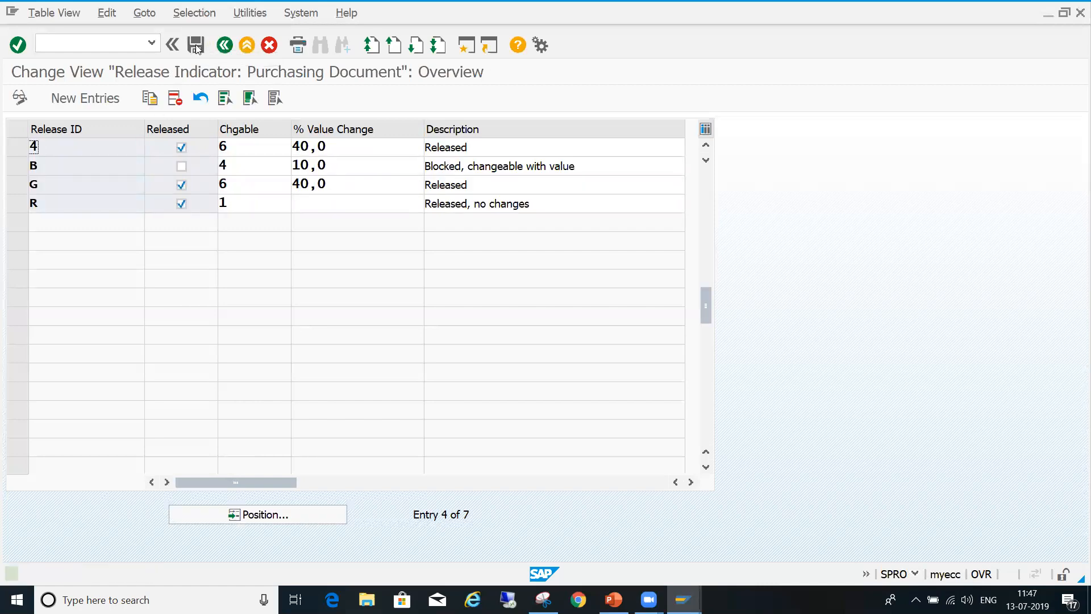
click(12, 147)
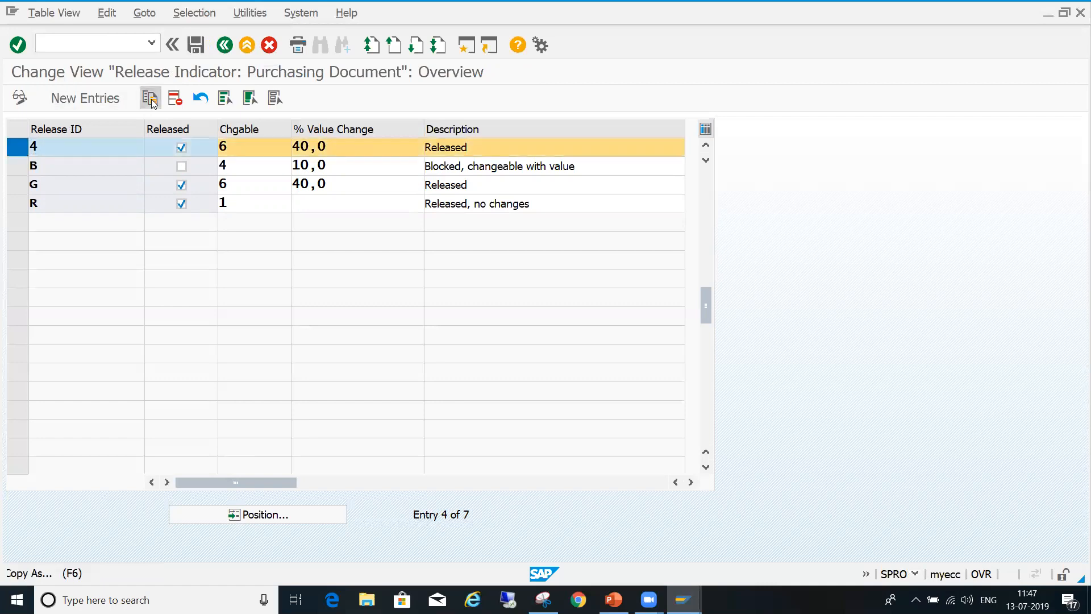
click(150, 99)
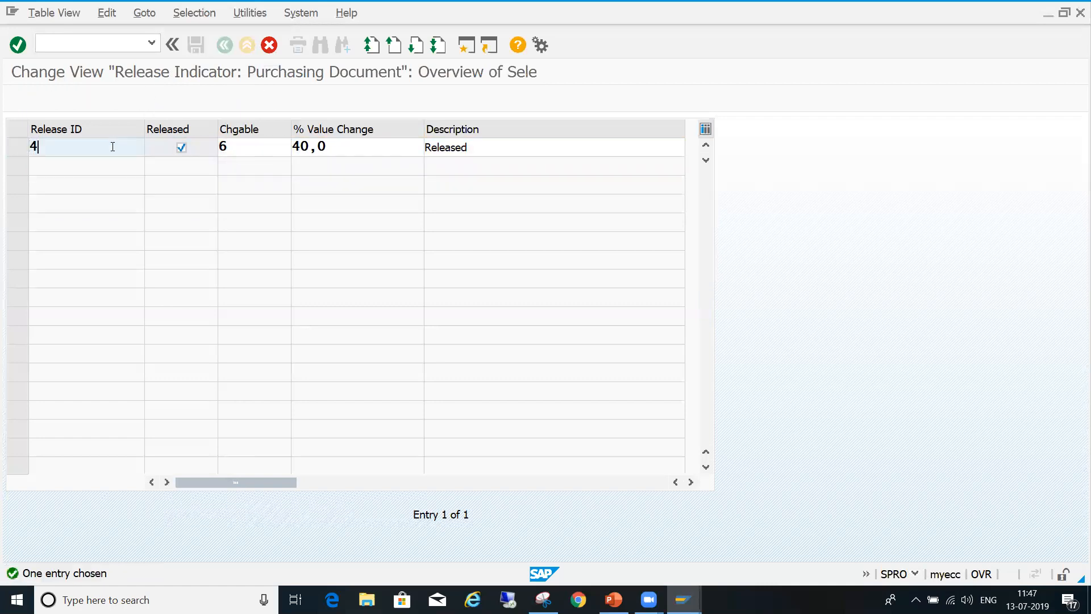
key(BackSpace)
text(5)
key(Return)
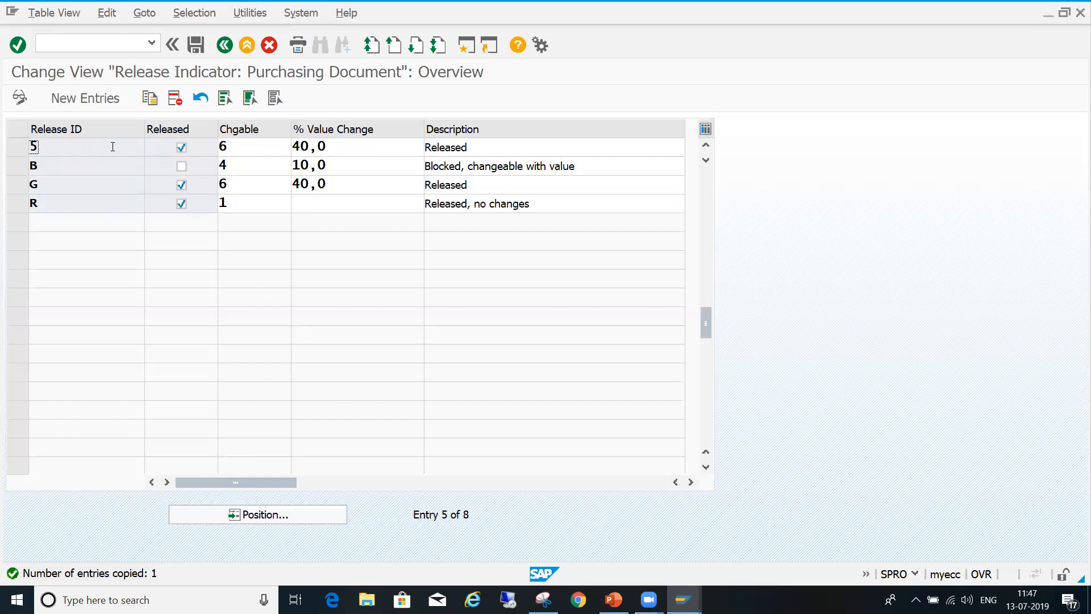
- Reopen the release indicator overview and set the description of indicator 1 to "Released By Planner"
click(225, 46)
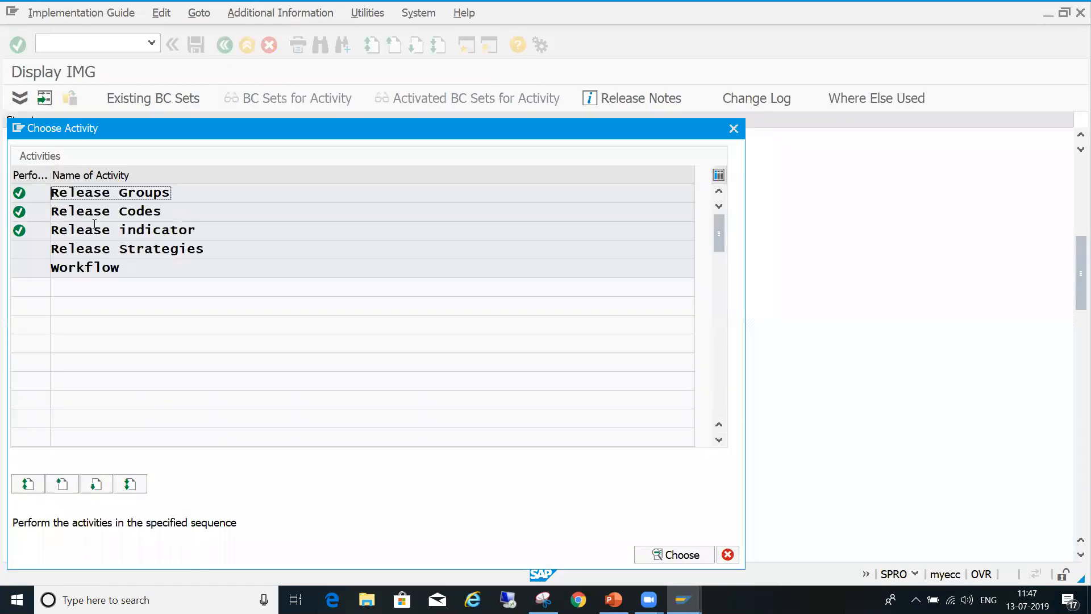
double_click(97, 228)
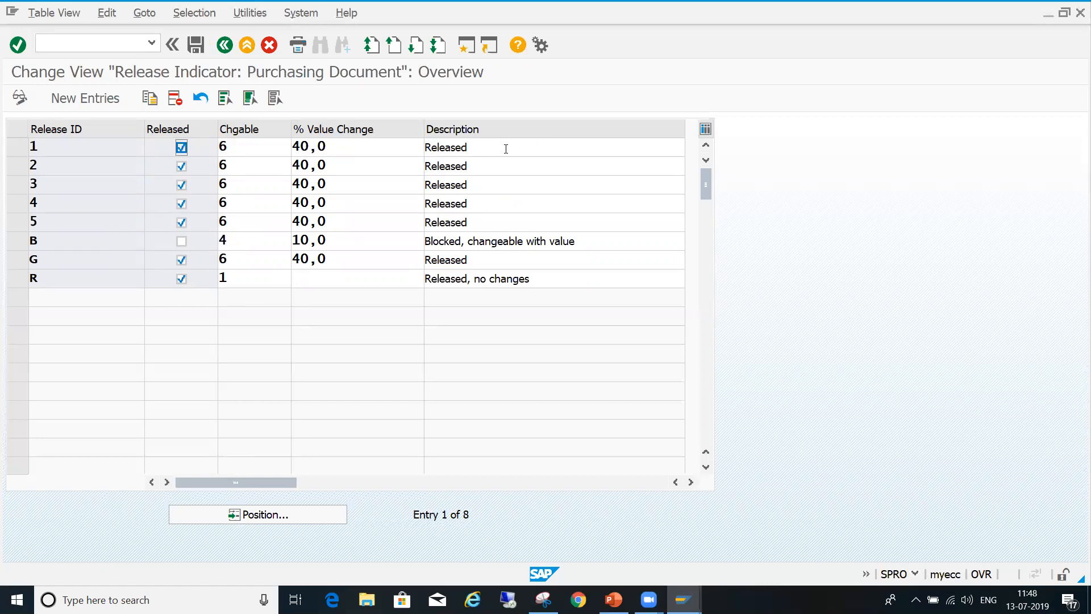
click(490, 147)
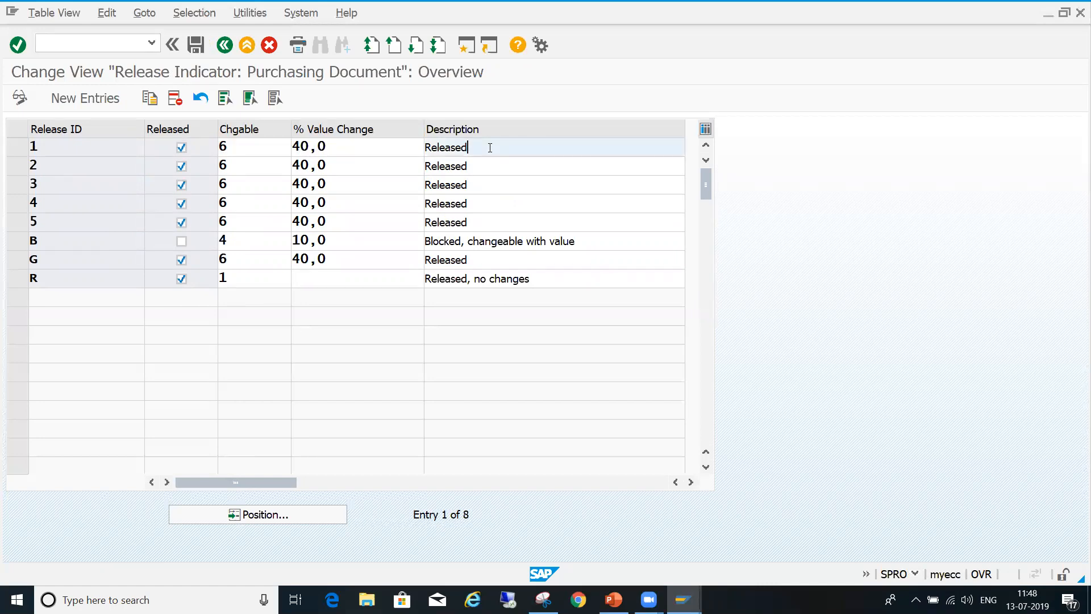
text(BY)
key(BackSpace)
key(BackSpace)
text(y Planner)
- Set the descriptions of indicators 2 and 3 to "Released By Manager" and "Released By SCM Manager"
click(472, 166)
text(By )
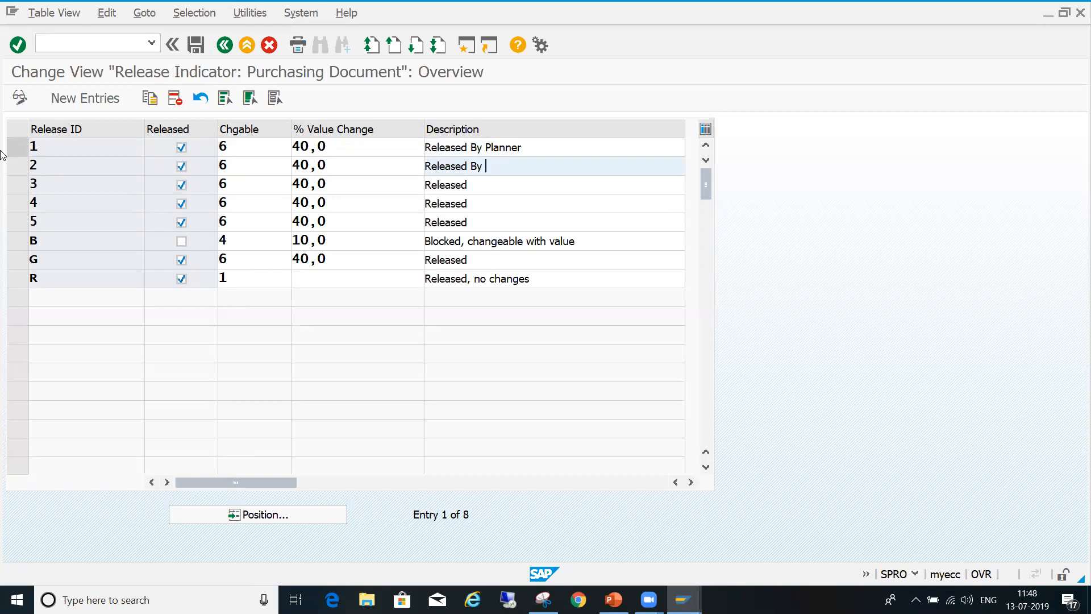
text(Manager)
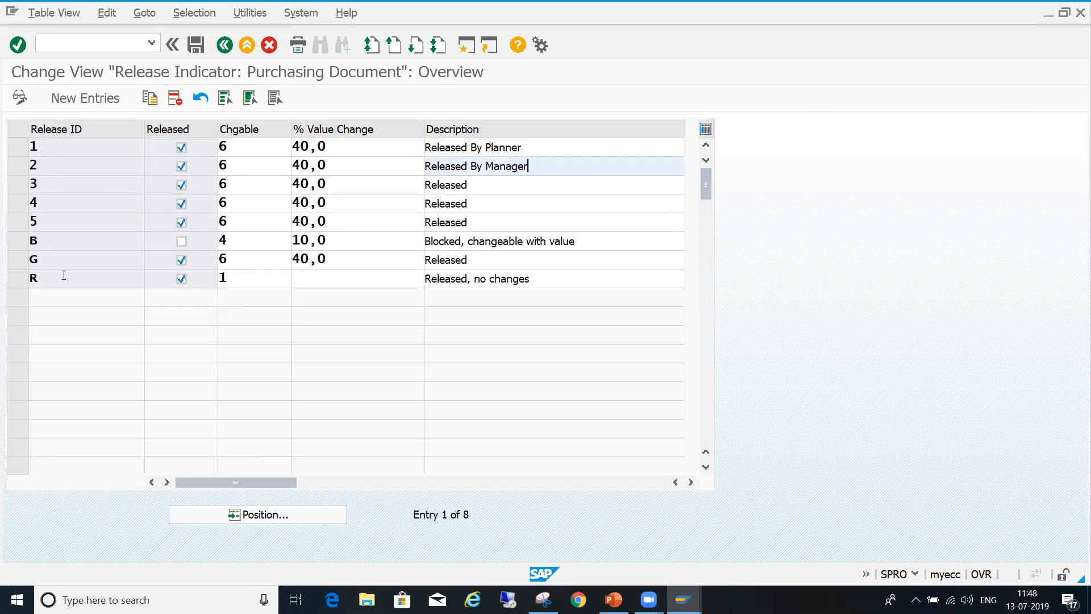
key(Down)
text(By SC)
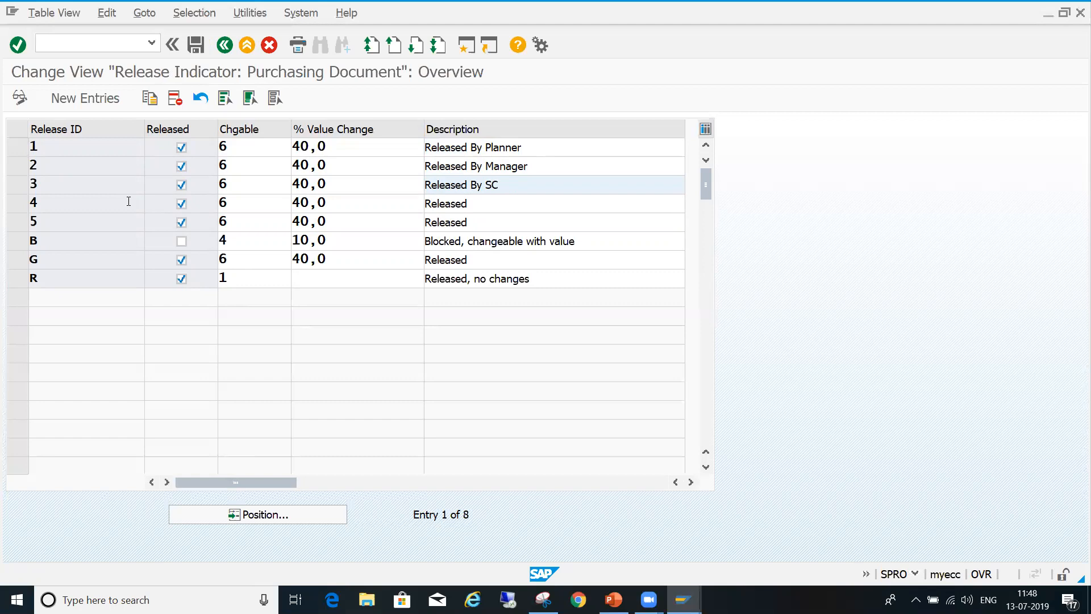
text(M Manager)
- Set the descriptions of indicators 4 and 5 to "Released By Sr SCM Manager" and "Released By CEO"
key(Down)
text(By)
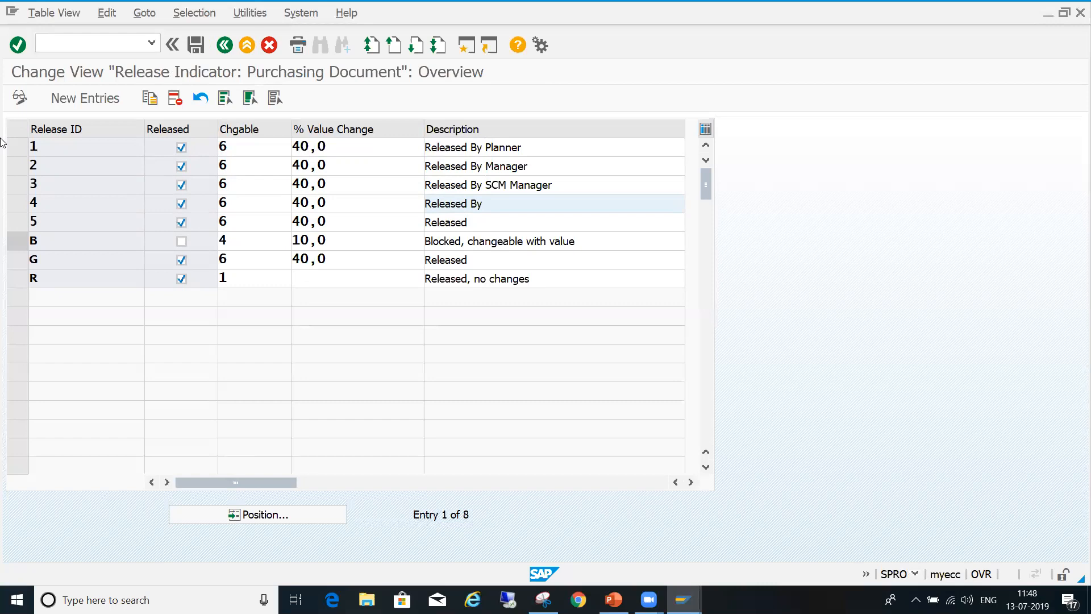
text( Sr SCM)
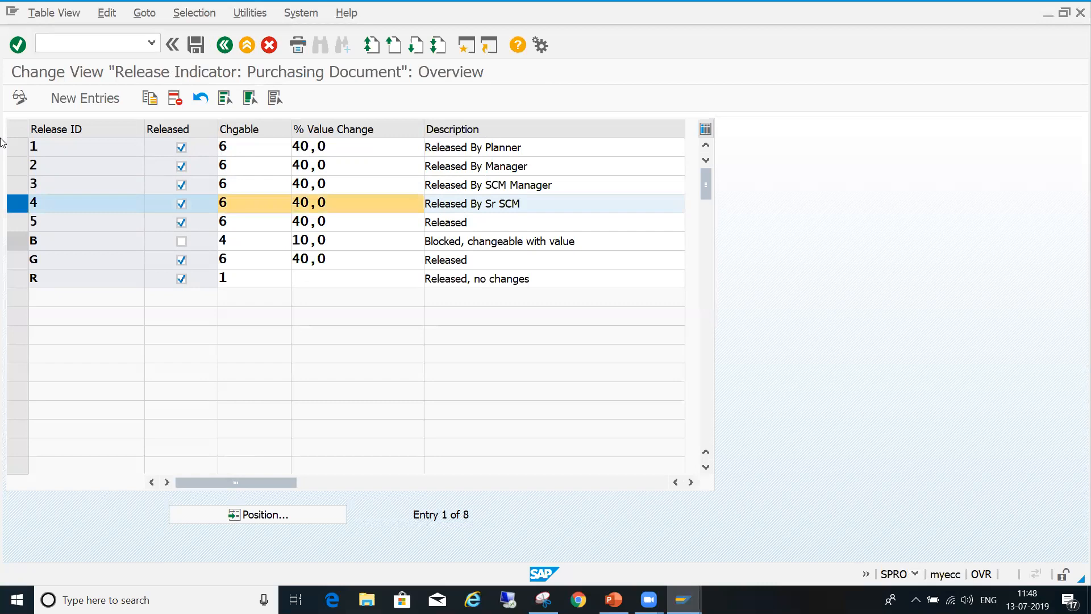
text( Manager)
key(Down)
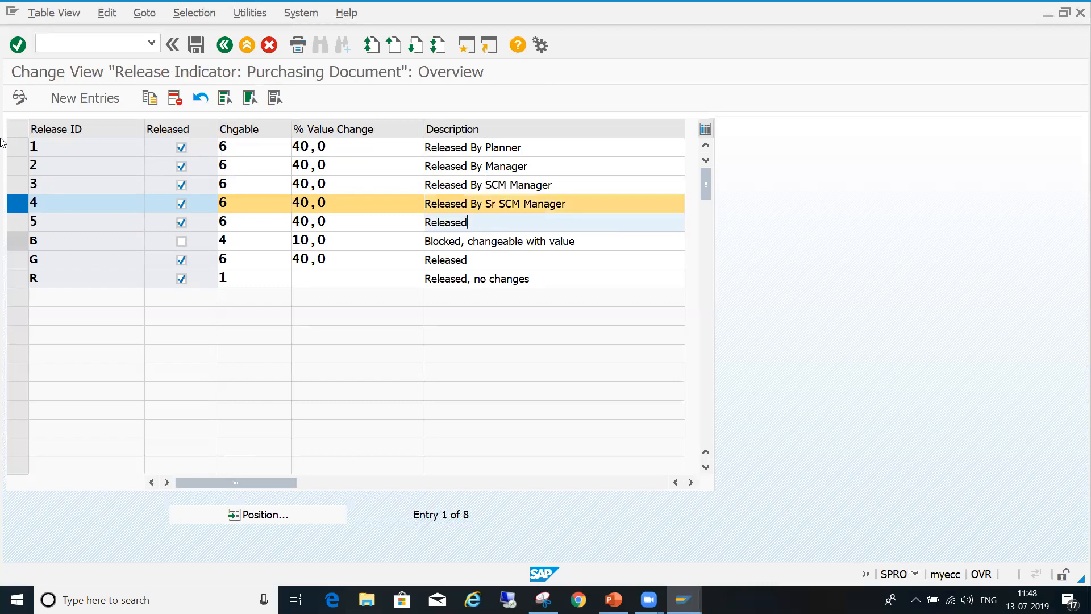
text(By CEO)
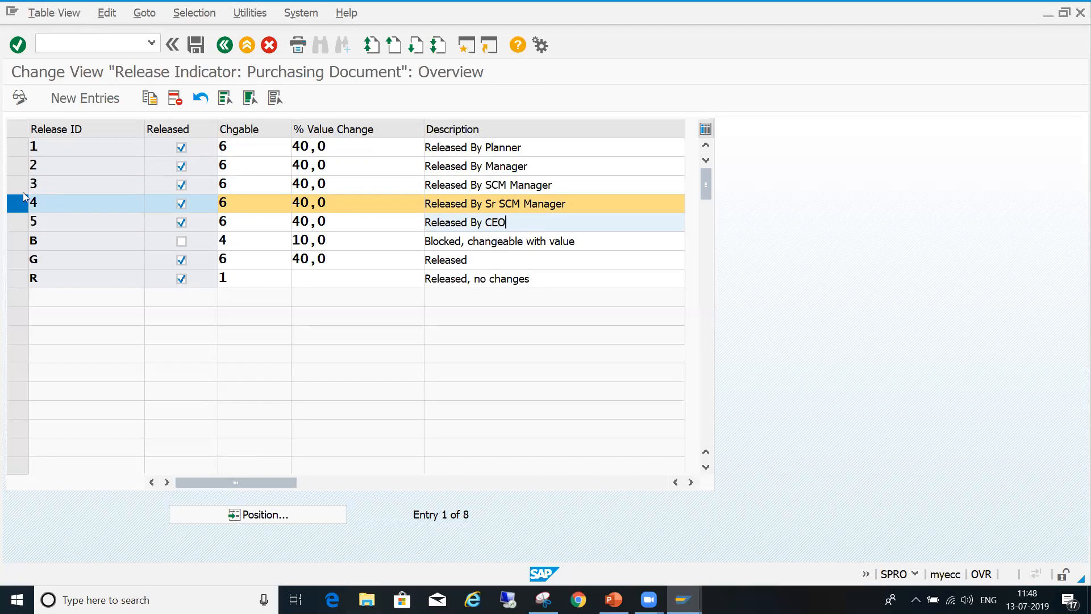
- Save the indicator descriptions under the proposed customizing request and return to the activity list
click(21, 206)
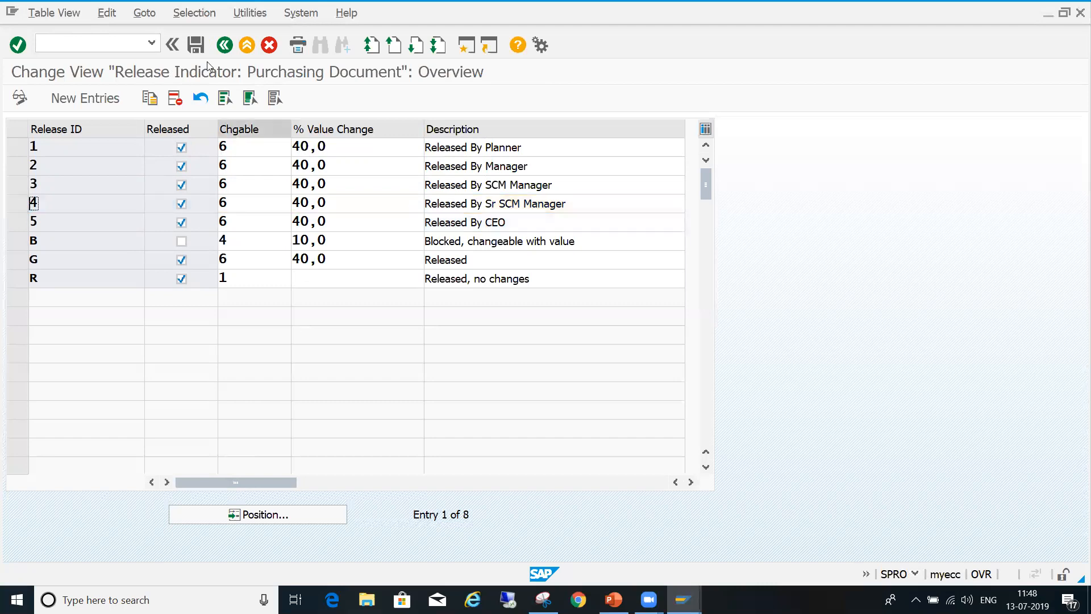
click(197, 45)
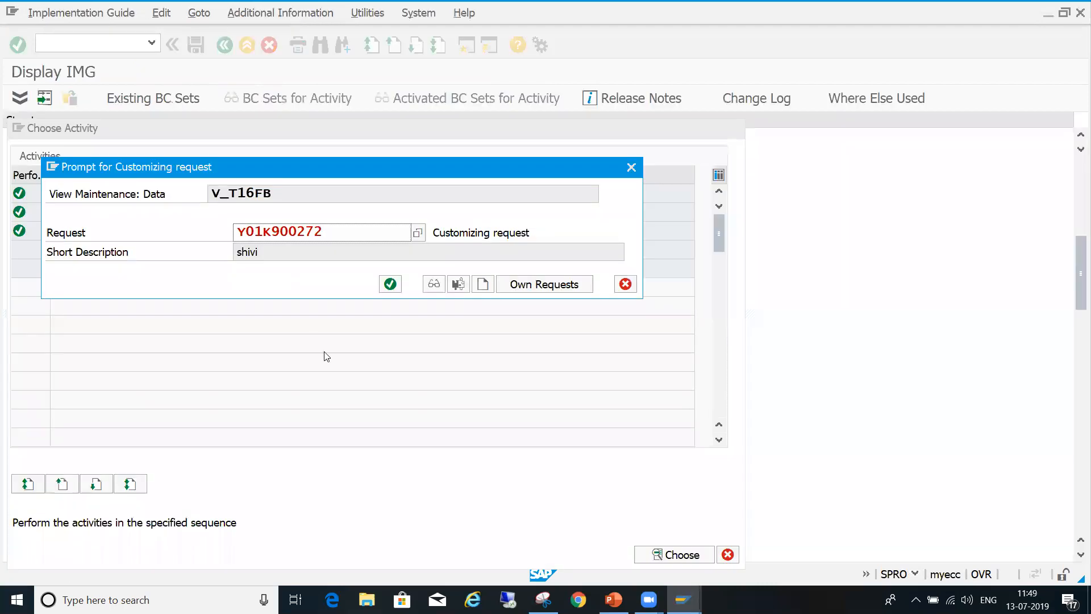
click(389, 284)
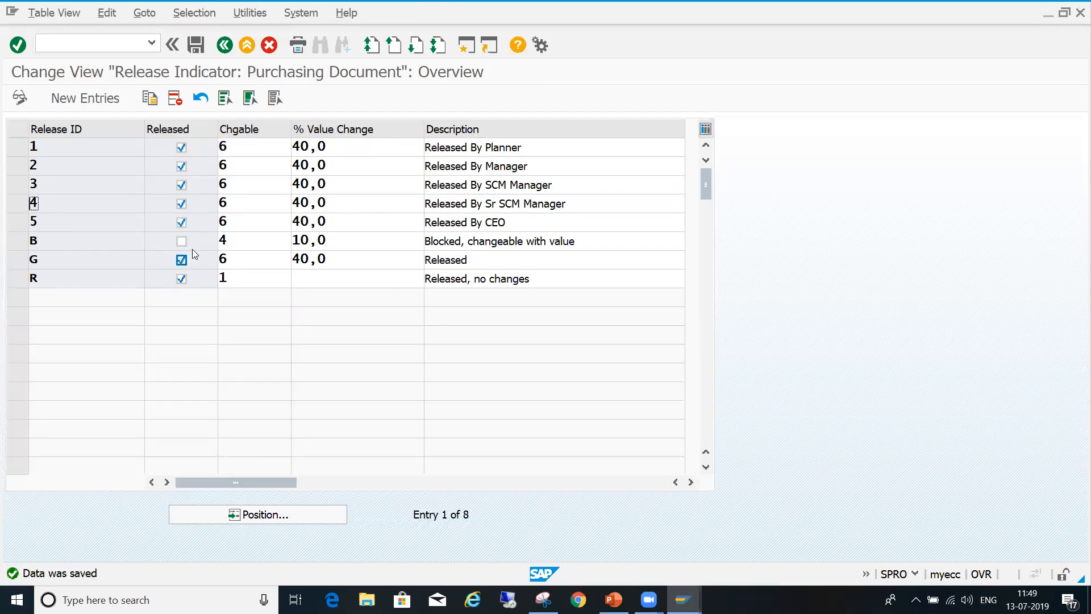
click(23, 149)
click(22, 149)
click(227, 44)
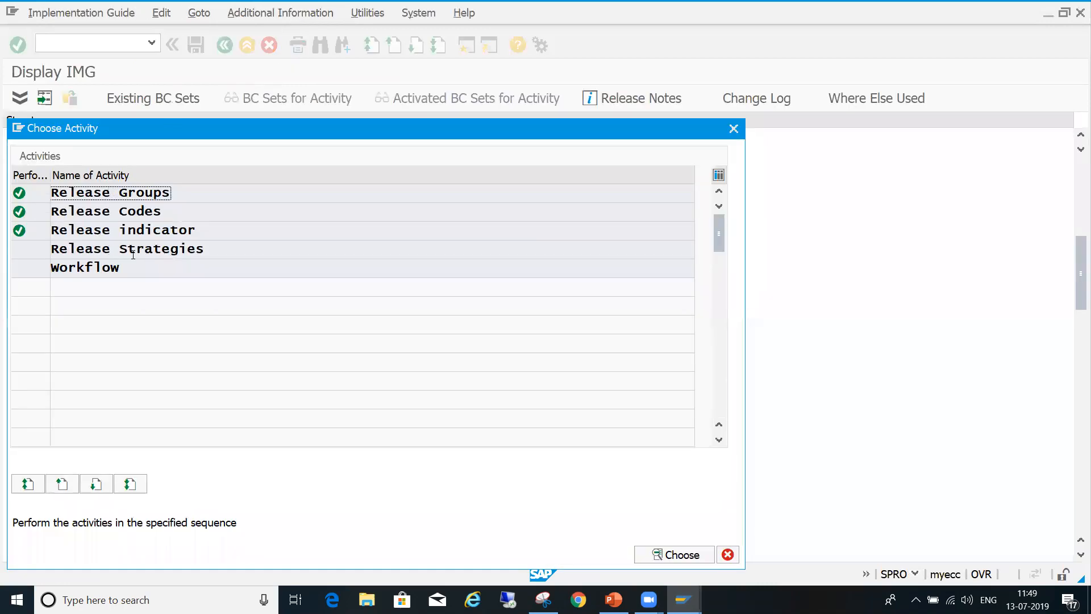
click(167, 248)
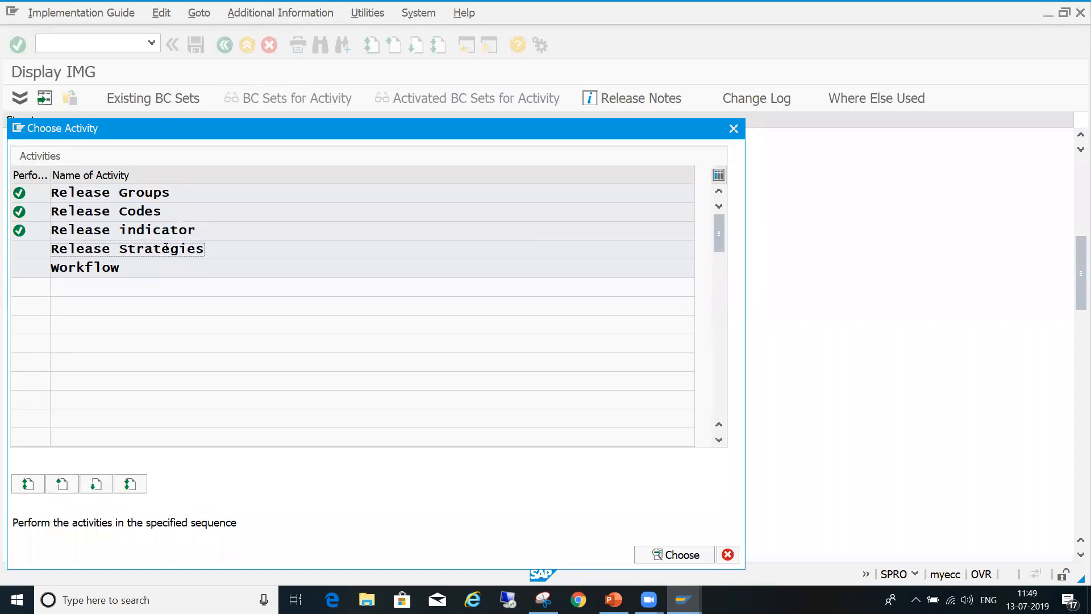
click(137, 230)
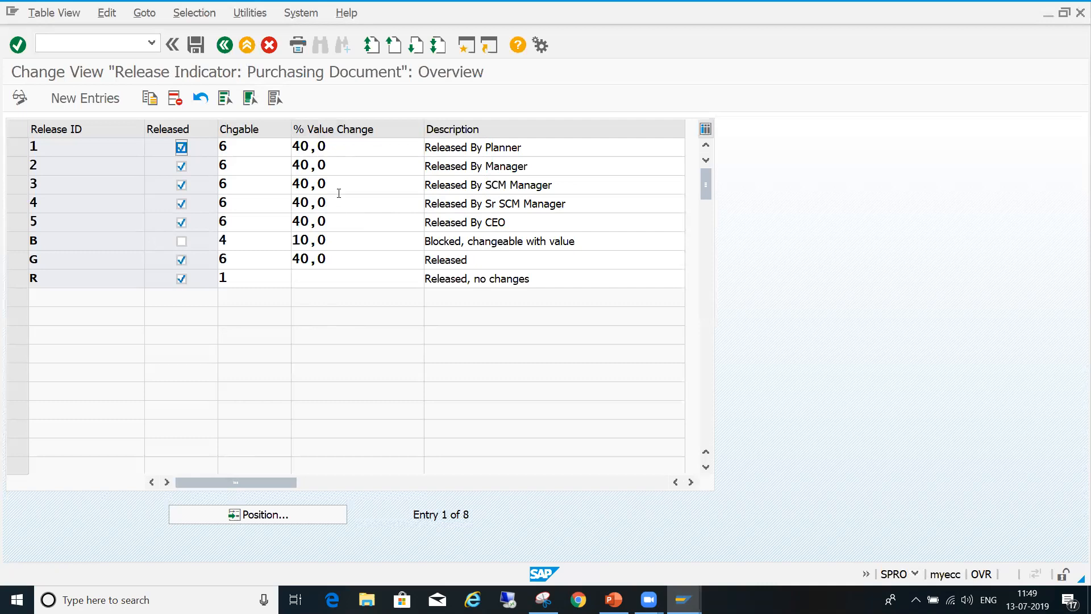
click(225, 45)
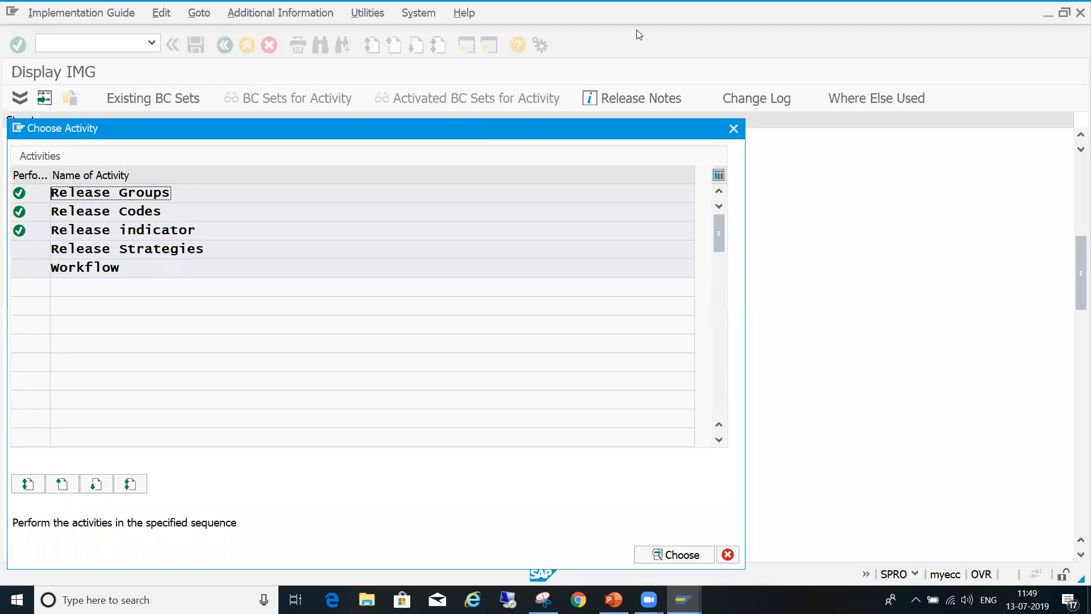
- Open the Release Strategies activity and start a new entry for release group ZZ
double_click(127, 248)
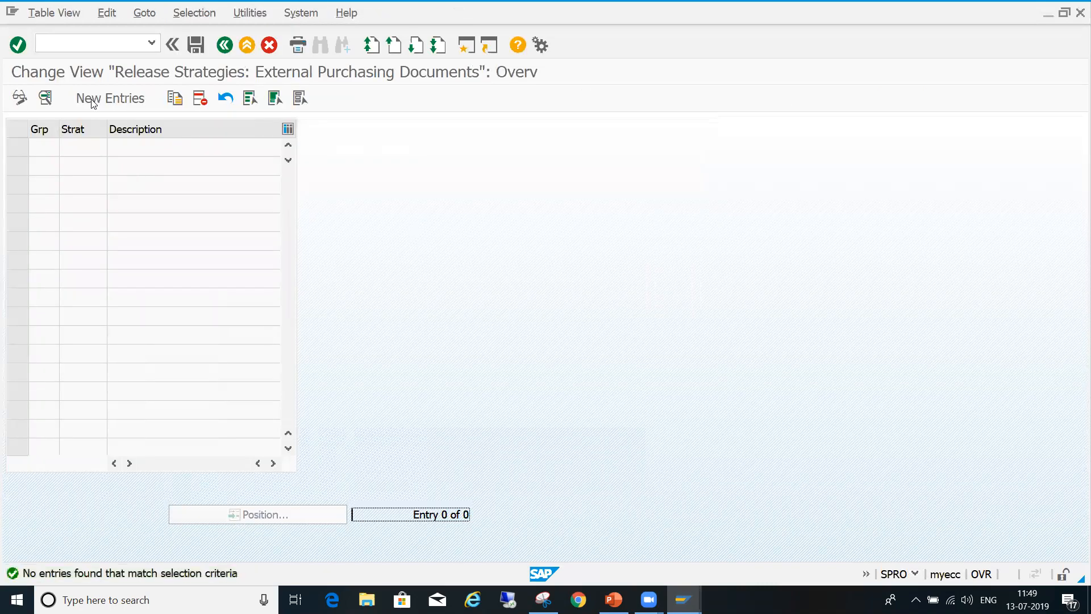
click(91, 100)
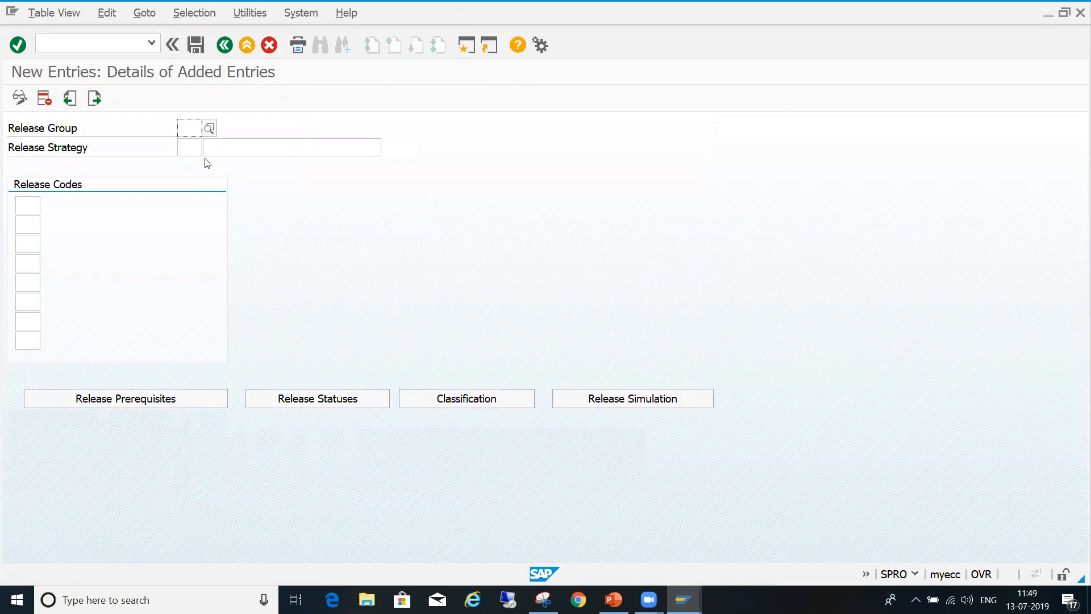
text(zz)
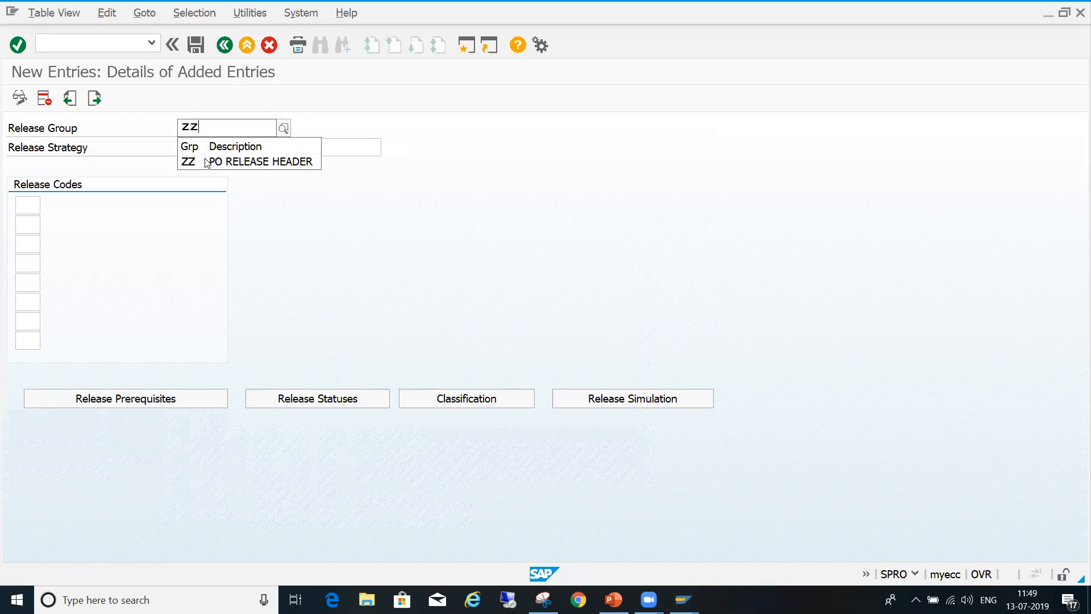
click(207, 163)
click(189, 145)
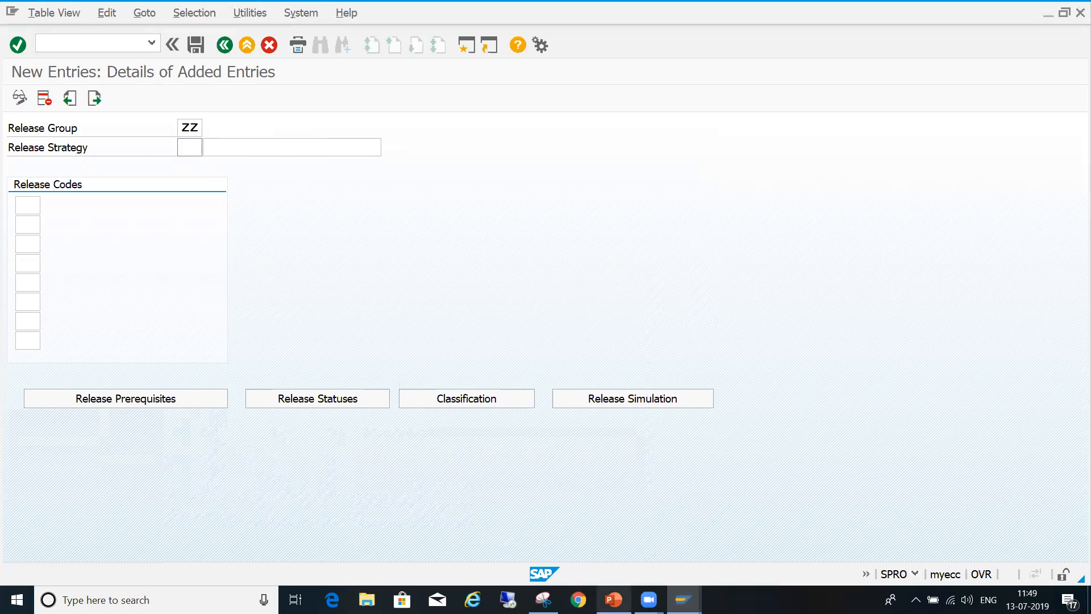
- Check the strategy table in PowerPoint, and in SAP enter release strategy R1 with the description "< 2000 EUR"
click(614, 598)
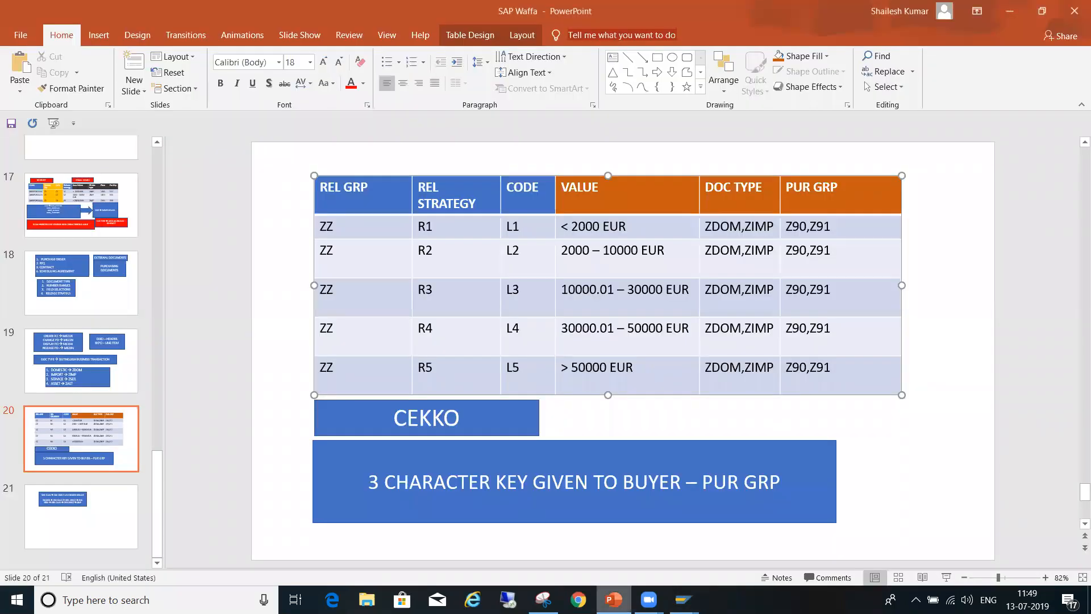
mouse_move(684, 600)
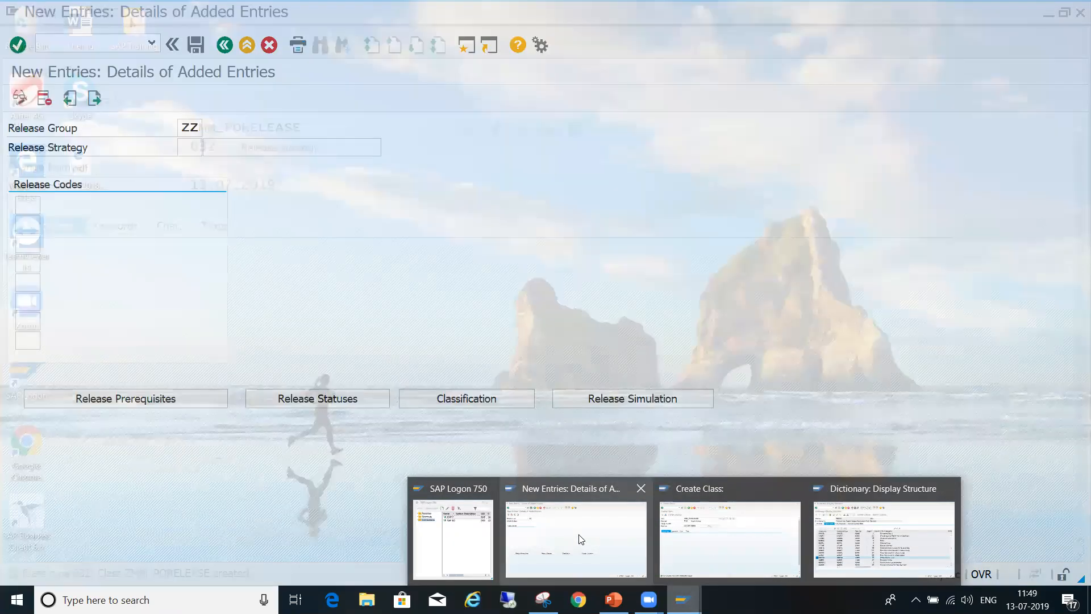
click(580, 539)
text(R1)
key(Tab)
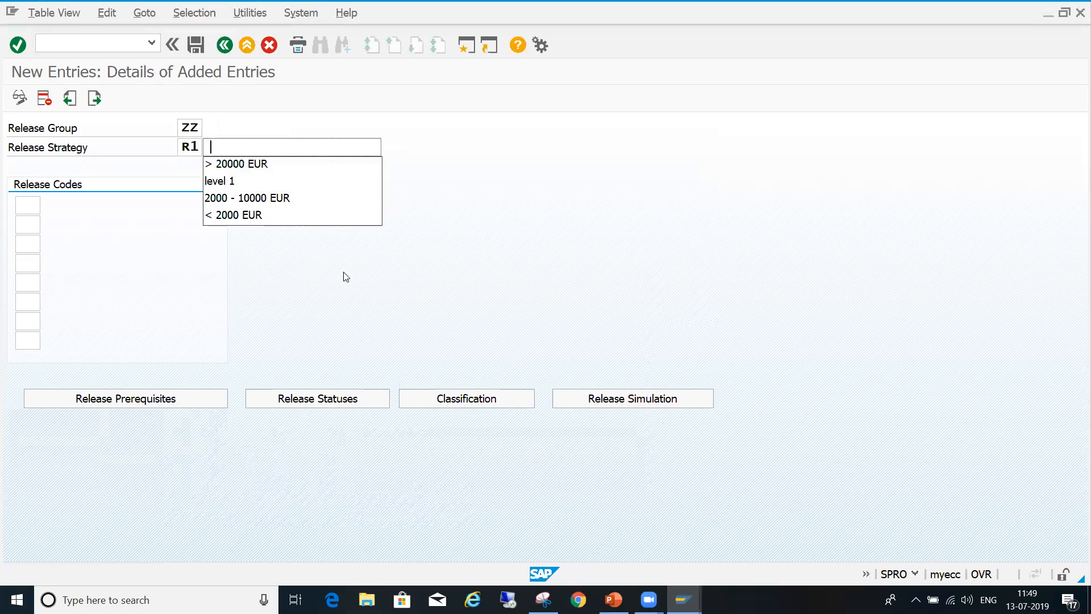
text(<)
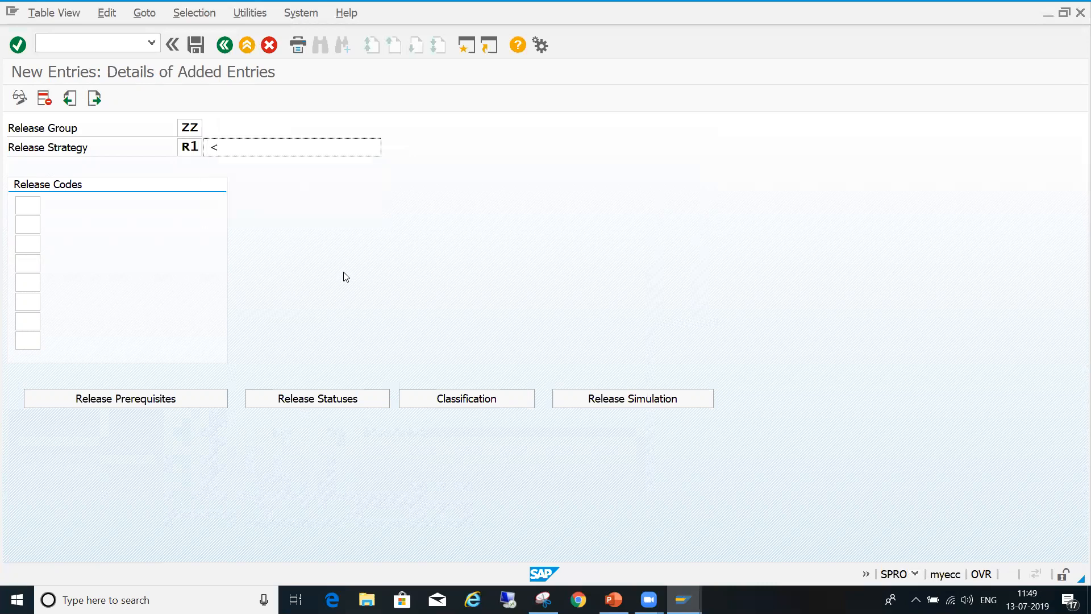
key(BackSpace)
key(BackSpace)
text(<)
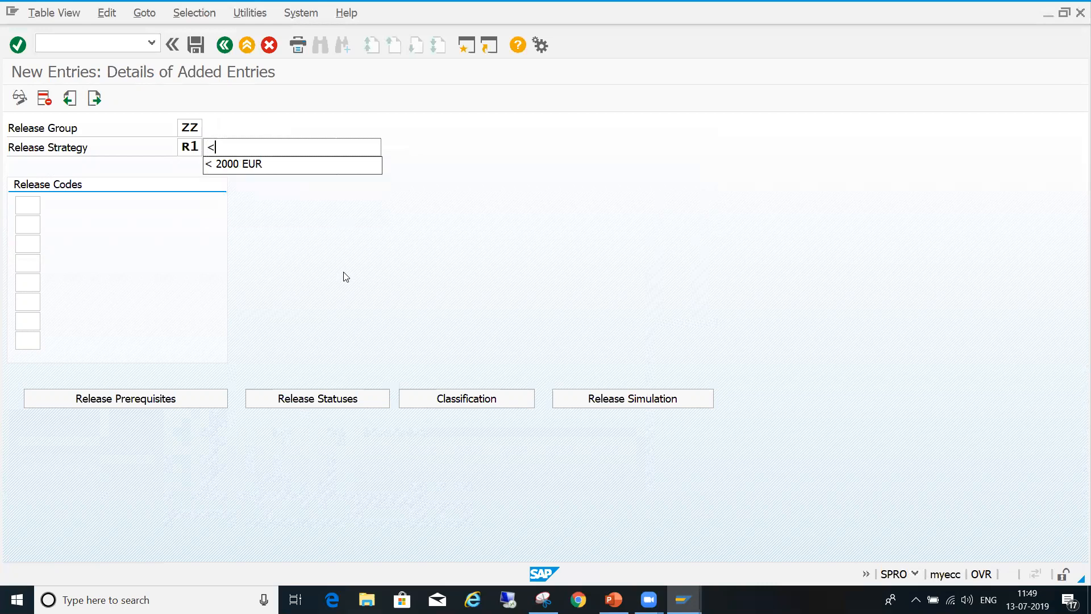
key(Down)
key(Return)
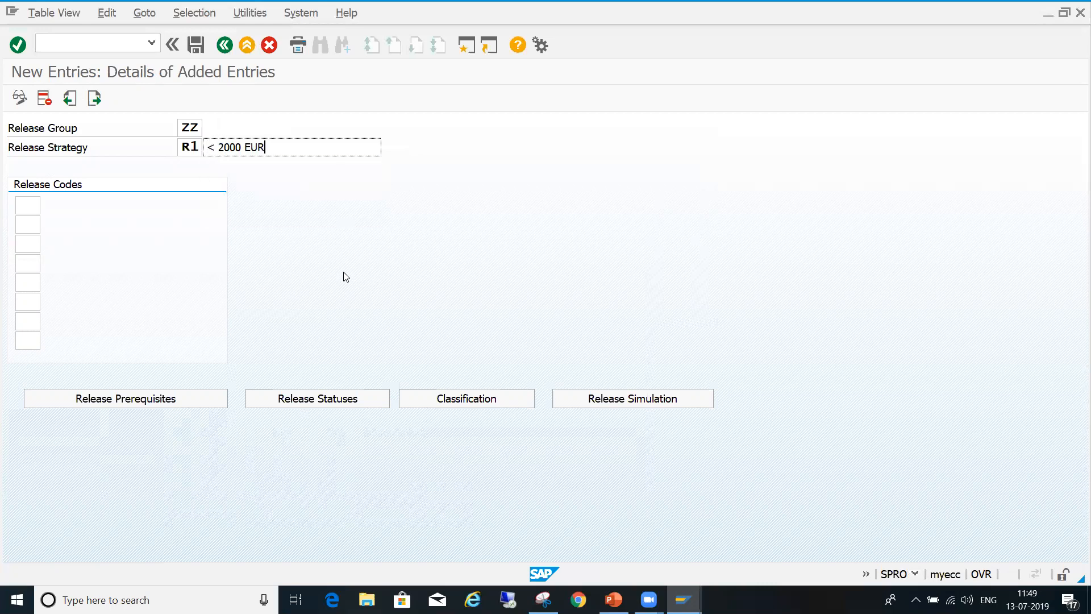
- Assign release code L1 to strategy R1 and open its release prerequisites
click(21, 208)
text(L)
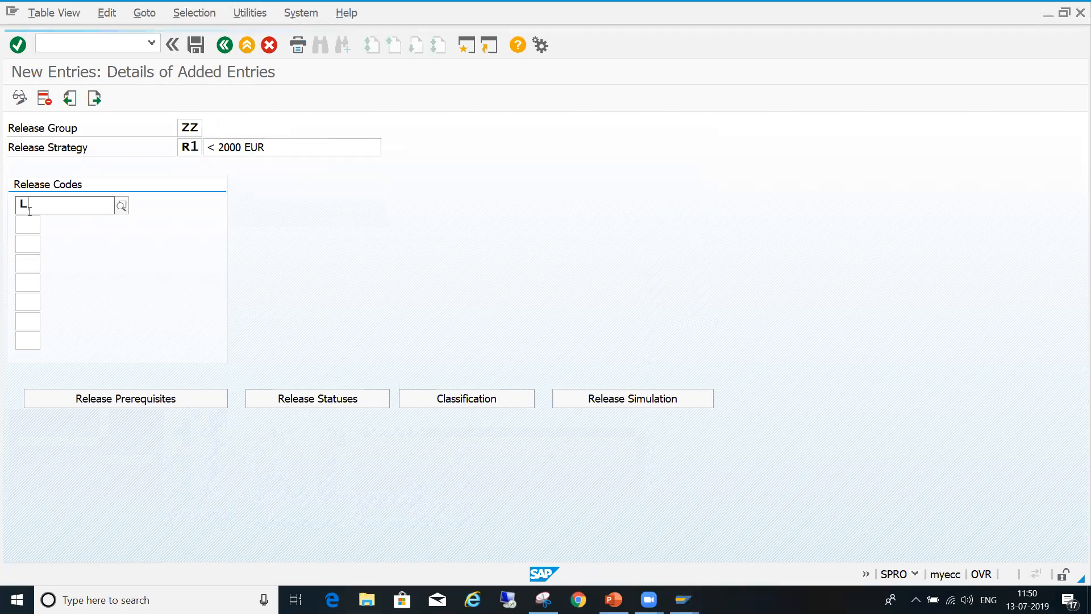
key(Return)
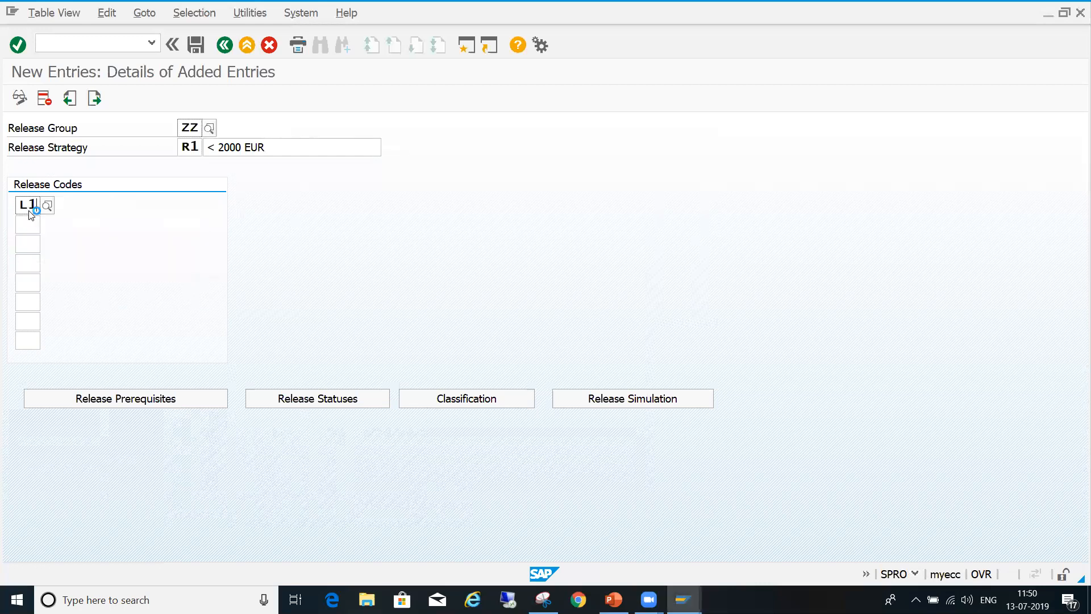
key(Return)
click(124, 401)
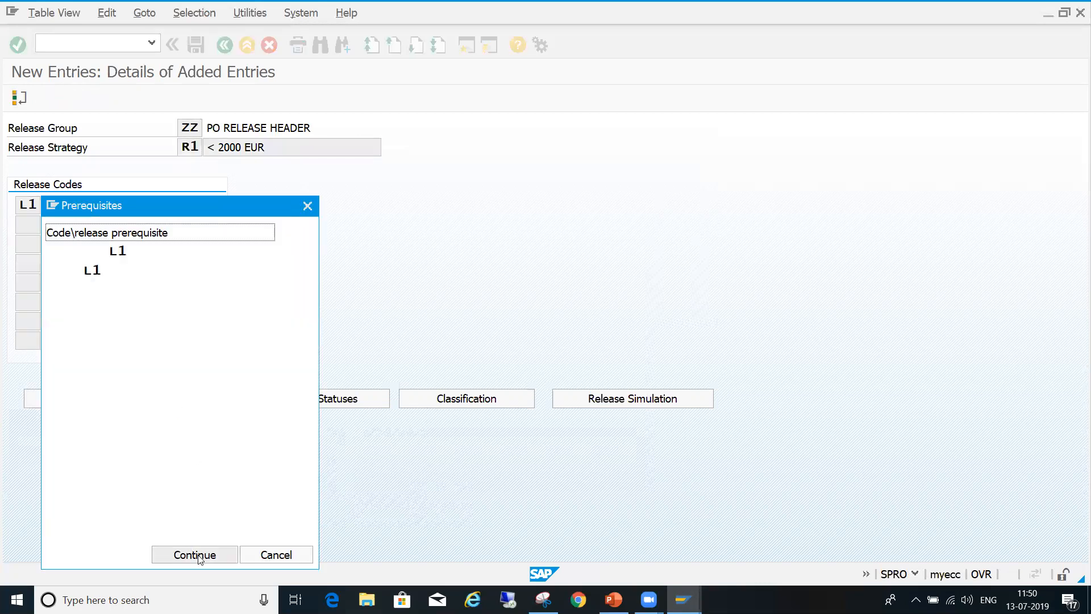
- Accept strategy R1's release prerequisites and its proposed release statuses, and save the strategy under the proposed customizing request
click(197, 556)
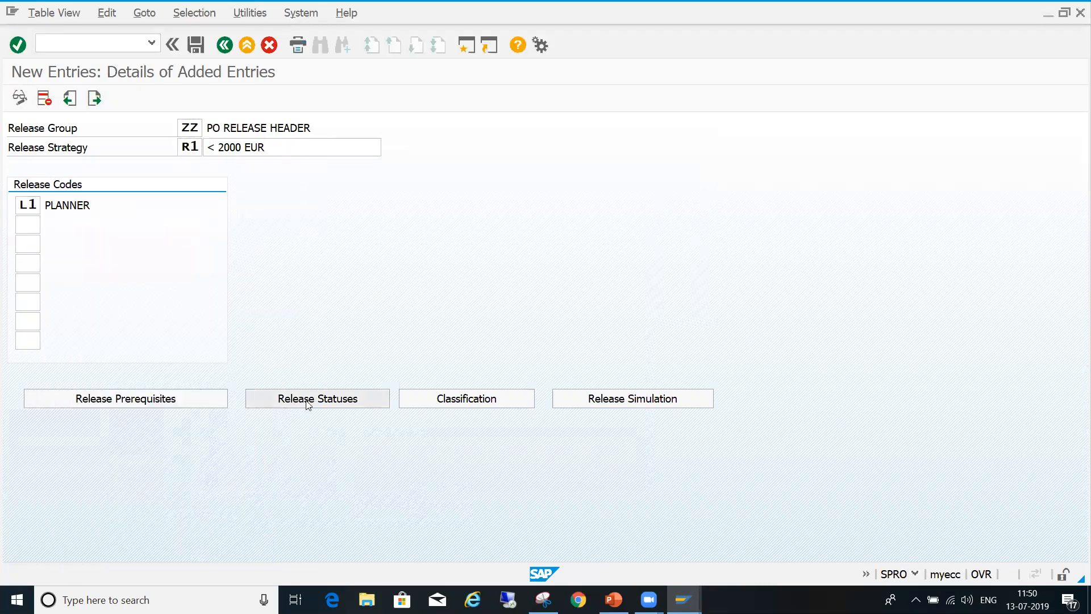
click(307, 402)
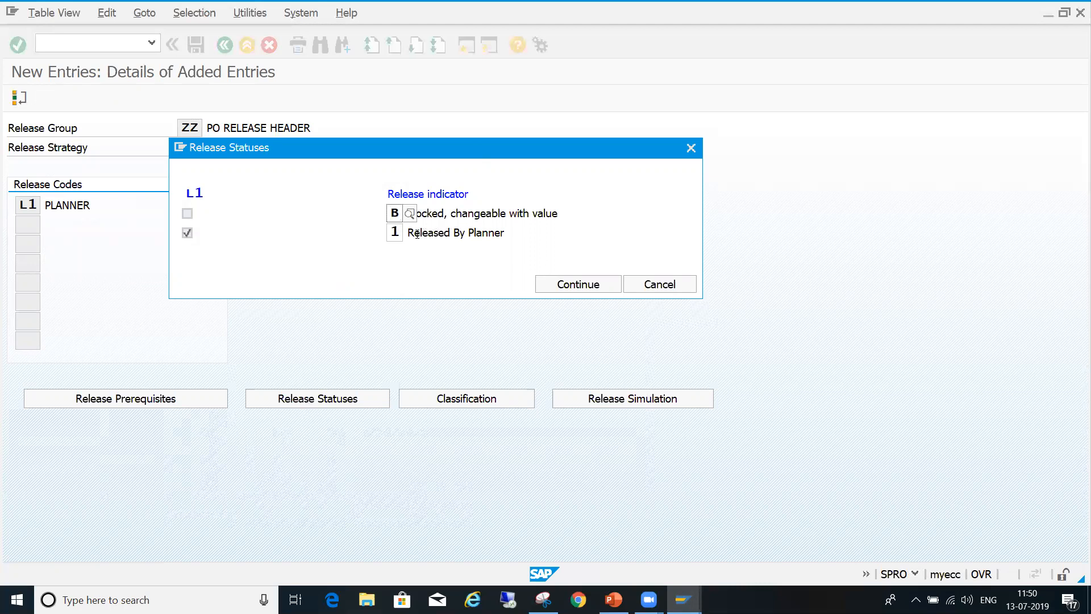
drag(407, 233, 527, 230)
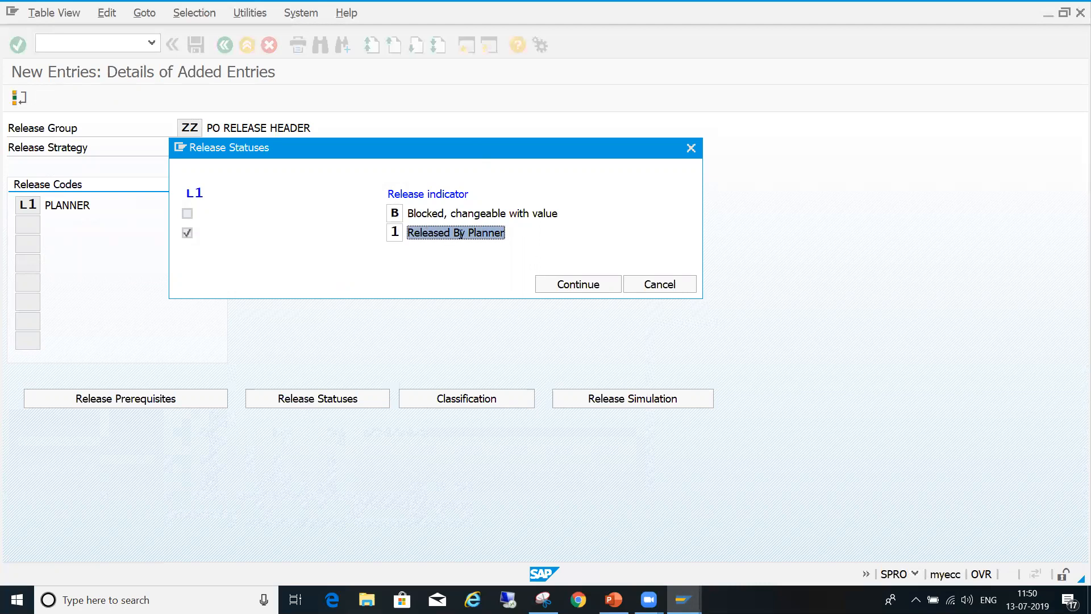
click(399, 215)
click(477, 213)
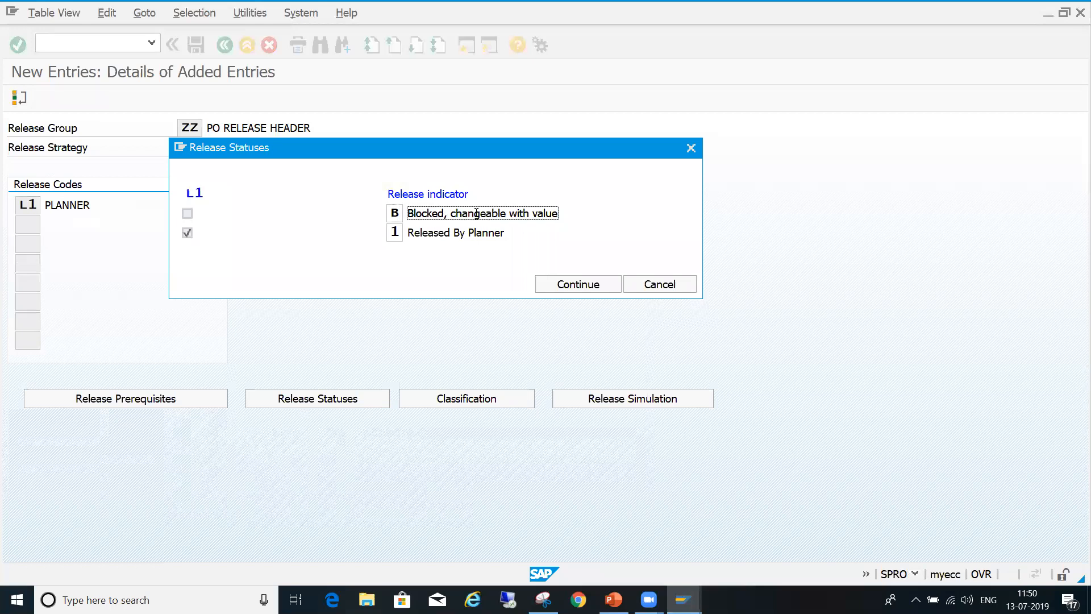
click(564, 283)
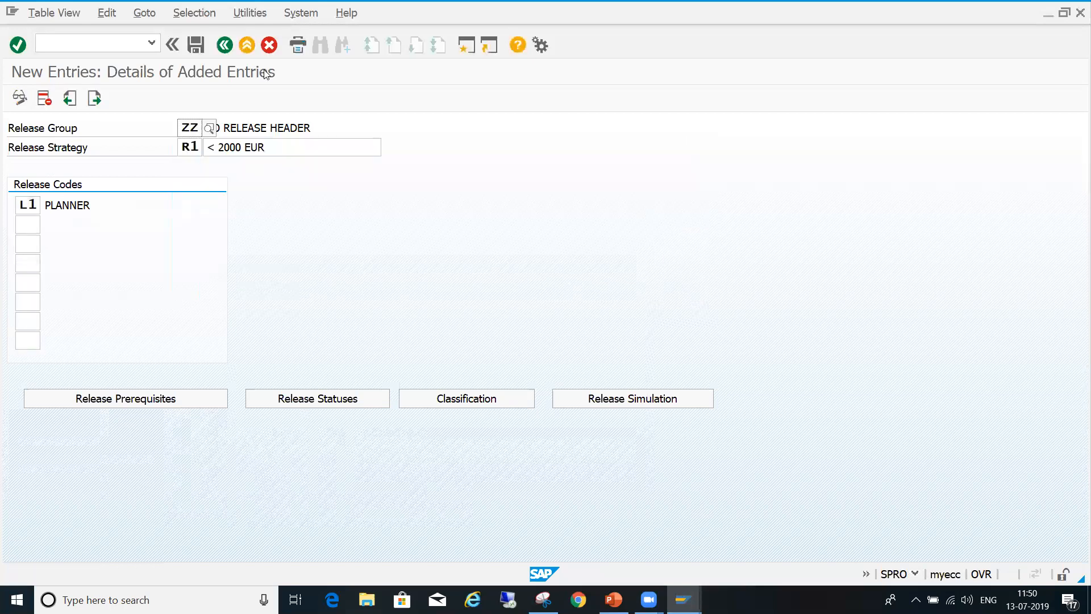
click(209, 46)
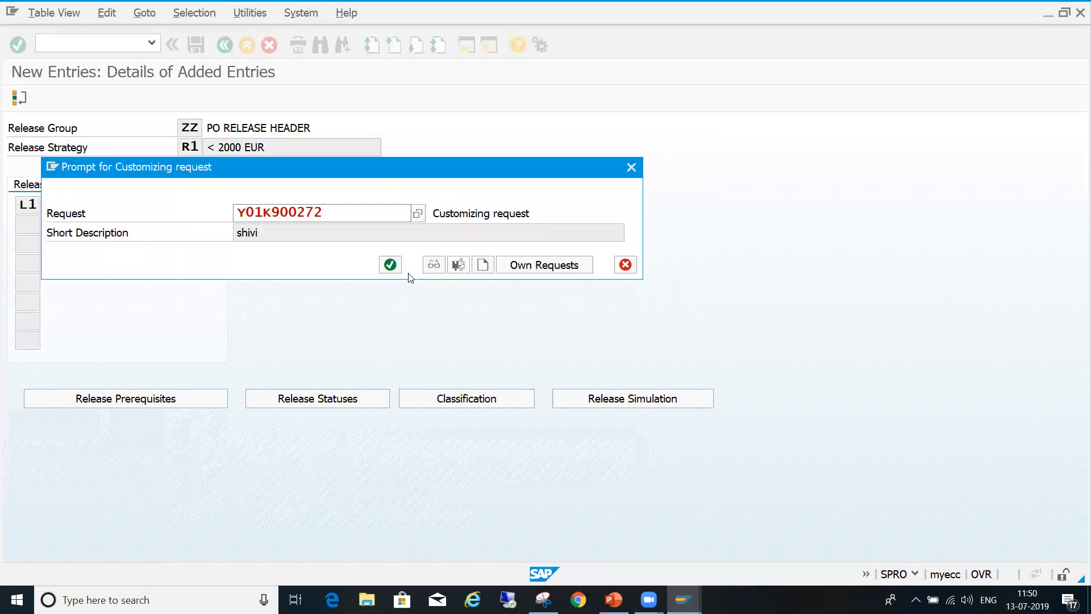
click(390, 264)
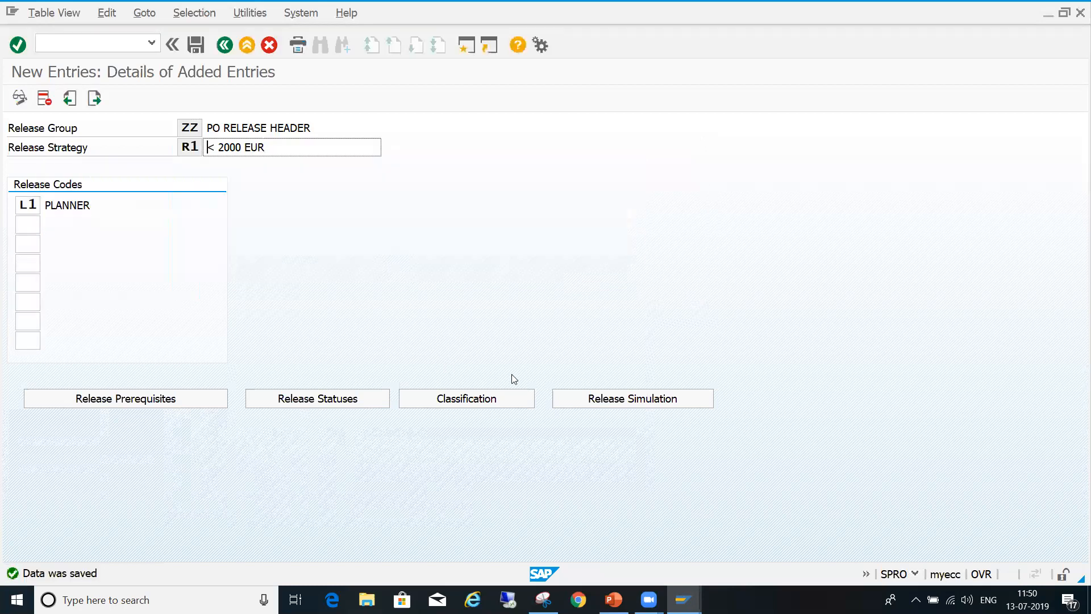
- Simulate the release of strategy R1 with code L1, and close the simulation
click(615, 402)
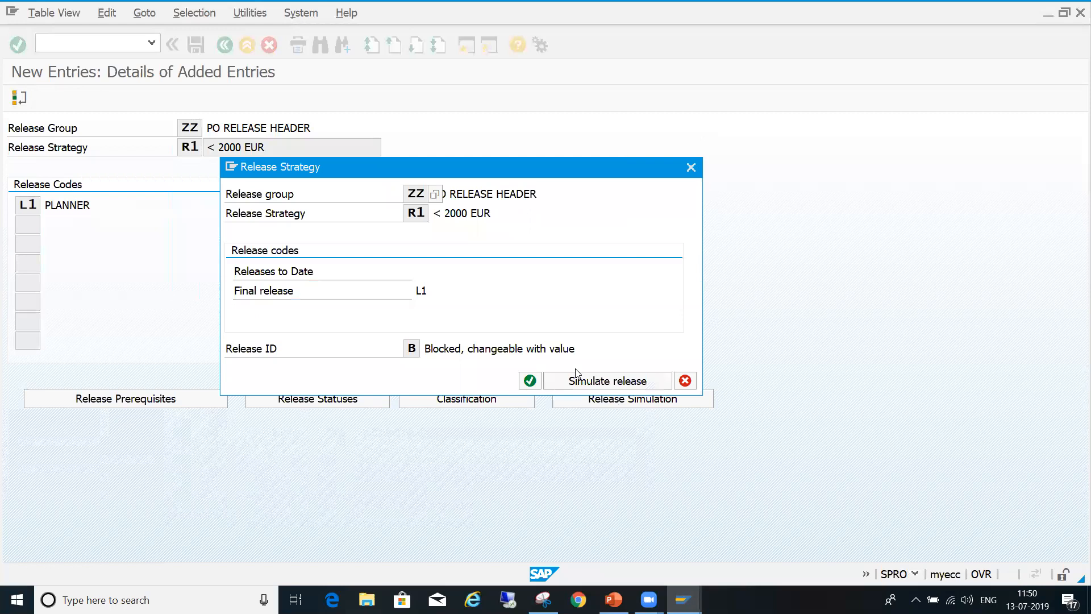
click(616, 381)
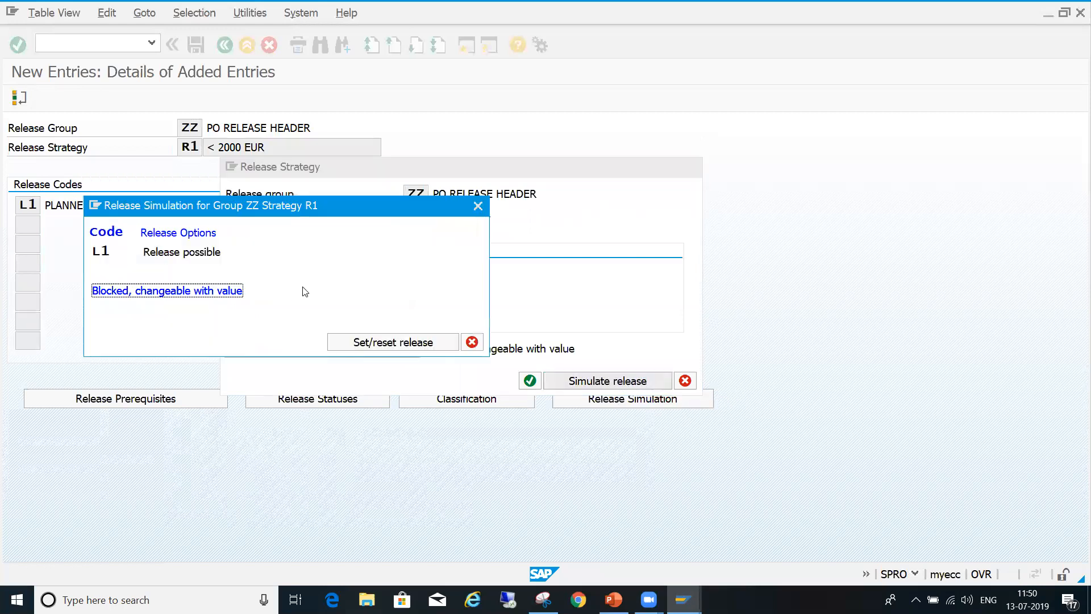
double_click(204, 251)
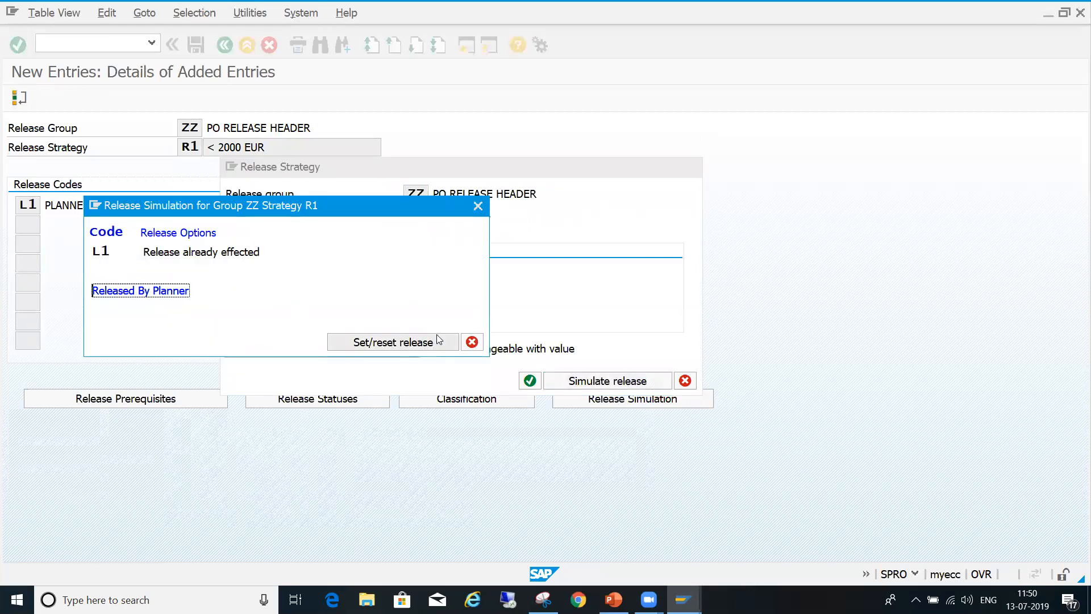
click(472, 342)
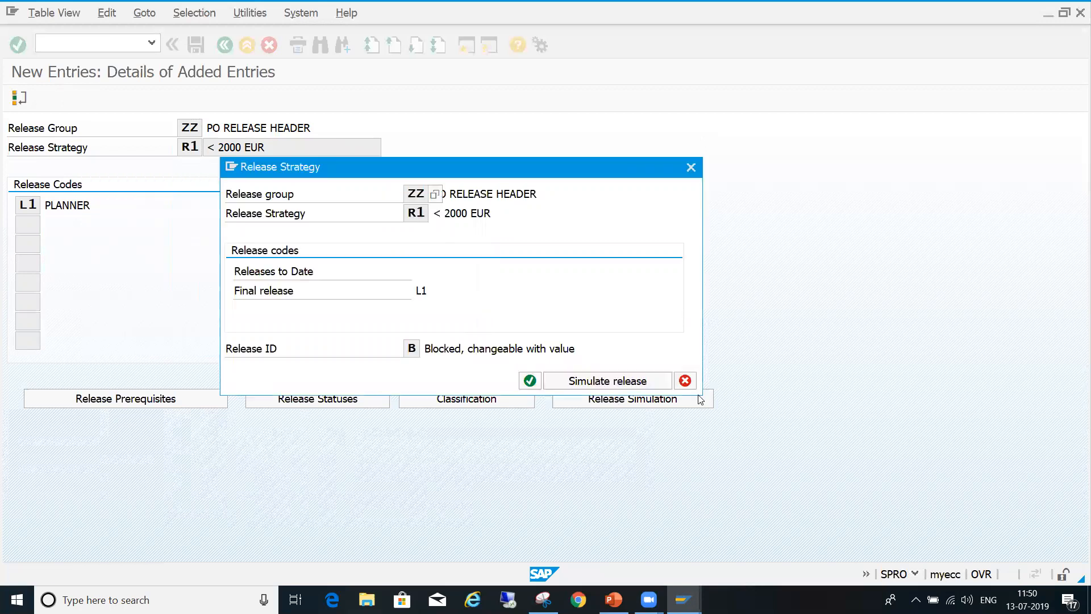
click(685, 380)
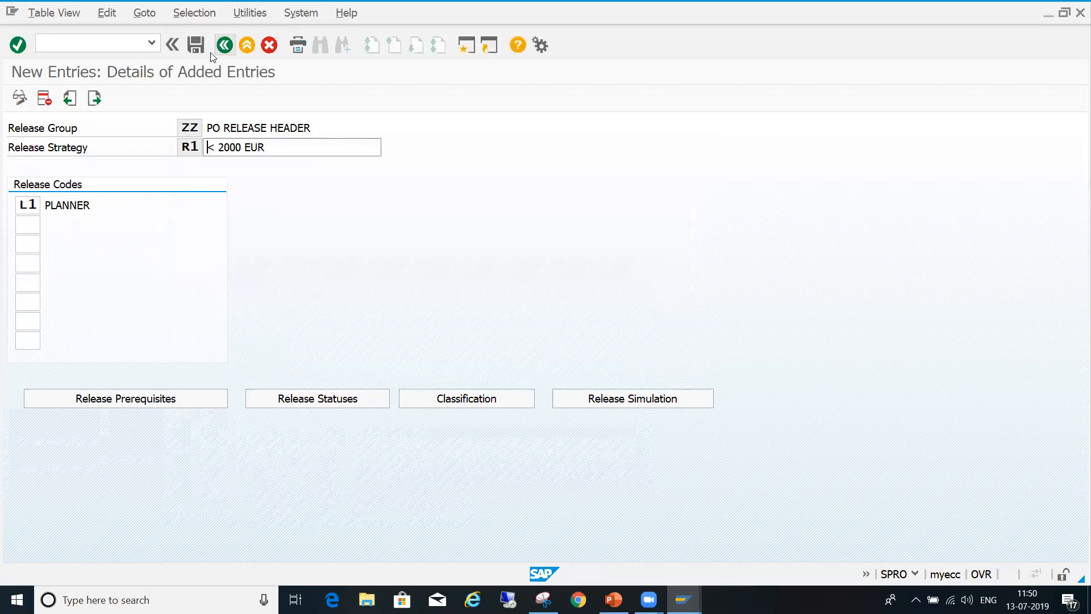
- Start a new entry in release group ZZ for strategy R2 with the description "2000 - 10000 EUR"
click(230, 50)
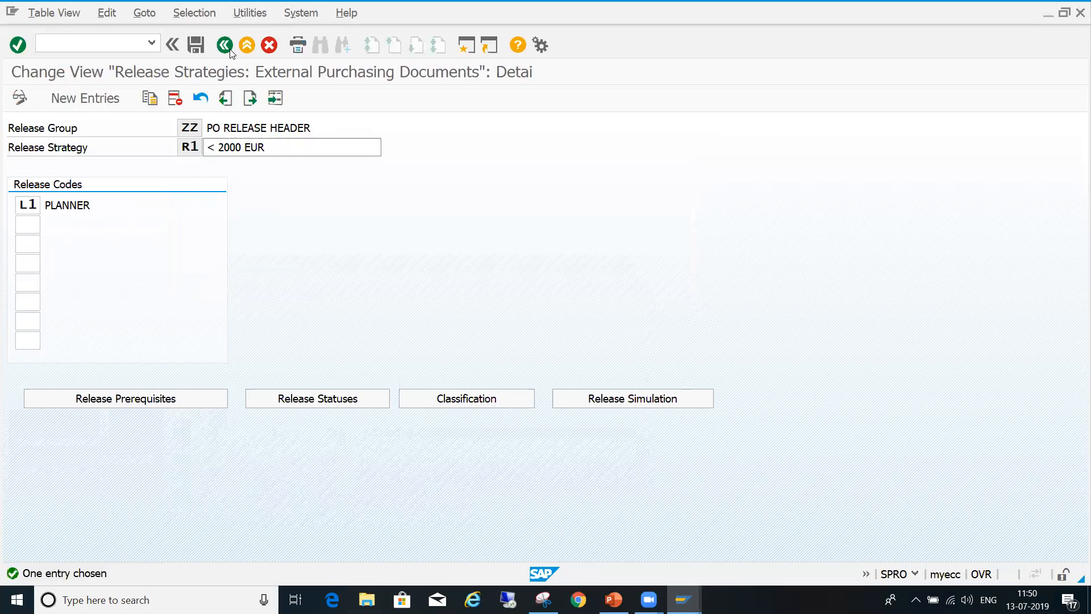
click(81, 99)
key(Down)
key(Return)
key(Tab)
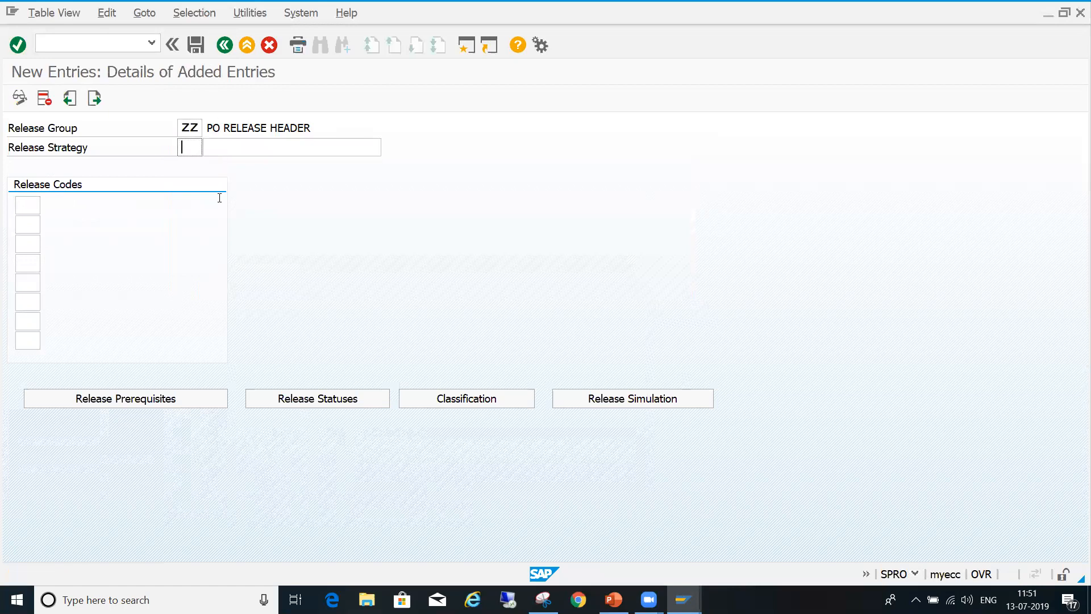
text(R2)
key(Tab)
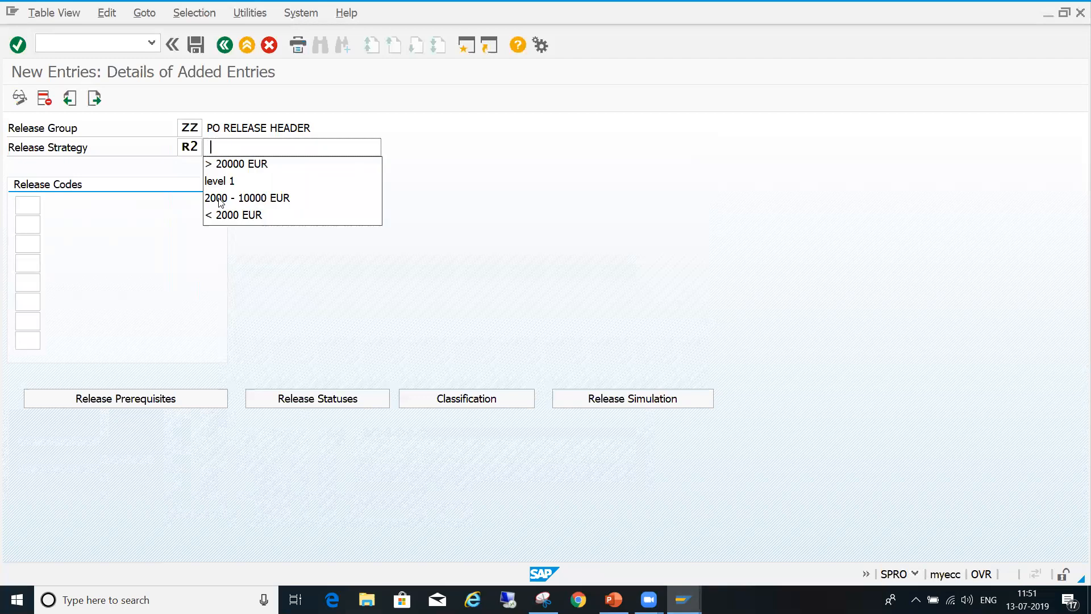
click(263, 202)
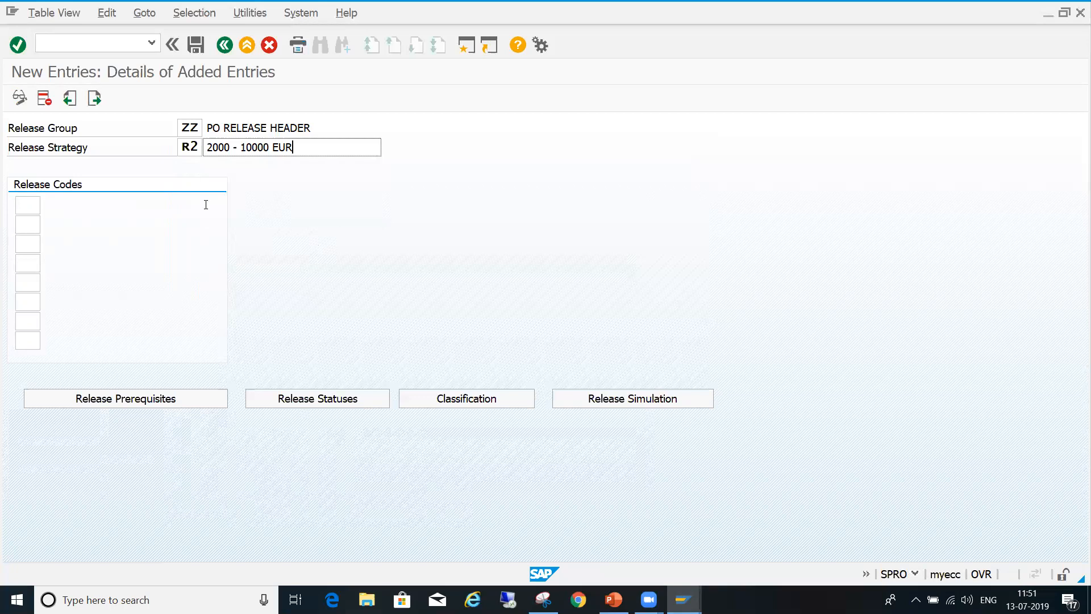
- Assign release codes L1 and L2 to strategy R2
click(35, 204)
text(l)
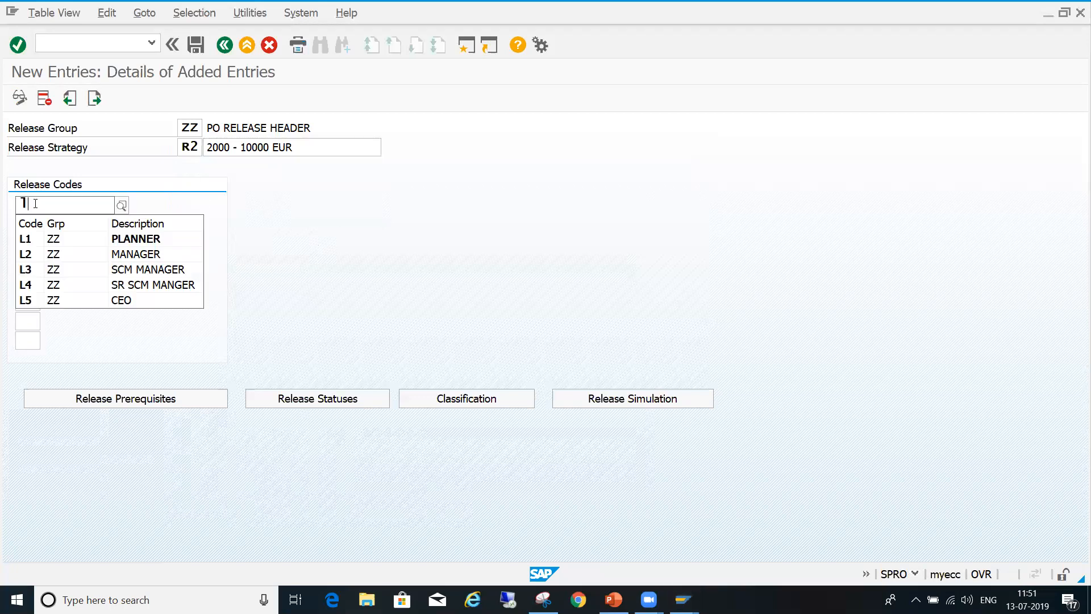
key(Return)
key(Tab)
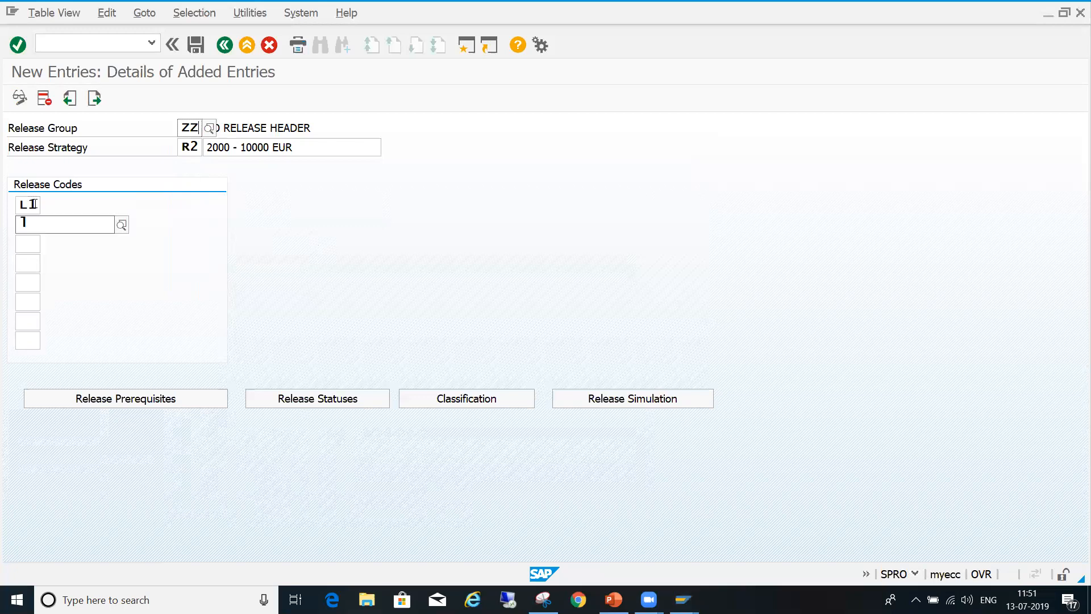
text(l)
key(Down)
key(Down)
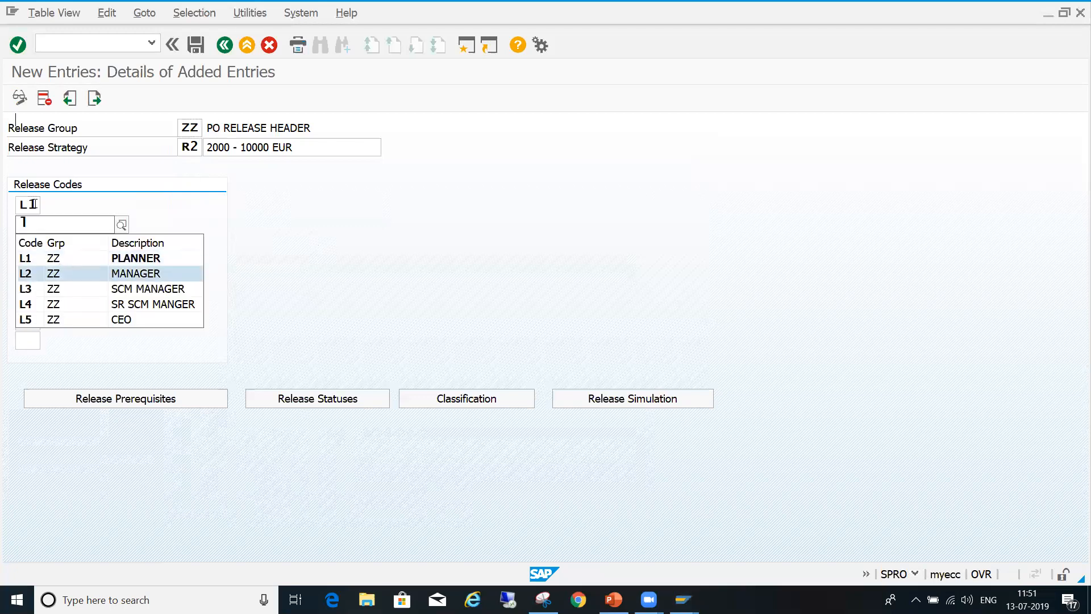
key(Return)
key(Return)
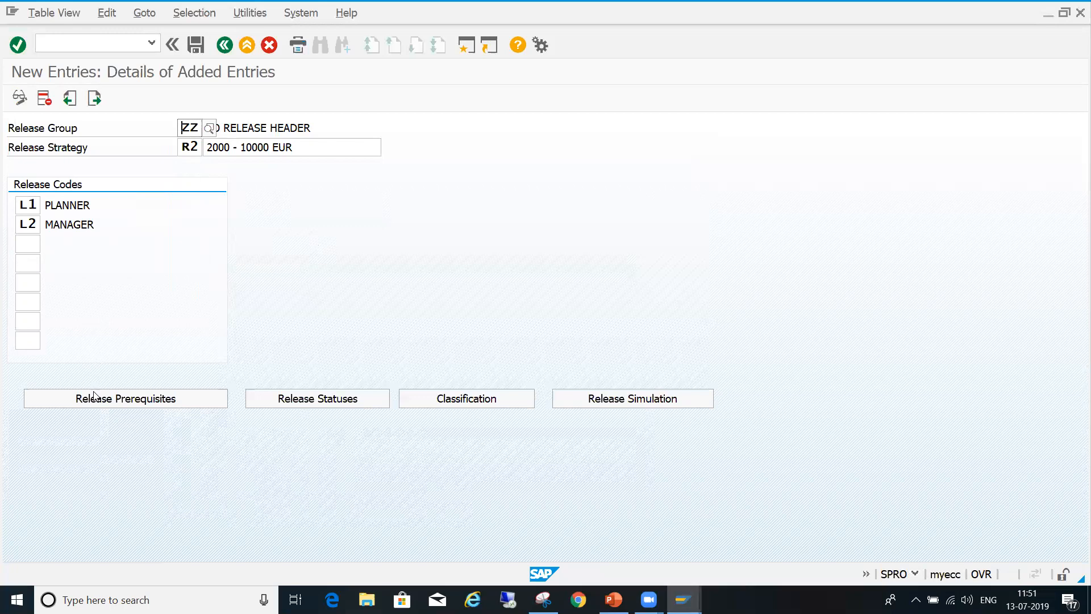
- Make the L1 release a prerequisite for L2 in strategy R2
click(111, 400)
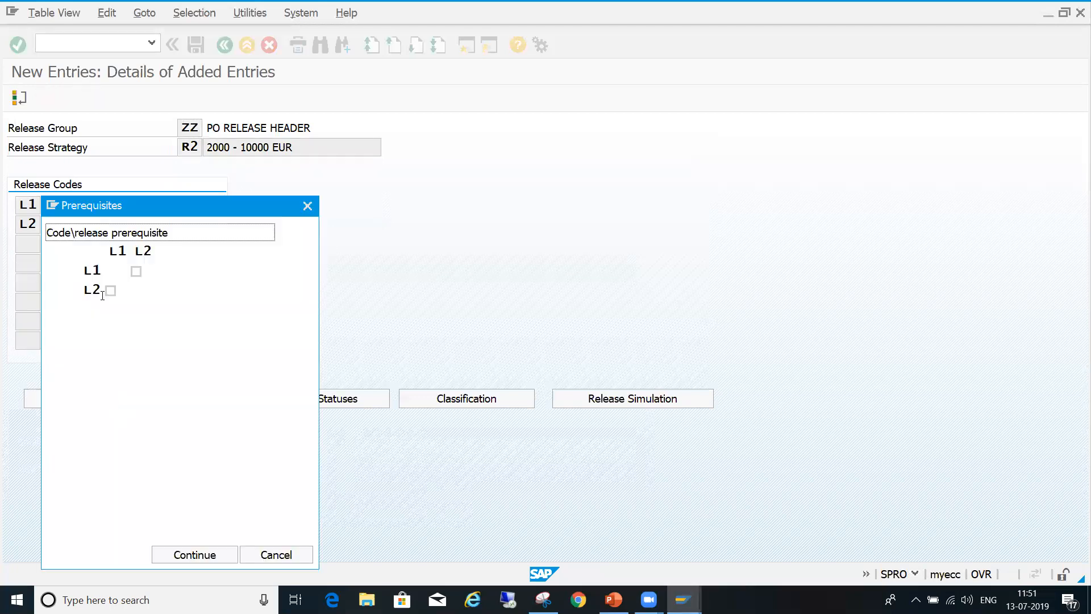
click(112, 291)
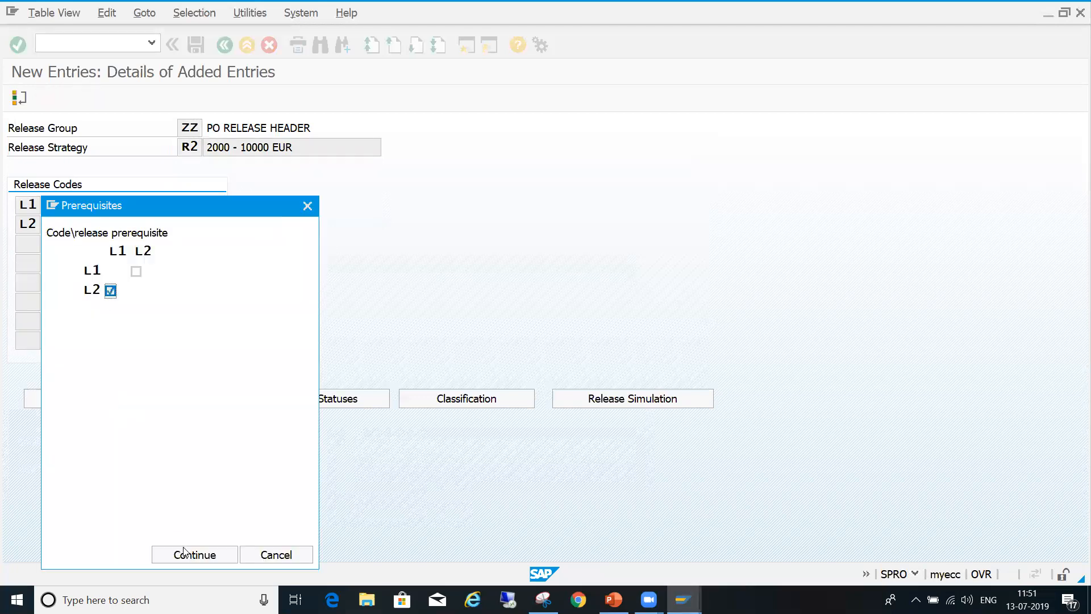
click(192, 562)
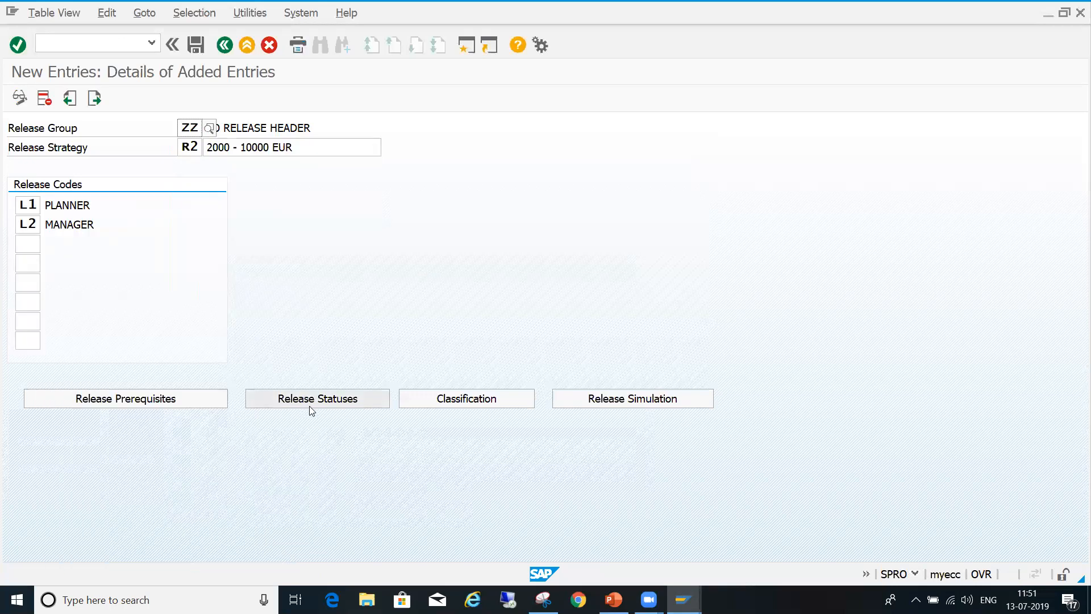
- Set R2's release indicator to 1 for L1 alone and 2 for L1 with L2, and save the strategy
click(326, 402)
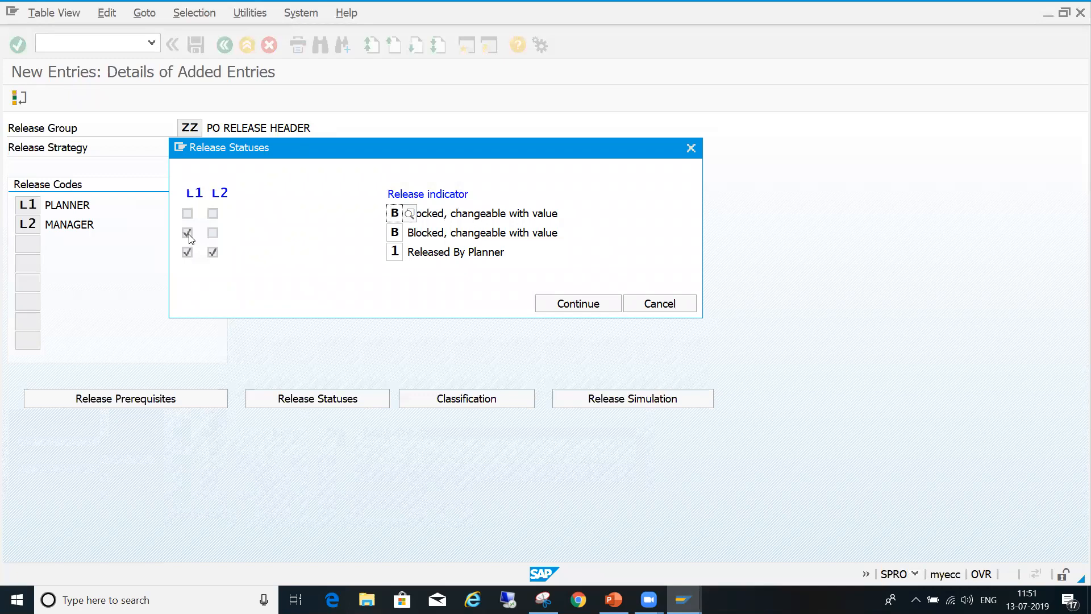
click(400, 233)
click(410, 233)
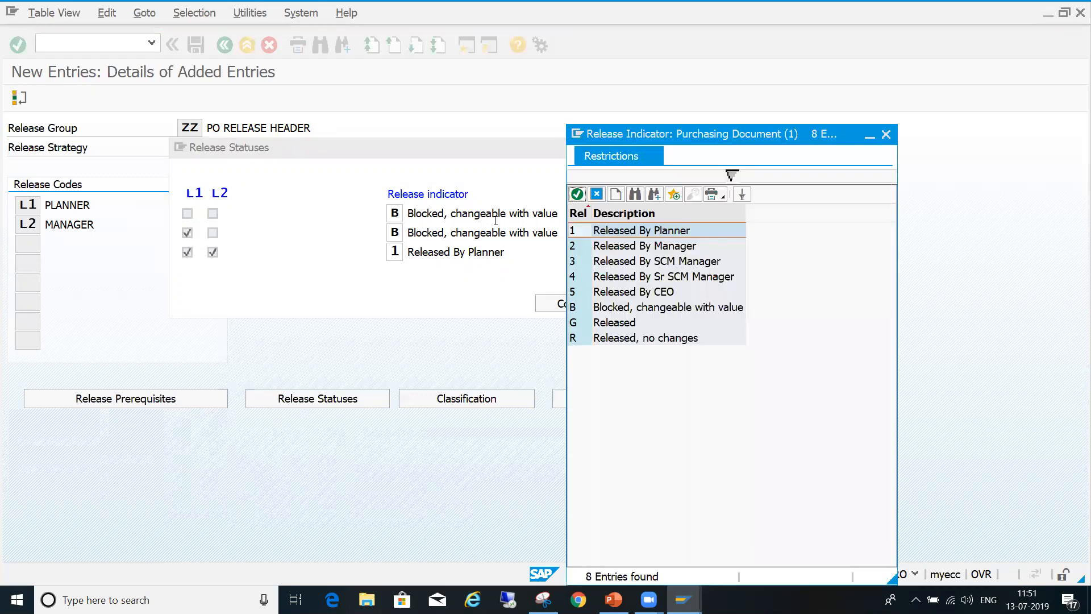
click(668, 236)
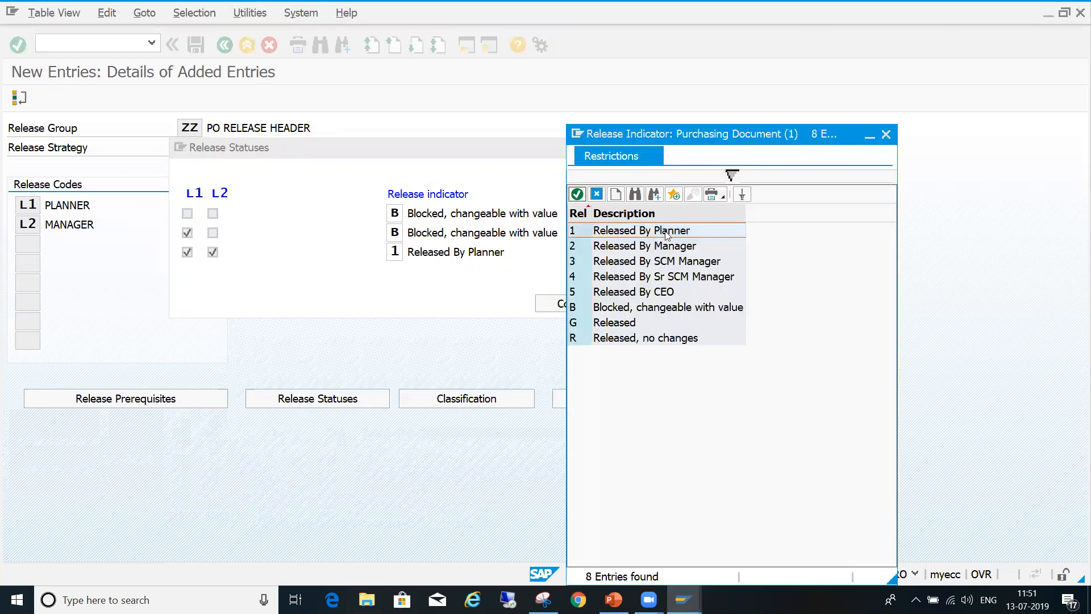
double_click(668, 235)
click(399, 252)
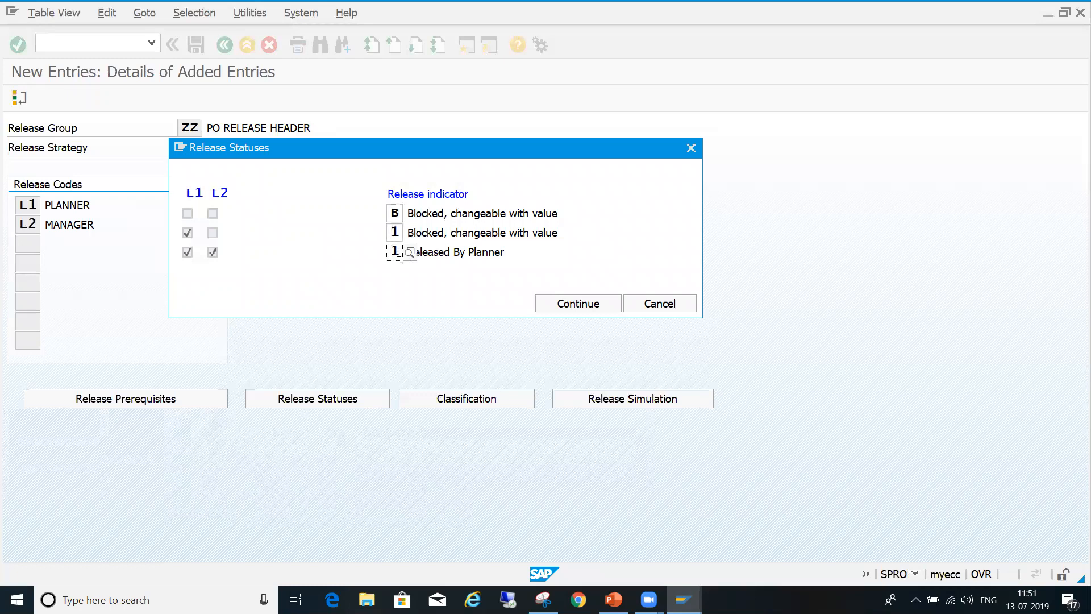
click(409, 252)
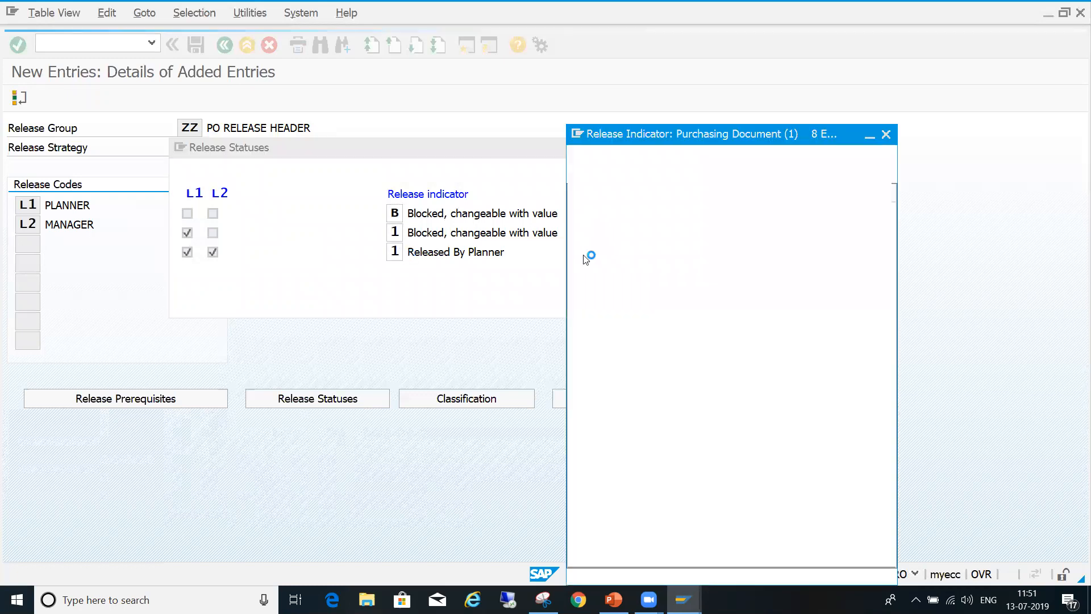
double_click(654, 246)
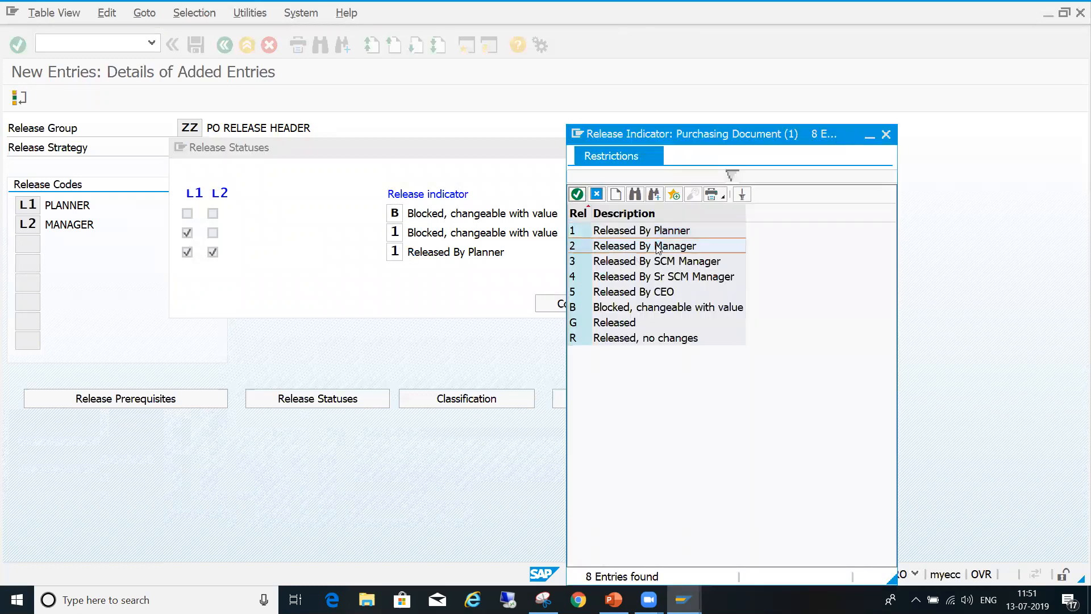
click(479, 255)
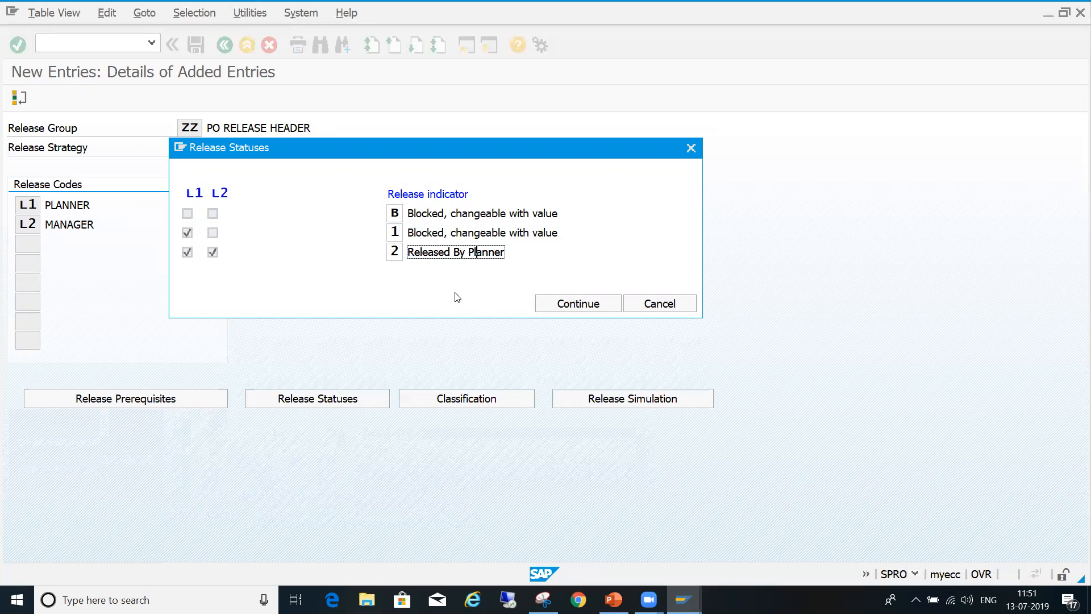
click(551, 306)
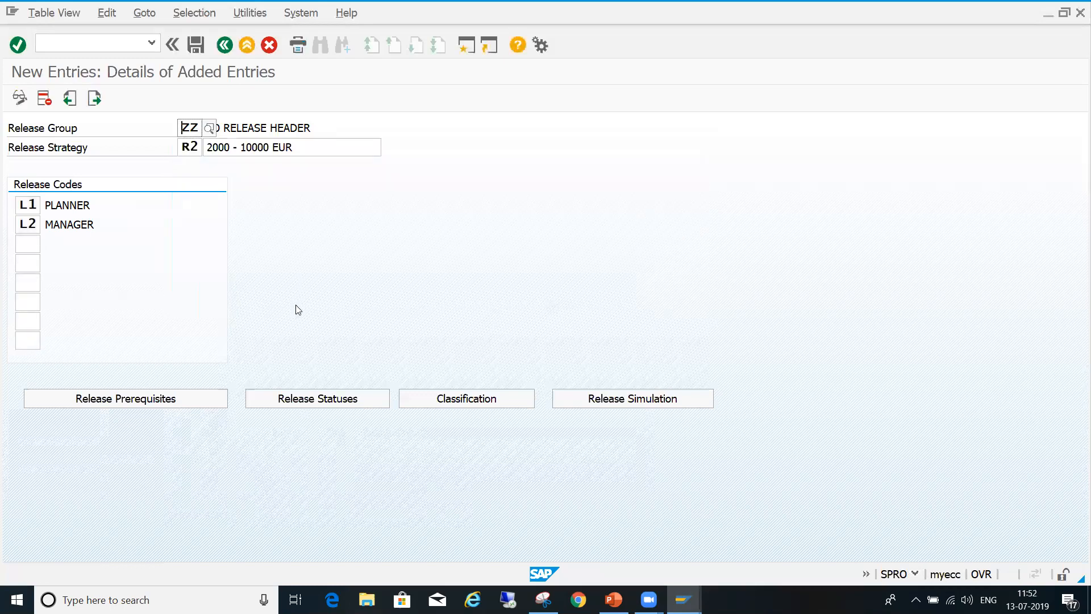
click(195, 45)
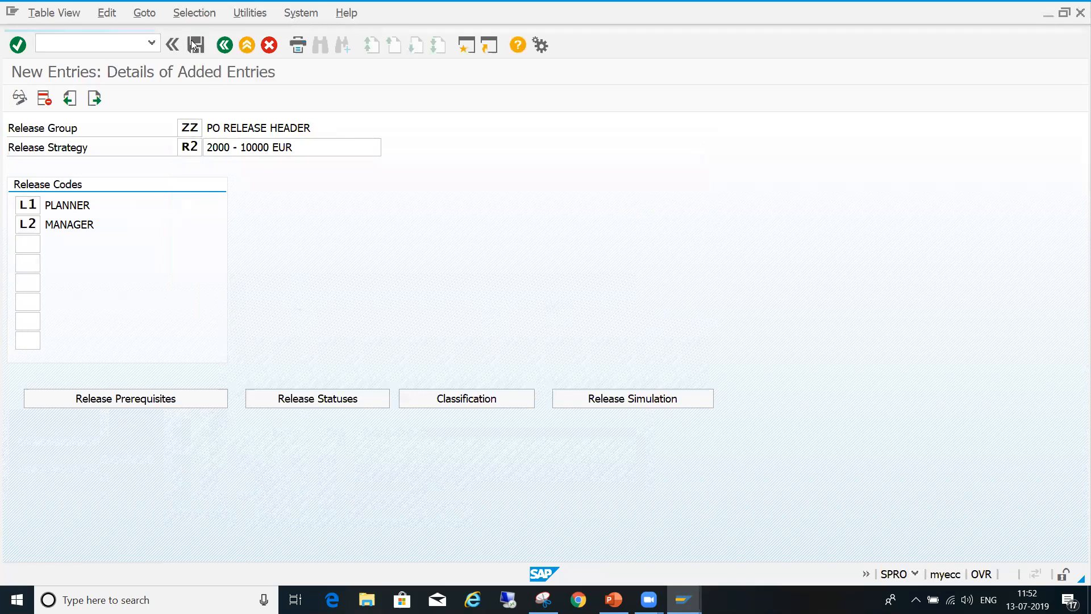
- Simulate the release of strategy R2 with code L1 and then L2, and close the simulation
click(614, 399)
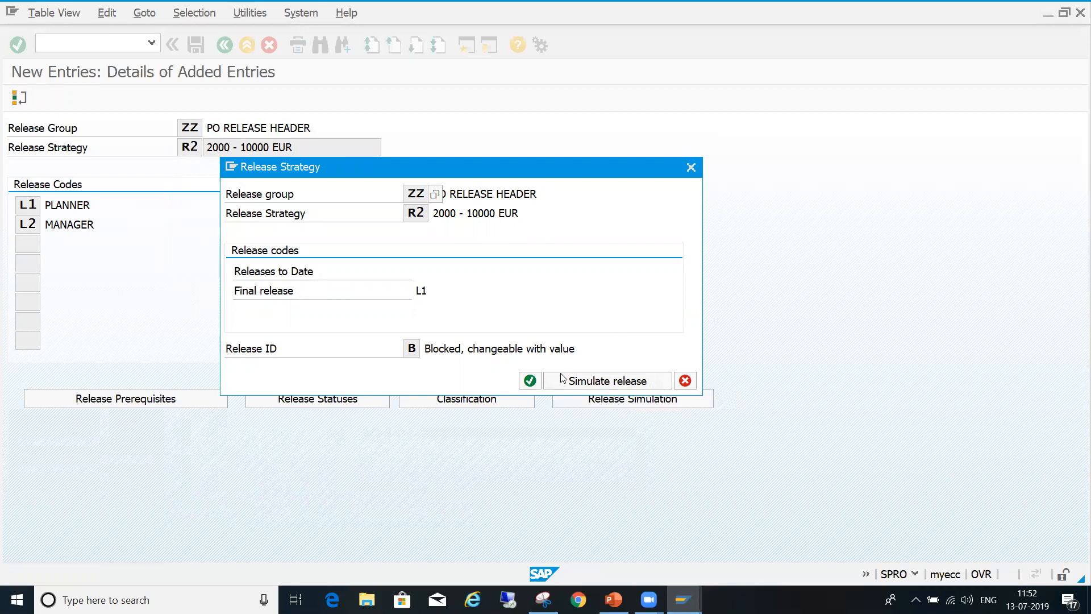
click(631, 385)
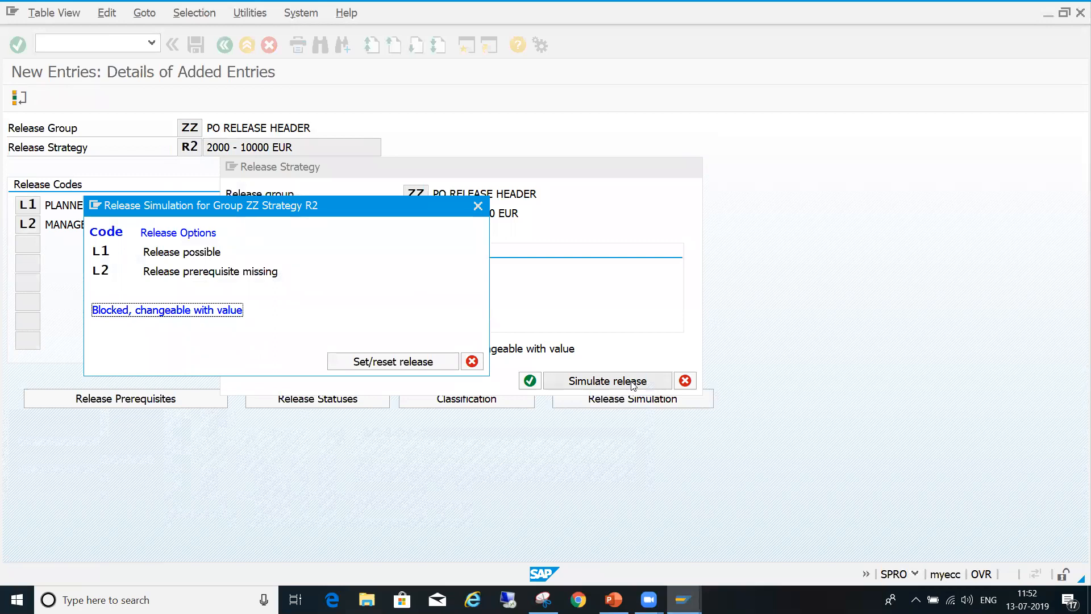
double_click(206, 252)
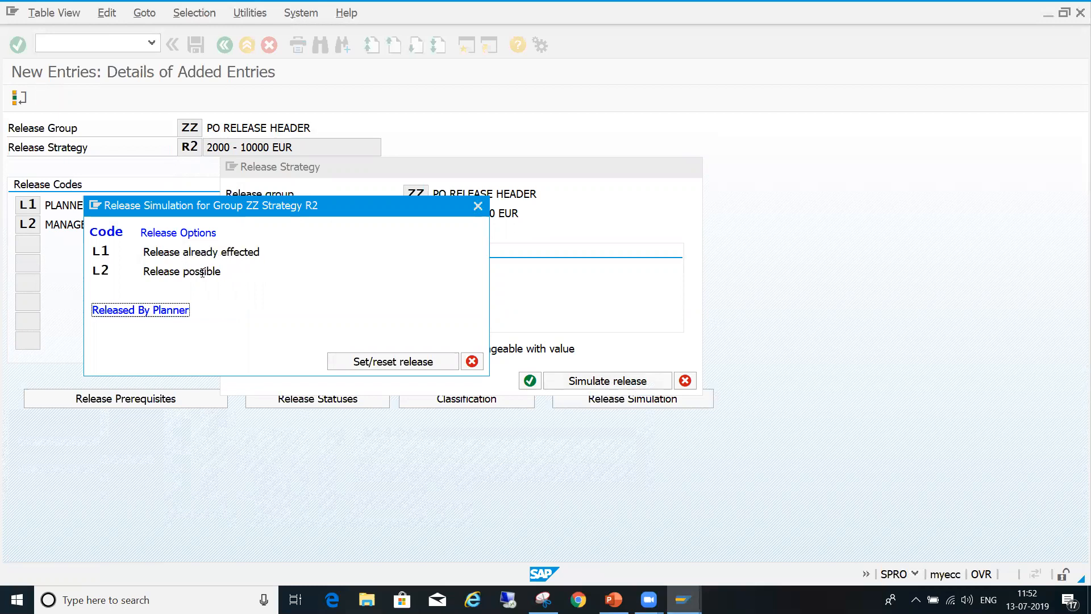
double_click(207, 271)
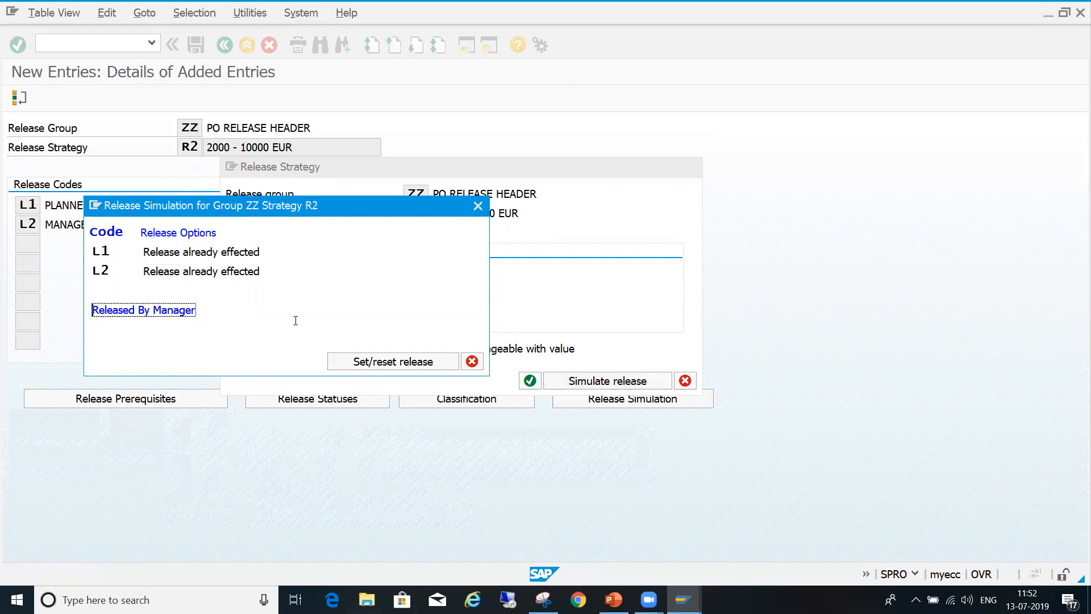
click(472, 363)
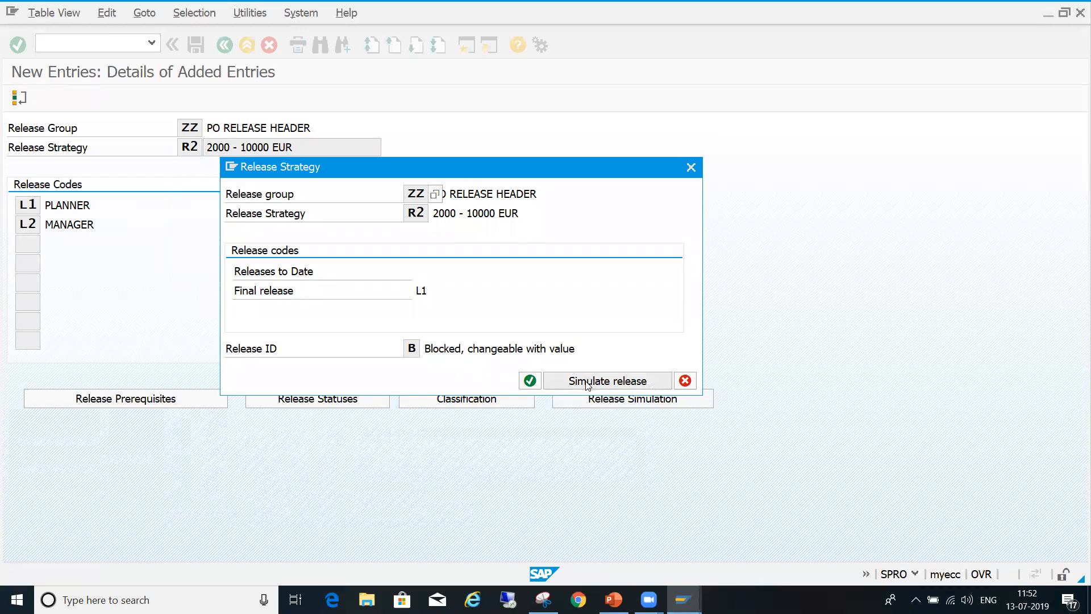
click(532, 381)
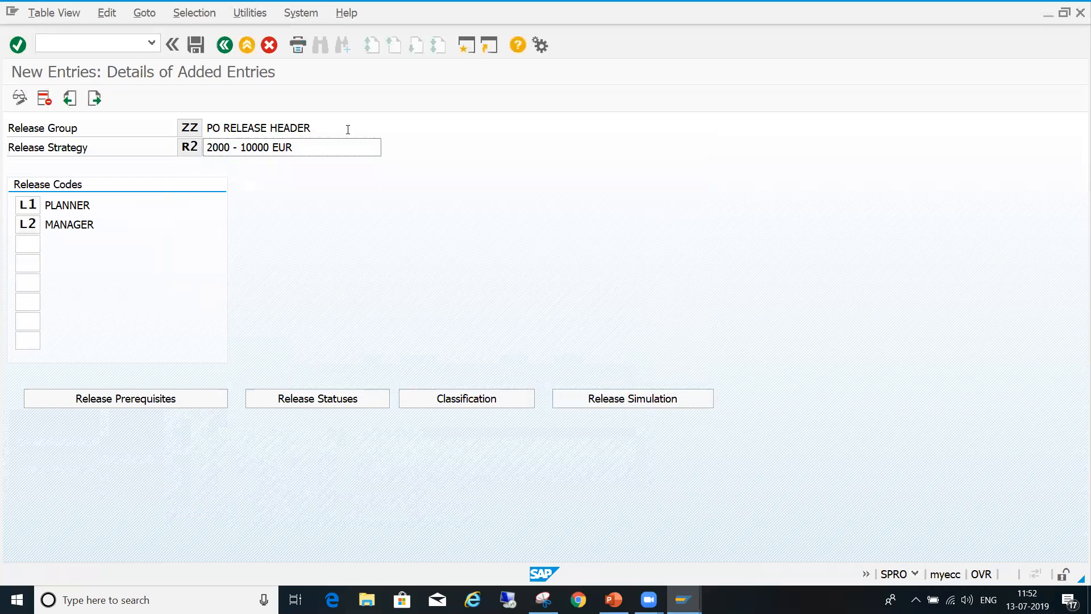
click(198, 45)
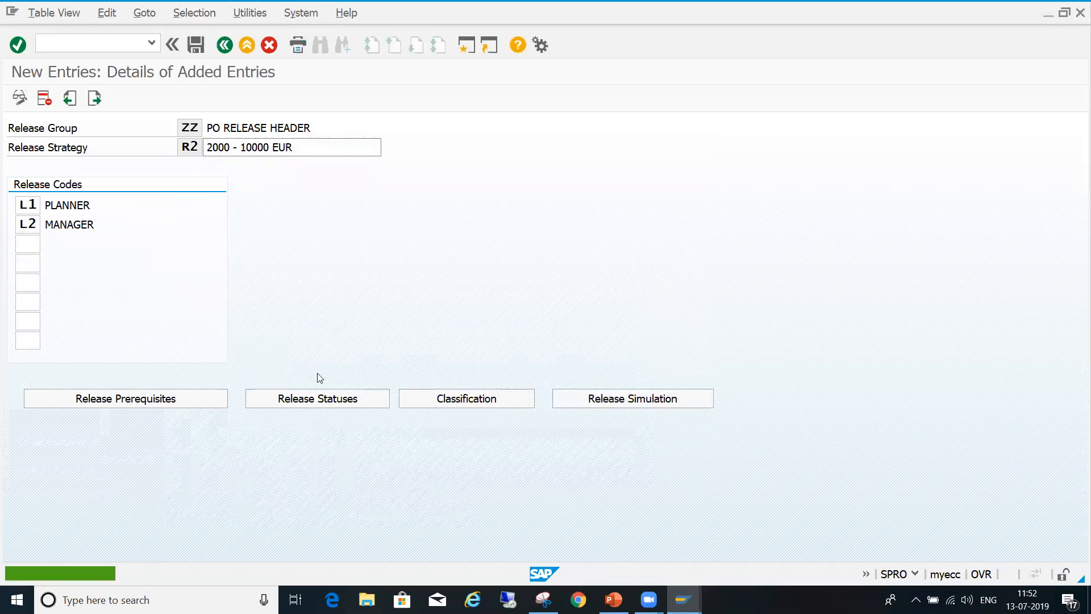
- Review the release prerequisites and release statuses of strategy R2
click(185, 399)
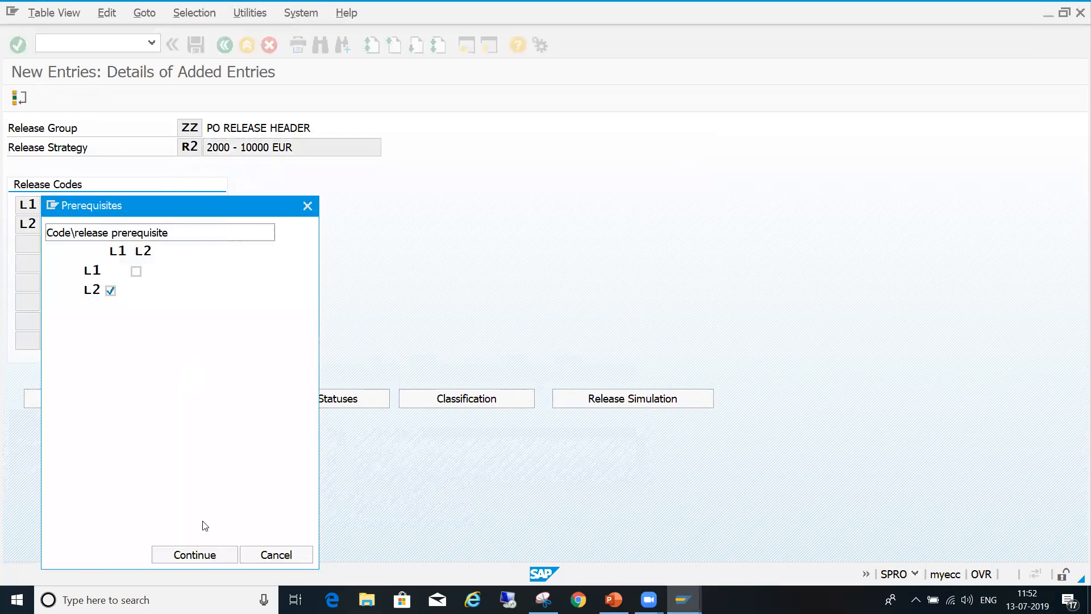
click(201, 555)
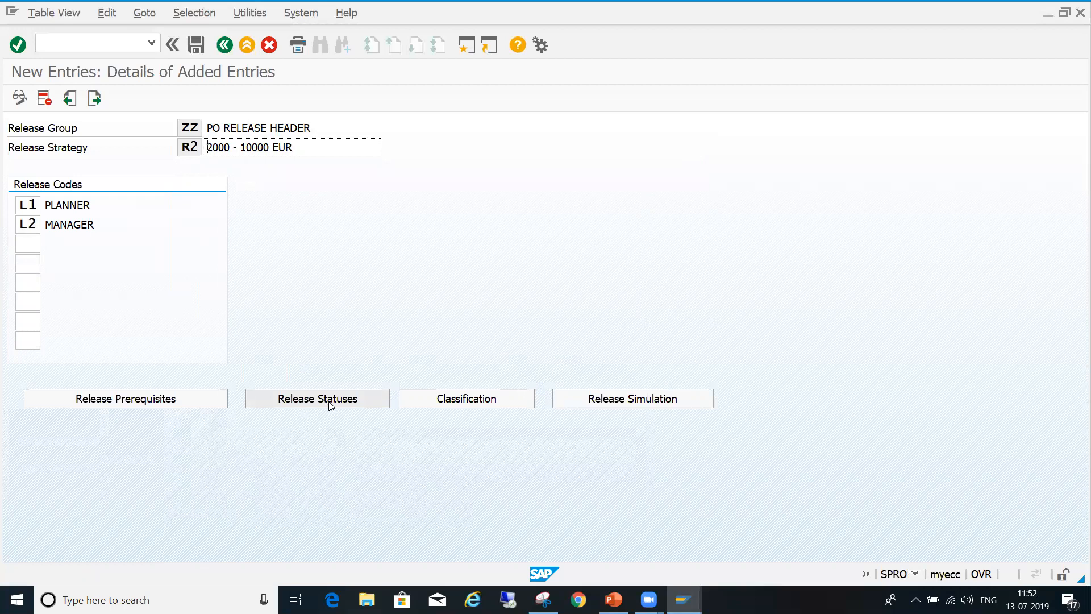
click(326, 404)
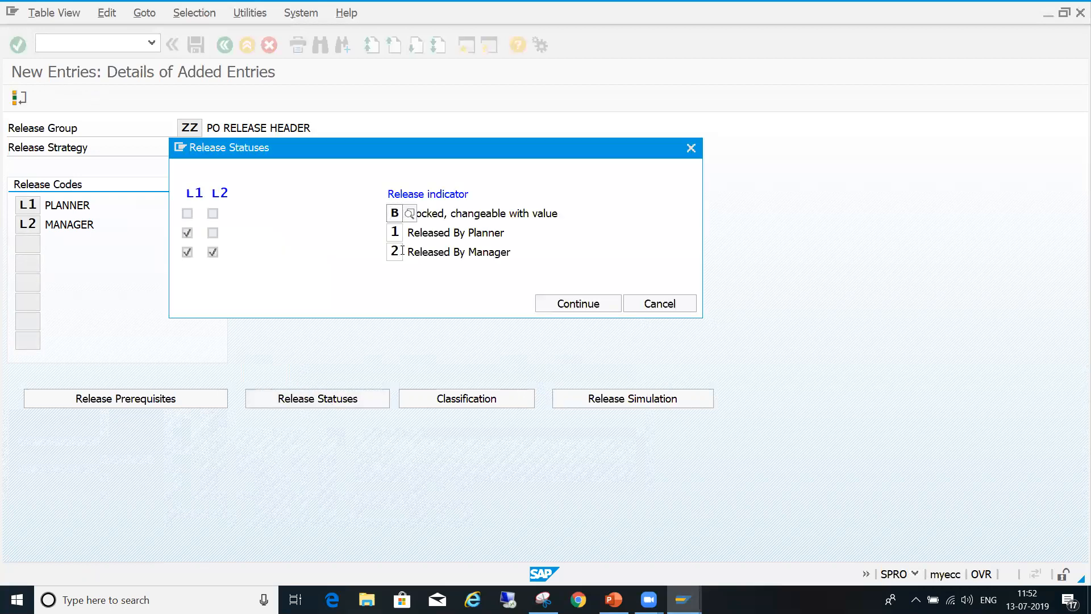
click(562, 303)
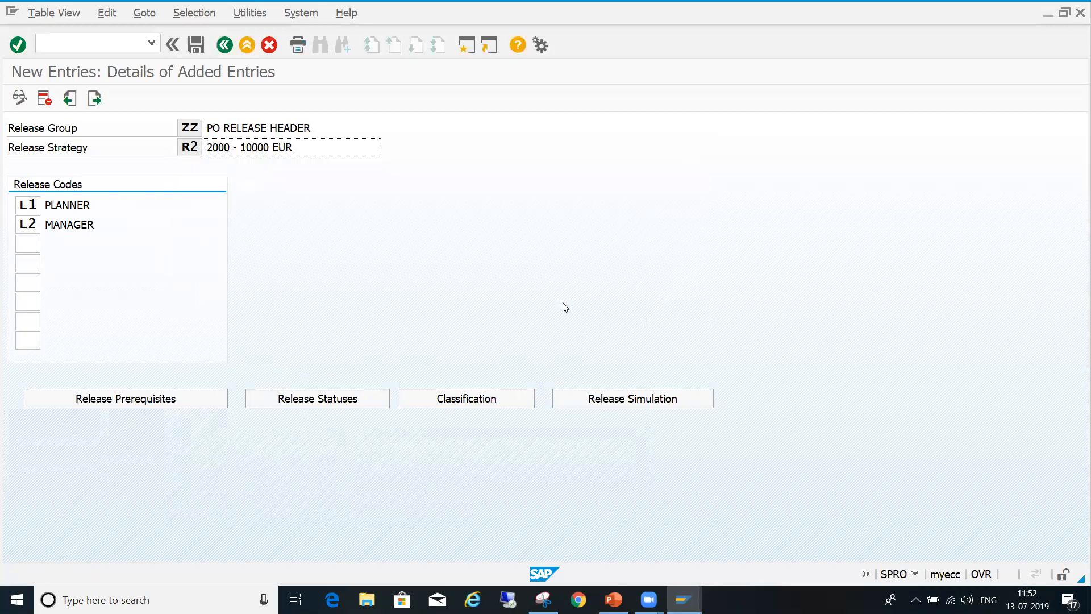
click(195, 45)
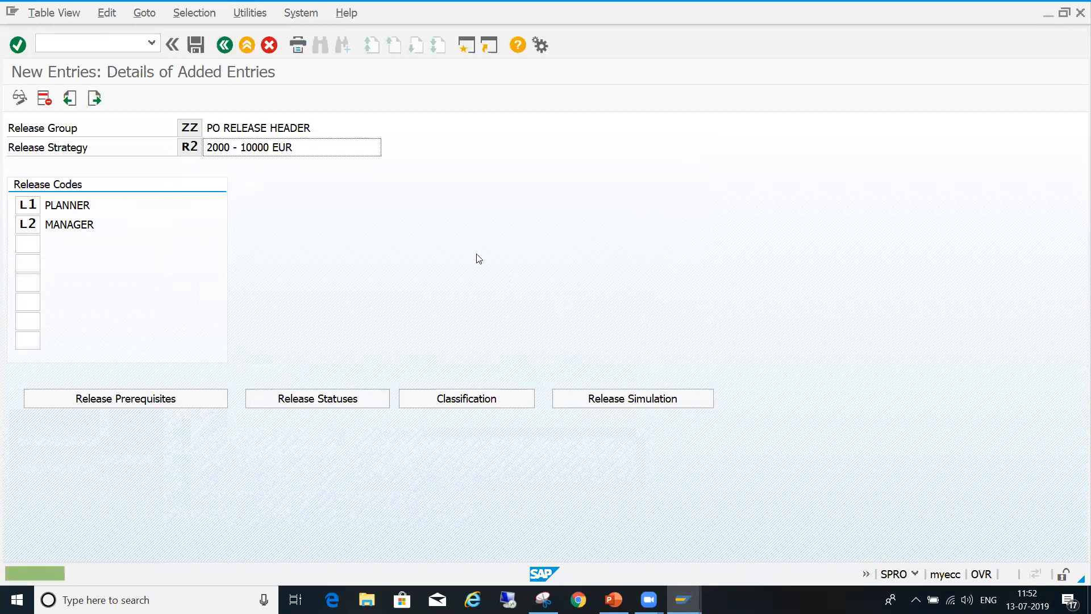
- Check the final release code shown in R2's release simulation overview and close it
click(609, 398)
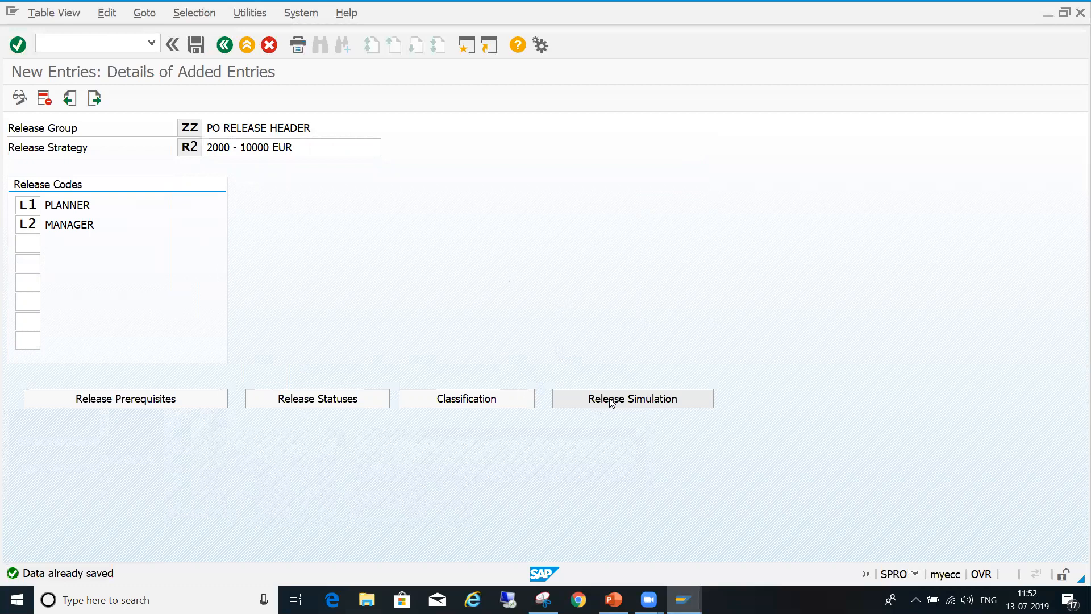
click(449, 291)
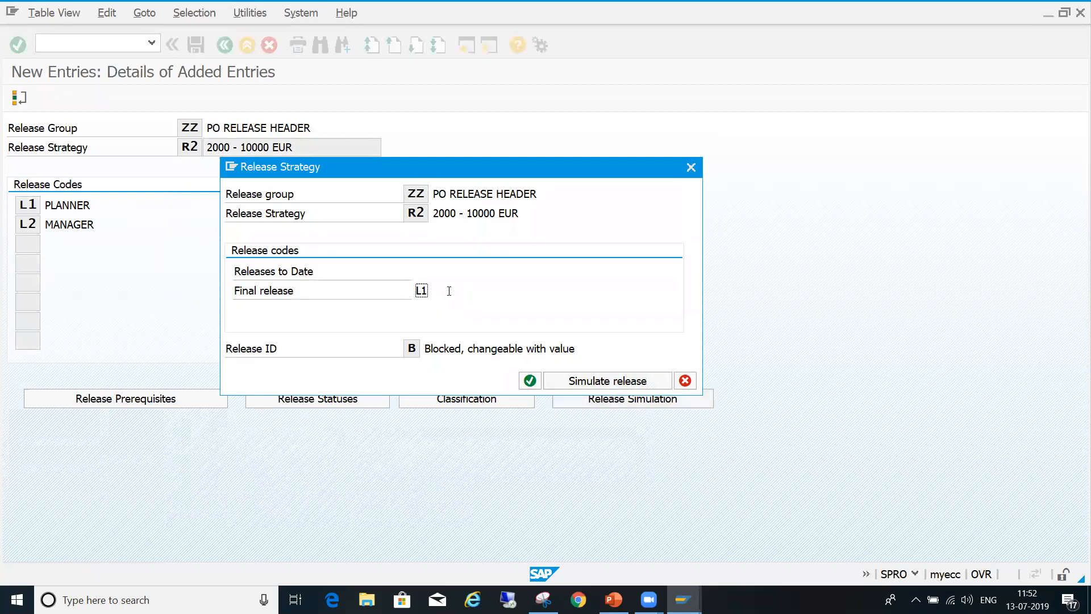
click(685, 381)
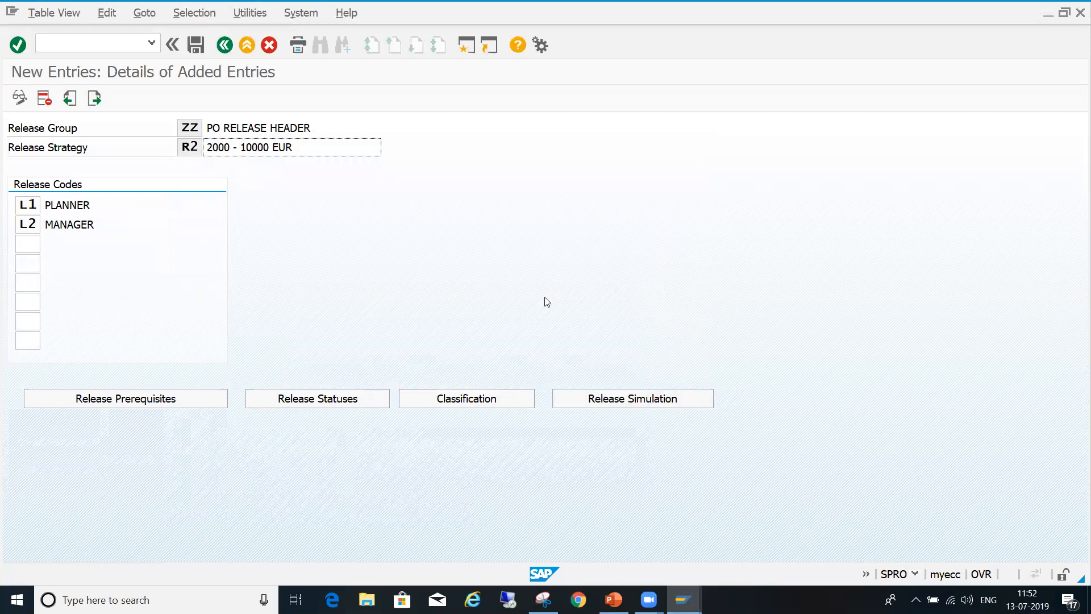
click(195, 45)
- Return to the strategy overview and start a new entry in release group ZZ for strategy R3
click(225, 46)
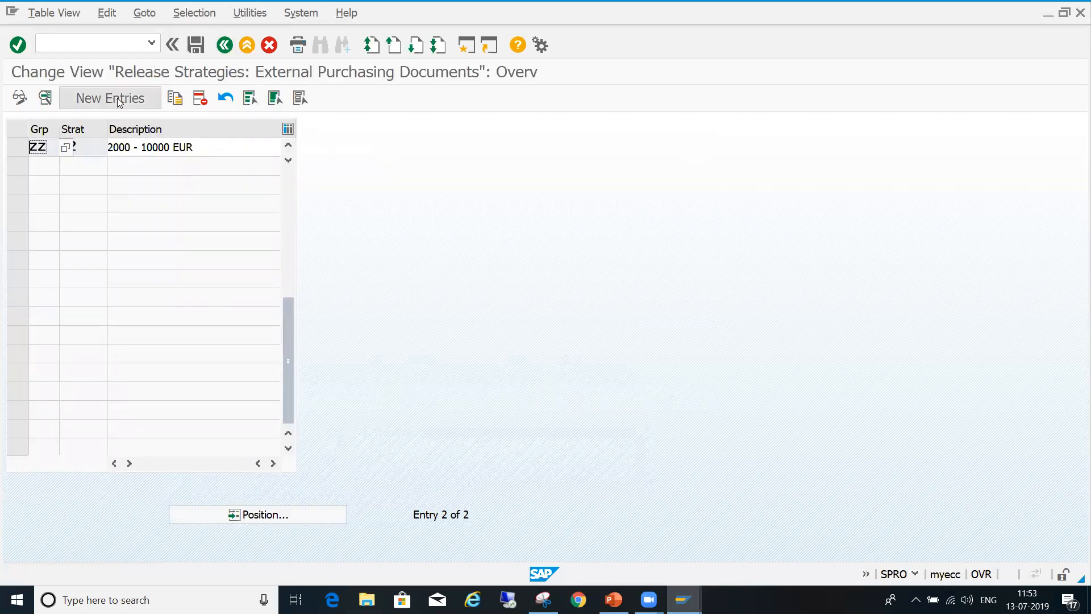
click(114, 97)
key(space)
key(Down)
key(Return)
key(Tab)
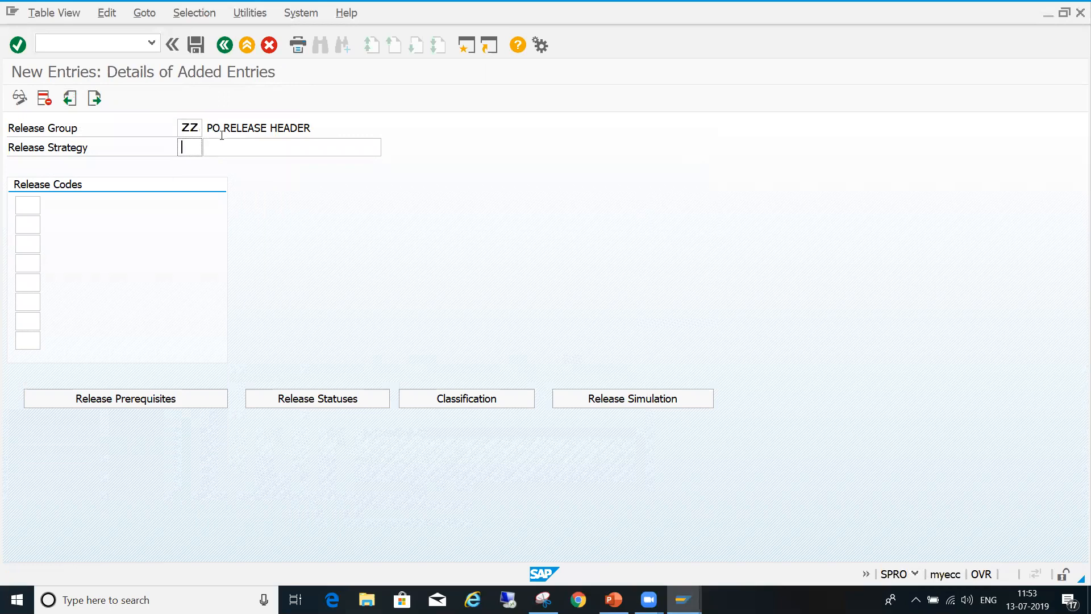
text(R3)
key(Tab)
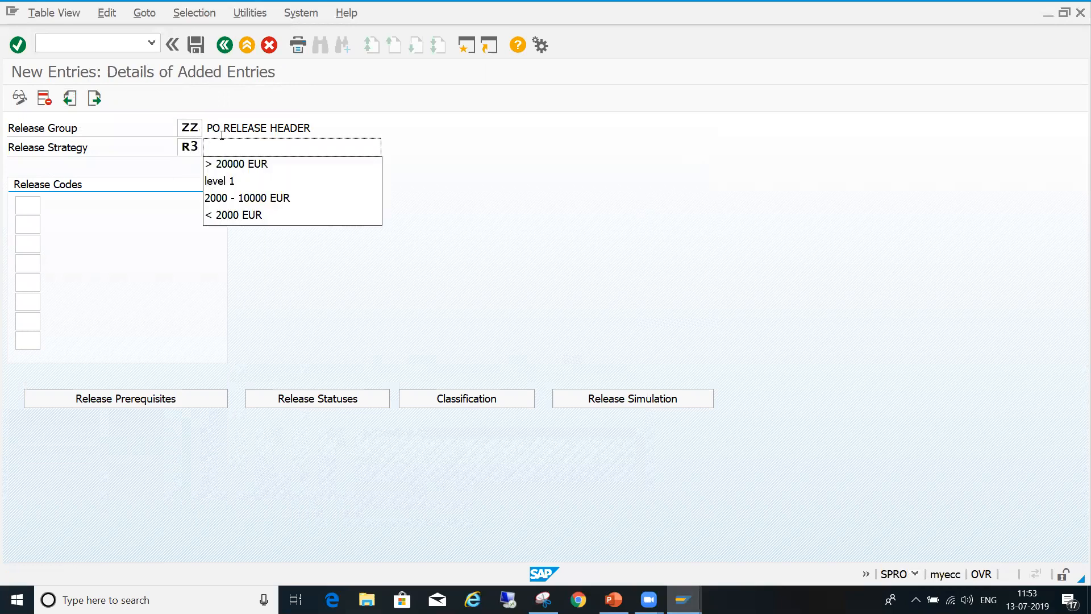
key(Escape)
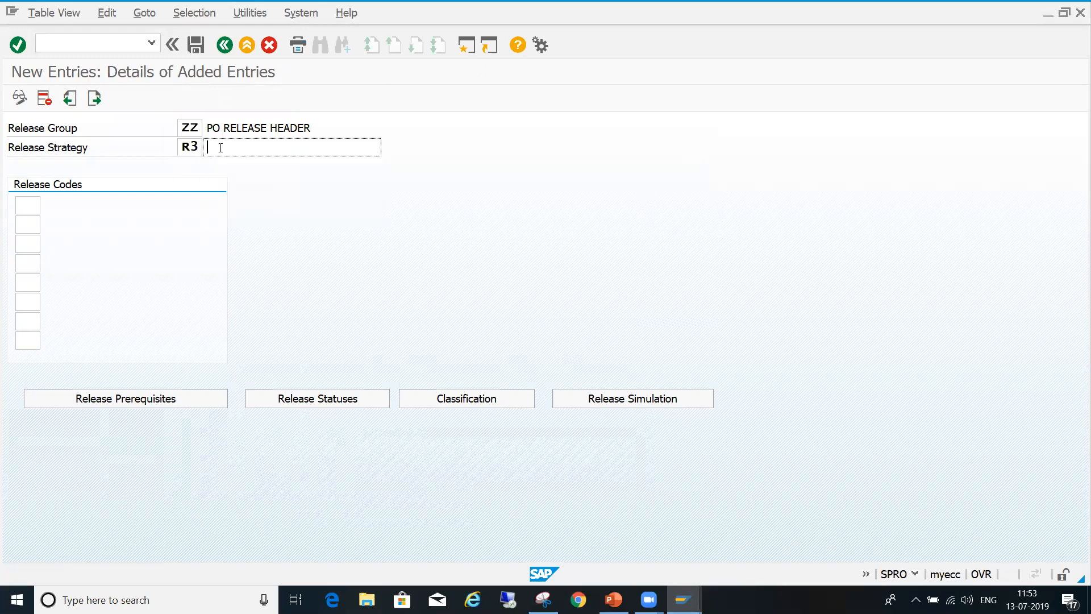
- Copy the R3 value range from the PowerPoint table and use "10000.01 – 30000 EUR" as strategy R3's description in SAP
click(613, 600)
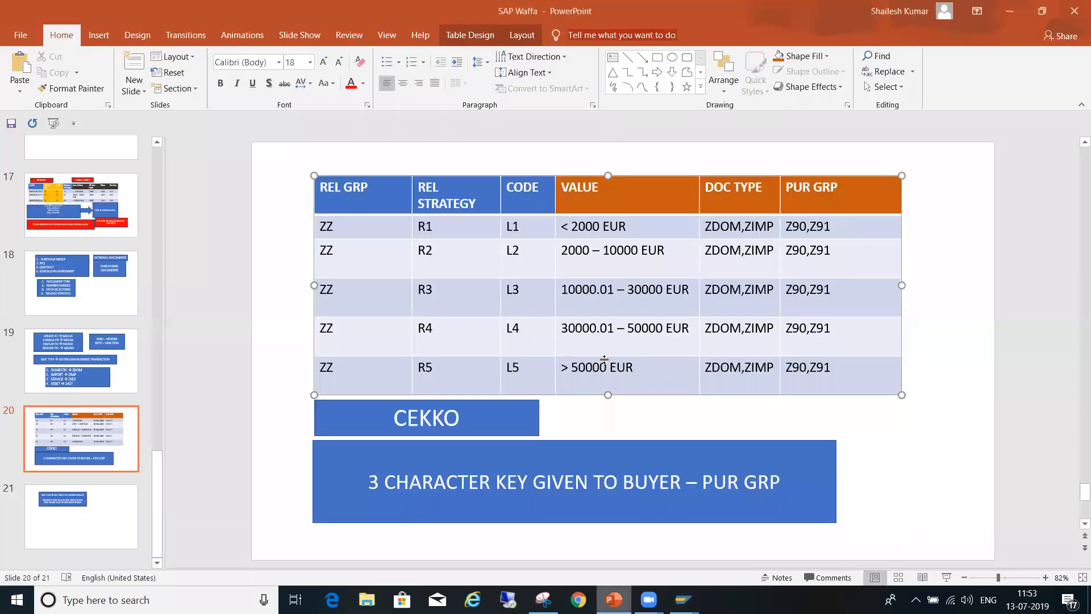
click(559, 292)
key(ctrl+c)
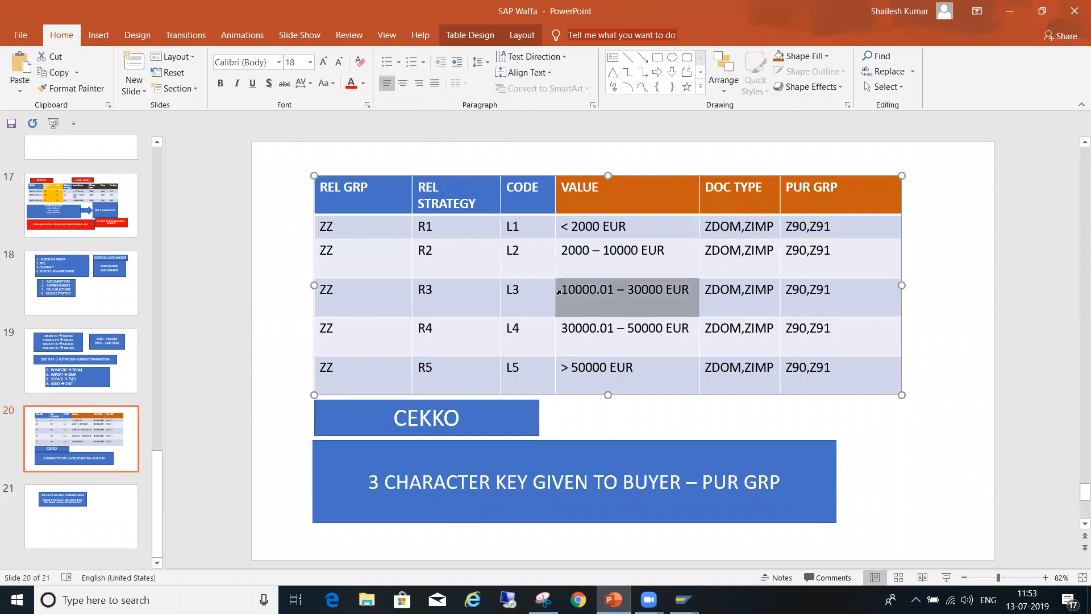
key(alt+Tab)
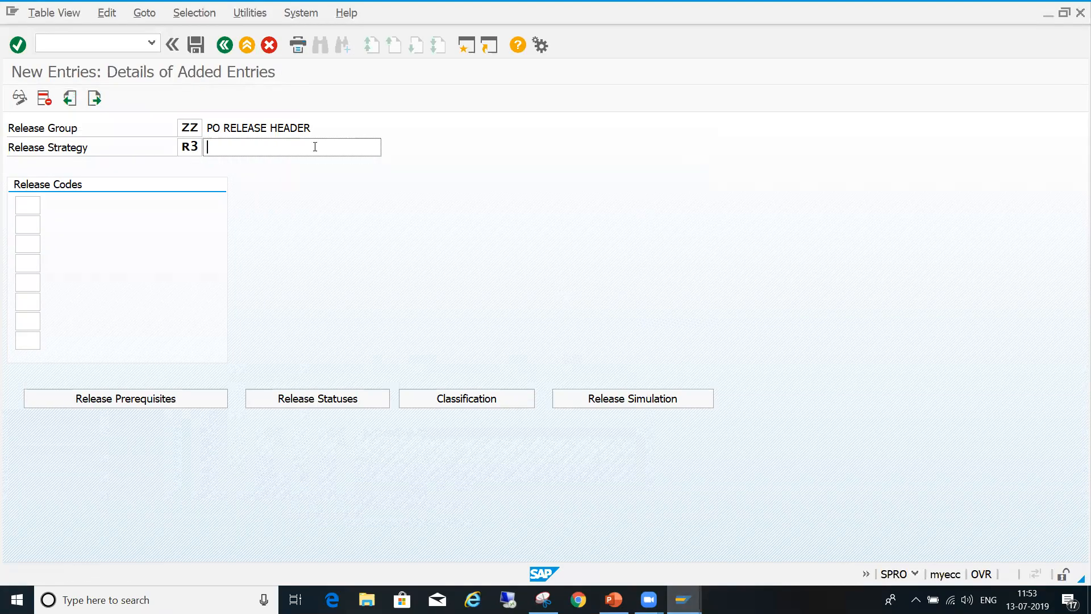
key(ctrl+v)
- Assign release codes L1, L2 and L3 to strategy R3
click(28, 205)
text(1)
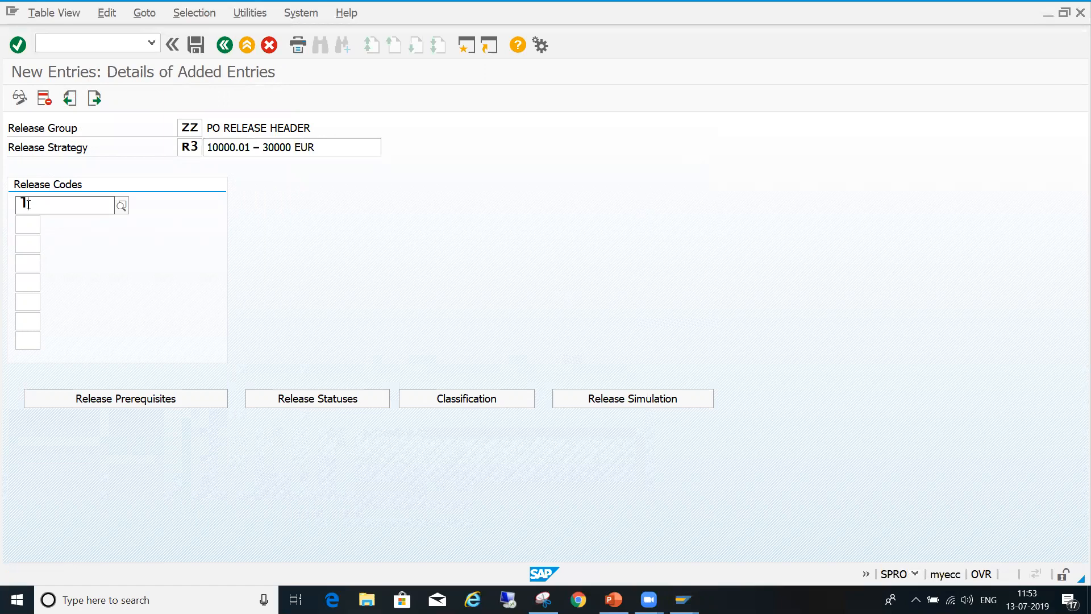
key(Down)
key(Return)
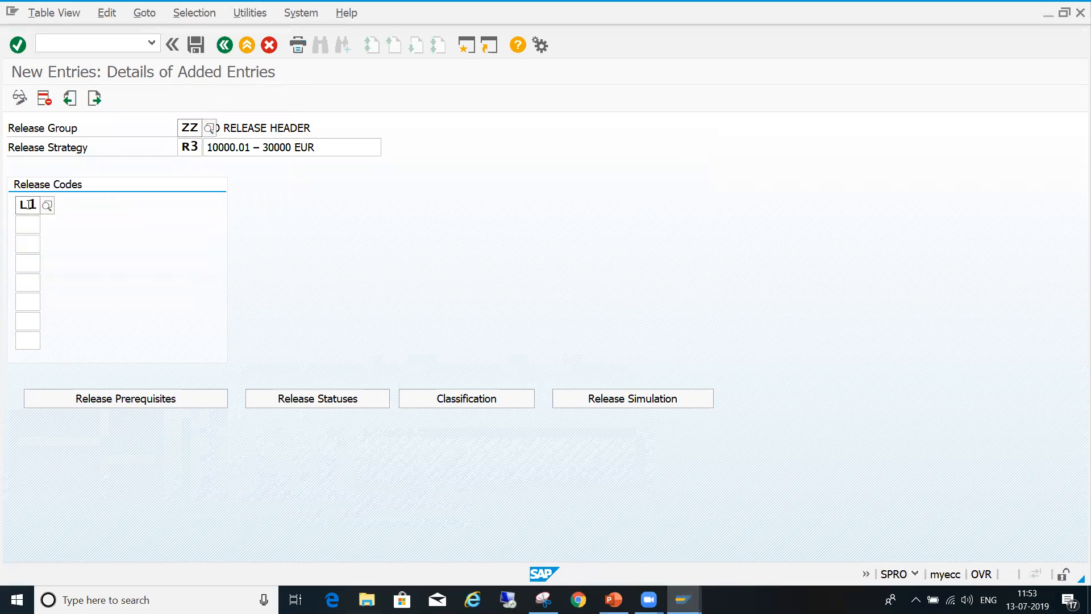
text(1)
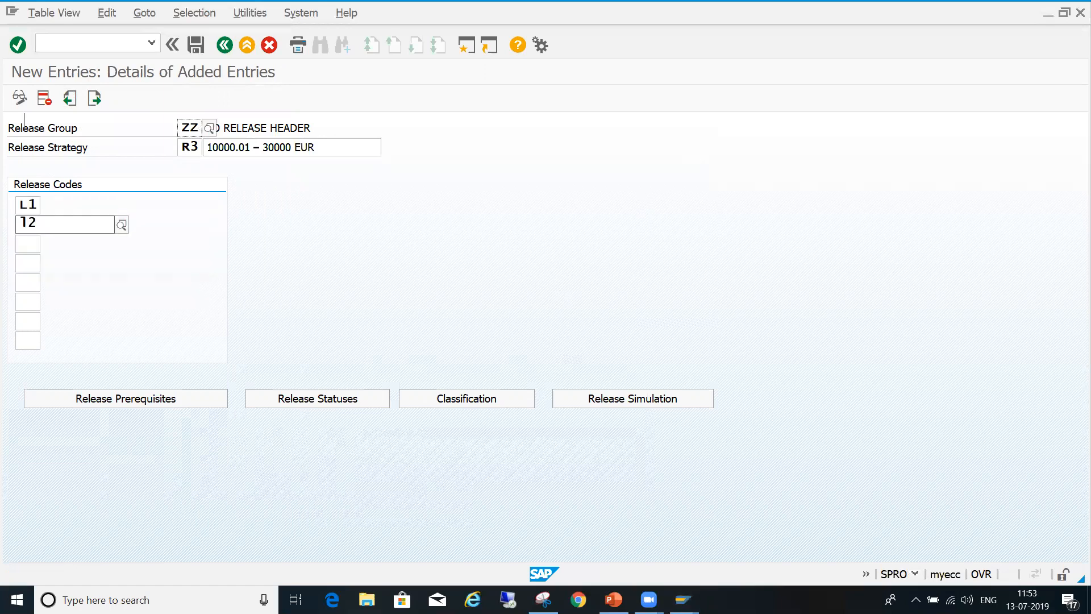
text(2)
key(Down)
key(Return)
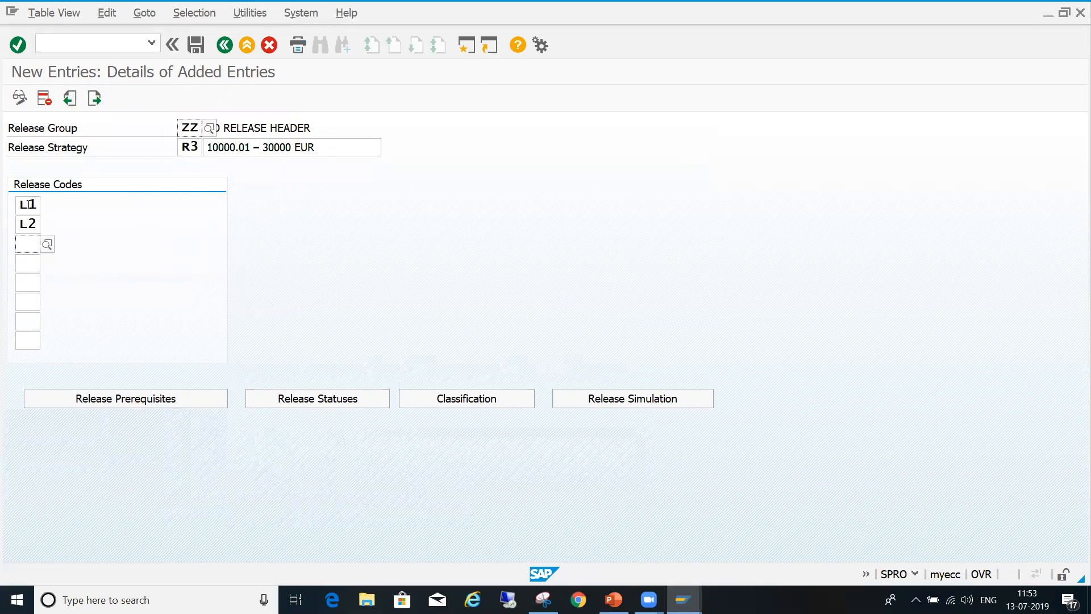
text(L3)
key(Down)
key(Return)
key(Return)
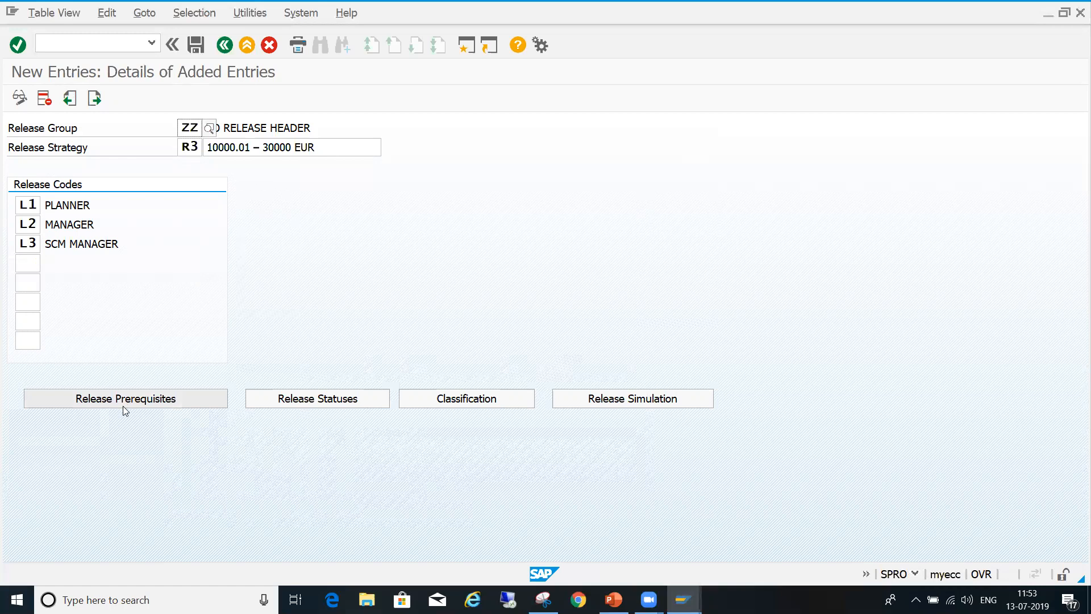
- Make L1 a prerequisite for L2, and both L1 and L2 prerequisites for L3 in strategy R3
click(129, 400)
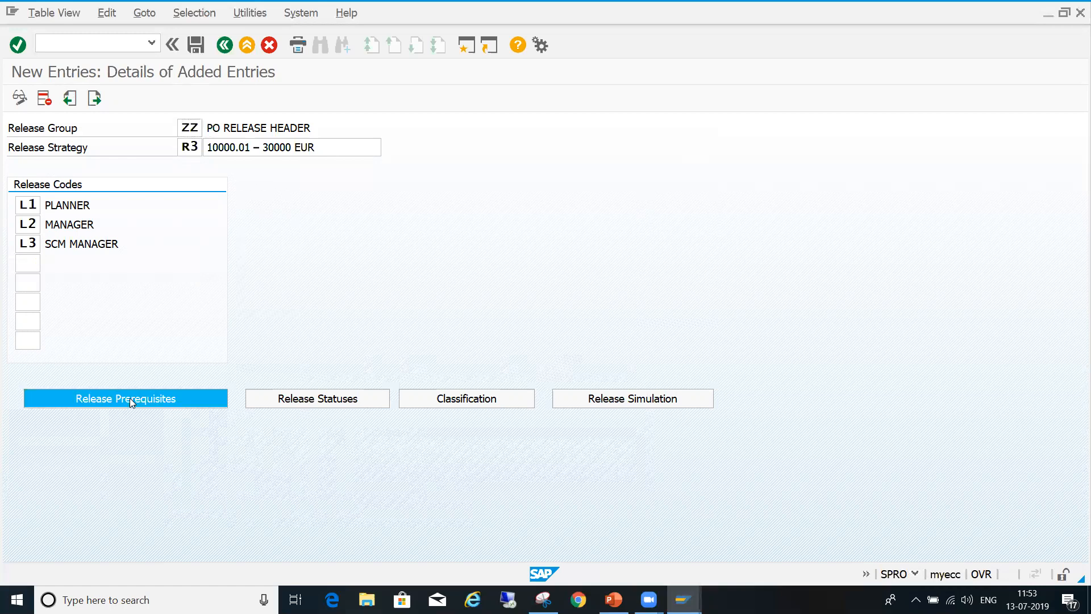
click(110, 290)
click(110, 309)
click(136, 309)
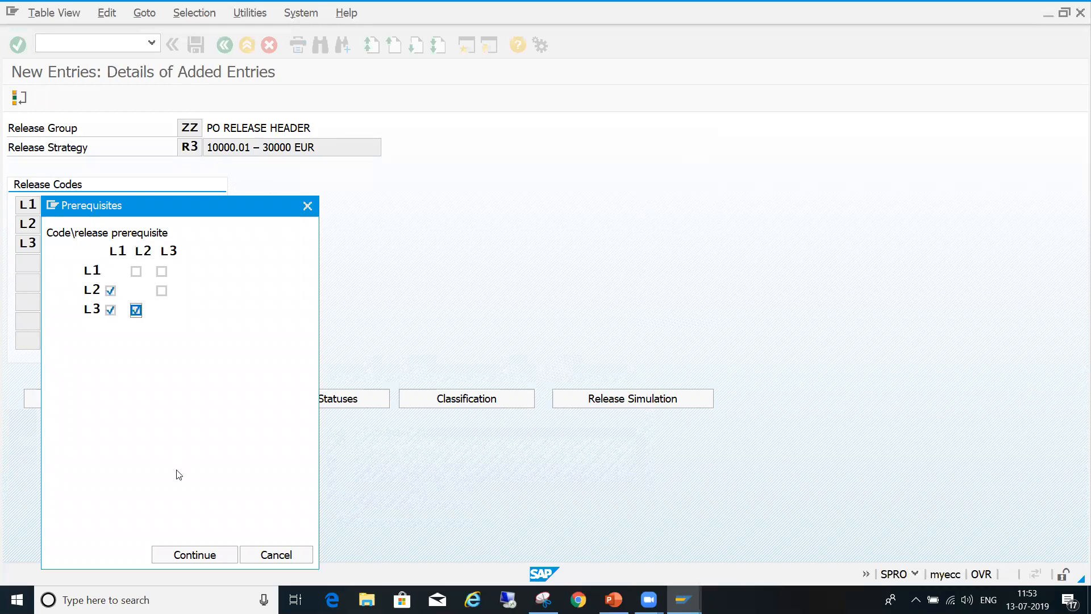
click(195, 554)
- Set R3's release indicator to 3 for the combination of L1, L2 and L3, and save the strategy
click(307, 398)
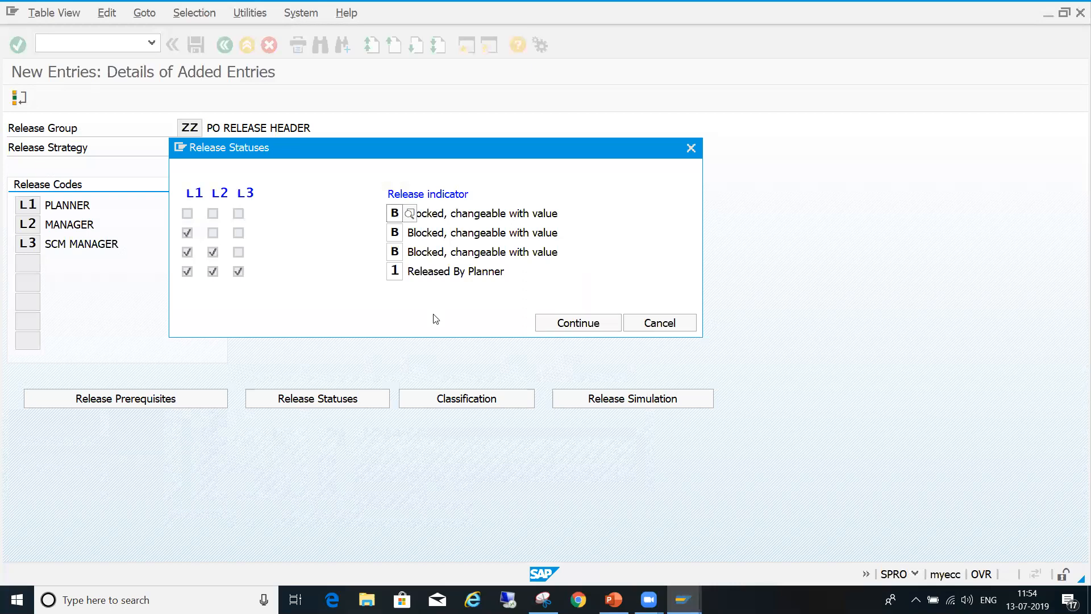
click(402, 271)
click(410, 271)
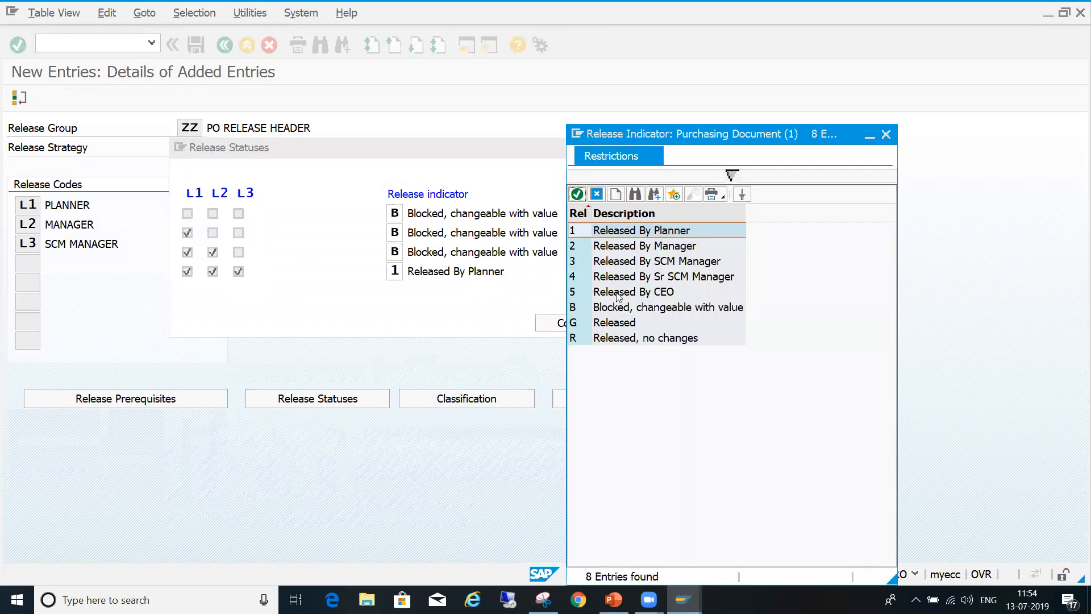
double_click(629, 262)
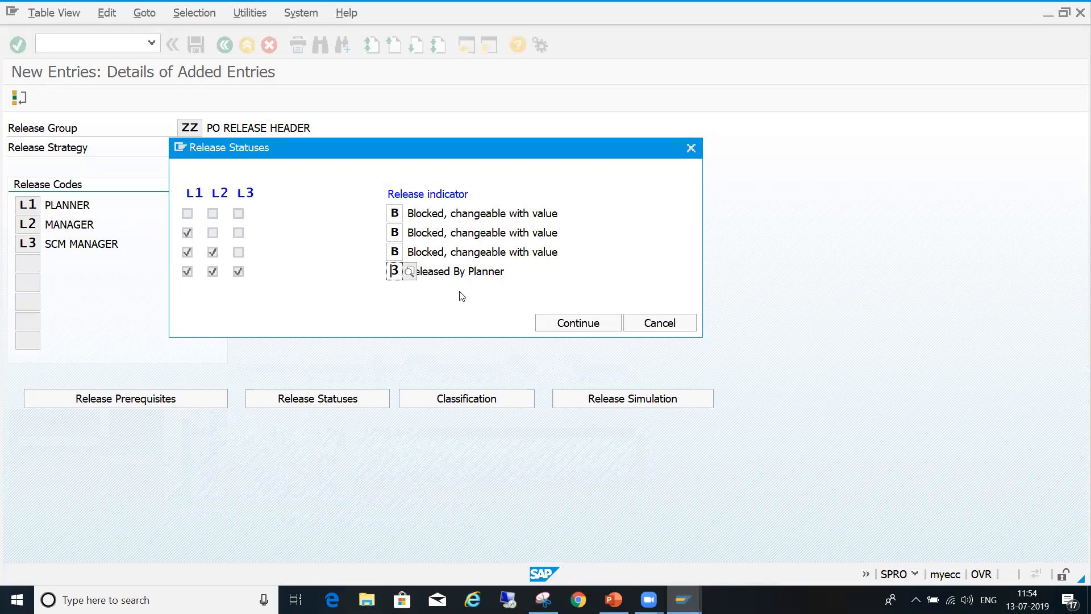
click(561, 327)
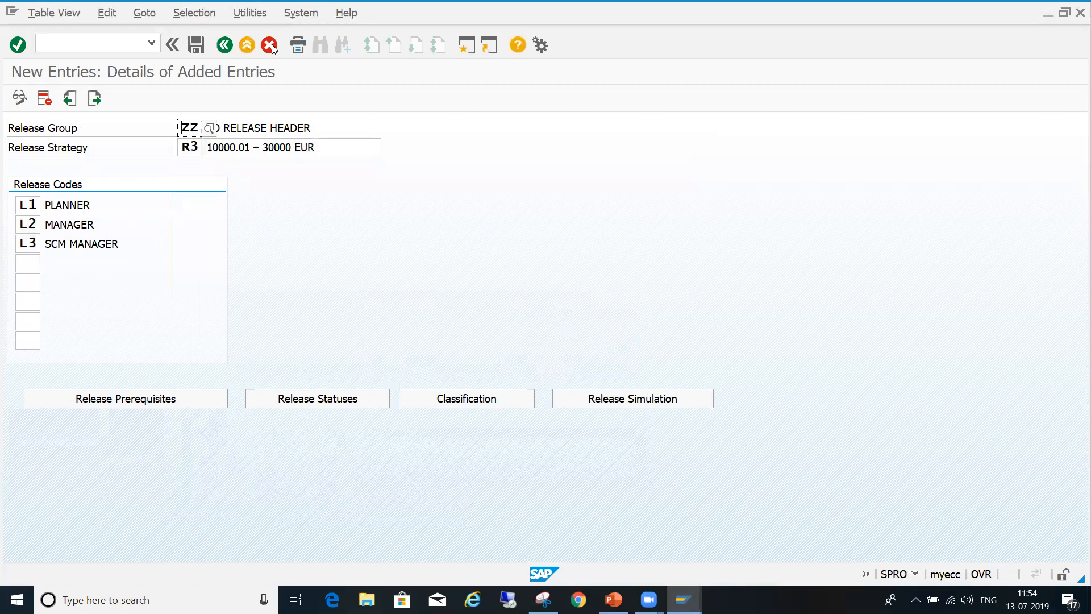
click(205, 45)
- Simulate the release of strategy R3 by releasing codes L1, L2 and L3 in turn, and close the simulation
click(626, 396)
drag(414, 291, 494, 293)
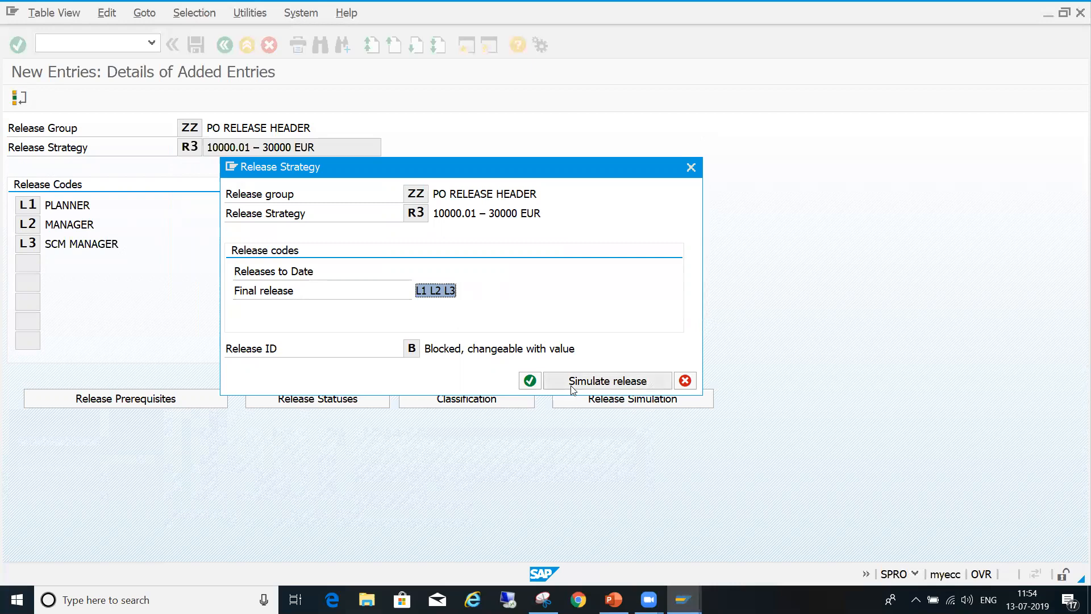
click(622, 382)
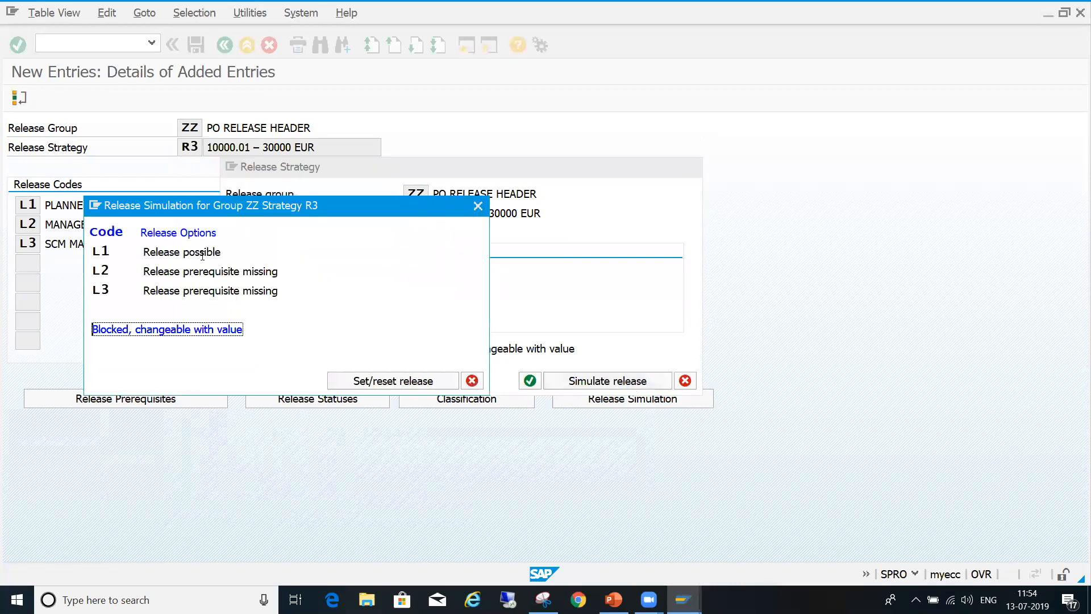
double_click(203, 254)
double_click(204, 273)
double_click(205, 291)
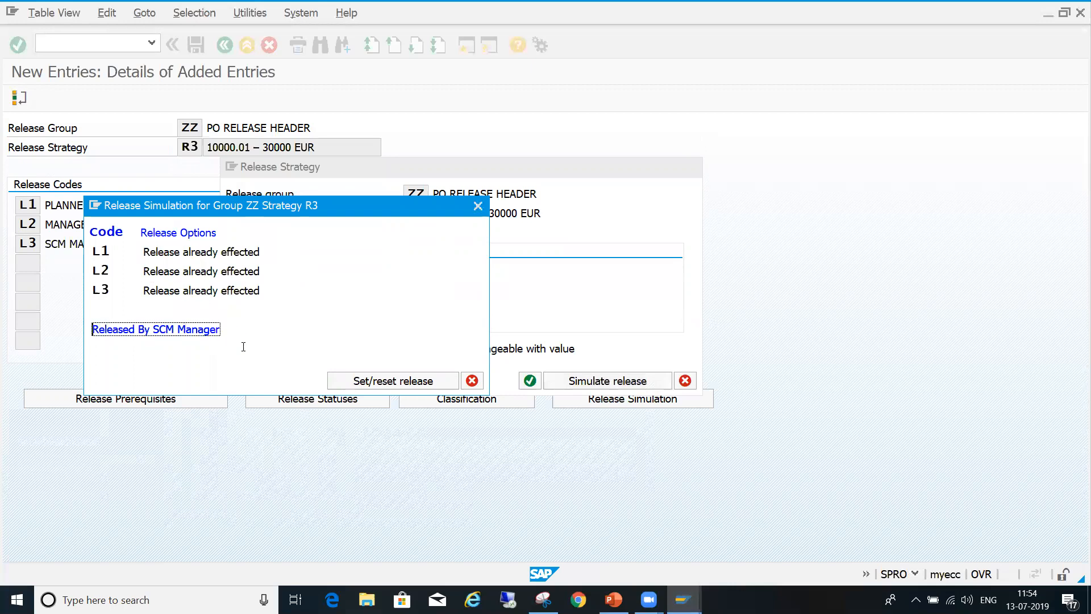
click(473, 382)
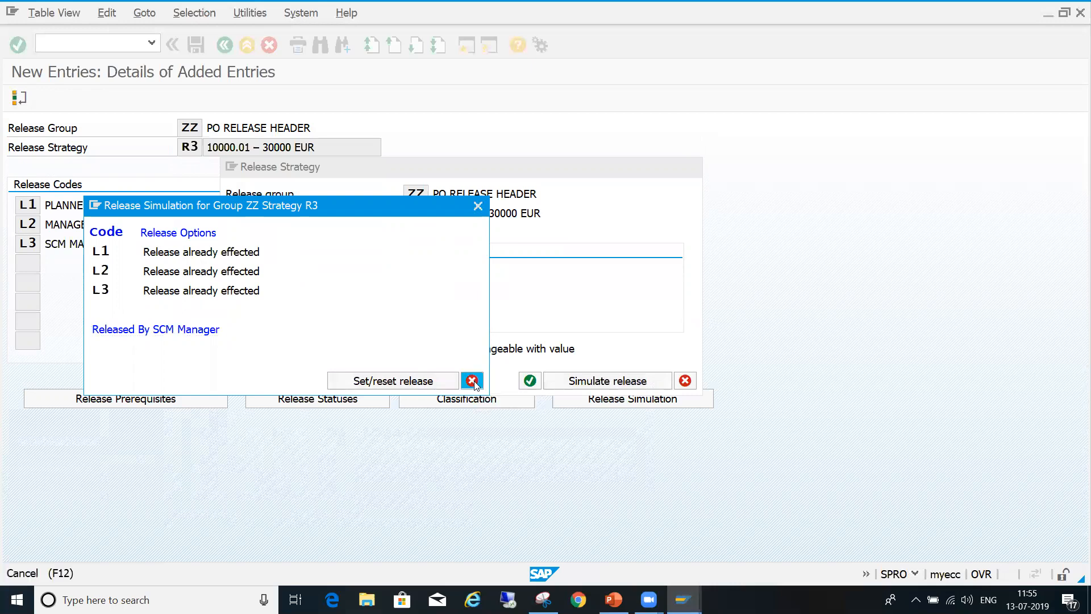
click(686, 382)
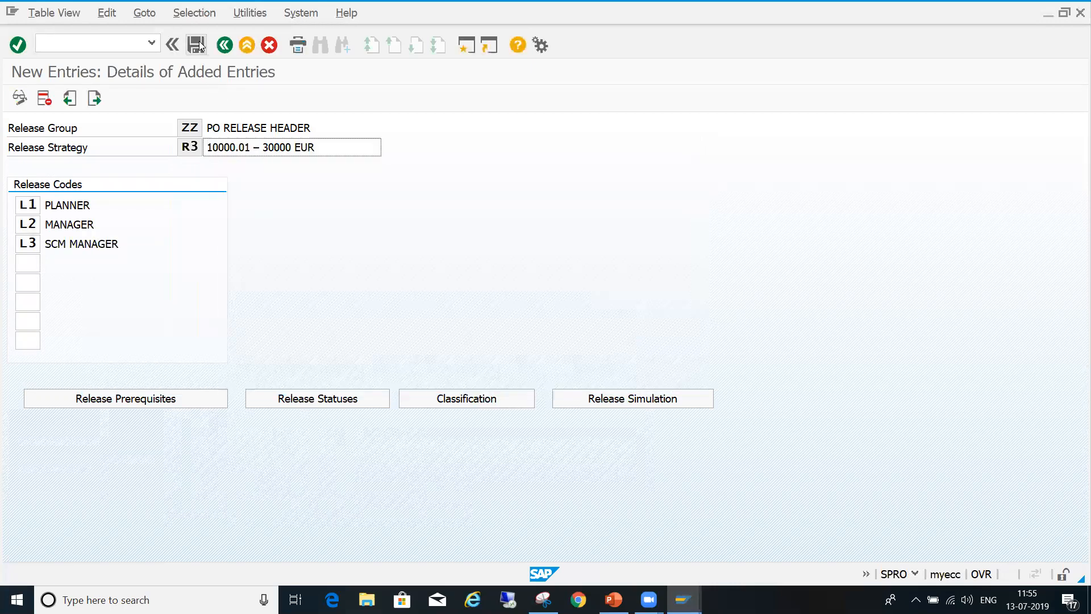
- Return to the release strategies overview, open strategy R2's details and confirm its release prerequisites
click(198, 45)
click(226, 46)
click(289, 146)
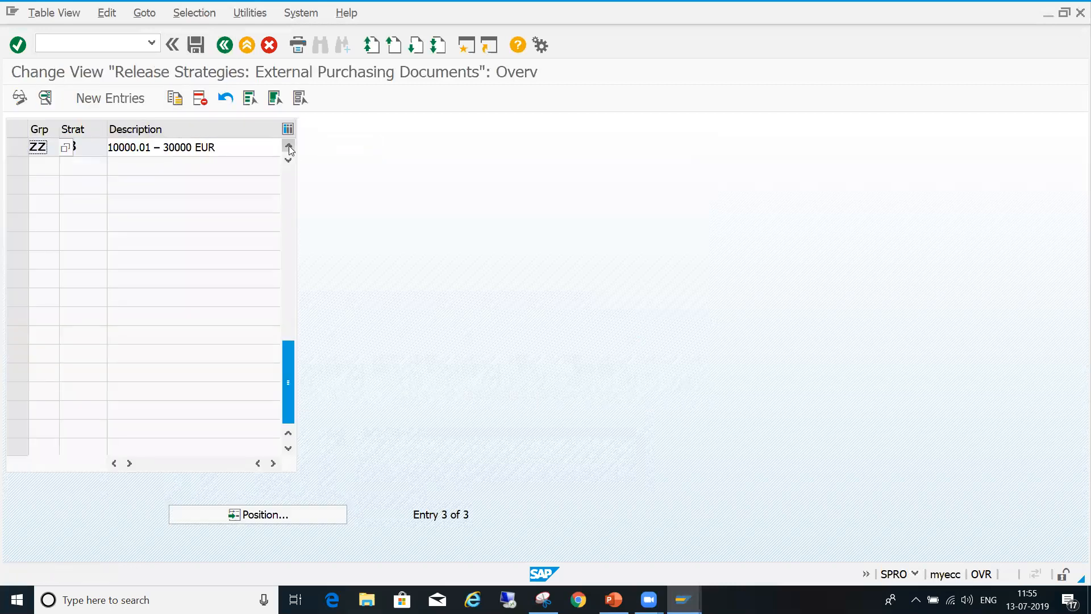
click(13, 148)
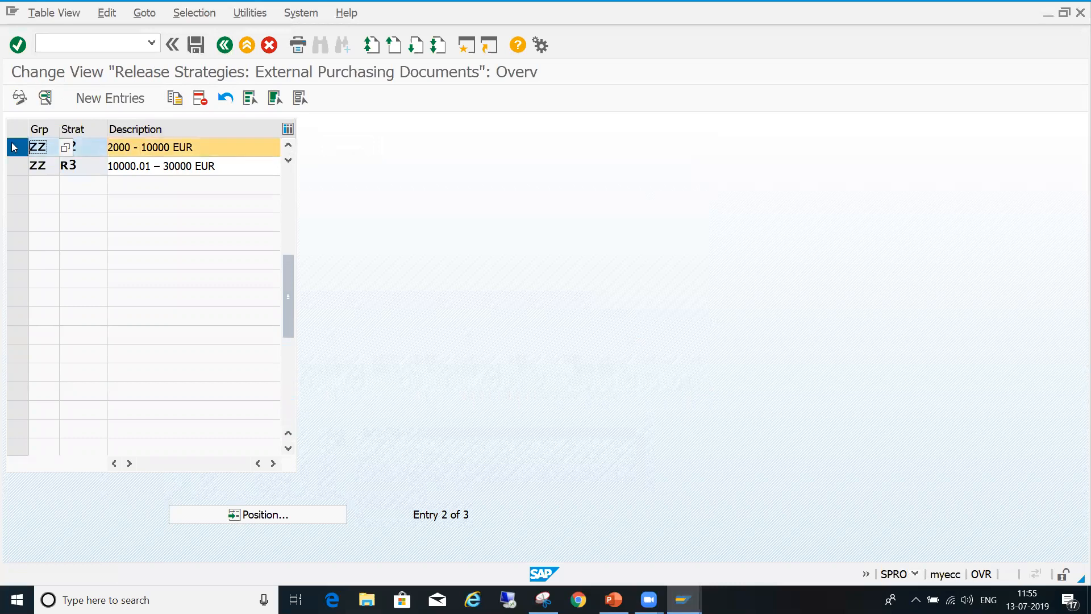
click(45, 99)
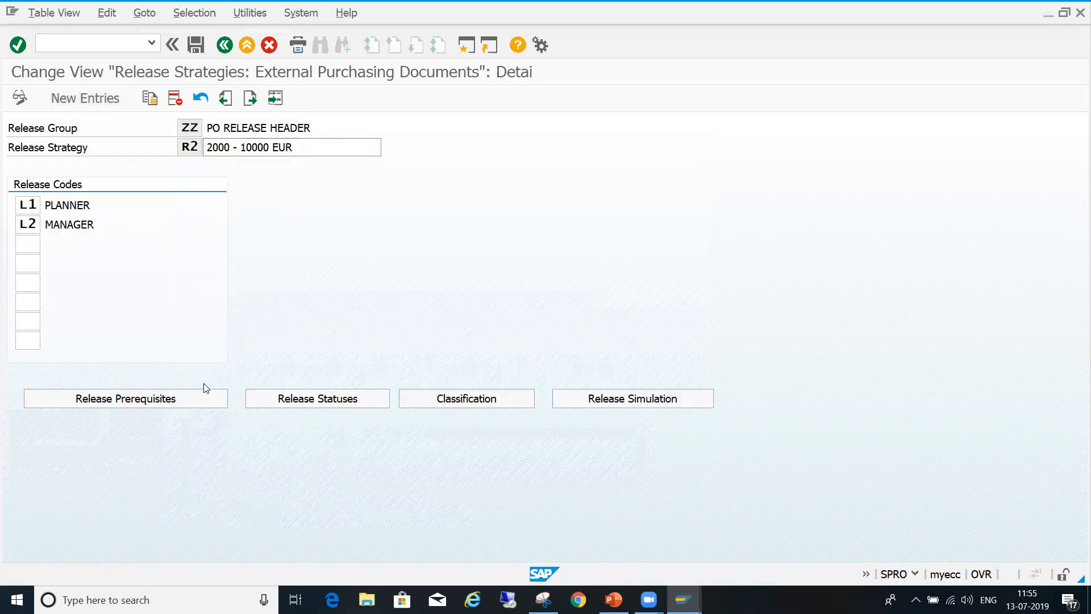
click(194, 401)
click(196, 556)
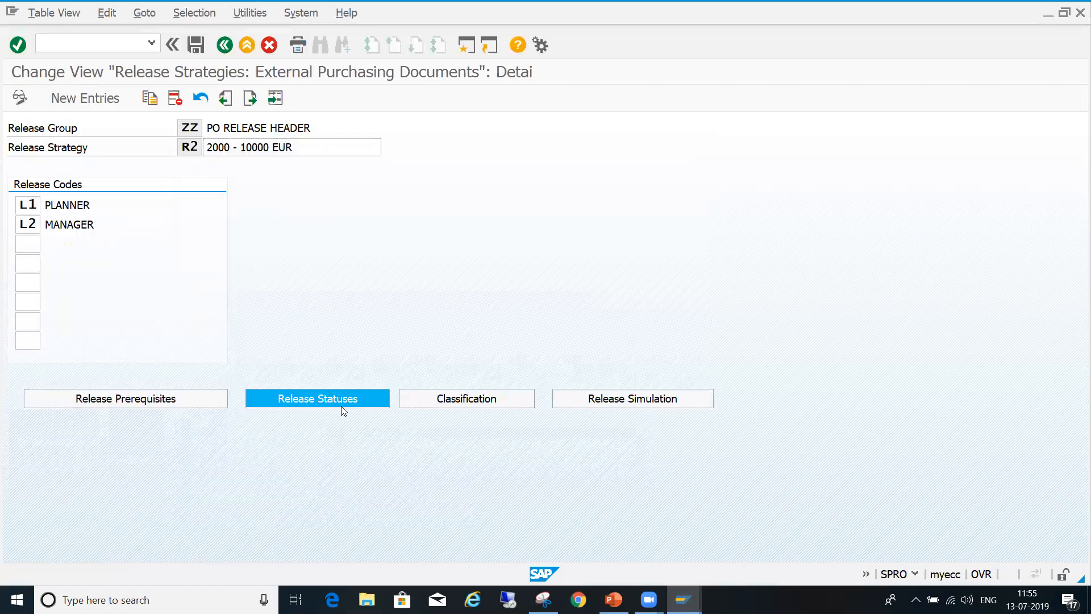
- Set strategy R2's release indicator to B for the L1-only combination and save the strategy
click(341, 406)
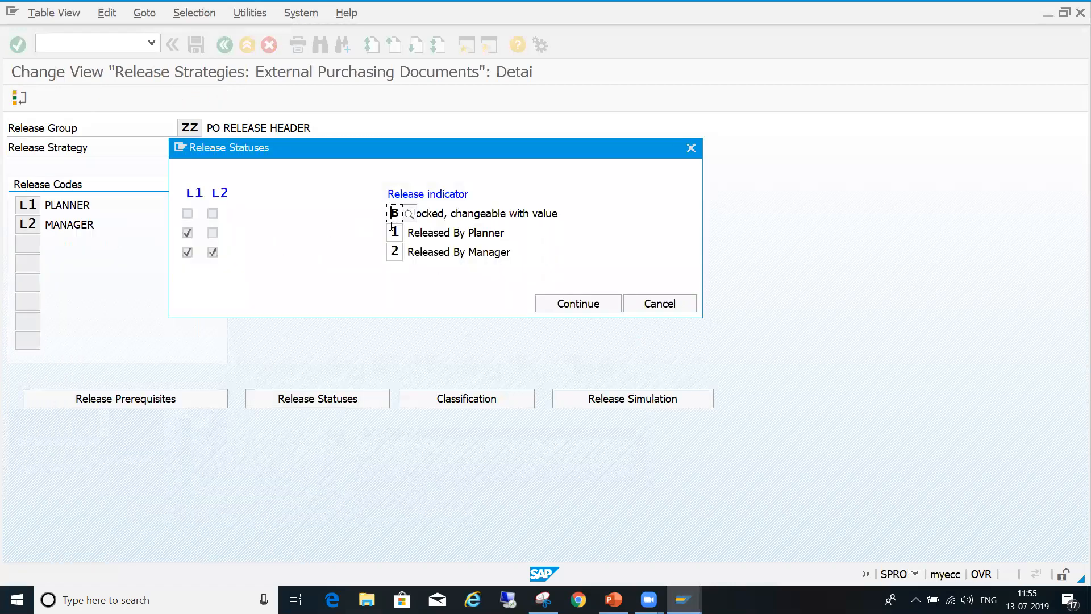
key(Tab)
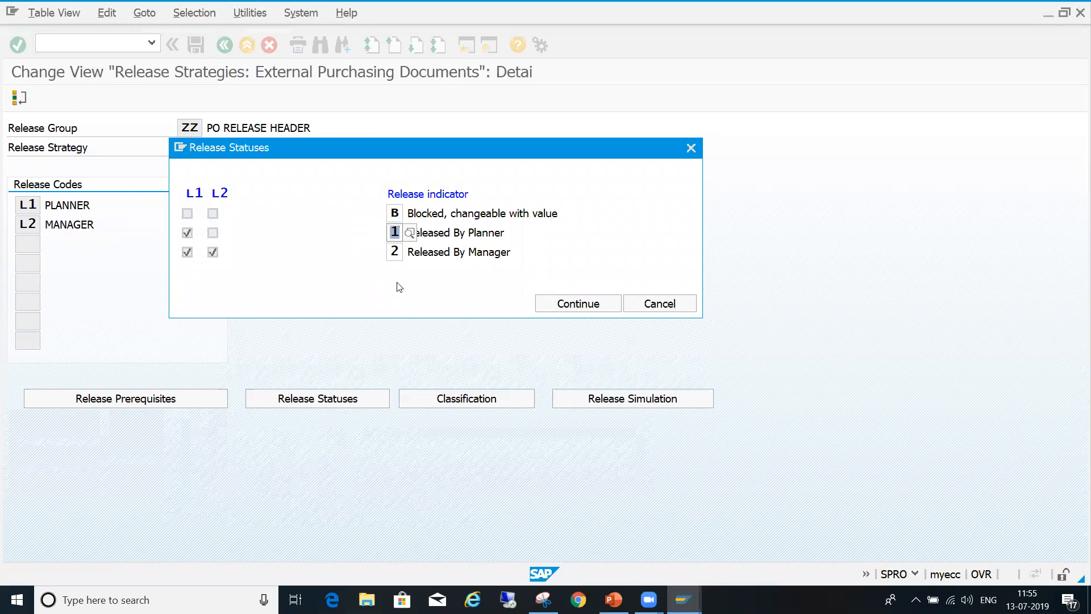
text(B)
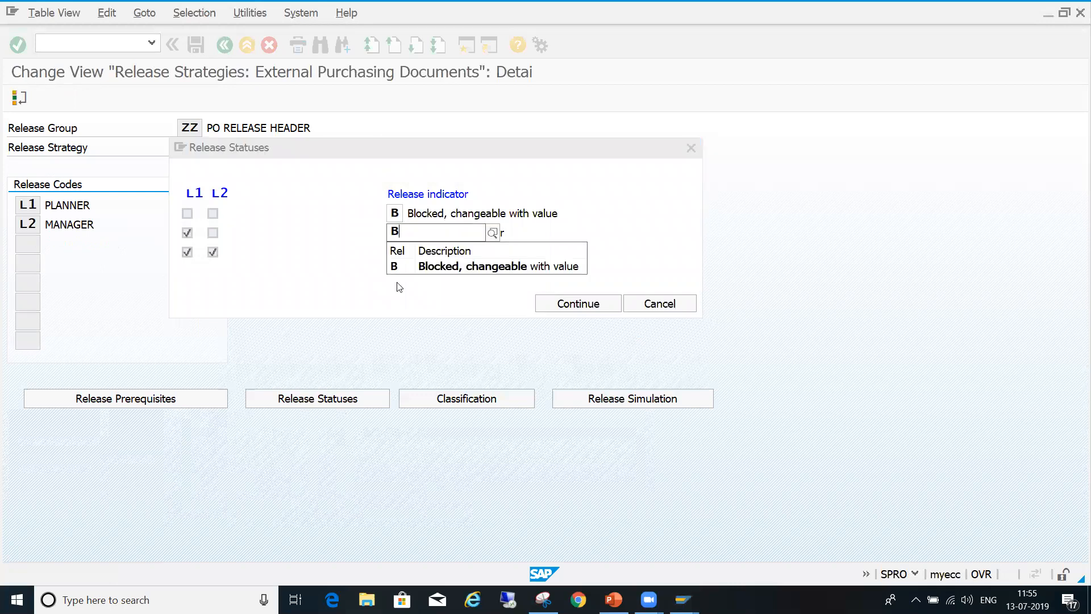
click(415, 265)
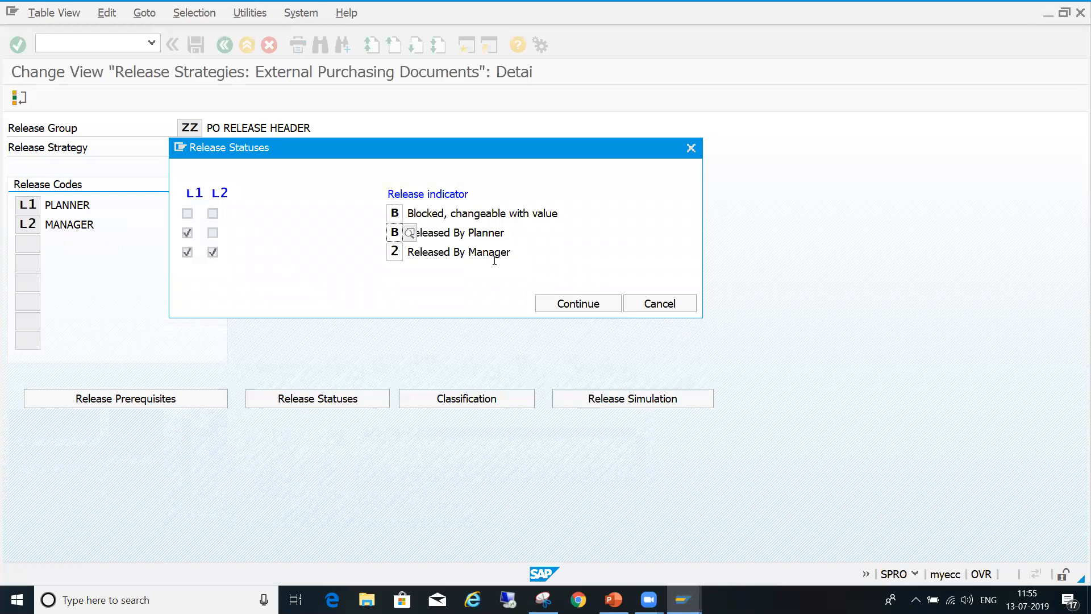
click(560, 302)
click(197, 45)
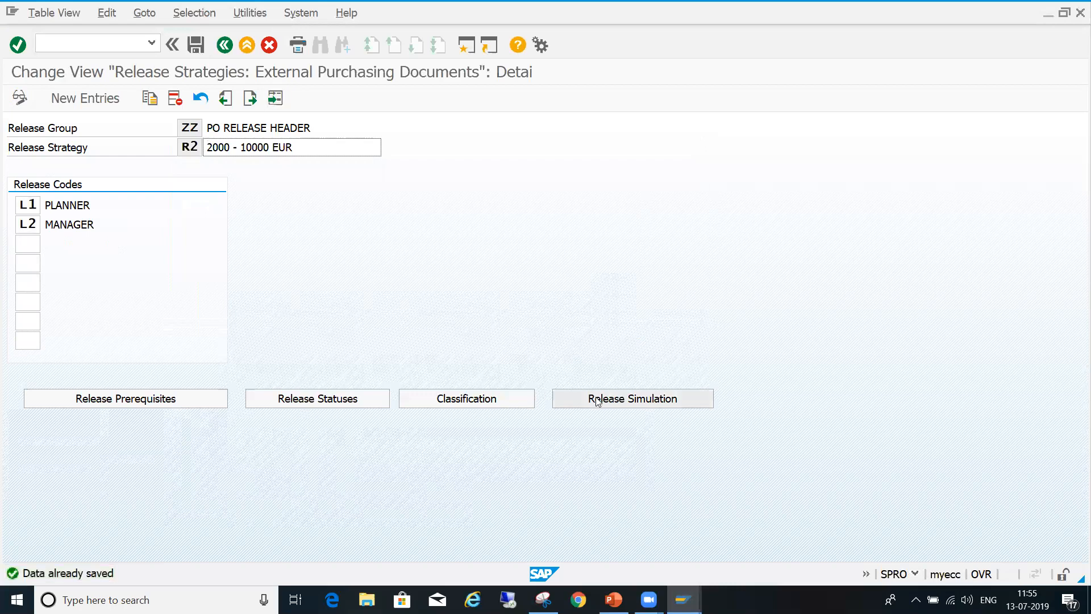
- Simulate the release of strategy R2 by releasing codes L1 and L2 in turn, and close the simulation
click(598, 402)
drag(415, 291, 449, 291)
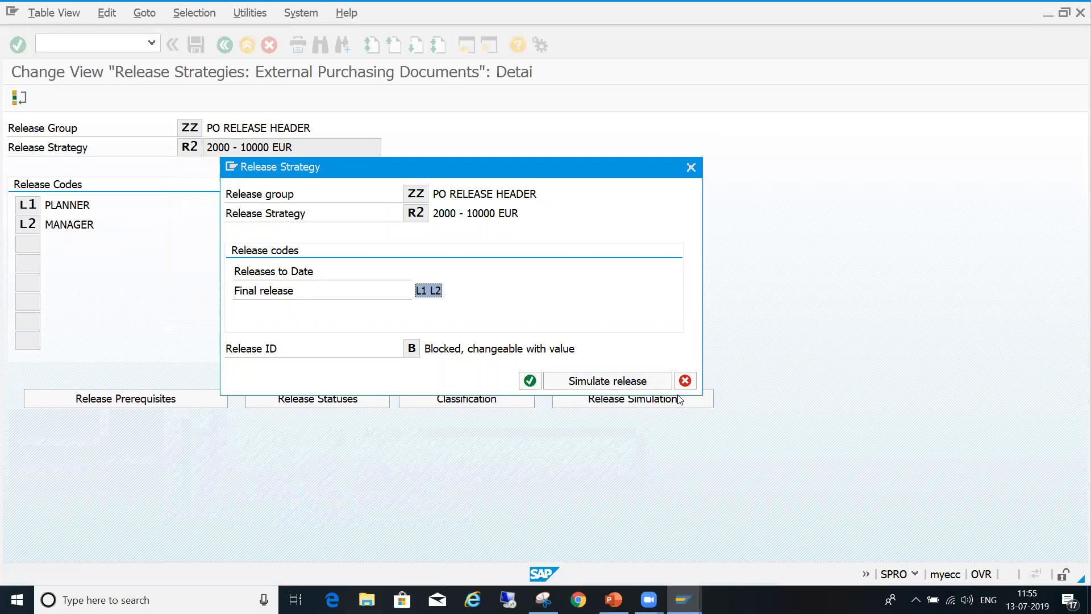
click(627, 385)
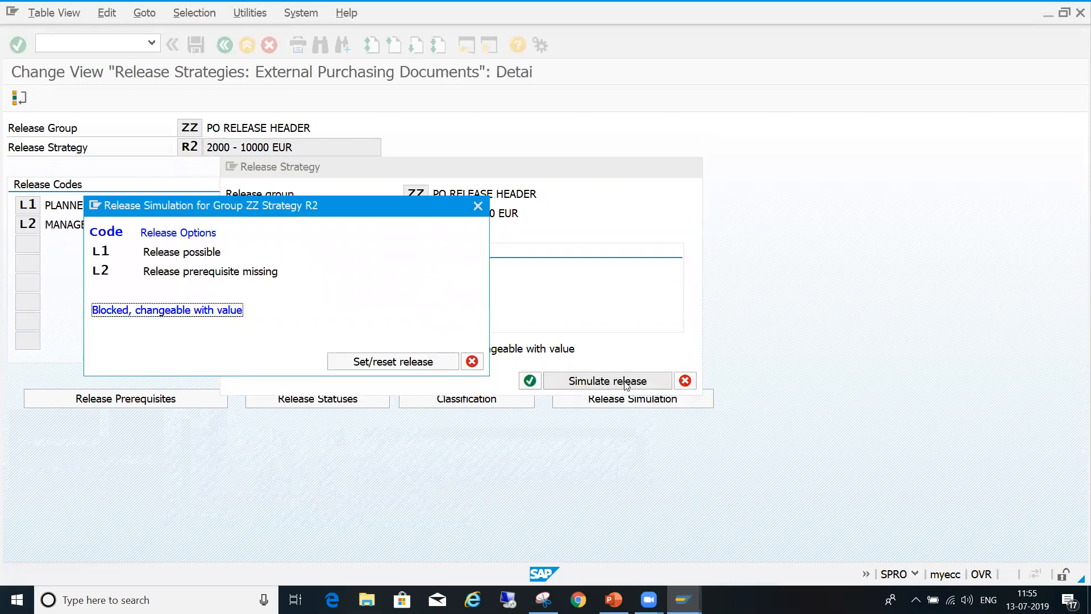
double_click(203, 254)
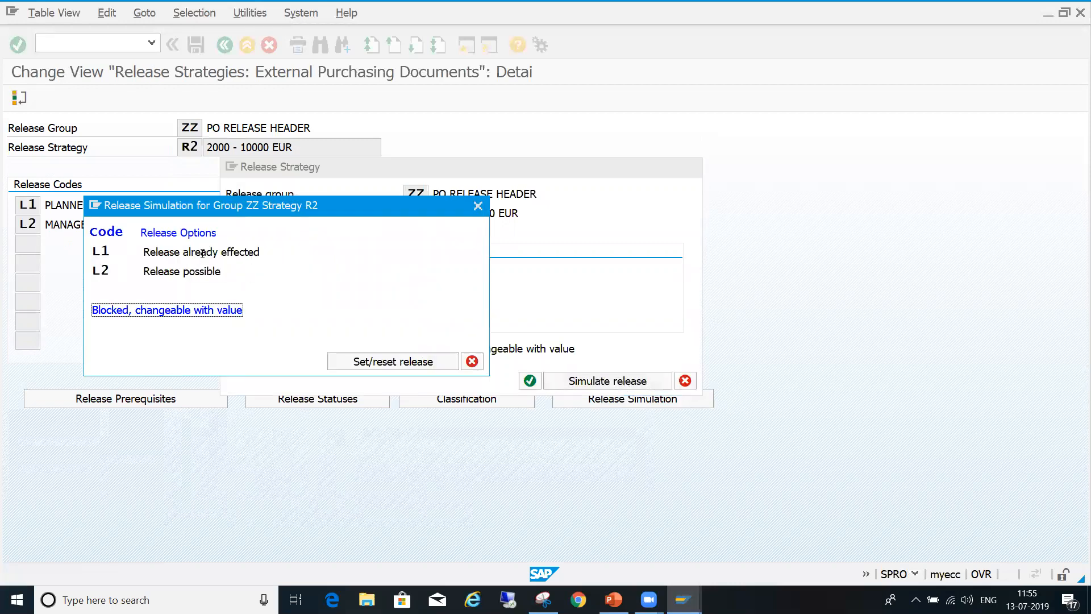
double_click(204, 272)
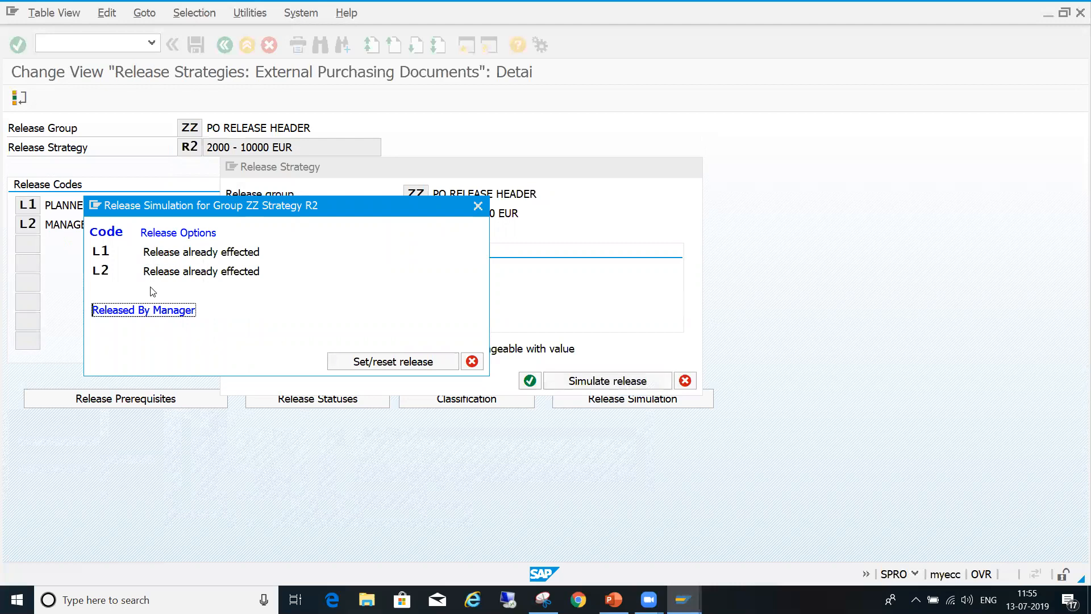
click(472, 362)
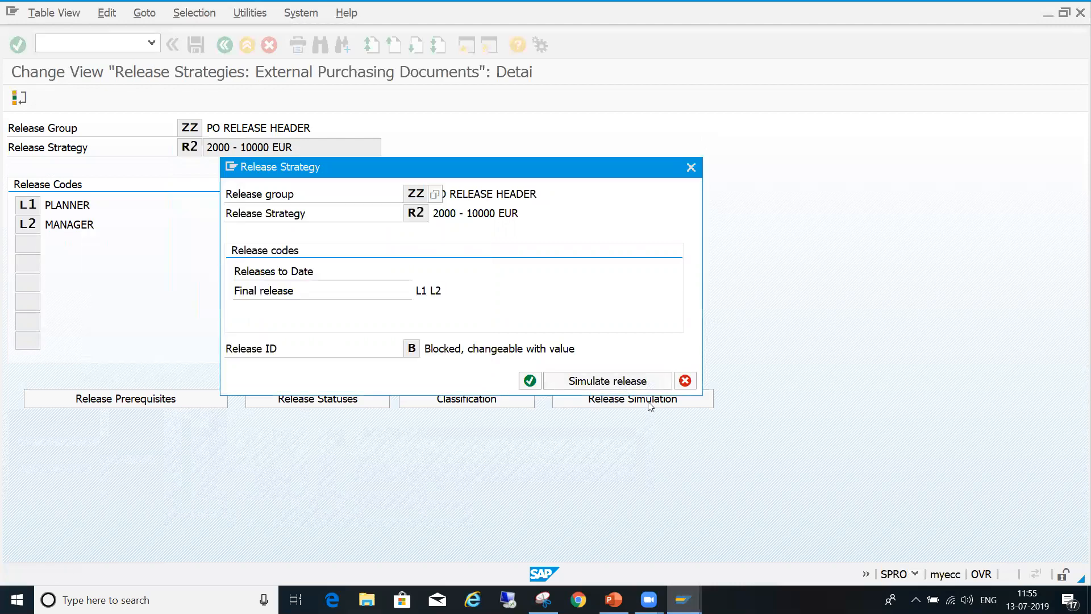
click(685, 380)
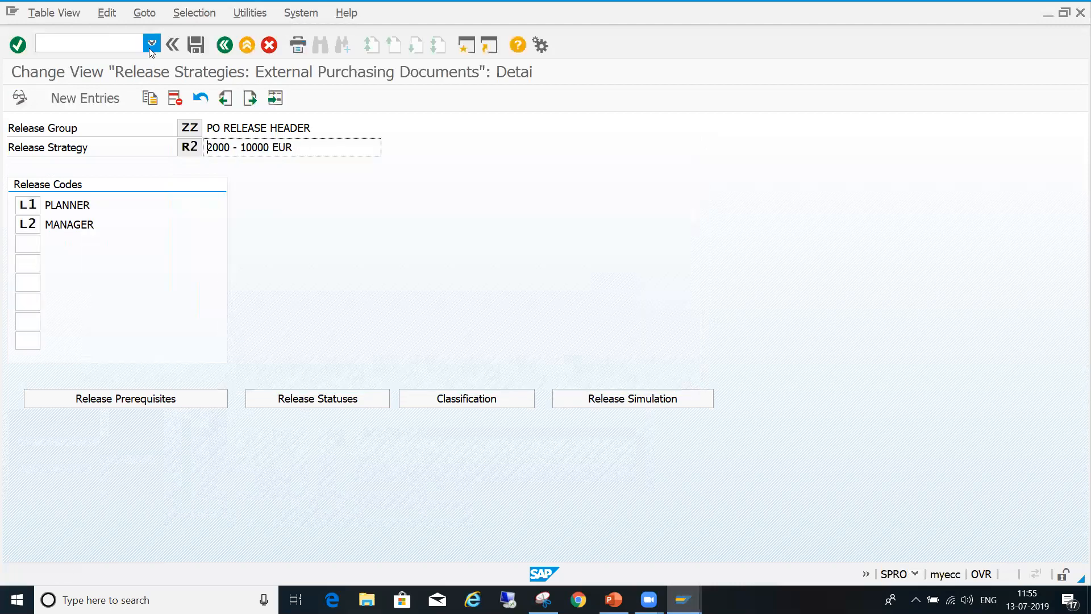
- Create a new release strategy R4 in release group ZZ
click(225, 45)
click(100, 94)
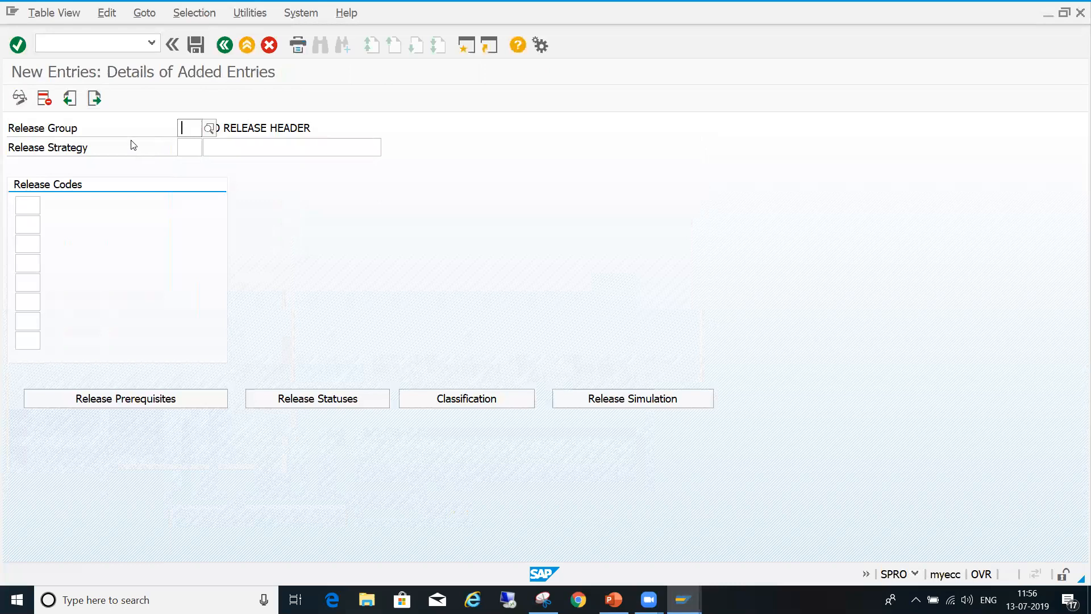
key(Down)
key(Return)
key(Tab)
text(R4)
key(Tab)
- Copy the R4 value range from the PowerPoint table and use "30000.01 – 50000 EUR" as strategy R4's description in SAP
click(613, 600)
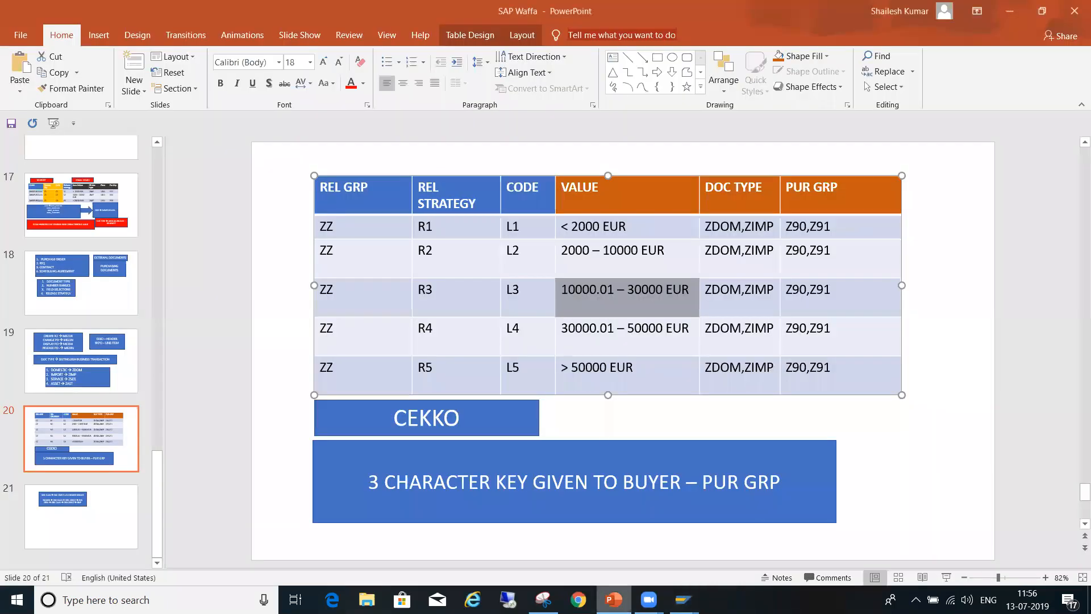
click(569, 339)
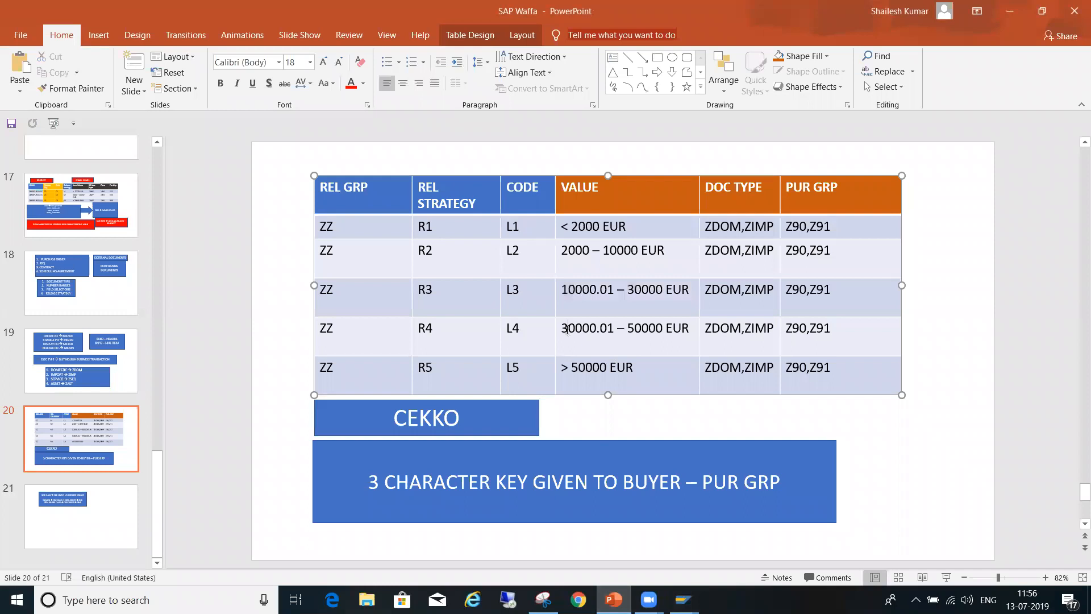
click(556, 329)
key(ctrl+c)
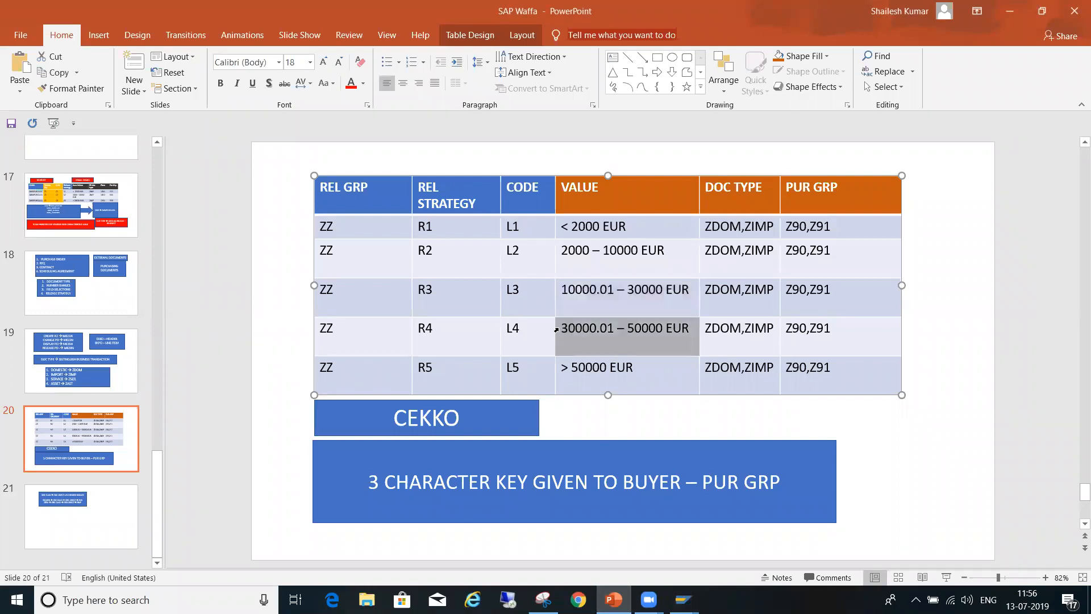
key(alt+Tab)
key(ctrl+v)
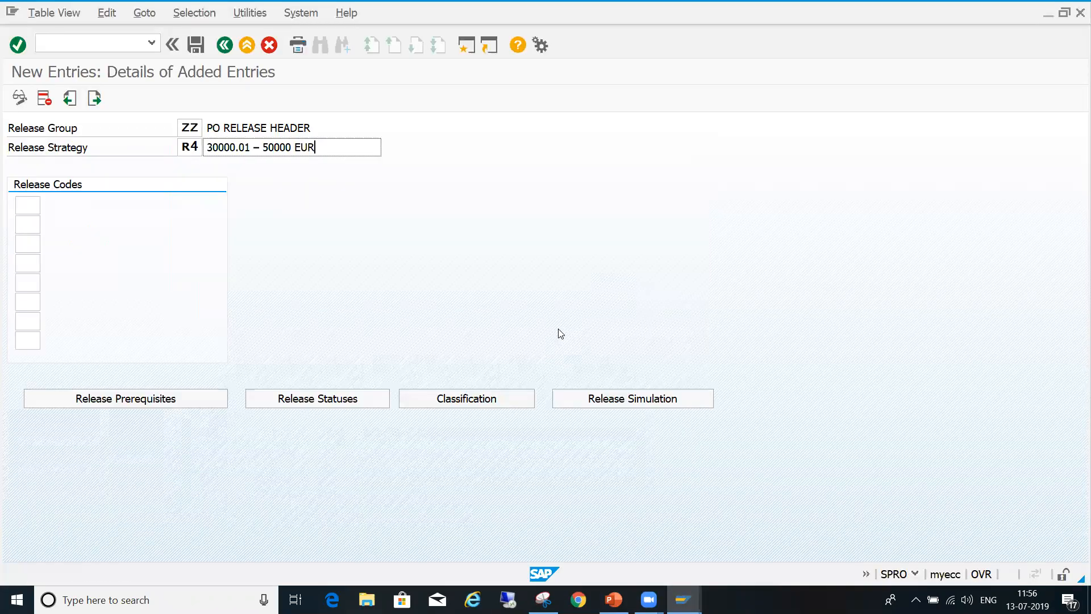
- Assign release codes L1, L2, L3 and L4 to strategy R4
click(21, 206)
text(L1)
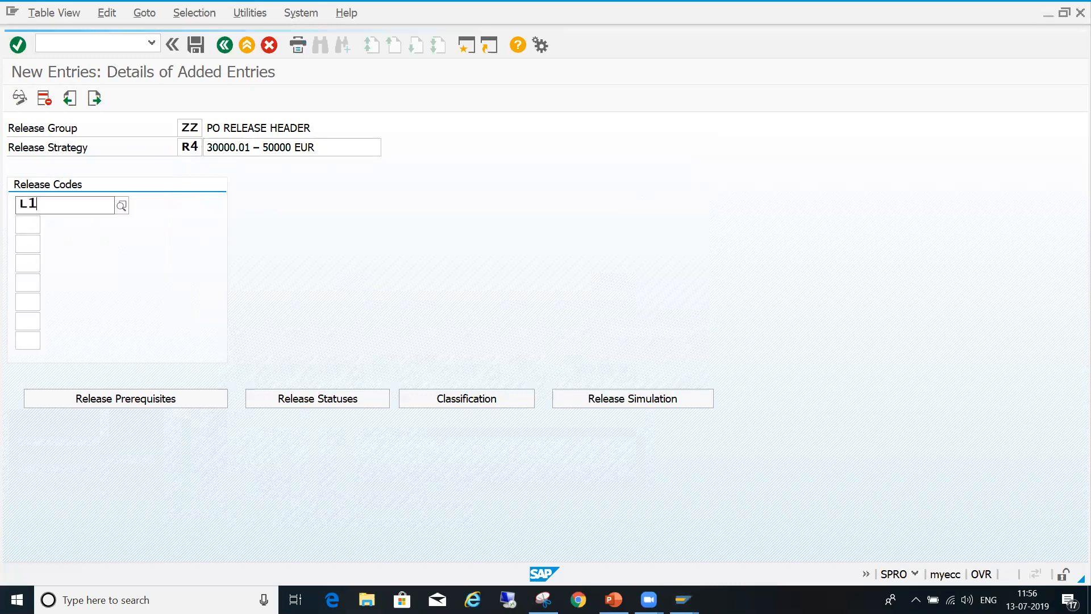
key(Down)
key(Return)
key(Tab)
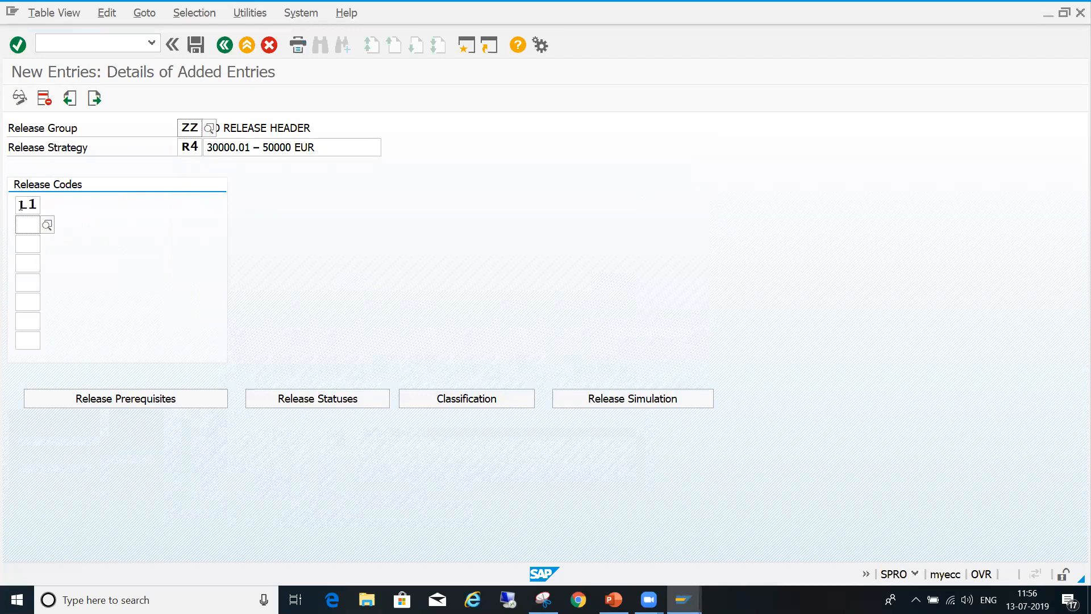
text(l)
key(Down)
key(Return)
key(Tab)
text(l3)
key(Down)
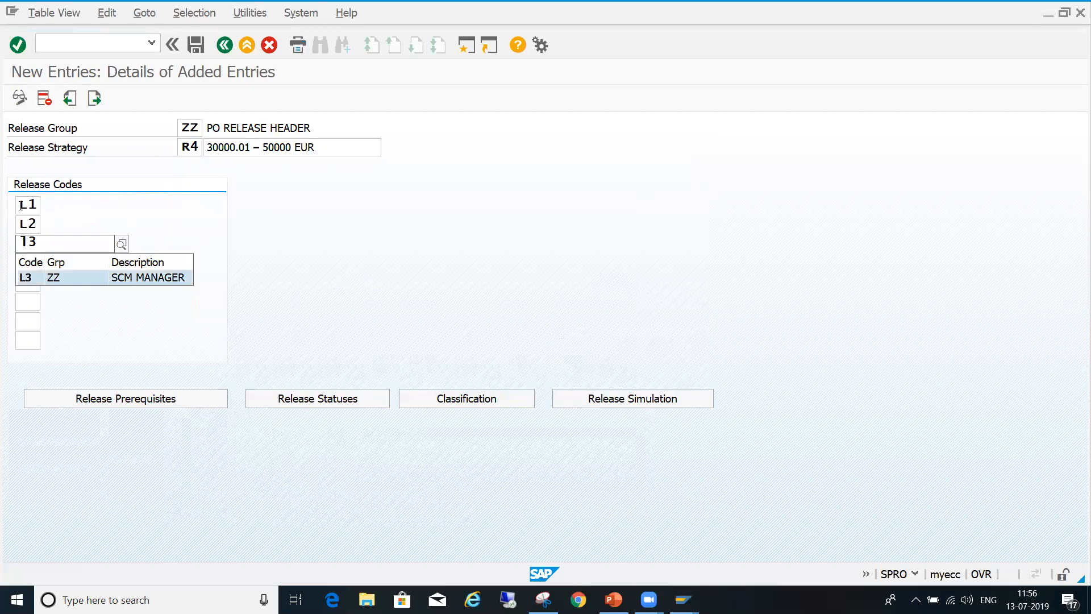
key(Return)
key(Tab)
text(l)
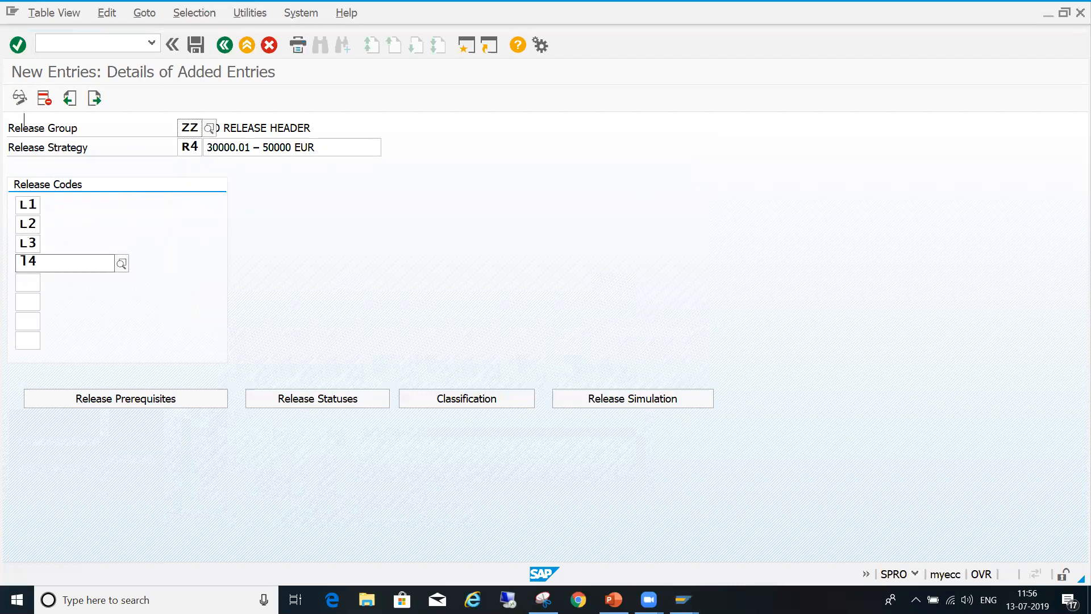
text(4)
key(Return)
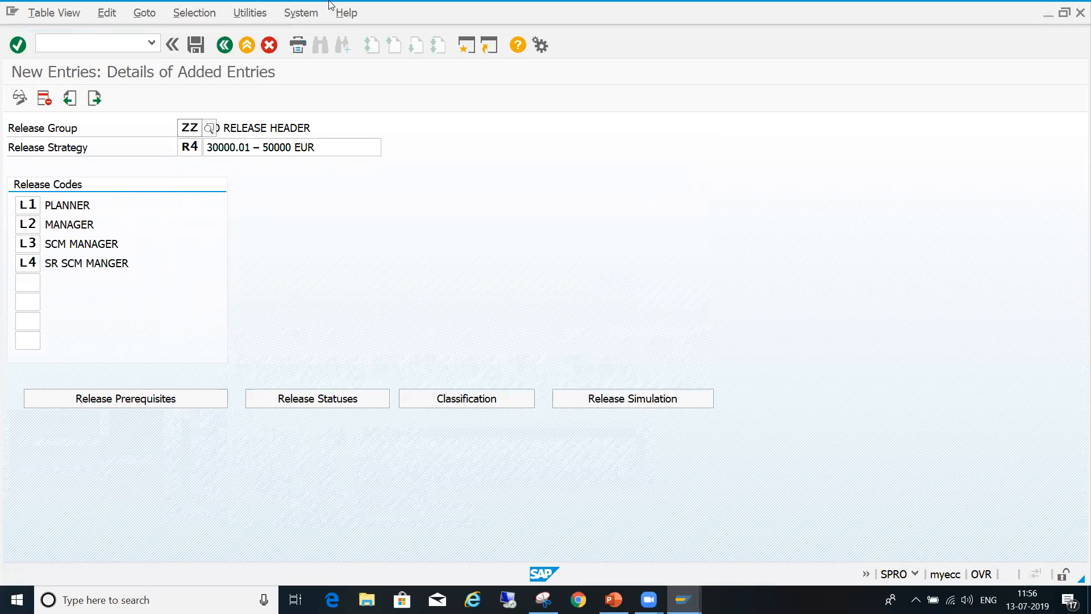
- In strategy R4, make L1 a prerequisite for L2, L1 and L2 for L3, and L1, L2 and L3 for L4
click(128, 398)
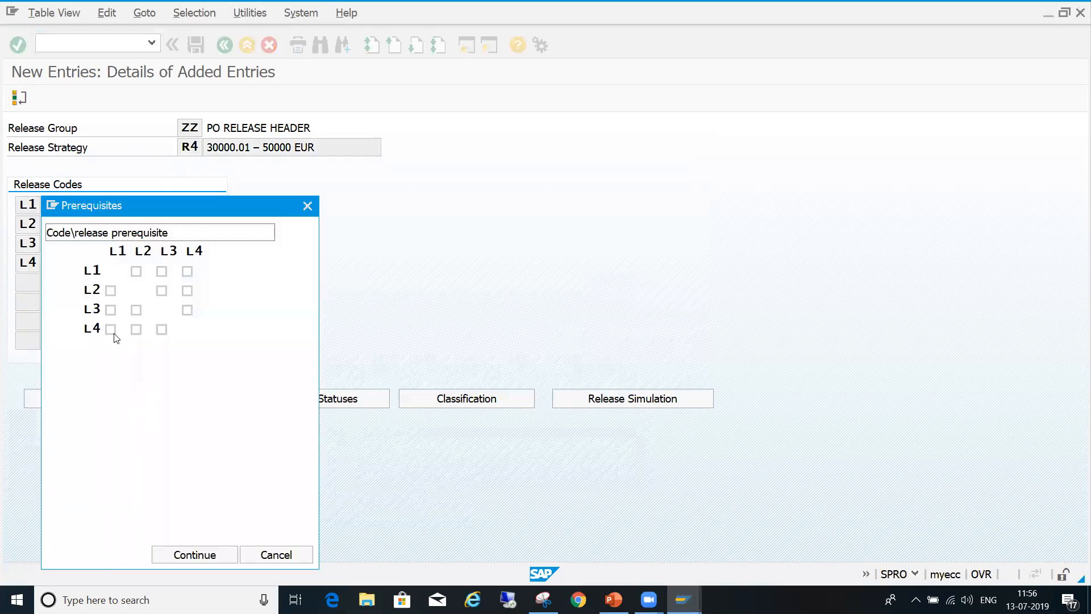
click(111, 291)
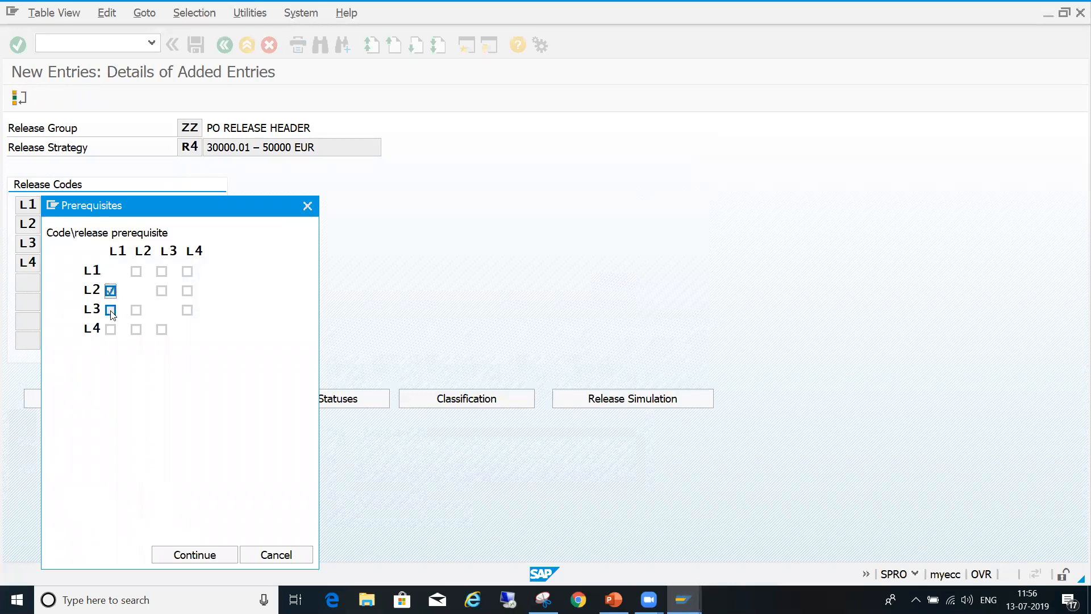
click(111, 310)
click(136, 311)
click(111, 330)
click(136, 330)
click(162, 330)
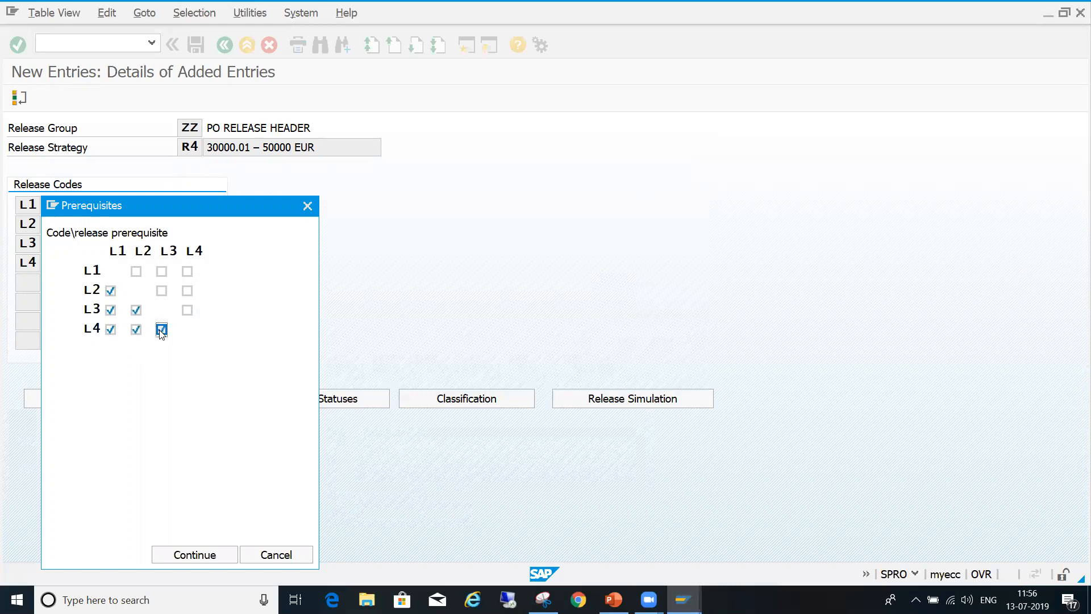
click(190, 554)
- Set strategy R4's release indicator for full release by L1 to L4 to 4, Released By Sr SCM Manager, and save
click(286, 404)
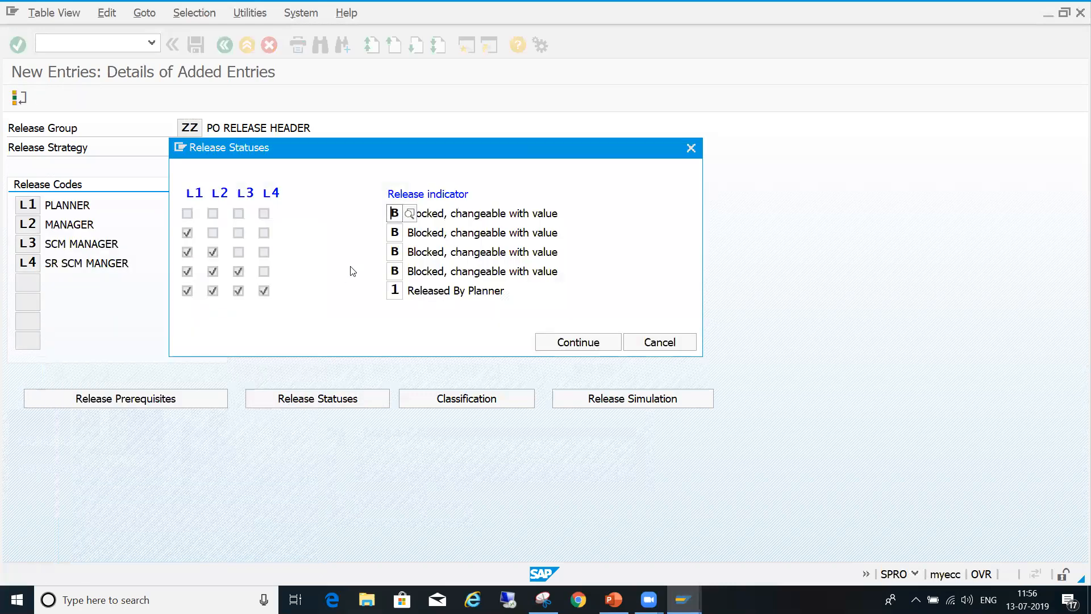
click(399, 291)
click(409, 292)
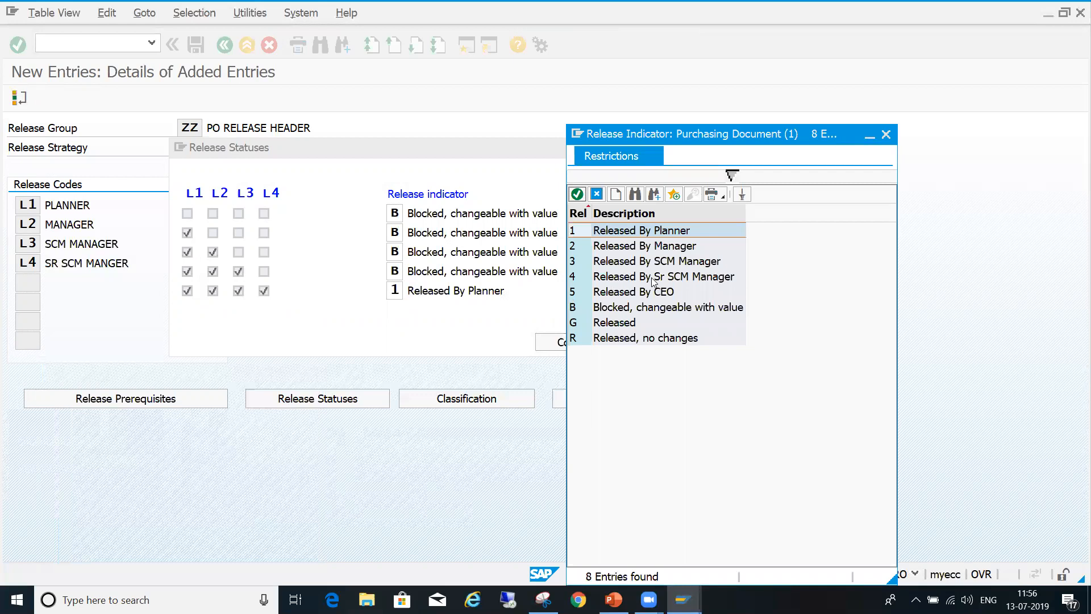
click(685, 279)
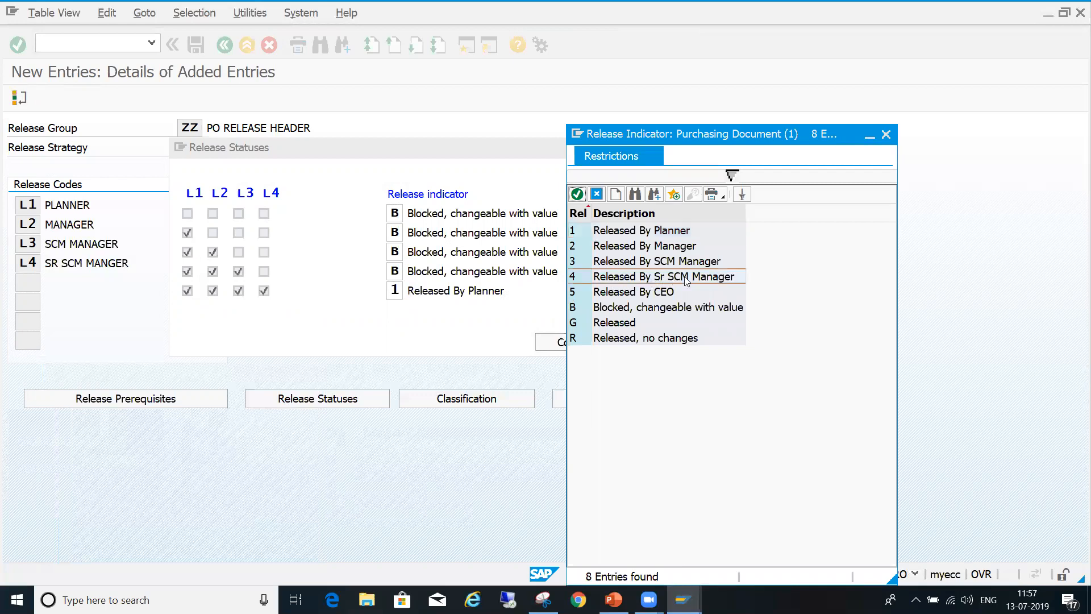
double_click(686, 278)
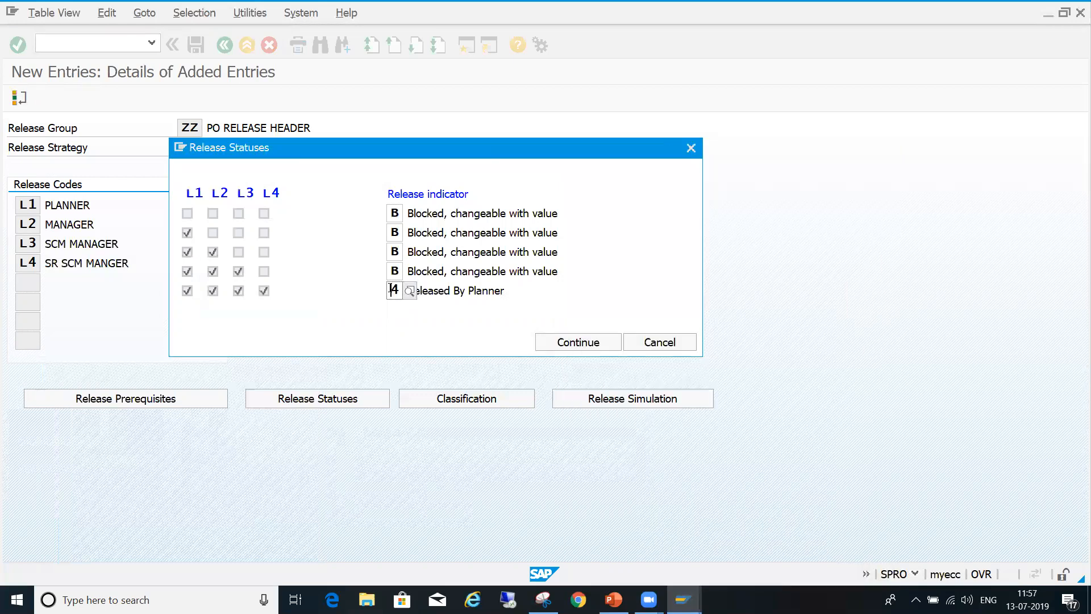
click(568, 345)
click(196, 46)
- Simulate the release of strategy R4 by effecting codes L1, L2, L3 and L4 in sequence, and close the simulation
click(650, 400)
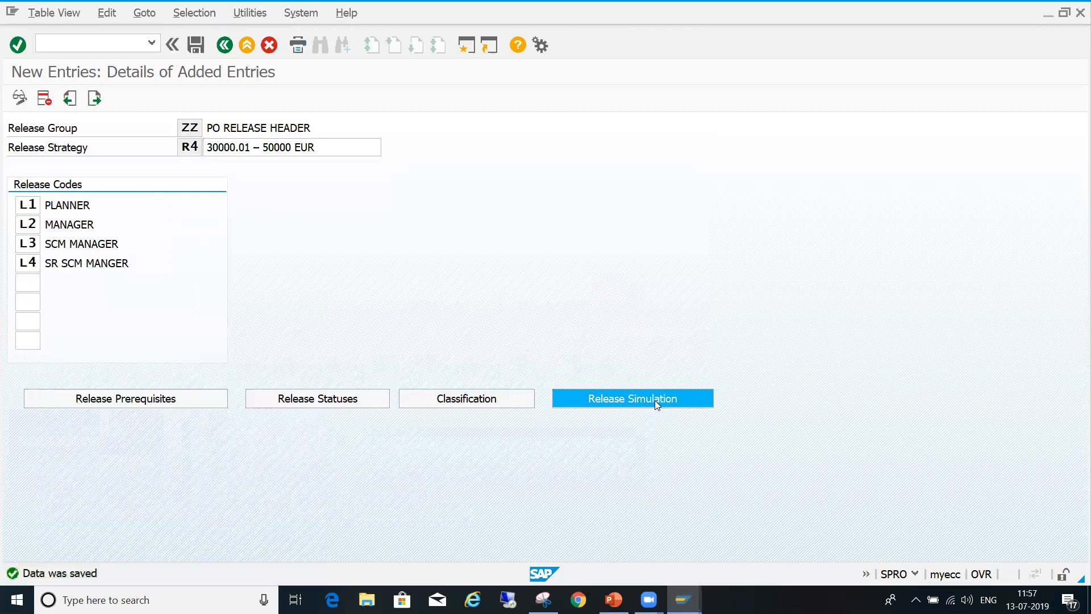
drag(419, 291, 499, 292)
click(603, 382)
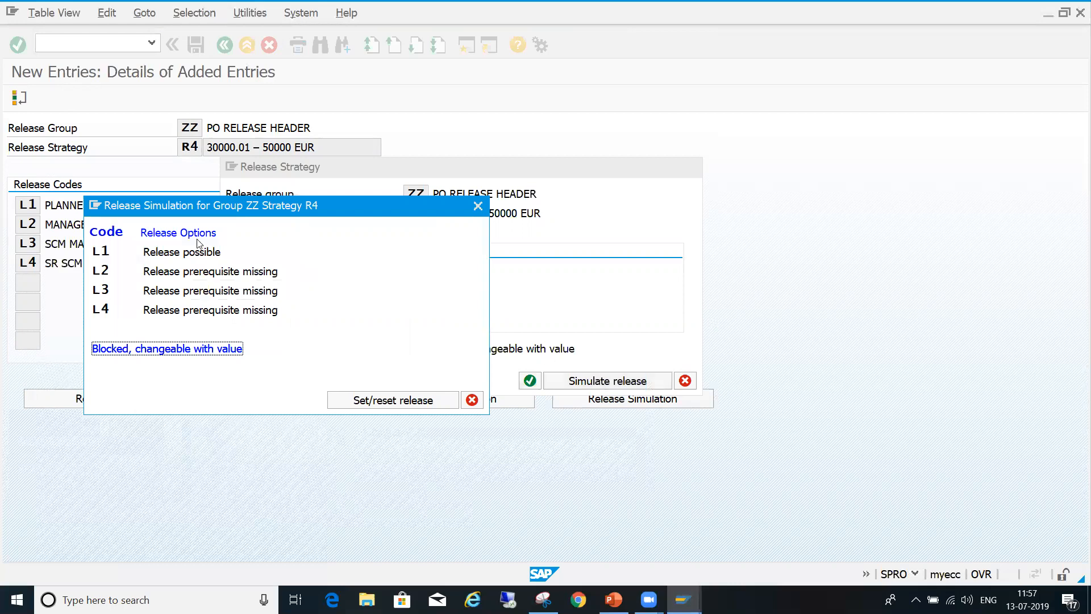
double_click(199, 250)
double_click(208, 279)
double_click(212, 289)
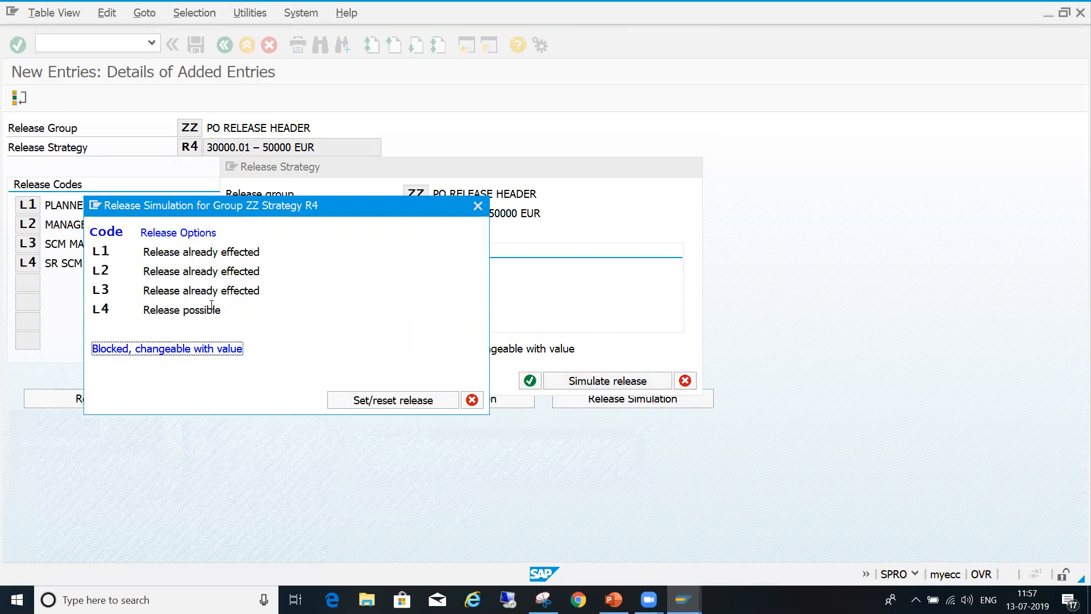
double_click(212, 310)
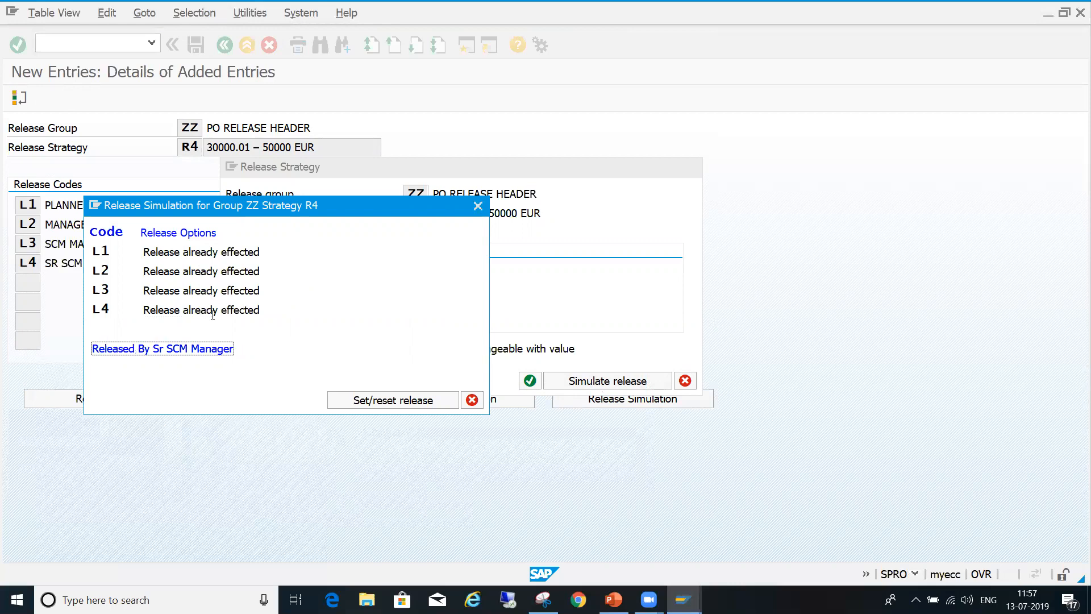
click(471, 400)
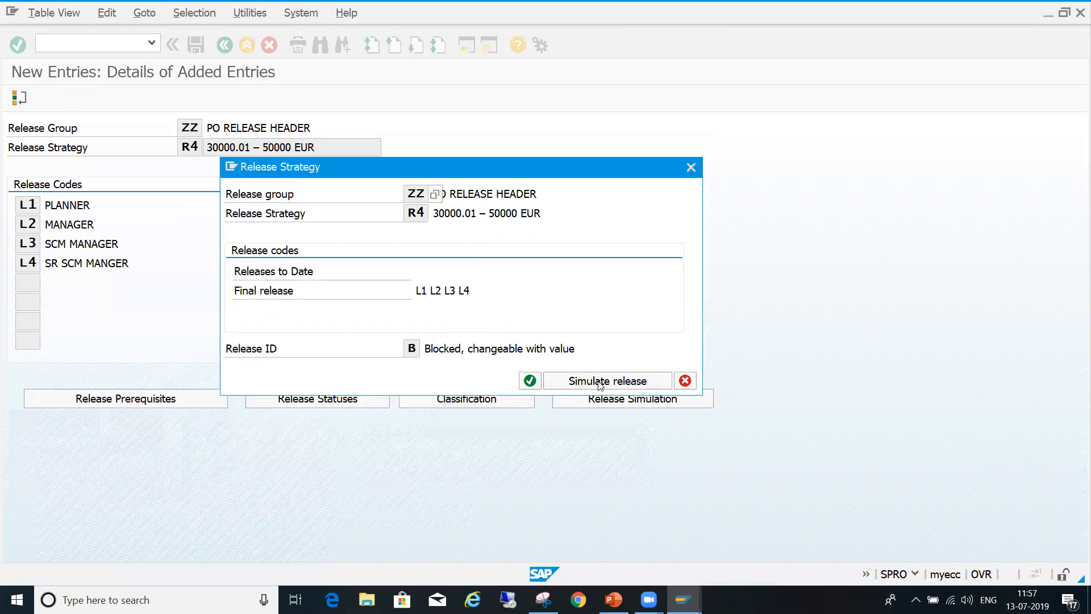
click(685, 380)
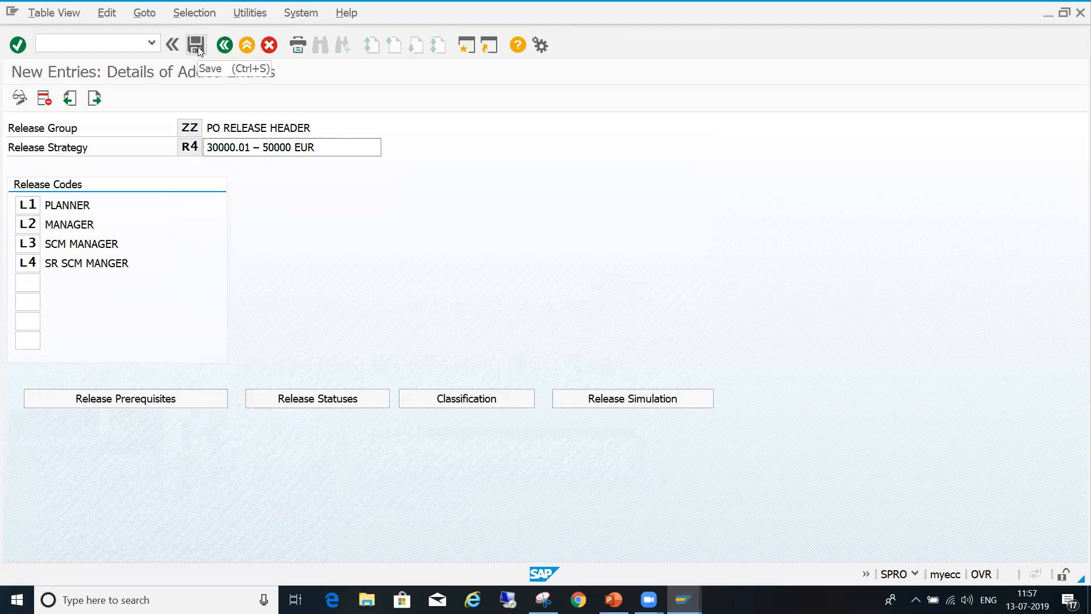
- Create a new release strategy R5 in release group ZZ
click(232, 41)
click(233, 43)
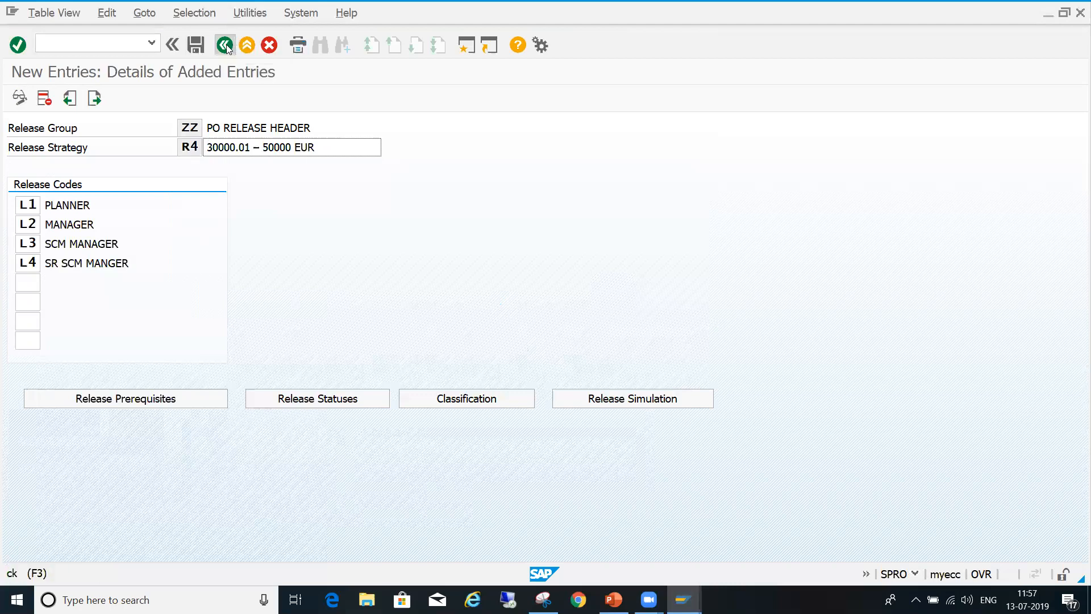
click(117, 101)
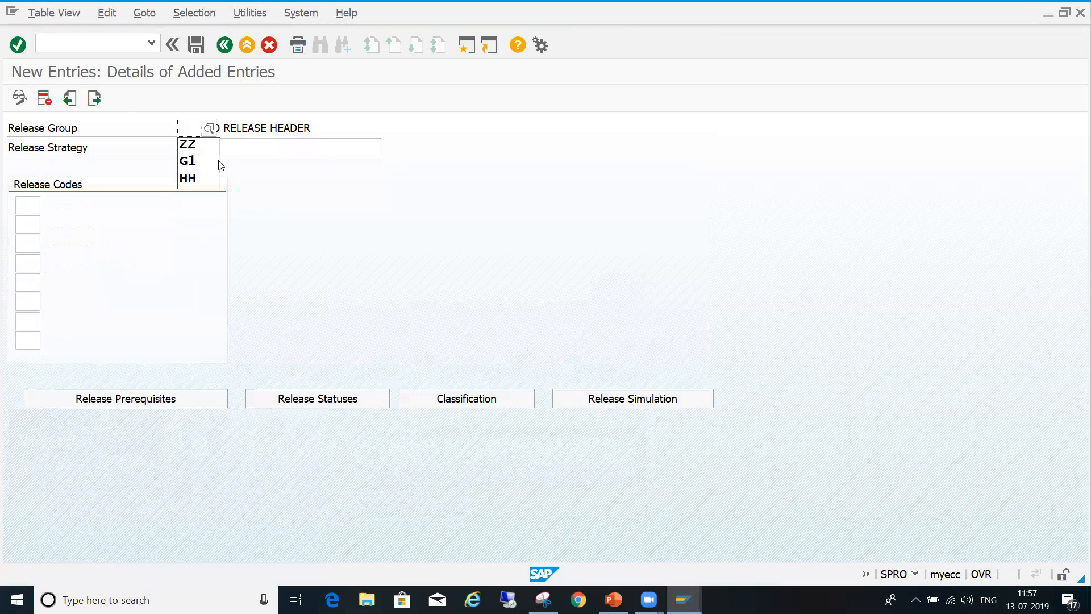
key(Down)
key(Return)
key(Tab)
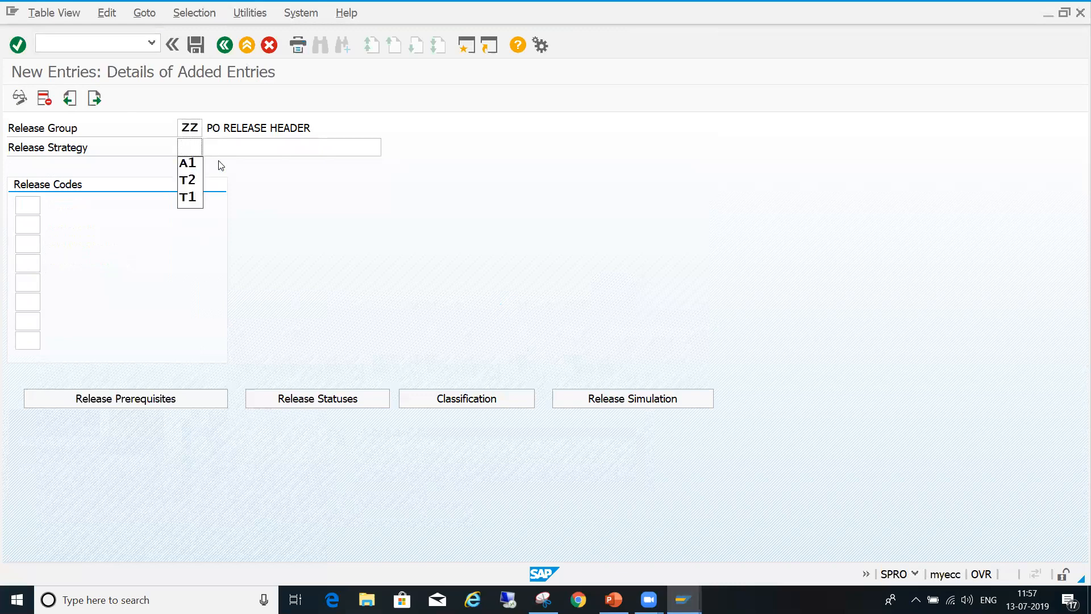
text(R5)
key(Tab)
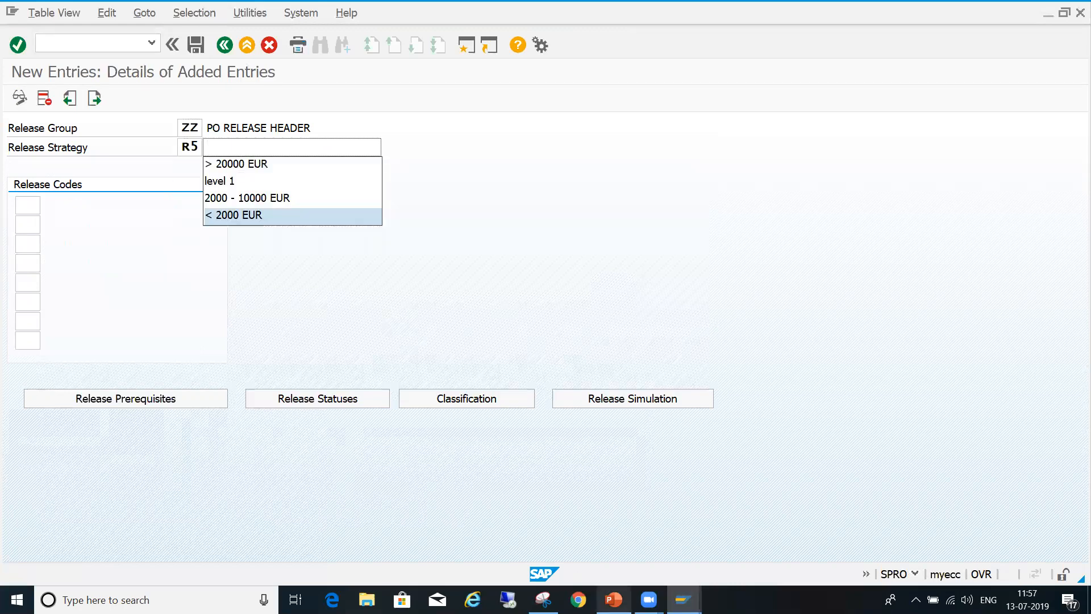
- Copy the R5 value range from the PowerPoint table and use "> 50000 EUR" as strategy R5's description in SAP
click(614, 600)
click(557, 385)
key(ctrl+c)
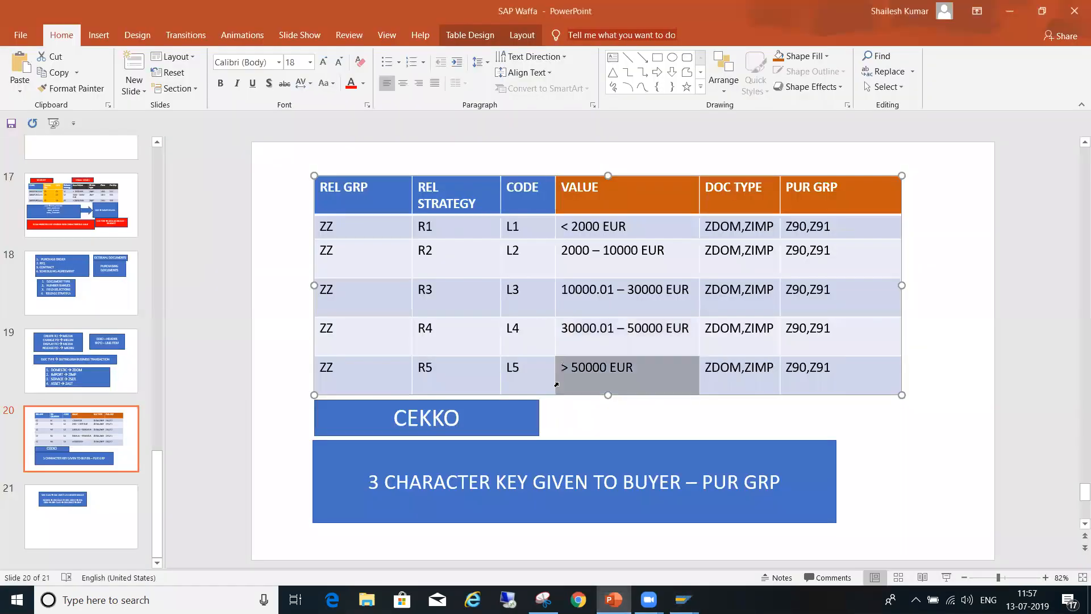
key(alt+Tab)
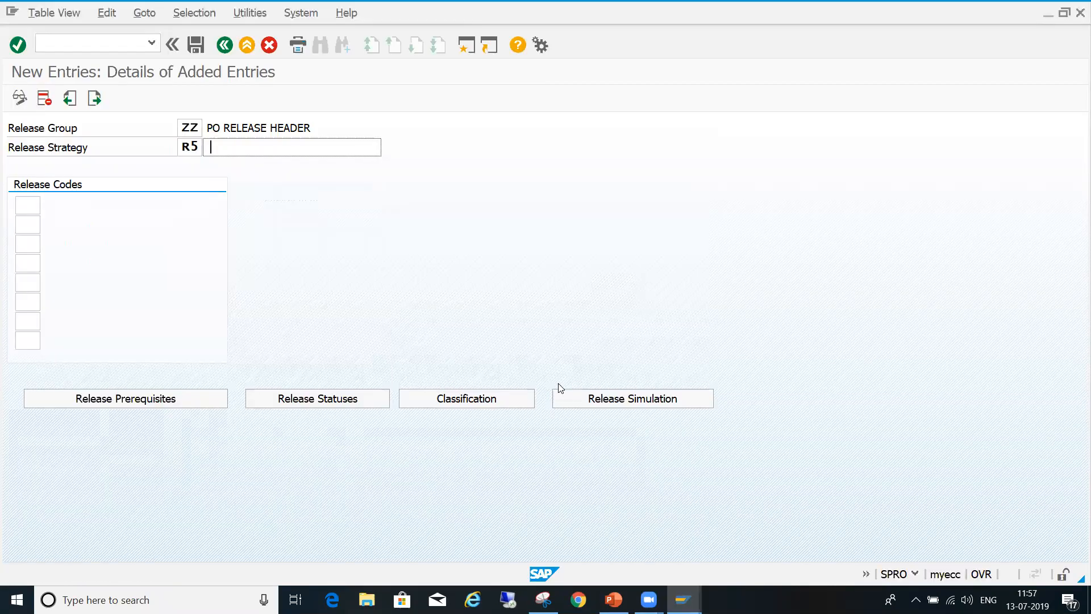
key(ctrl+v)
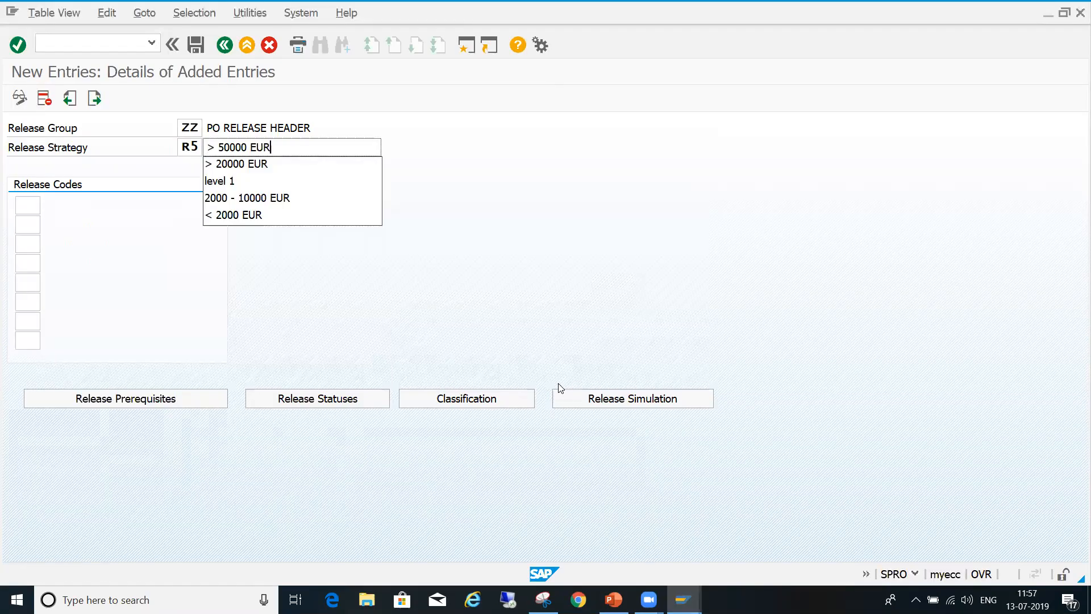
- Assign release codes L1, L2, L3, L4 and L5 to strategy R5
click(28, 205)
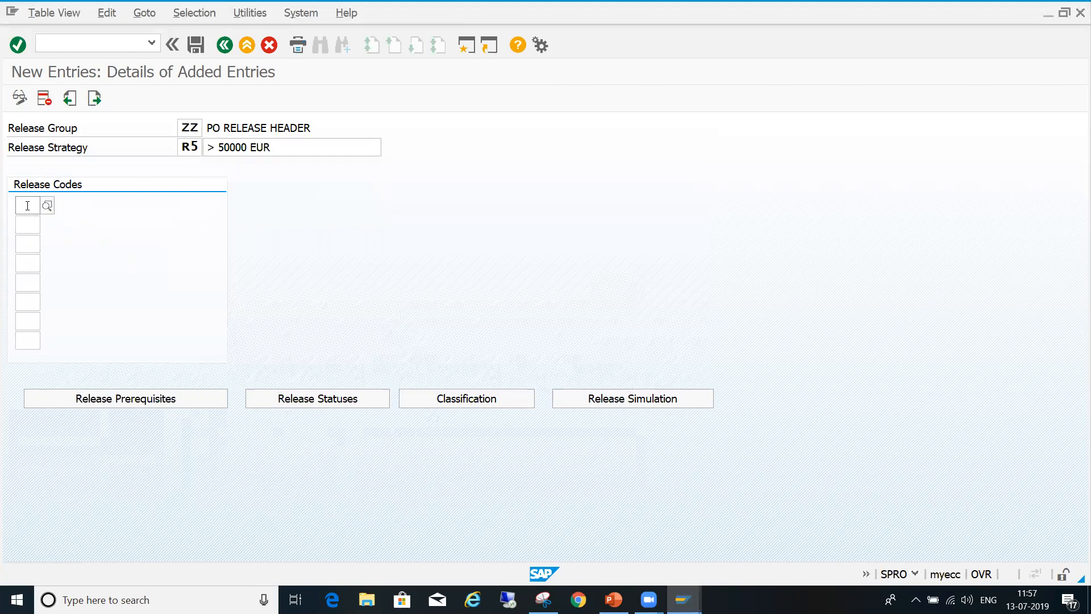
text(L1)
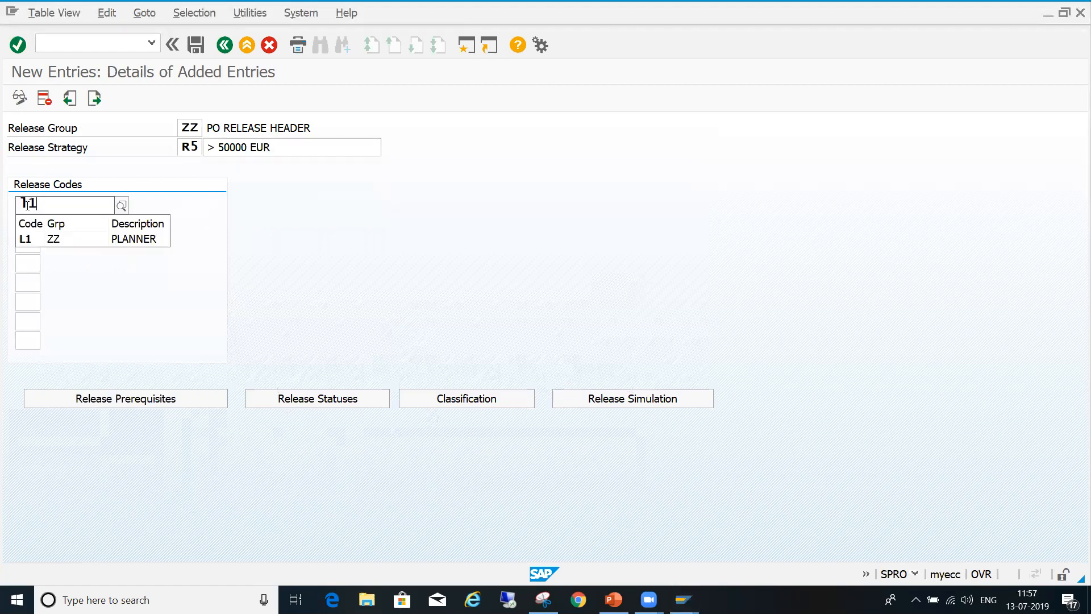
key(Tab)
text(12)
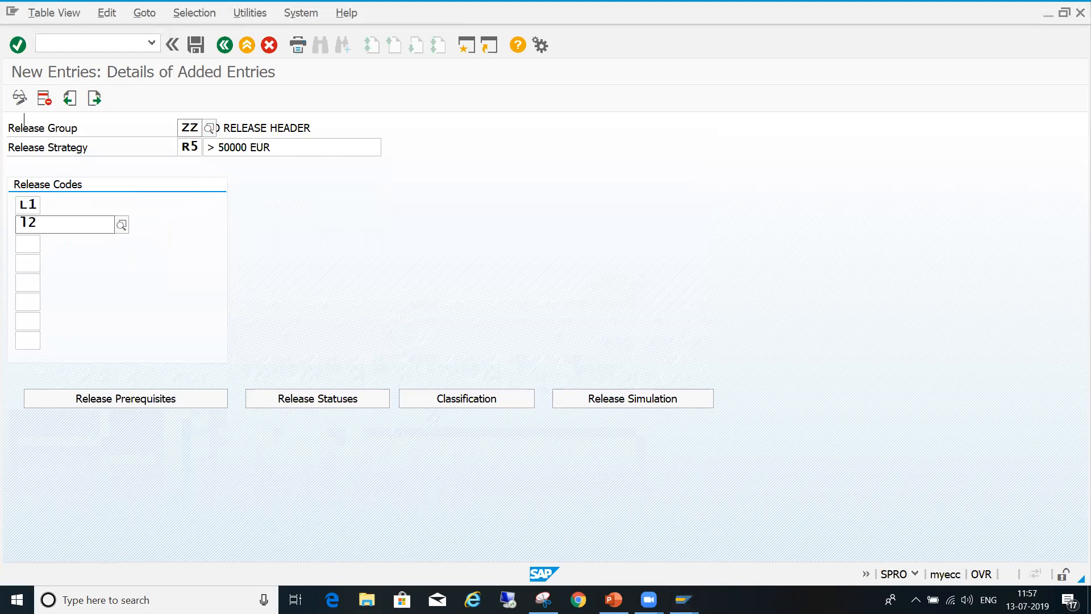
key(Return)
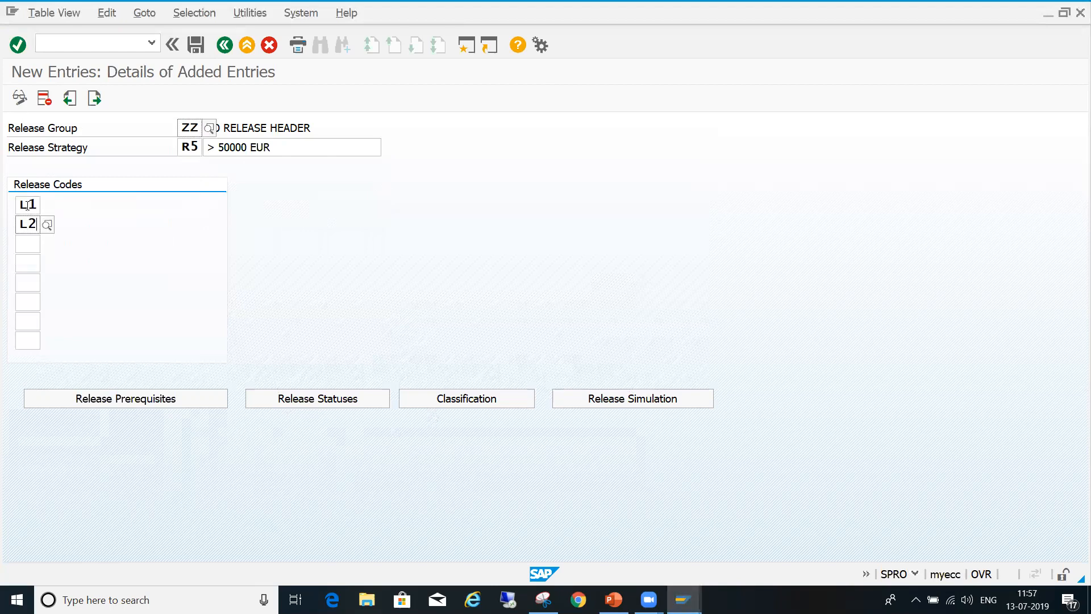
key(Tab)
text(l3)
key(Return)
key(Tab)
text(l)
key(Return)
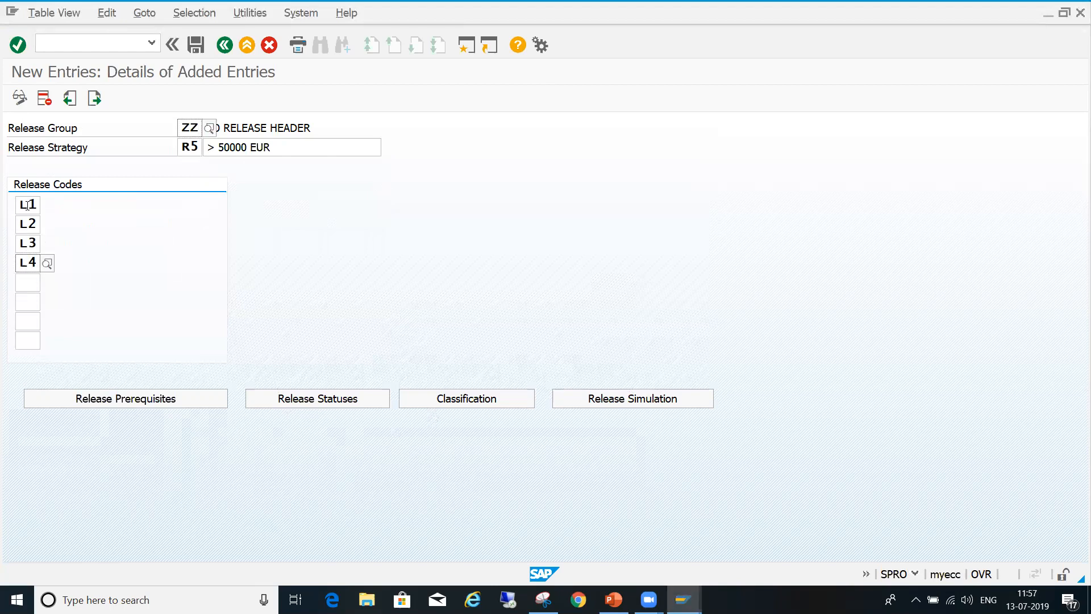
key(Tab)
text(l5)
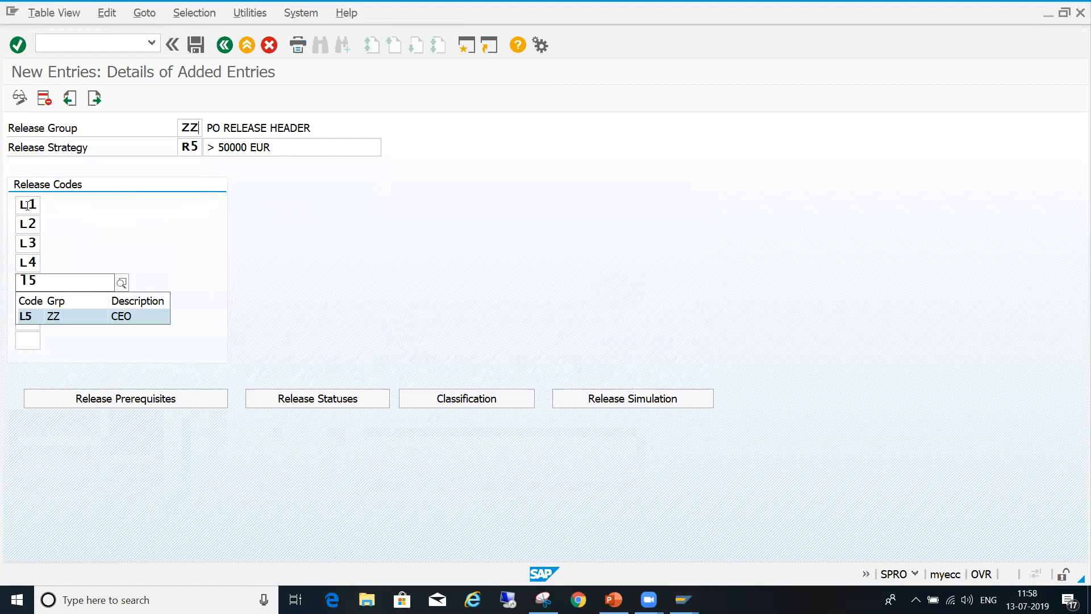
key(Return)
key(Return)
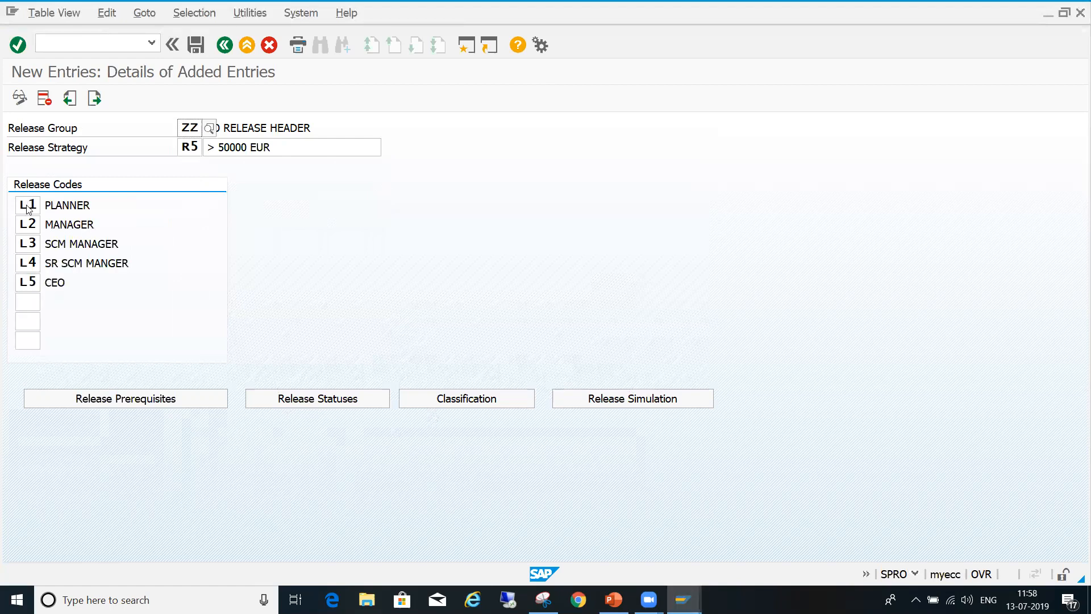
- In strategy R5, make L1 a prerequisite for L2, L1–L2 for L3, L1–L3 for L4, and L1–L4 for L5
click(159, 398)
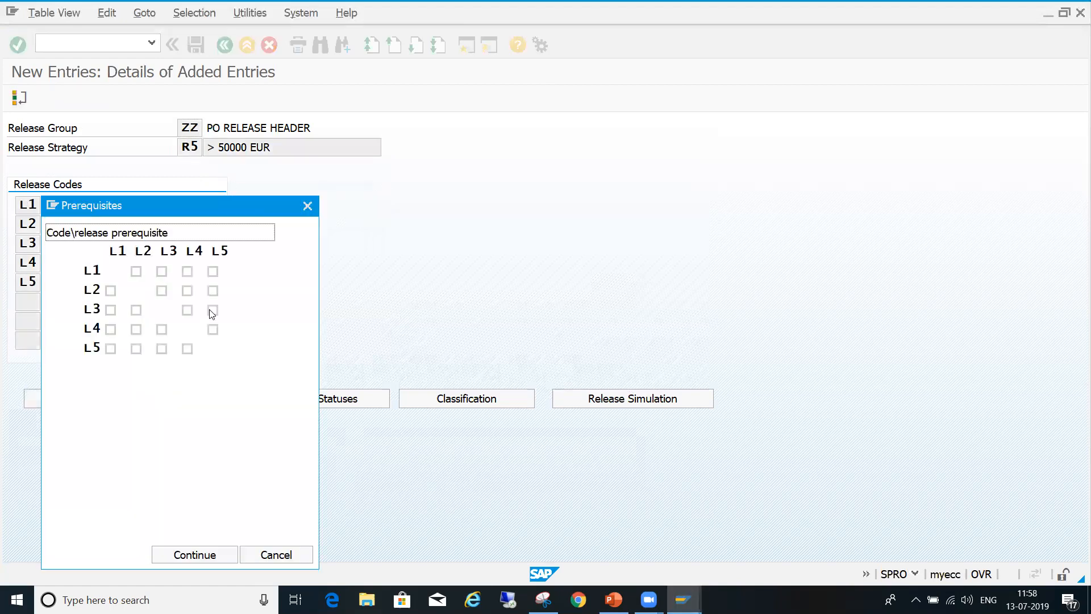
click(111, 291)
click(111, 310)
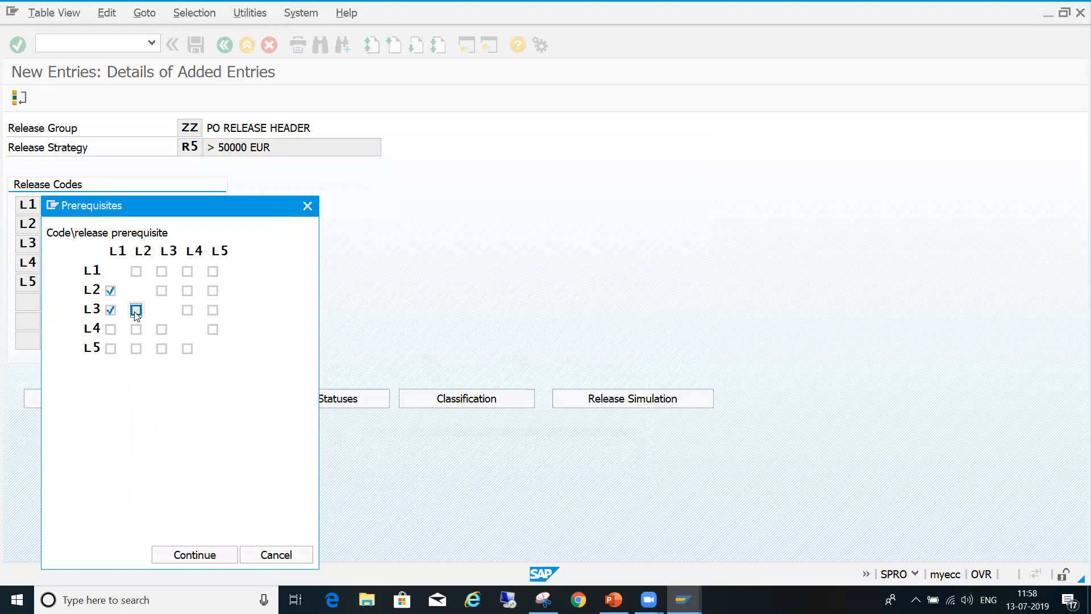
click(110, 330)
click(136, 330)
click(161, 330)
click(111, 349)
click(137, 349)
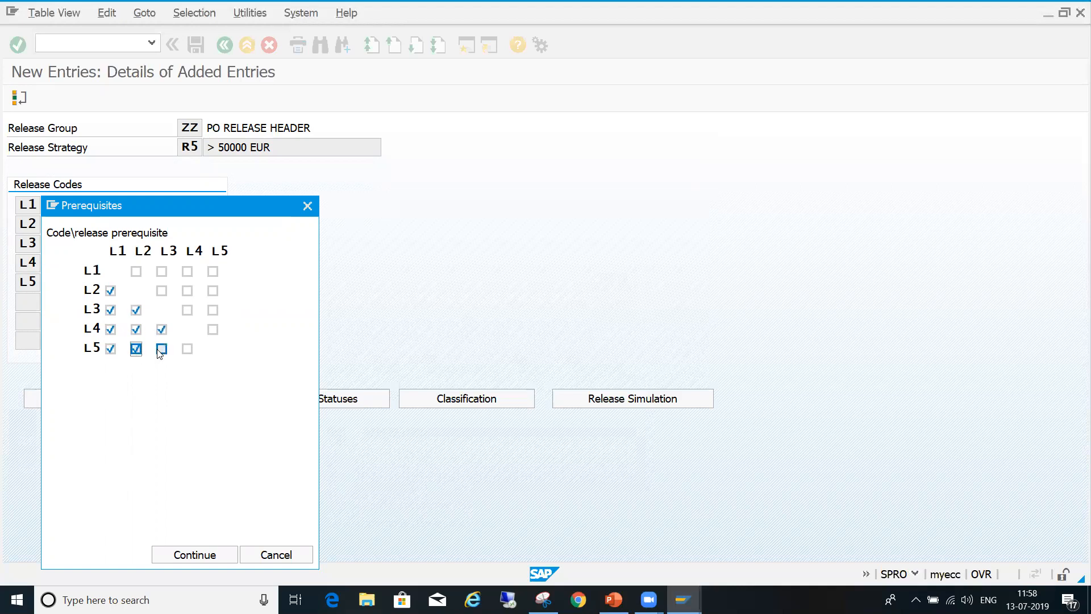
click(161, 349)
click(187, 349)
click(176, 554)
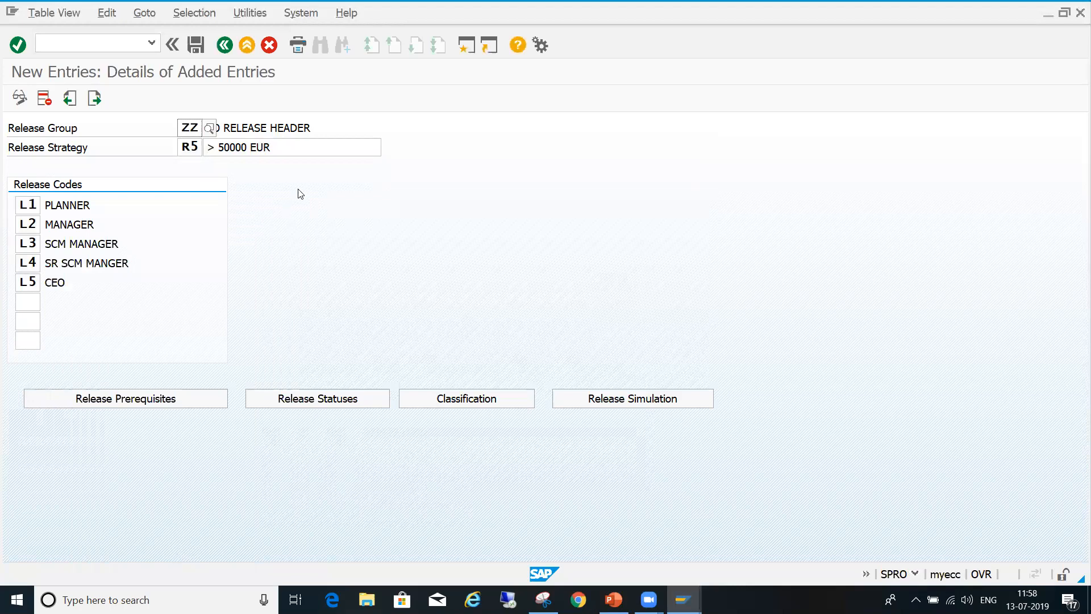
- Set strategy R5's release indicator for full release by L1 to L5 to 5, Released By CEO, and save
click(283, 400)
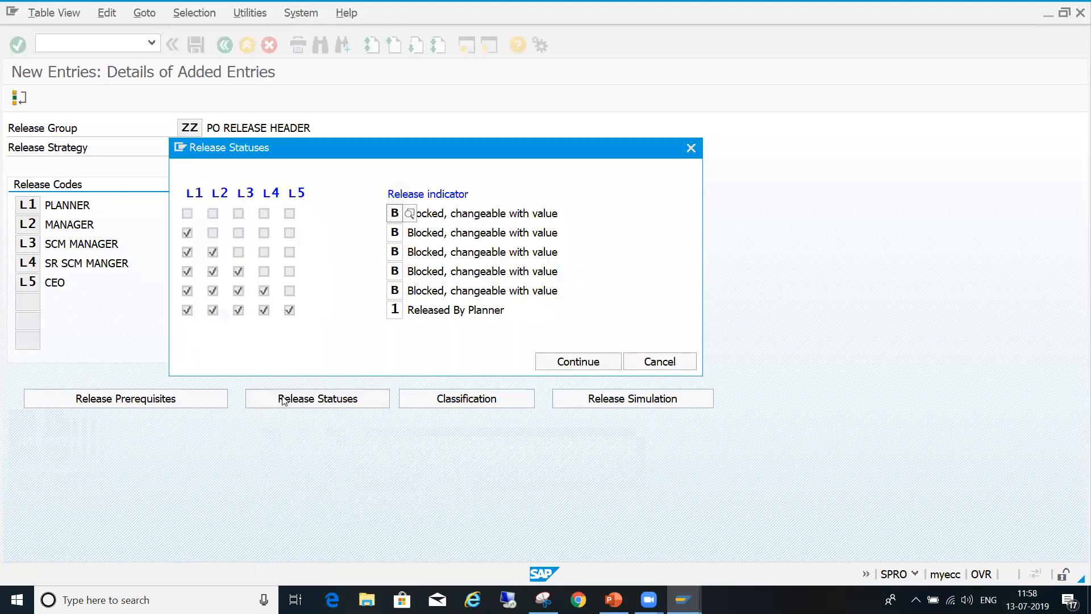
click(402, 309)
click(410, 310)
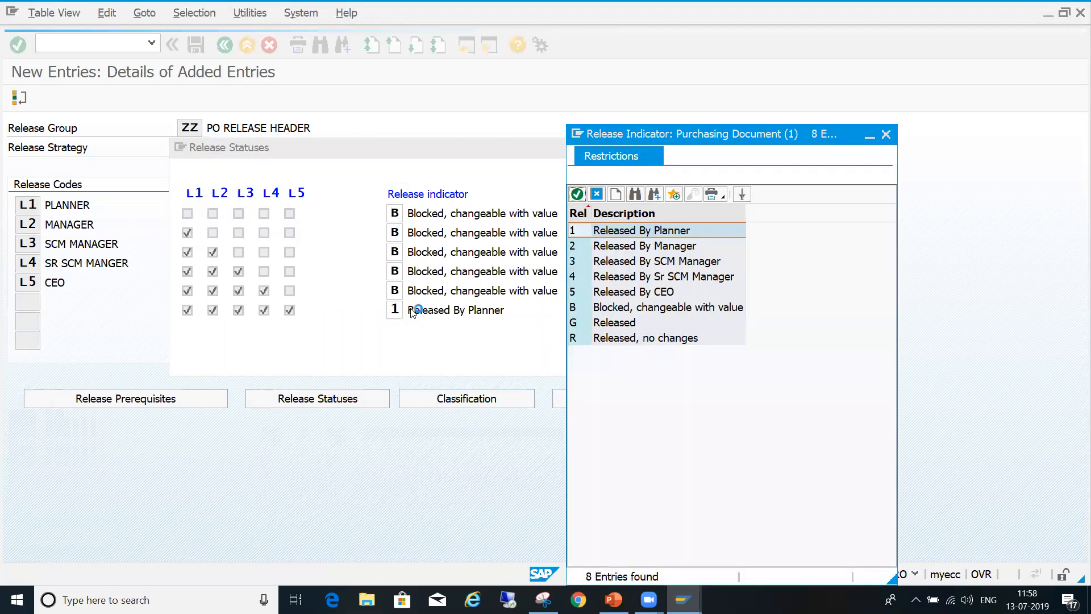
click(614, 292)
double_click(615, 293)
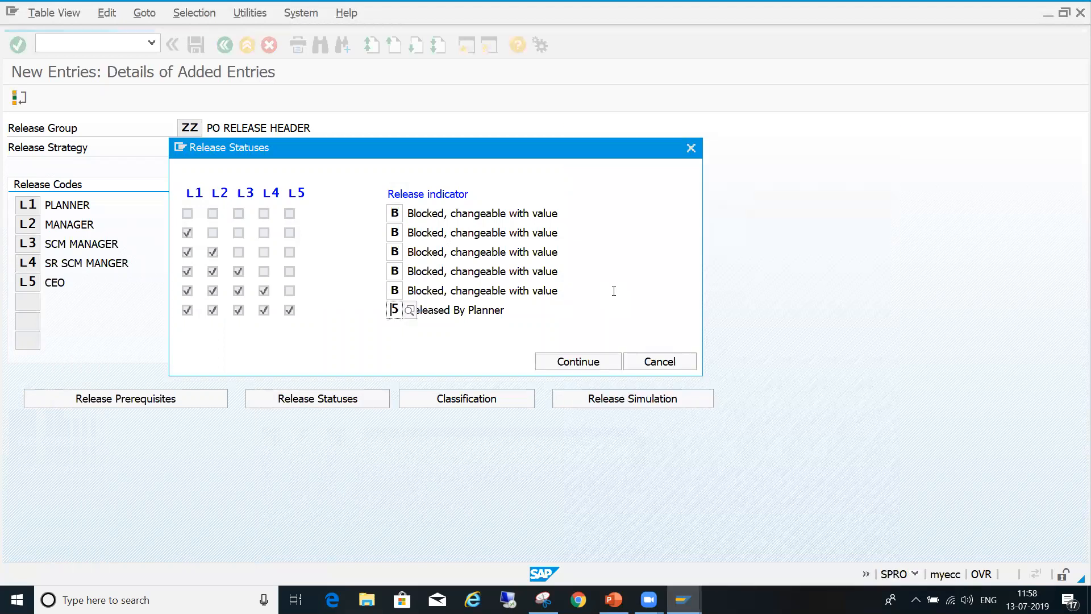
click(561, 365)
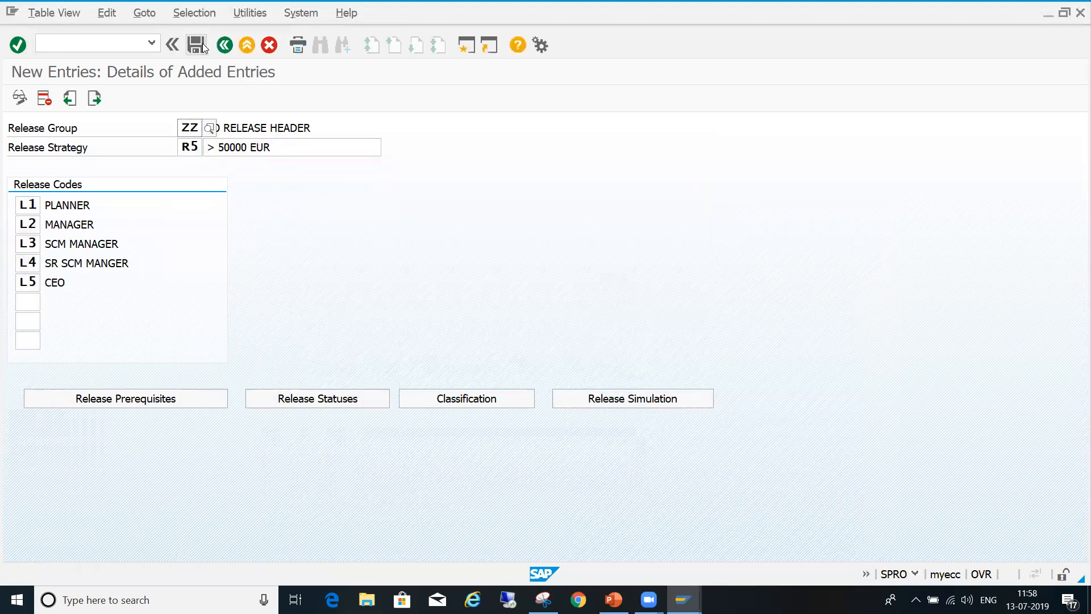
click(195, 45)
- Simulate the release of strategy R5 by effecting codes L1, L2, L3, L4 and L5 in sequence, and close the simulation
click(621, 399)
drag(417, 291, 518, 294)
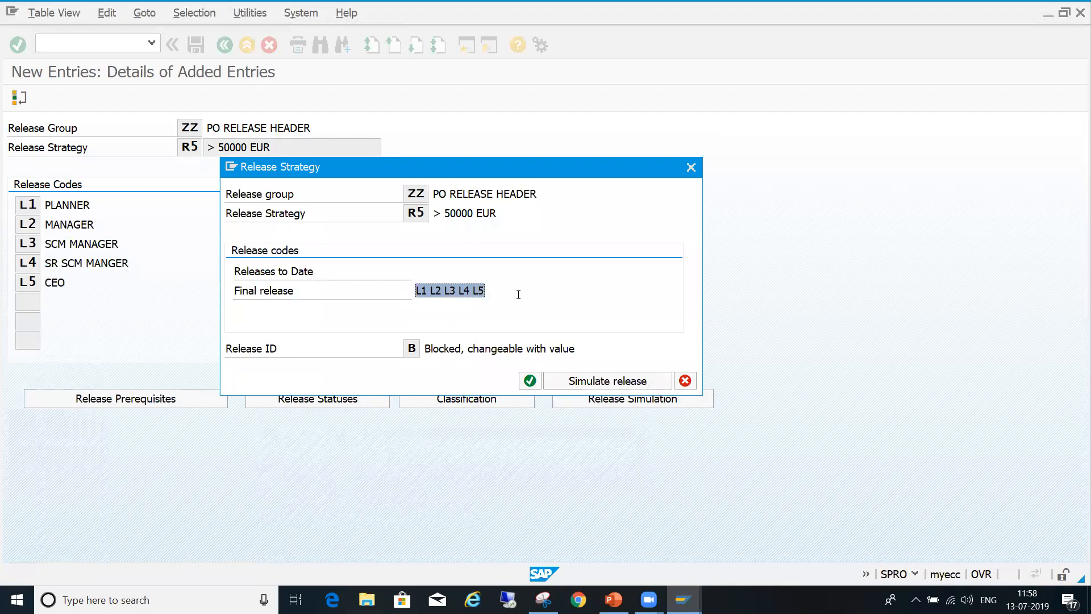
click(615, 383)
double_click(192, 255)
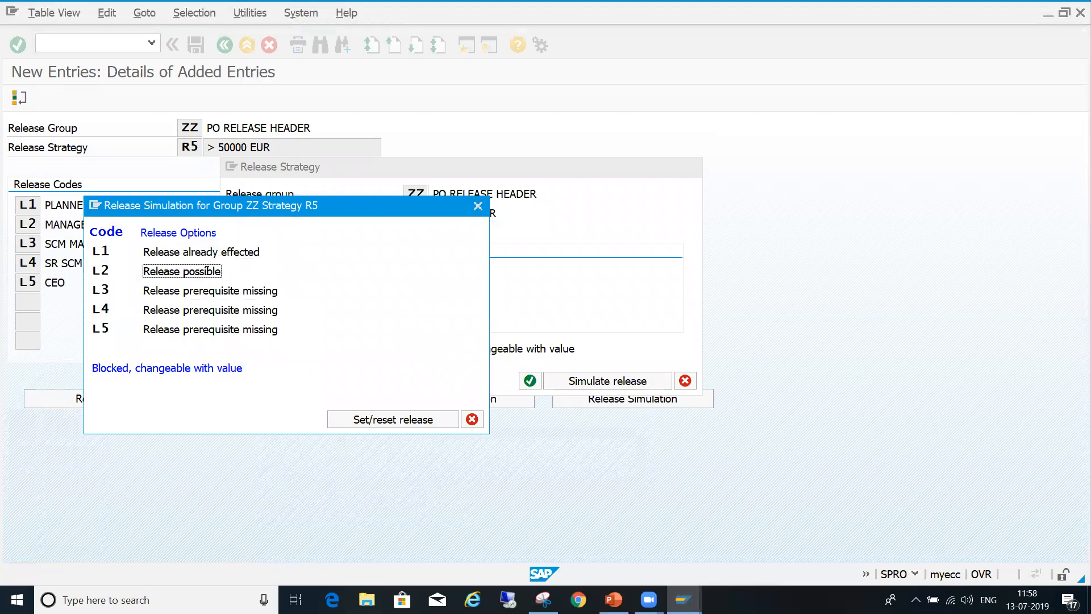
double_click(208, 271)
double_click(211, 291)
double_click(218, 310)
double_click(216, 330)
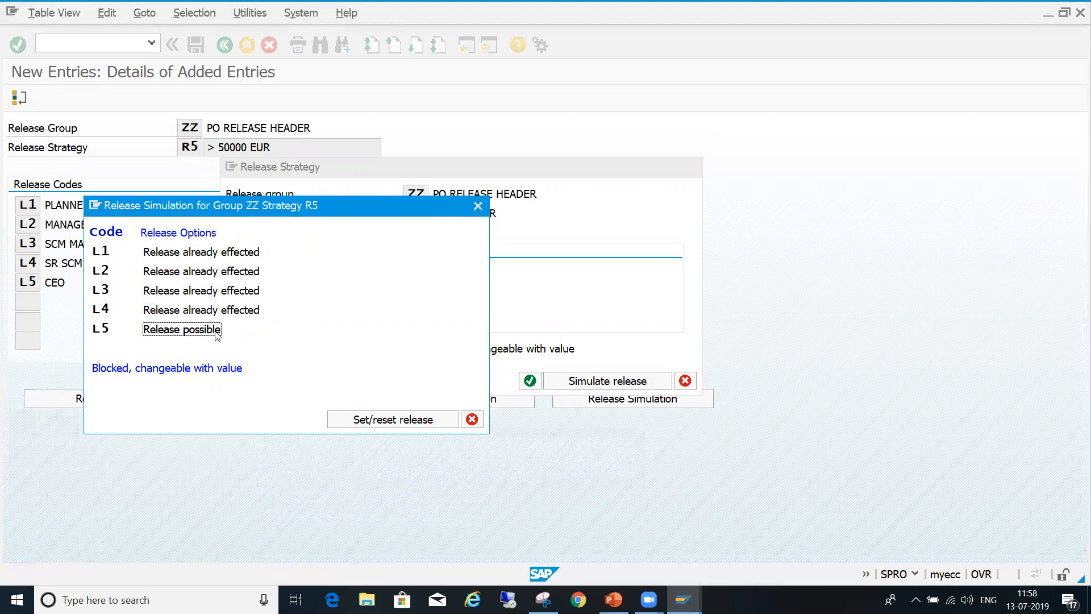
click(472, 421)
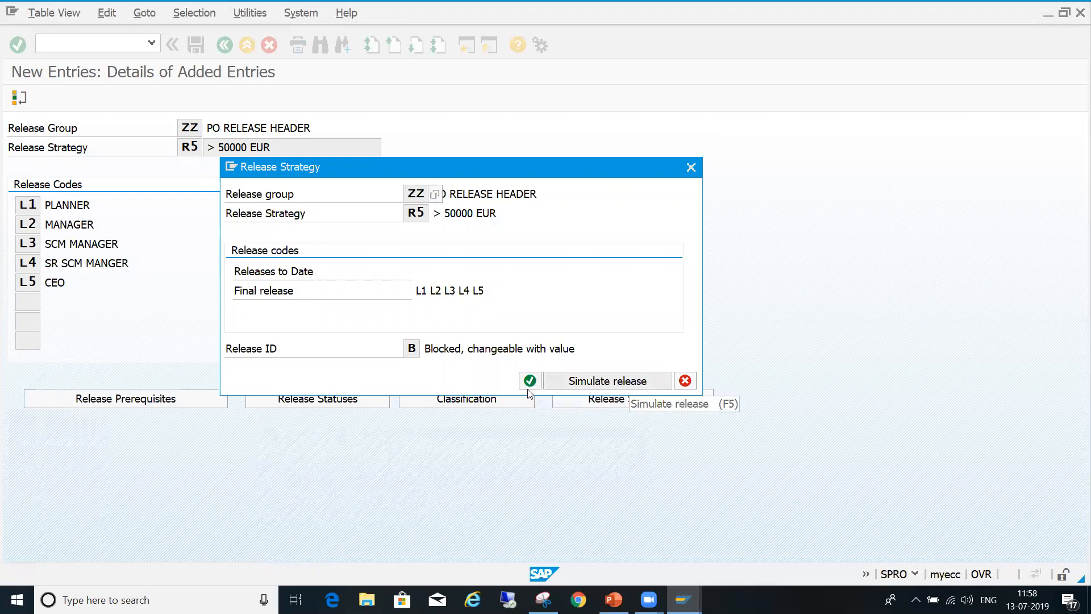
click(535, 384)
- Leave the release strategy maintenance and close the list of release procedure activities
click(200, 46)
click(228, 47)
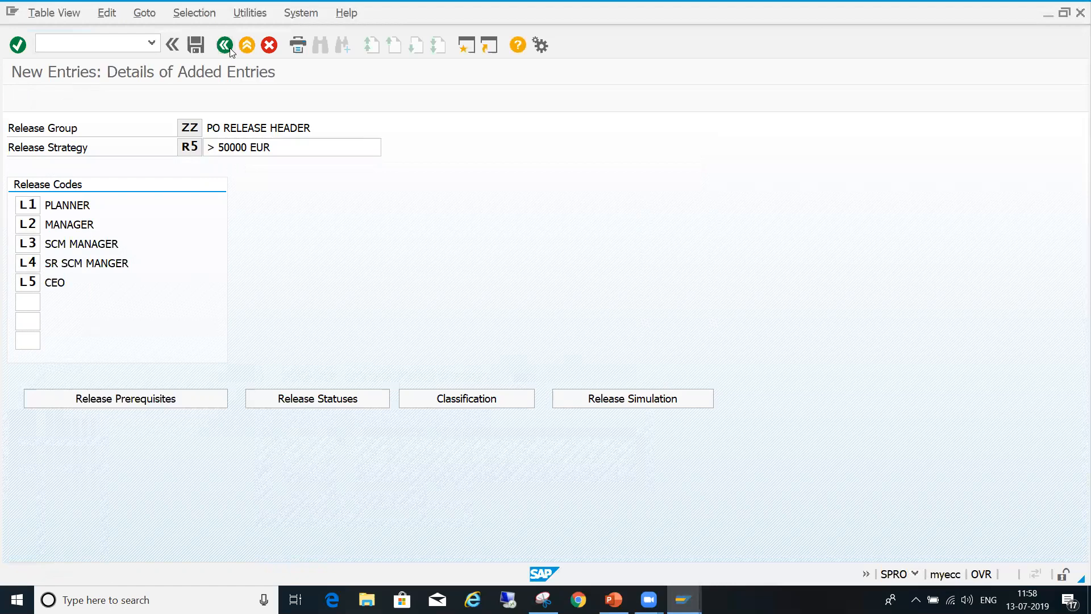
click(230, 49)
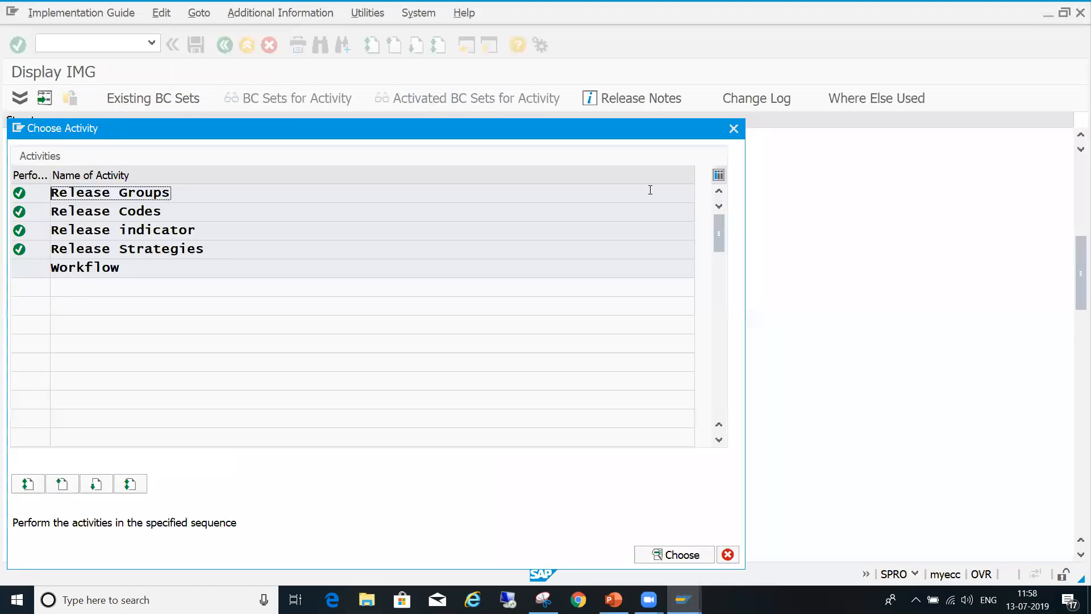
click(737, 132)
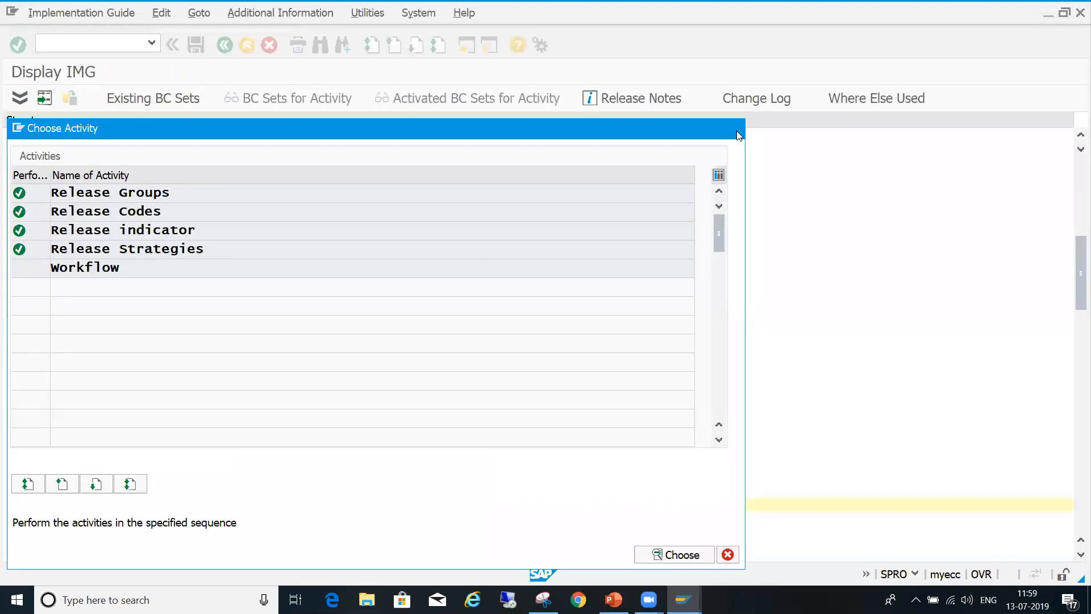
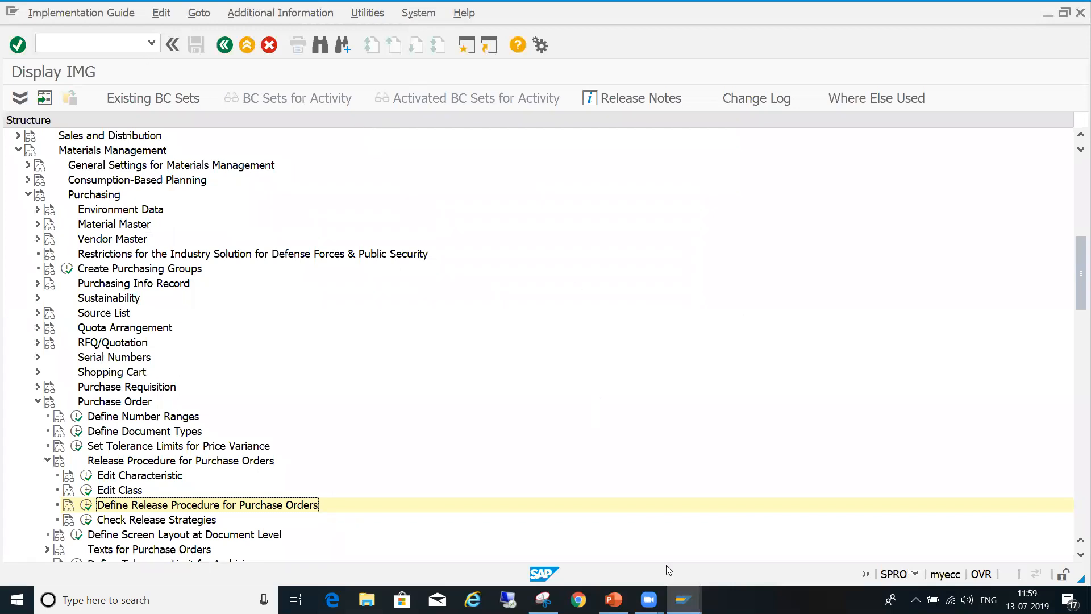
- Switch to the session showing the CEKKO dictionary structure and open transaction CL24N in it
mouse_move(684, 599)
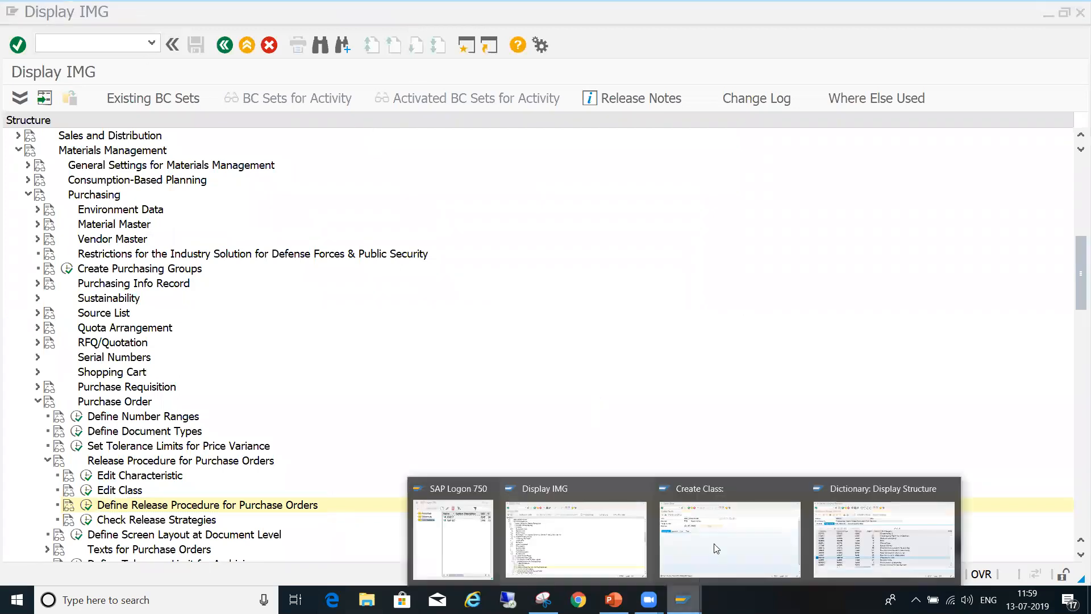
click(854, 554)
click(89, 40)
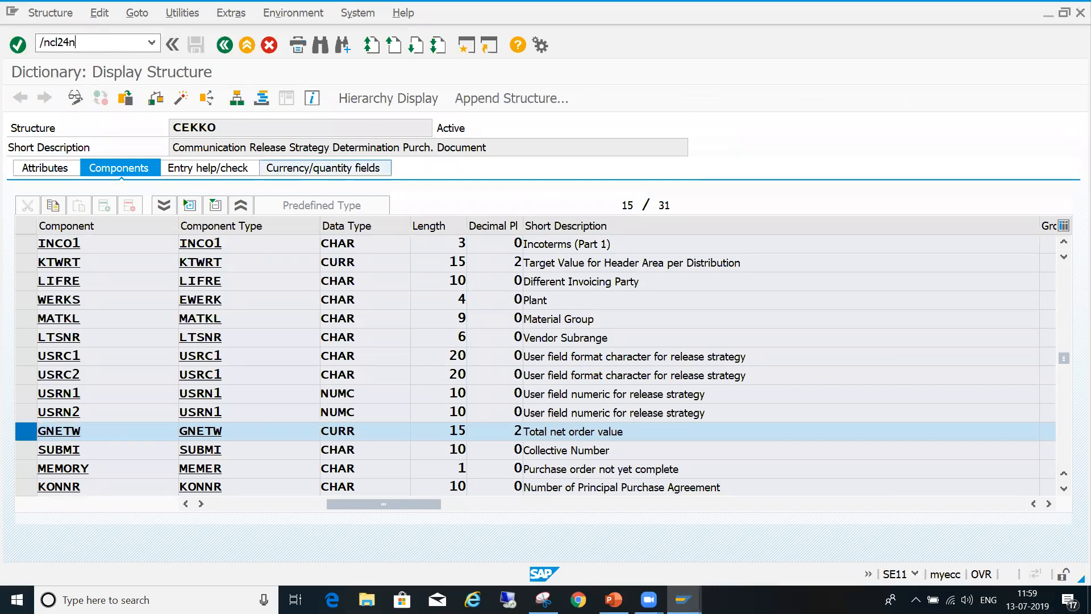
key(Return)
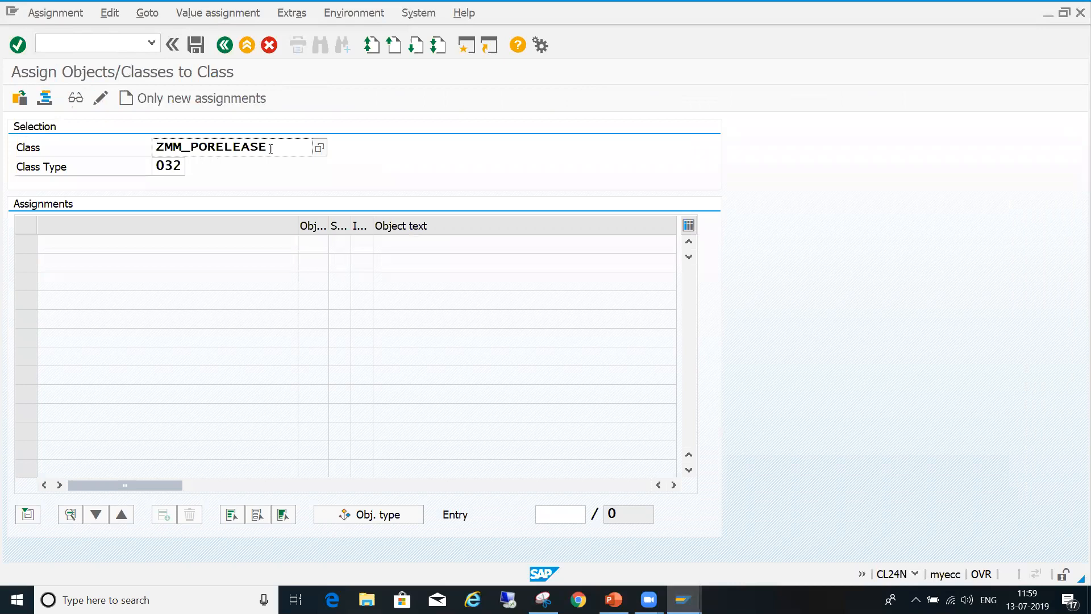
- Start new assignments only for class ZMM_PORELEASE of class type 032, with Release strategy as the object type
click(256, 147)
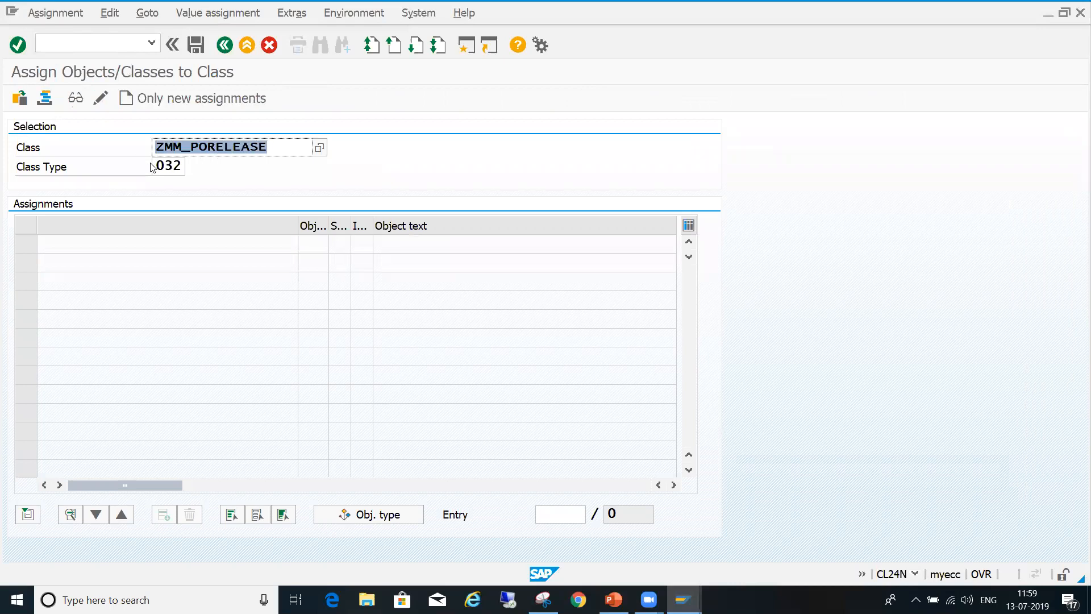
click(174, 102)
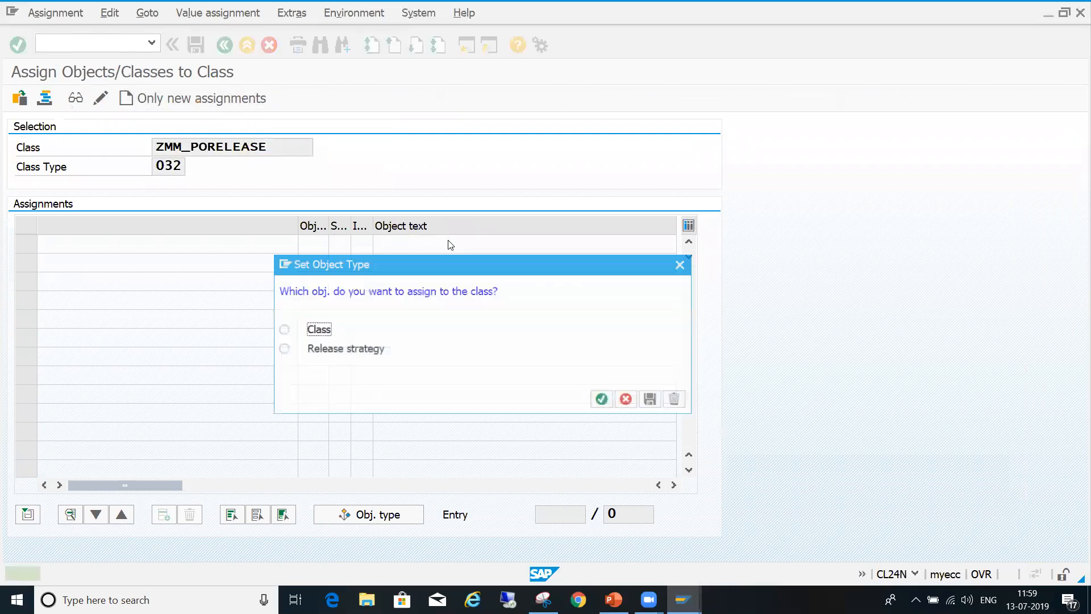
click(282, 349)
click(604, 400)
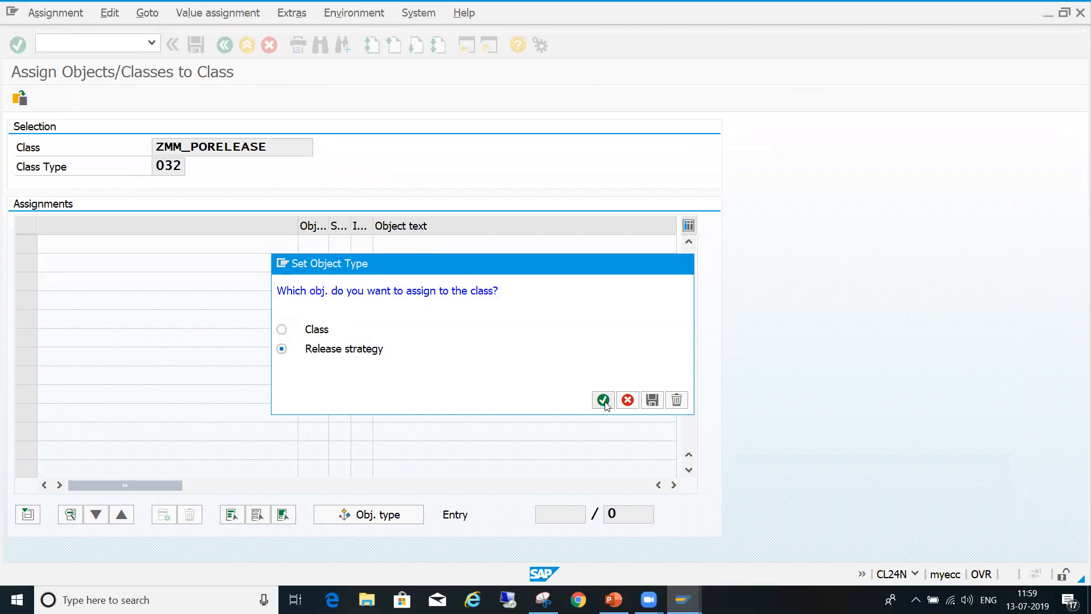
- Assign release strategy R1 of group ZZ, < 2000 EUR, to the class from the list of release strategies
click(72, 245)
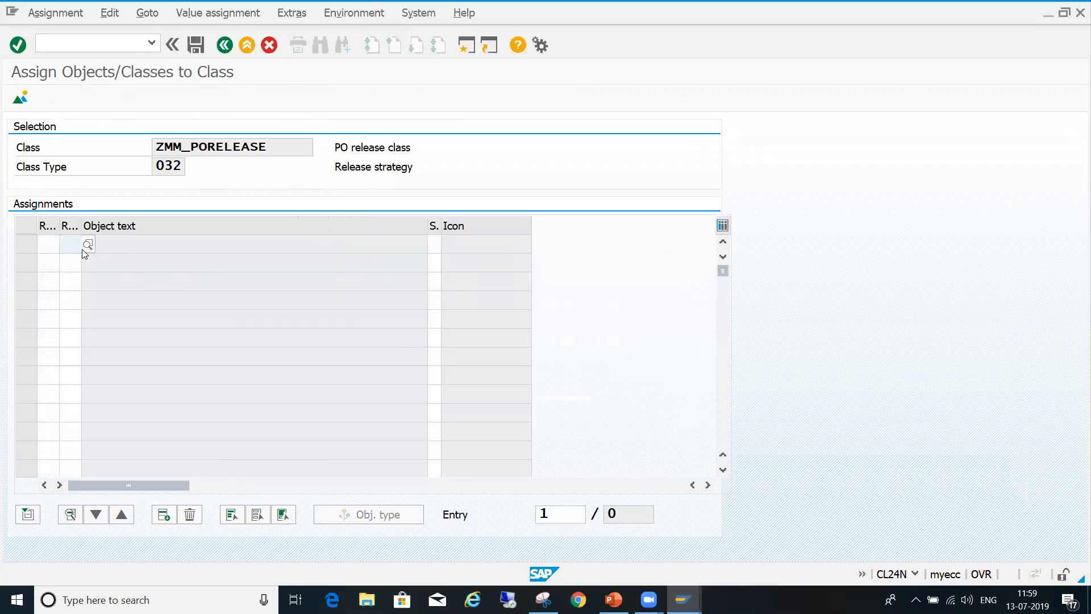
click(88, 244)
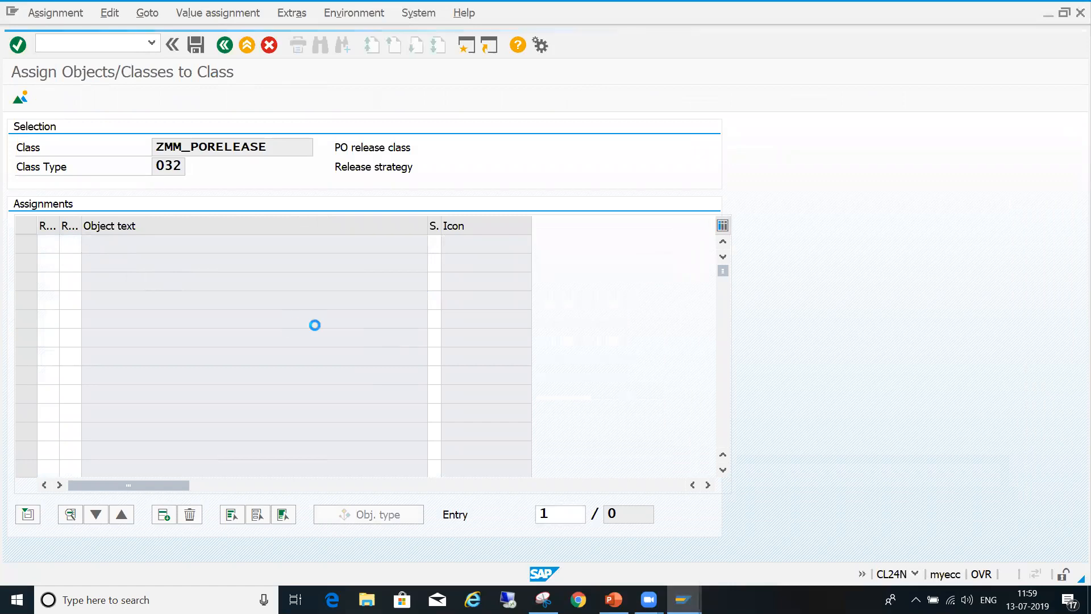
click(315, 516)
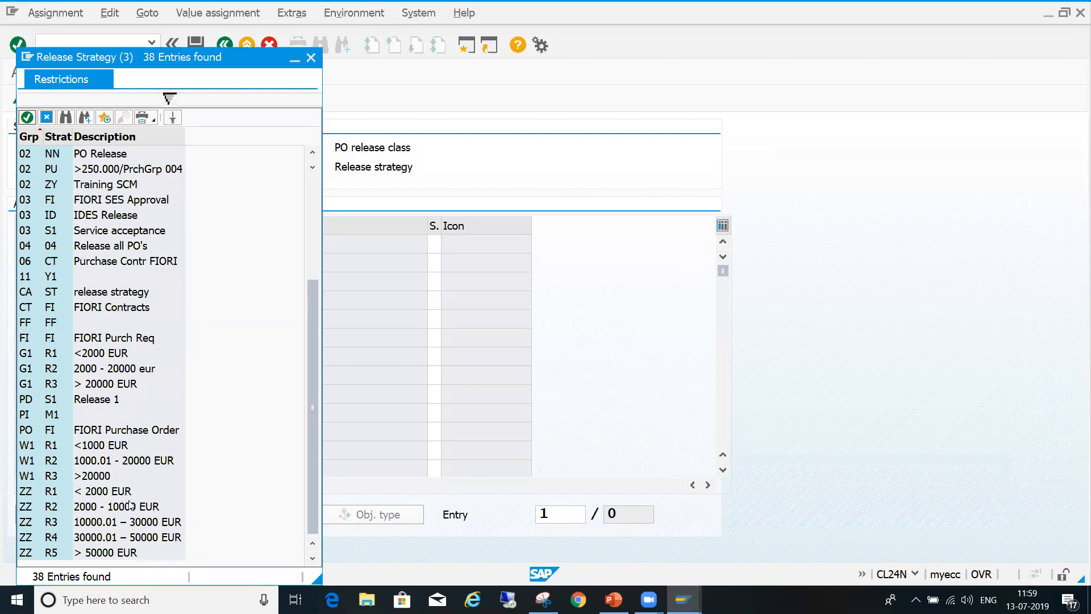
click(24, 492)
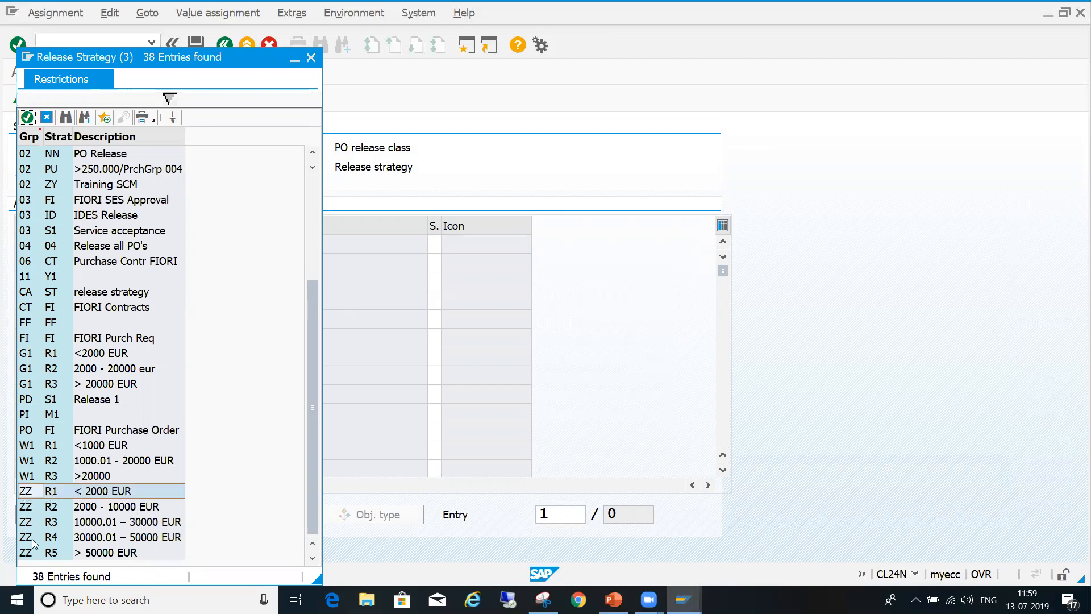
click(69, 449)
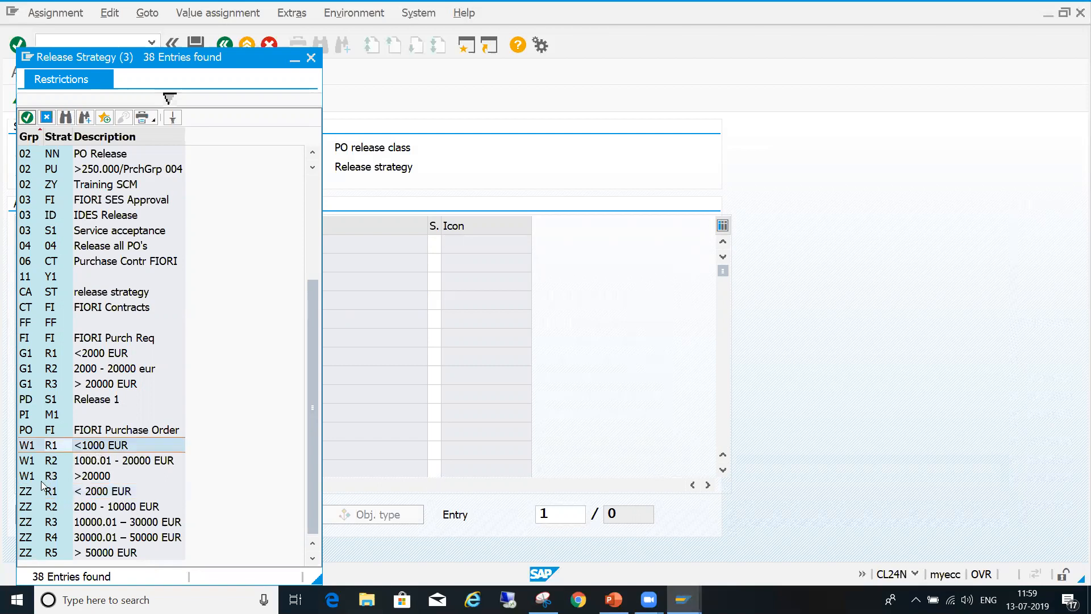
click(34, 492)
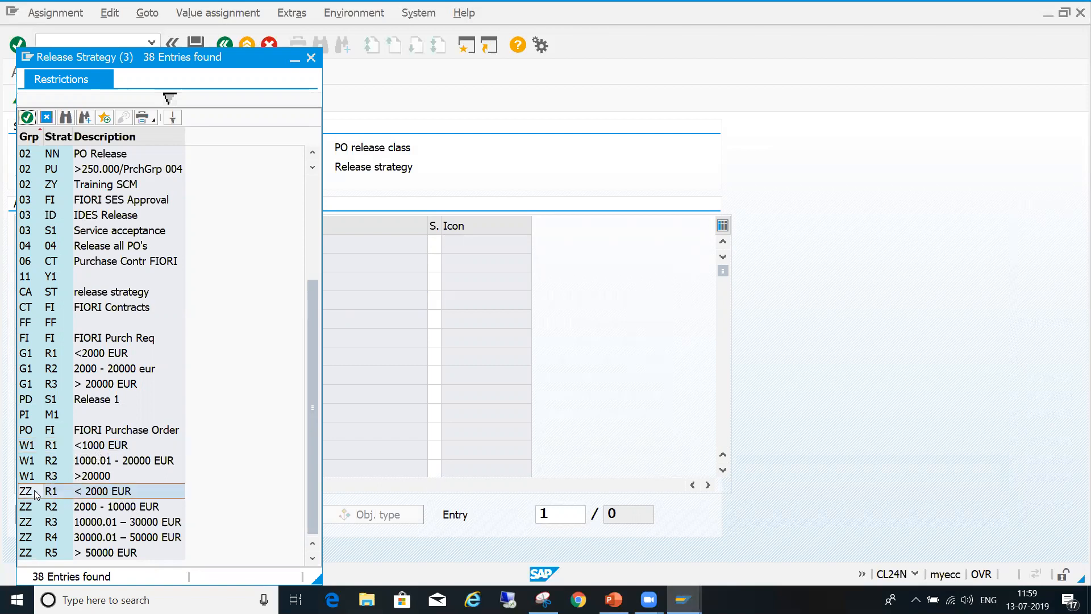
double_click(121, 493)
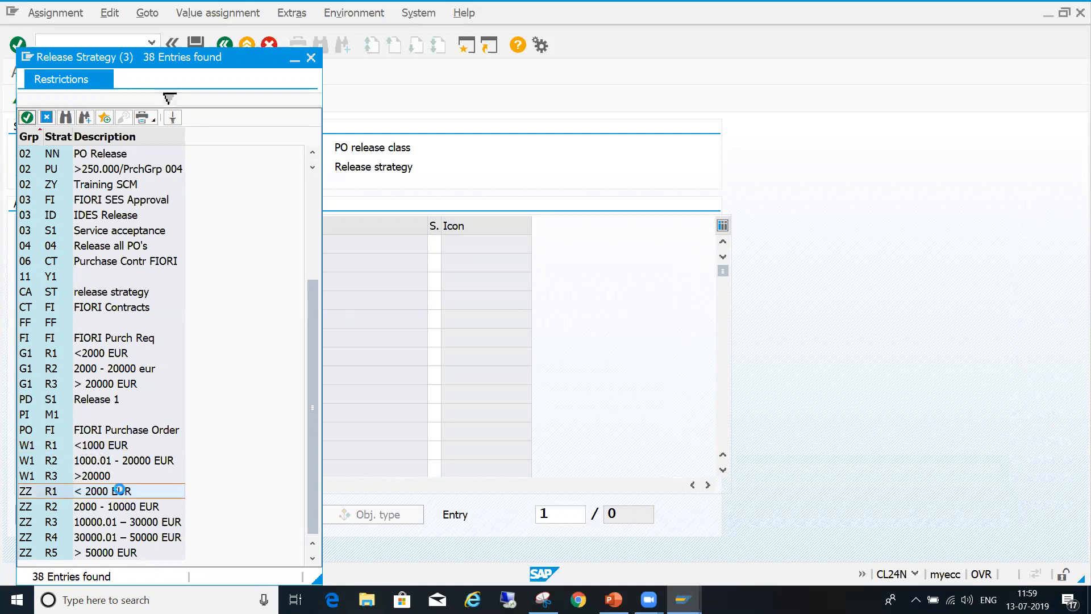
key(Return)
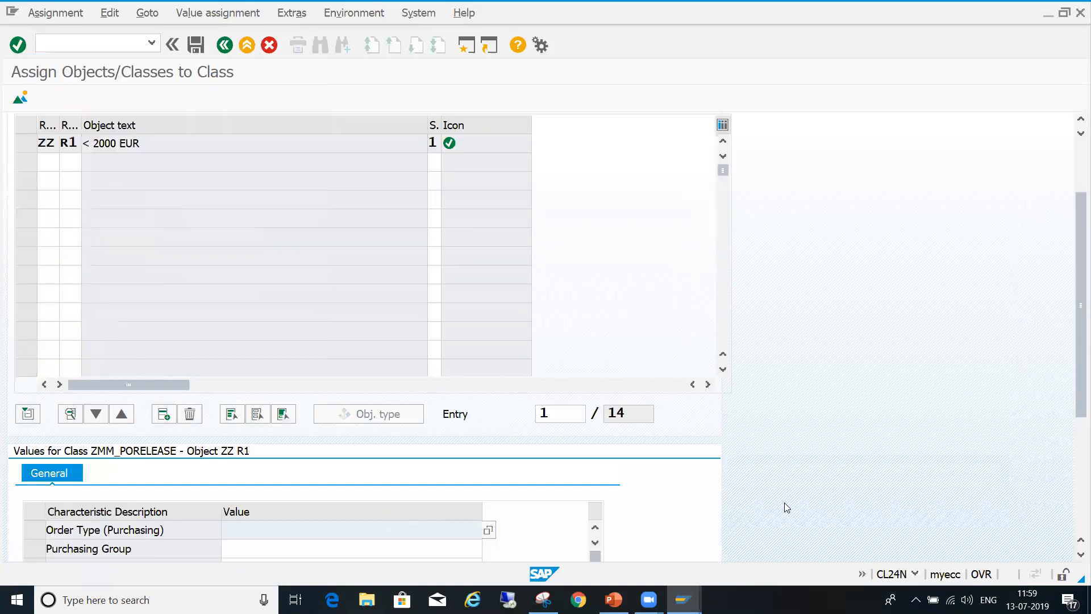
- Set strategy R1's Order Type (Purchasing) characteristic to ZDOM and ZIMP
click(1077, 519)
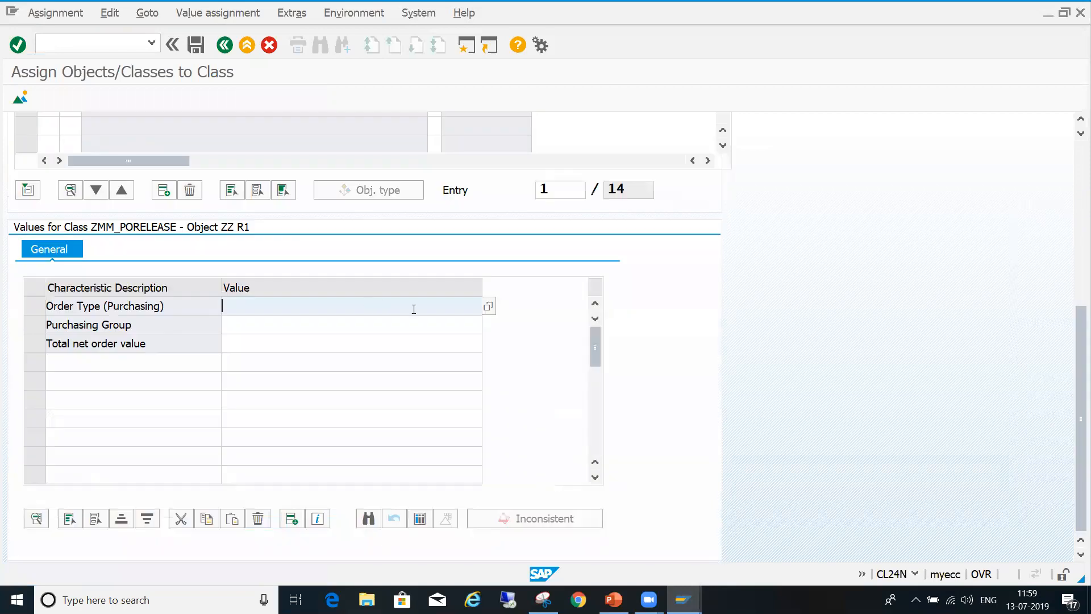
click(489, 307)
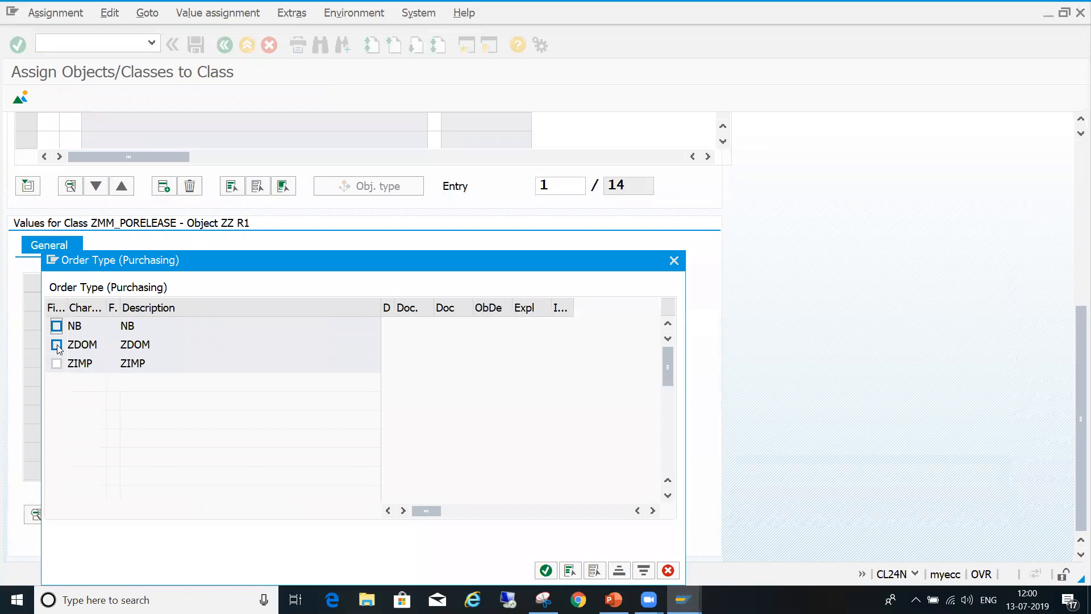
click(56, 345)
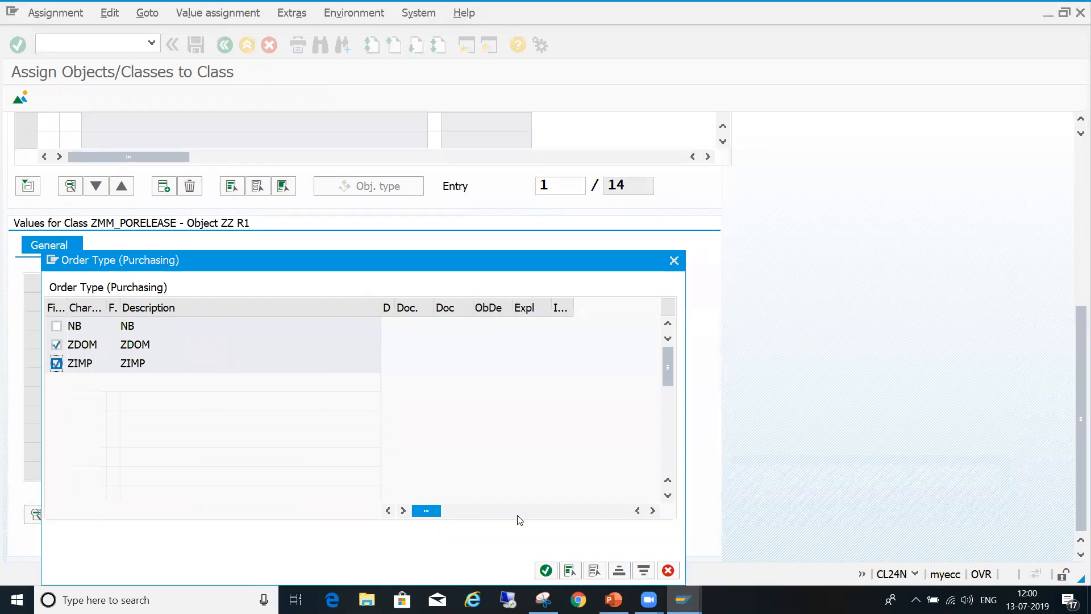
click(546, 570)
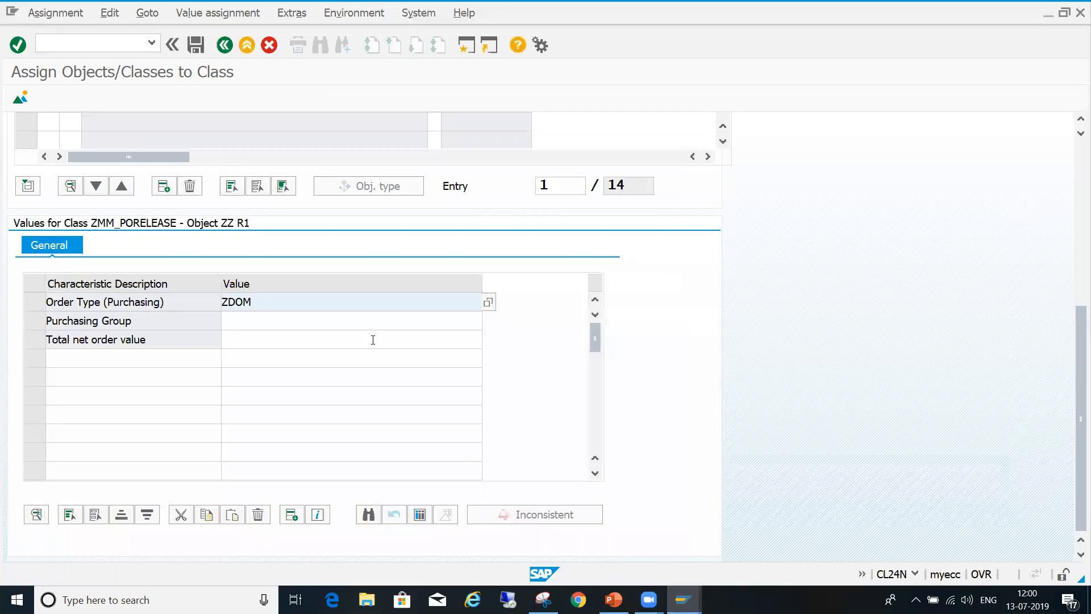
- Set strategy R1's Purchasing Group characteristic to Z90 and Z91
click(404, 319)
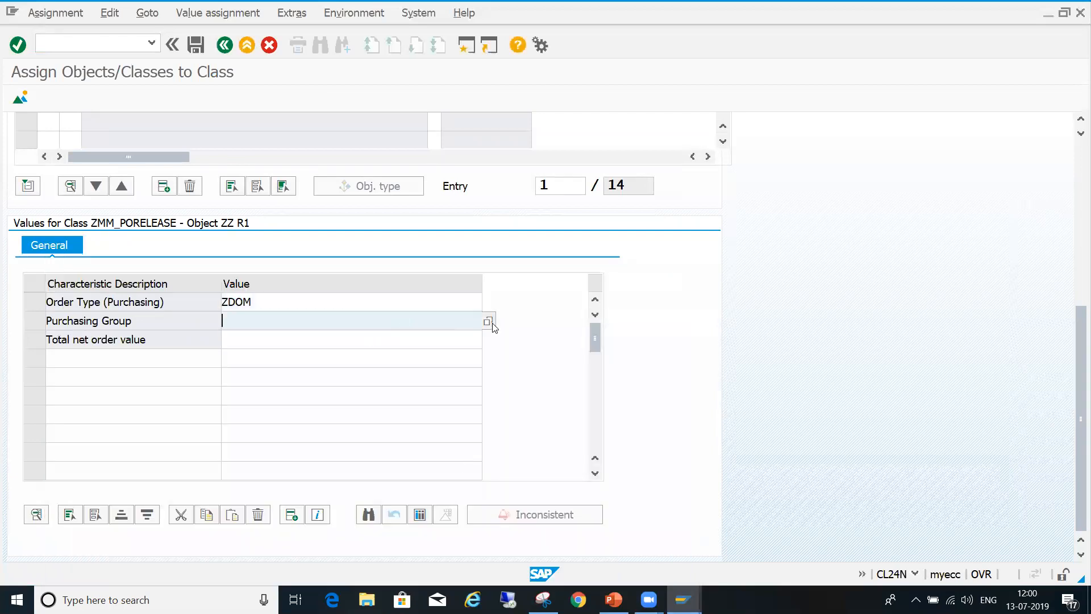
click(491, 323)
click(56, 344)
click(57, 363)
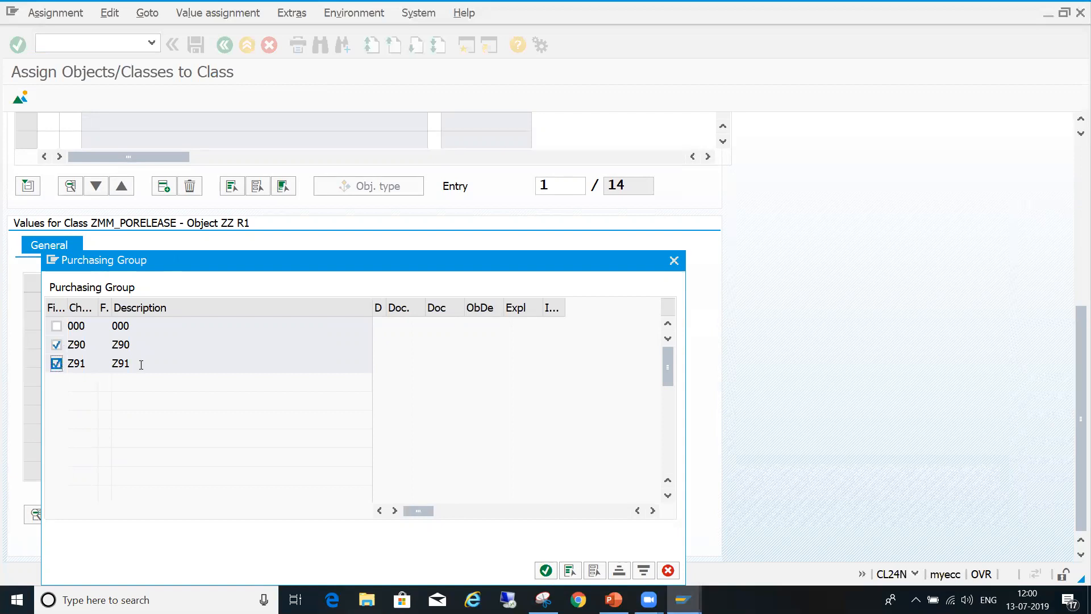
click(546, 570)
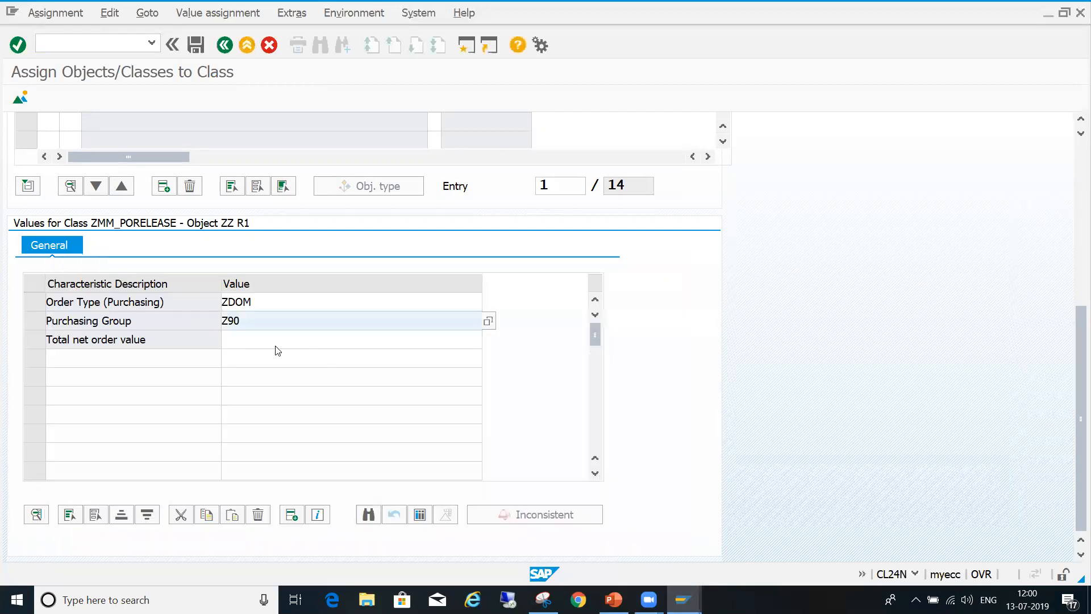
- Set strategy R1's total net order value to < 2000,00 EUR and save the assignment
click(307, 344)
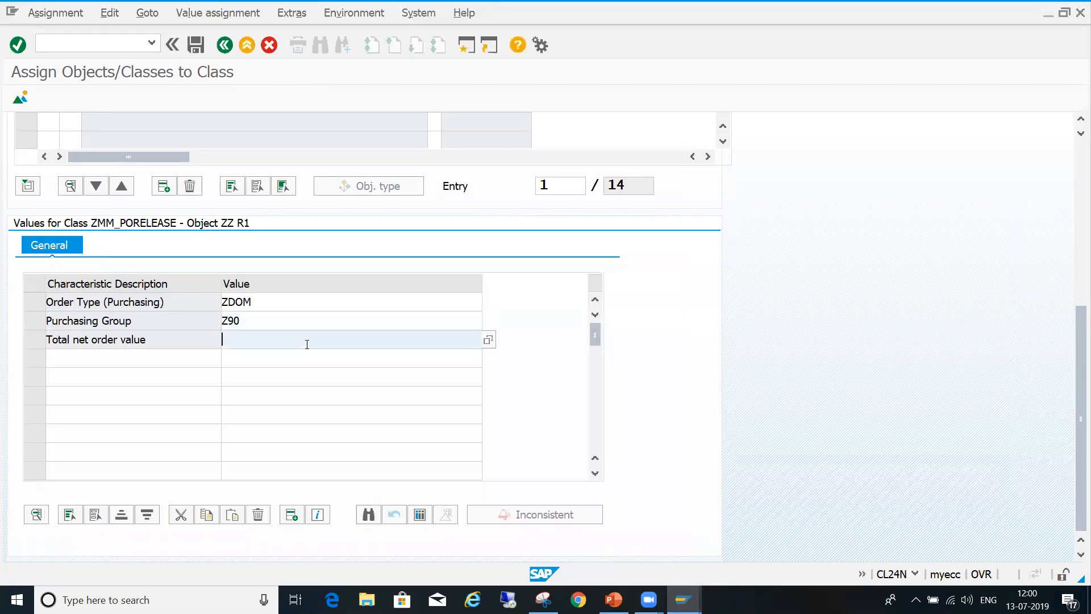
click(487, 341)
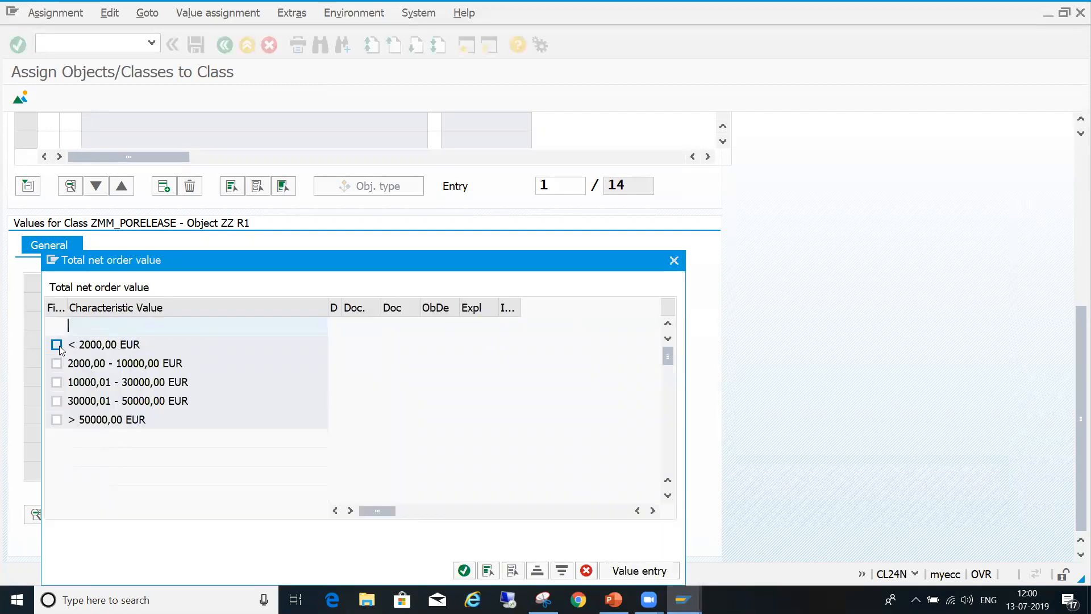
click(57, 345)
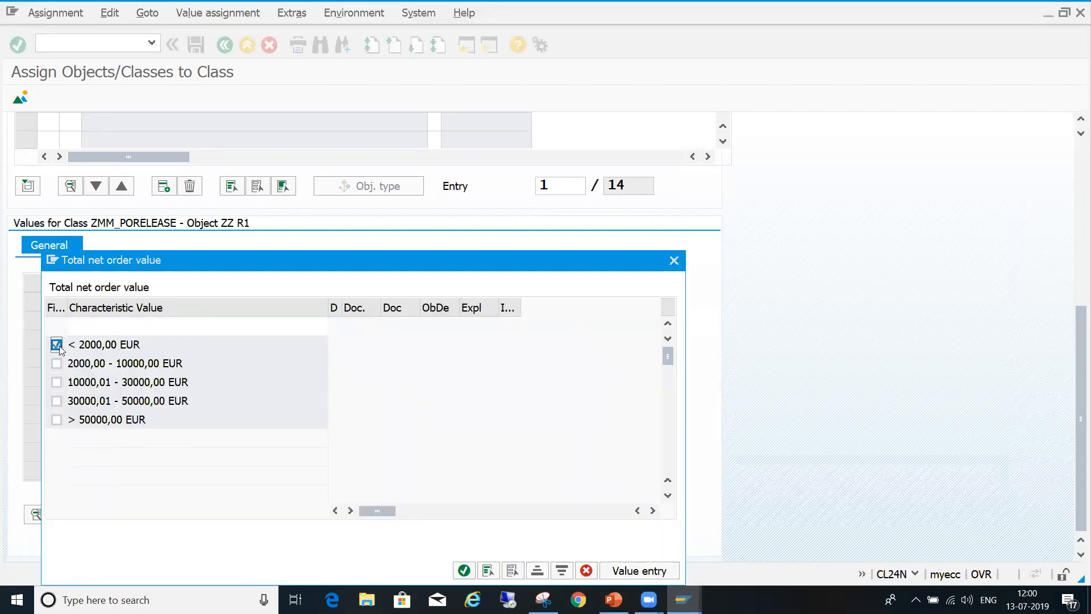
click(464, 570)
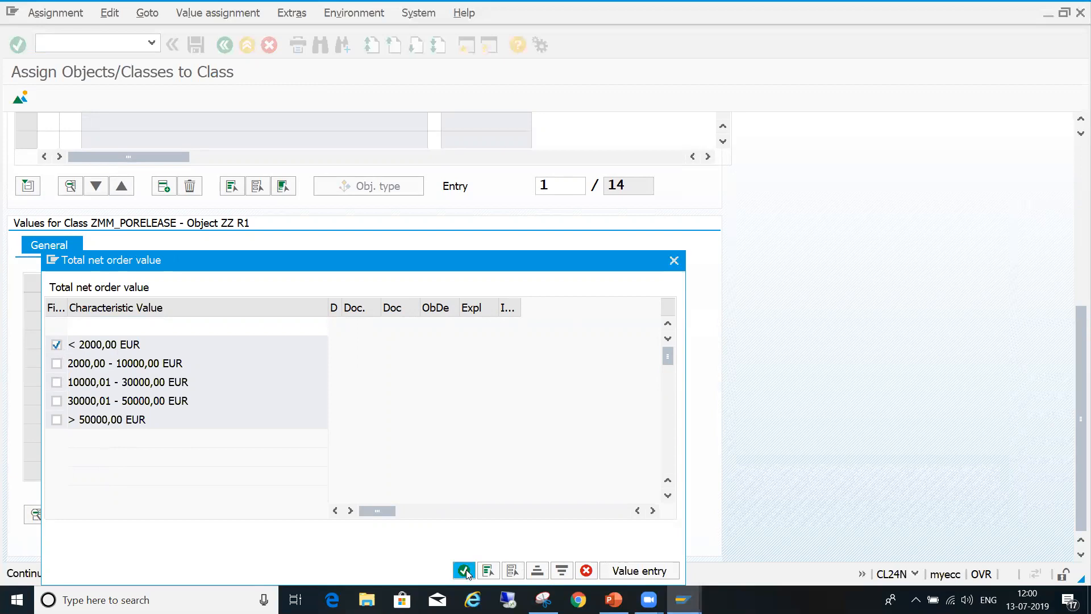
click(1076, 242)
scroll(1076, 243, down, 3)
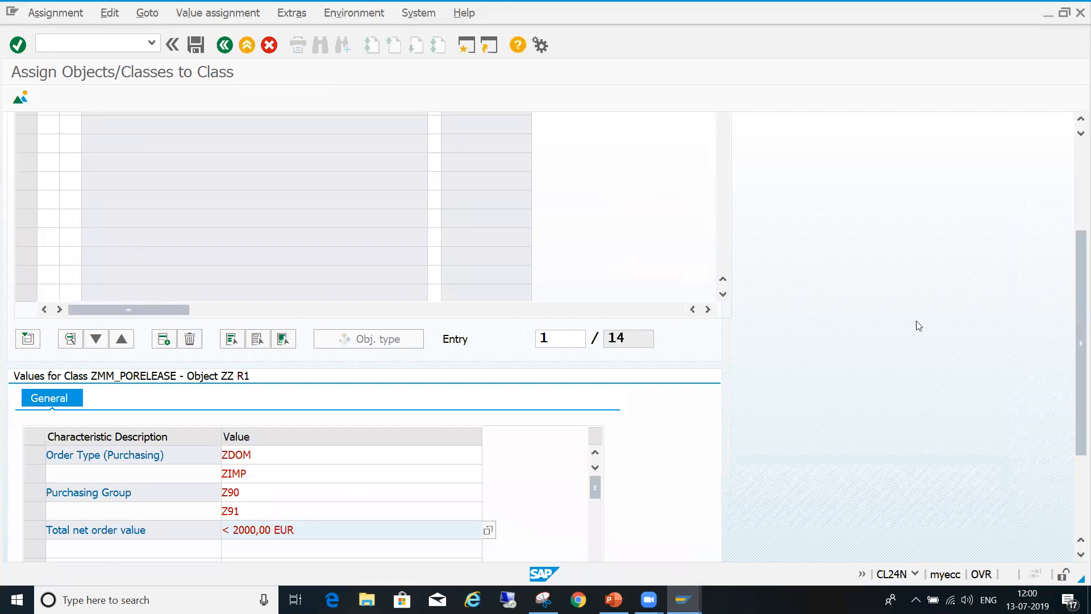
scroll(1078, 226, up, 3)
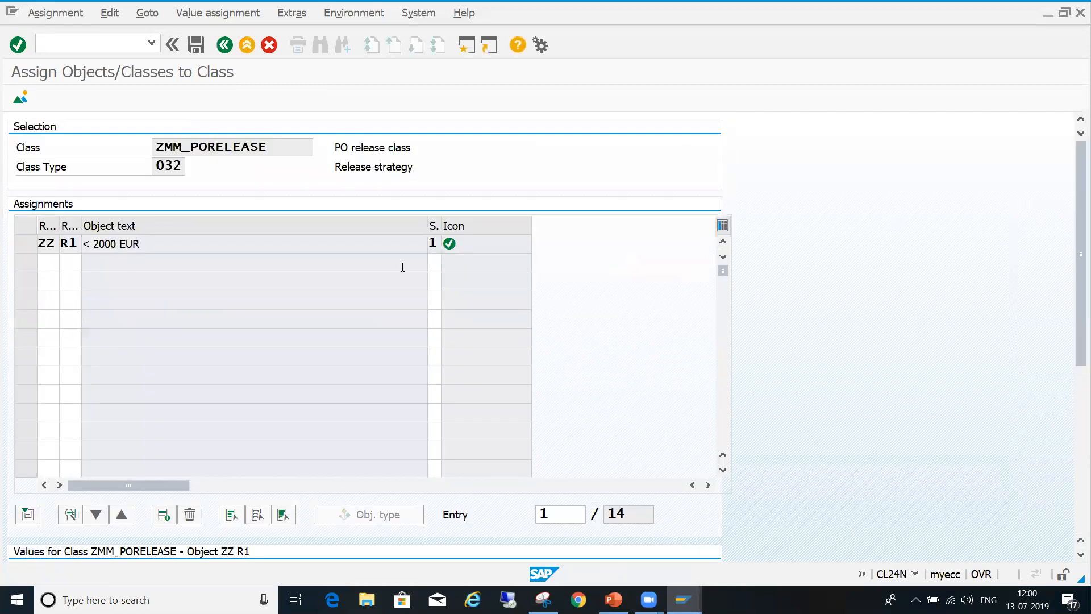
click(25, 243)
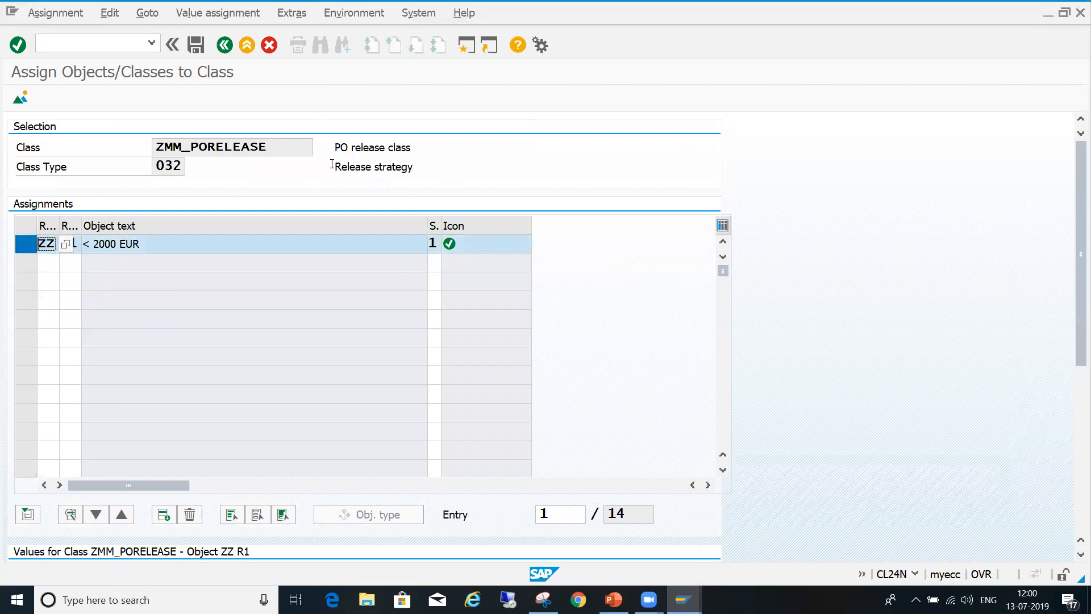
click(196, 45)
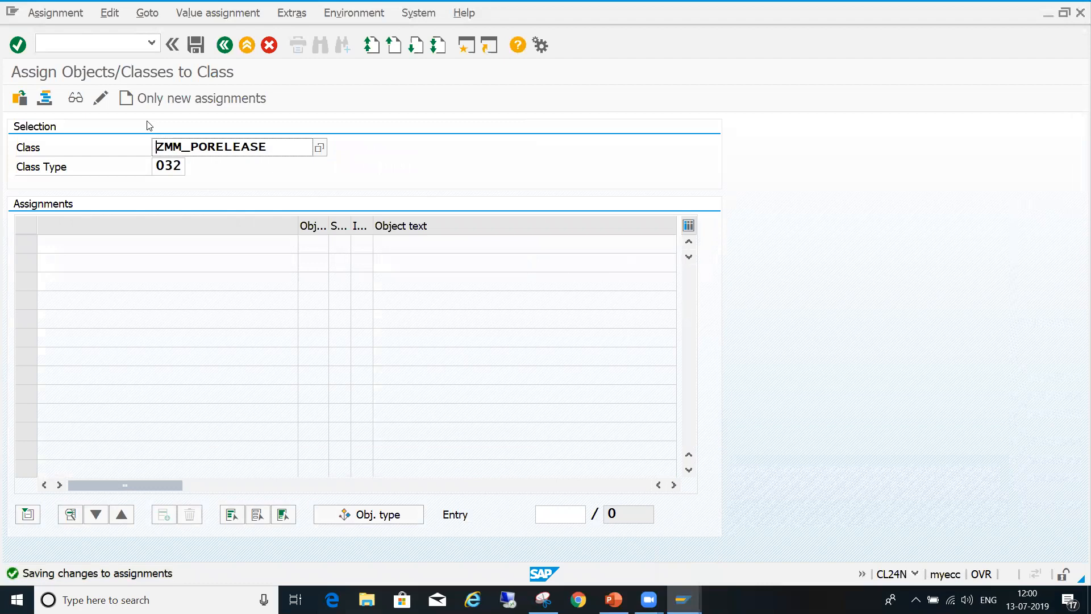
- Start another new release strategy assignment for class ZMM_PORELEASE and add strategy R2 of group ZZ, 2000 - 10000 EUR
click(188, 101)
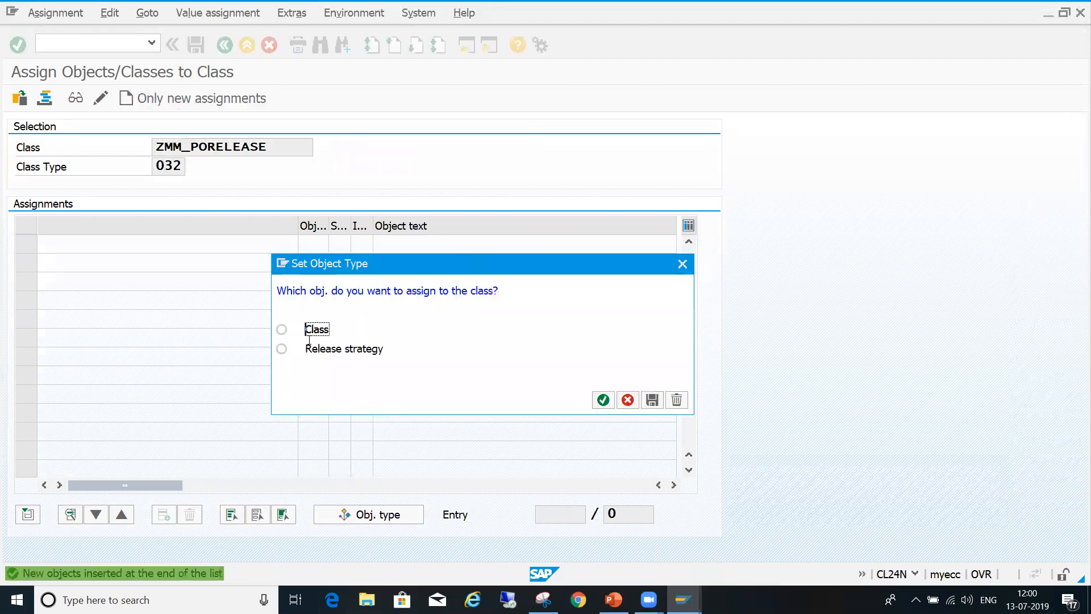
click(283, 349)
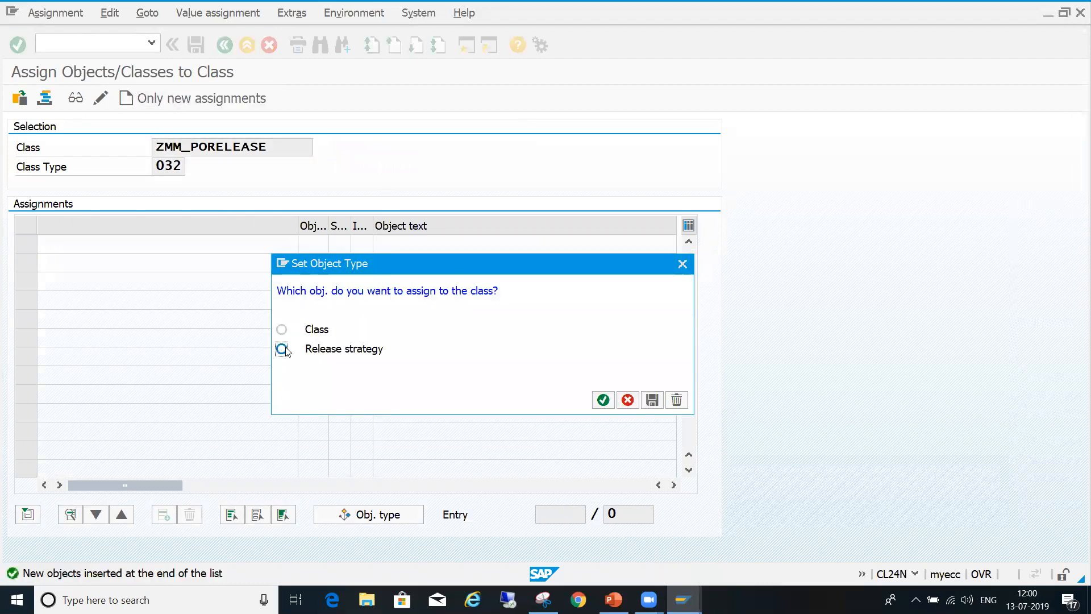
click(604, 401)
key(Tab)
click(88, 245)
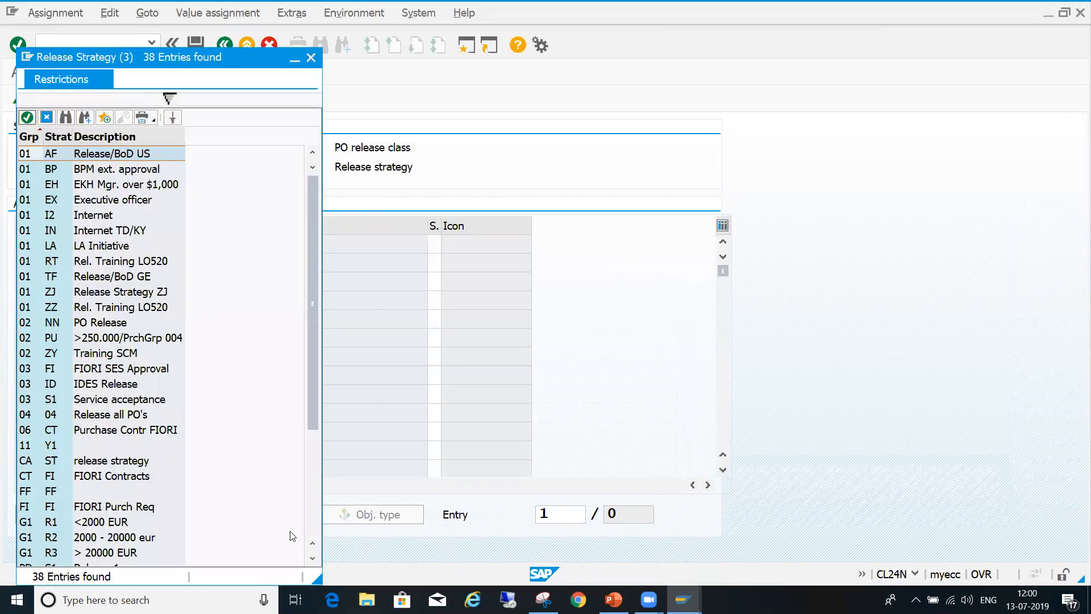
click(313, 530)
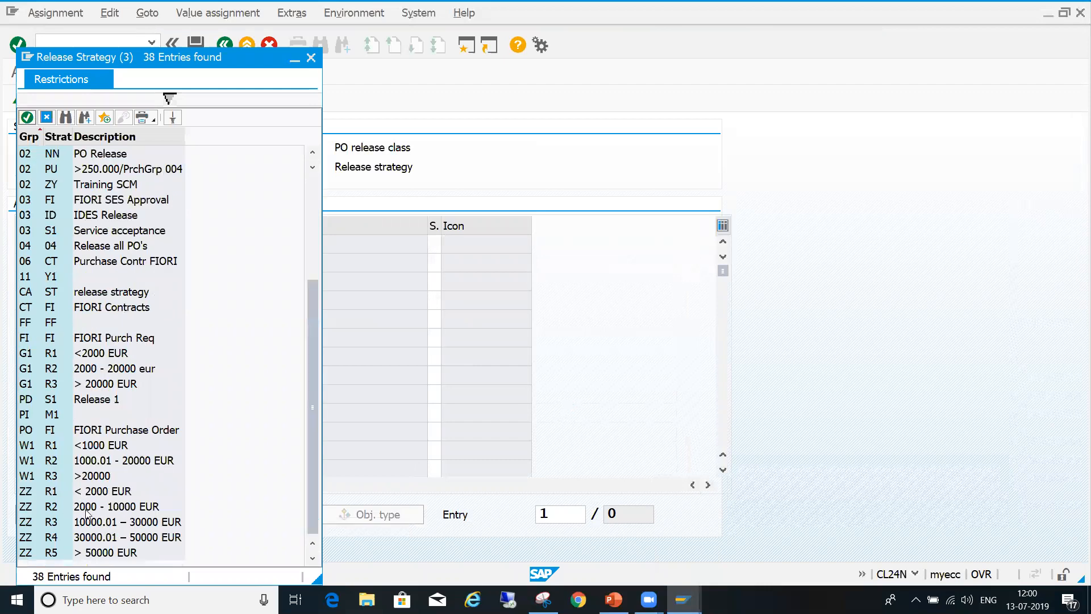
double_click(109, 512)
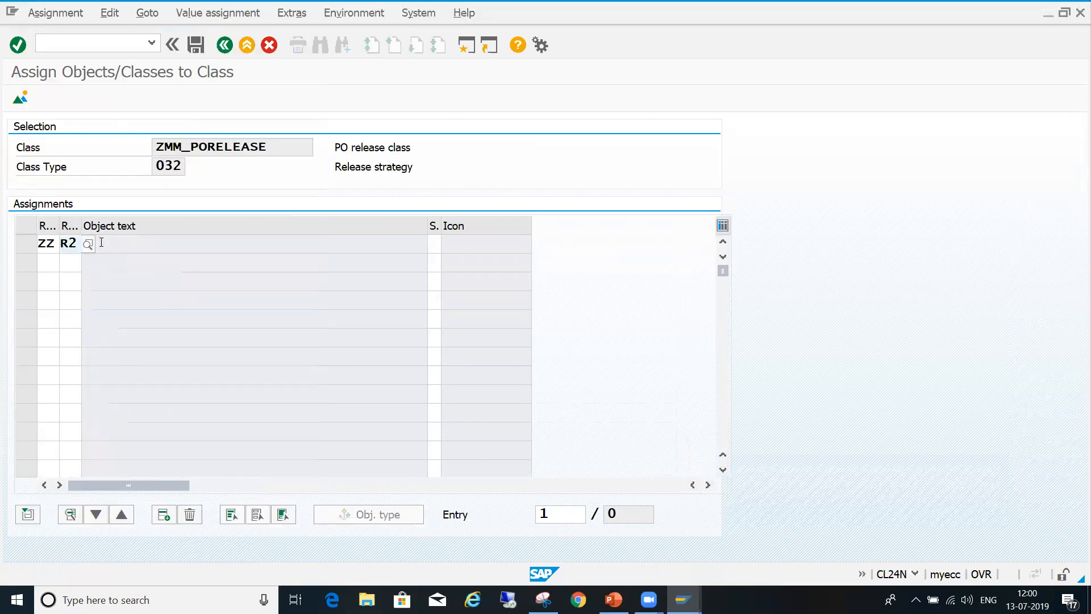
key(Return)
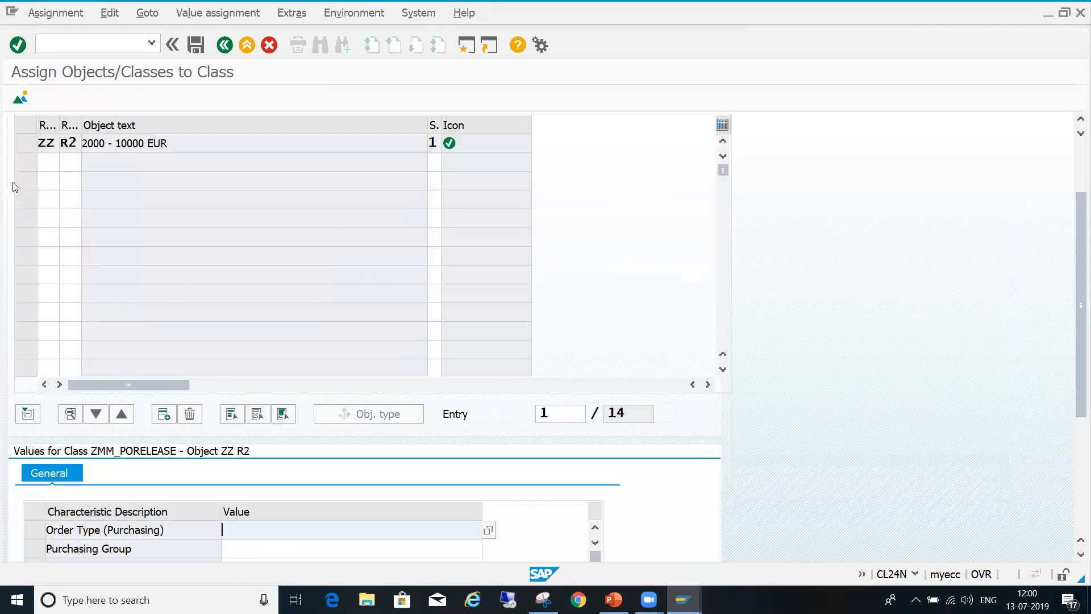
- Set strategy R2's Order Type (Purchasing) characteristic to ZDOM and ZIMP
click(1079, 483)
click(488, 306)
click(57, 344)
click(56, 363)
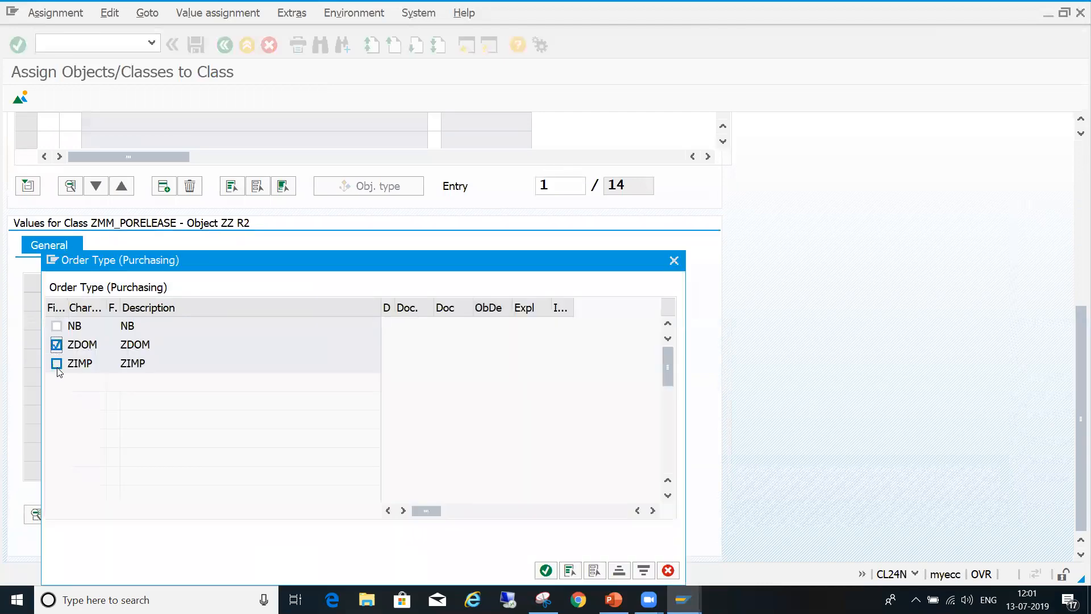
click(545, 570)
- Set strategy R2's Purchasing Group characteristic to Z90 and Z91
click(290, 327)
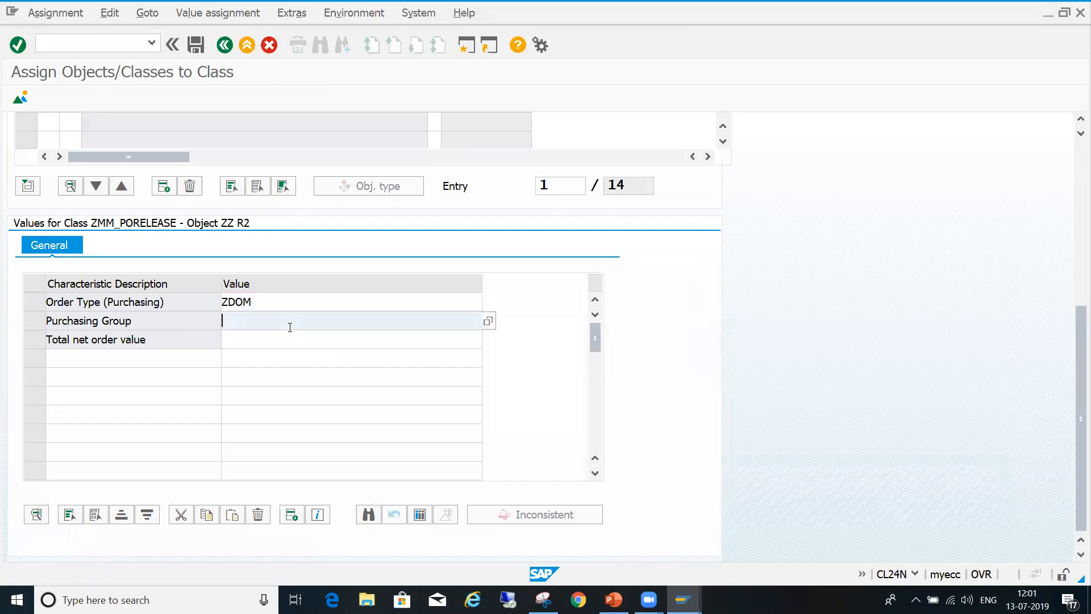
click(493, 318)
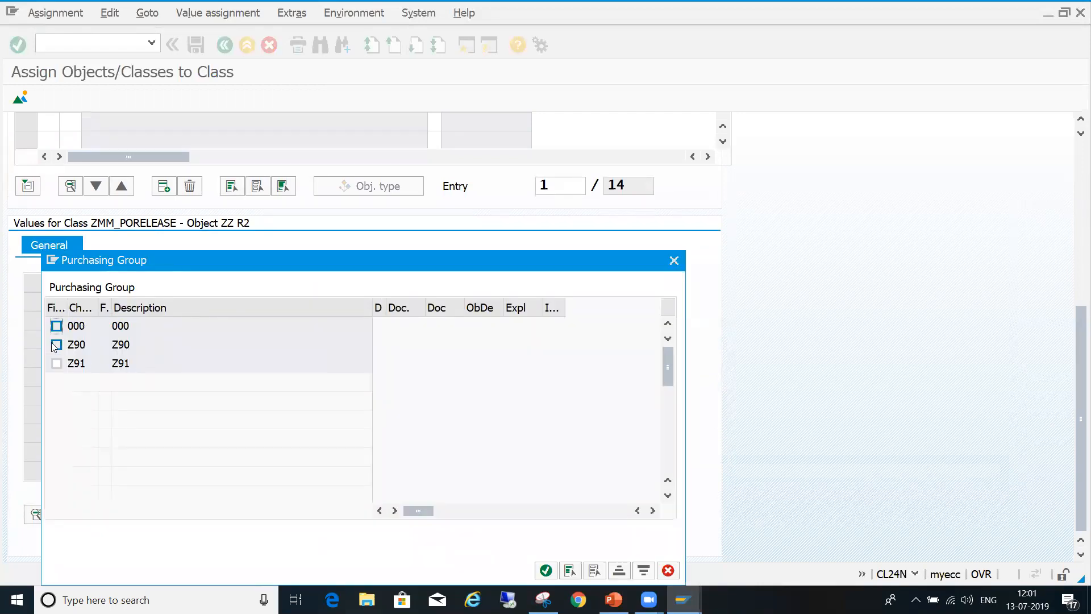
click(56, 345)
click(57, 364)
click(546, 570)
- Set strategy R2's total net order value to 2000,00 - 10000,00 EUR and save the assignment
click(368, 345)
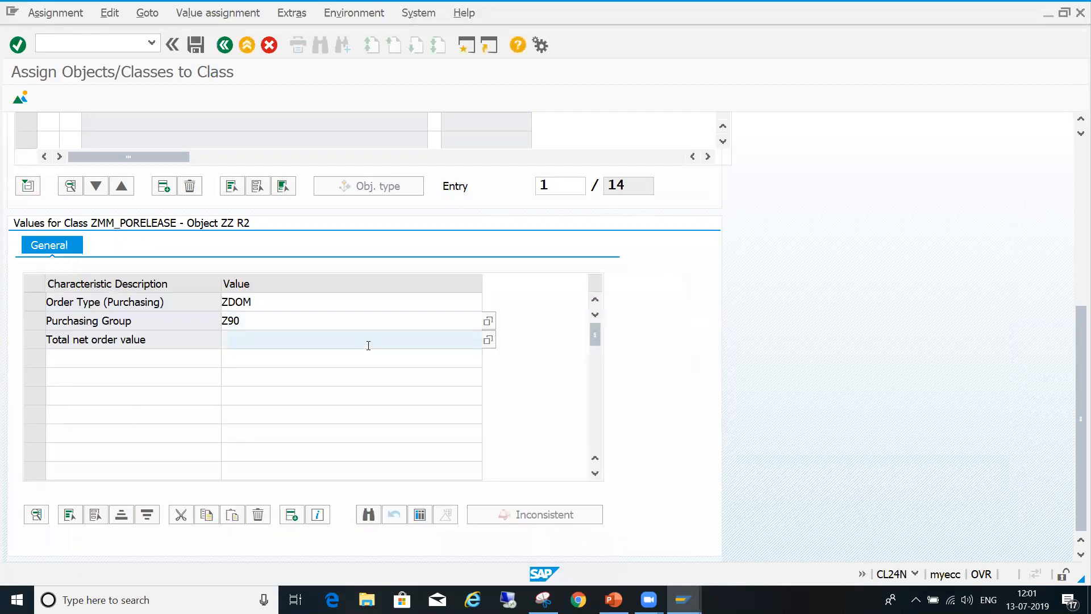
click(487, 339)
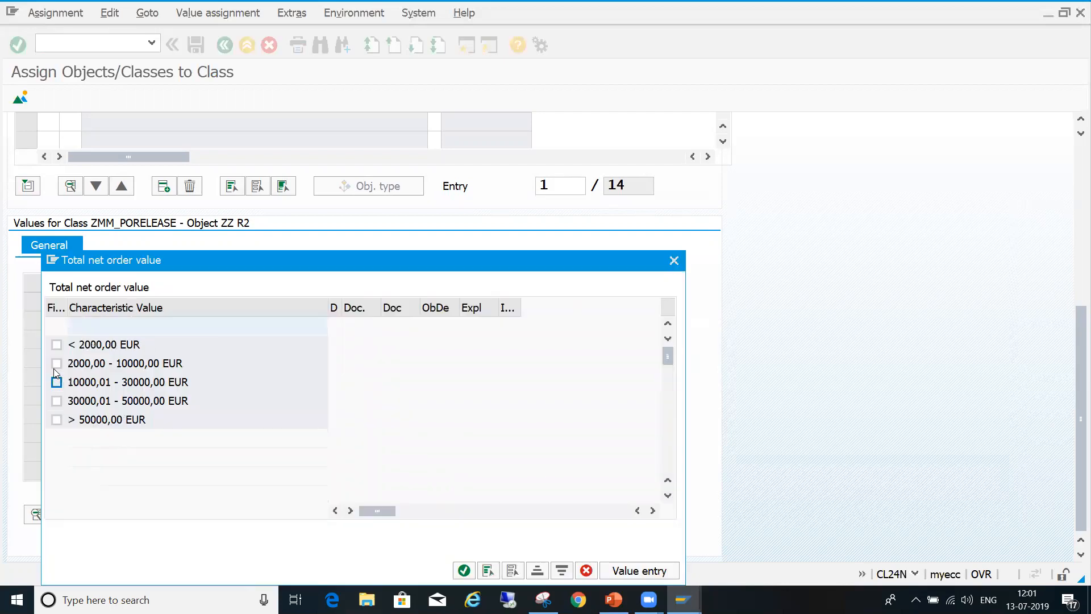
click(55, 364)
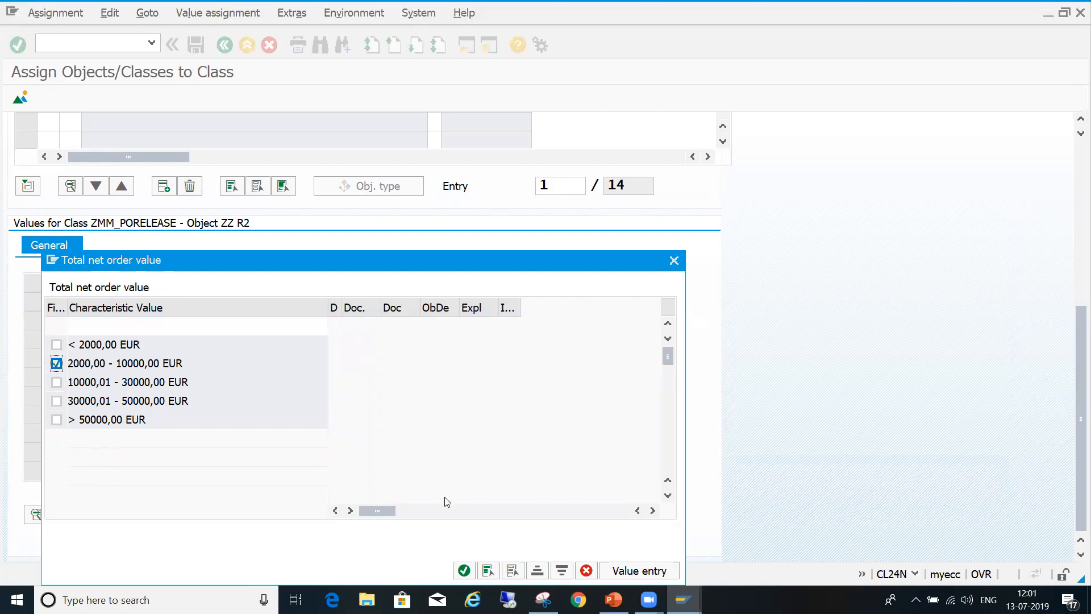
click(465, 571)
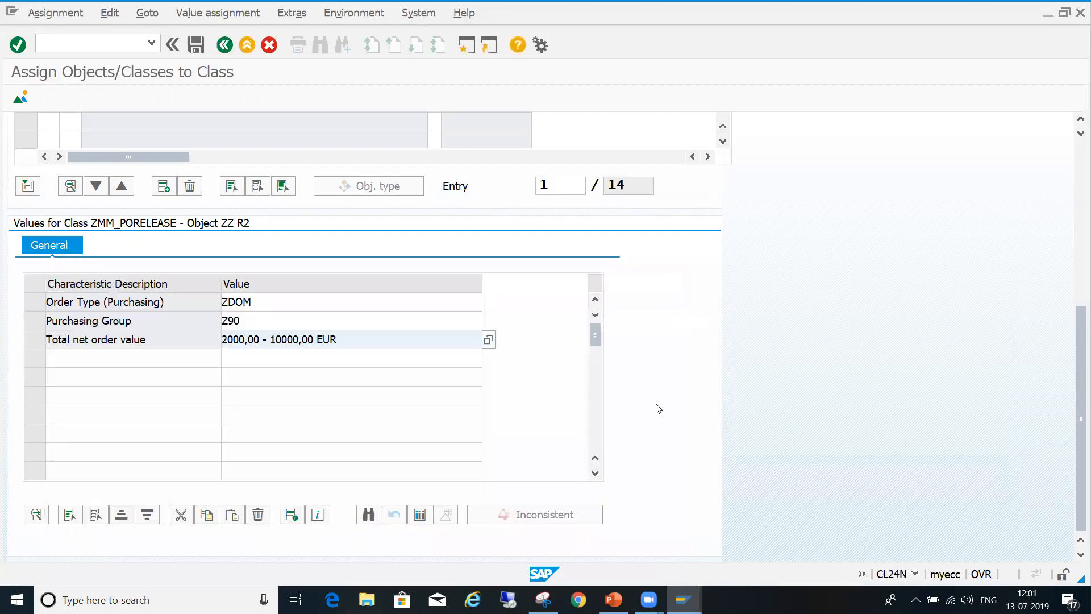
click(1075, 268)
drag(1076, 268, 1075, 357)
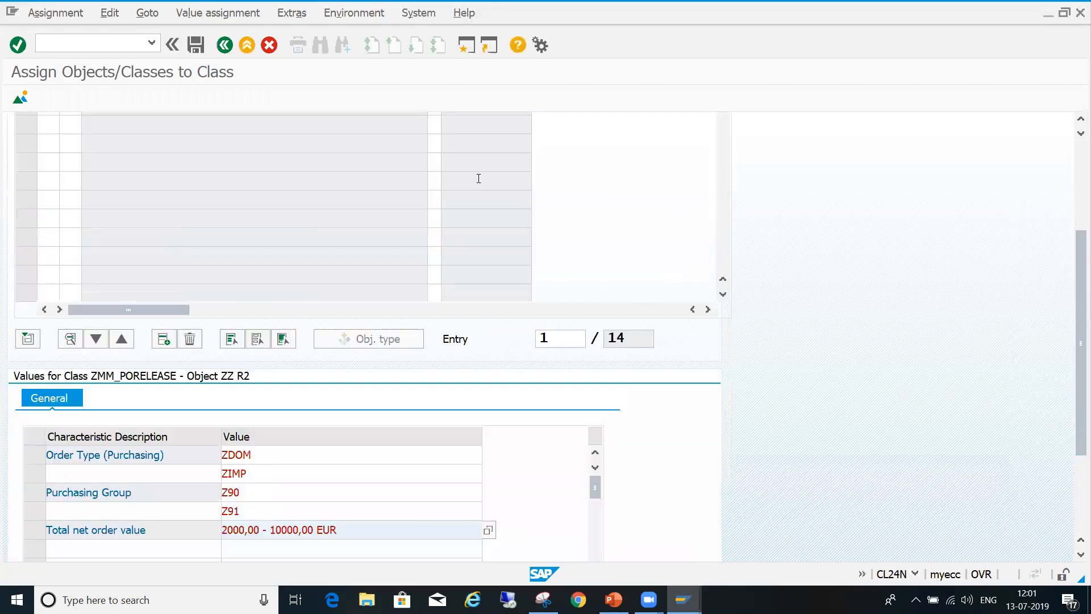
double_click(480, 179)
click(196, 45)
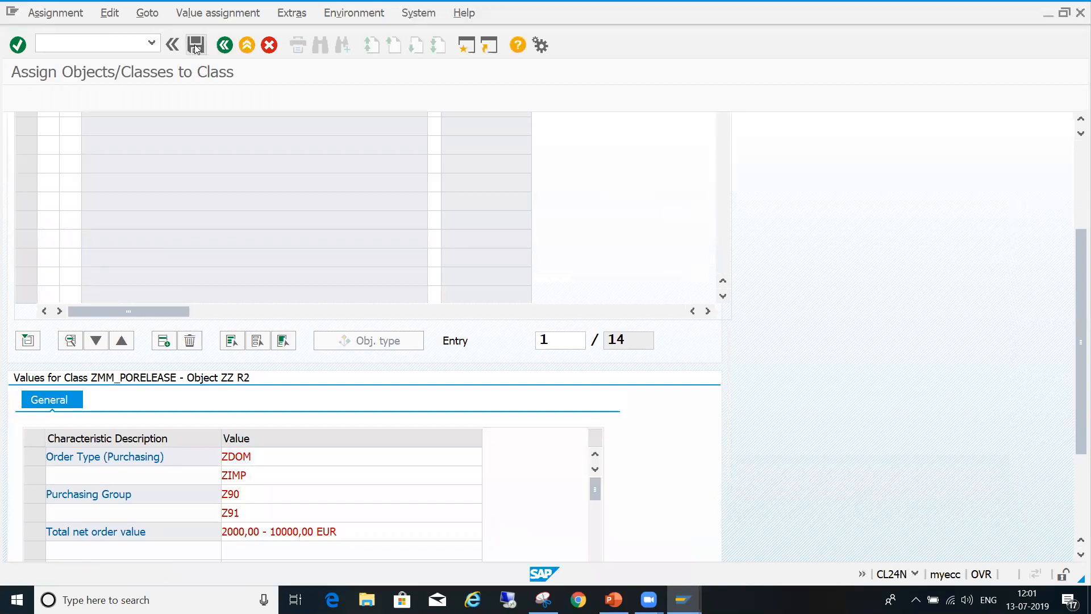
- Start a new release strategy assignment for class ZMM_PORELEASE and add strategy R3 of group ZZ, 10000.01 – 30000 EUR
click(182, 98)
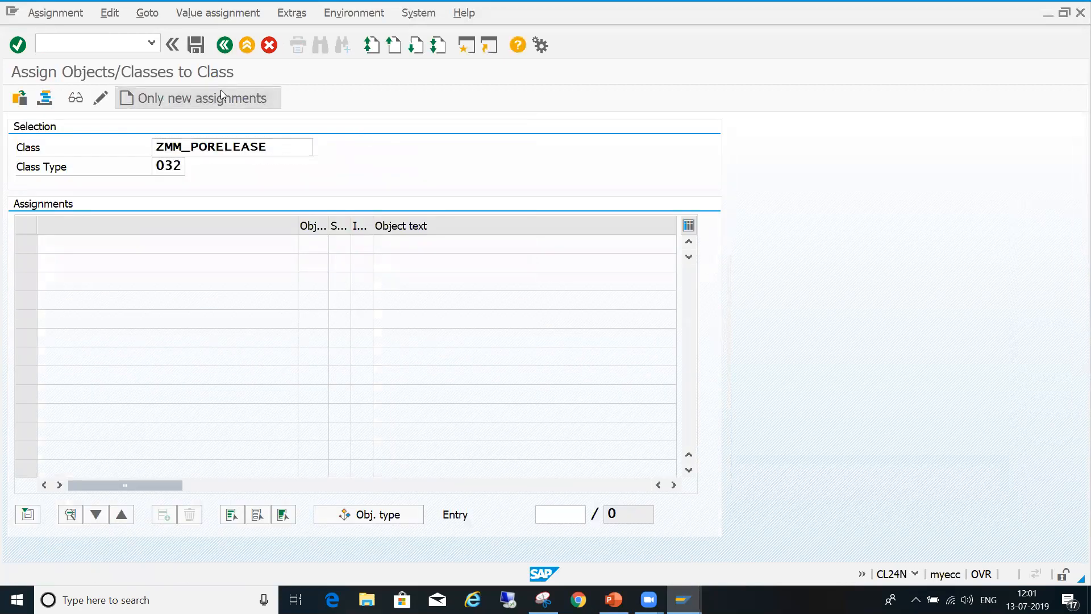
click(282, 349)
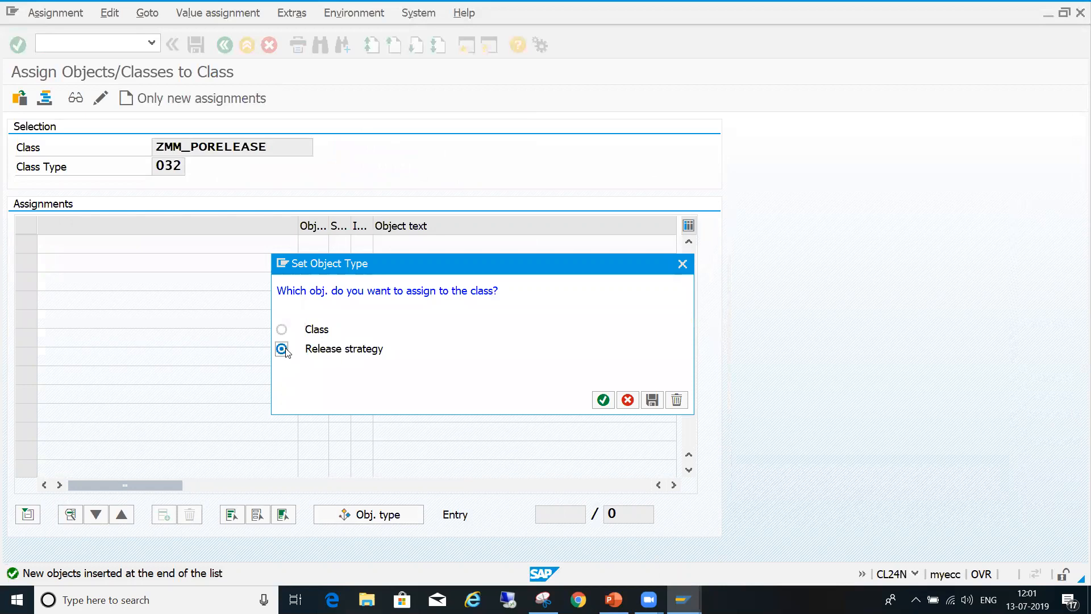
click(604, 400)
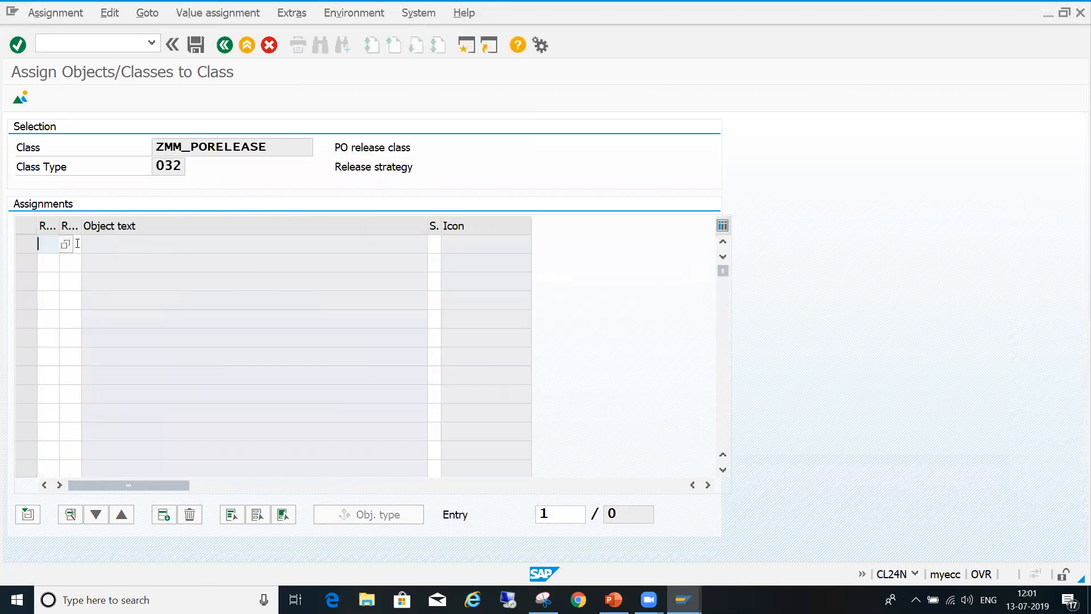
key(F4)
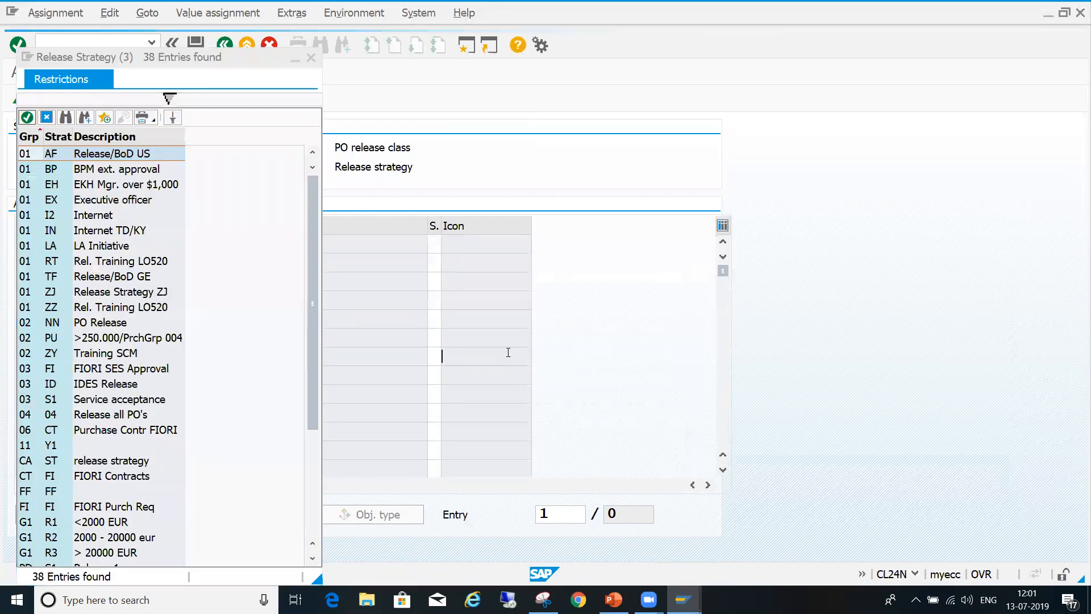
click(314, 484)
double_click(57, 522)
key(Return)
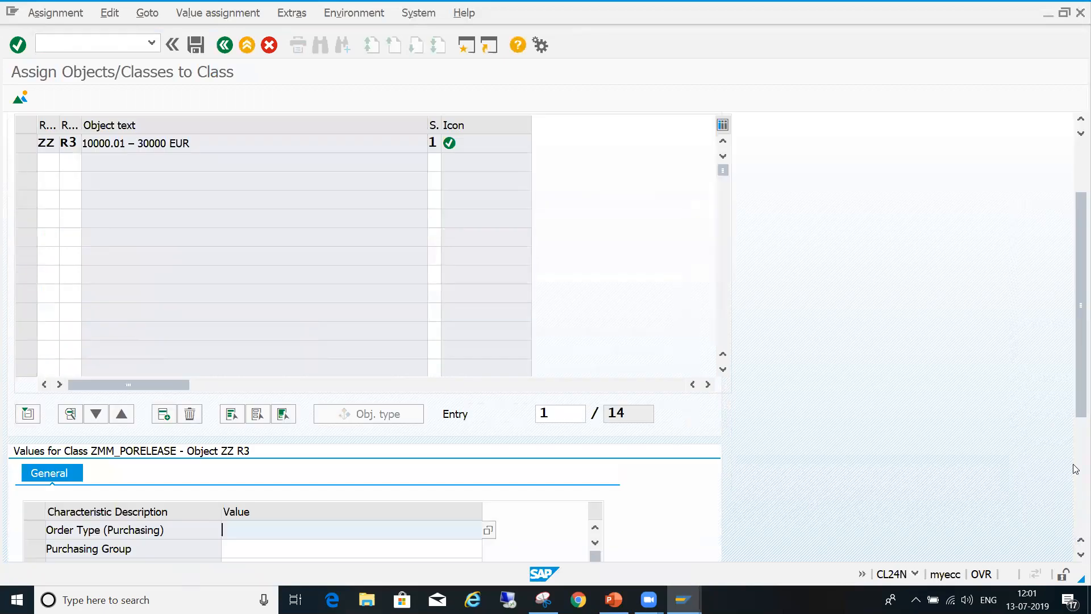
- Set strategy R3's Order Type (Purchasing) characteristic to ZDOM and ZIMP
click(1077, 498)
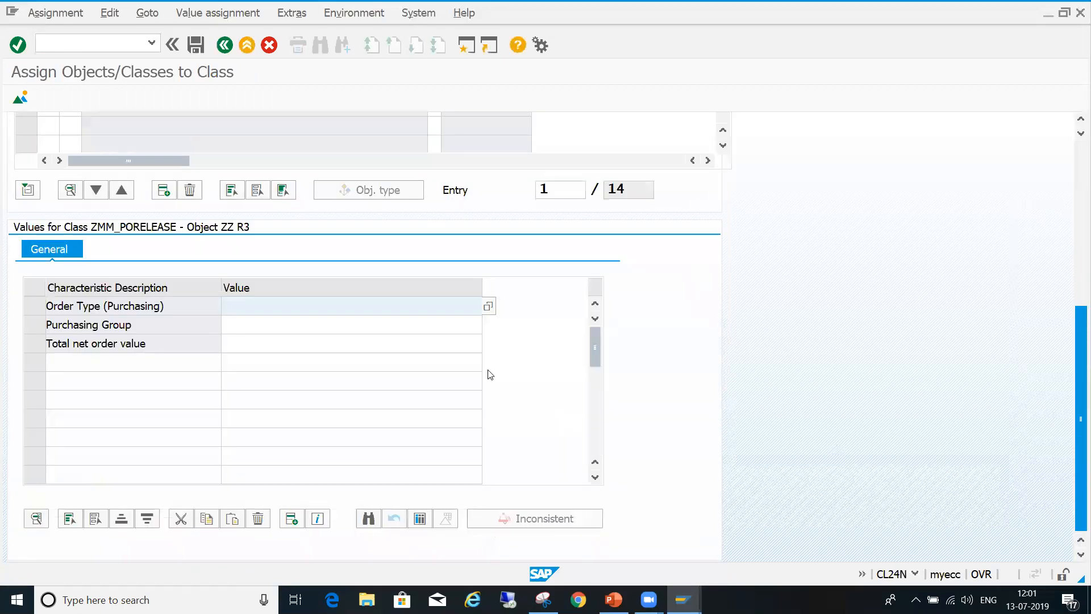
click(488, 307)
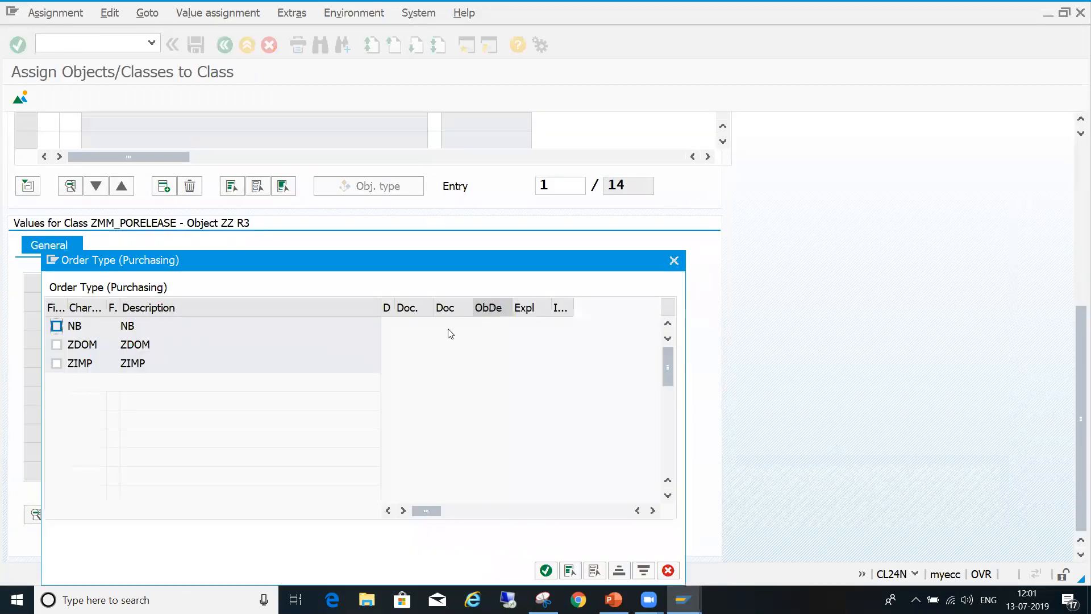
click(56, 344)
click(56, 363)
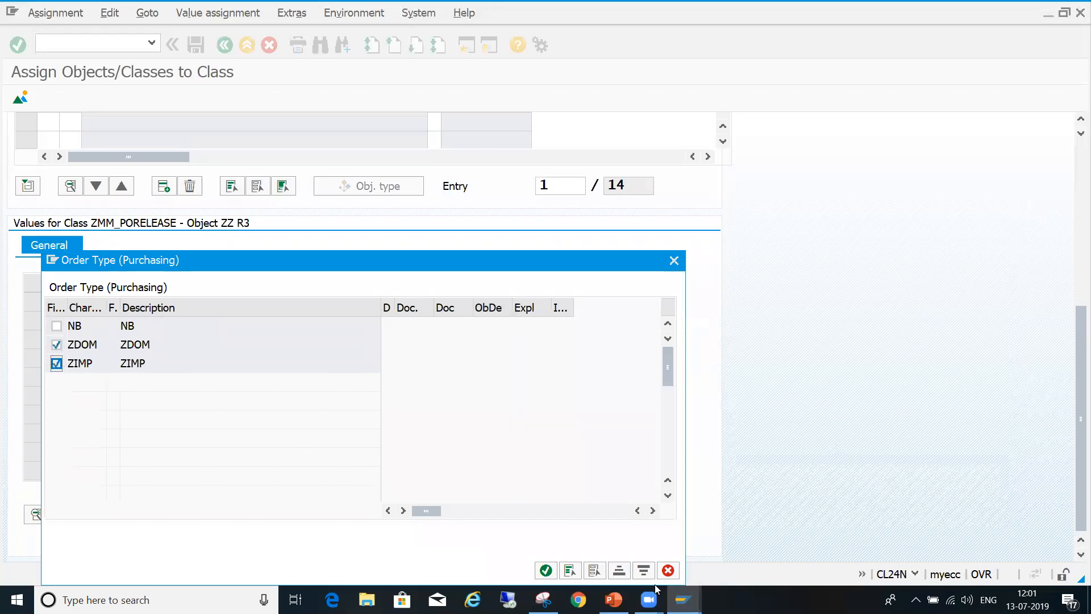
click(546, 570)
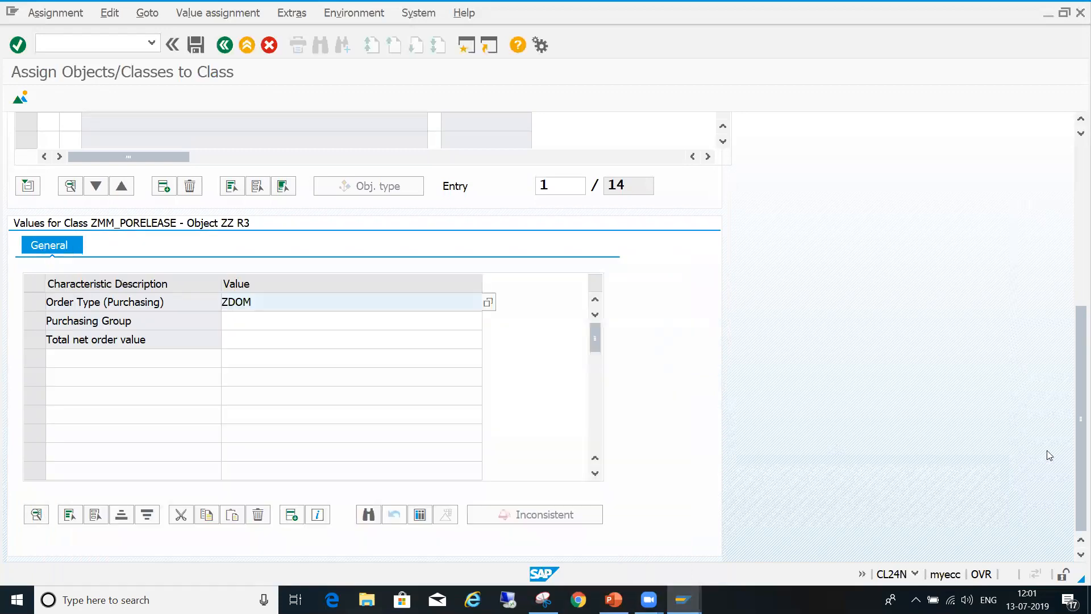
- Set strategy R3's Purchasing Group characteristic to Z90 and Z91
click(375, 320)
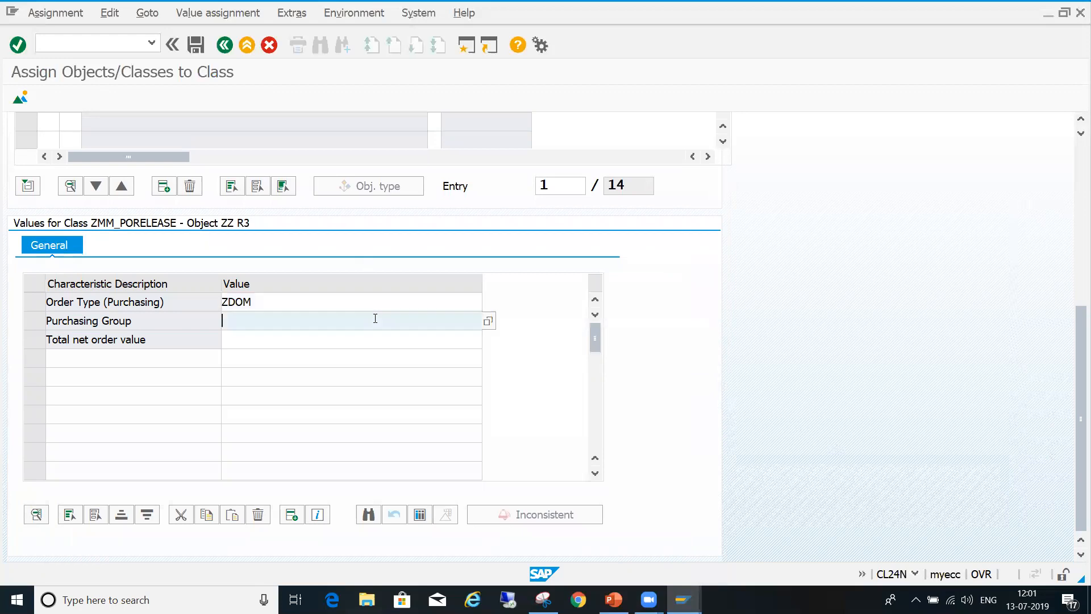
click(488, 322)
click(57, 344)
click(56, 363)
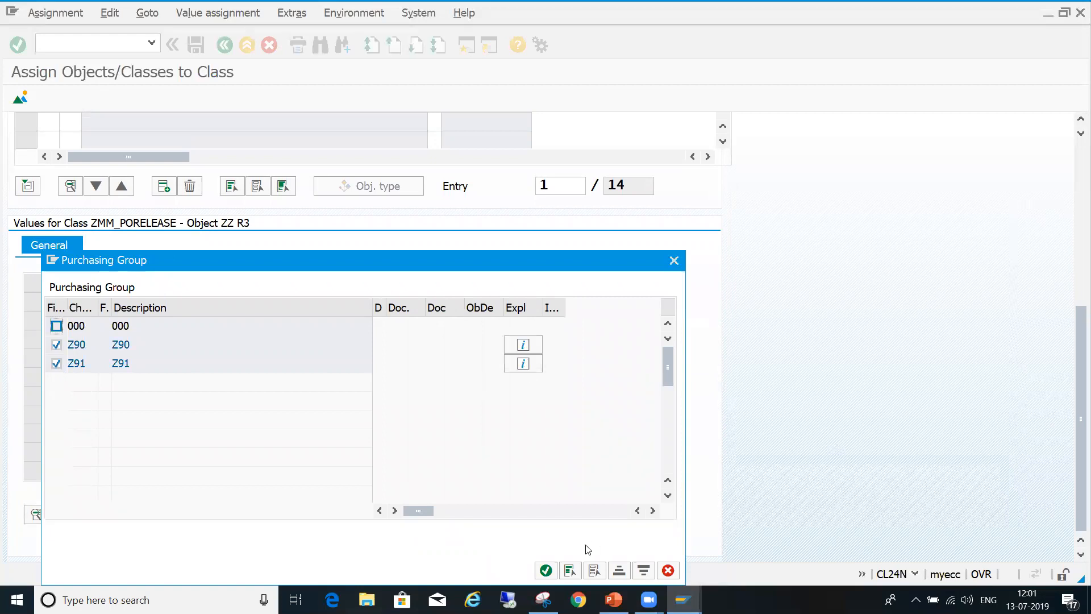
click(545, 571)
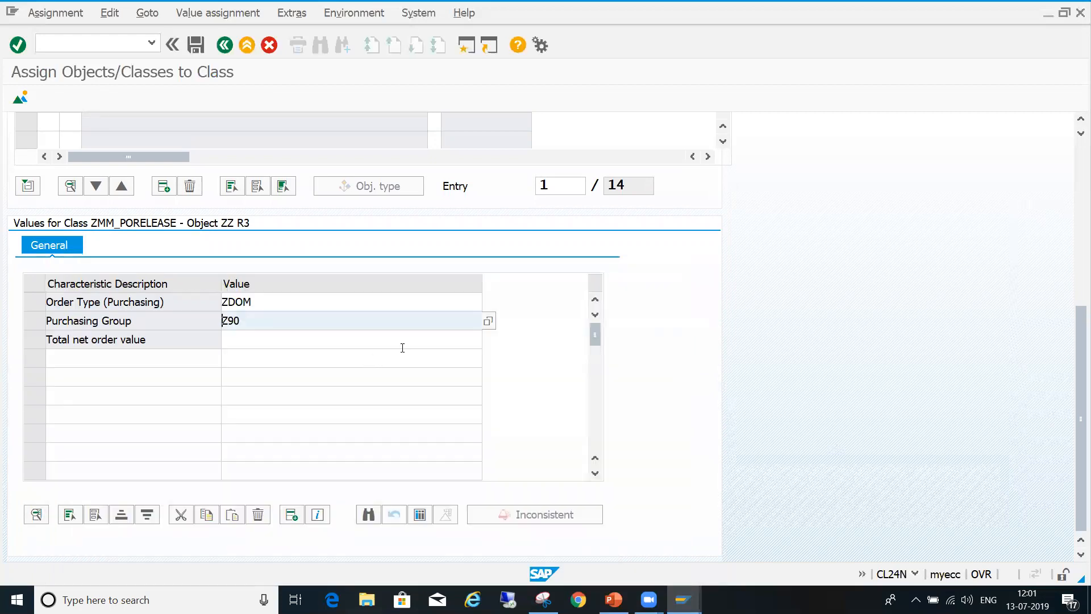
- Set strategy R3's total net order value to 10000,01 - 30000,00 EUR and save the assignment
click(402, 347)
click(487, 339)
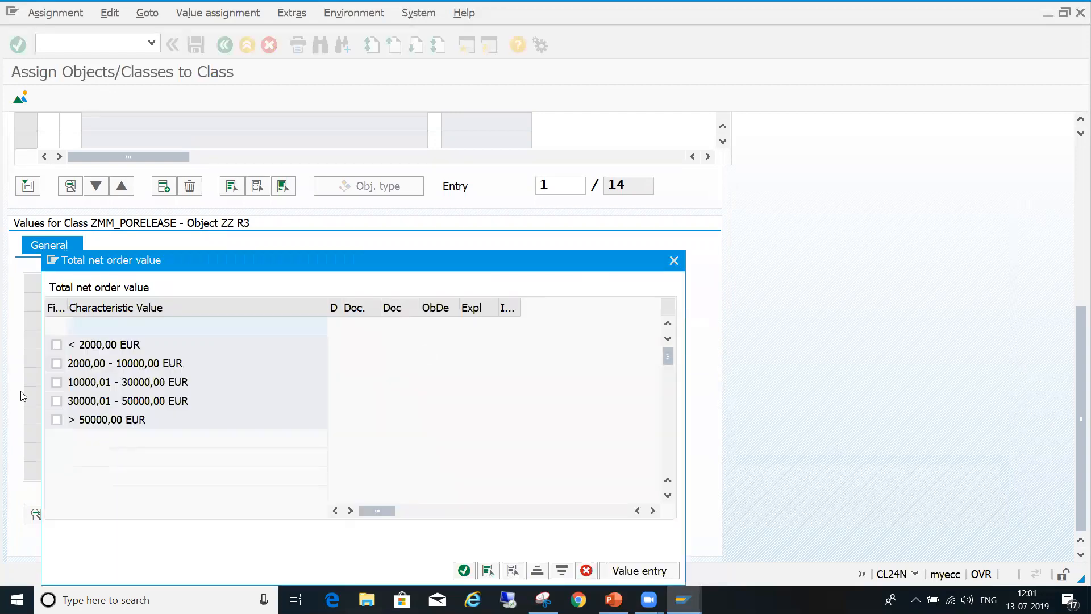
click(56, 382)
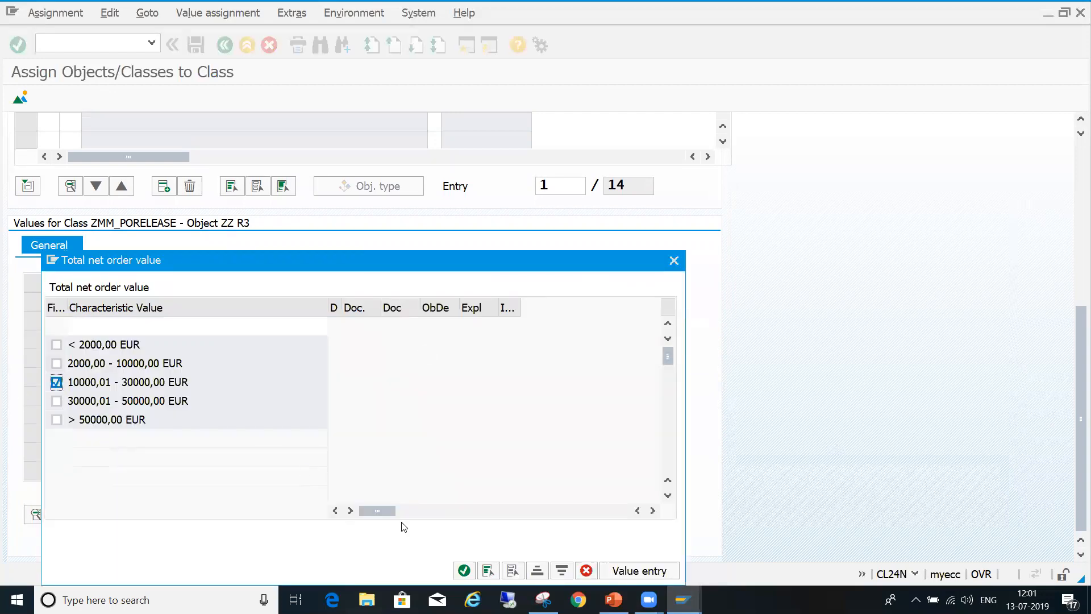
click(464, 570)
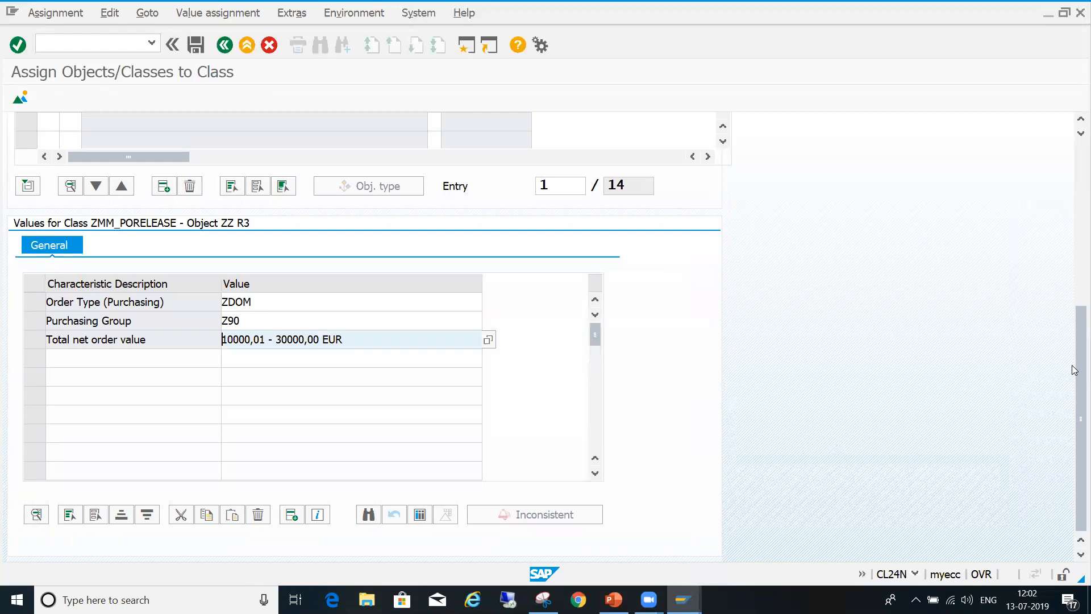
key(Return)
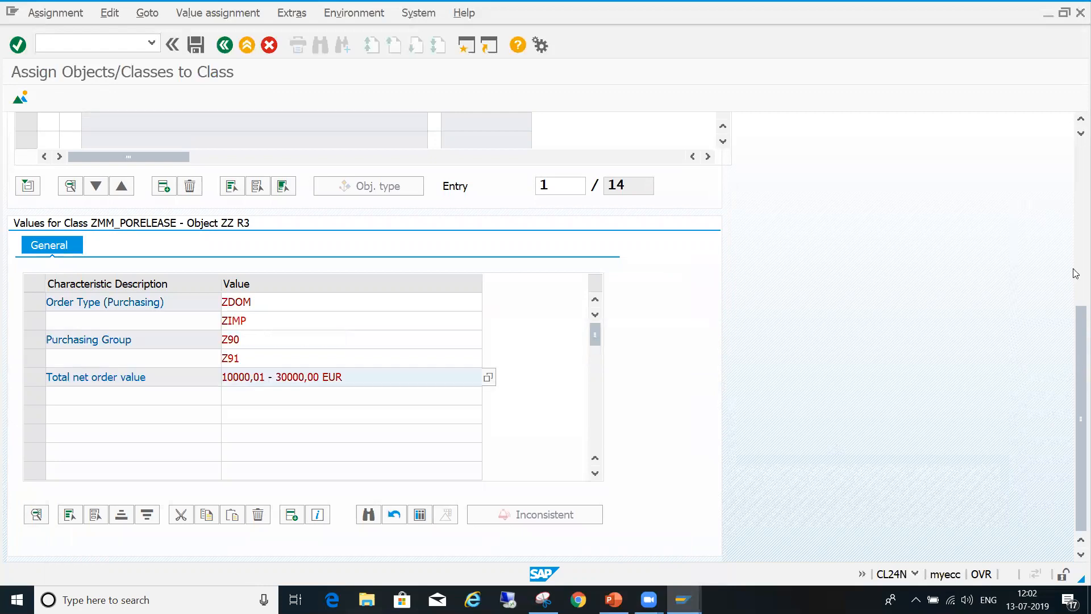
click(1076, 213)
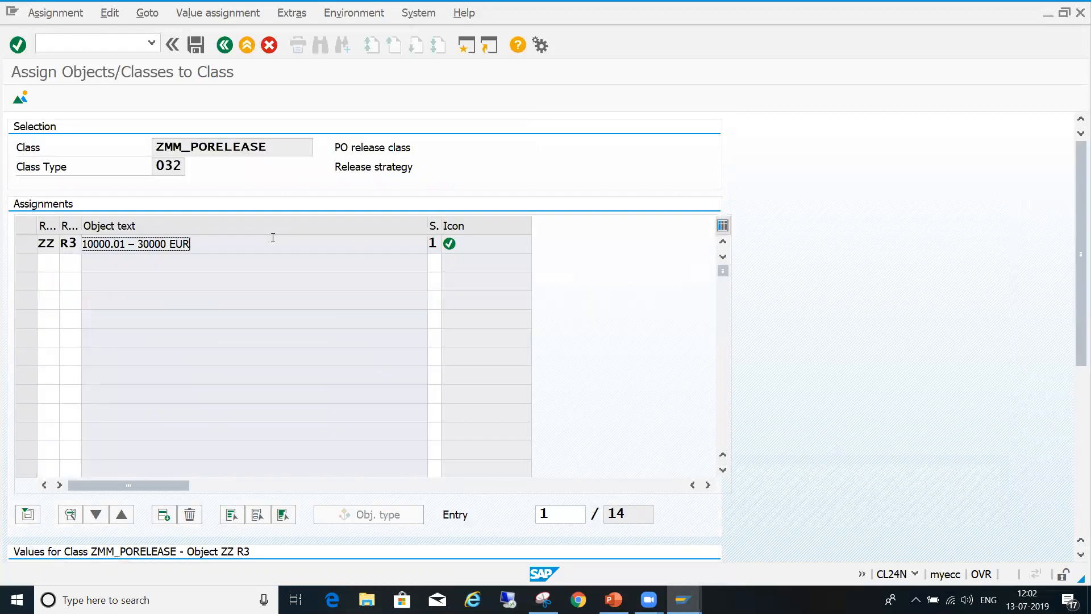
click(196, 45)
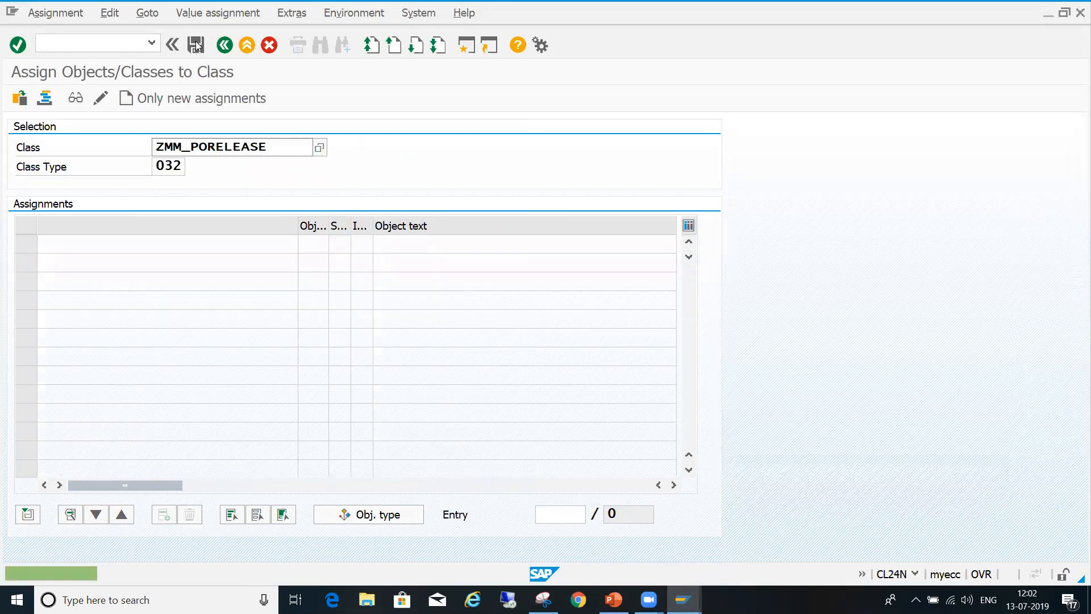
- Start a new release strategy assignment for class ZMM_PORELEASE and add strategy R4 of group ZZ, 30000.01 – 50000 EUR
click(219, 101)
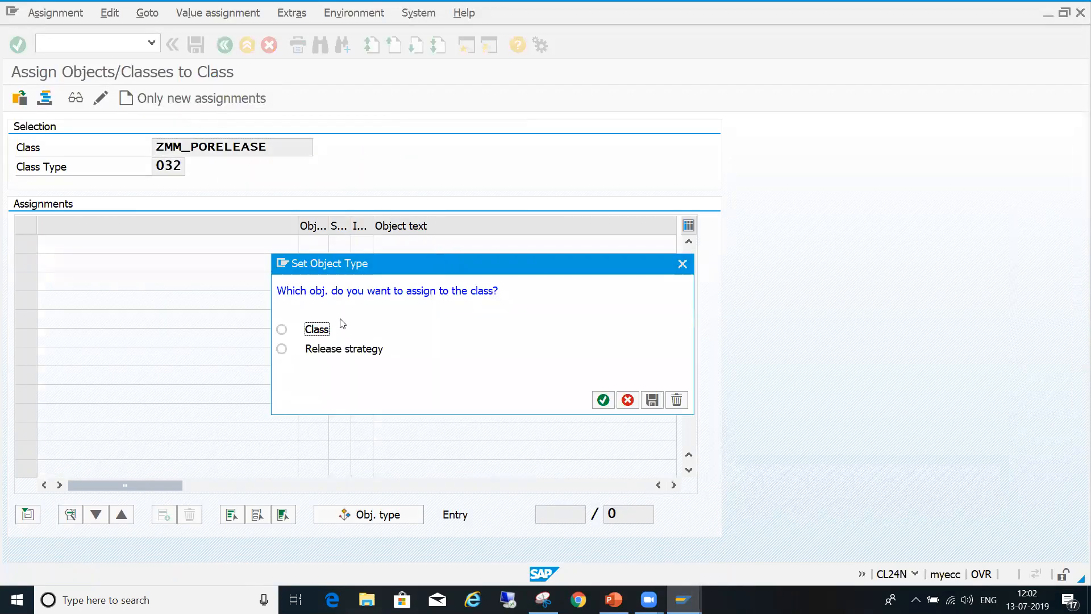
click(281, 349)
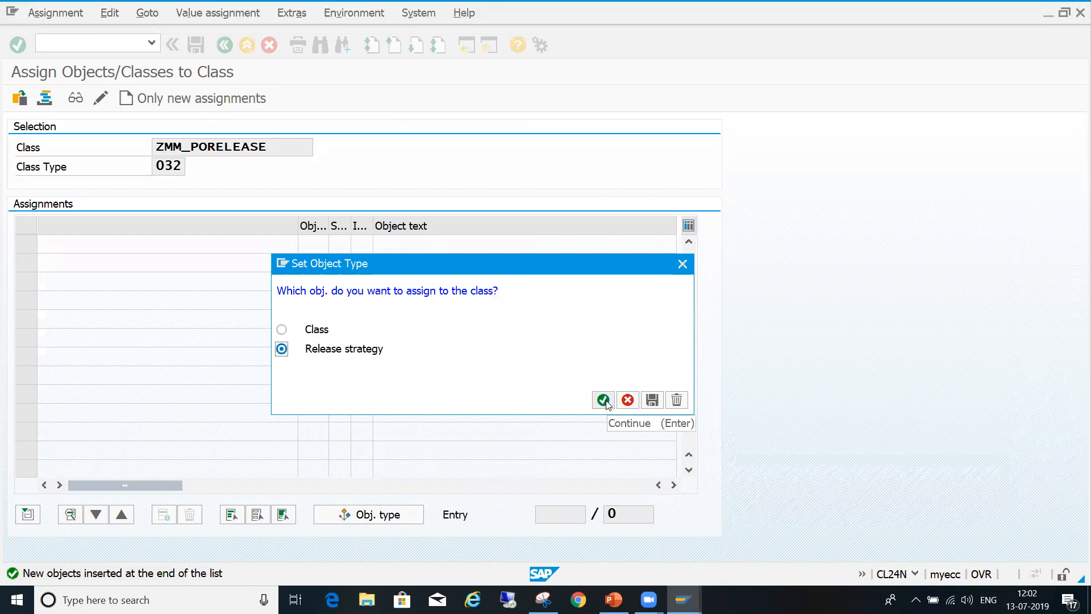
click(604, 400)
click(79, 244)
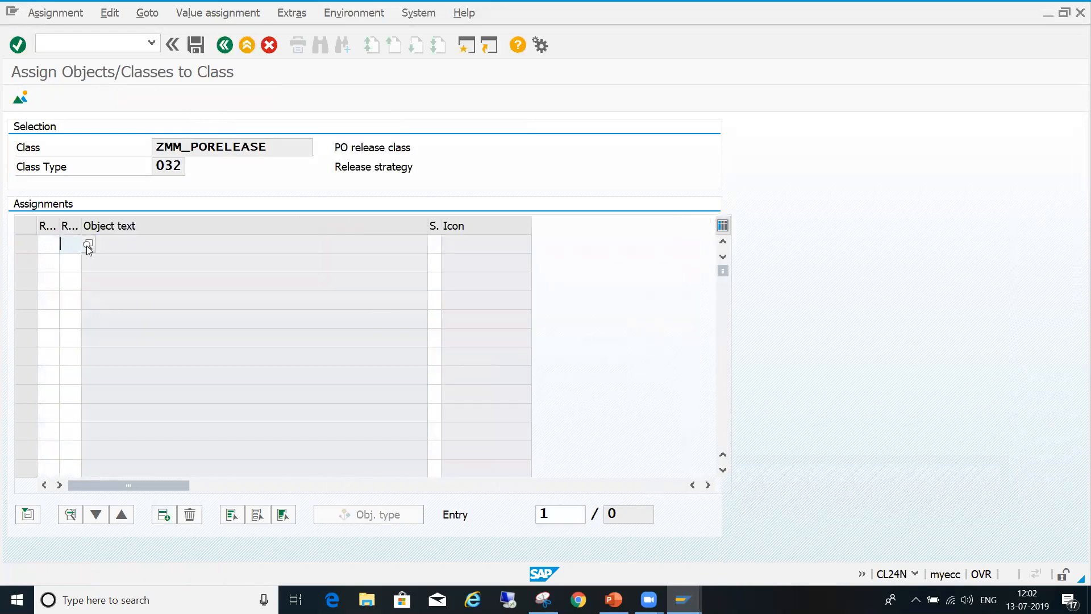
key(F4)
click(310, 504)
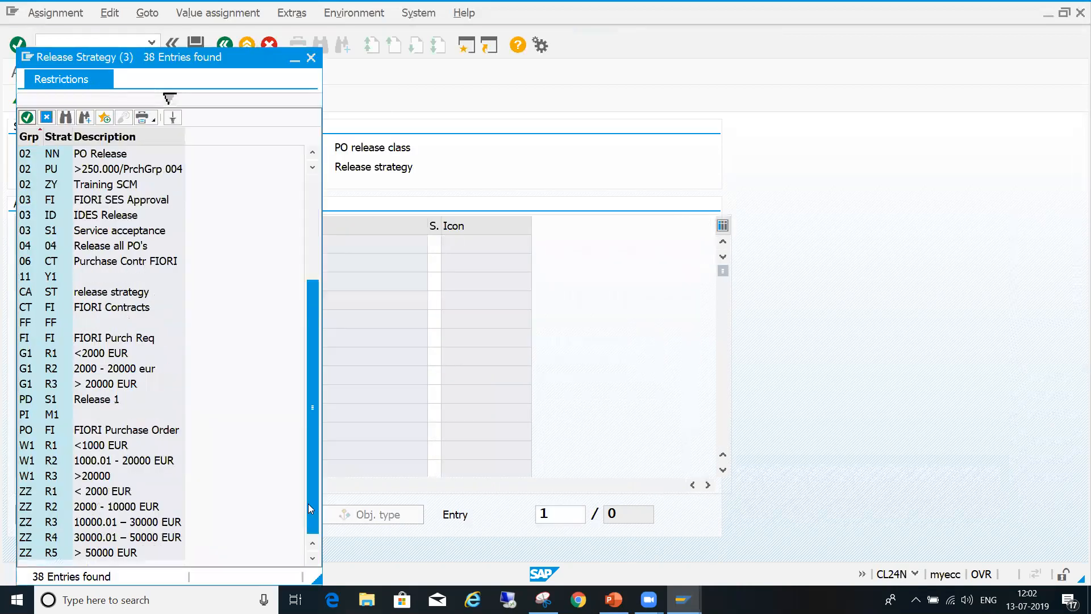
double_click(92, 540)
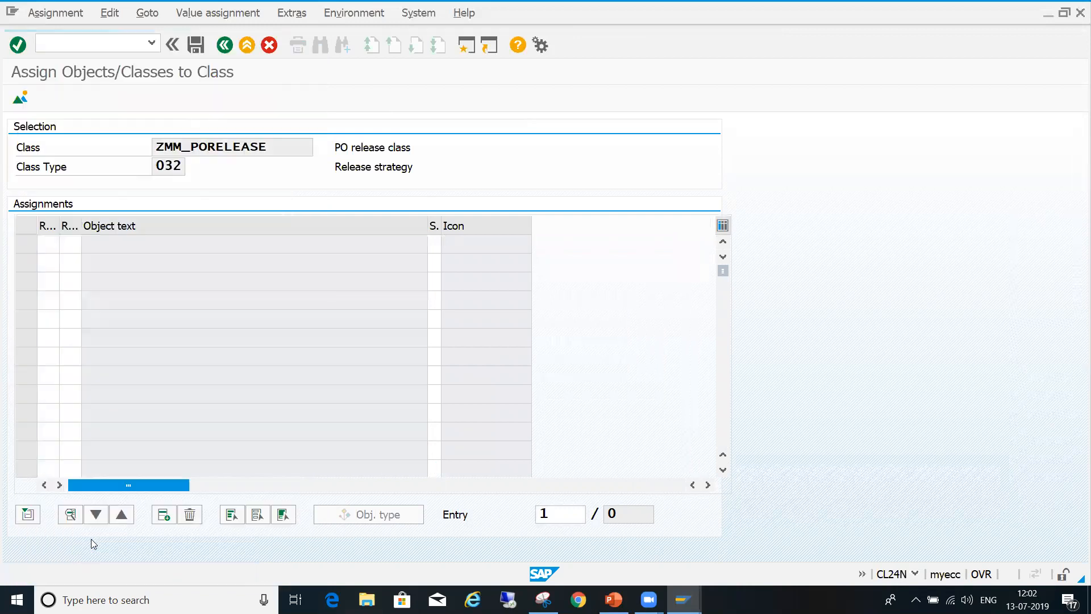
key(Return)
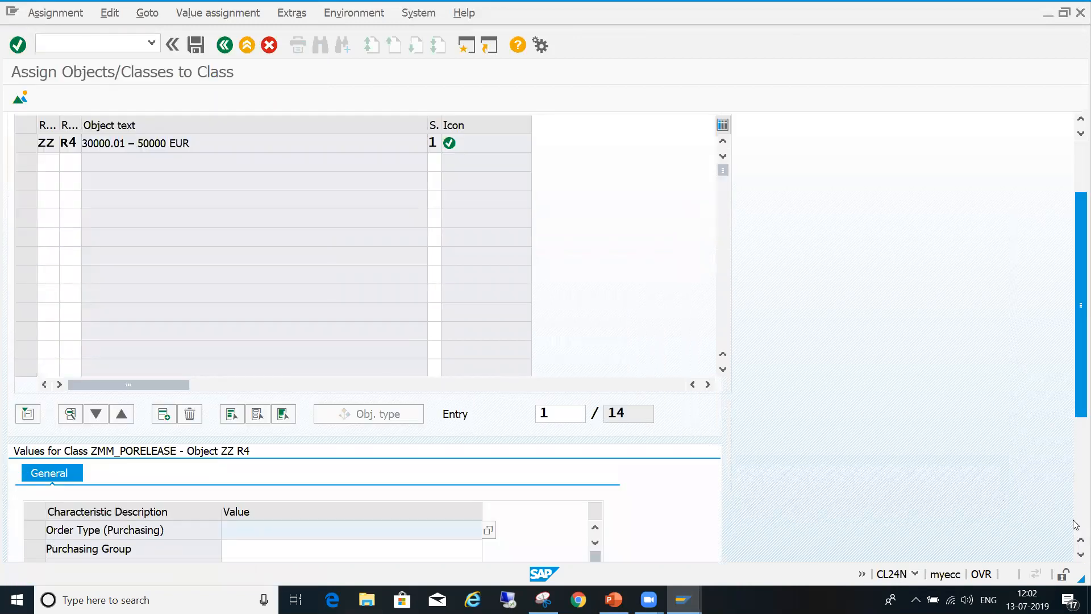
- Set strategy R4's Order Type (Purchasing) characteristic to ZDOM and ZIMP
scroll(513, 288, down, 3)
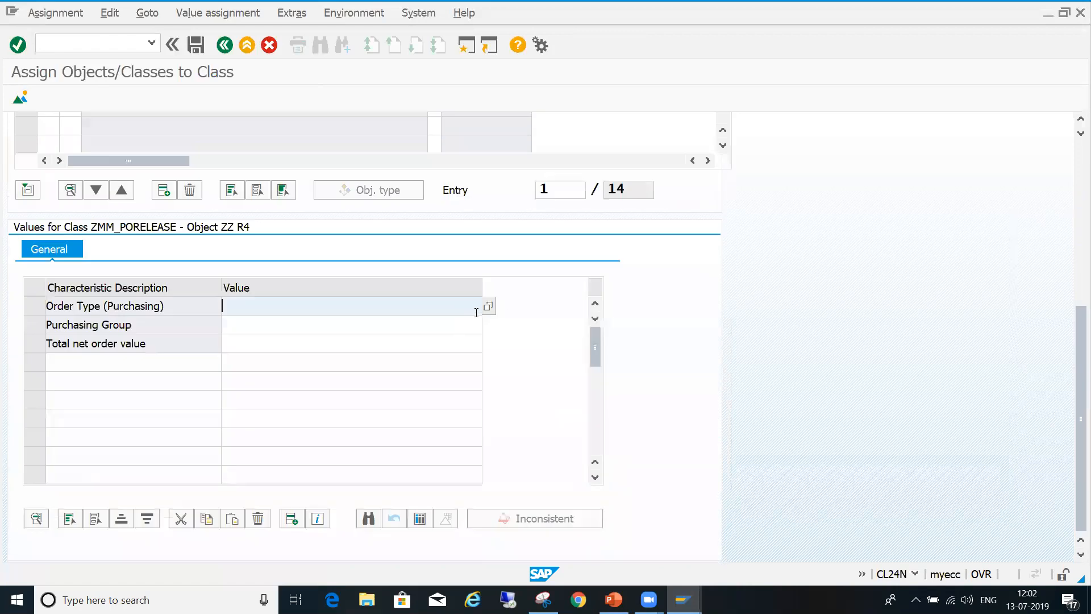
double_click(79, 307)
click(56, 345)
click(56, 364)
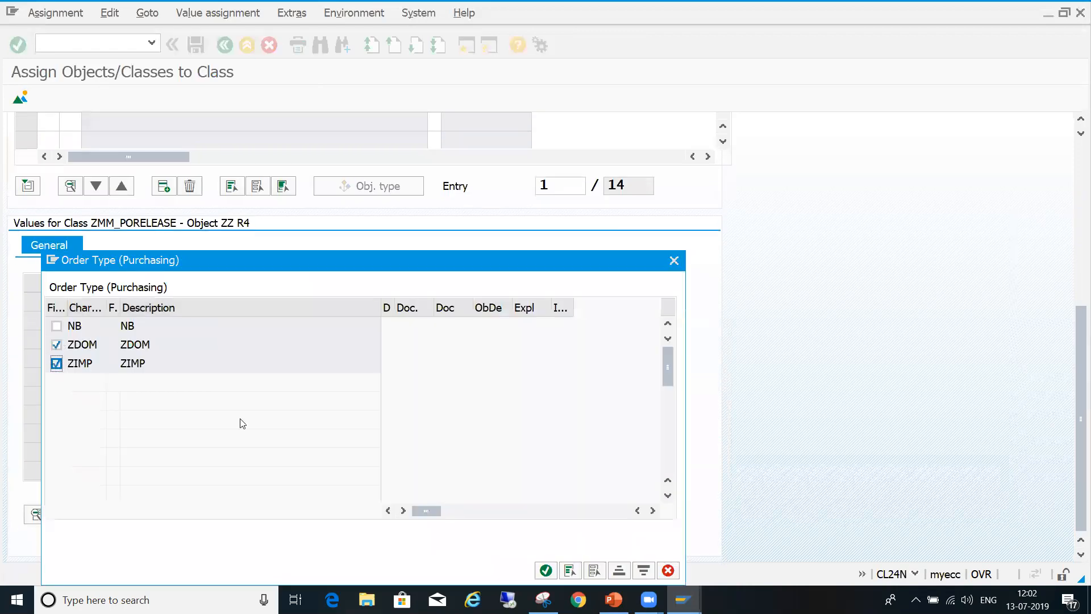
click(547, 572)
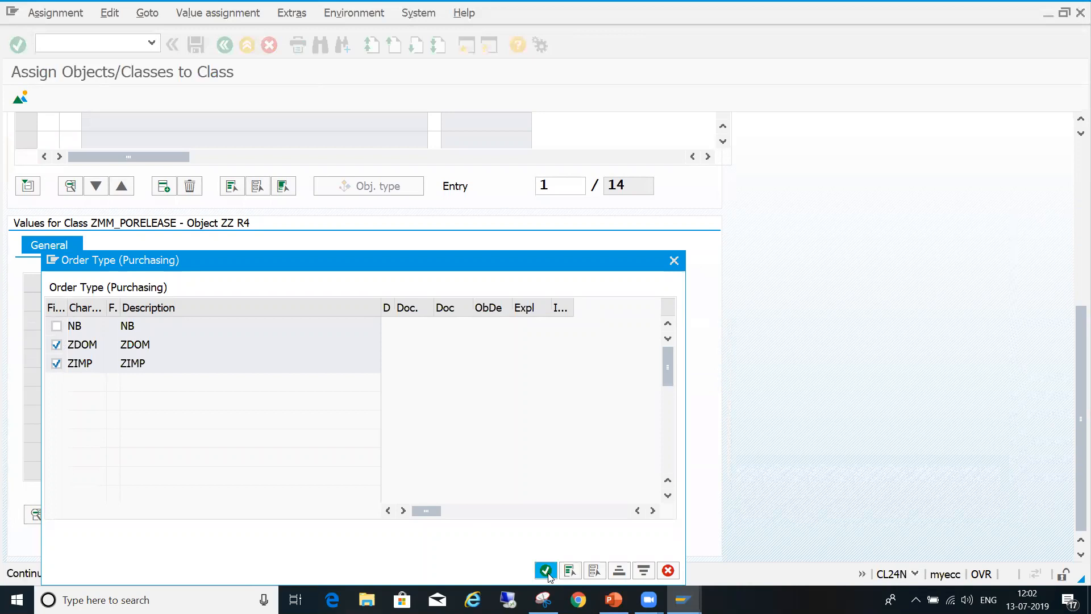
- Set strategy R4's Purchasing Group characteristic to Z90 and Z91
click(420, 322)
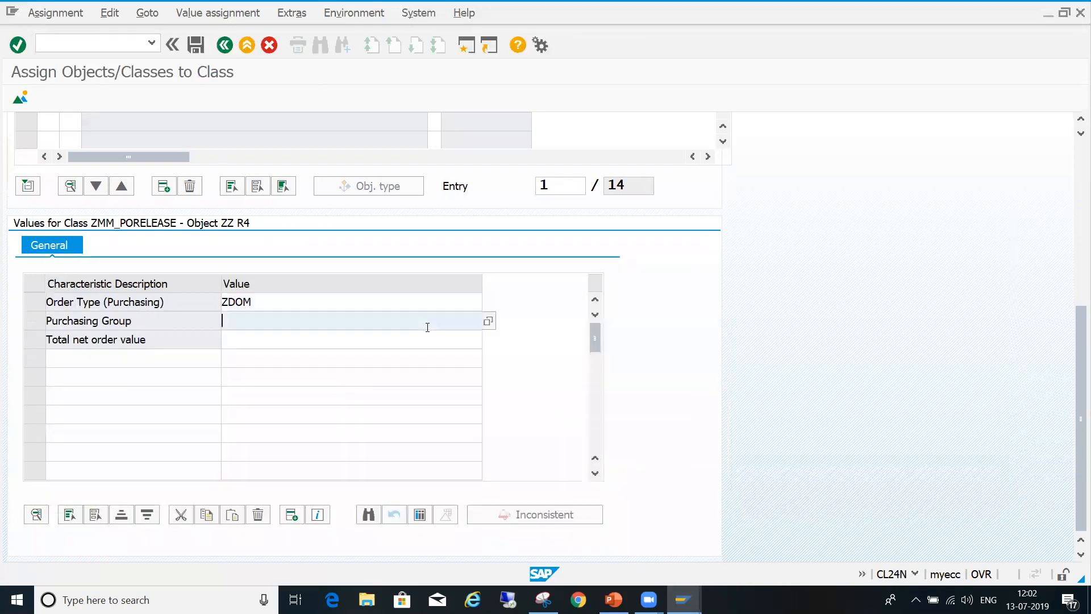
click(488, 322)
click(56, 344)
click(57, 363)
click(549, 570)
- Set strategy R4's total net order value to 30000,01 - 50000,00 EUR and save the assignment
click(446, 341)
click(488, 341)
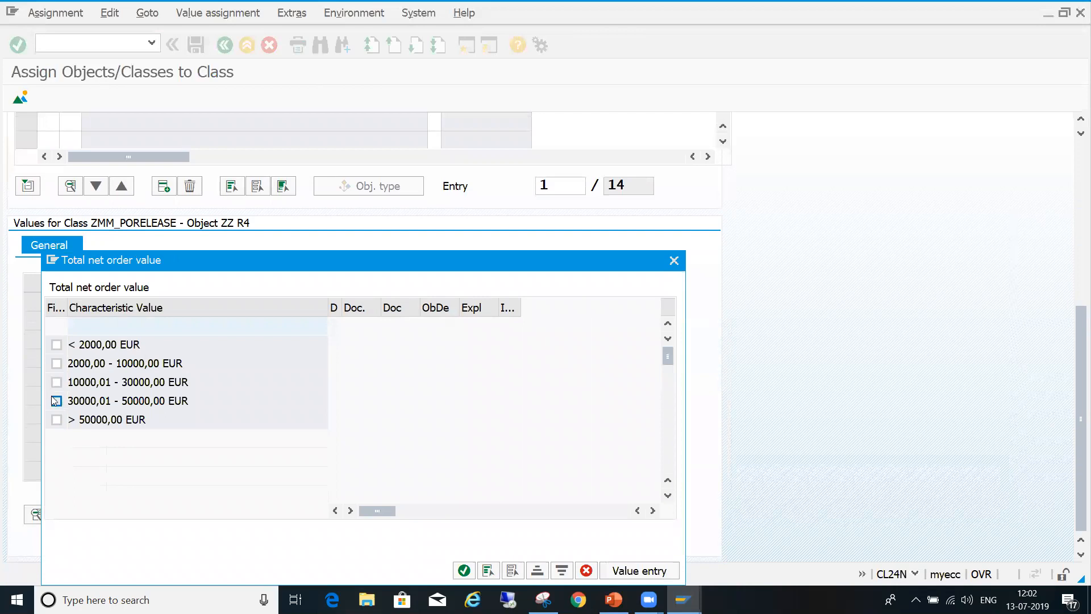
click(54, 399)
click(464, 570)
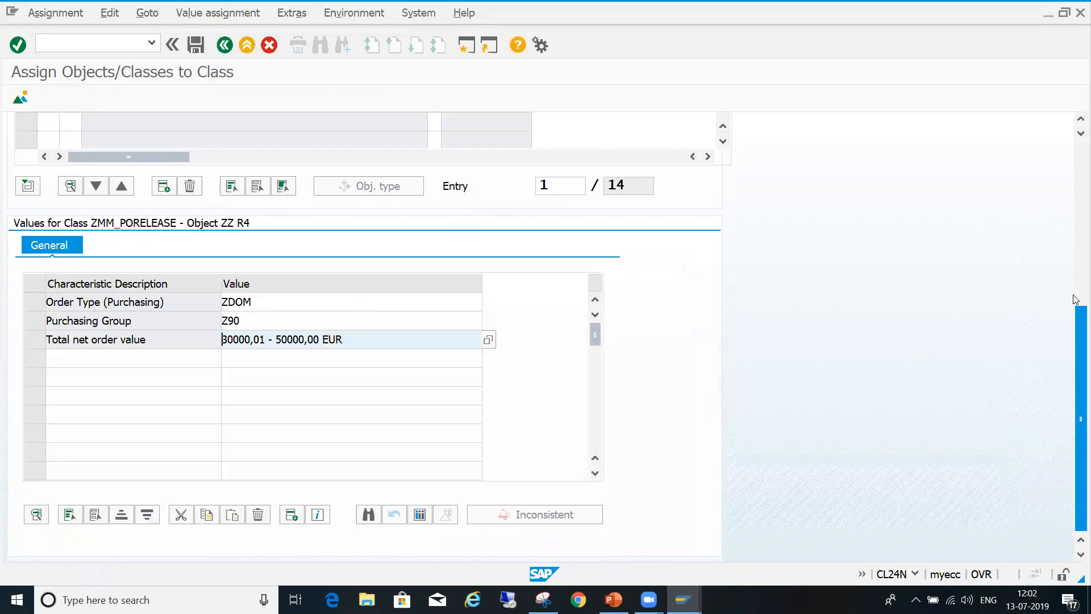
key(Return)
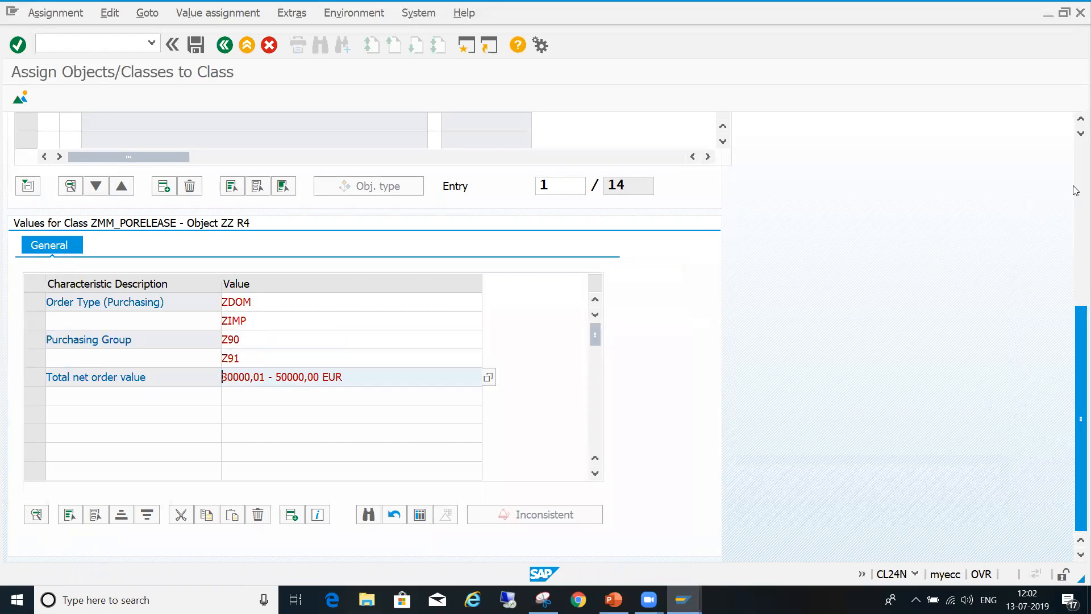
scroll(1076, 190, up, 5)
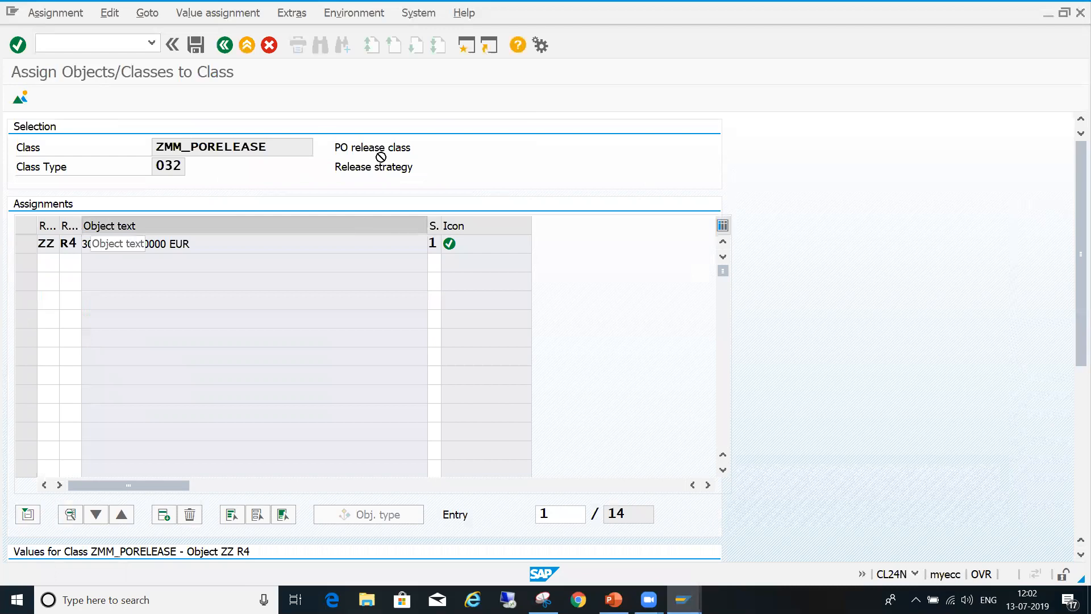
click(196, 45)
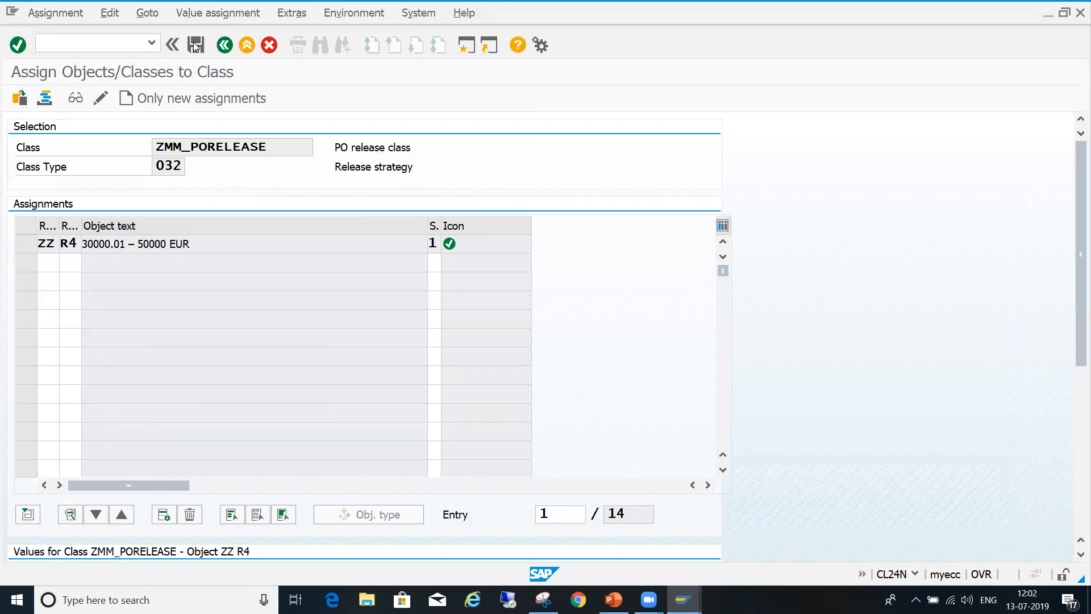
- Start a new release strategy assignment for class ZMM_PORELEASE and add strategy R5 of group ZZ, > 50000 EUR
click(231, 99)
click(281, 347)
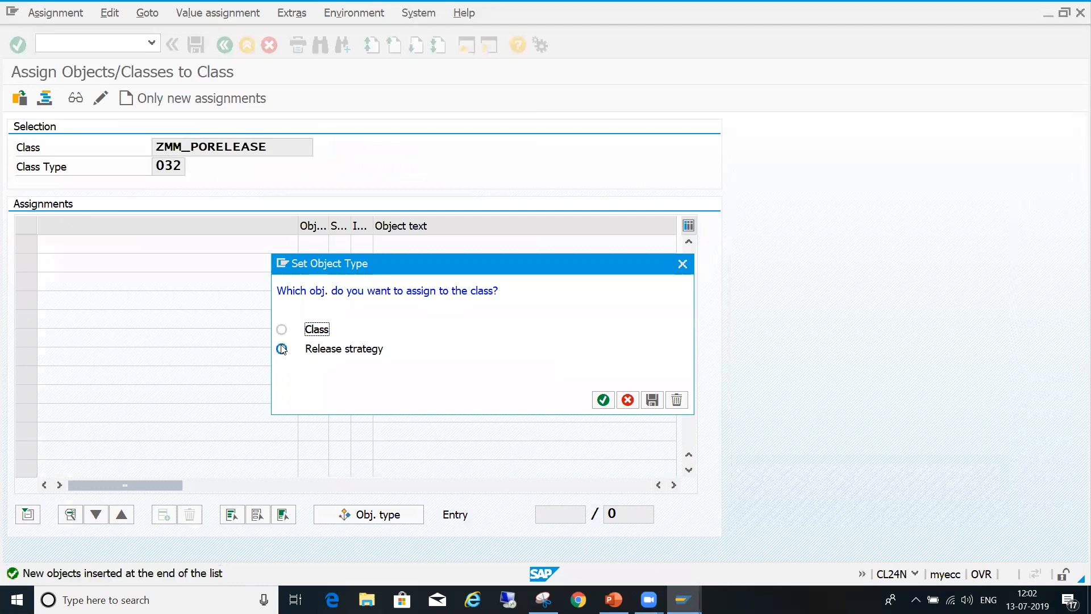
click(603, 401)
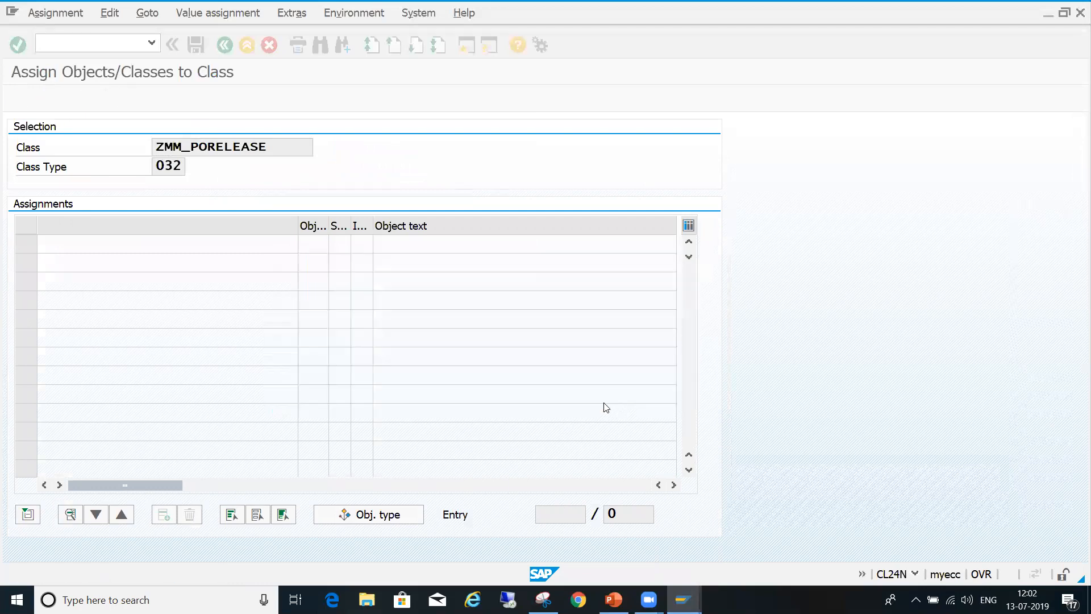
key(F4)
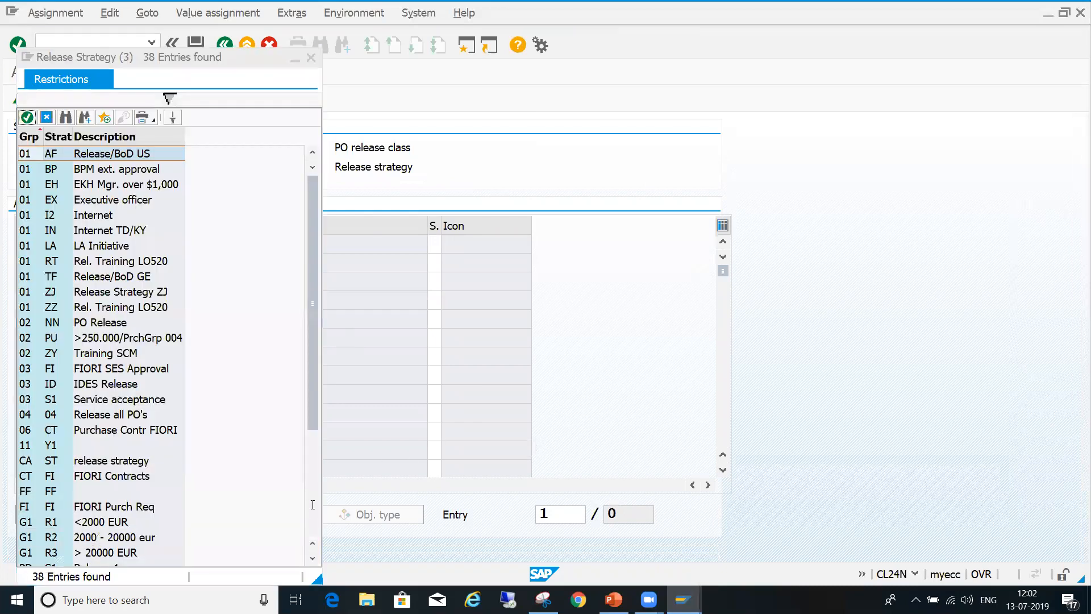
scroll(253, 514, down, 4)
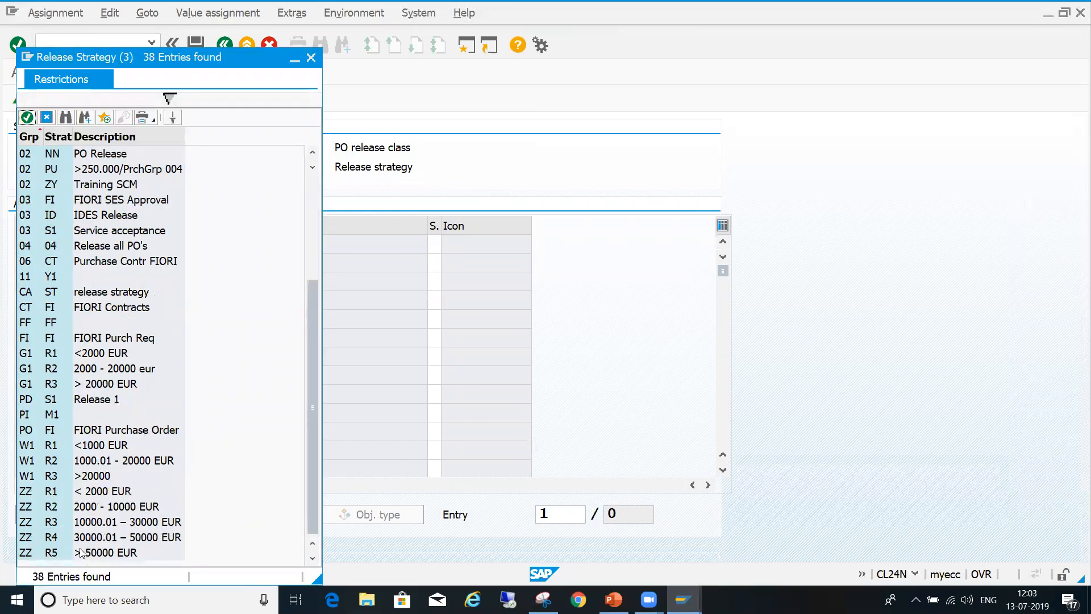
double_click(98, 555)
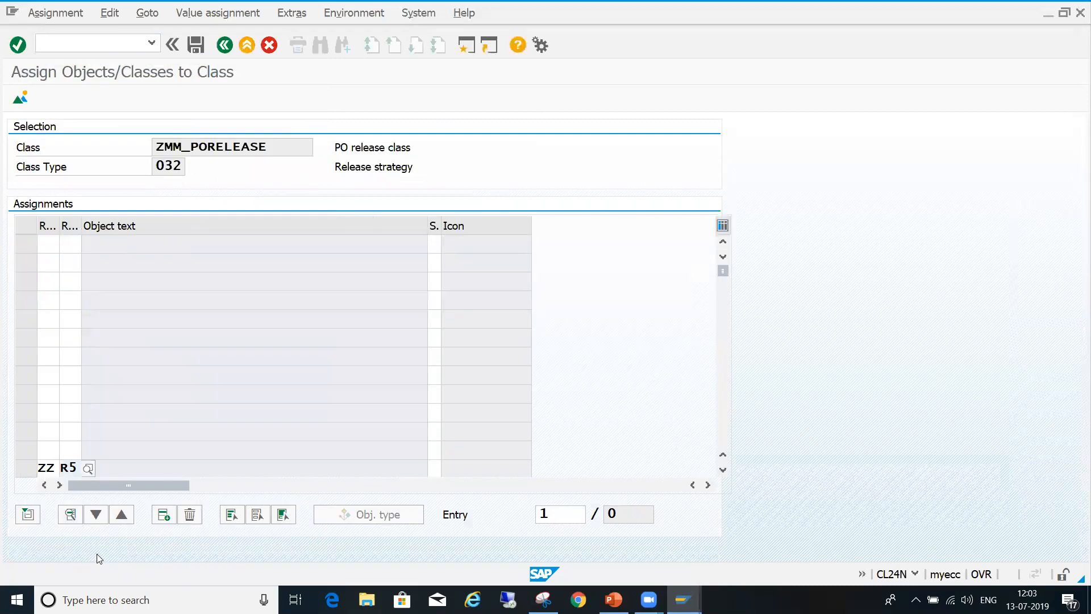
key(Return)
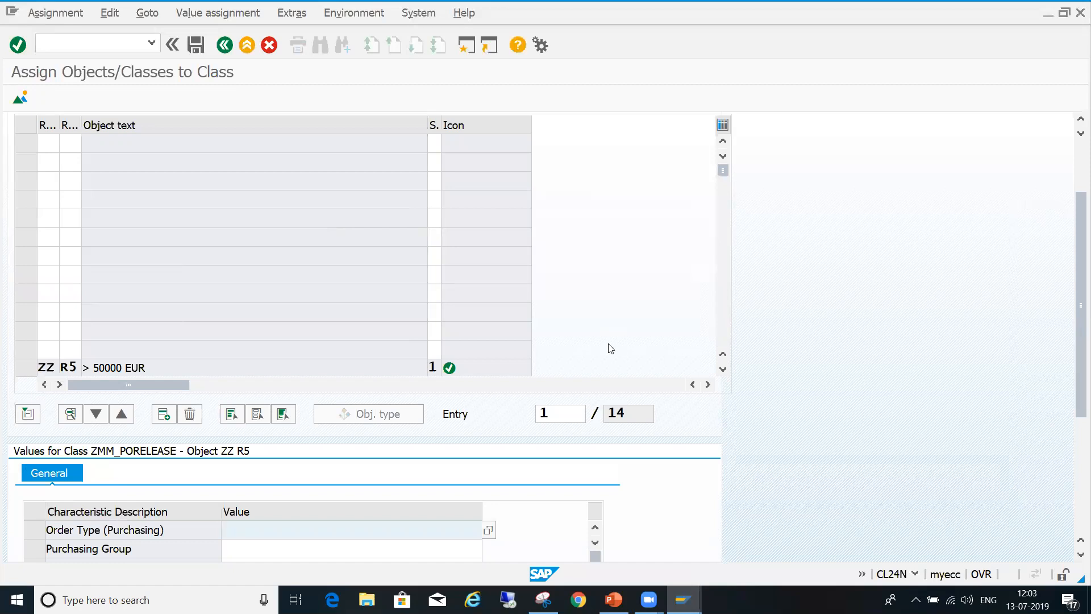
- Set strategy R5's Order Type (Purchasing) characteristic to ZDOM and ZIMP
click(1078, 482)
click(489, 307)
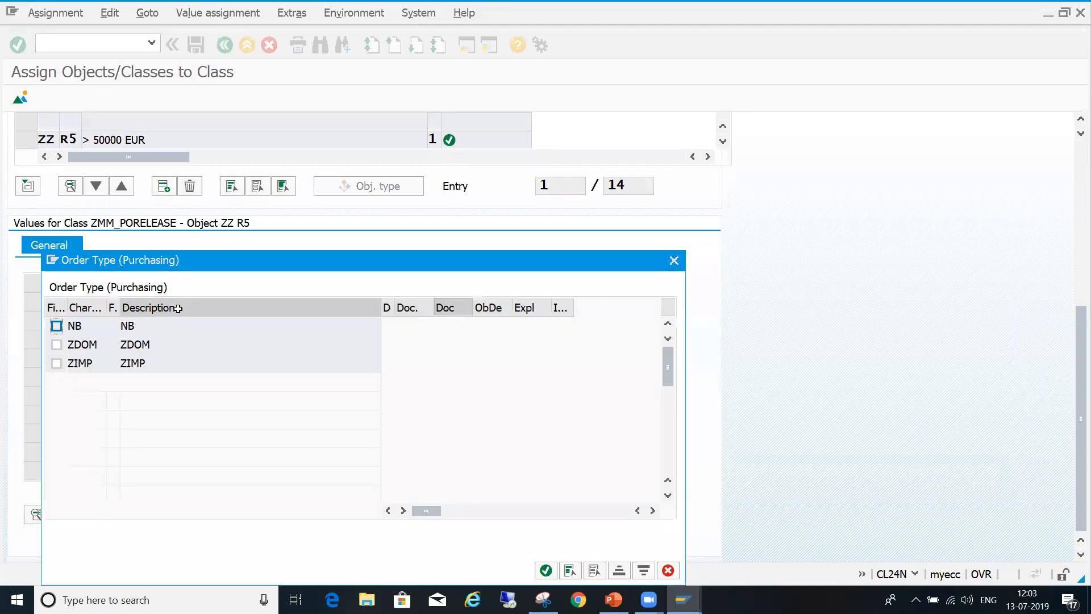
click(56, 344)
click(56, 363)
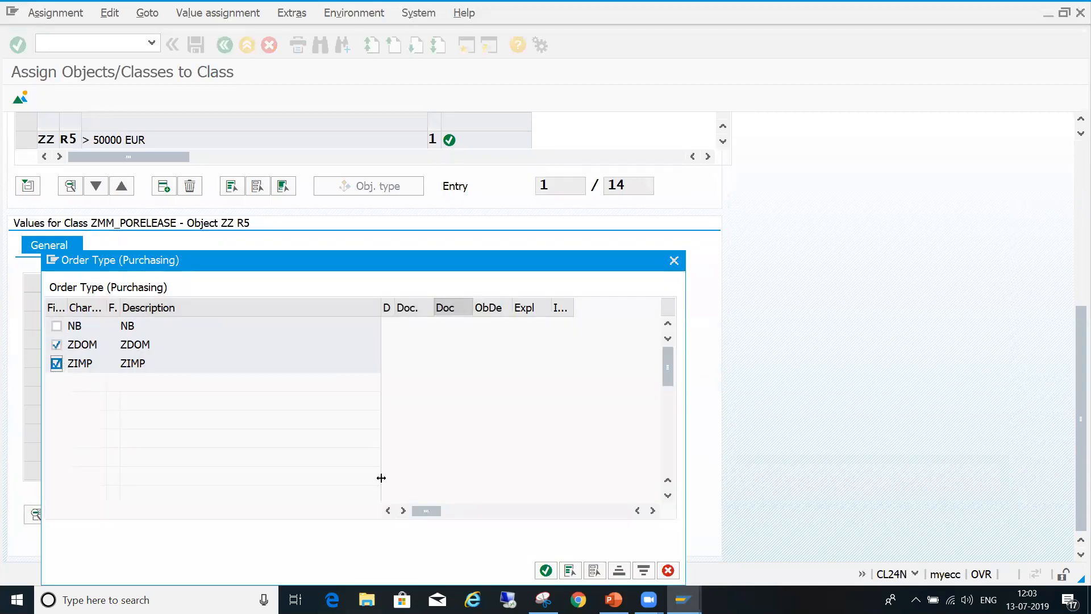
click(546, 570)
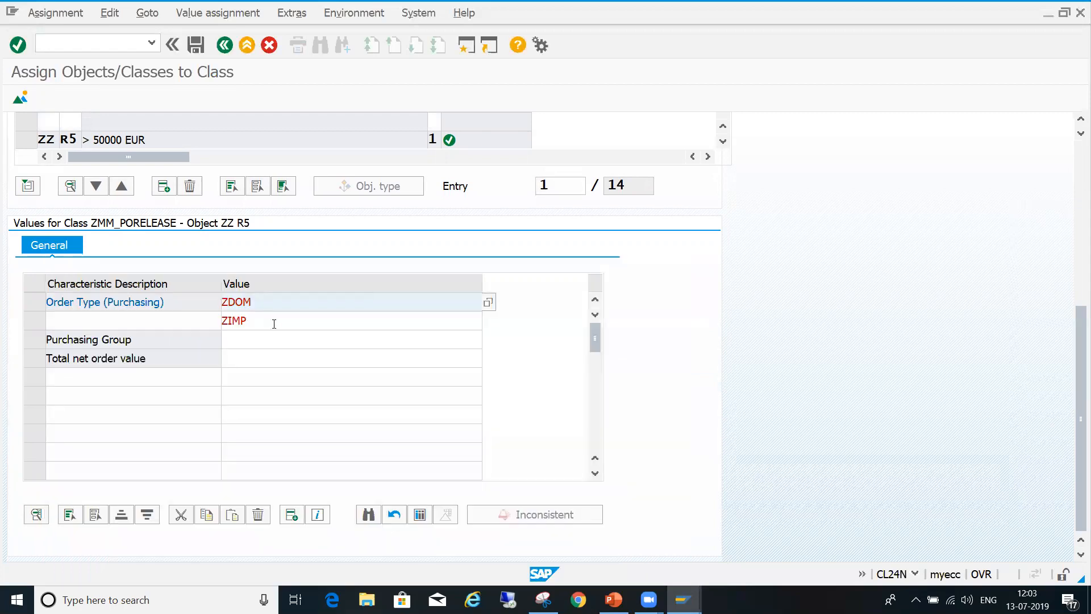
- Set strategy R5's Purchasing Group characteristic to Z90 and Z91
click(284, 341)
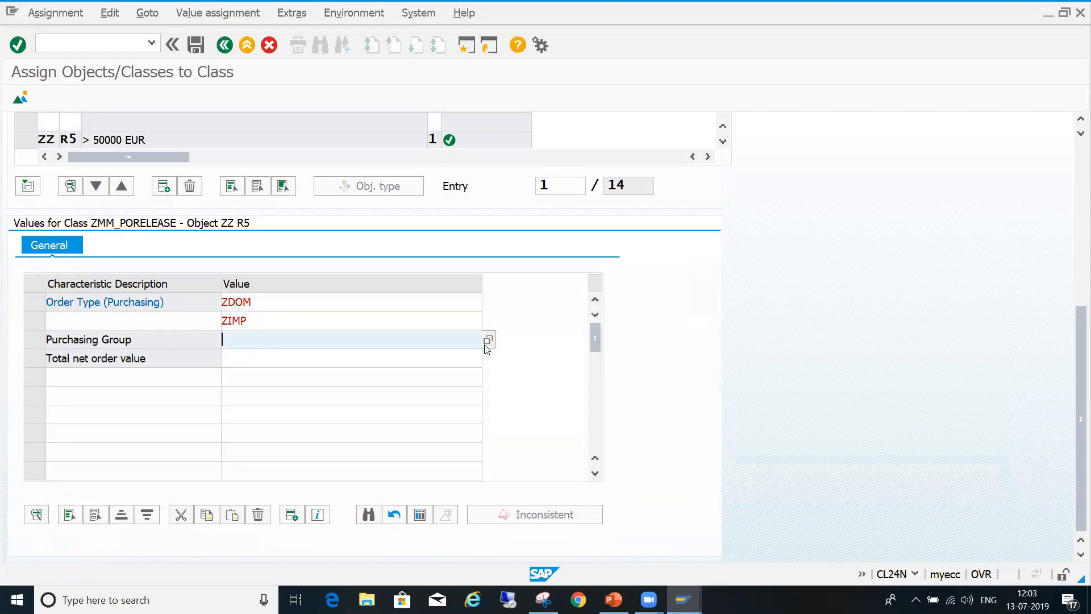
key(F4)
click(56, 344)
click(56, 363)
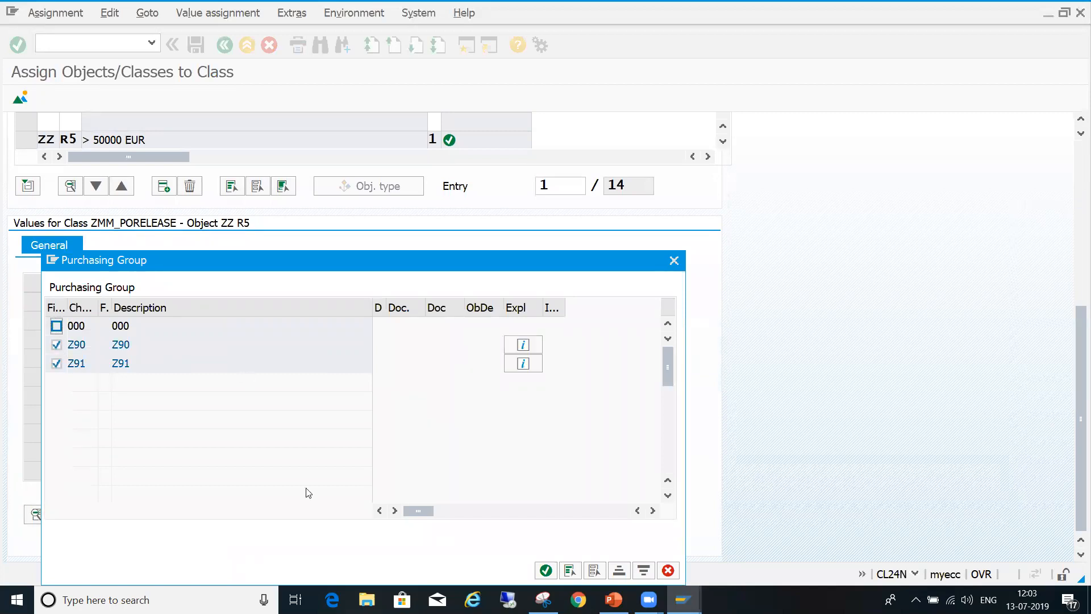
click(545, 569)
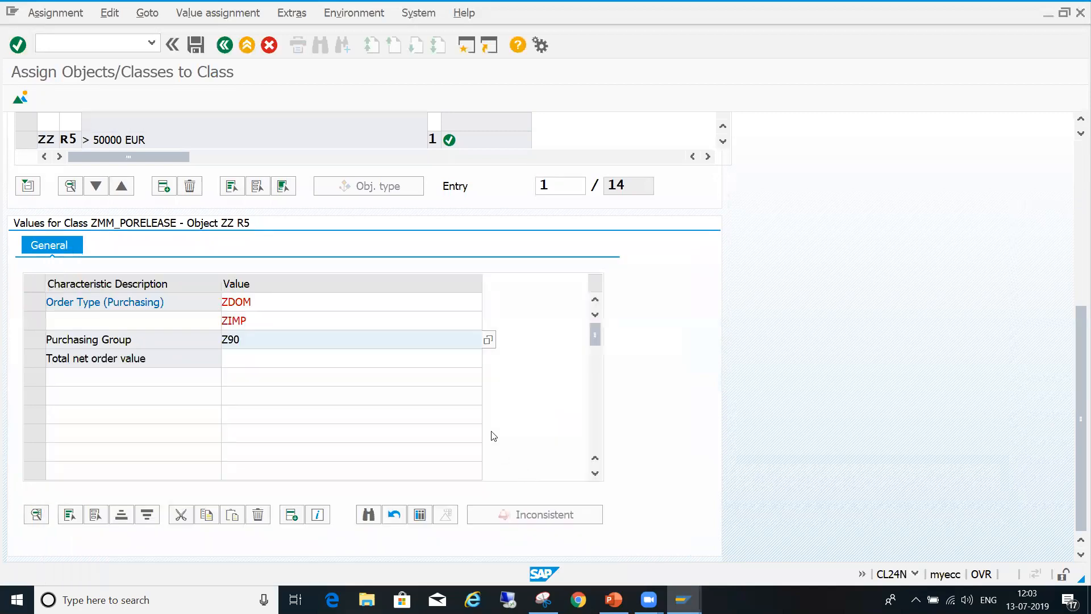
- Set strategy R5's total net order value to > 50000,00 EUR and save the assignment
click(407, 365)
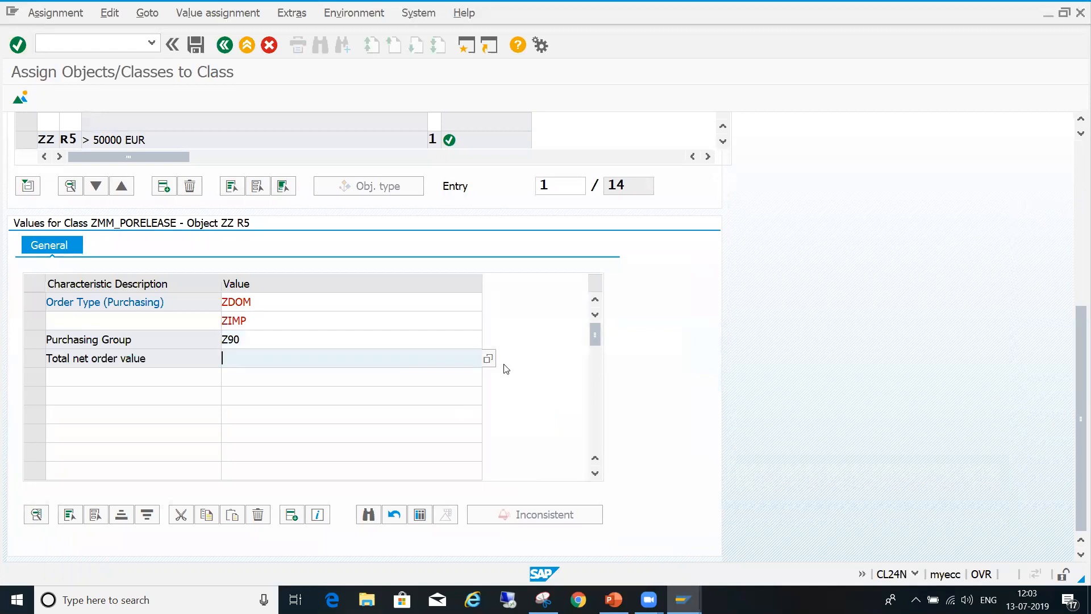
click(488, 358)
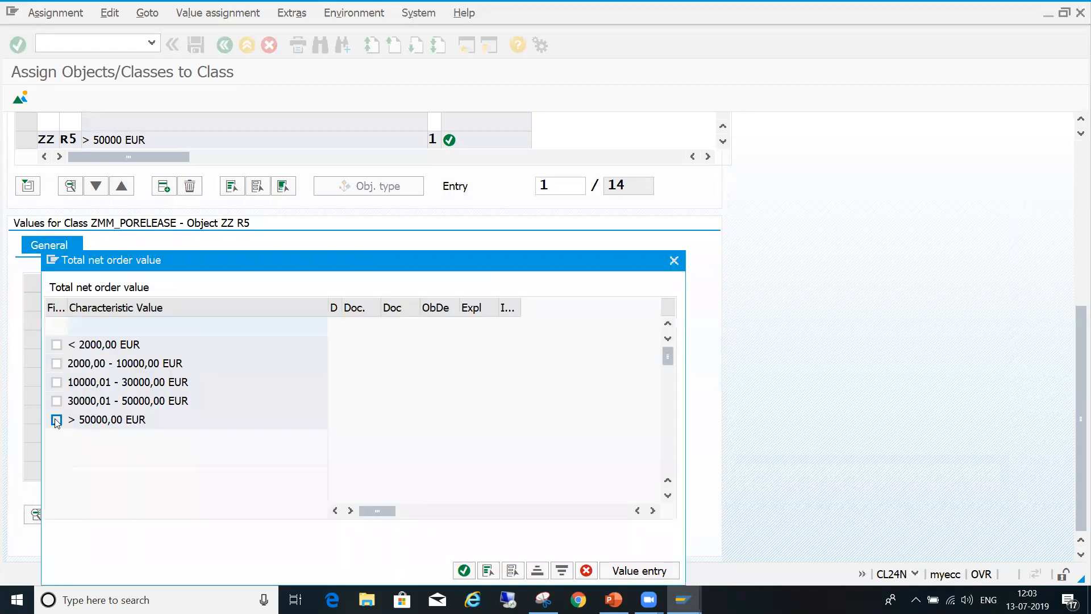
click(56, 420)
click(468, 576)
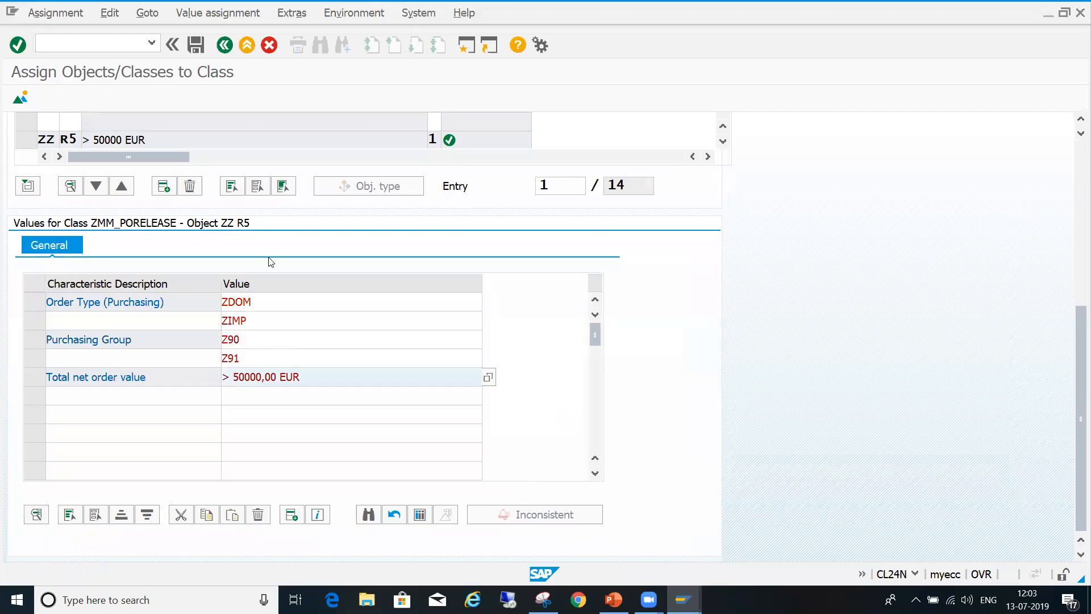
click(200, 48)
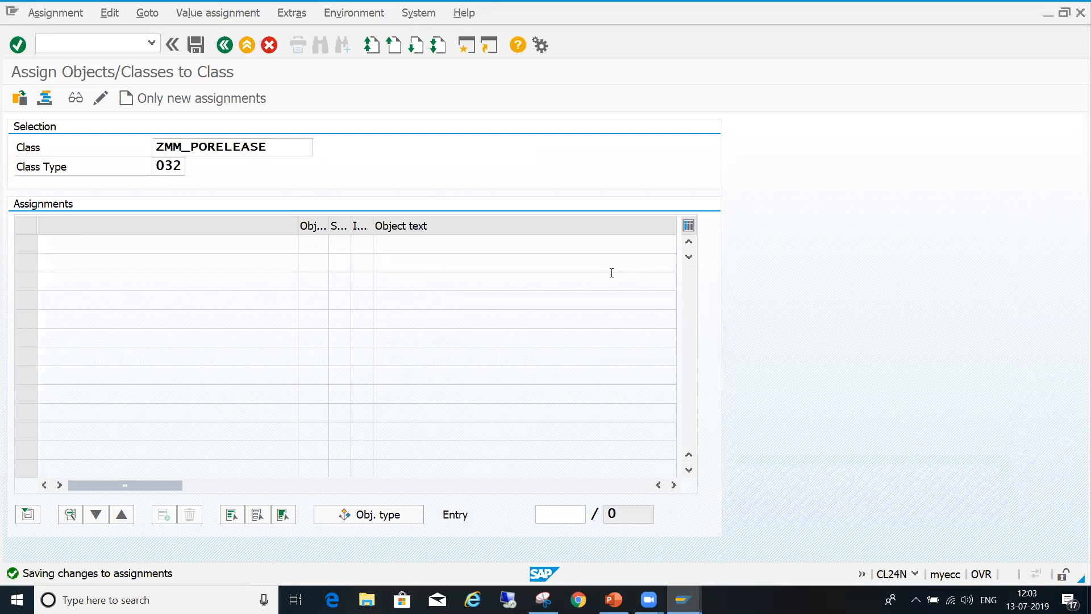
- List all release strategies assigned to class ZMM_PORELEASE and check the characteristic values of strategy R1
key(Return)
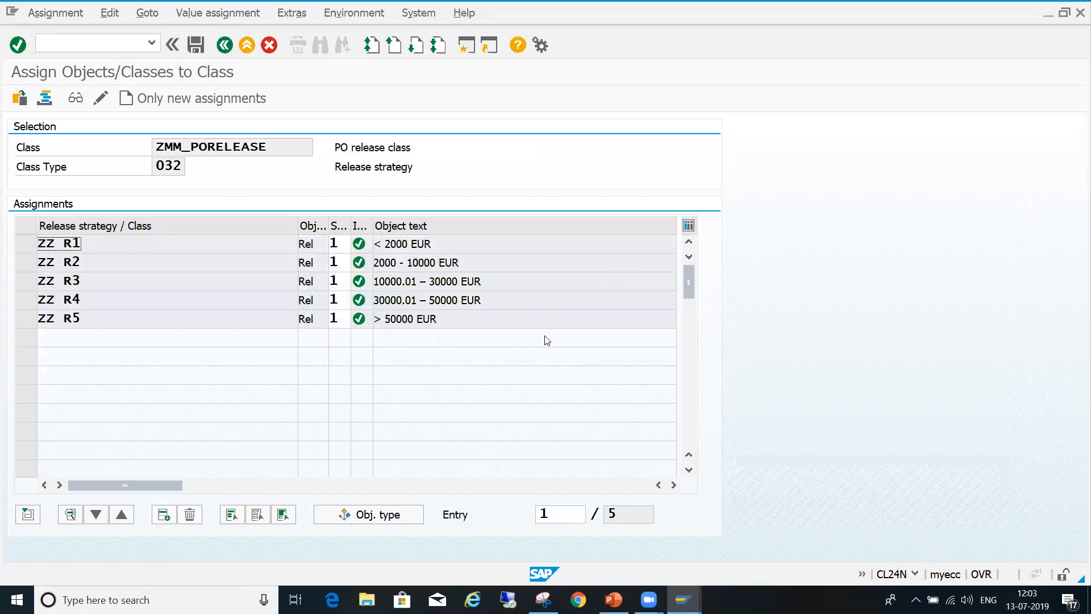
click(25, 242)
click(75, 515)
click(1076, 506)
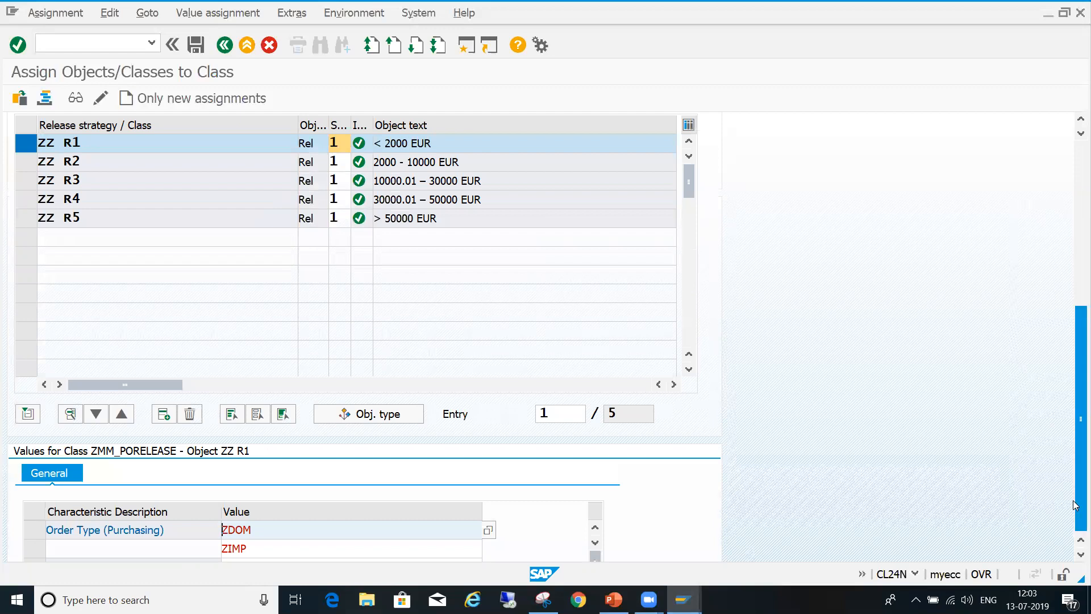
drag(1076, 306, 1074, 211)
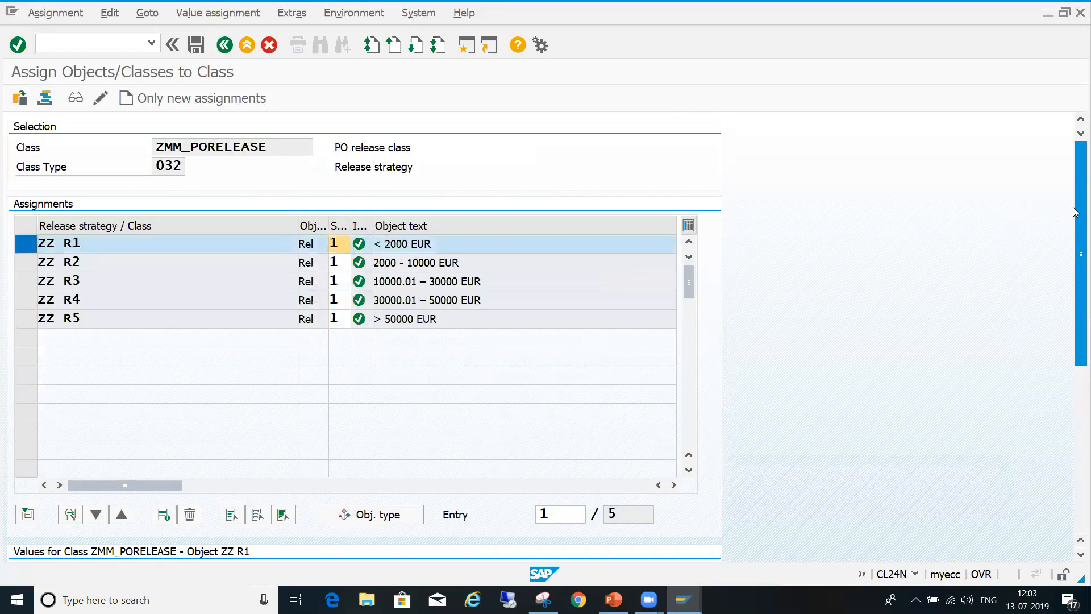
click(21, 241)
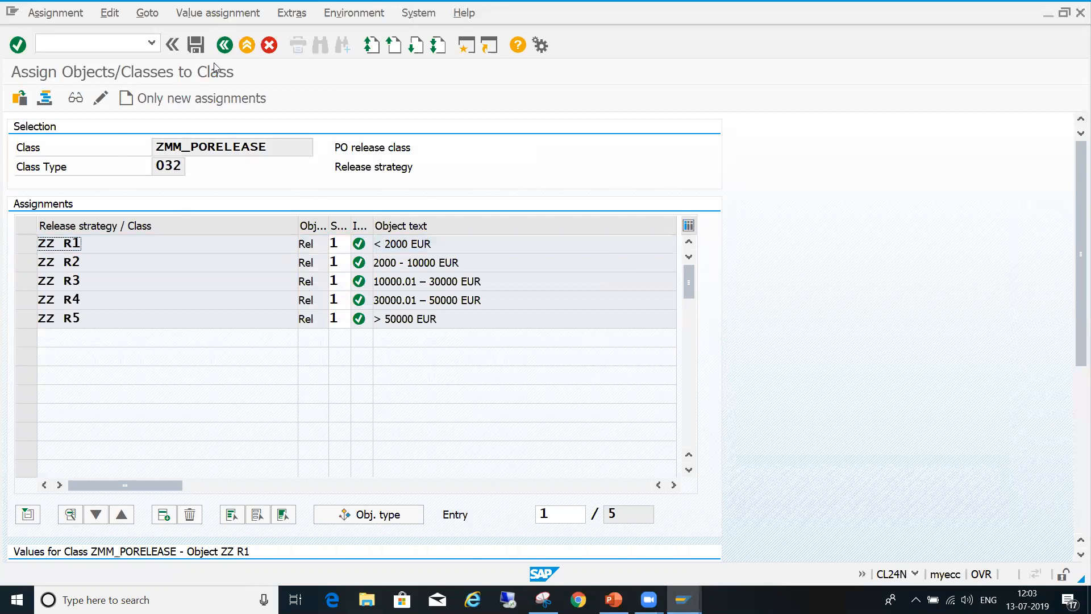
- Leave the class assignment, open purchase order creation with transaction ME21N, and close its help pane
click(225, 45)
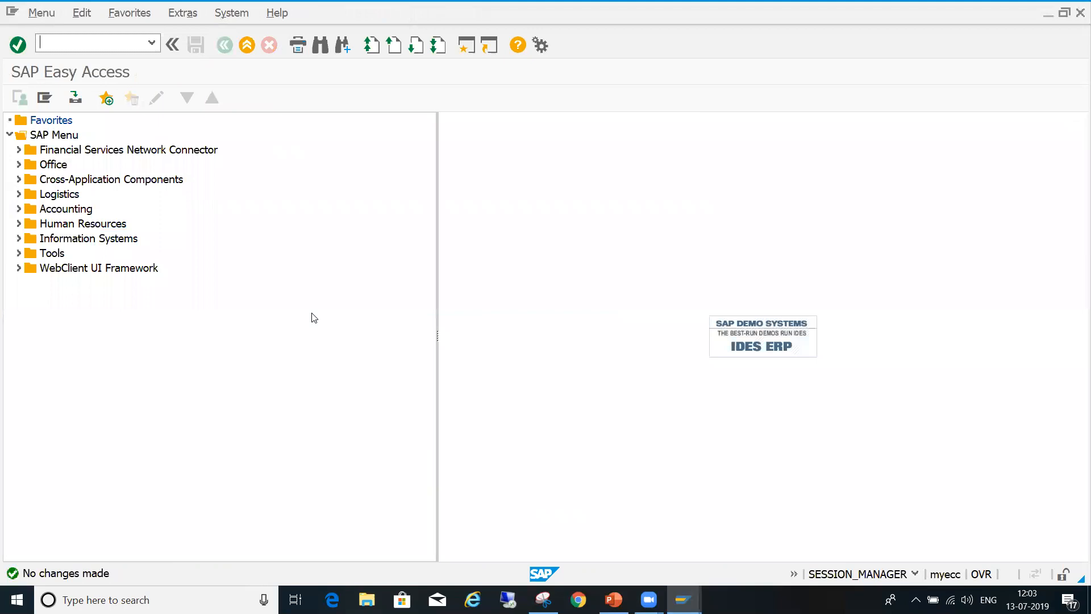
text(me21n)
key(Return)
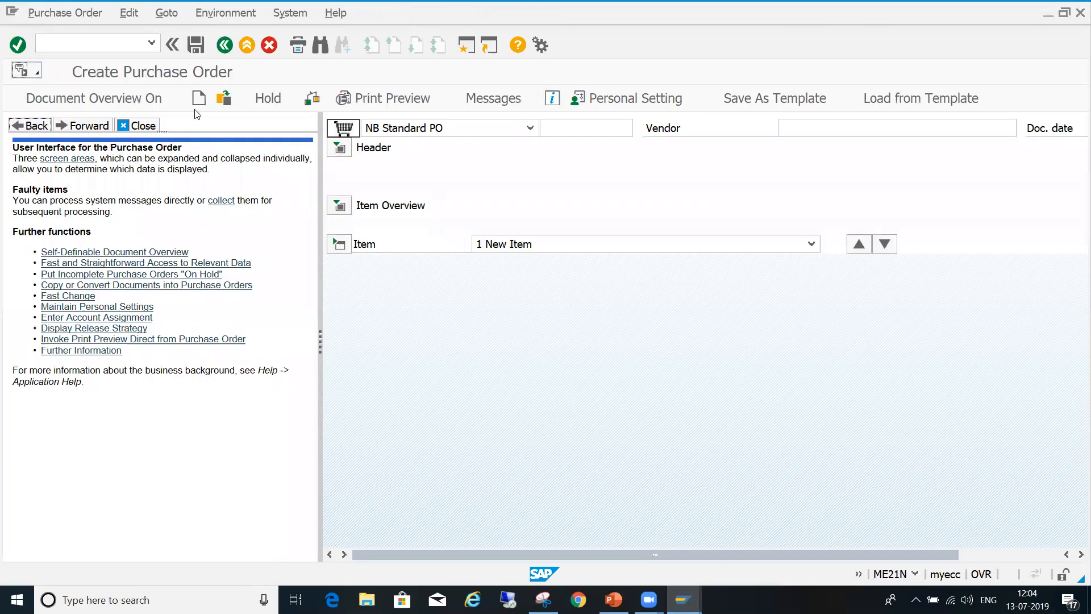
click(145, 126)
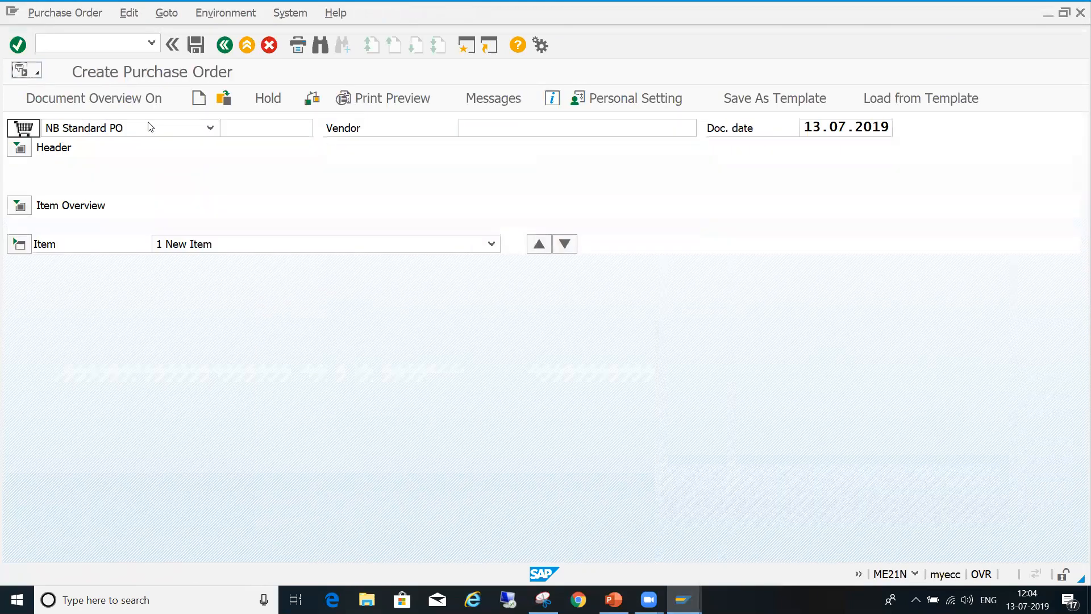
- Set the new purchase order's type to ZDOM Domestic POs and its vendor to C.E.B. BERLIN
click(210, 128)
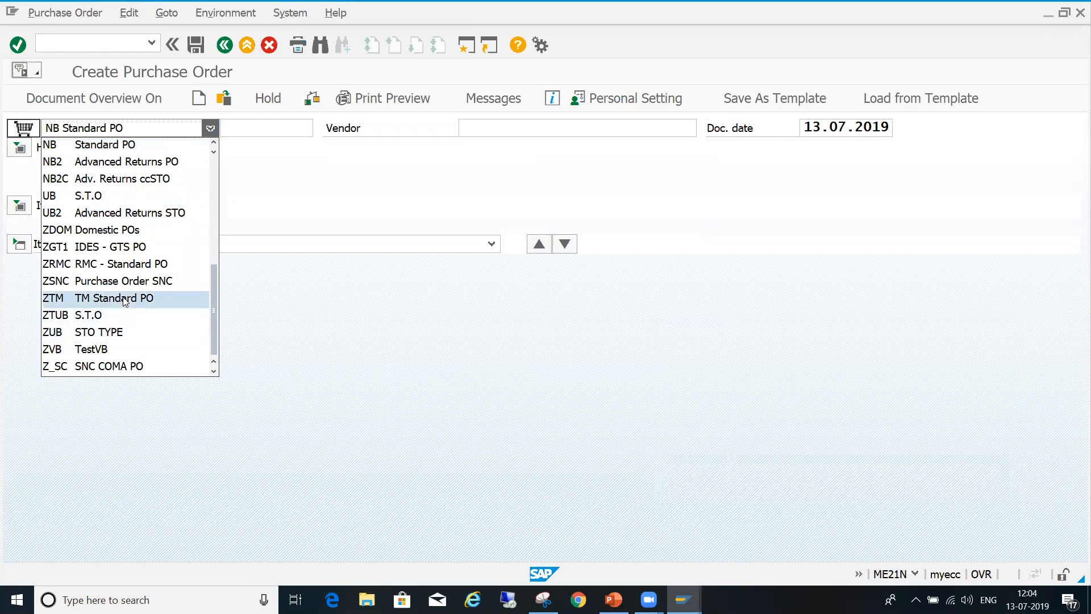
click(165, 230)
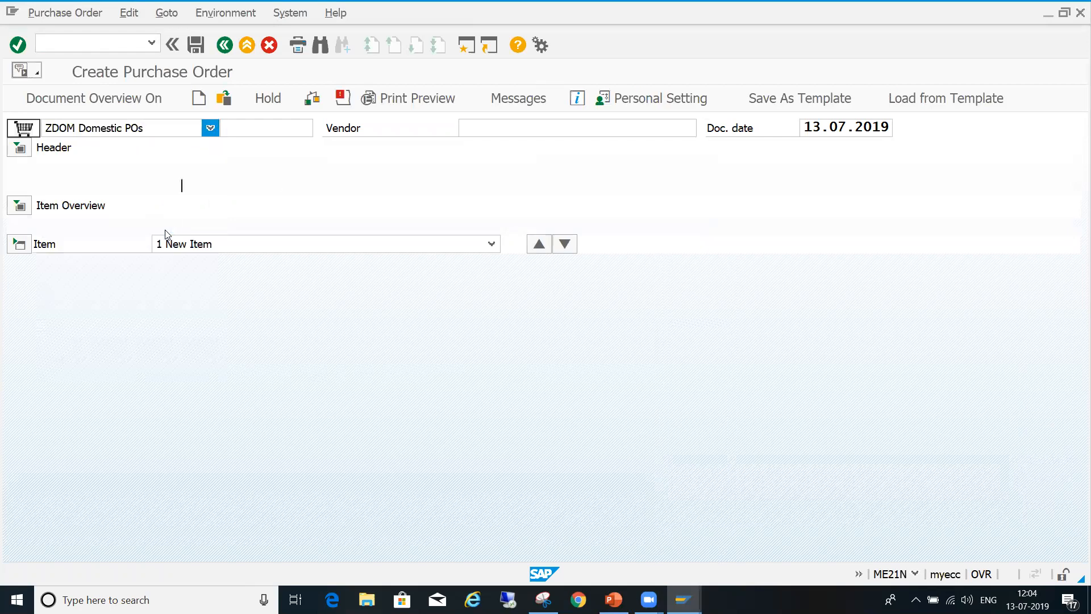
click(498, 132)
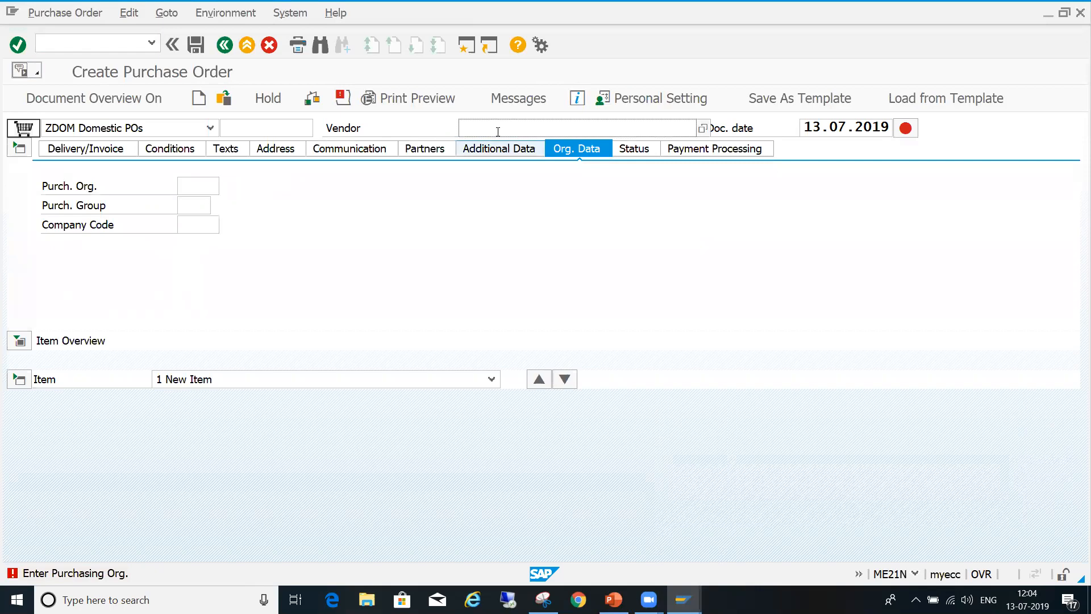
key(Down)
key(Return)
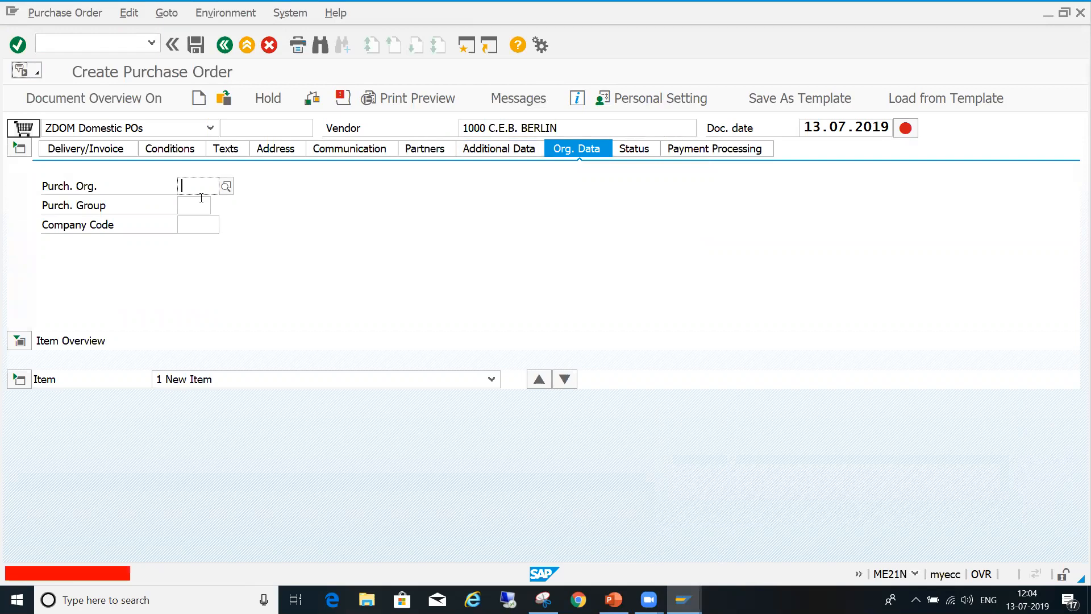
- Enter purchasing organization 1000 and purchasing group Z90 in the purchase order's organizational data
text(1000)
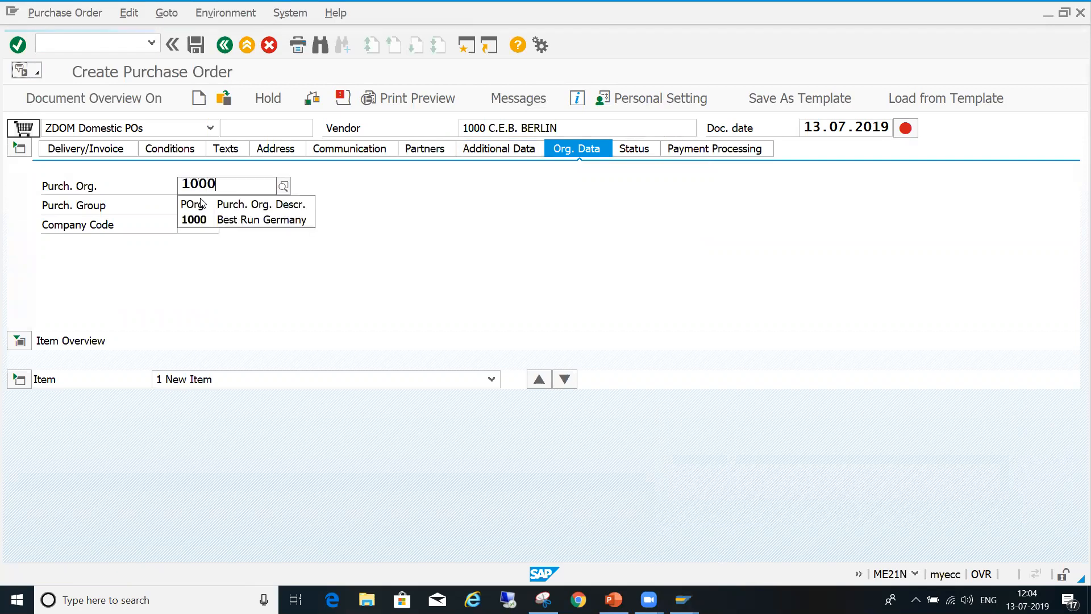
key(Return)
text(z90)
key(Return)
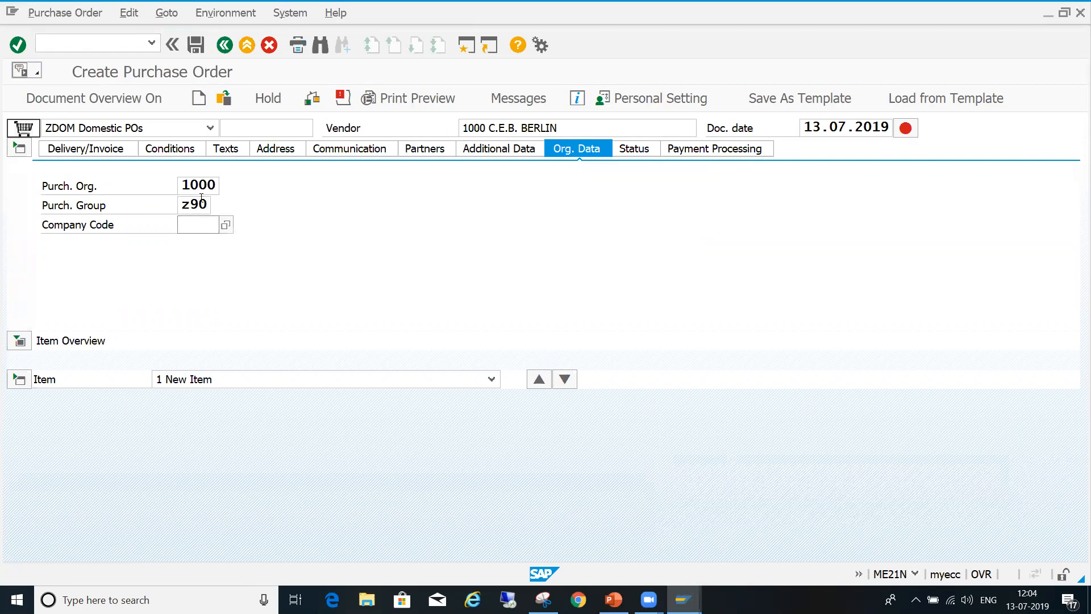
- Enter company code 1000 in the purchase order's organizational data and expand the item overview
text(1000)
key(Return)
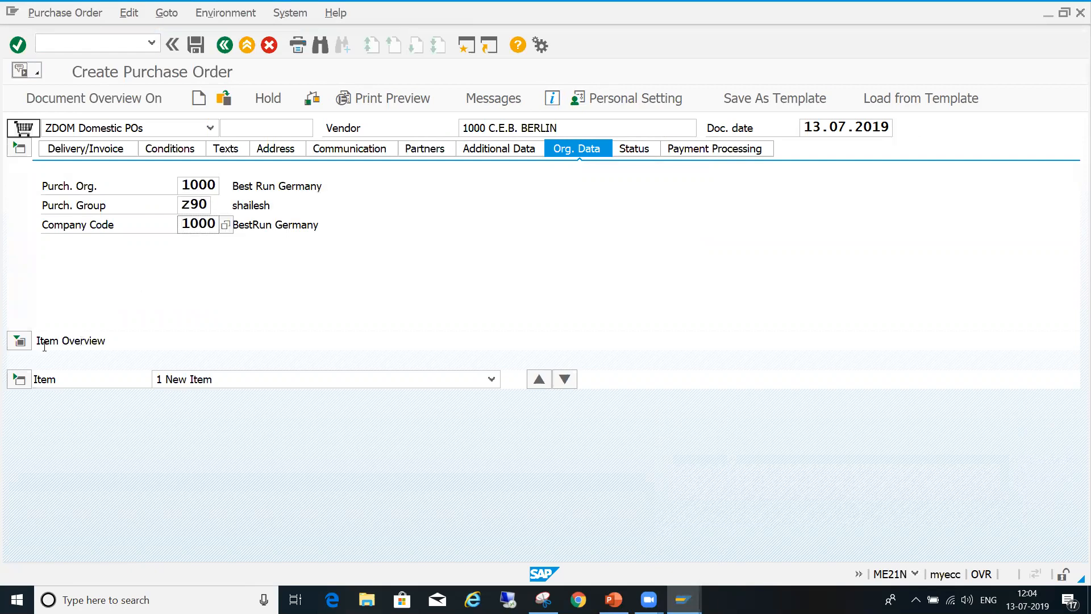
click(20, 341)
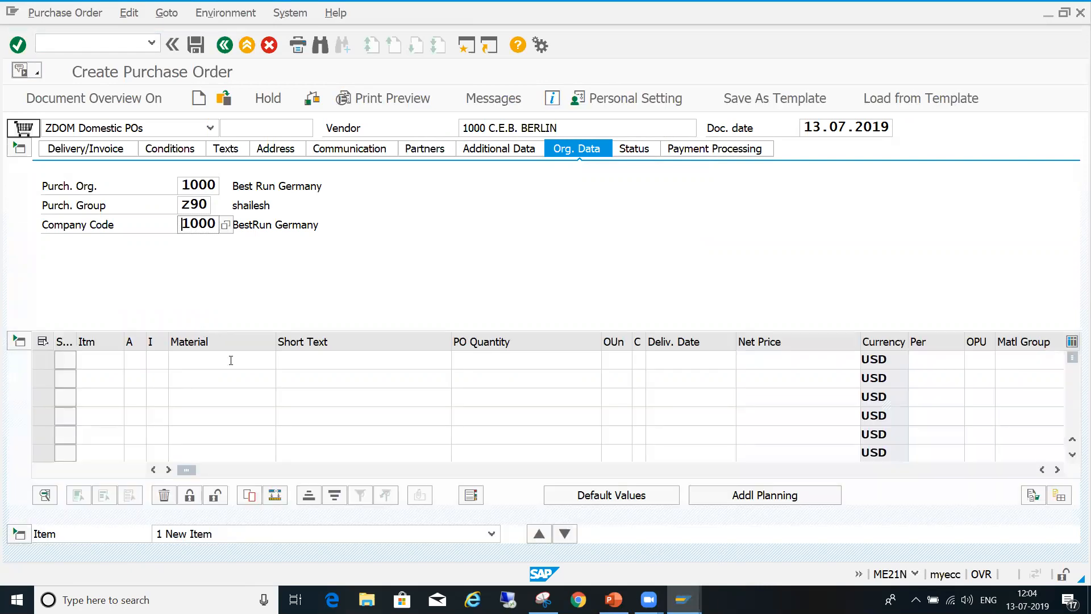
- Add an order item for material 50065646 with plant 1000 and a quantity of 100
click(231, 360)
key(Down)
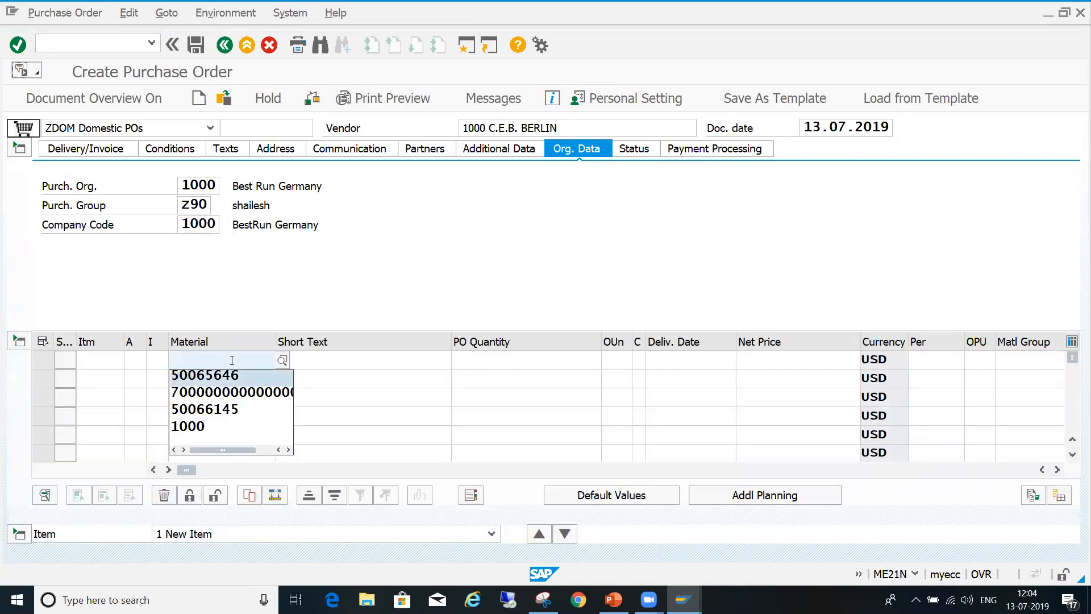
key(Return)
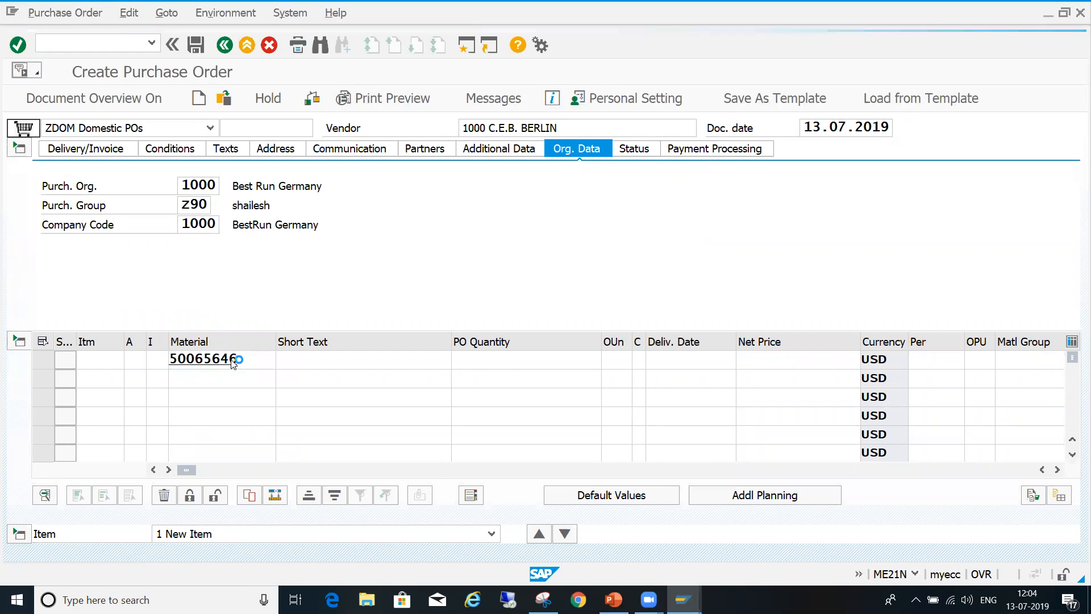
text(1000)
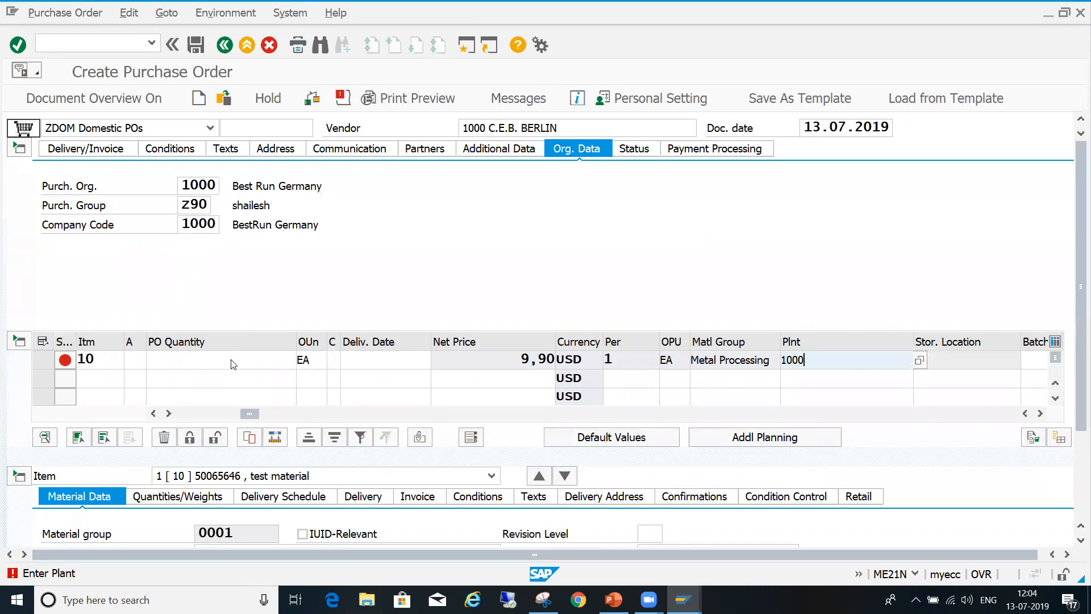
key(Return)
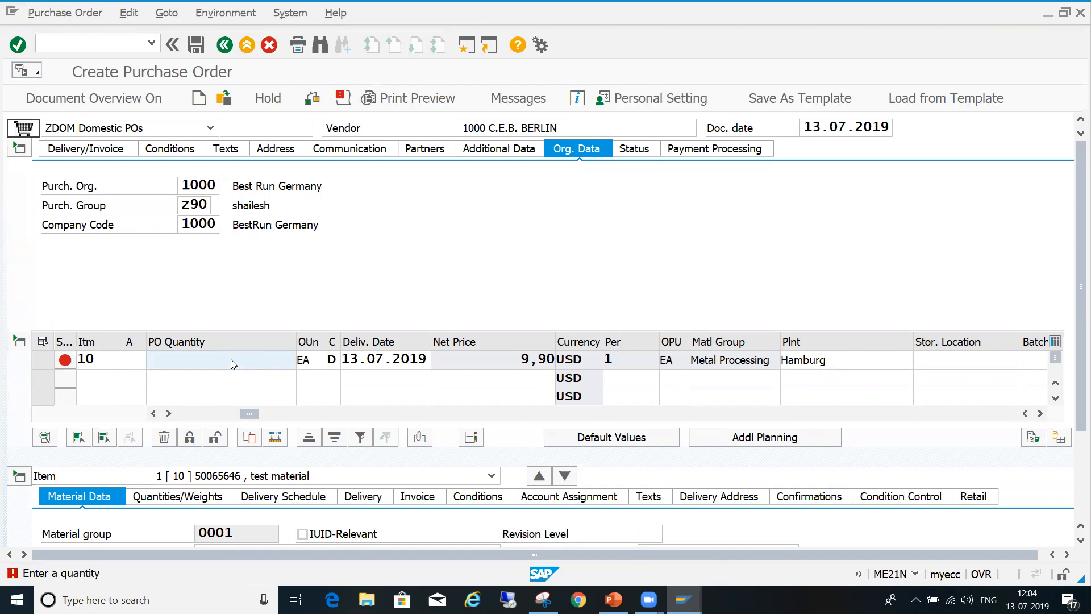
text(1)
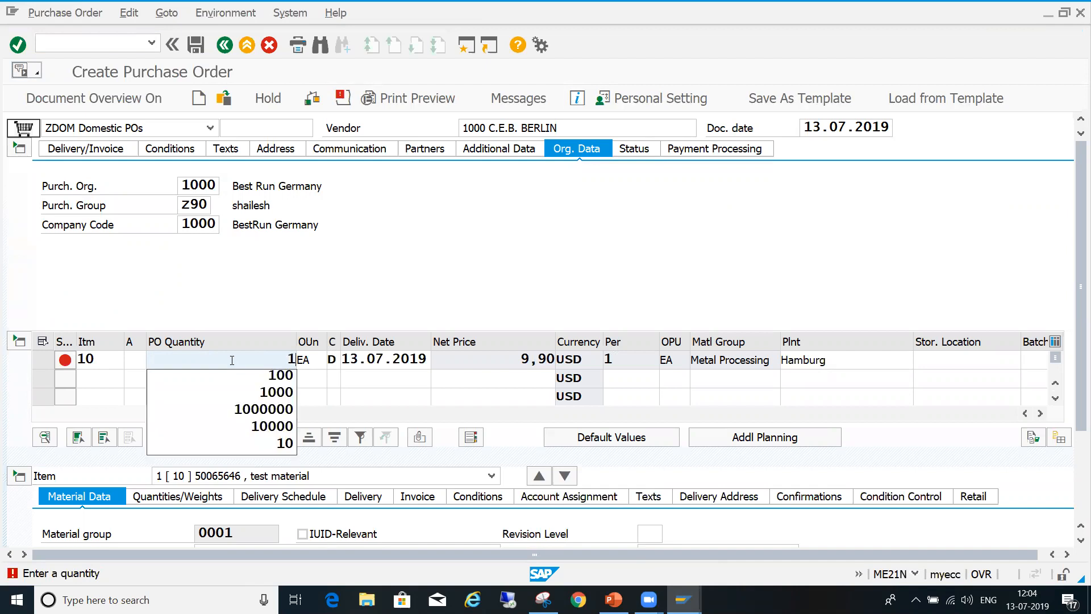
text(00)
key(Return)
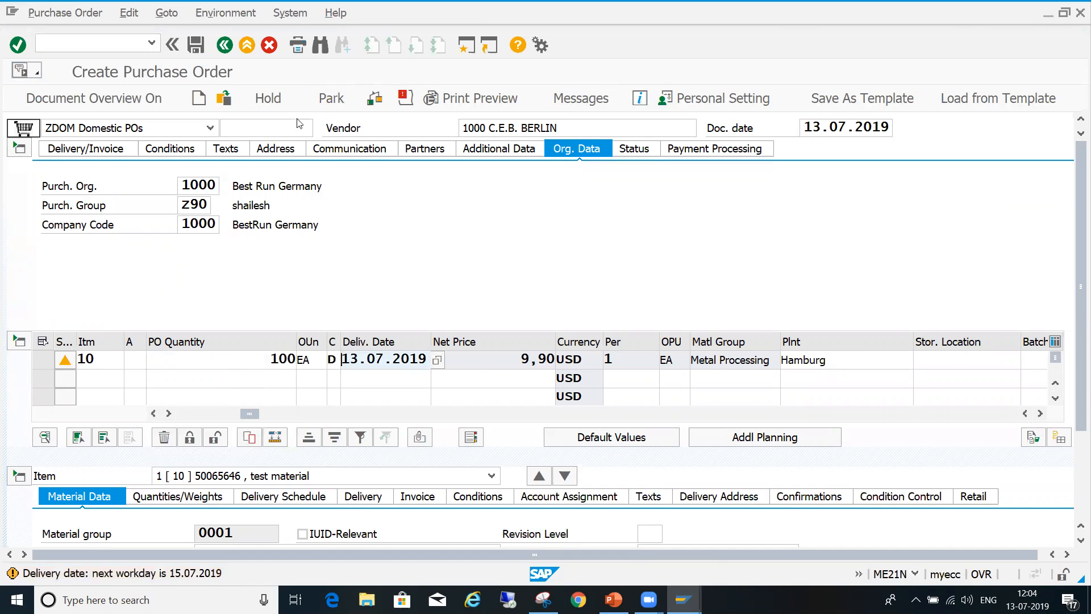
- Check the order and compare its determined release strategy with the net value in the header conditions
click(378, 104)
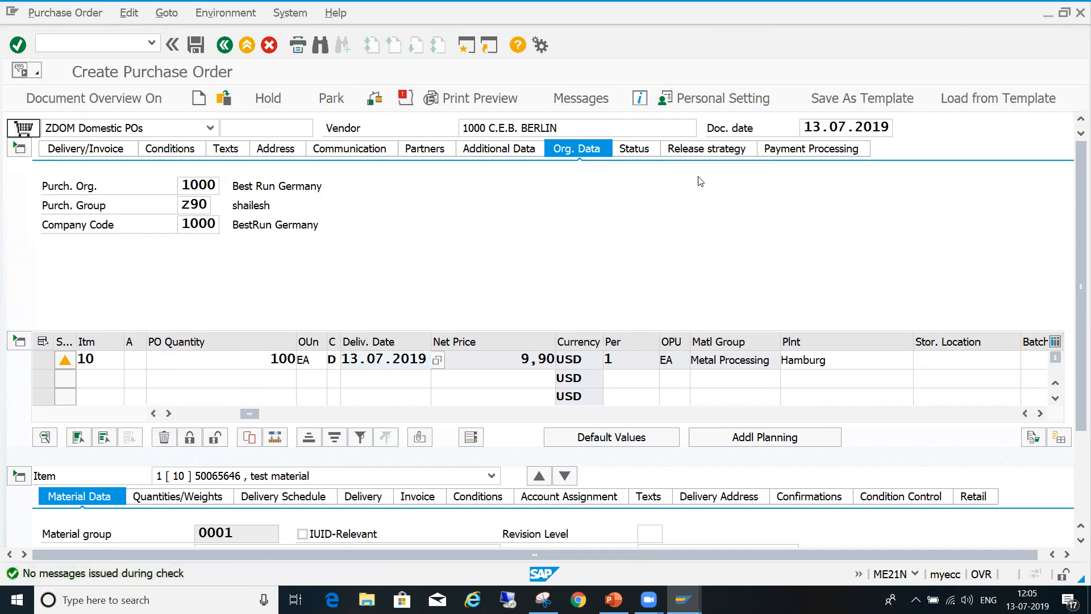
click(726, 149)
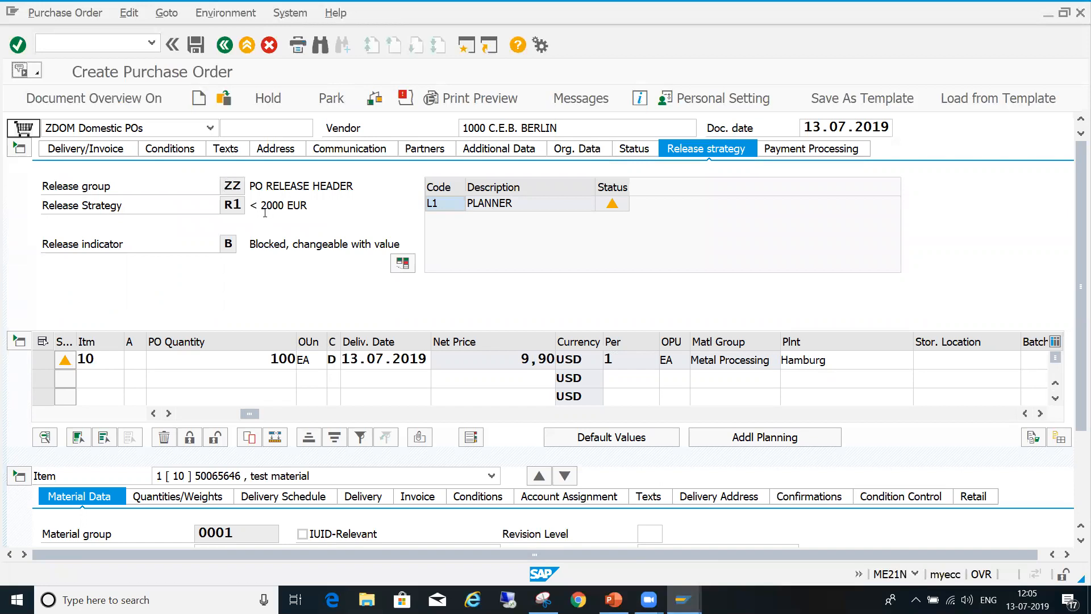
drag(269, 360, 317, 365)
drag(515, 355, 557, 359)
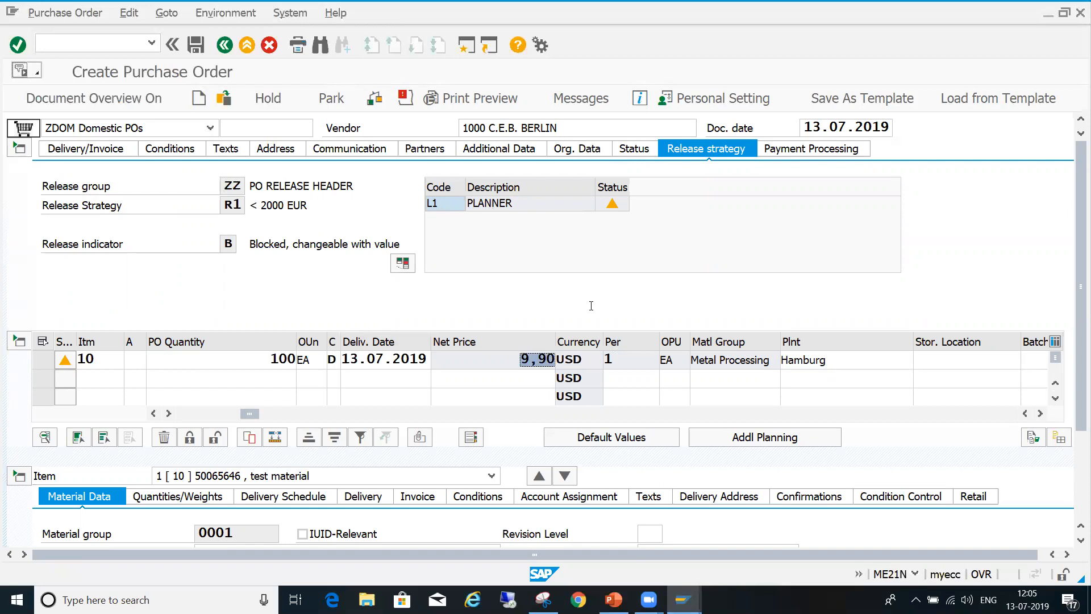
click(185, 149)
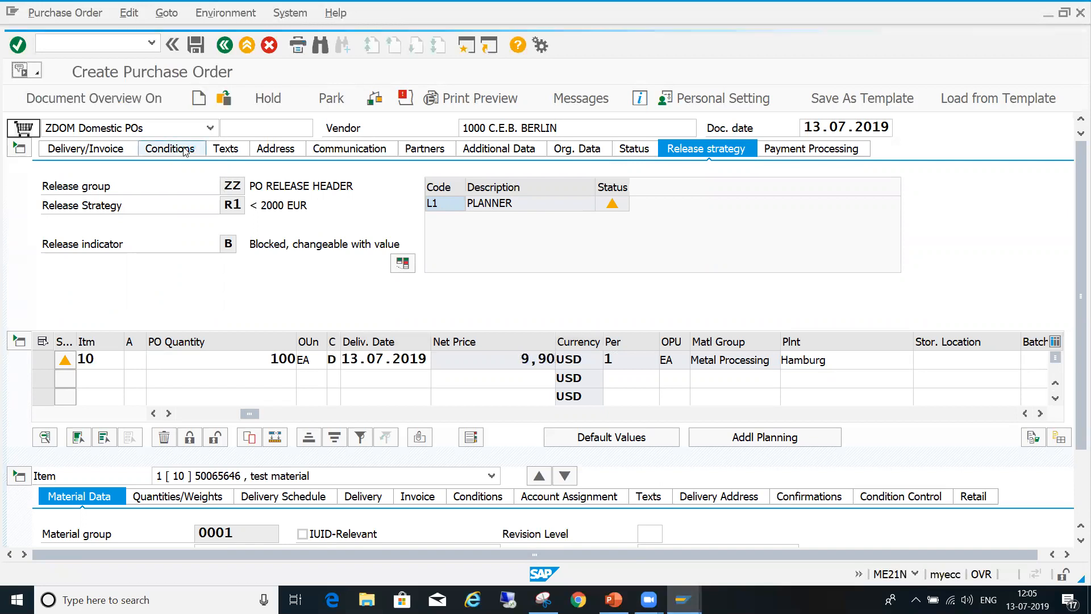
drag(572, 186, 642, 188)
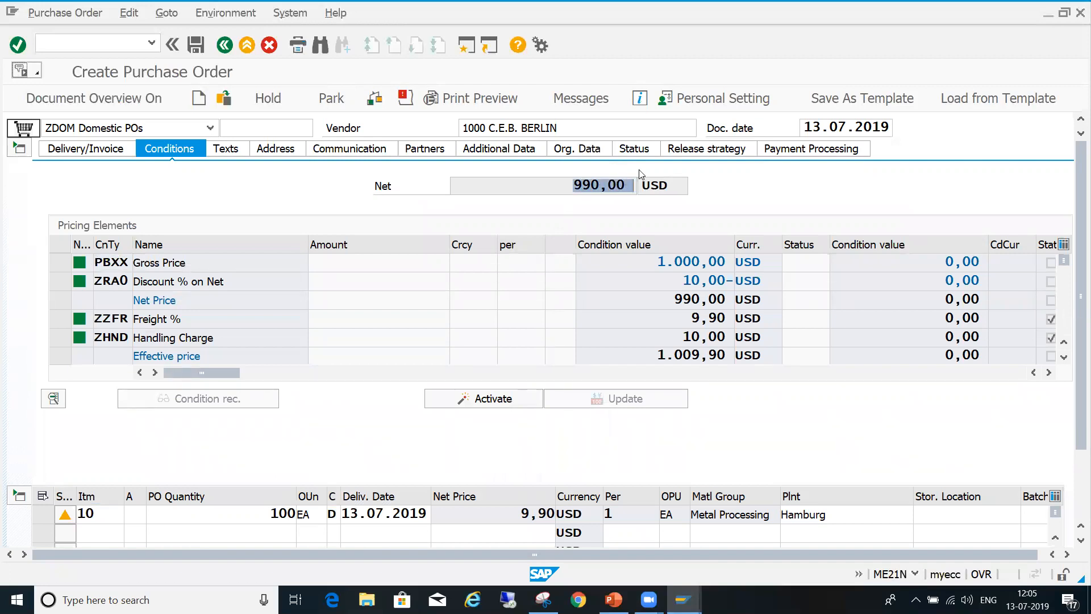
click(706, 150)
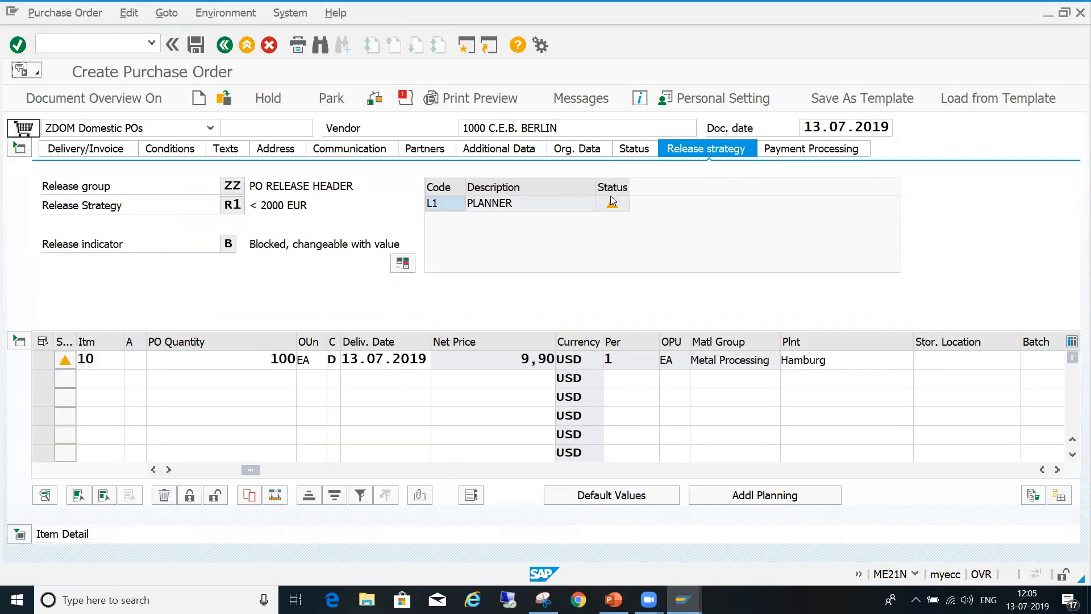
- Set item 10's quantity to 1000 and check the order to redetermine its release strategy
click(264, 363)
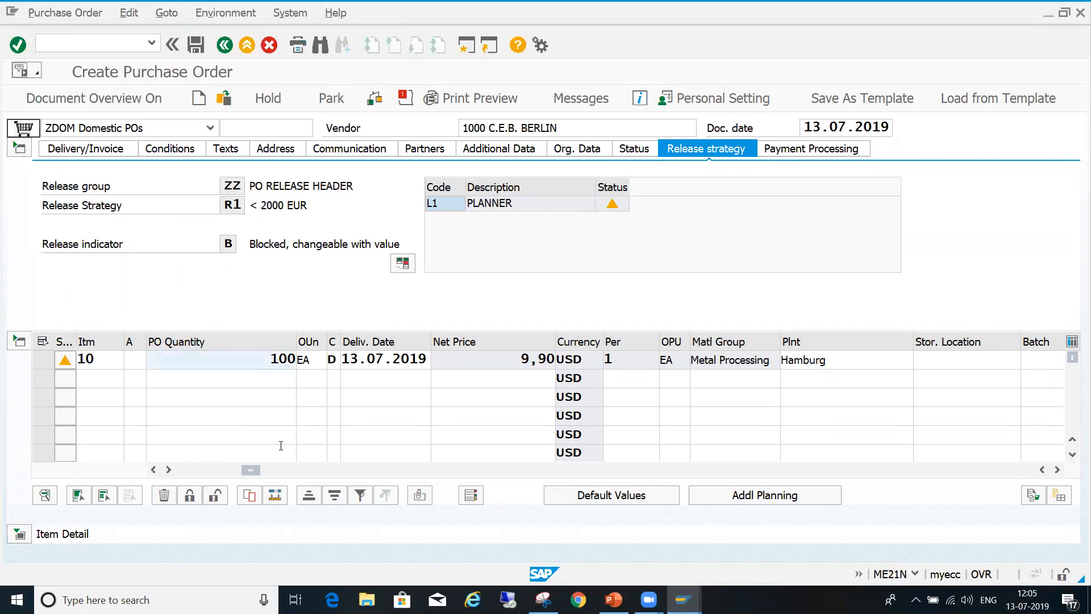
key(Delete)
key(Delete)
key(Delete)
text(200)
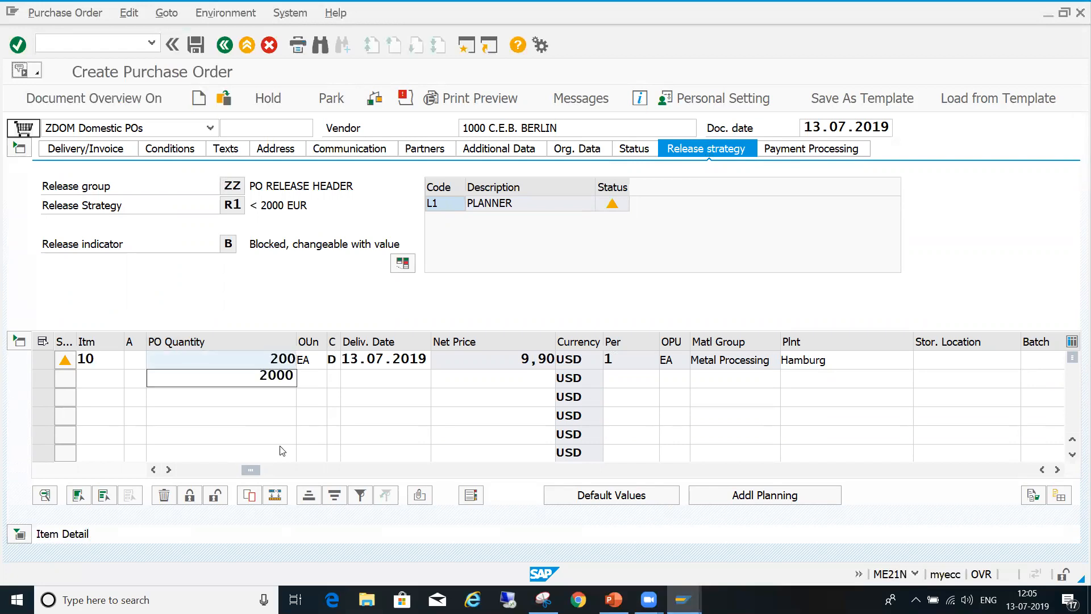
key(BackSpace)
key(BackSpace)
key(BackSpace)
text(1000)
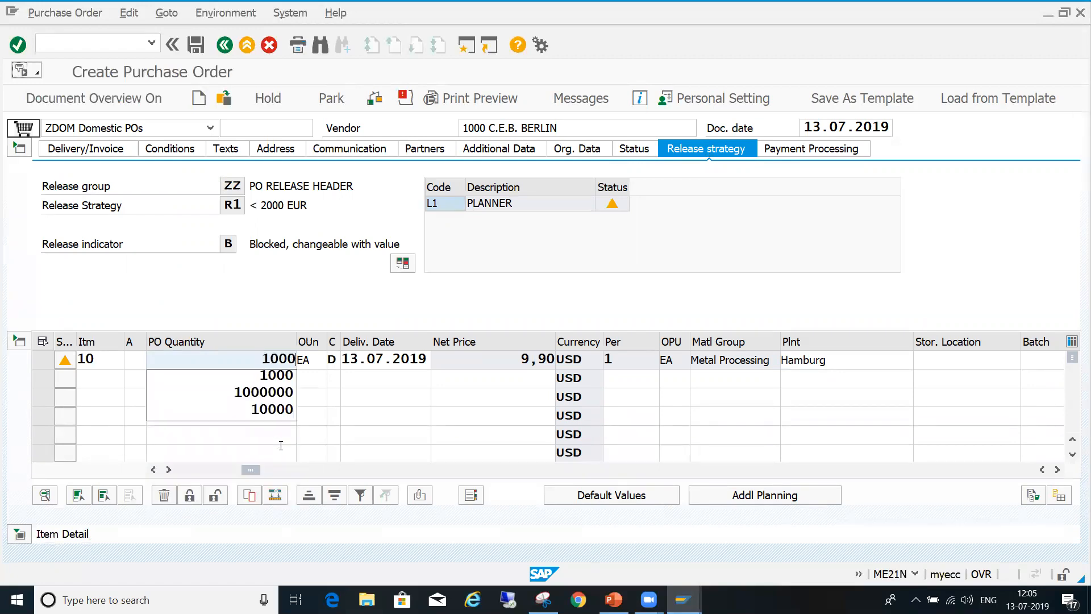
key(Return)
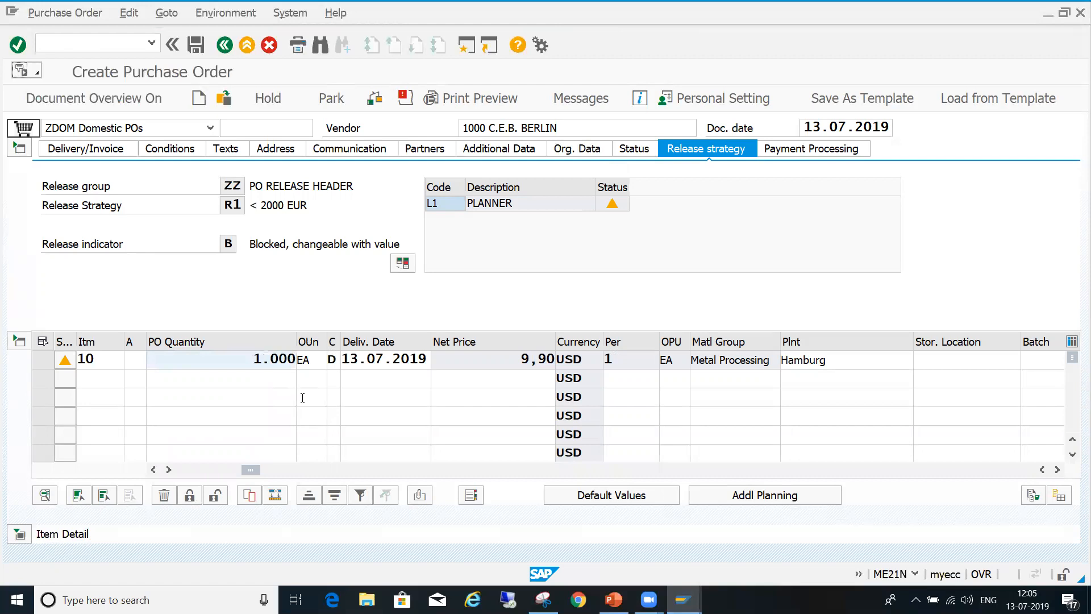
click(376, 99)
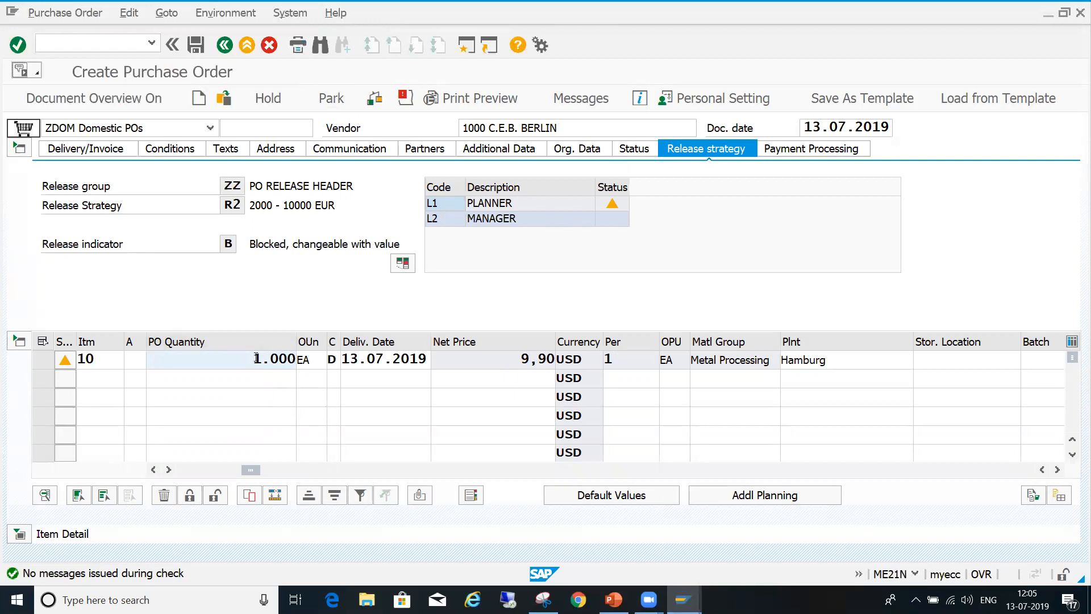
- Set item 10's quantity to 3000, check the order, and compare its release strategy with the header's net value
key(Delete)
key(Delete)
key(Delete)
key(Delete)
text(3.000)
key(Return)
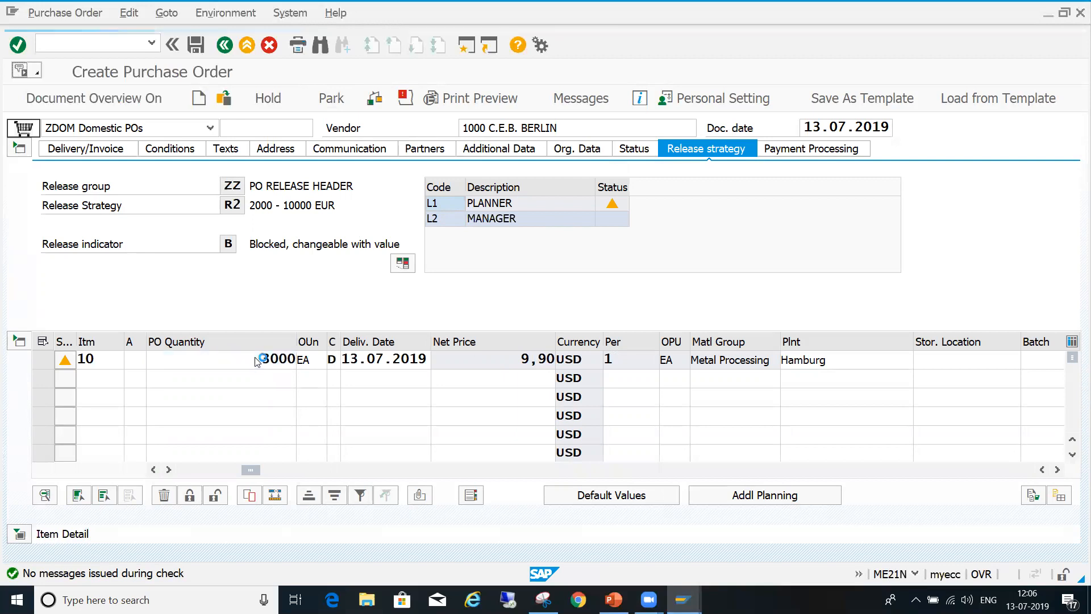
click(375, 99)
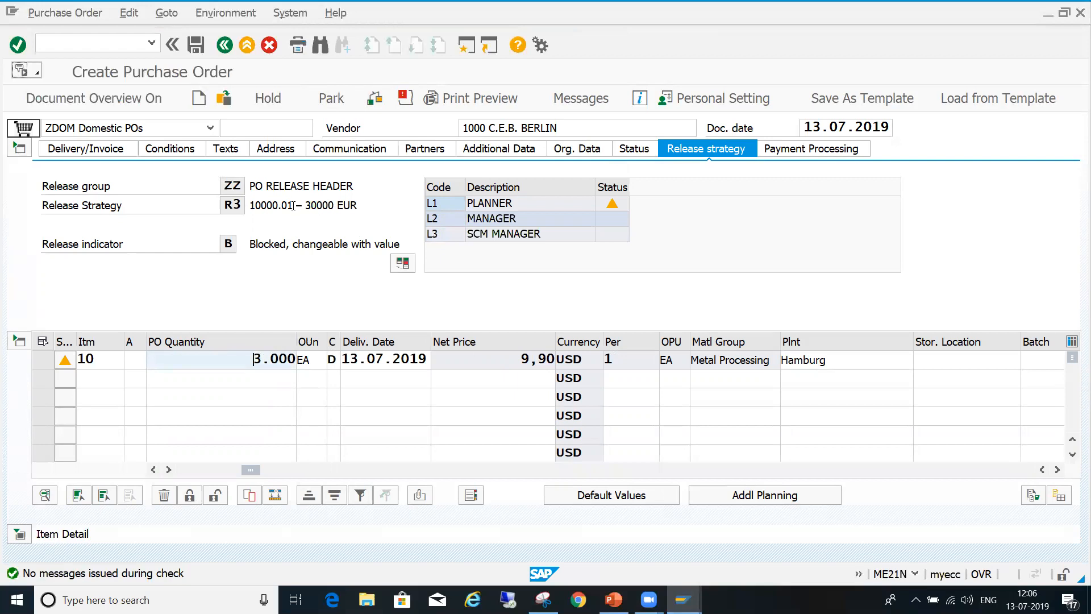
click(194, 151)
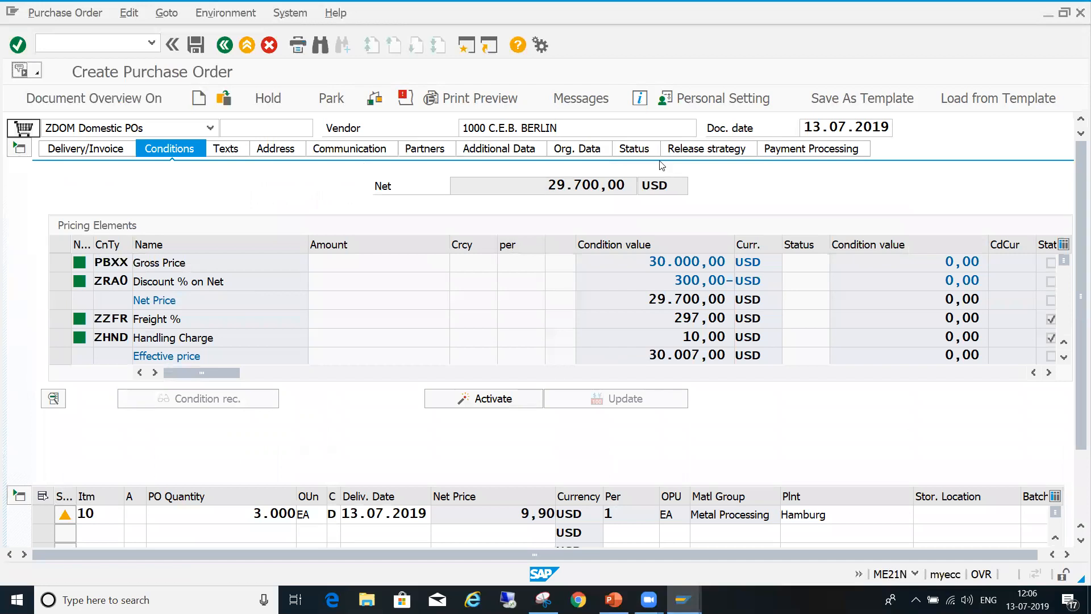
click(710, 153)
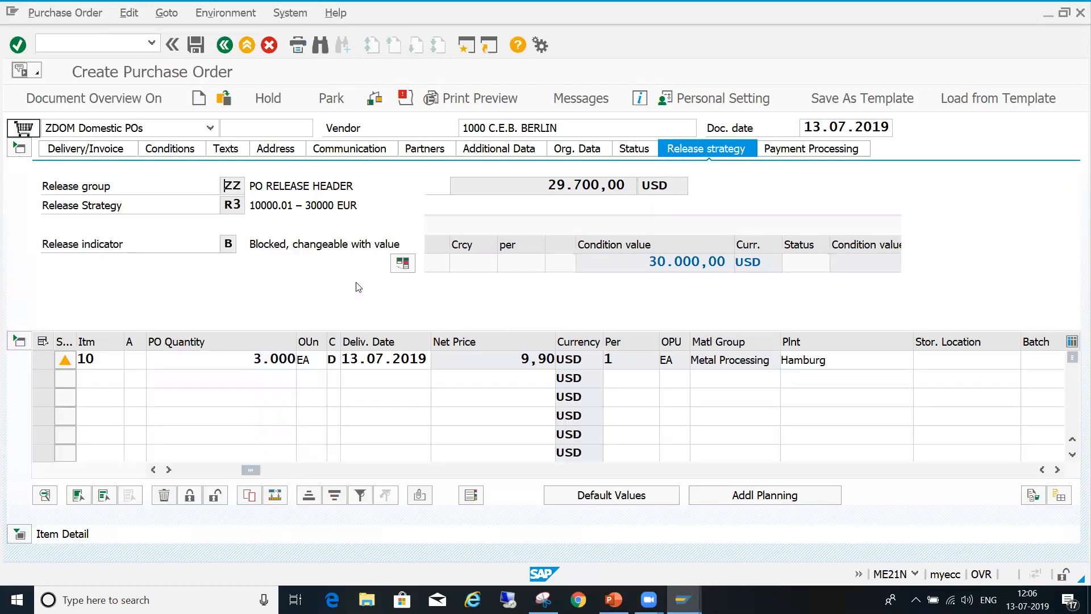
- Change item 10's quantity to 4000, check the order, and compare the header's net value with its release strategy
click(250, 357)
key(Delete)
key(Delete)
key(Delete)
key(Delete)
key(Delete)
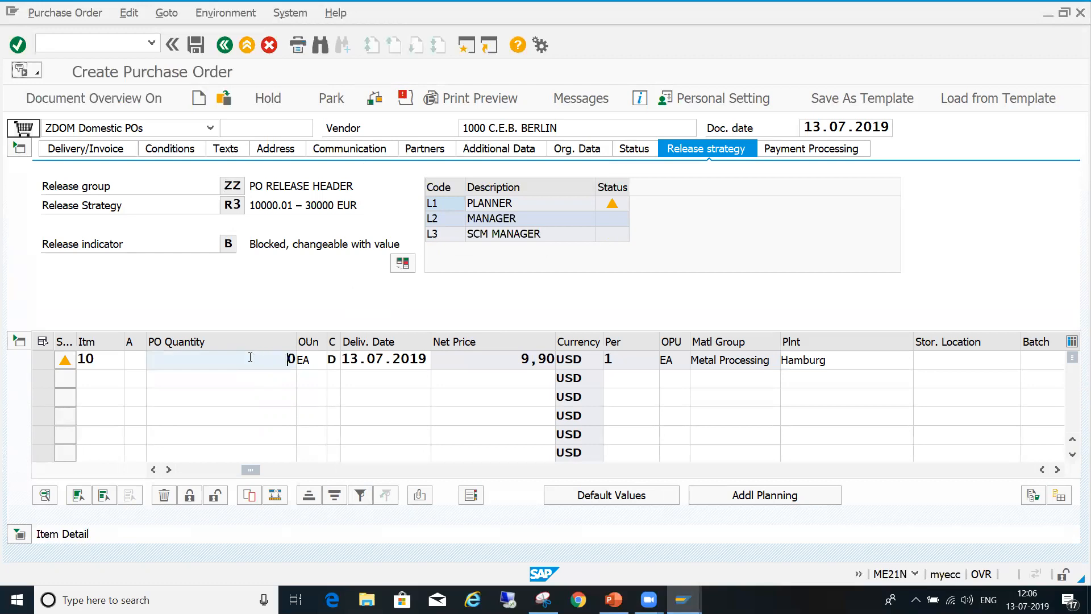
text(4.000)
key(Return)
click(377, 102)
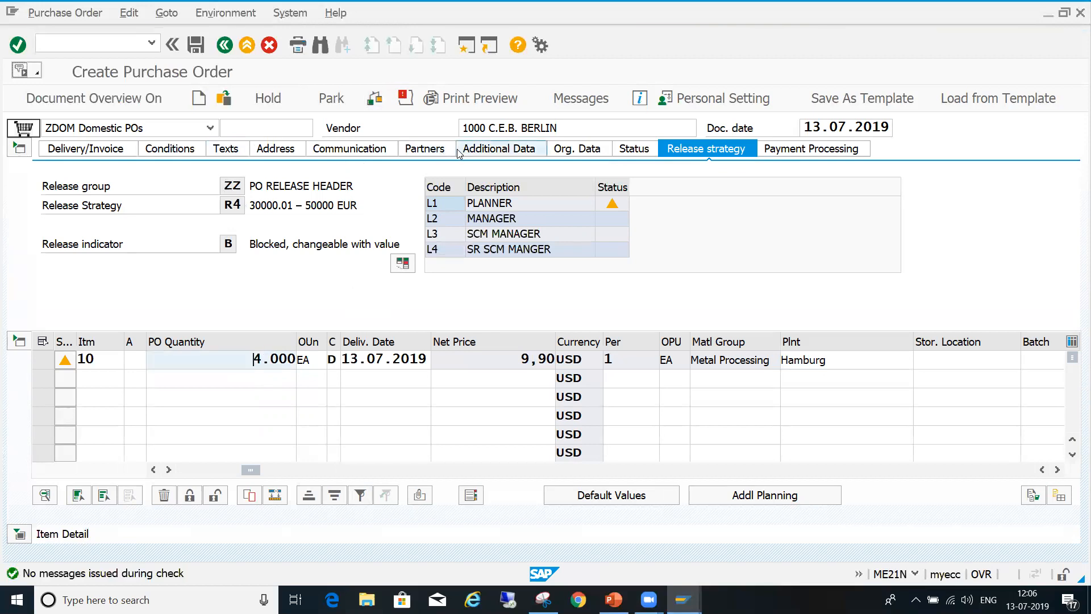
click(193, 150)
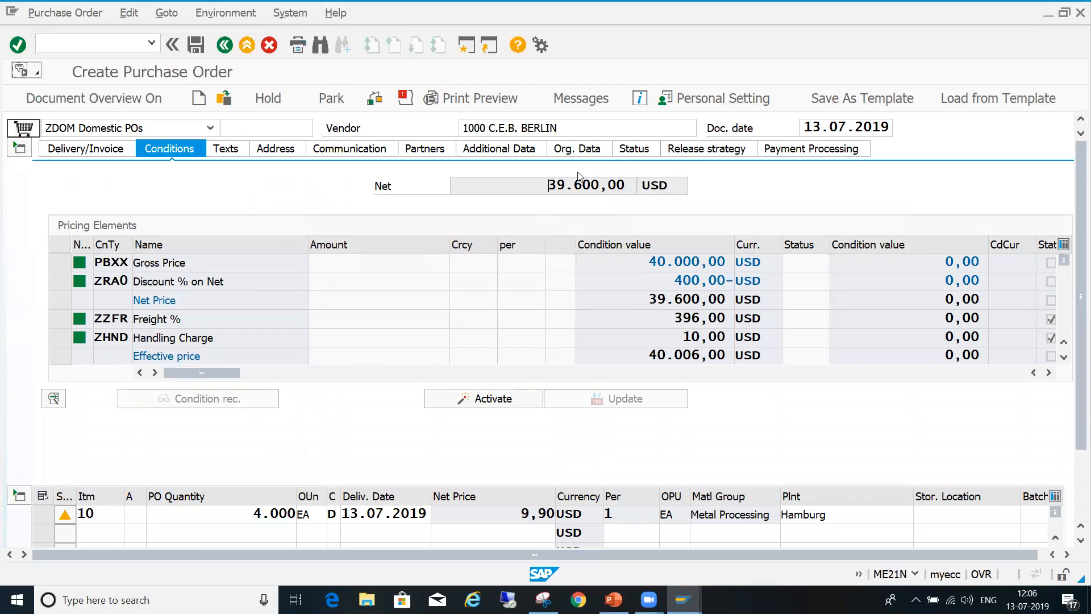
click(689, 149)
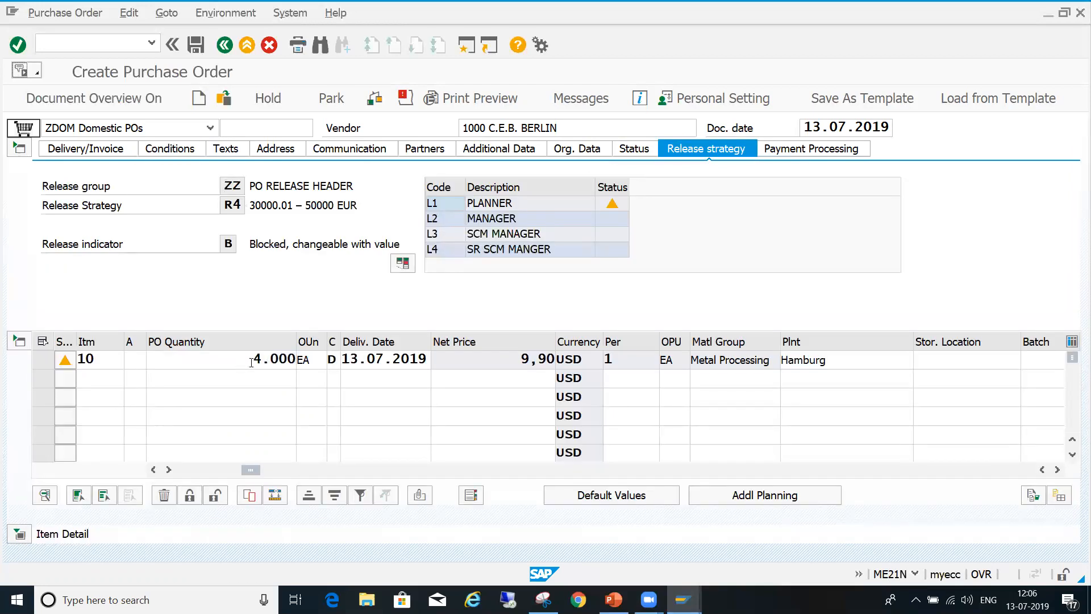
- Set item 10's quantity to 6000, check the order, and save it
key(Delete)
key(Delete)
key(Delete)
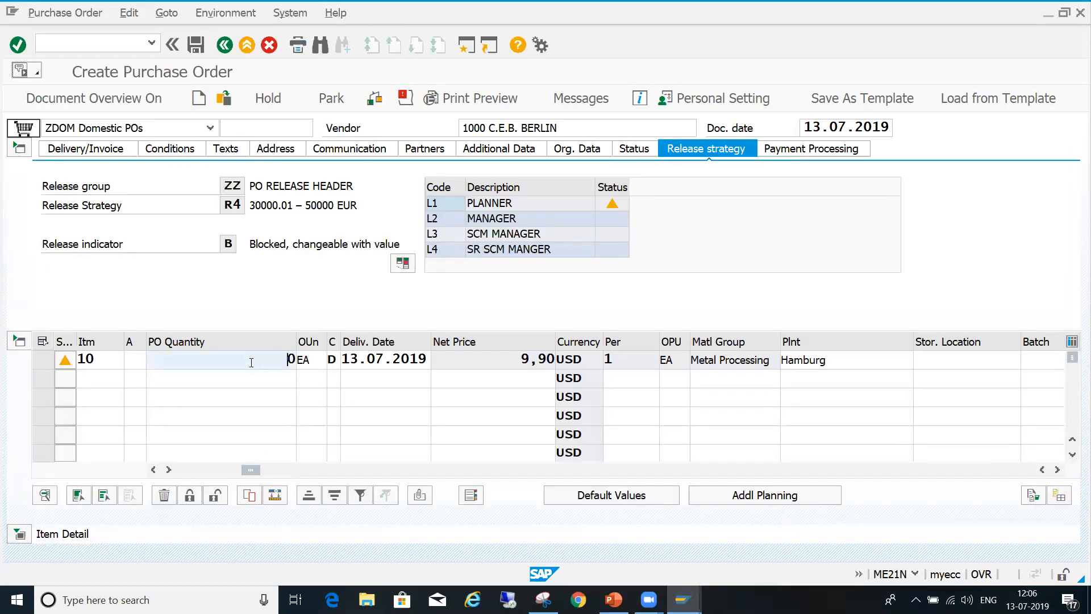
text(60000)
key(BackSpace)
key(Return)
click(375, 100)
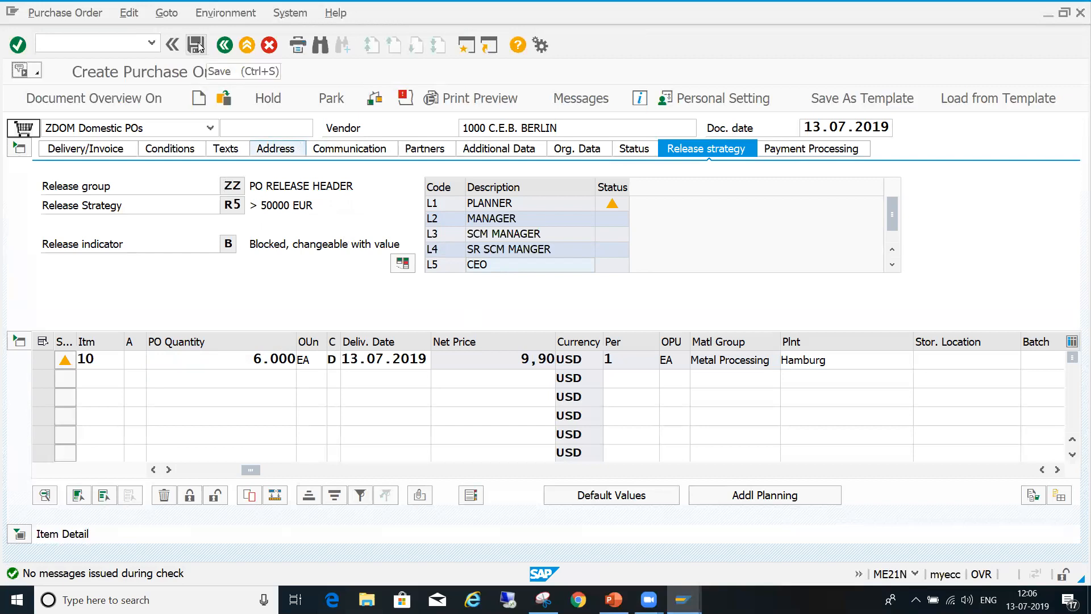
click(198, 44)
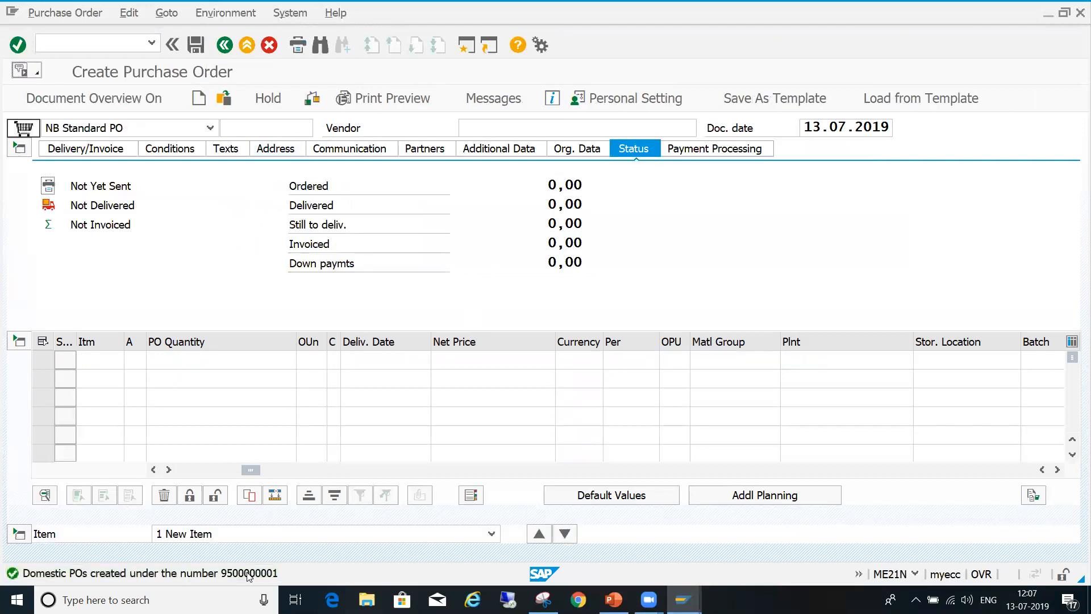
- Open the save message's details, select the new purchase order's number, and close the message
double_click(249, 574)
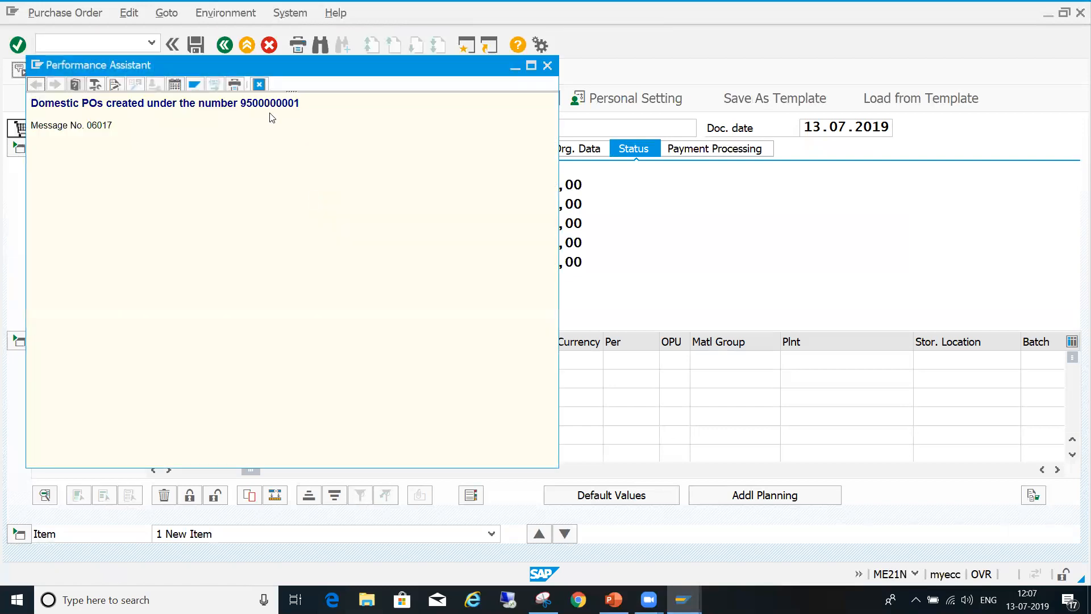
double_click(278, 104)
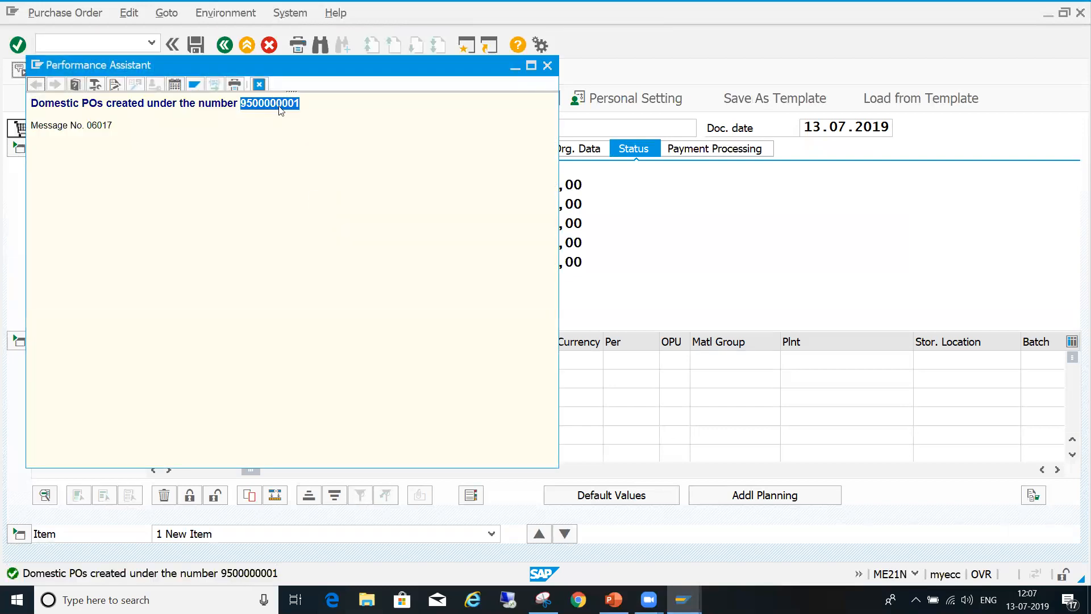
click(547, 66)
- Leave order creation, open the saved order for individual release with transaction ME29N, and widen the Release options column
click(172, 45)
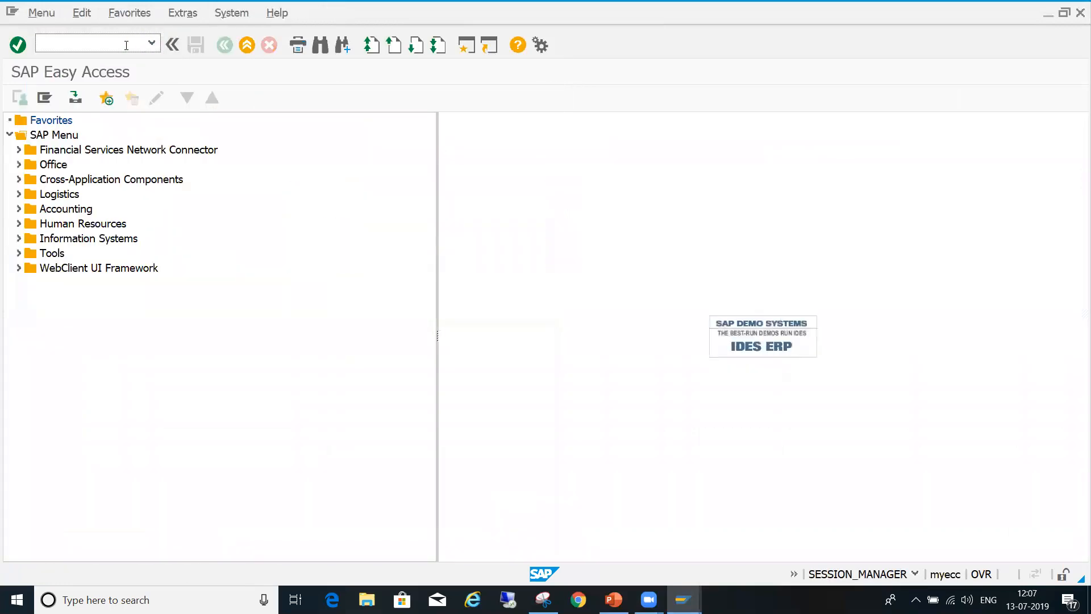
key(Return)
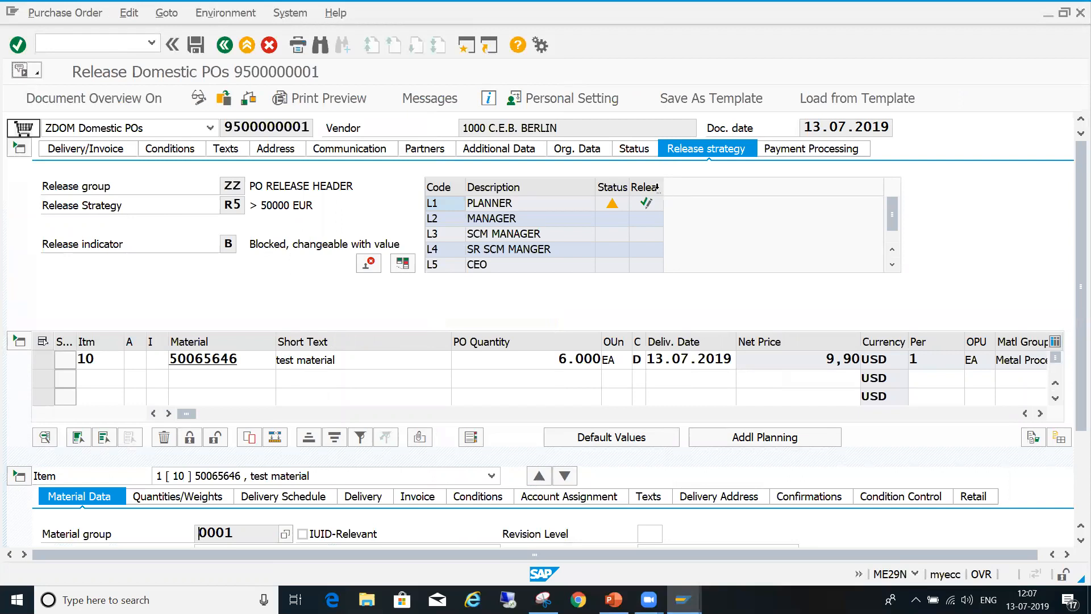
drag(662, 187, 741, 181)
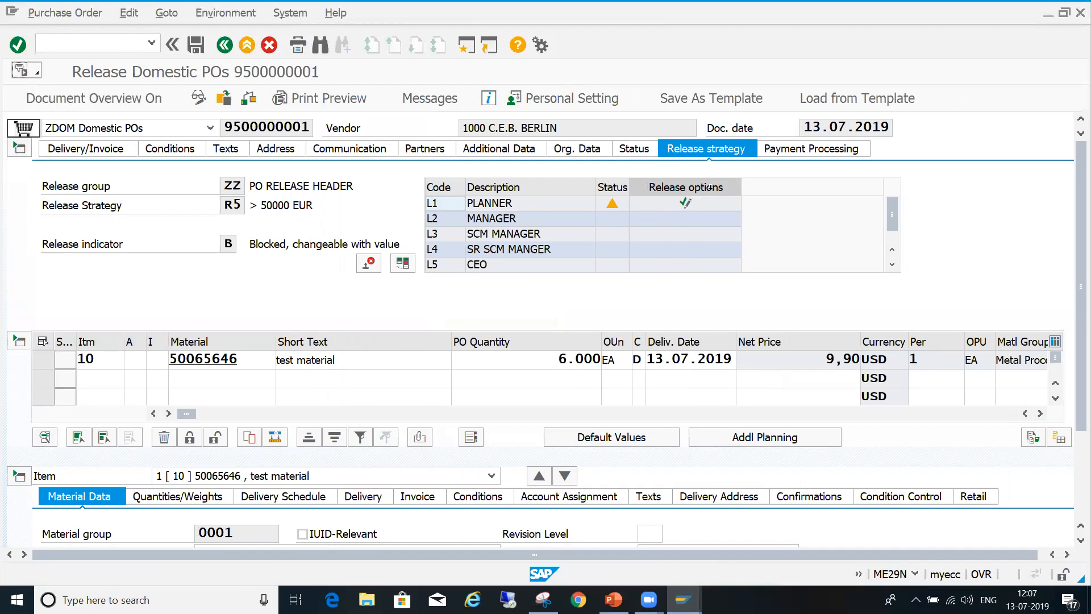
- Release the purchase order with all five release codes in sequence, from L1 PLANNER through L5 CEO
click(686, 203)
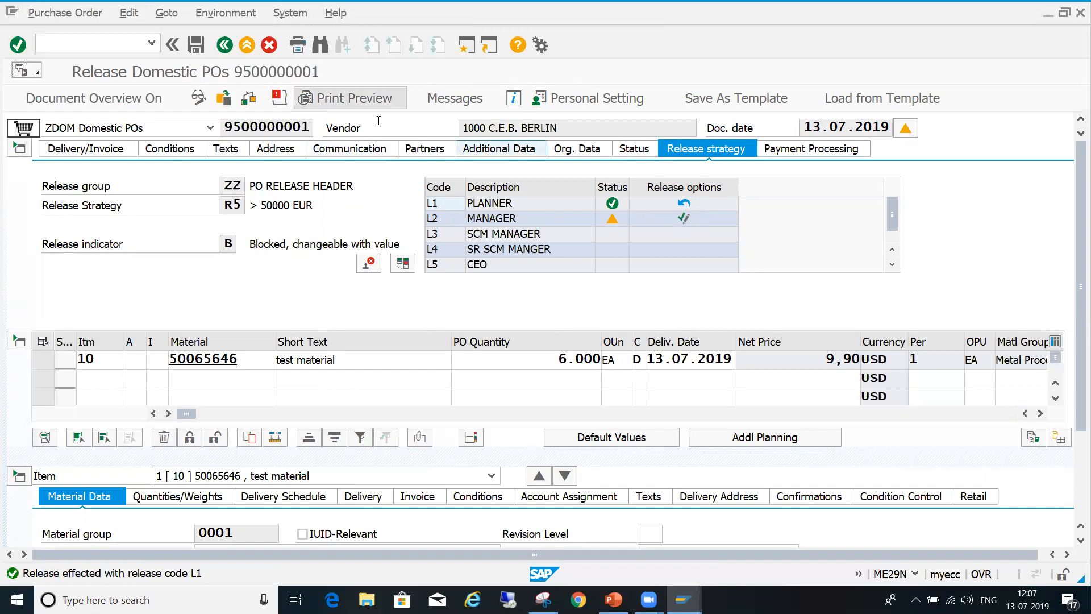
click(683, 219)
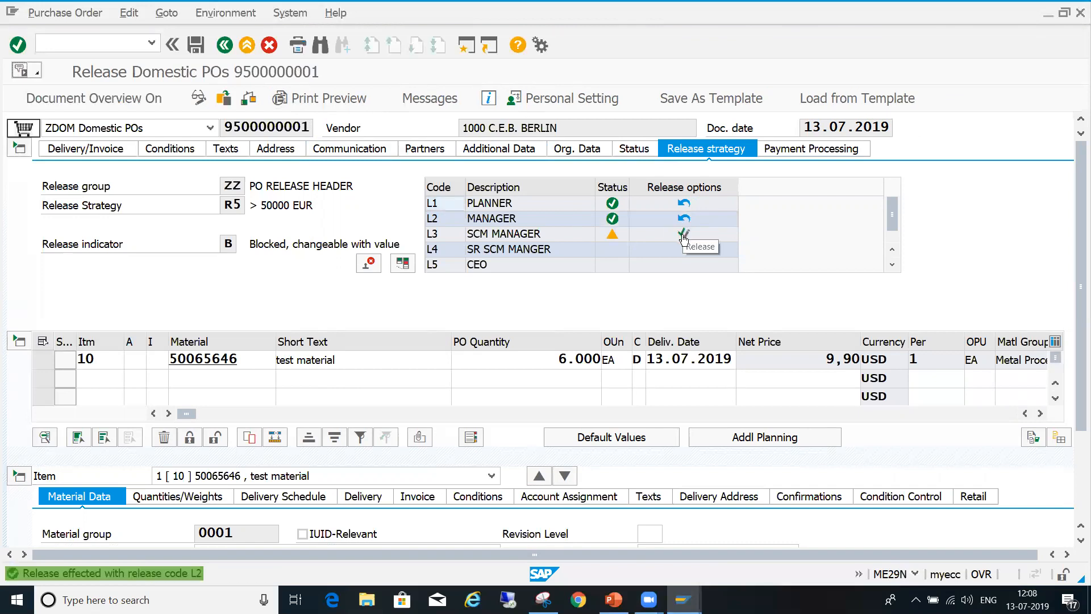
click(683, 235)
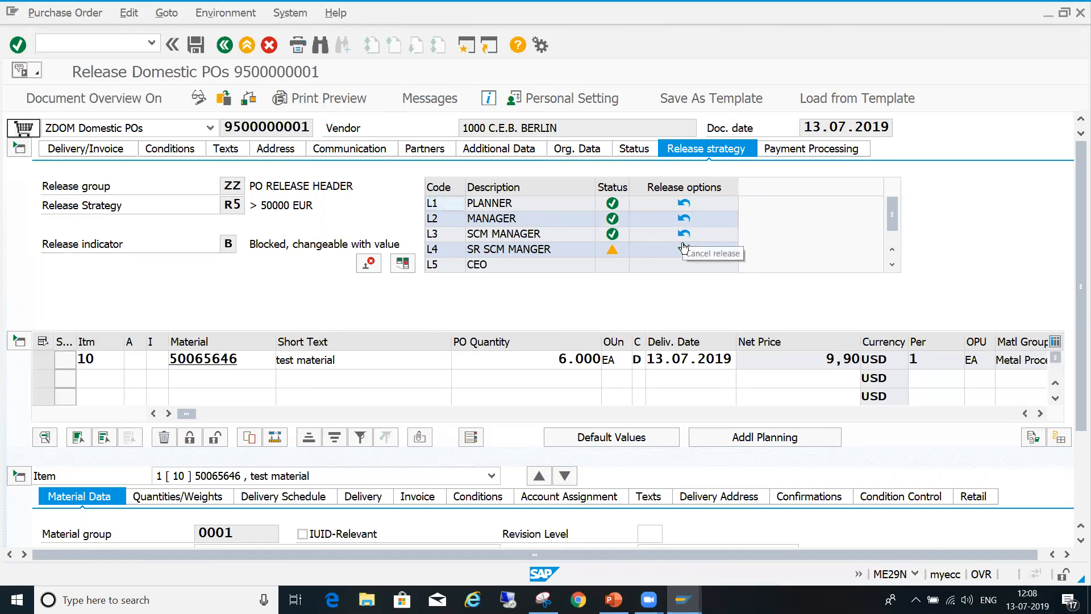
click(683, 249)
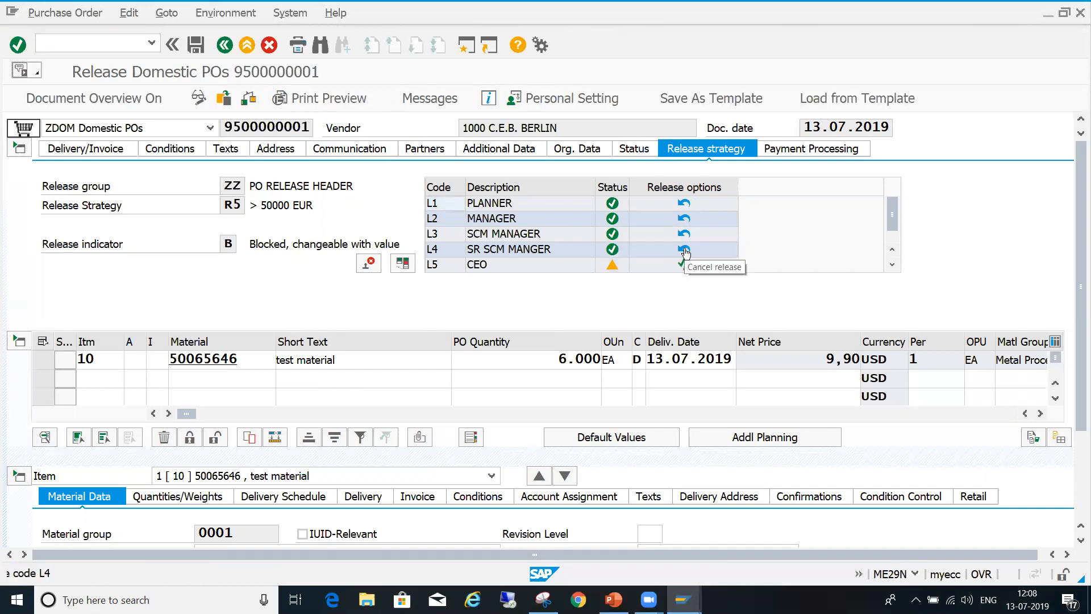
click(684, 265)
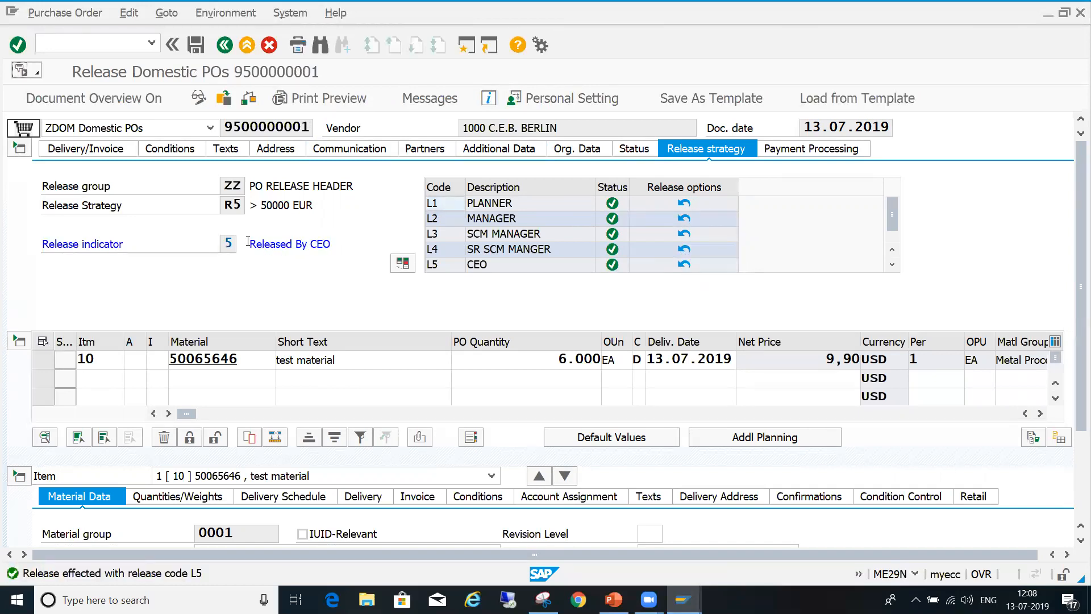
- Highlight the release indicator's description in the release strategy details and save the released order
drag(227, 244, 340, 245)
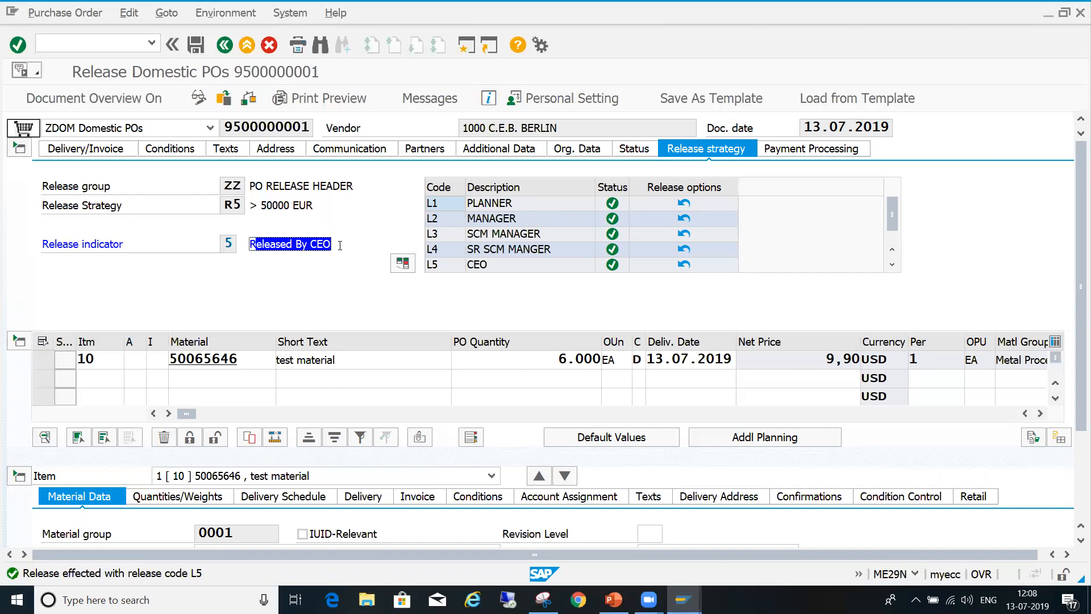
click(336, 245)
drag(250, 244, 360, 246)
click(360, 246)
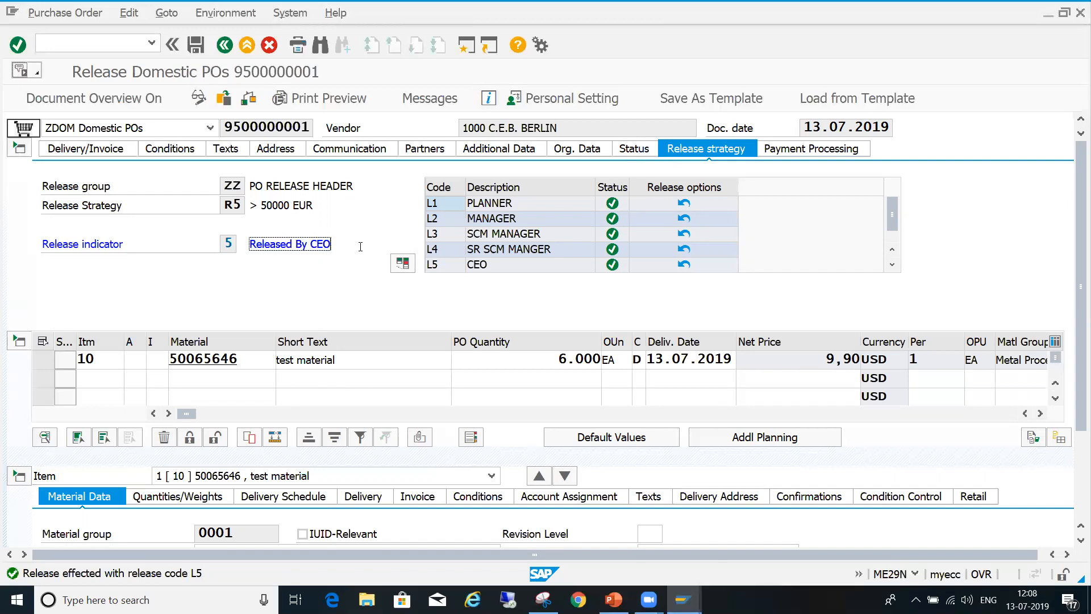
click(197, 49)
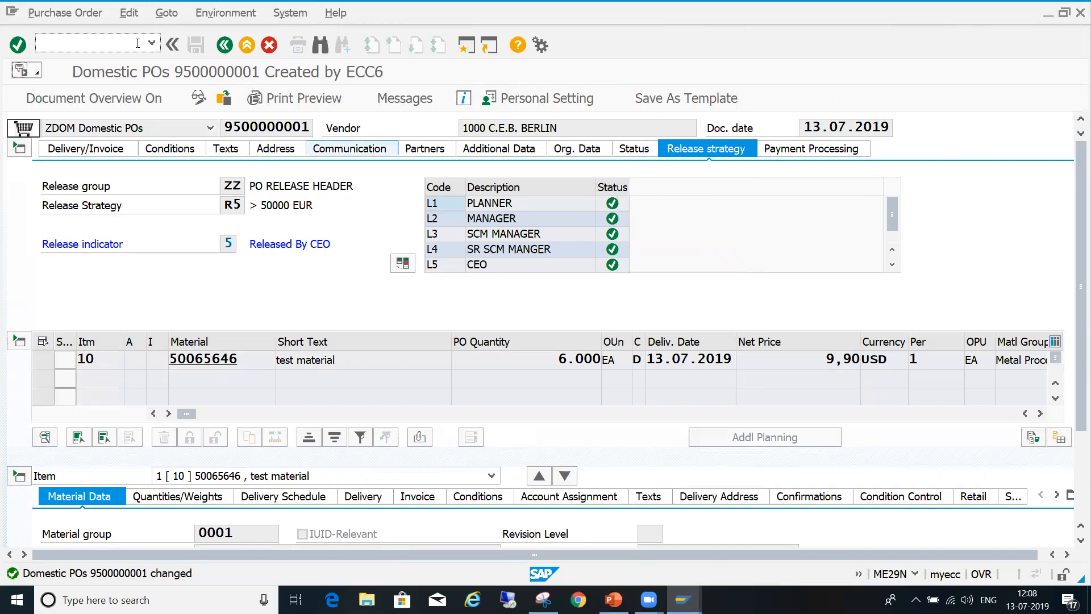
- Reopen the saved order for individual release with transaction ME29N and widen the Release options column
text(29n)
key(Return)
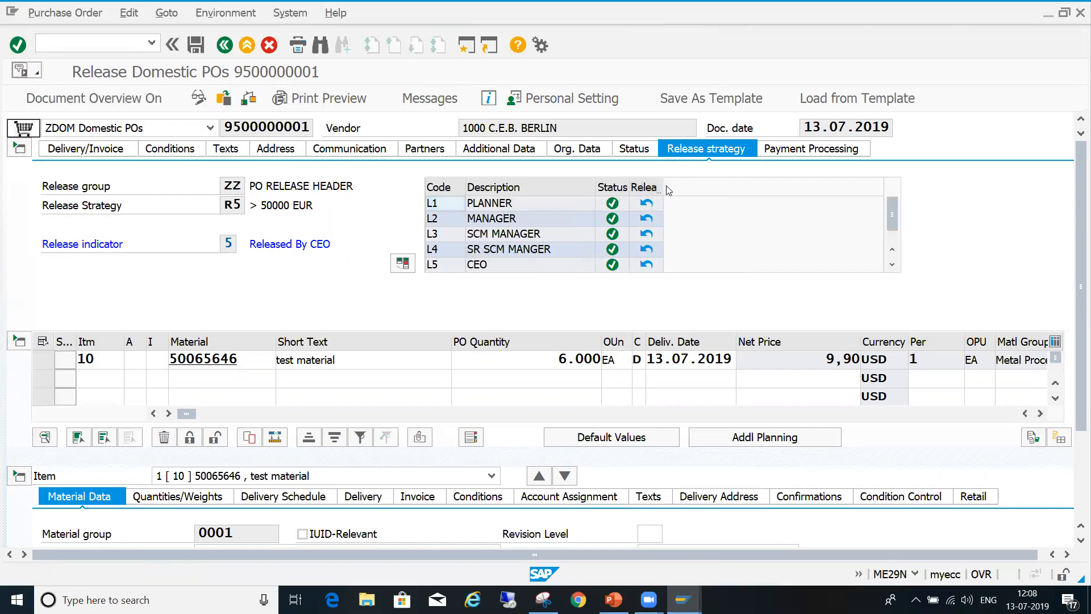
drag(662, 187, 766, 187)
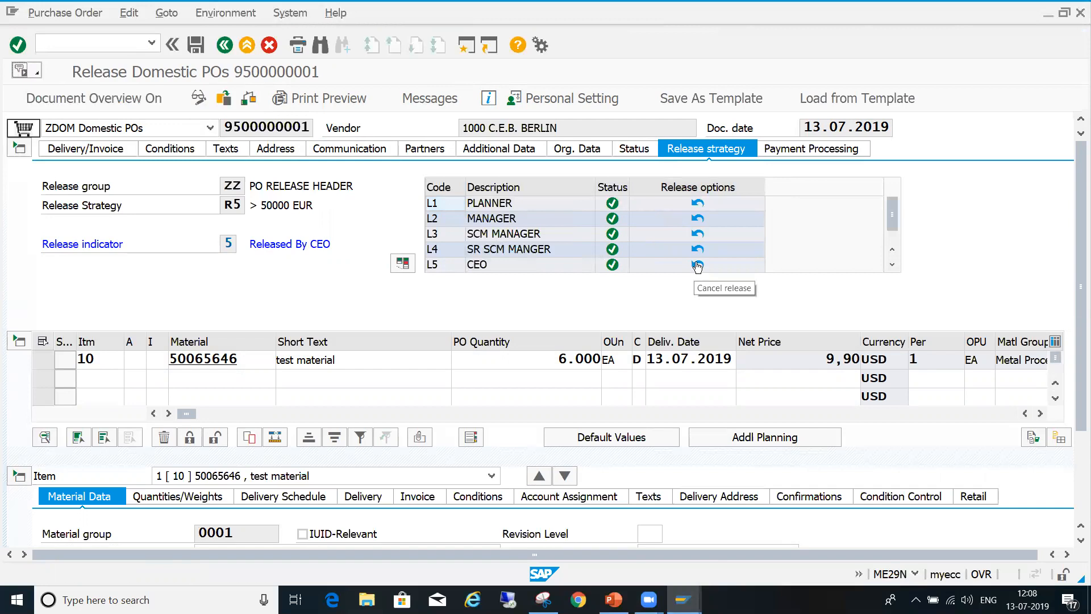
- Cancel the L5 CEO release, reject the purchase order, and save it
click(698, 265)
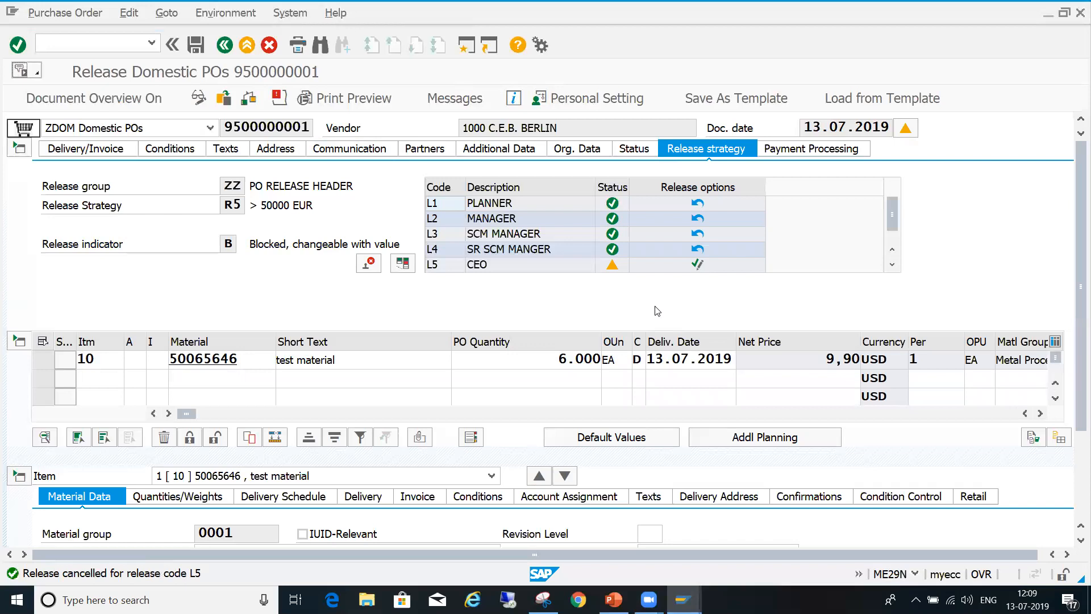
click(370, 264)
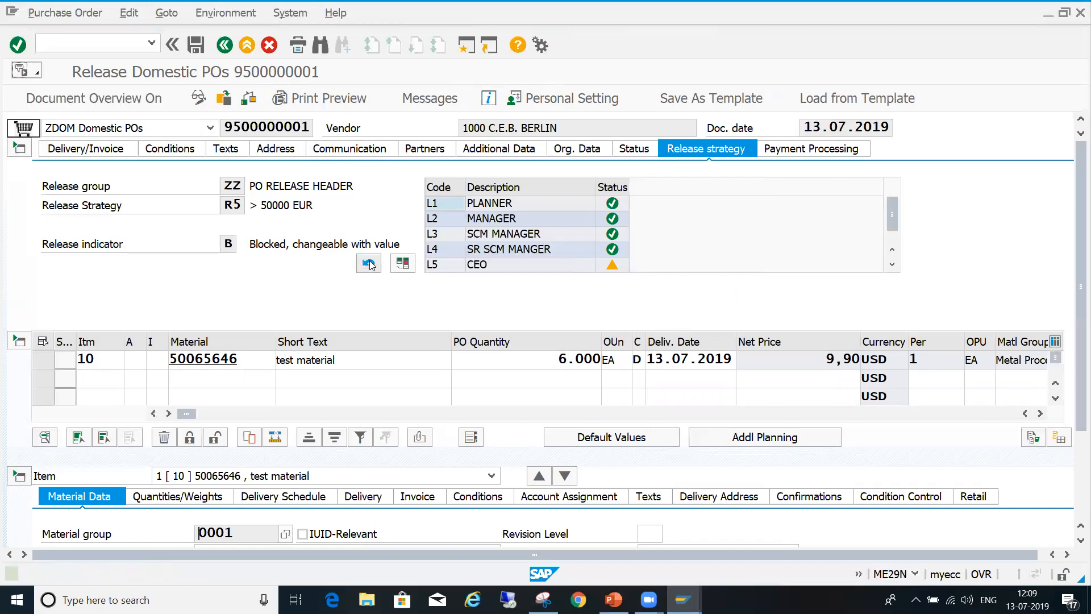
click(198, 48)
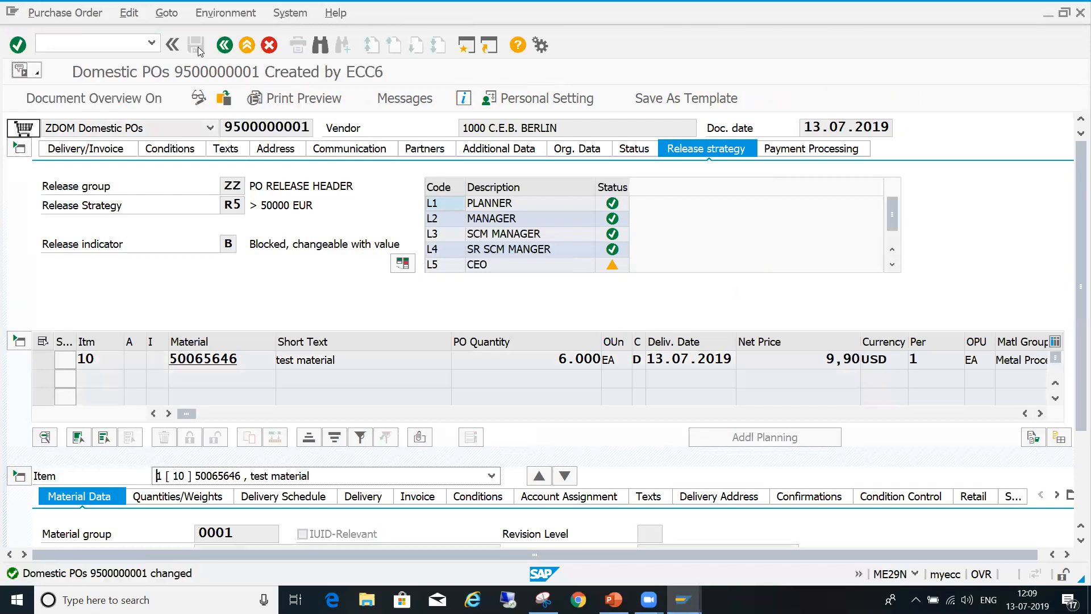
- Return the order to release mode, cancel its rejection, release it with code L5 CEO, and save
click(198, 98)
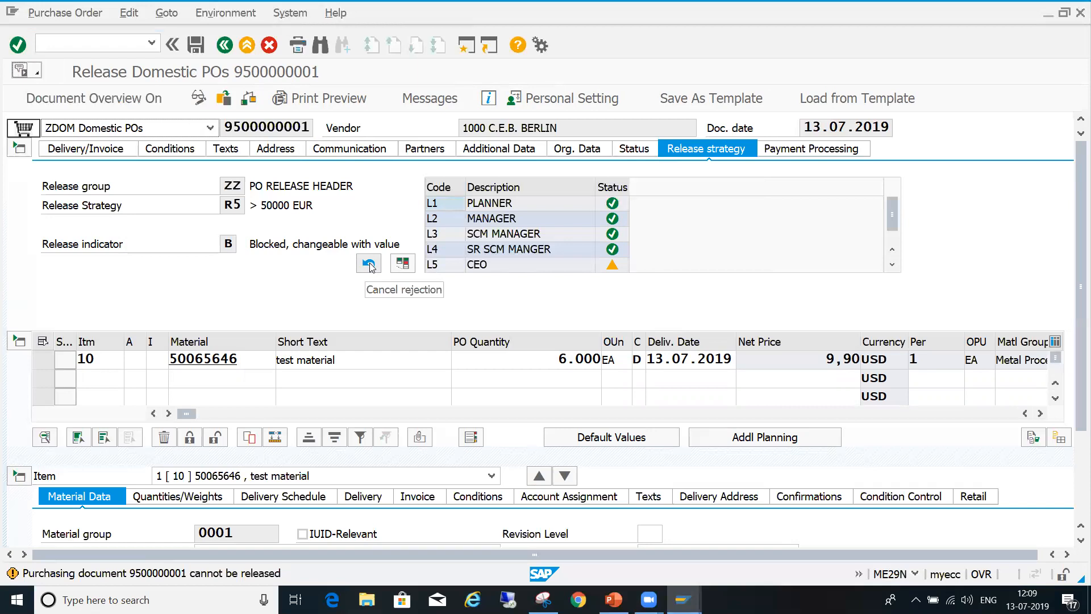
click(370, 263)
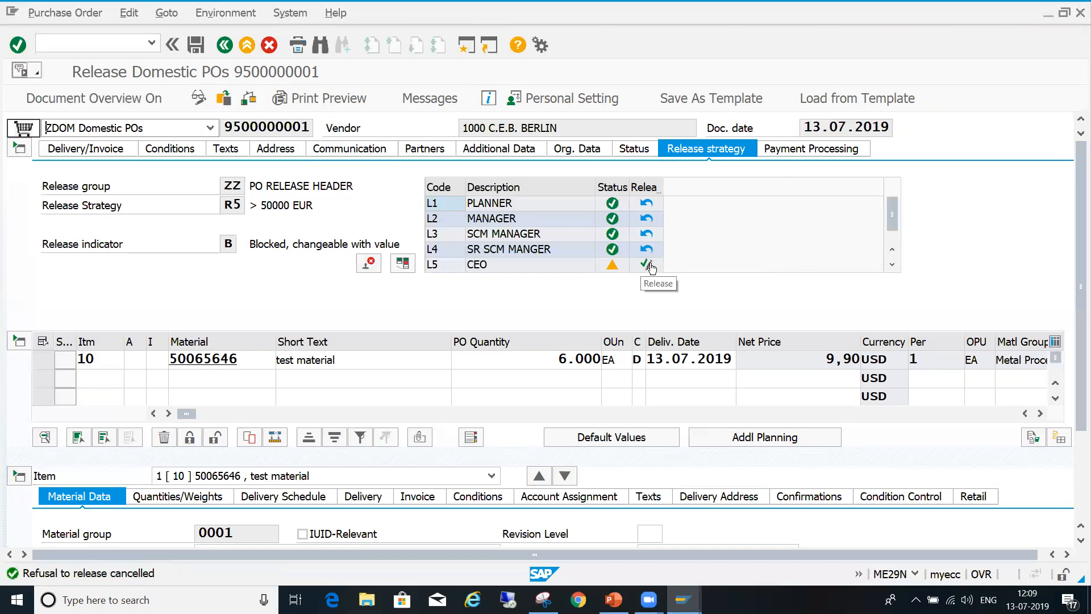
click(651, 266)
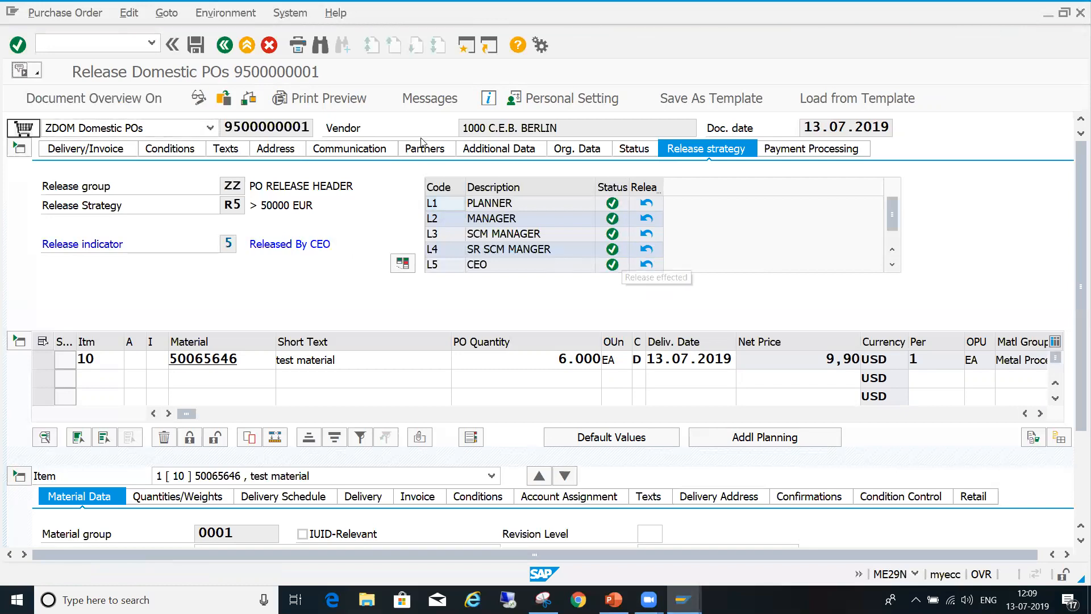
click(199, 49)
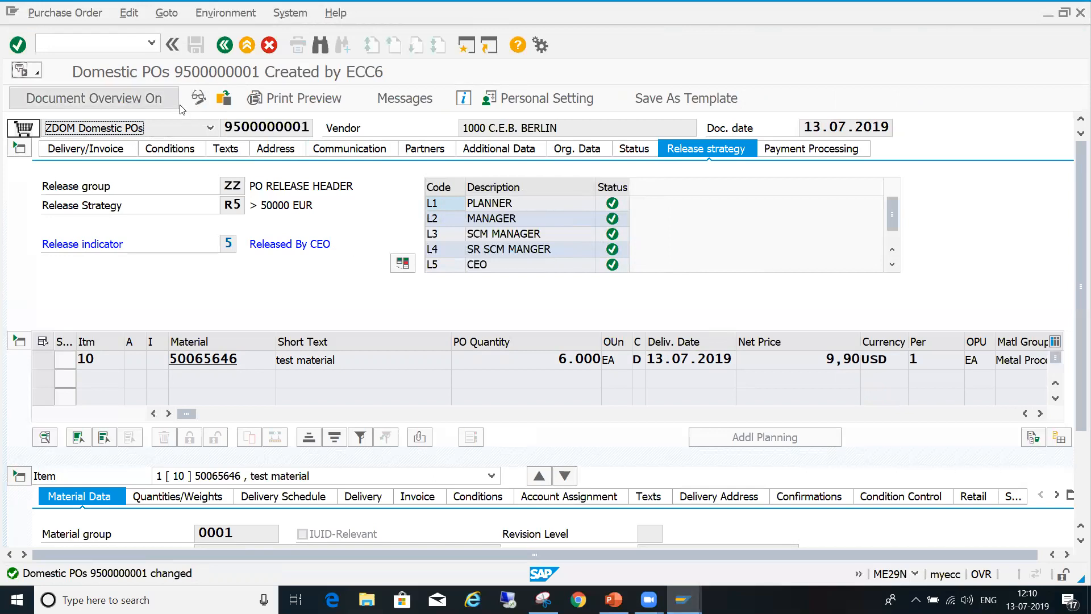
- Copy the purchase order's number and open the order for changing with transaction ME22N
click(228, 128)
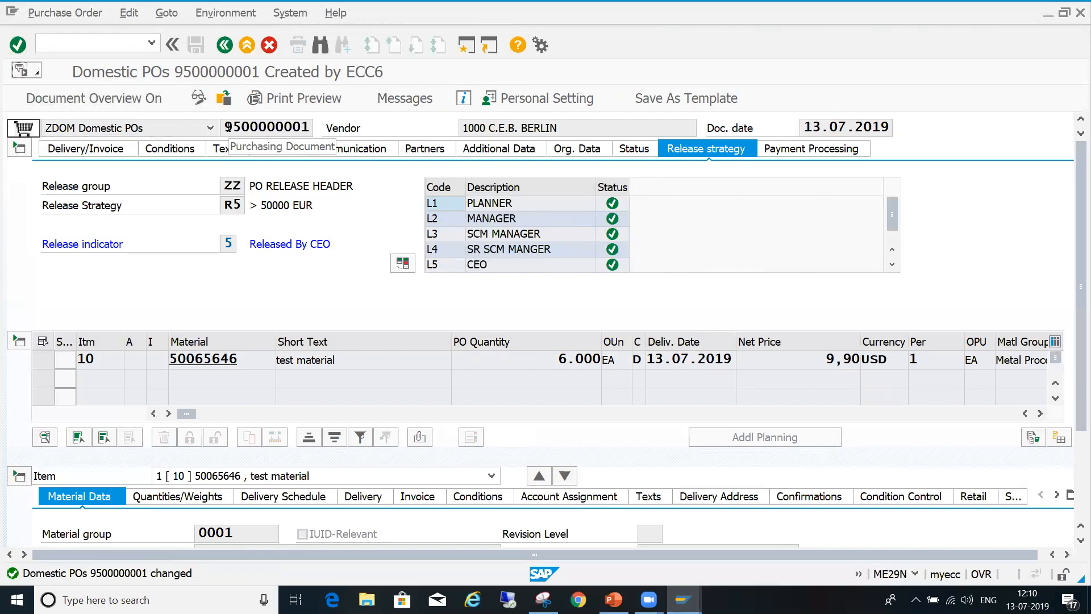
key(shift+Right)
key(shift+Right)
key(shift+Right)
key(shift+Right)
key(shift+Right)
key(shift+Right)
key(shift+Right)
key(shift+Right)
key(shift+Right)
key(shift+Right)
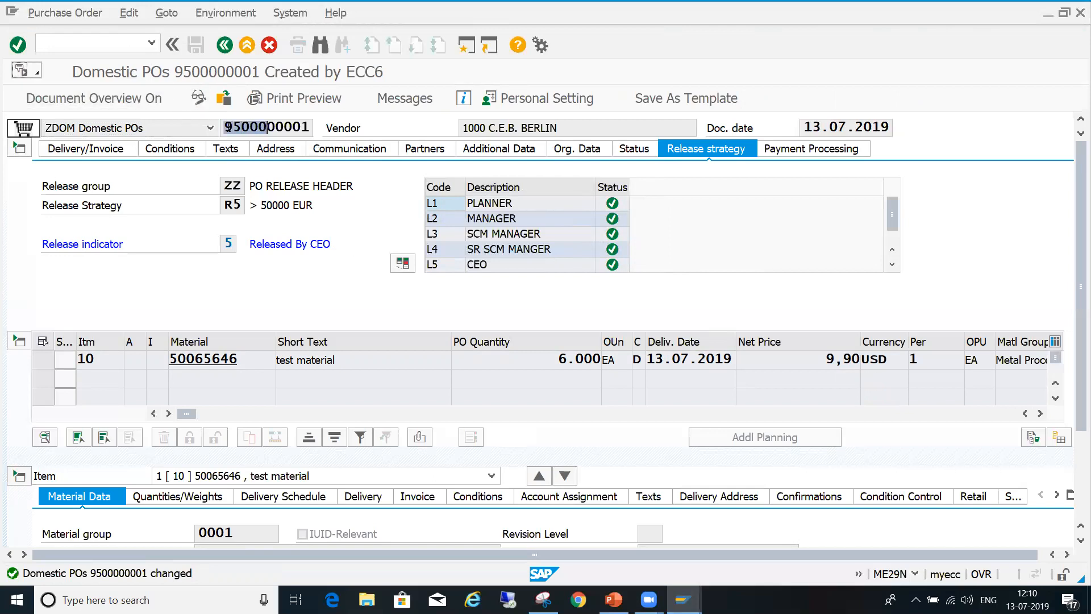
key(ctrl+c)
text(/nme22n)
key(Return)
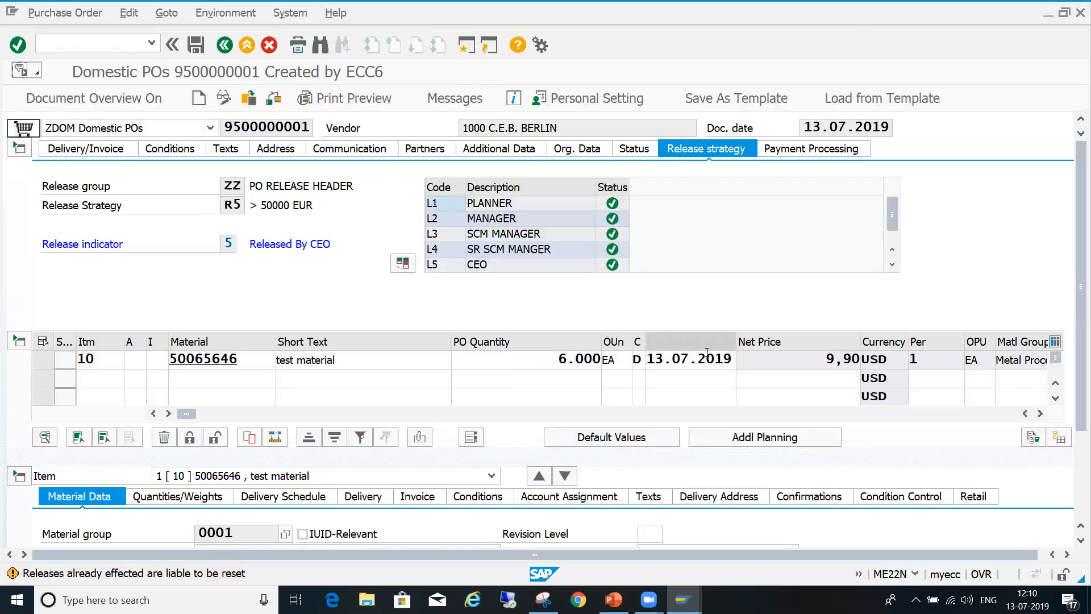
- Set item 10's PBXX gross price to 11 USD, check the order against its release strategy, and save it
click(479, 498)
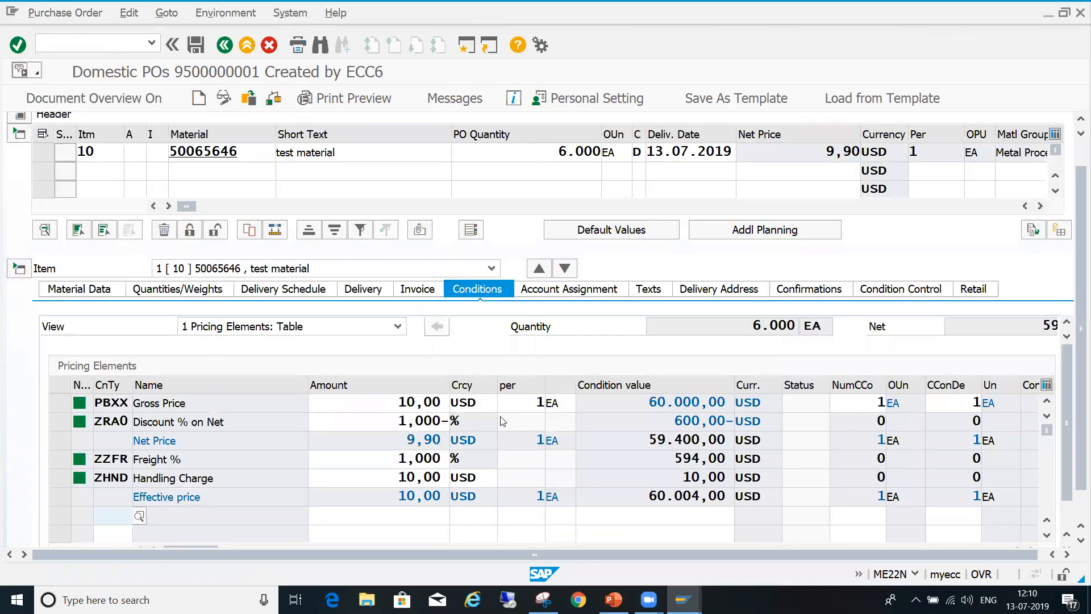
click(400, 402)
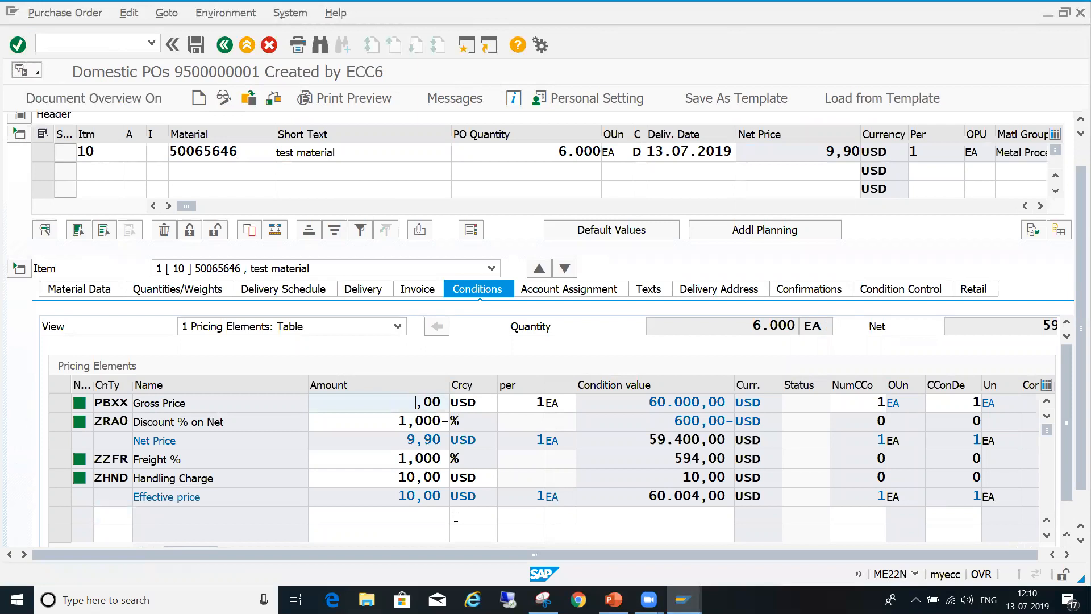
text(11)
key(Return)
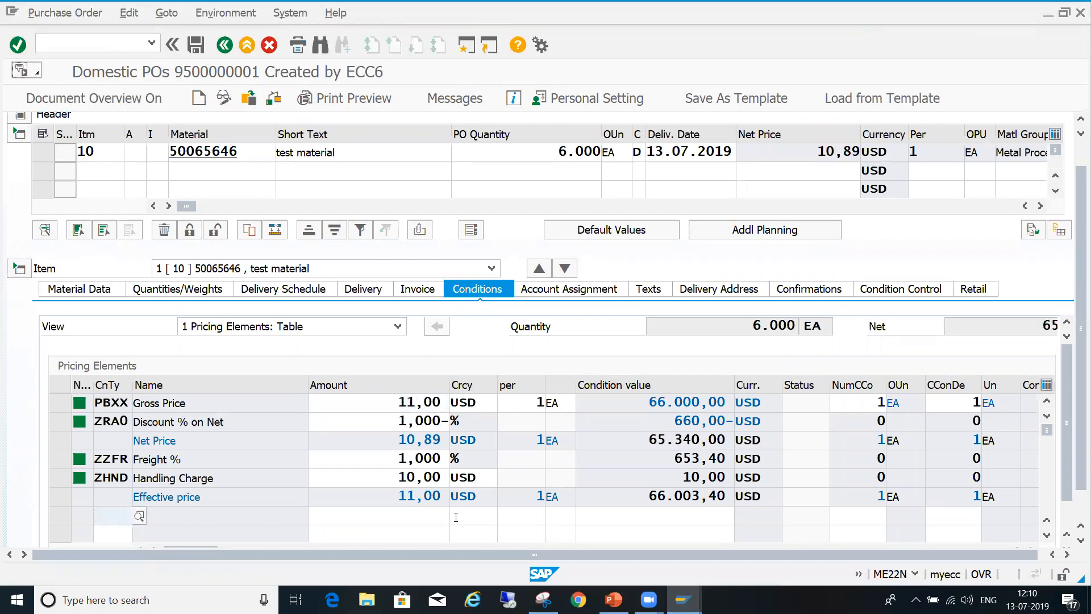
click(271, 102)
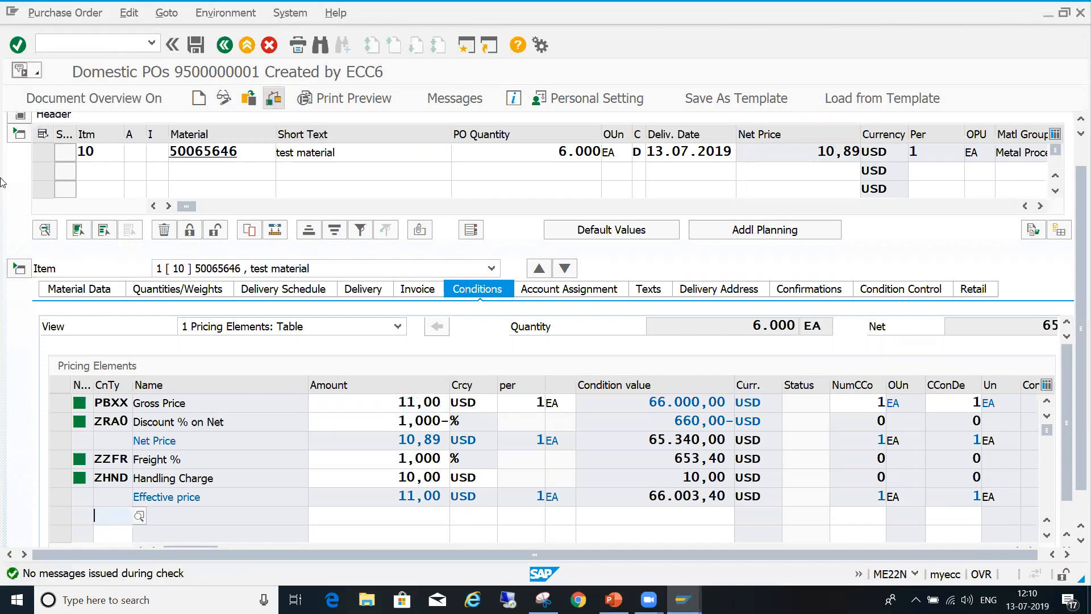
click(23, 116)
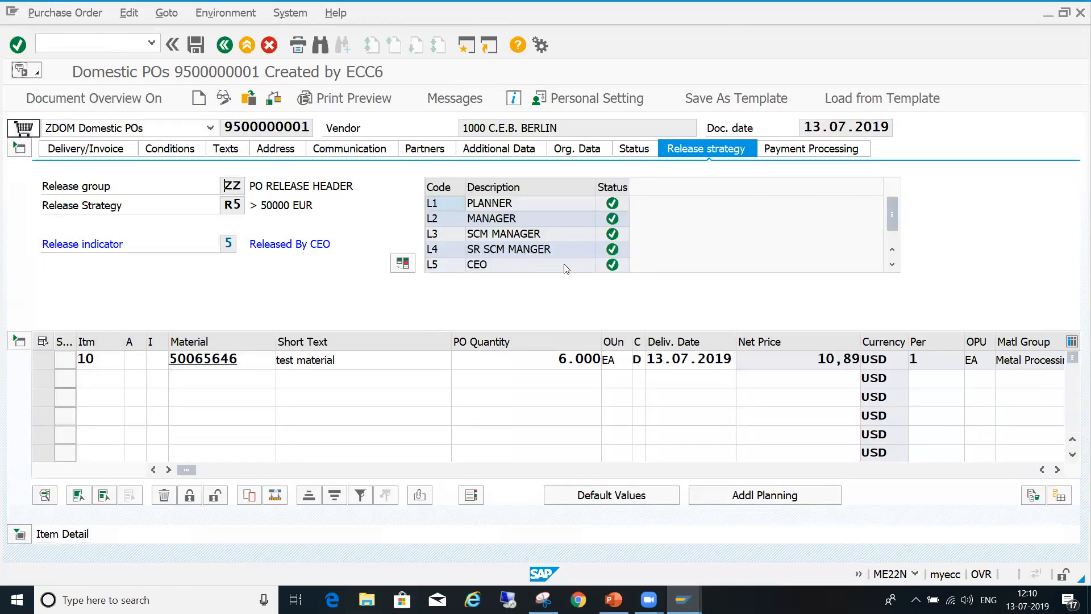
click(198, 46)
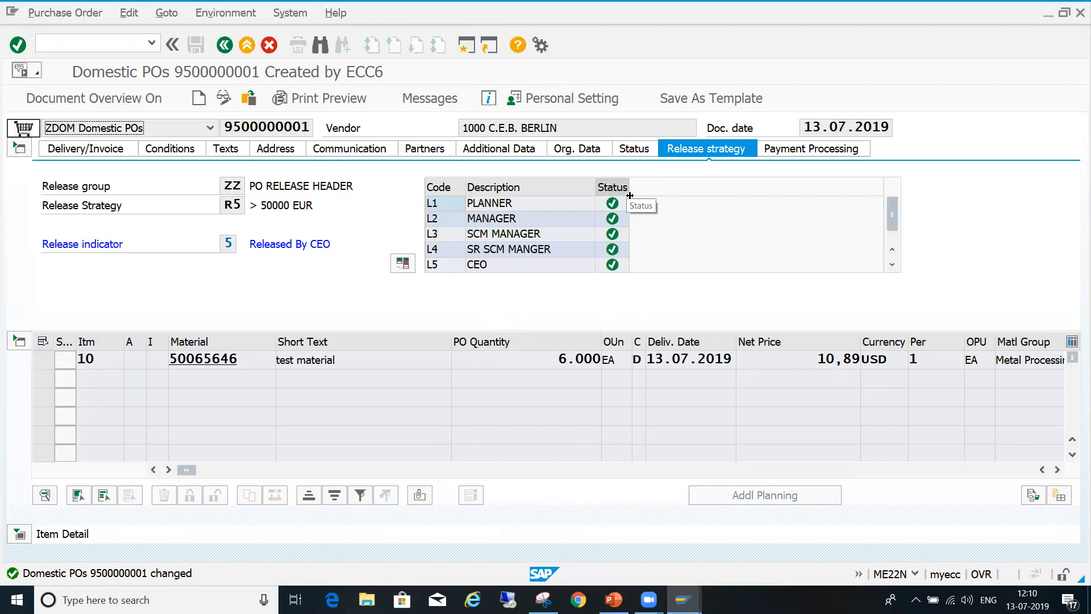
- Widen the release code table's Status column and examine the release status of the manager codes after the price change
drag(629, 196, 690, 196)
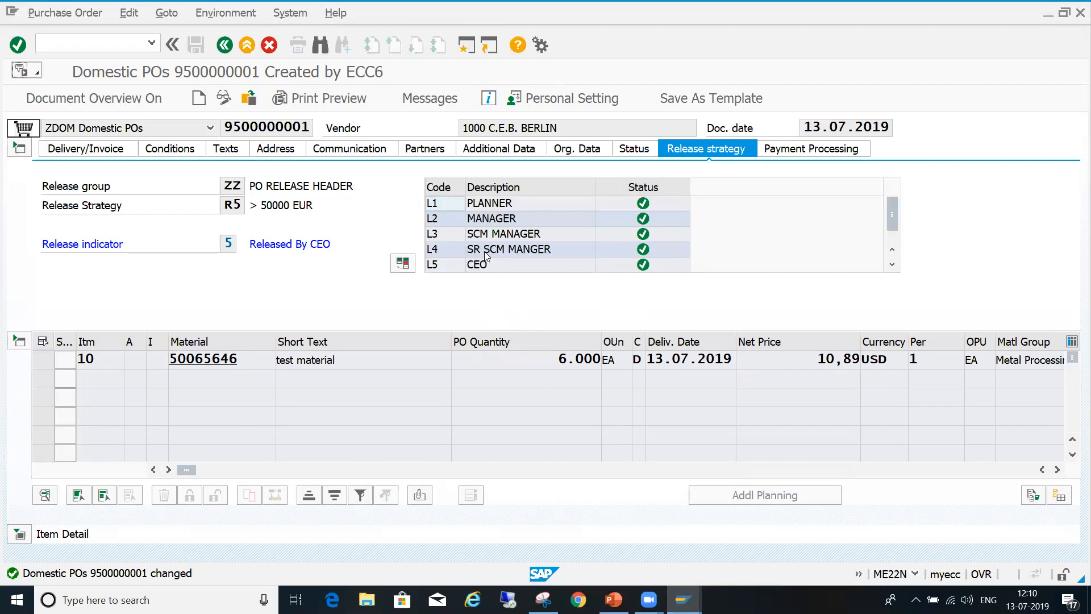
click(528, 218)
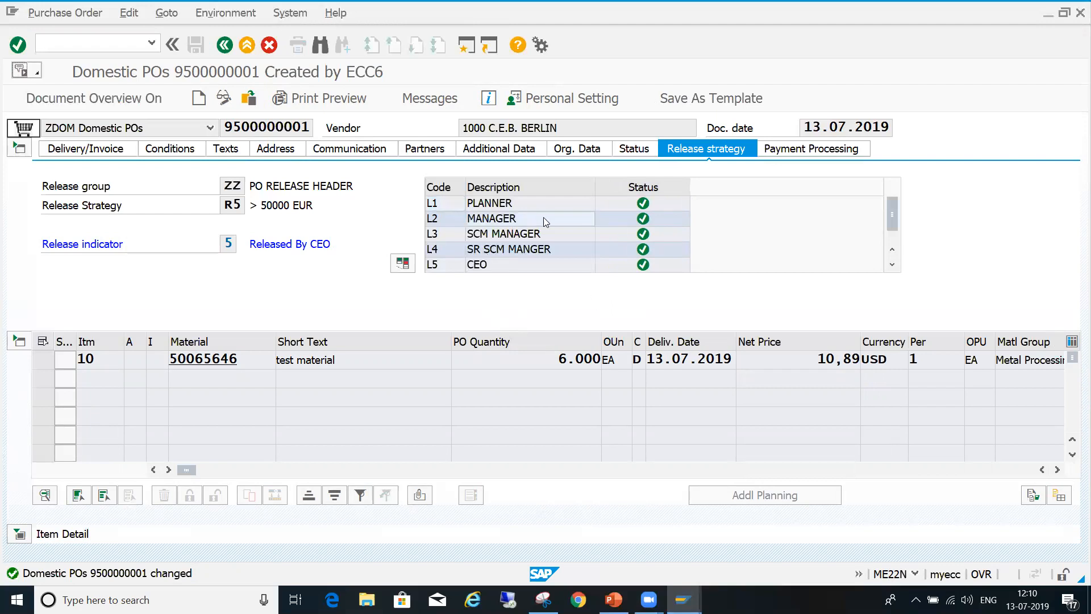
click(571, 239)
click(614, 219)
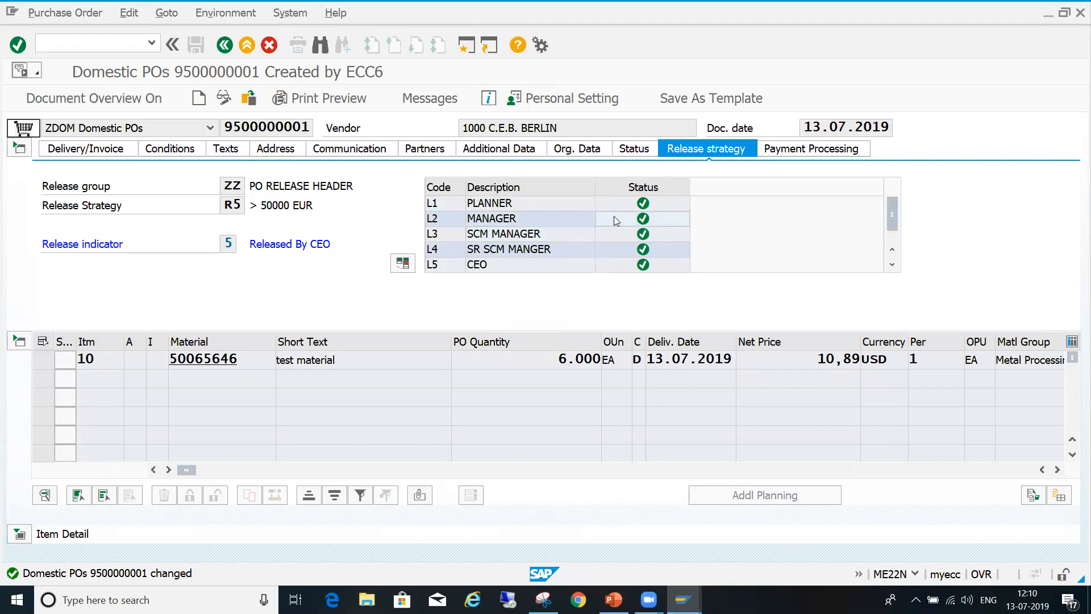
click(552, 223)
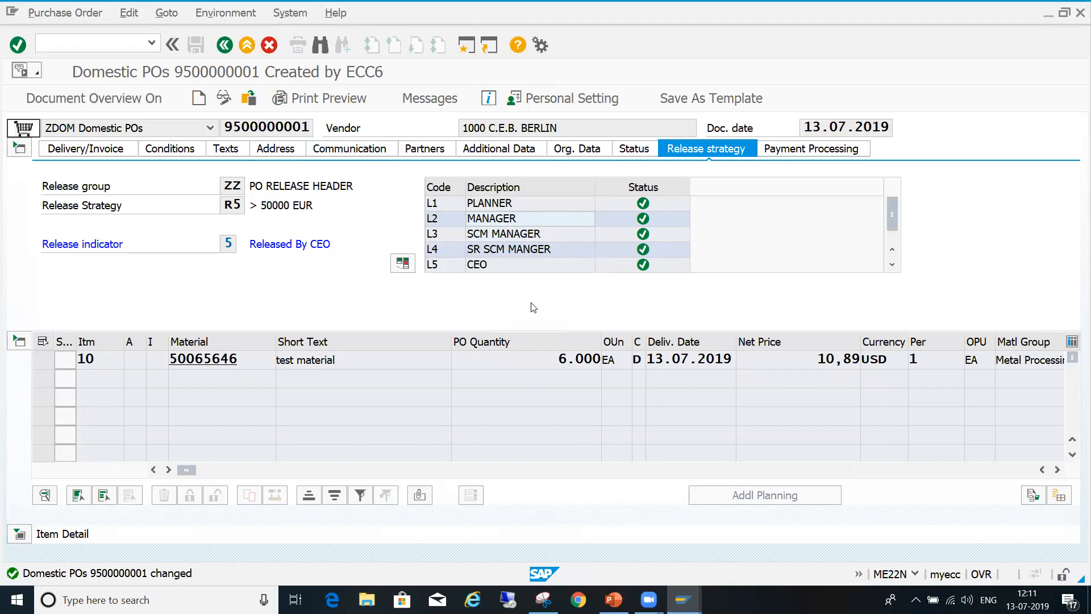
click(554, 235)
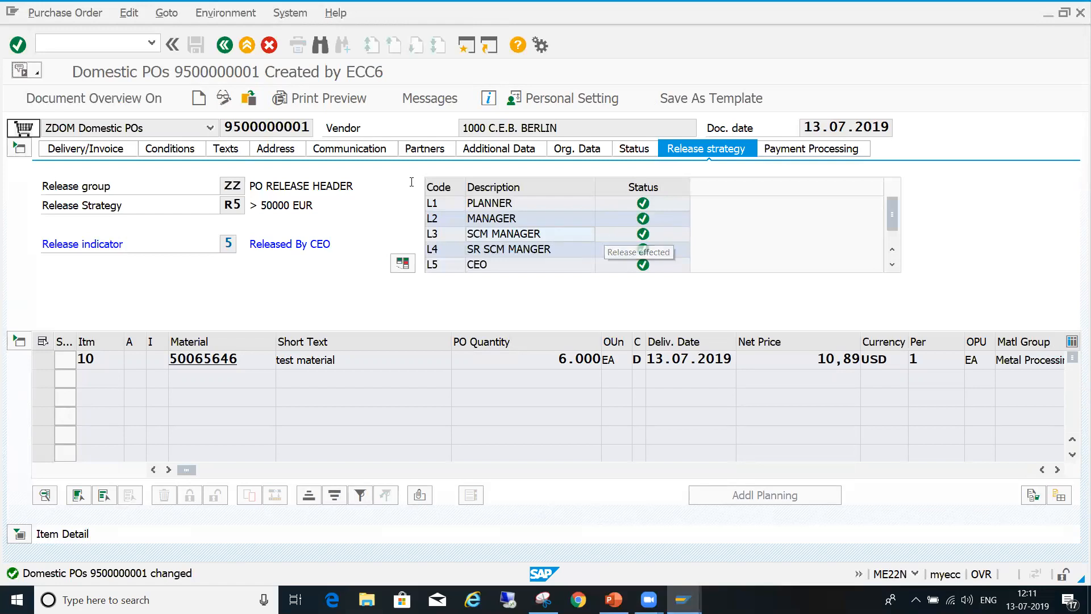
- Select the changed order's number, and start creating a new purchase order with transaction ME21N
click(225, 123)
key(shift+Right)
key(shift+Right)
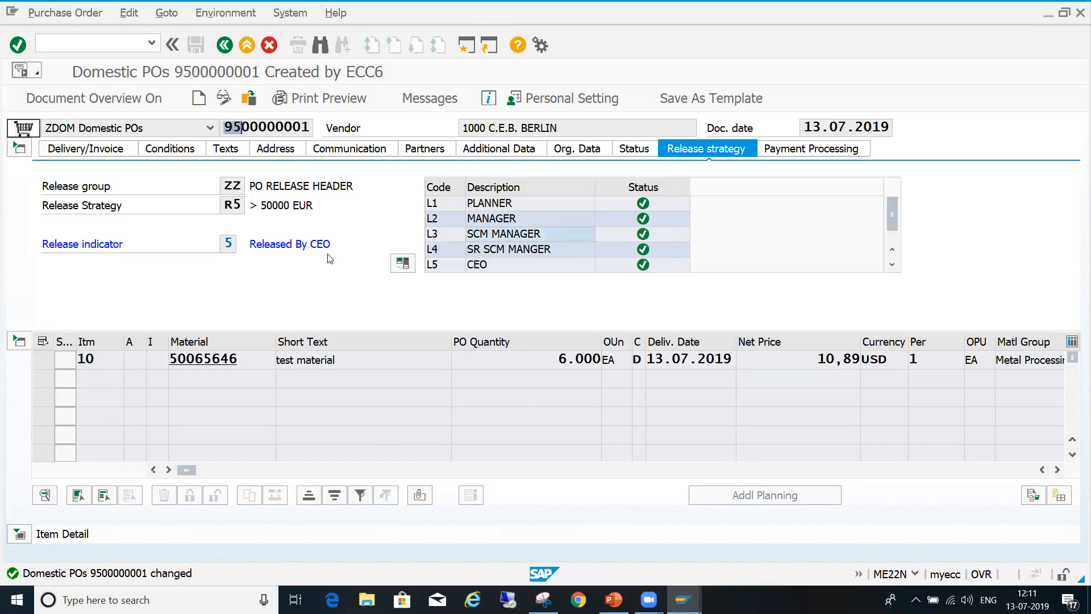
key(shift+Right)
key(shift+Right)
key(shift+Right)
key(shift+Right)
key(shift+Right)
key(shift+Right)
key(shift+Right)
key(shift+Right)
key(ctrl+c)
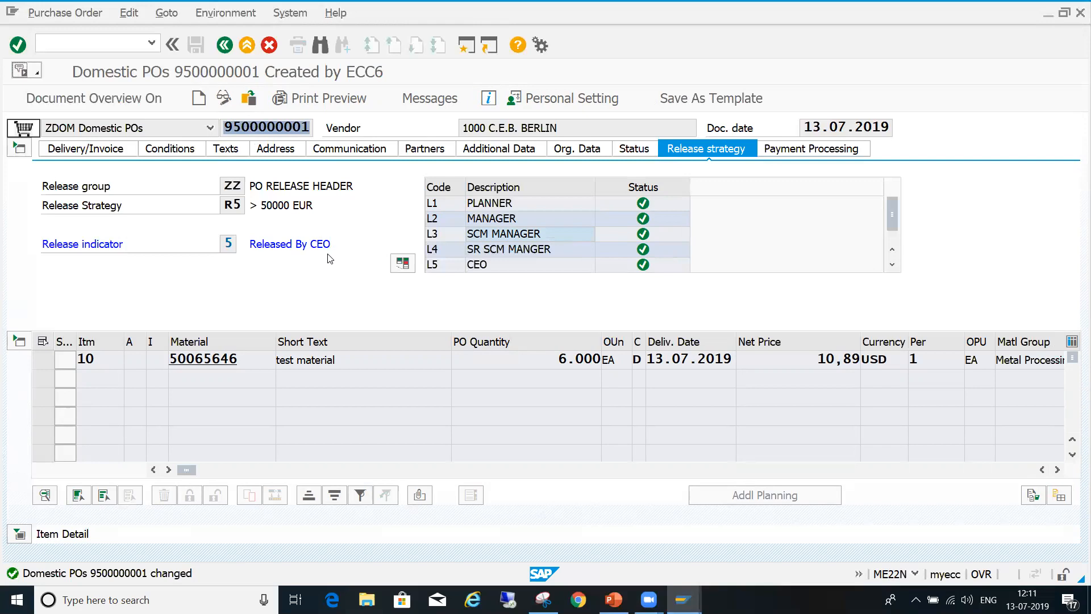
key(Right)
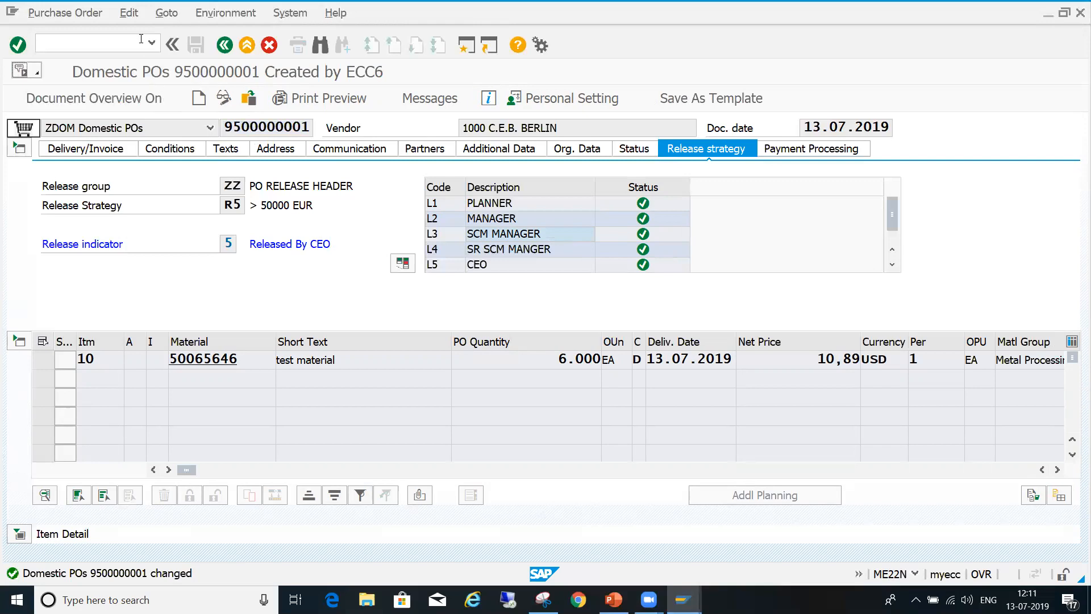
text(/nme21n)
key(Return)
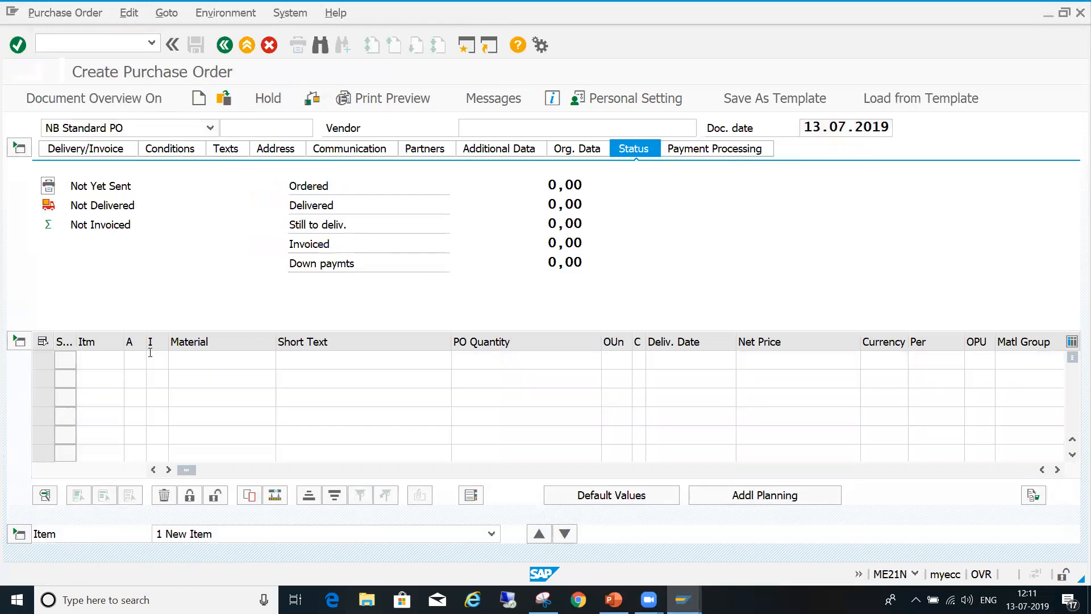
- Fill the new purchase order from item 10 of the copied order by referencing its number as the purchasing document
click(505, 470)
click(654, 469)
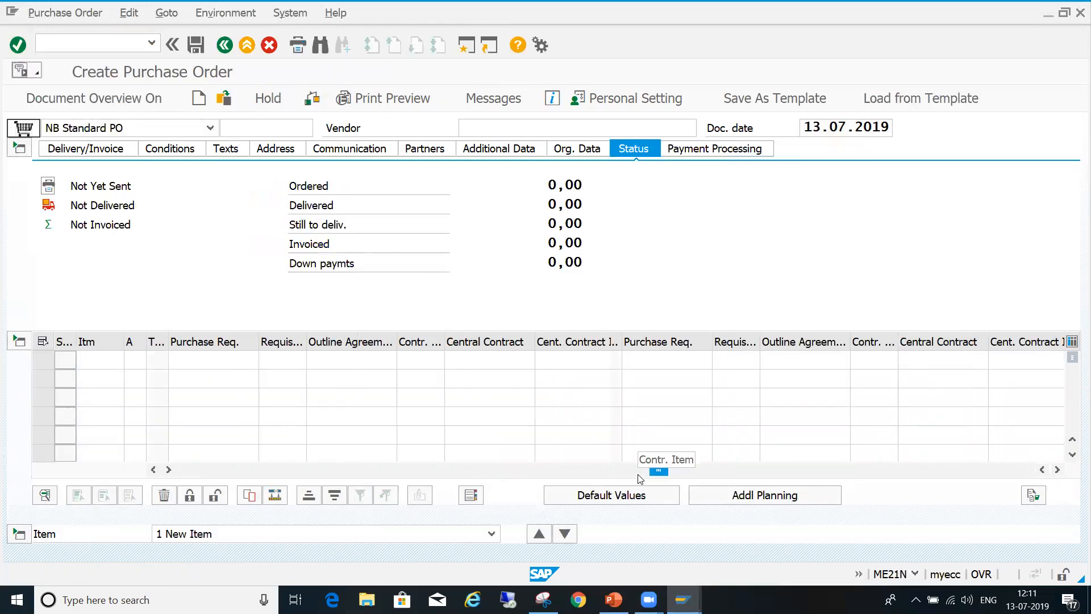
click(736, 470)
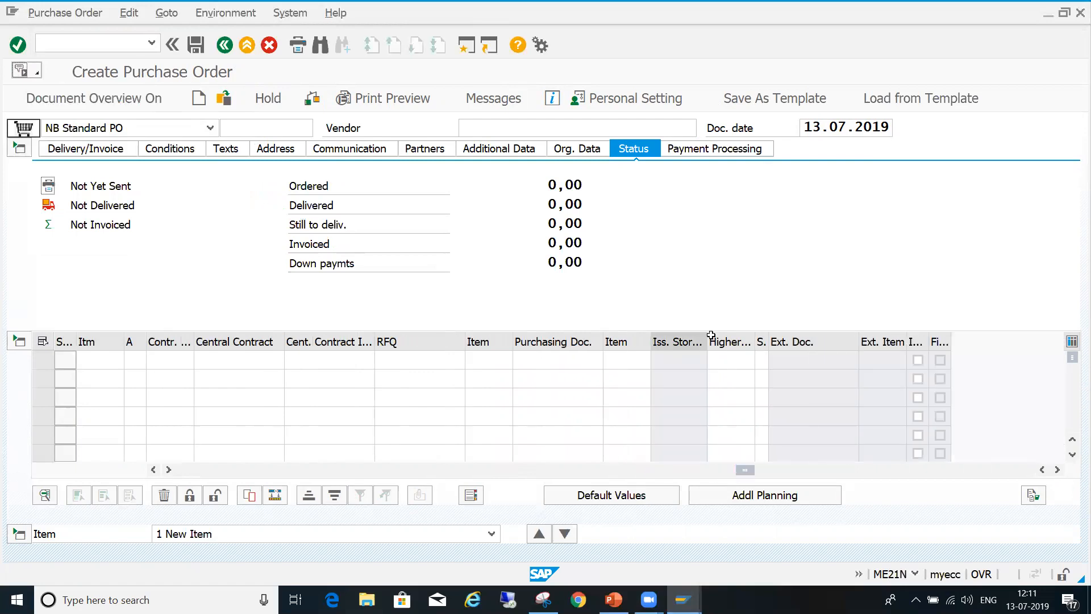
click(544, 337)
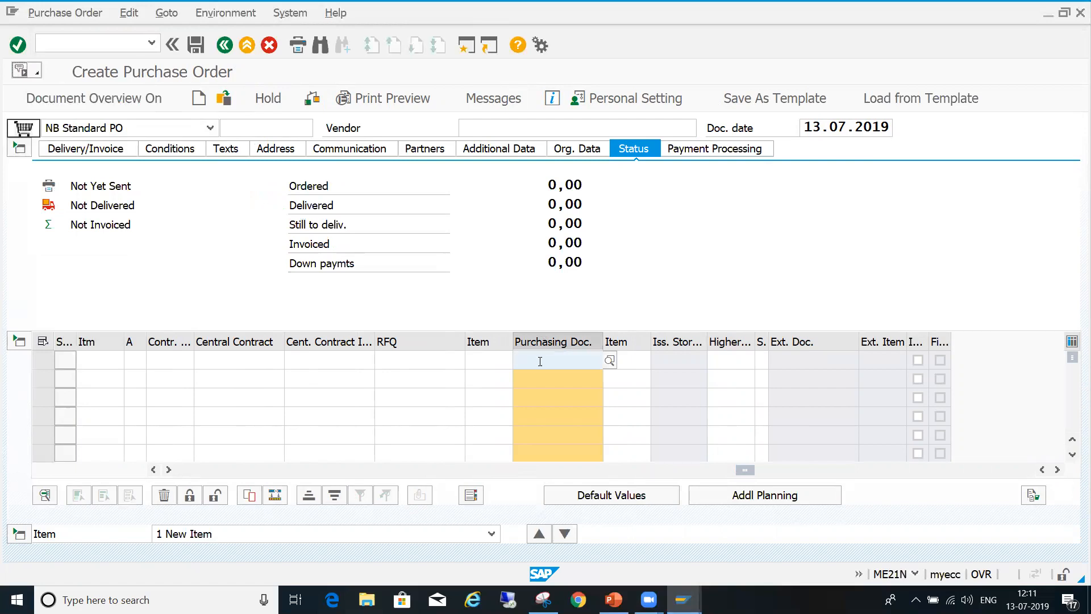
key(ctrl+v)
key(Tab)
text(10)
key(Return)
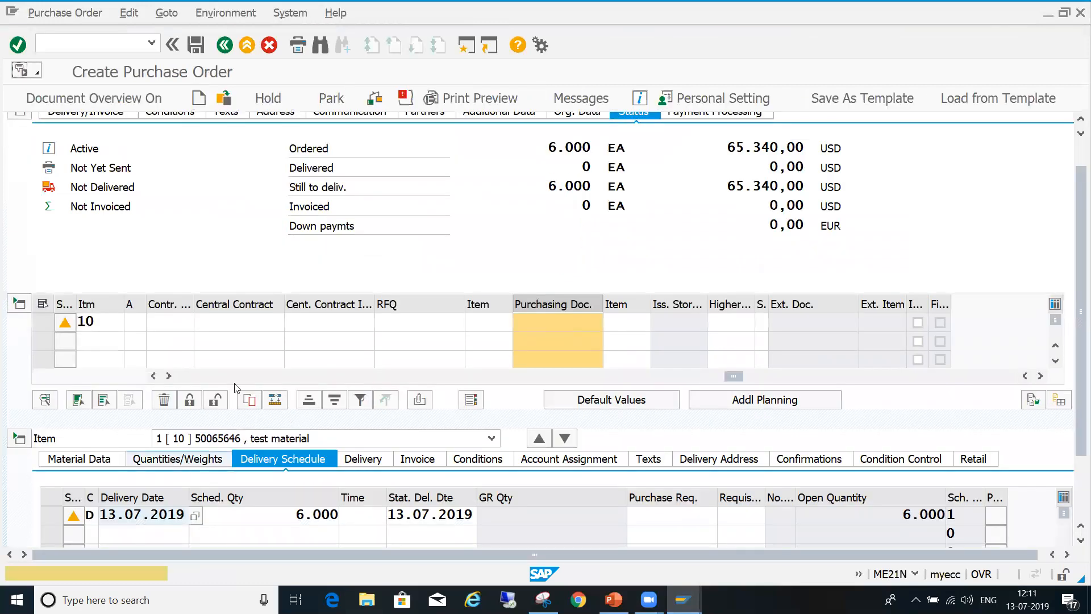
click(185, 377)
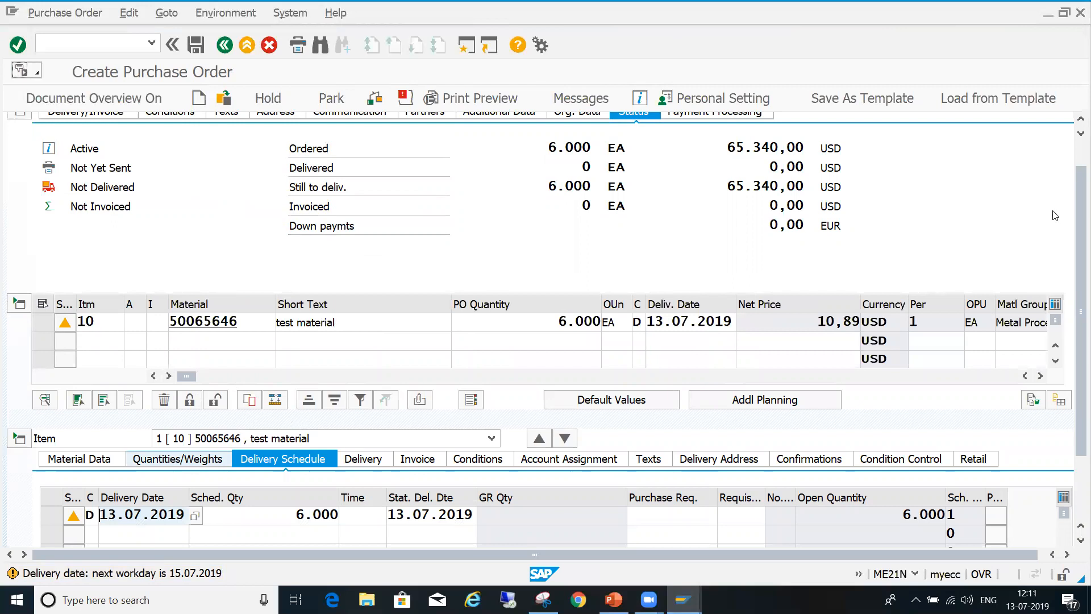
scroll(796, 204, up, 2)
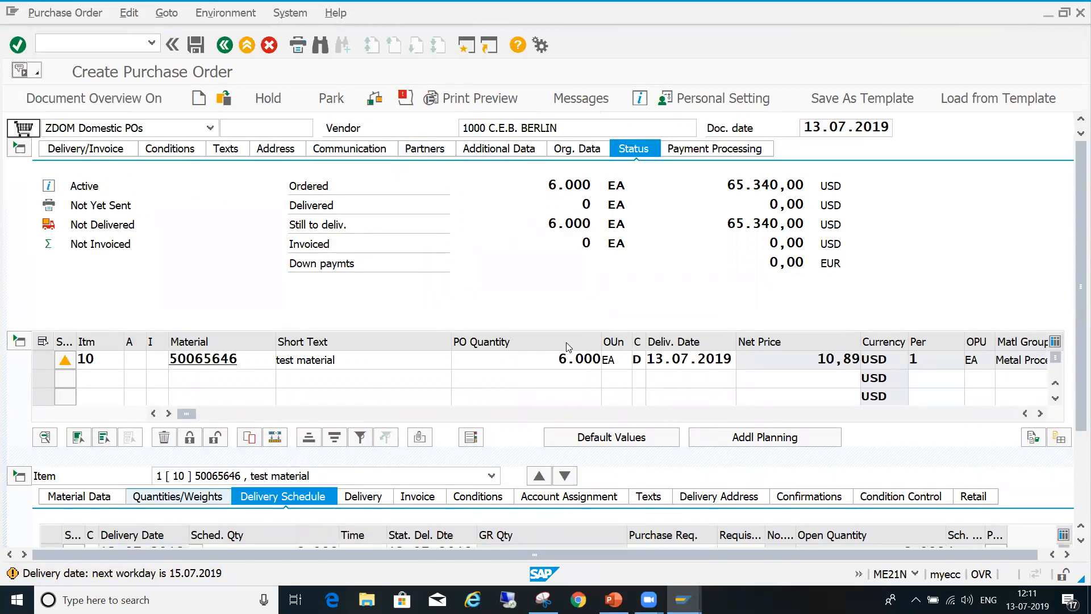
- Set item 10's quantity to 1,000 EA, check the order, and compare its header conditions with its release strategy
click(559, 359)
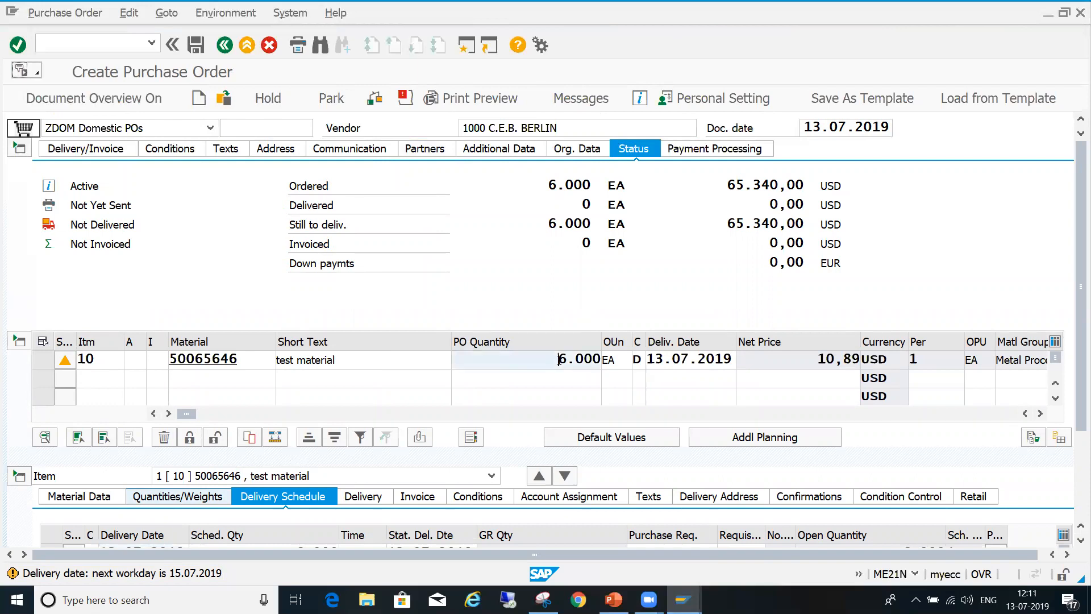
key(Delete)
key(Delete)
key(Delete)
key(Delete)
text(1)
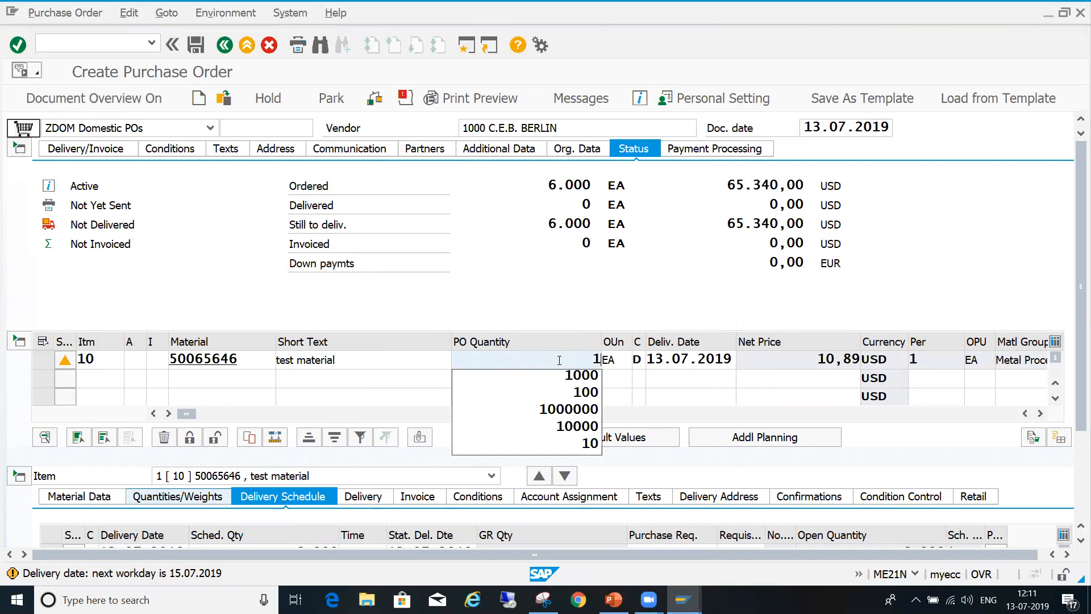
text(.000)
key(Return)
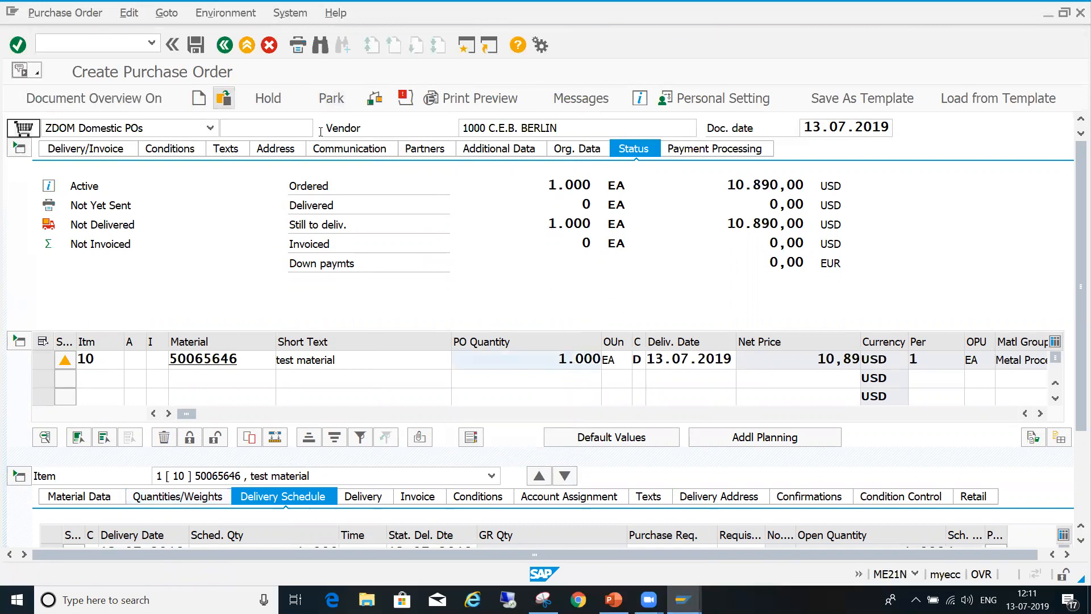
click(382, 106)
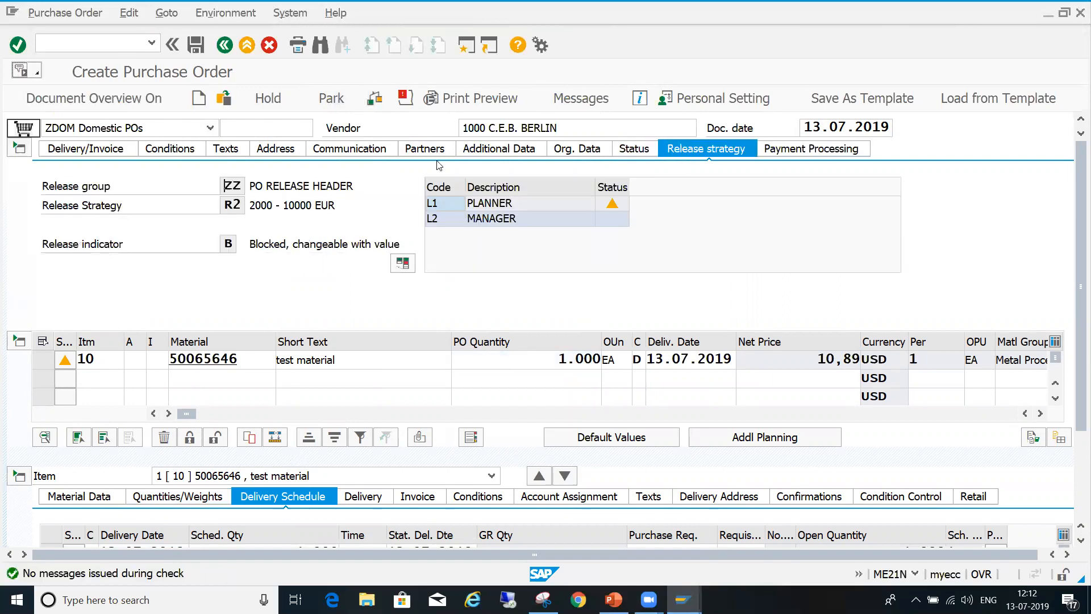
click(171, 149)
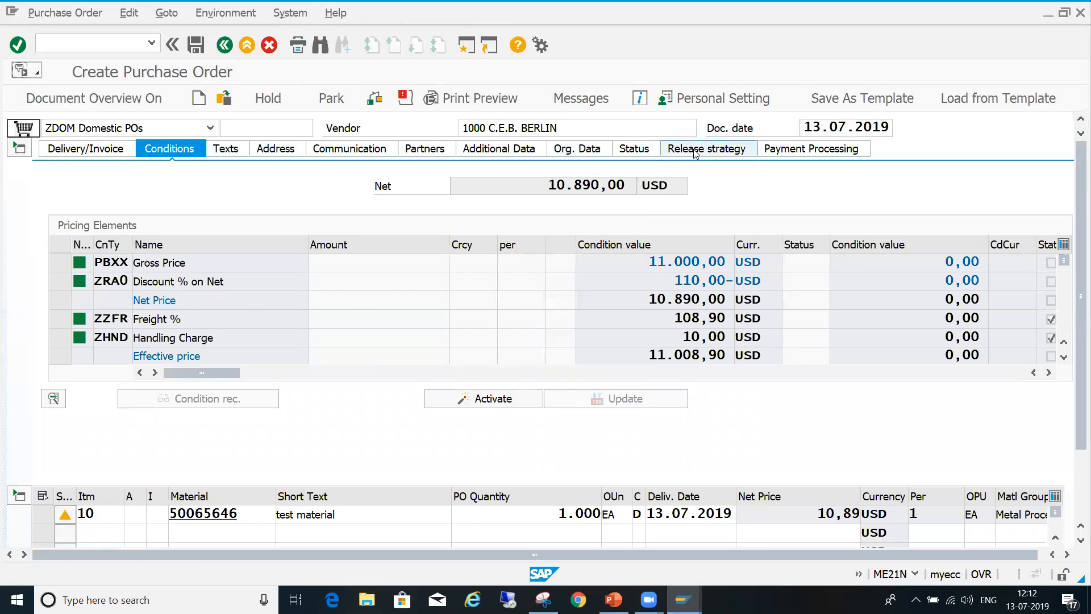
click(676, 153)
- Set item 10's quantity to 100 EA, check the order, review its header conditions, and save it
click(555, 359)
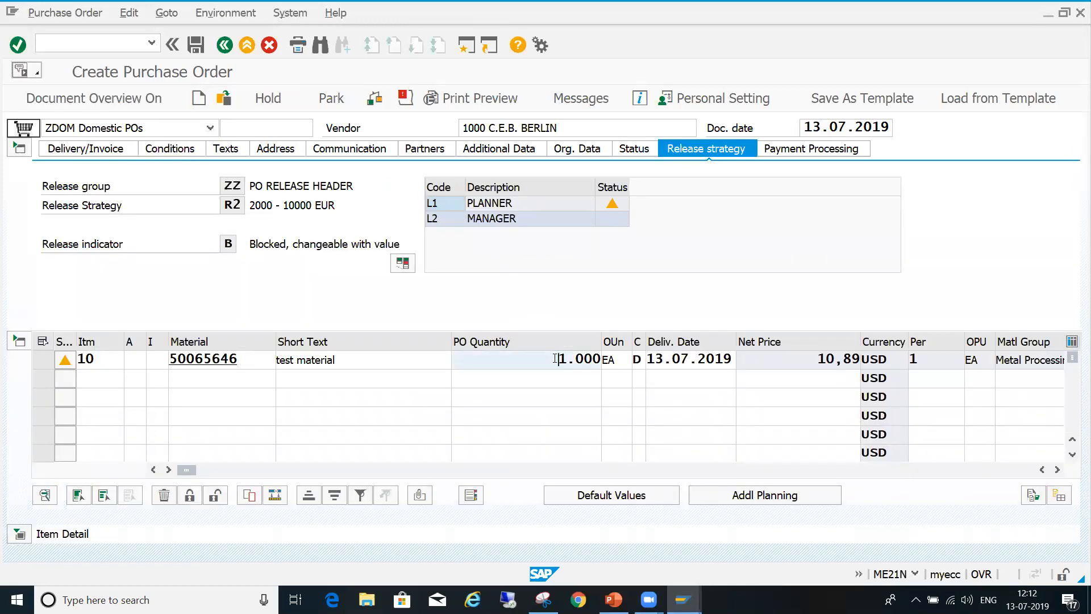
key(Delete)
key(Delete)
key(Delete)
key(Delete)
text(100)
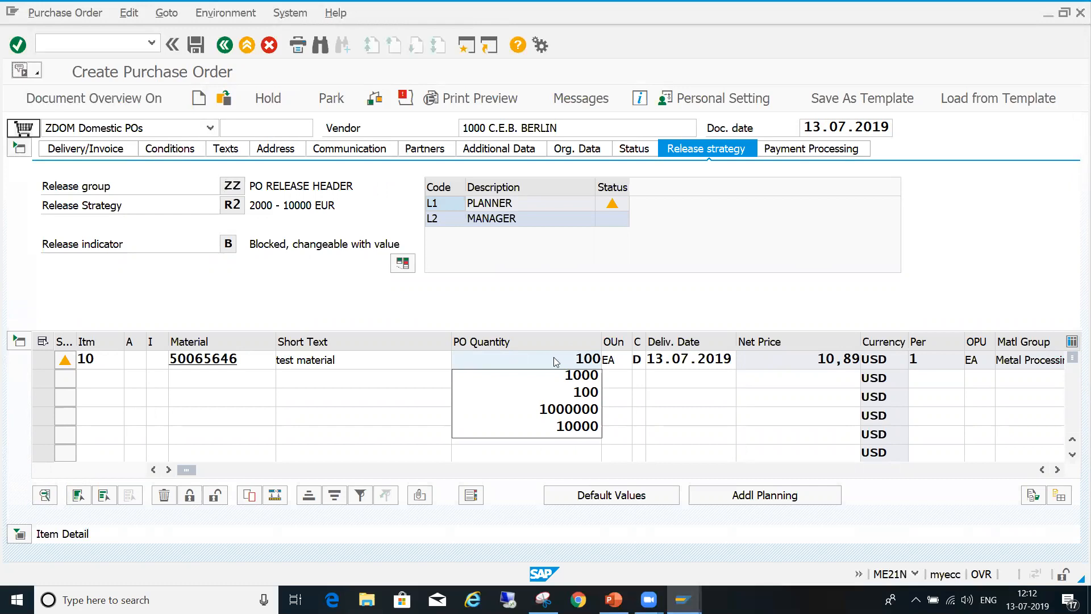
click(553, 357)
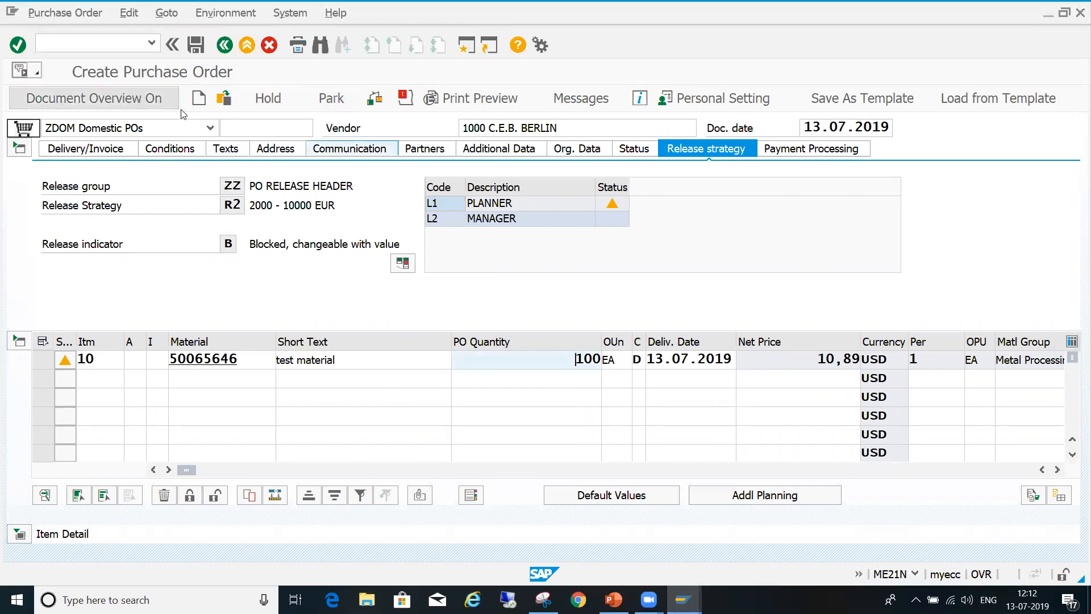
click(372, 100)
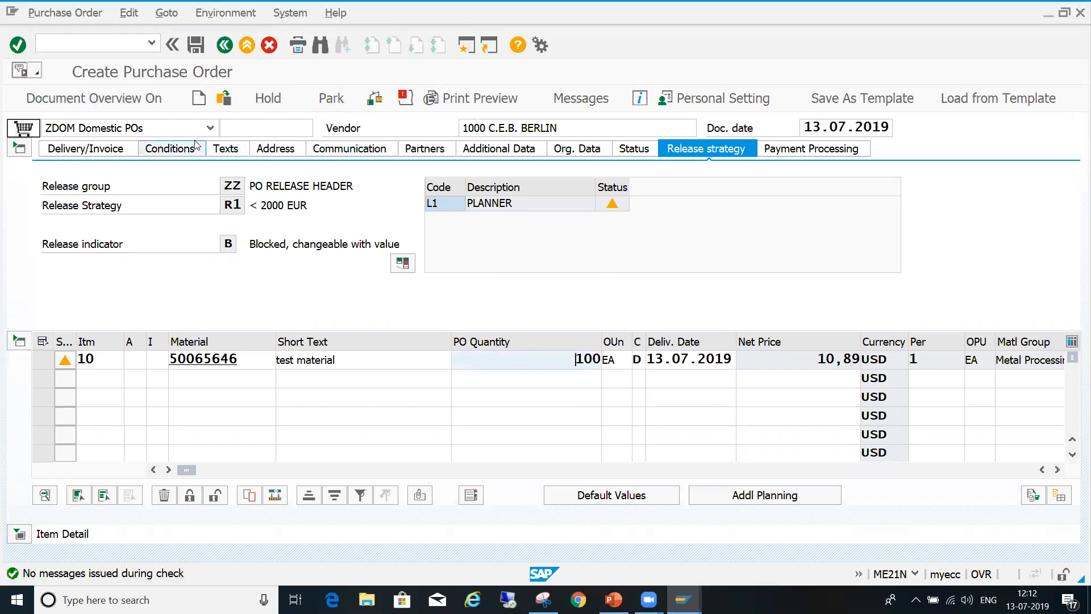
click(169, 149)
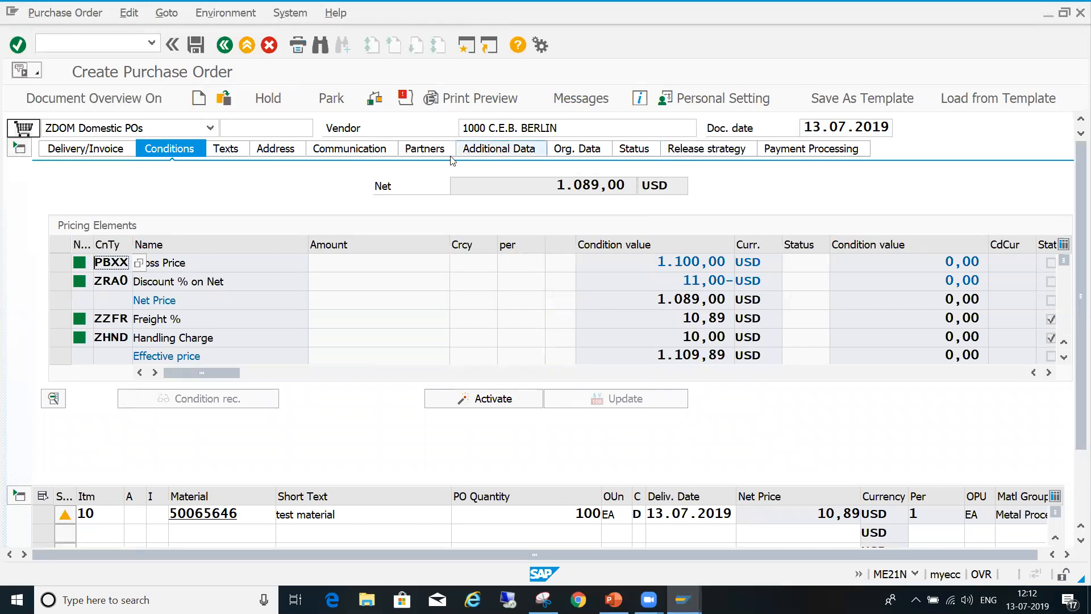
click(195, 45)
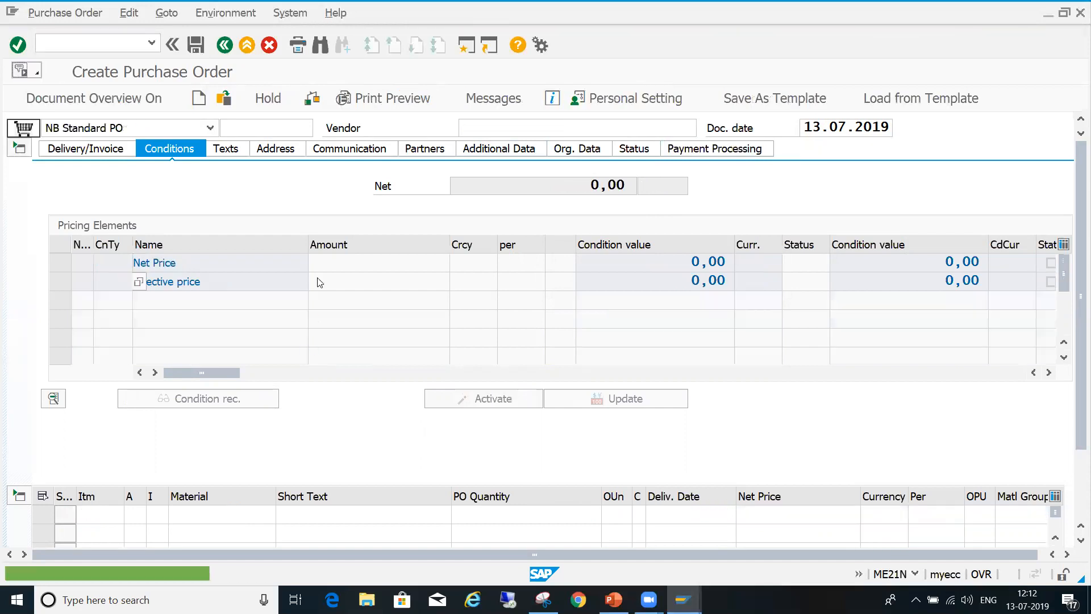
- Open the newly created purchase order for release with transaction ME29N
click(110, 45)
text(/nme29m)
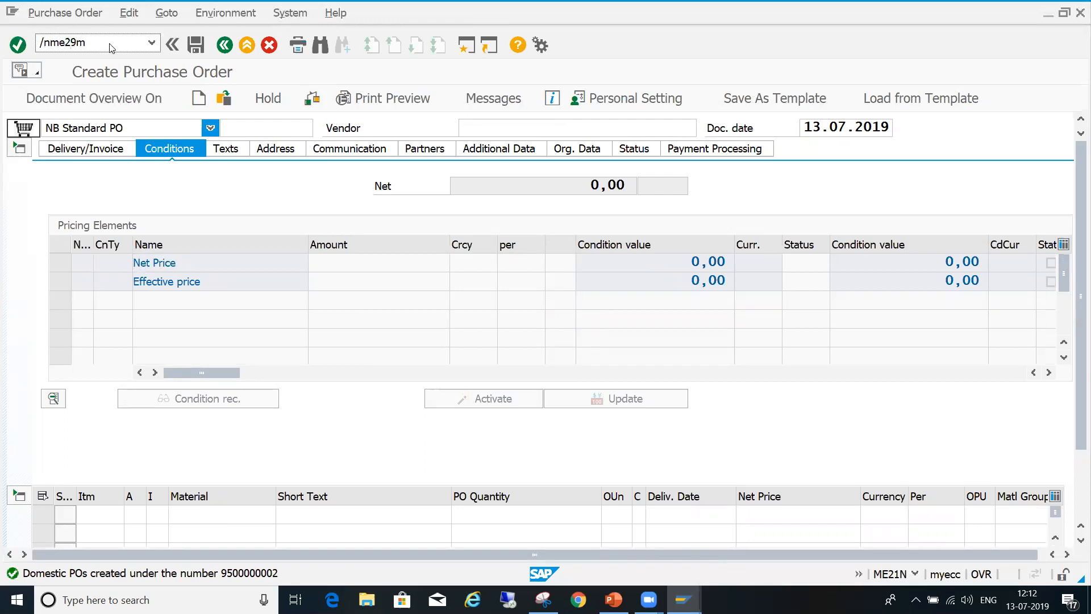
key(Return)
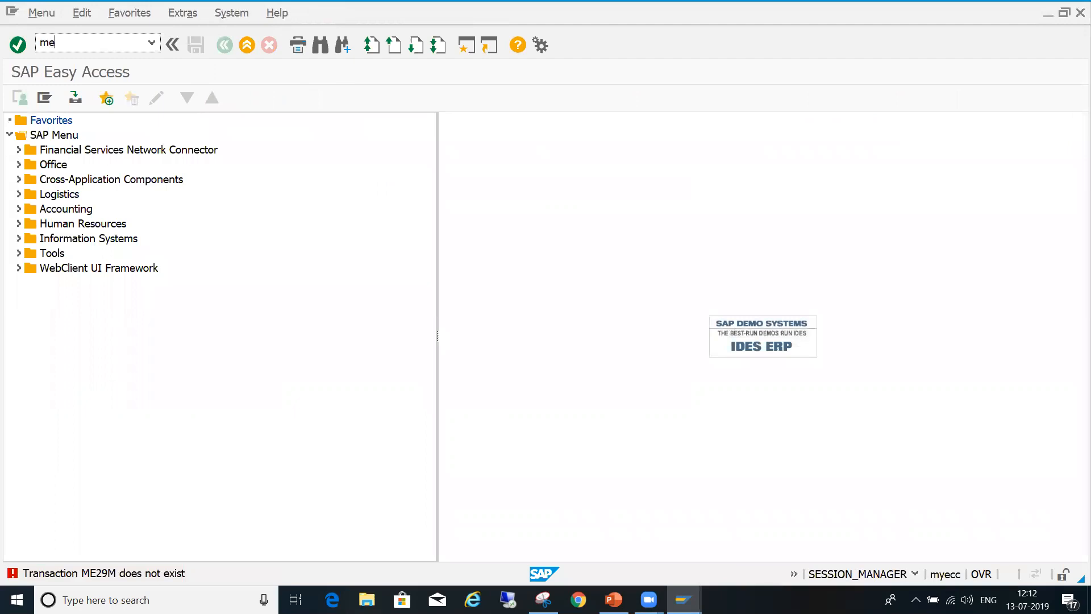
key(Return)
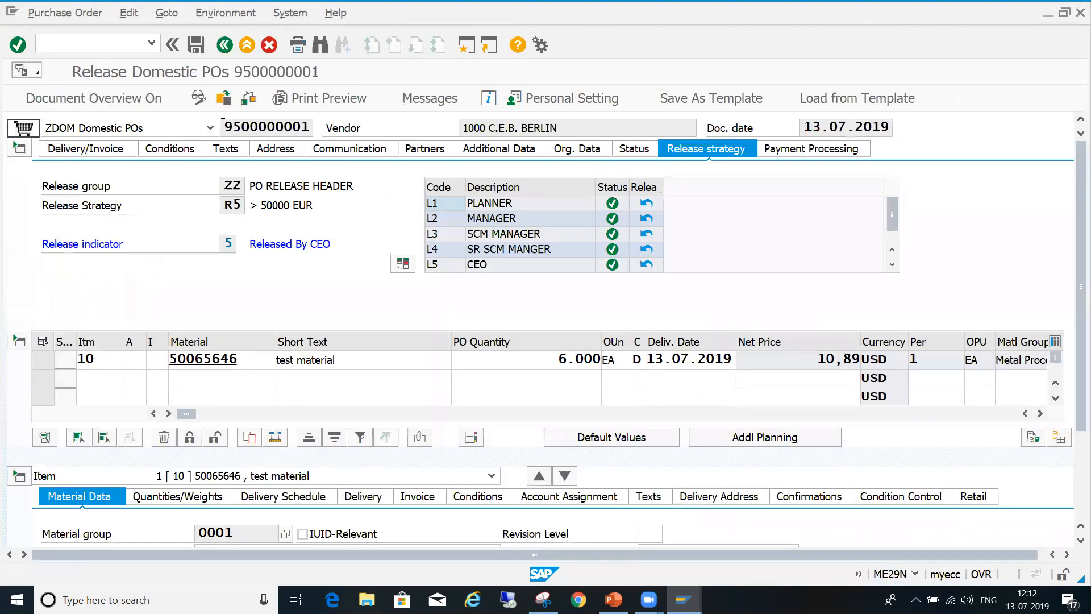
click(225, 99)
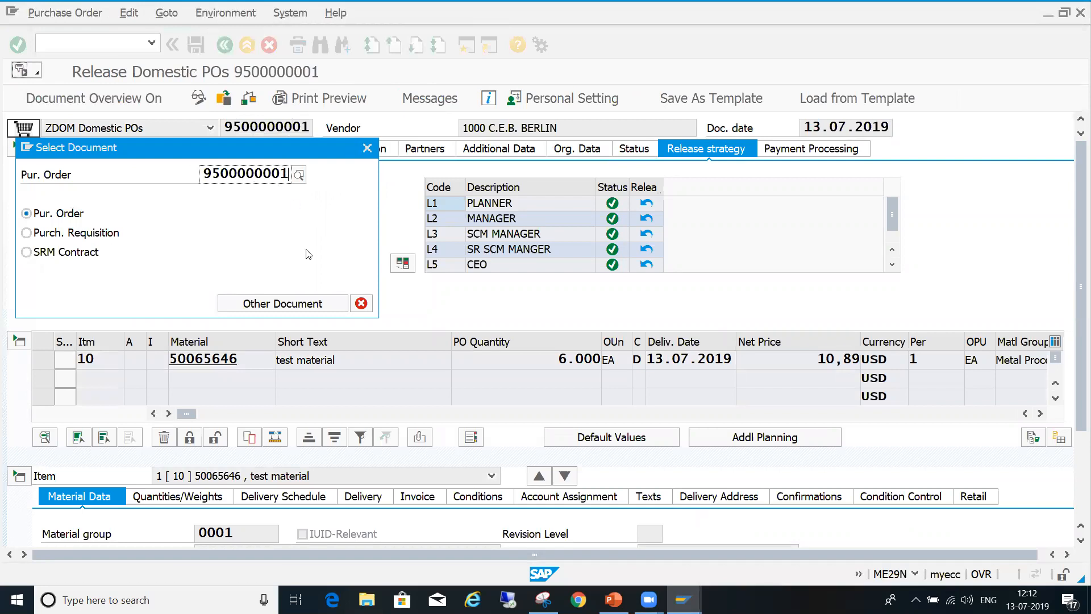
key(Return)
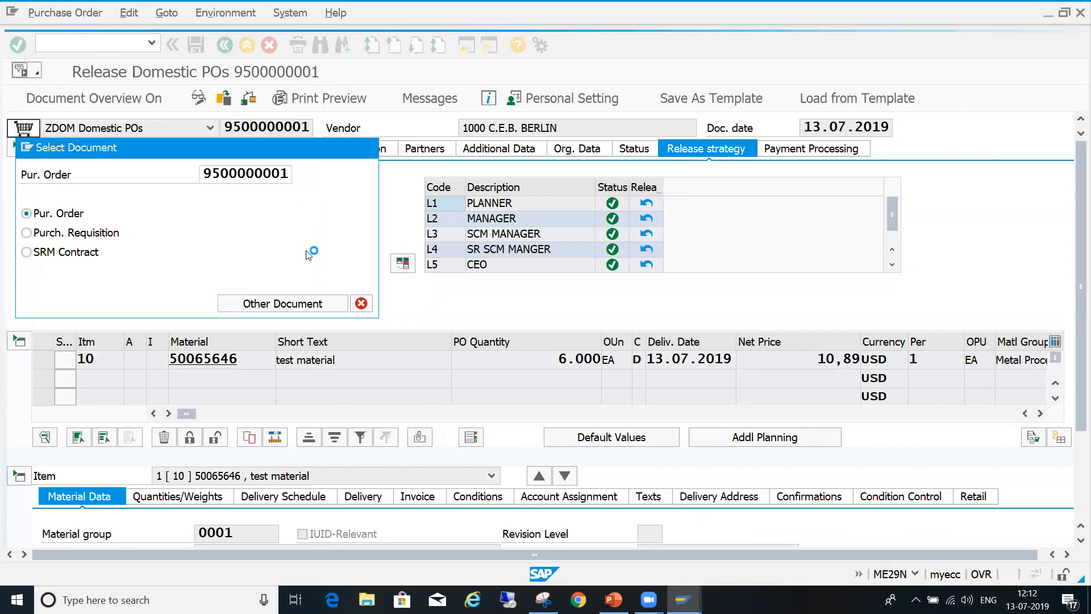
click(288, 175)
key(BackSpace)
text(2)
key(Return)
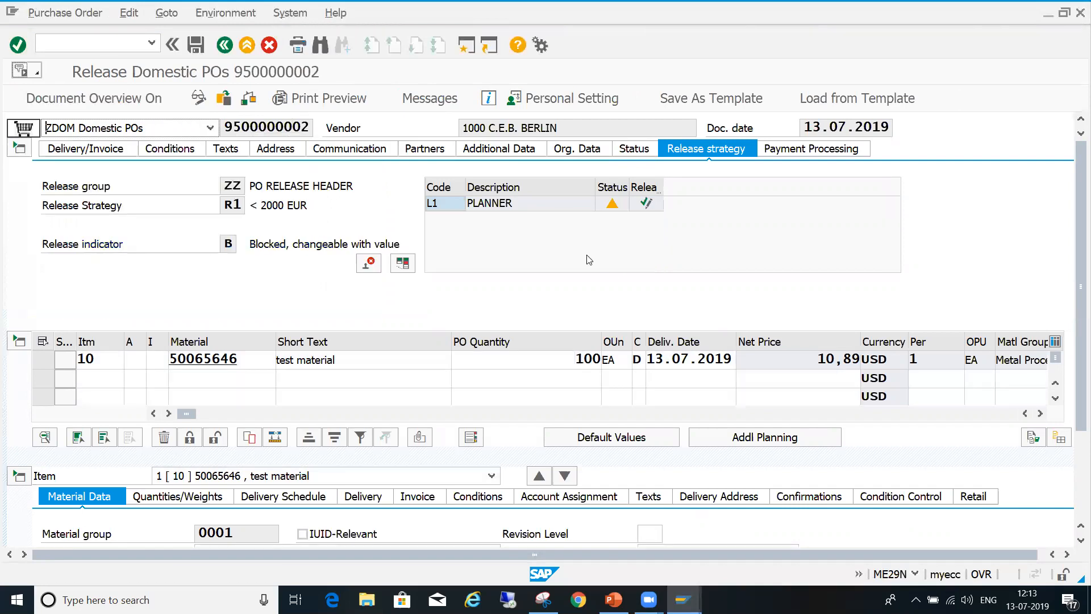
- Release the order with planner code L1, inspect its release indicator, and save it
click(646, 204)
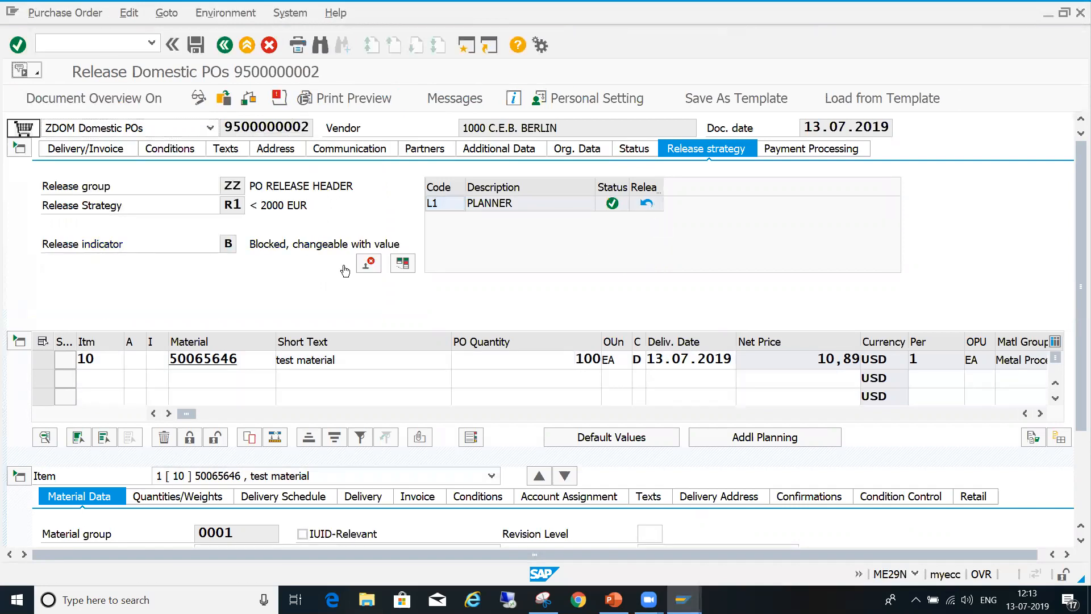
drag(250, 244, 347, 244)
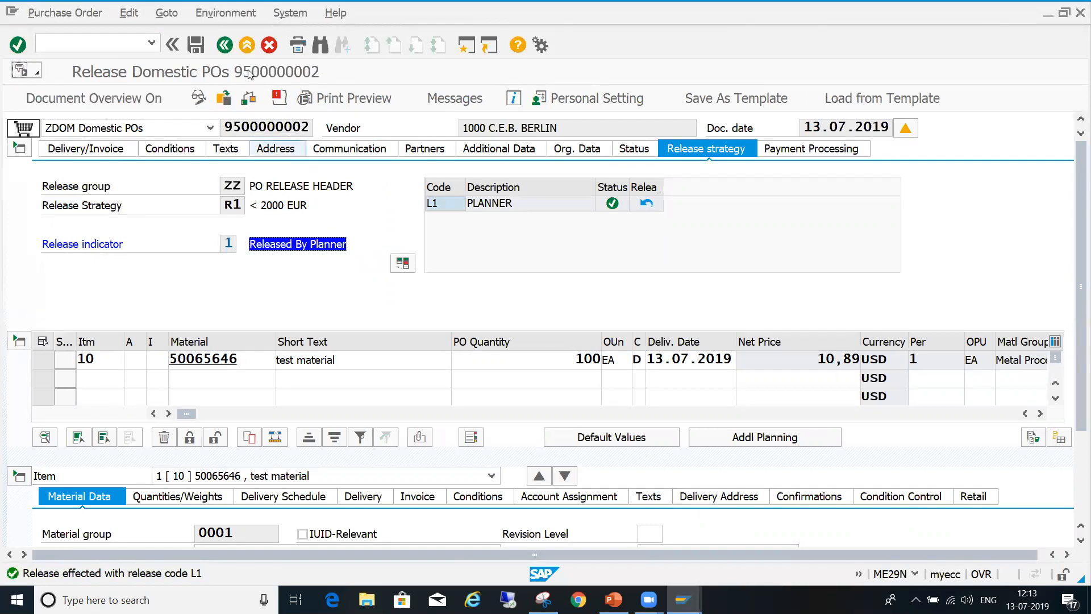
click(197, 46)
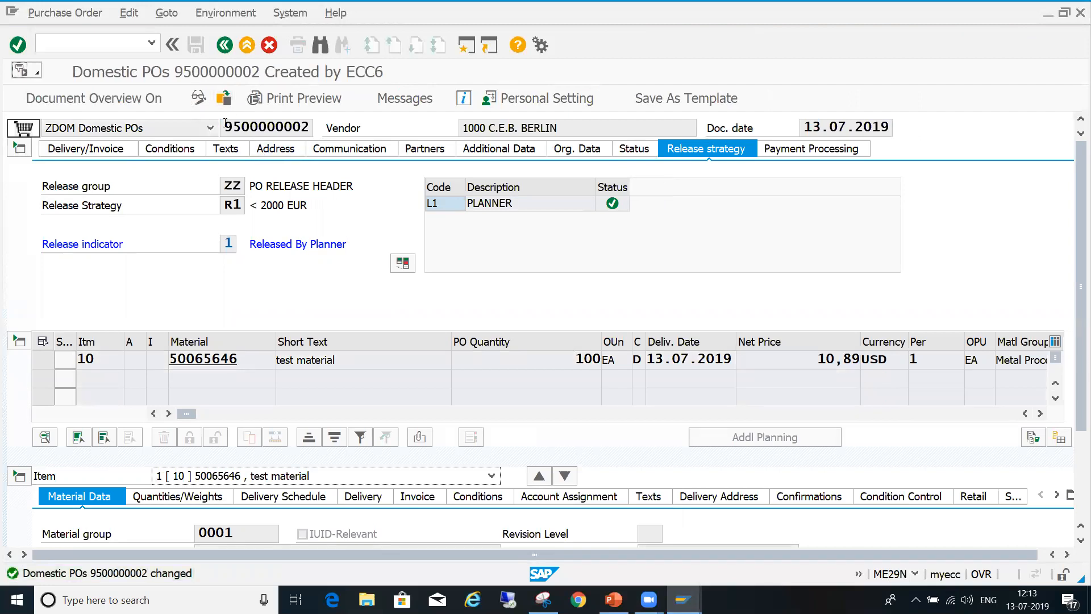
- Select the released order's number, and start changing purchase orders with transaction ME22N
drag(225, 126, 333, 136)
drag(284, 5, 35, 5)
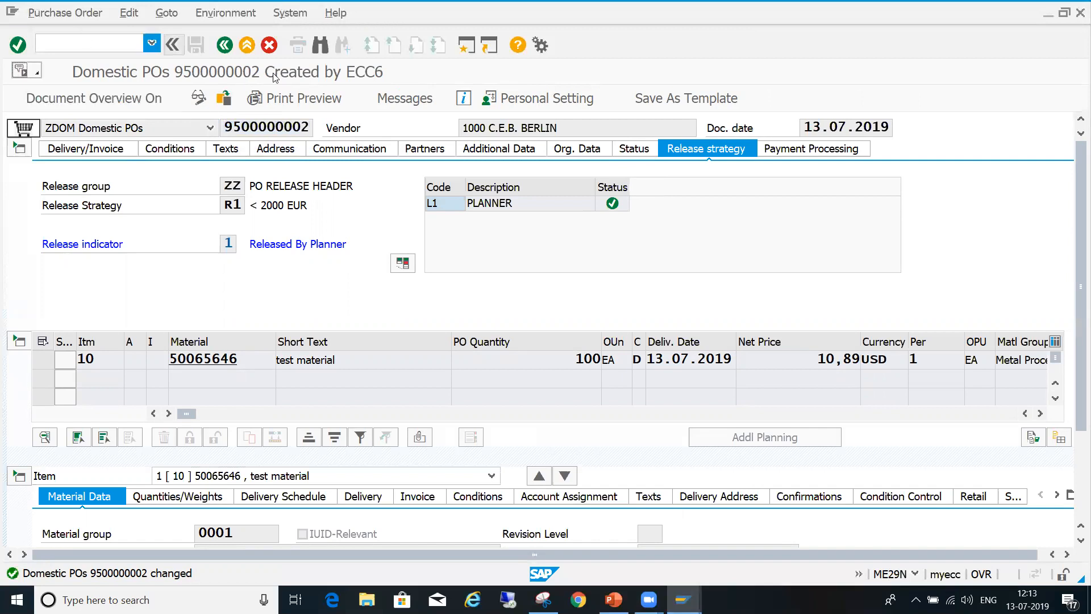
click(136, 40)
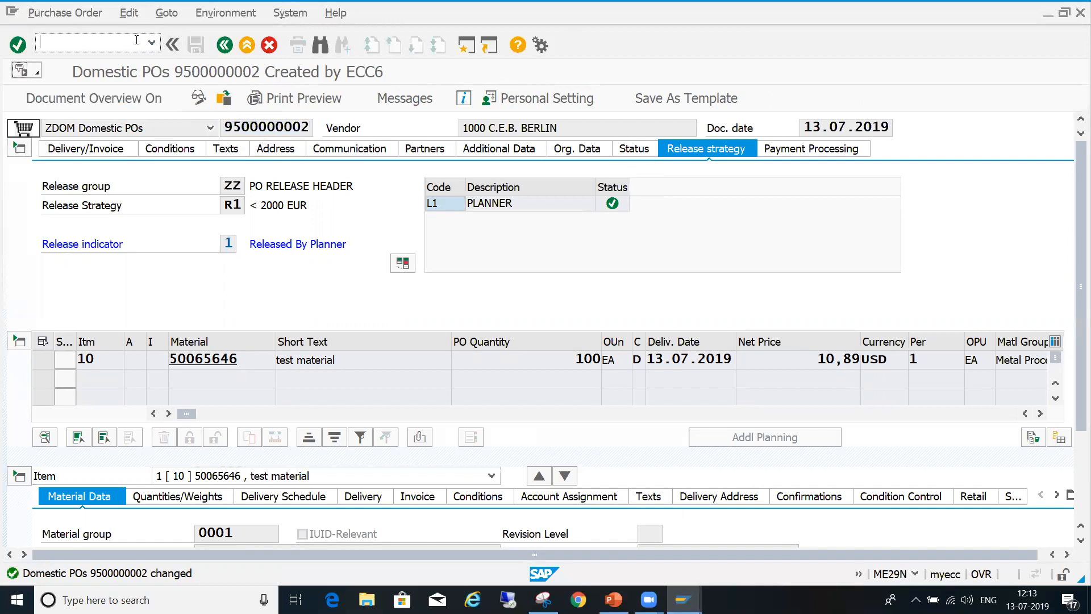
text(/nme29n)
key(Return)
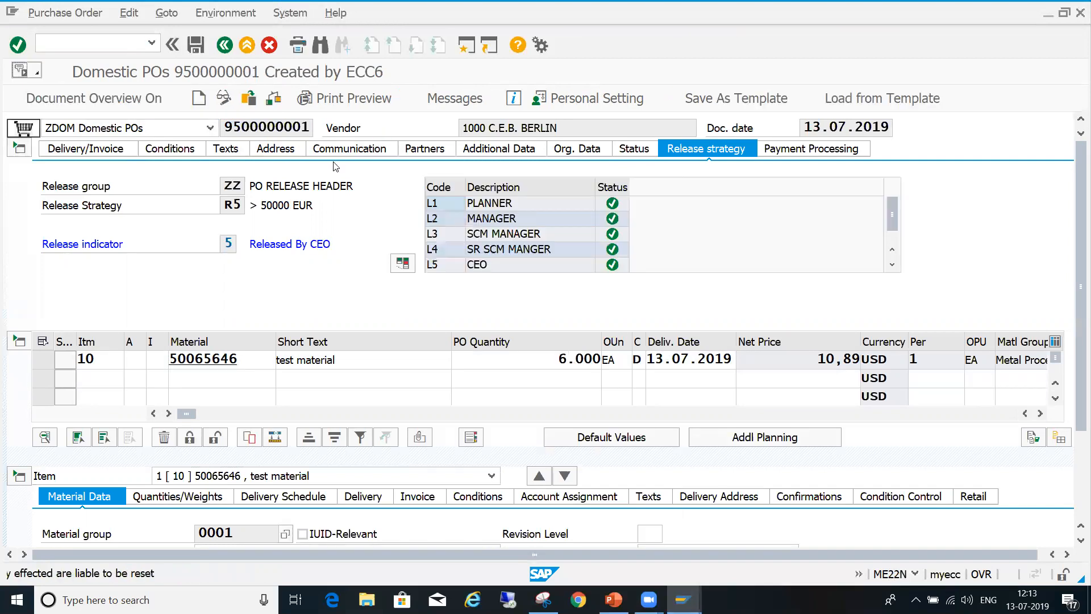
- Load the order just released by the planner for changing, and bring its item details into view
click(248, 100)
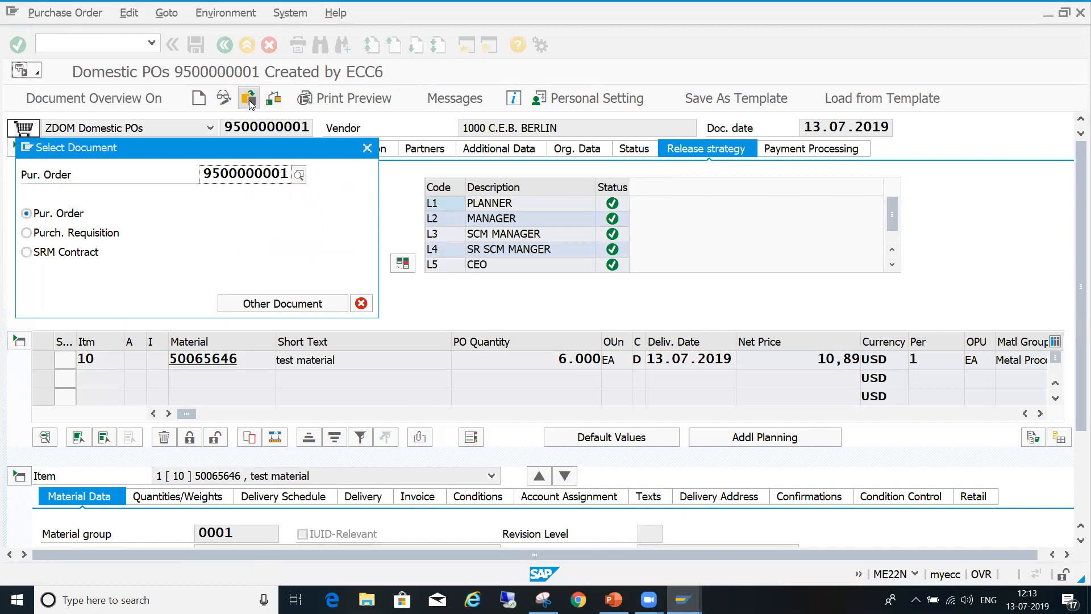
key(Delete)
key(Delete)
key(Delete)
key(Delete)
key(Delete)
key(Delete)
key(Delete)
key(Delete)
key(Delete)
key(Delete)
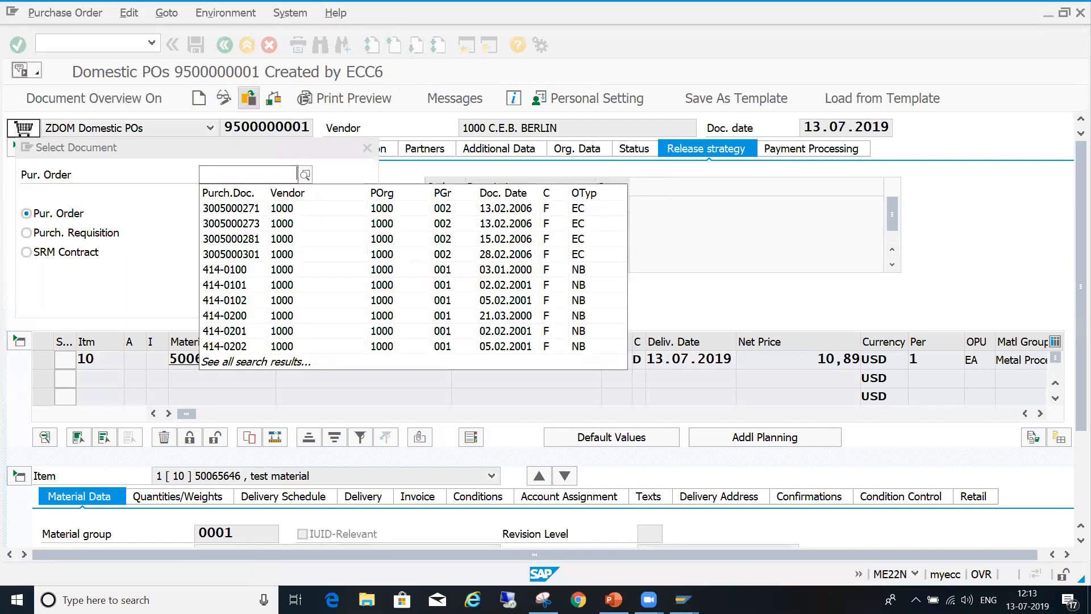
text(9500000000)
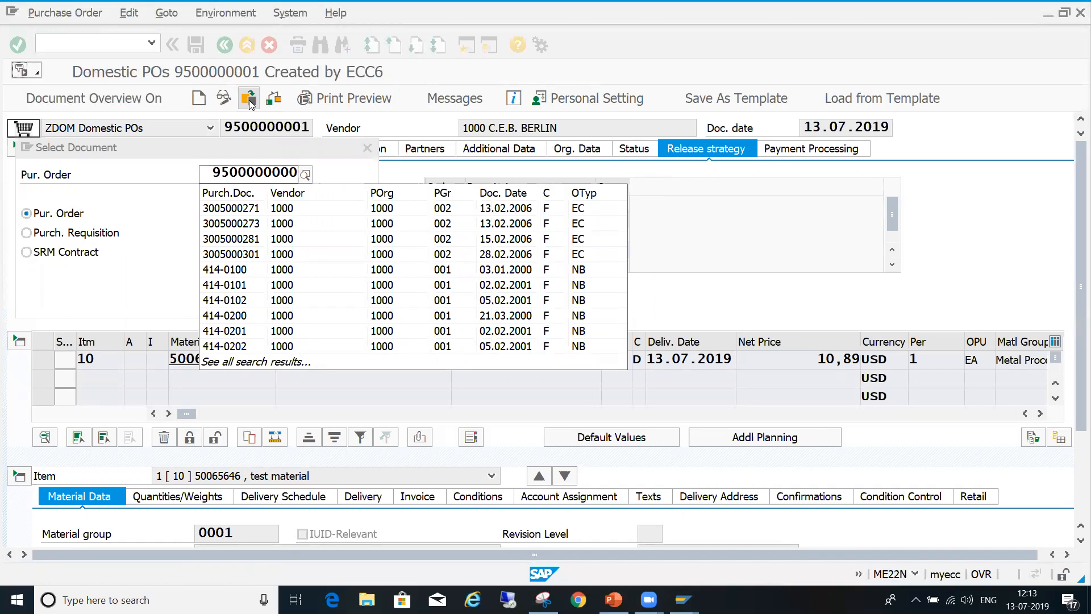
text(000)
click(249, 100)
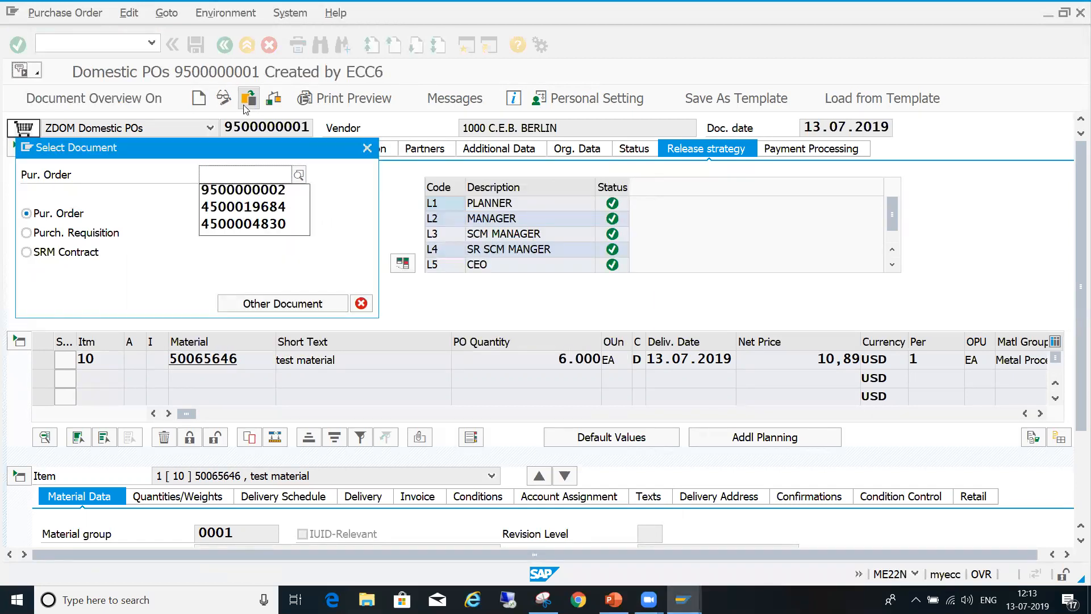
click(237, 191)
key(Return)
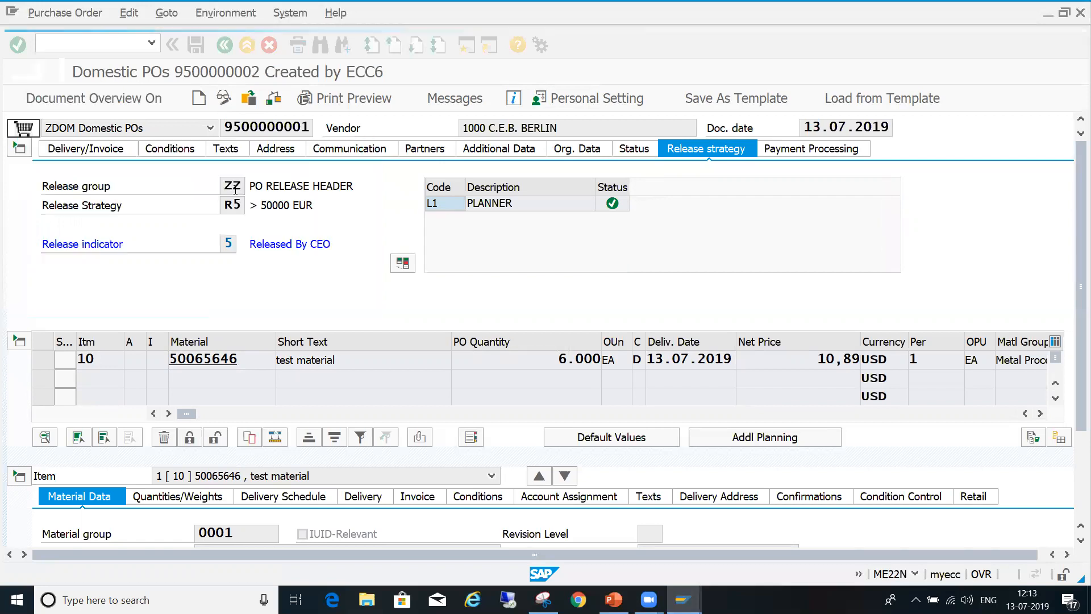
click(1076, 492)
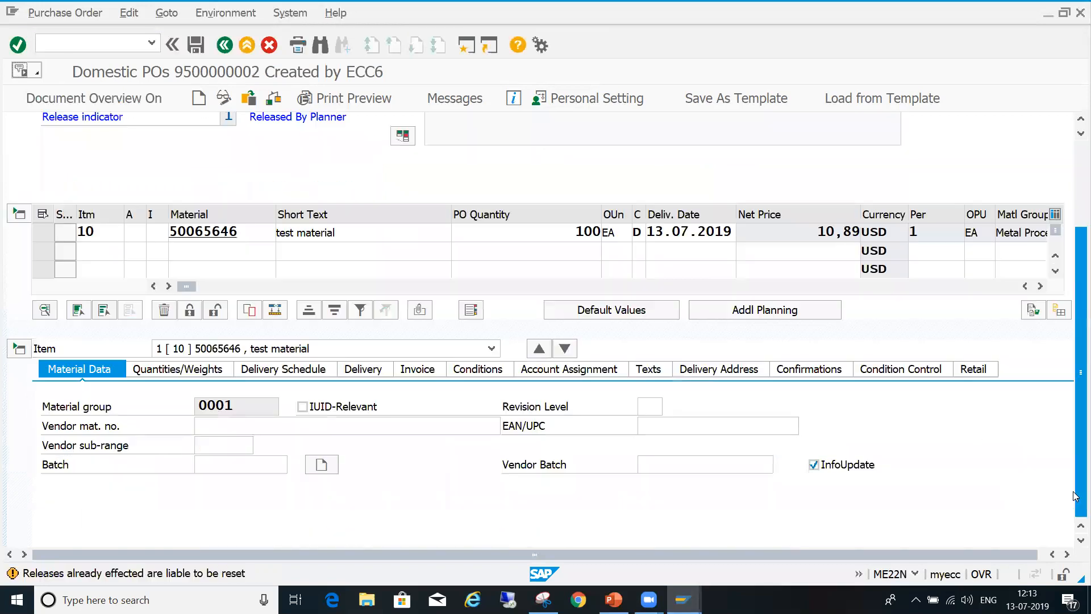
- Set the item's PBXX gross price to 20 USD in its pricing conditions
click(502, 370)
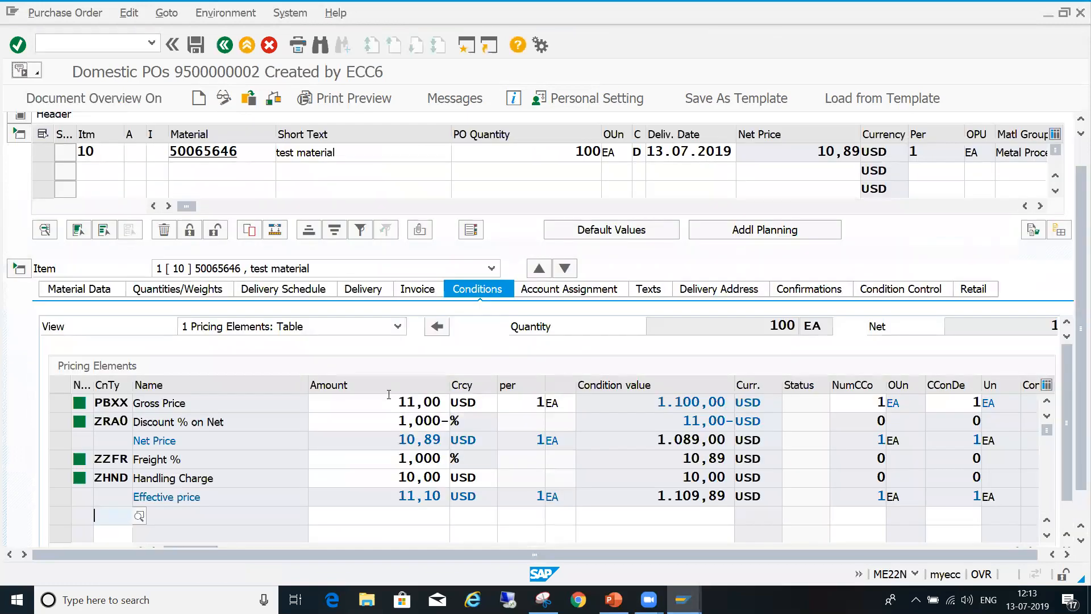
click(394, 403)
key(Delete)
key(Delete)
key(Delete)
text(20)
key(Return)
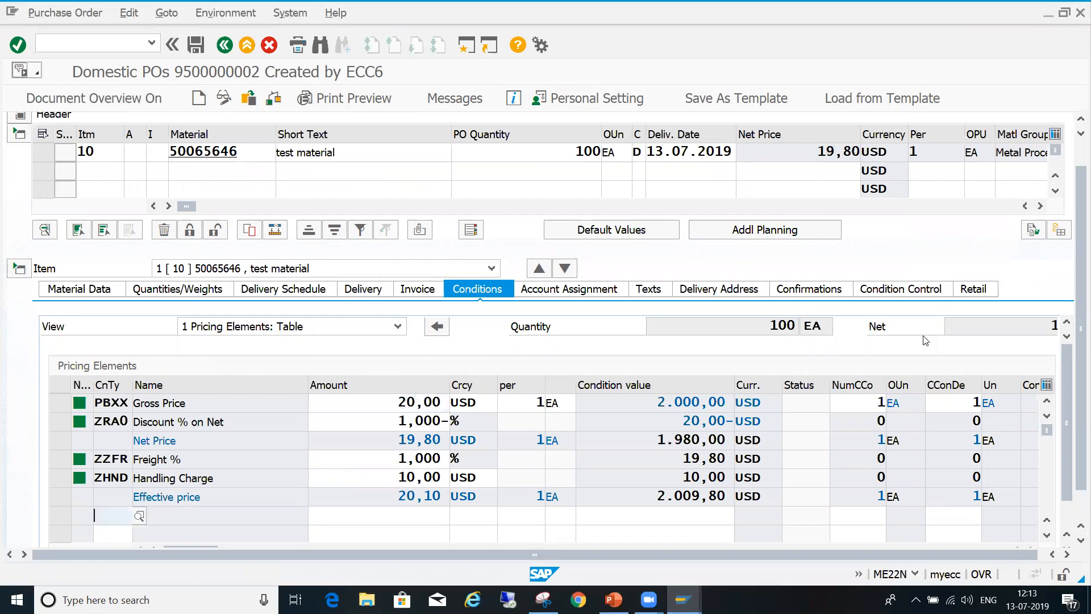
- Check the changed purchase order for consistency and dismiss the message log
drag(1077, 177, 1077, 149)
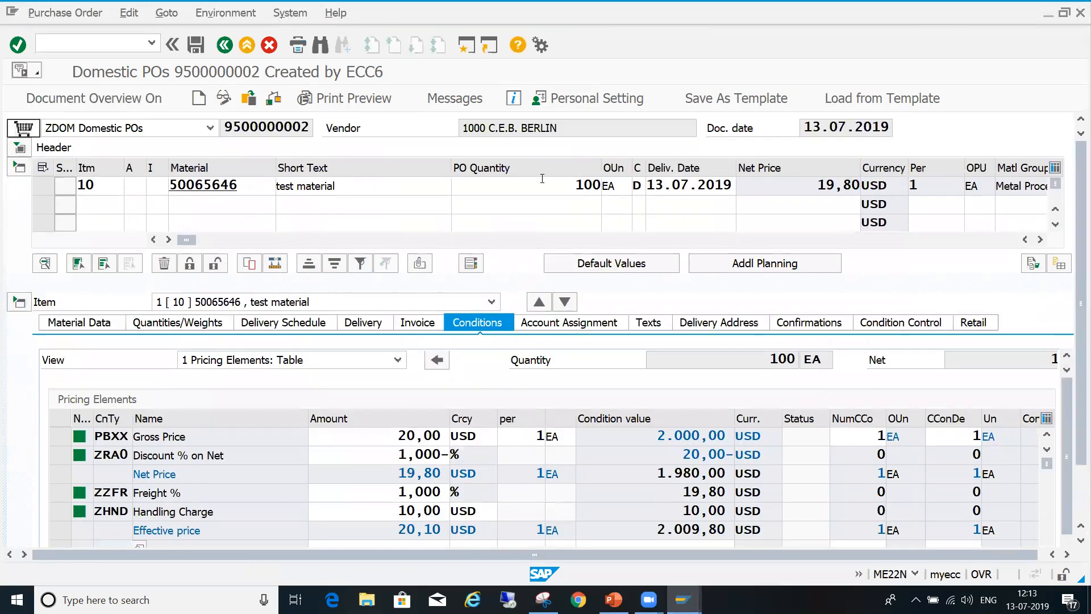
click(277, 102)
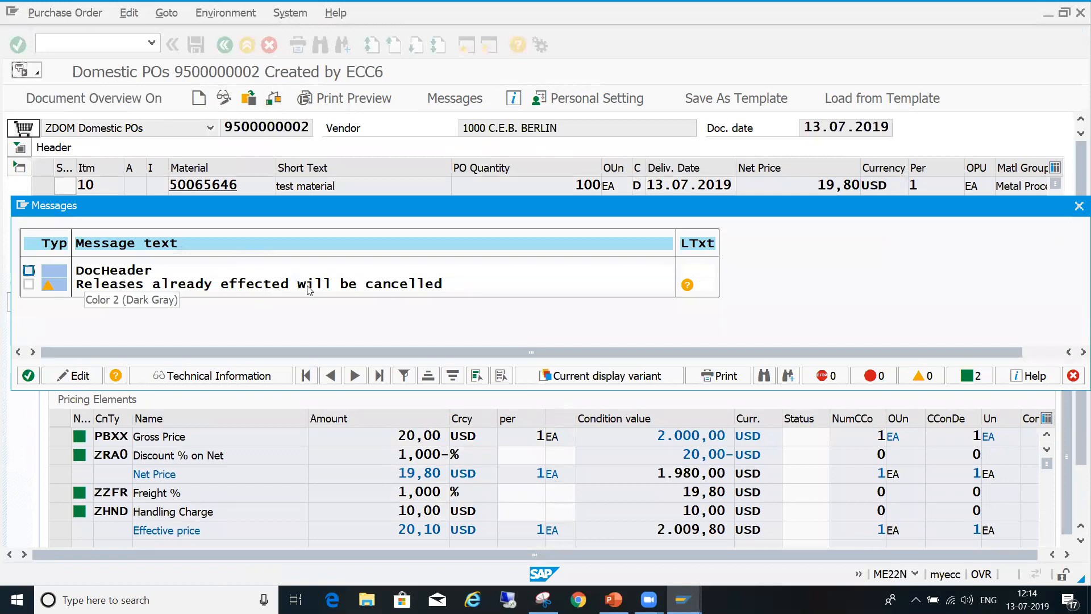
click(1074, 379)
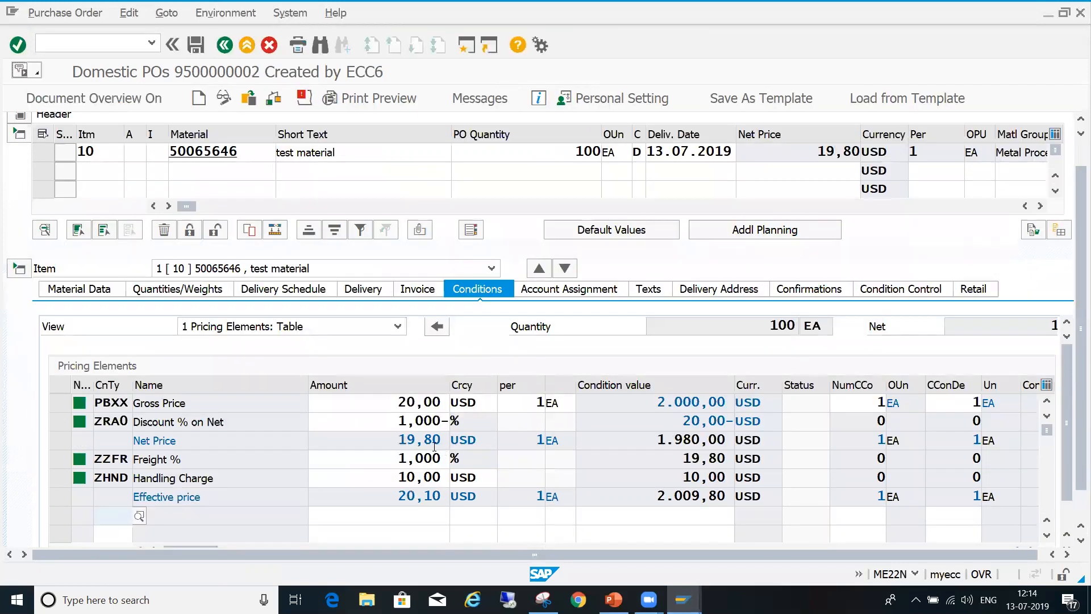
- Inspect the order header's release strategy and the net value in its header conditions
drag(1077, 181, 1075, 139)
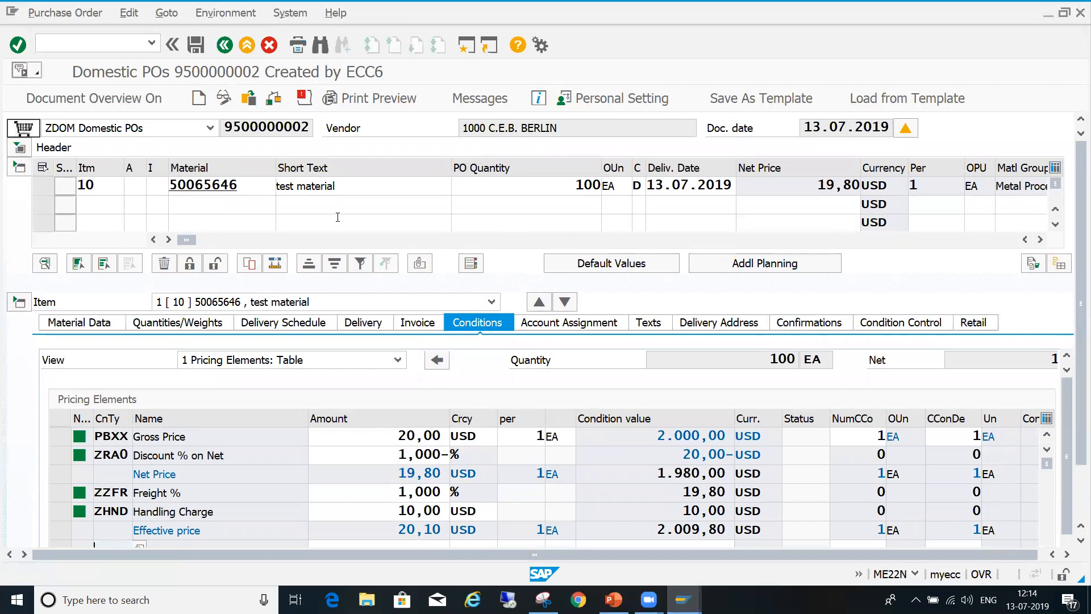
click(19, 148)
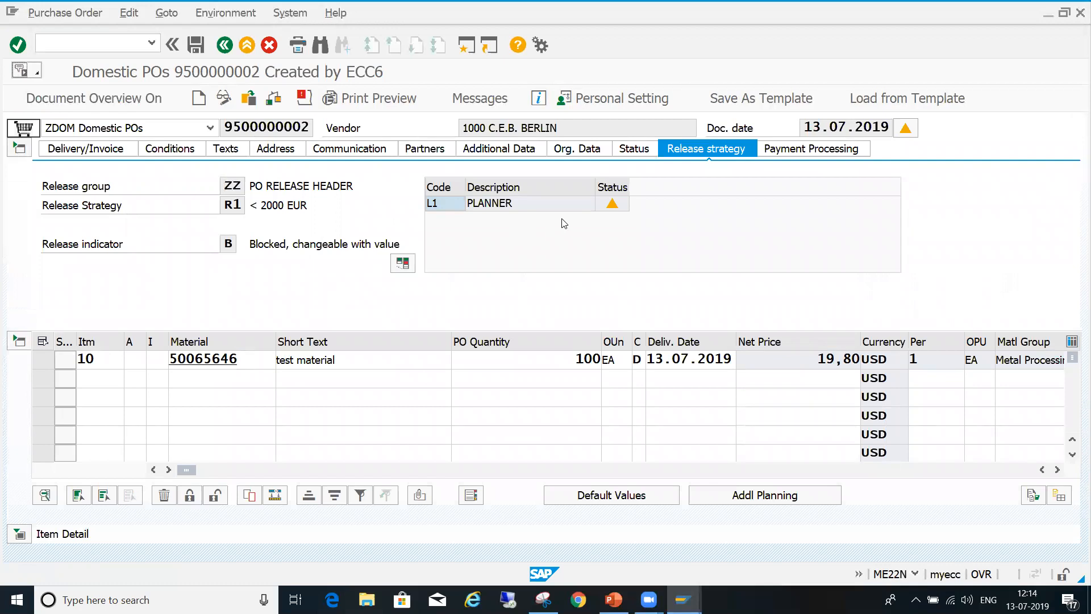
click(194, 152)
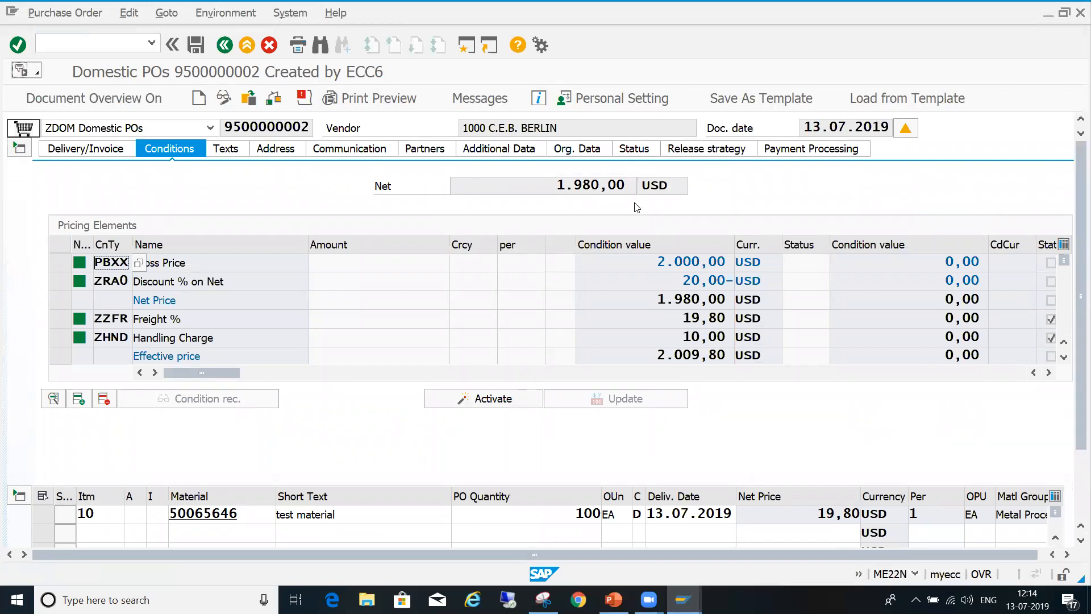
drag(560, 187, 670, 201)
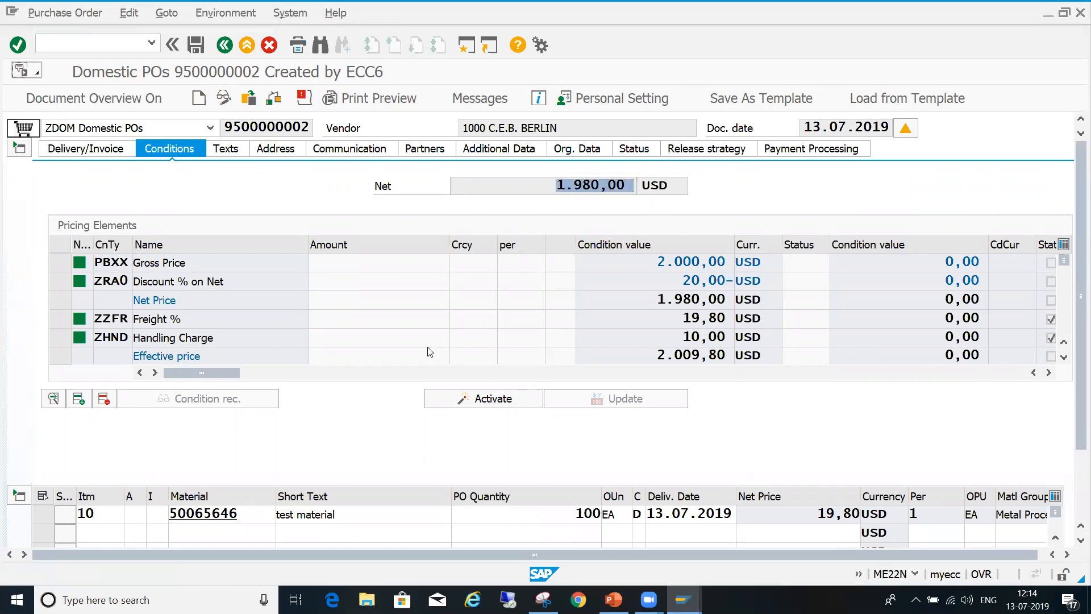
click(19, 149)
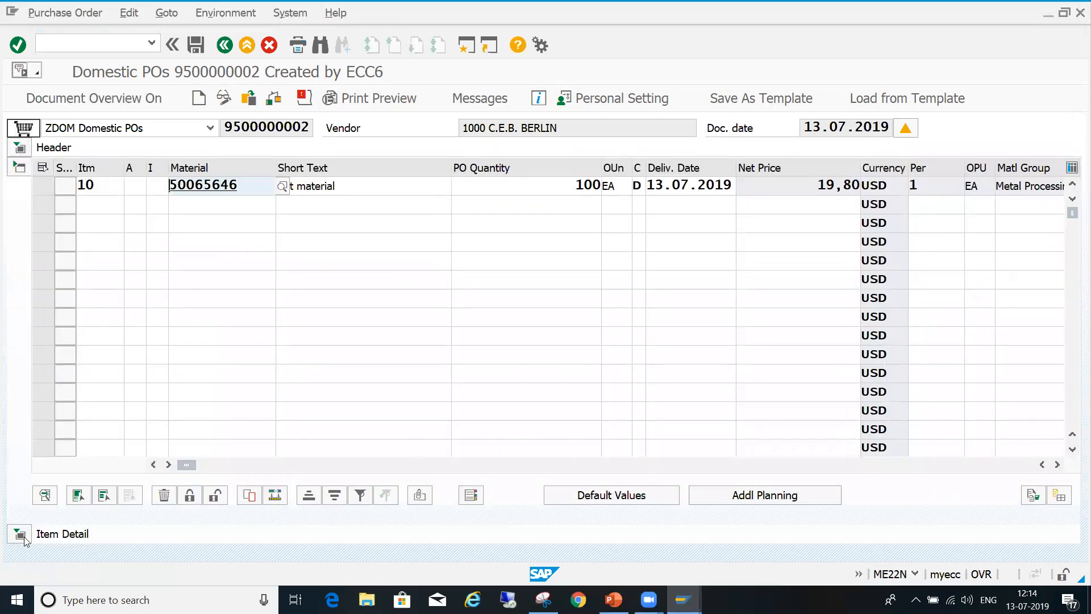
- Review the item's gross price condition again and bring the header's release strategy back into view
click(21, 535)
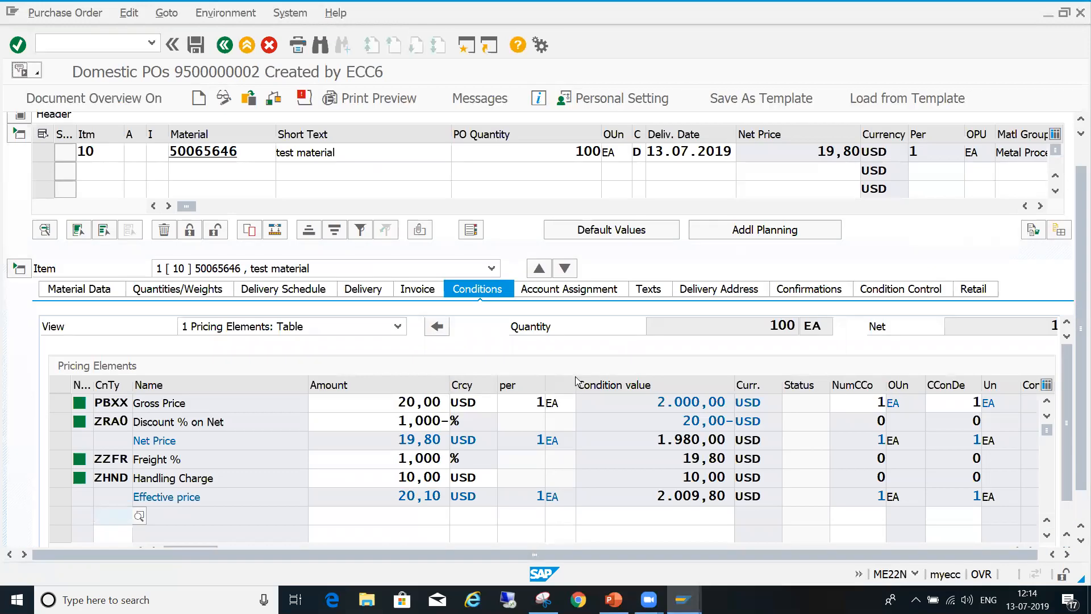
drag(398, 403, 451, 403)
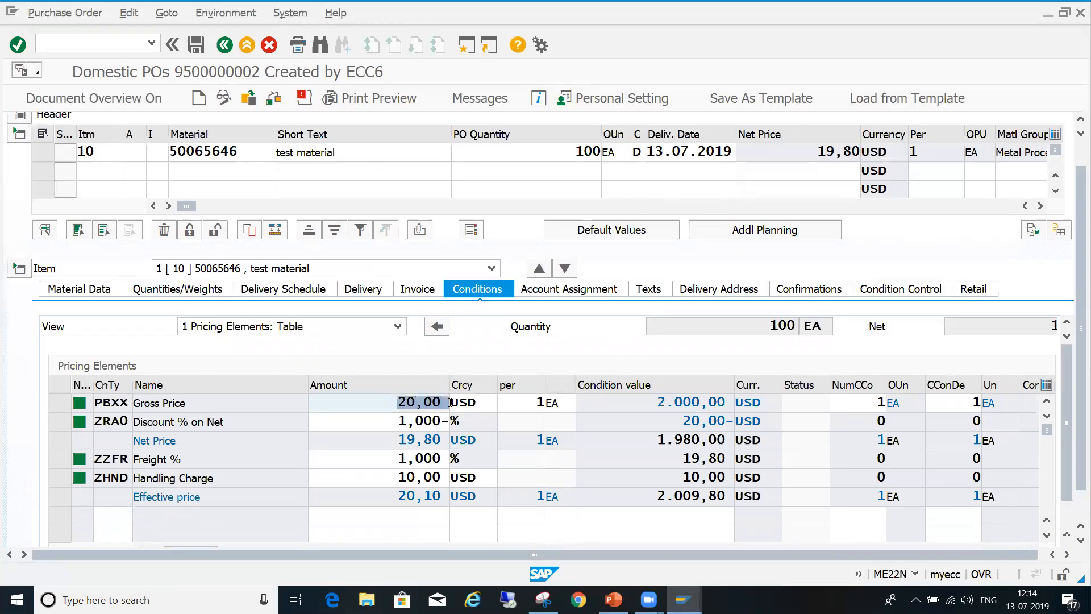
scroll(466, 201, up, 1)
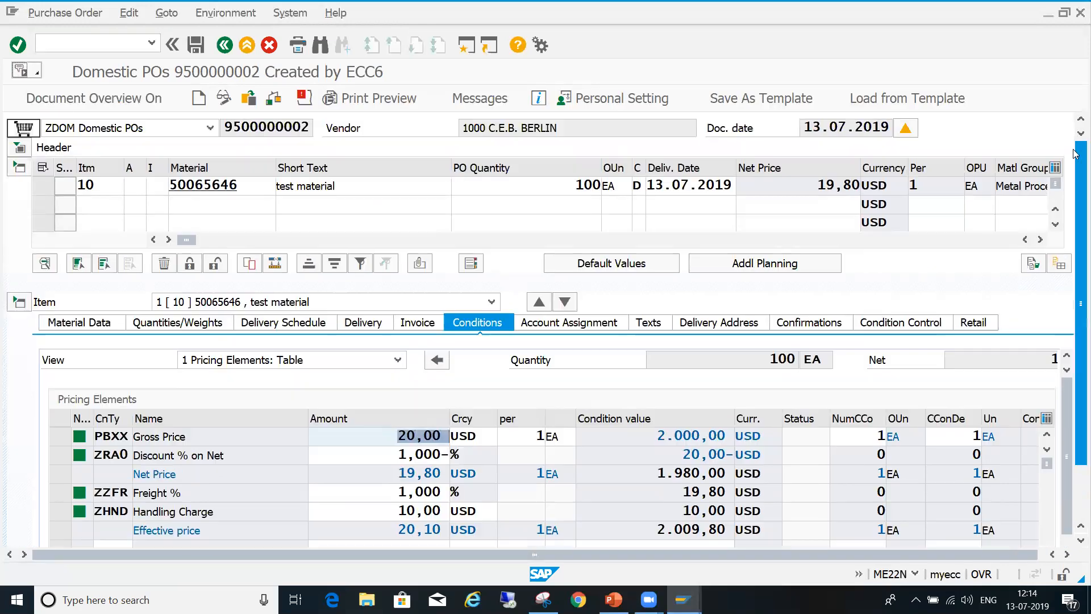
click(20, 149)
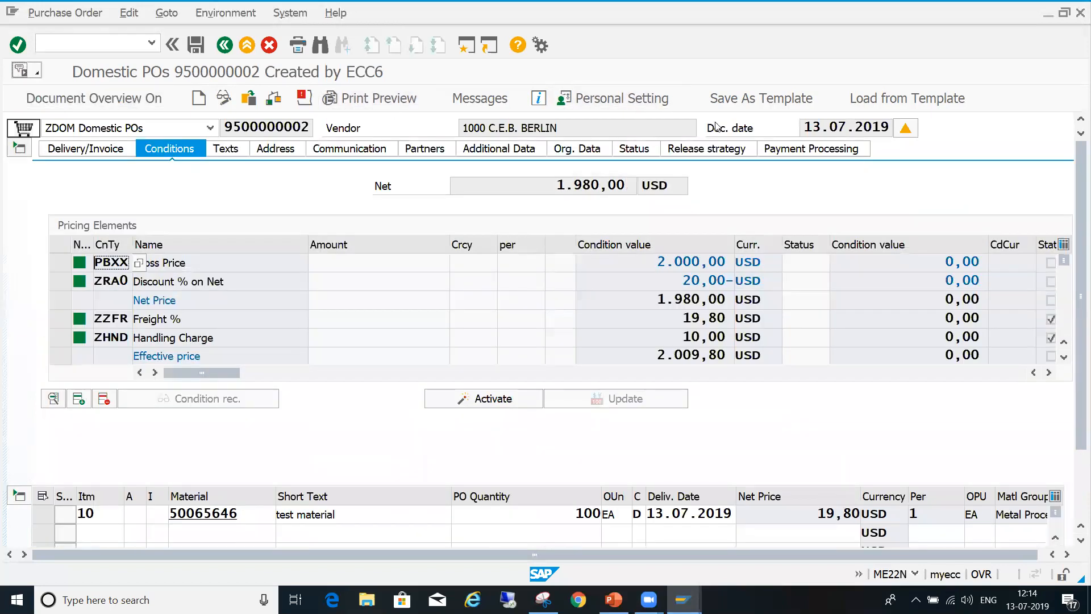
click(718, 148)
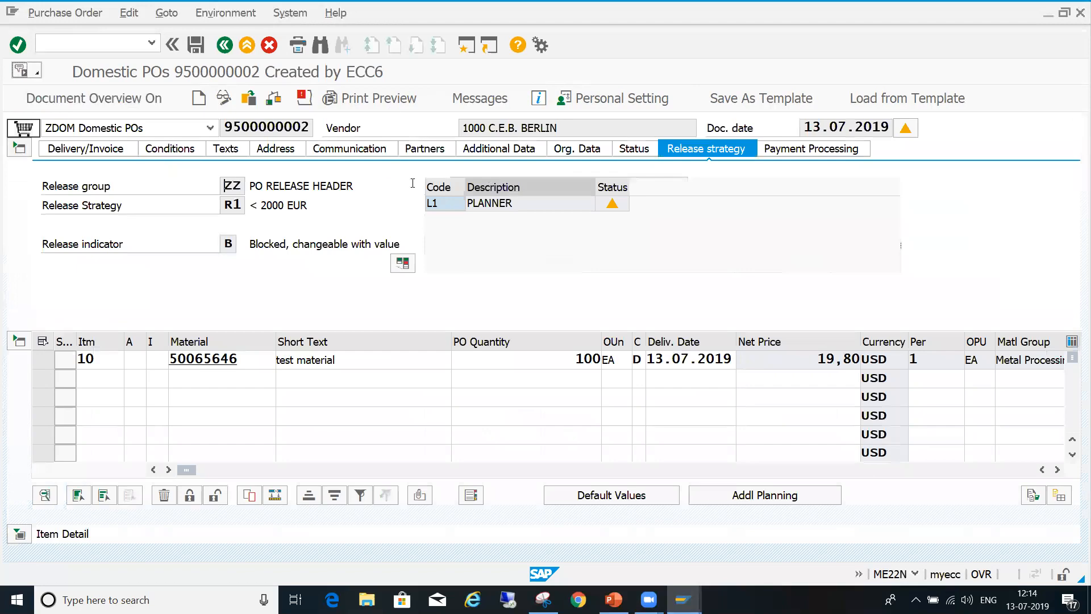
- Run the consistency check on the order again, accept its messages, and save the changed order
click(274, 100)
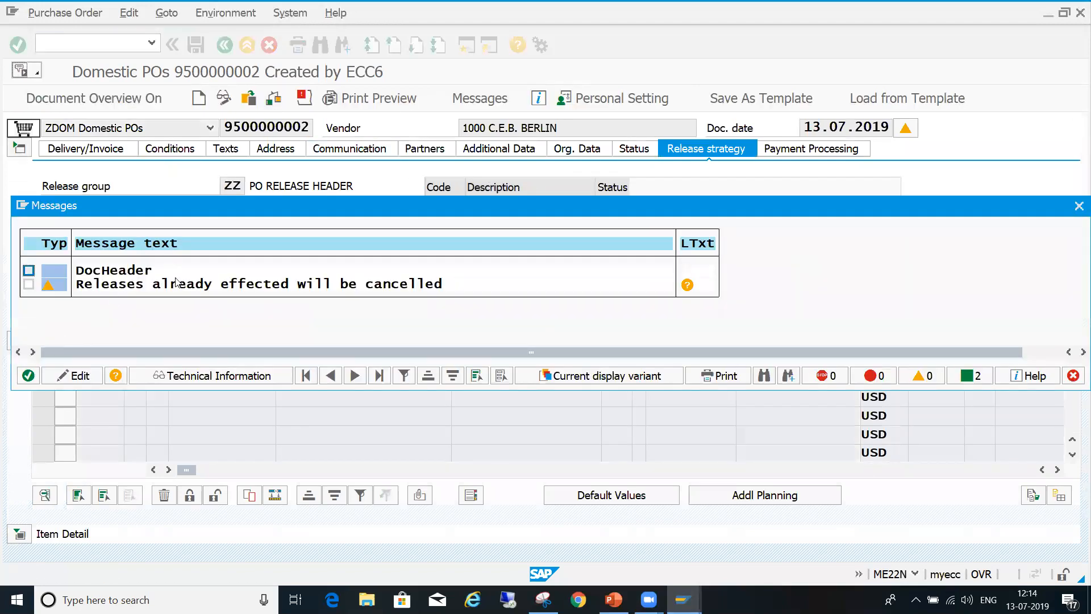
click(28, 376)
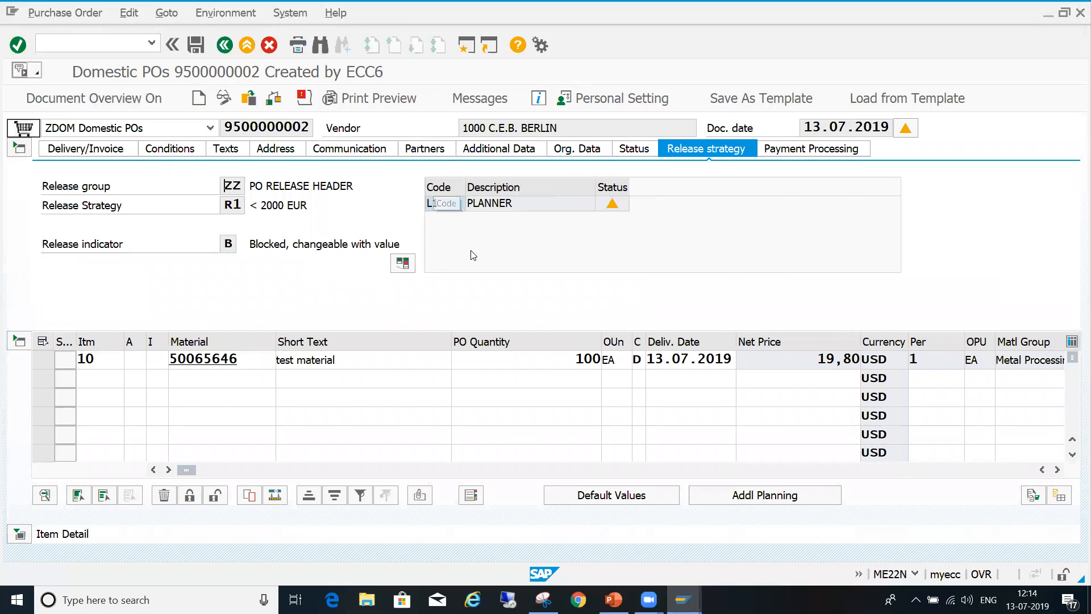
click(196, 46)
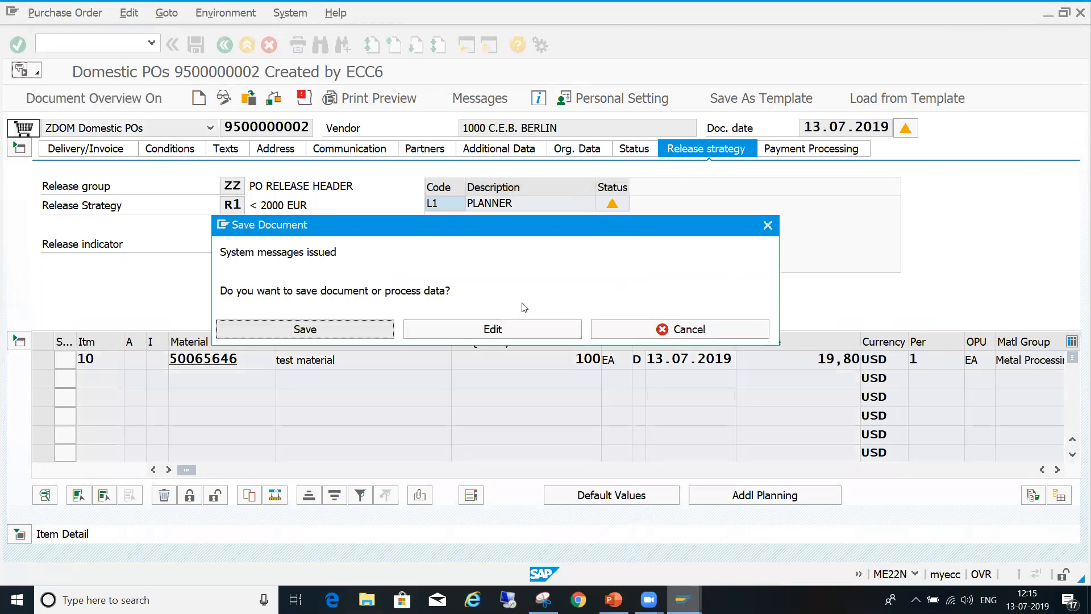
click(382, 331)
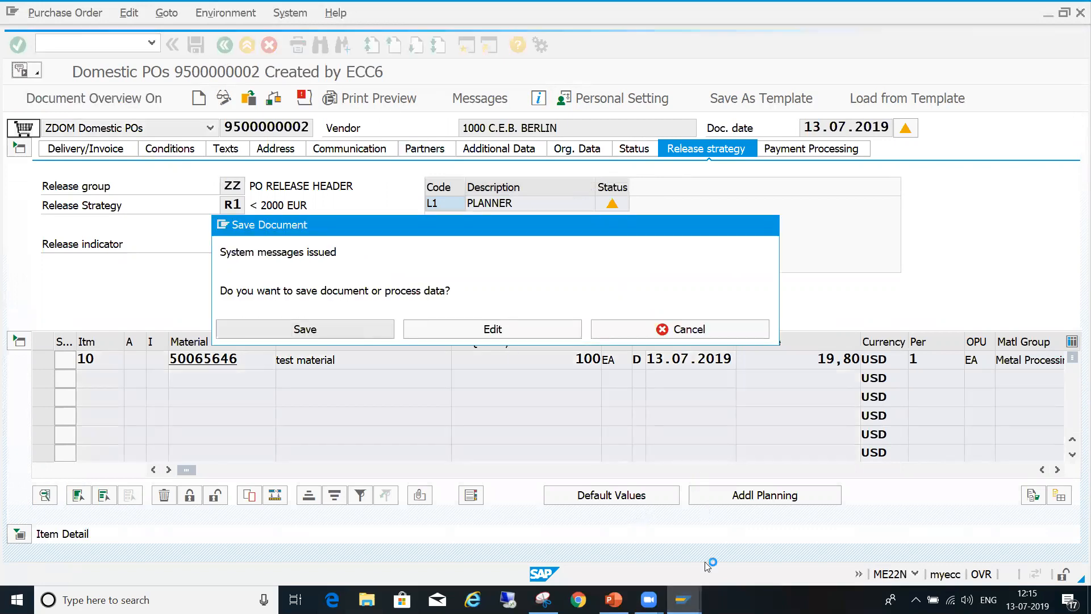
- Switch to the Display IMG session and open the release indicators under Define Release Procedure for Purchase Orders
mouse_move(683, 600)
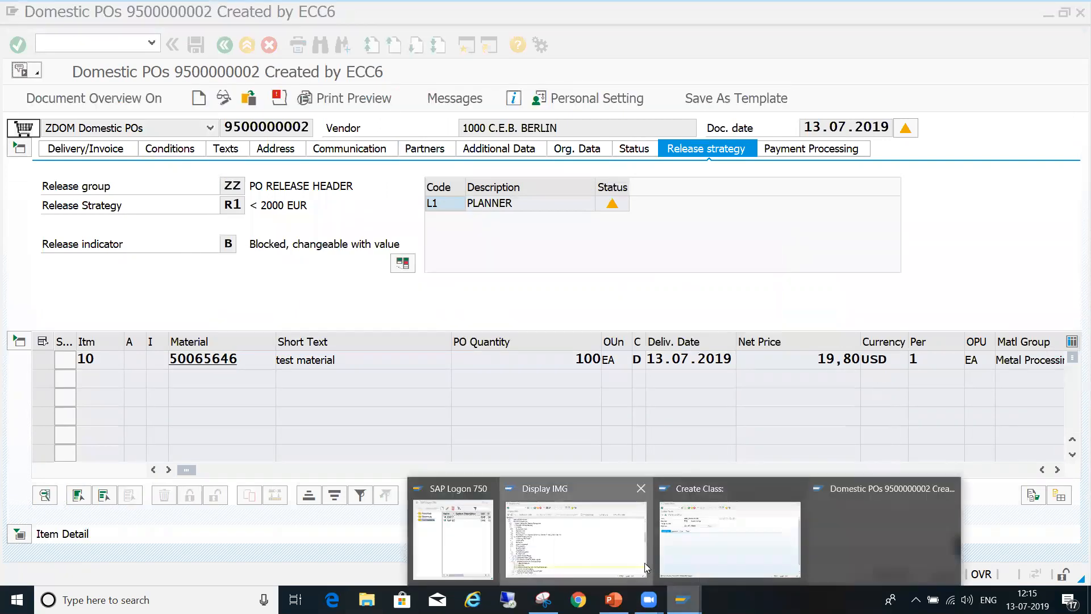
click(637, 563)
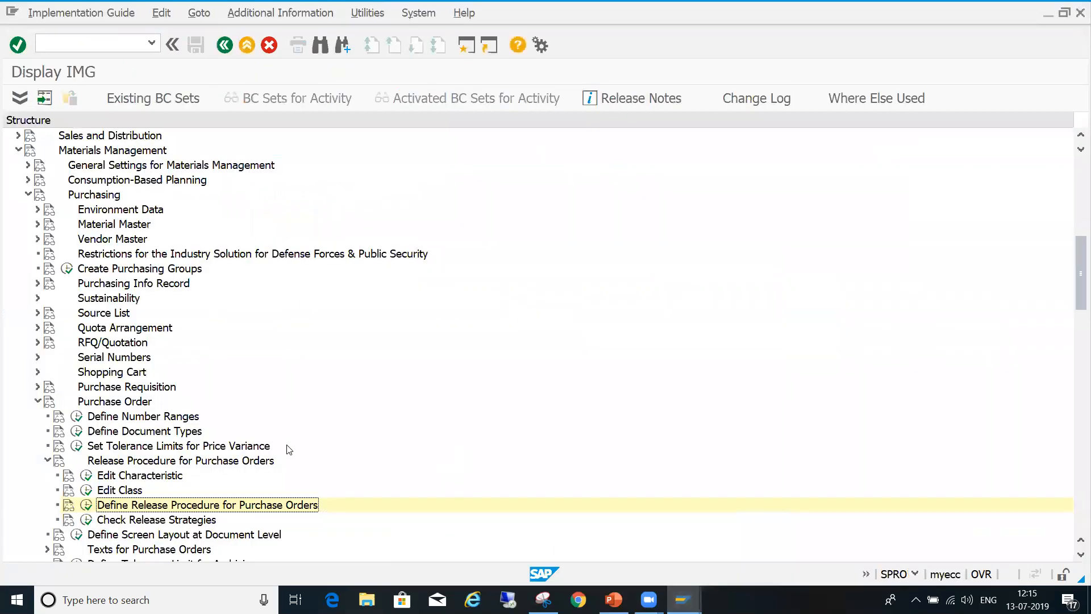
click(86, 504)
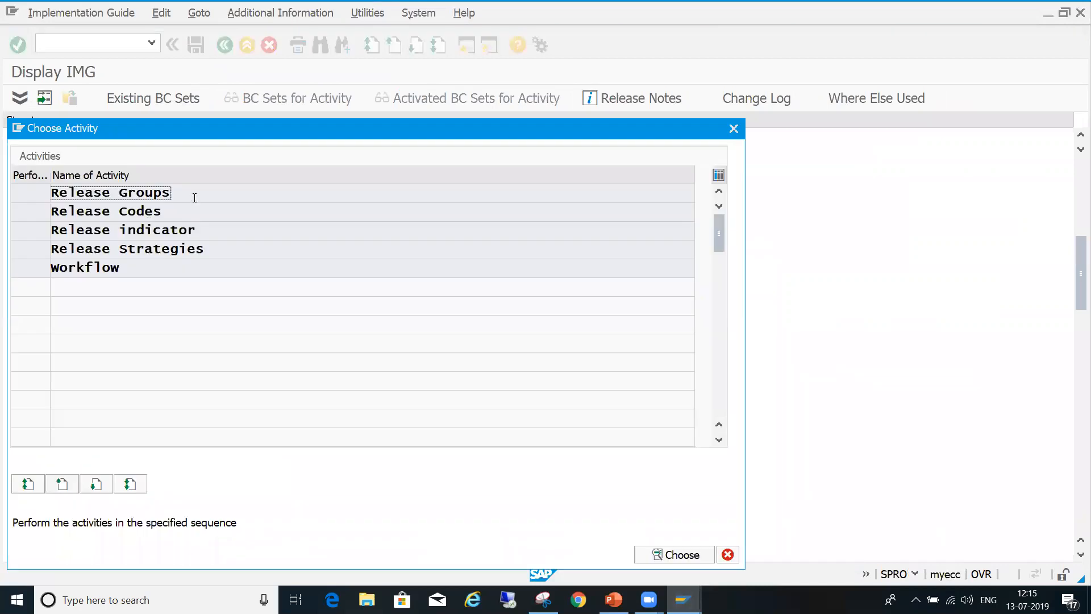
double_click(139, 231)
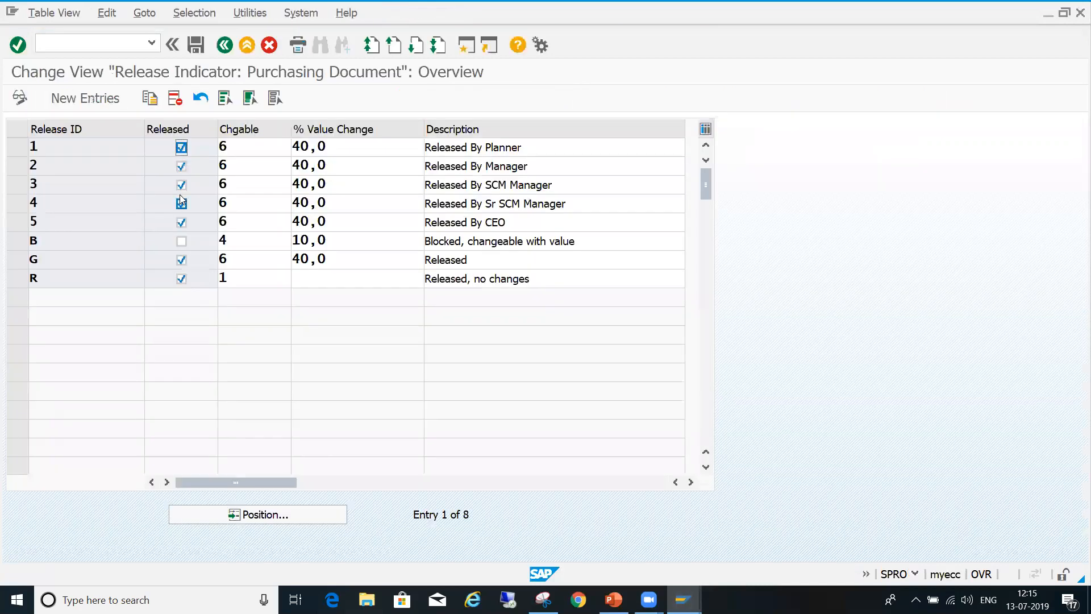
- Examine the possible changeability values for release indicator 1 and the value change percentages, keeping the current settings
click(242, 144)
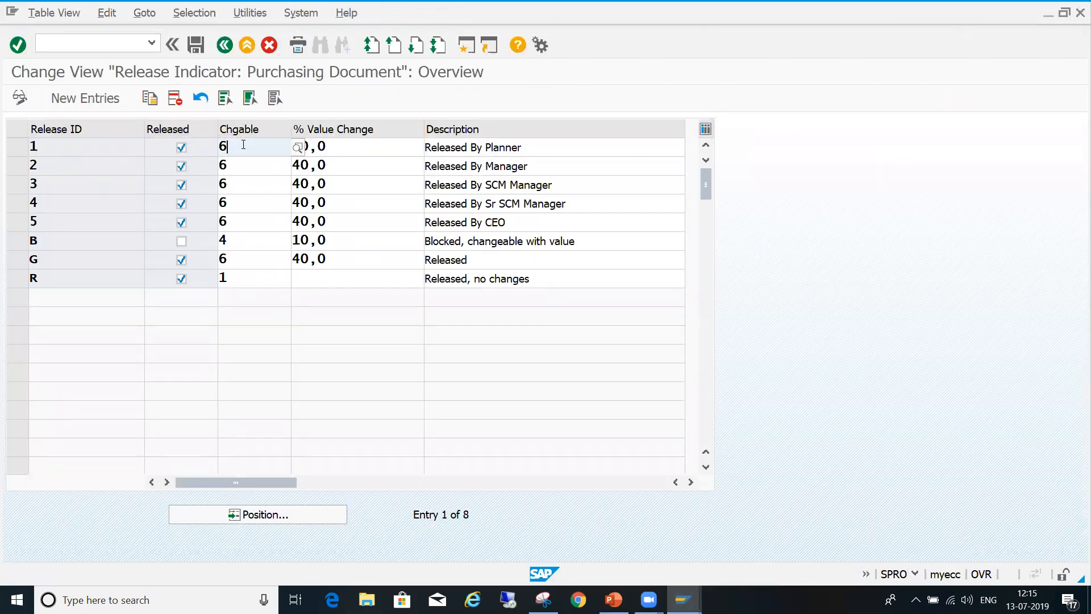
click(297, 147)
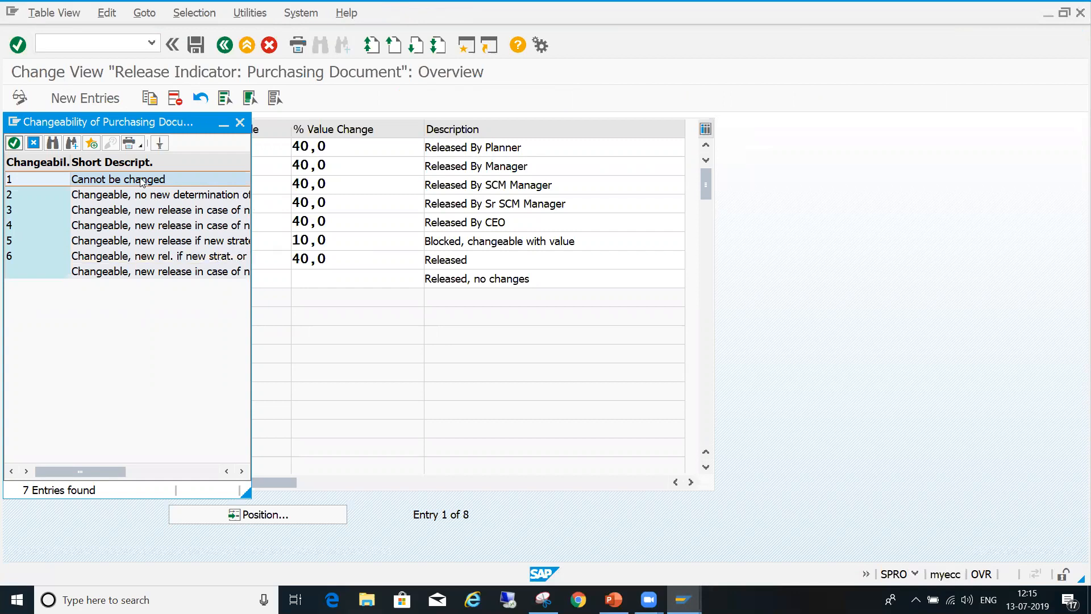
click(240, 123)
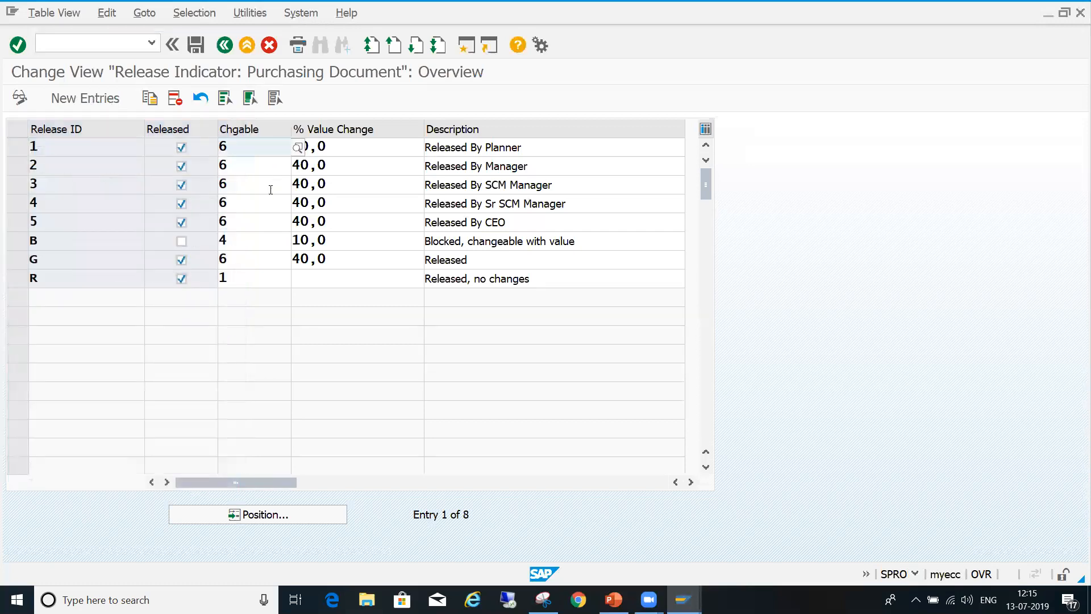
click(271, 190)
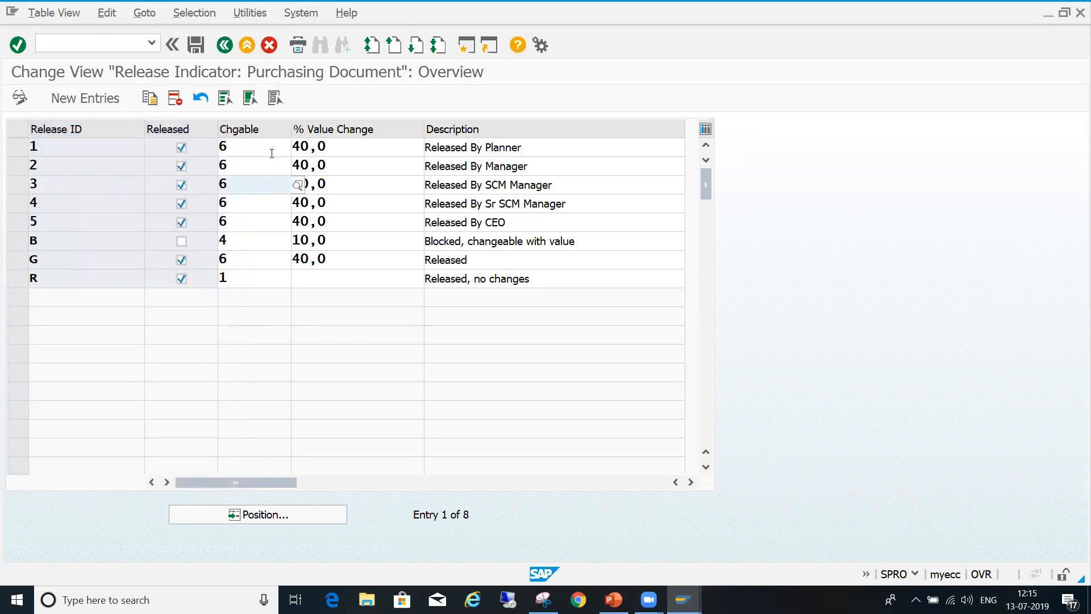
click(274, 149)
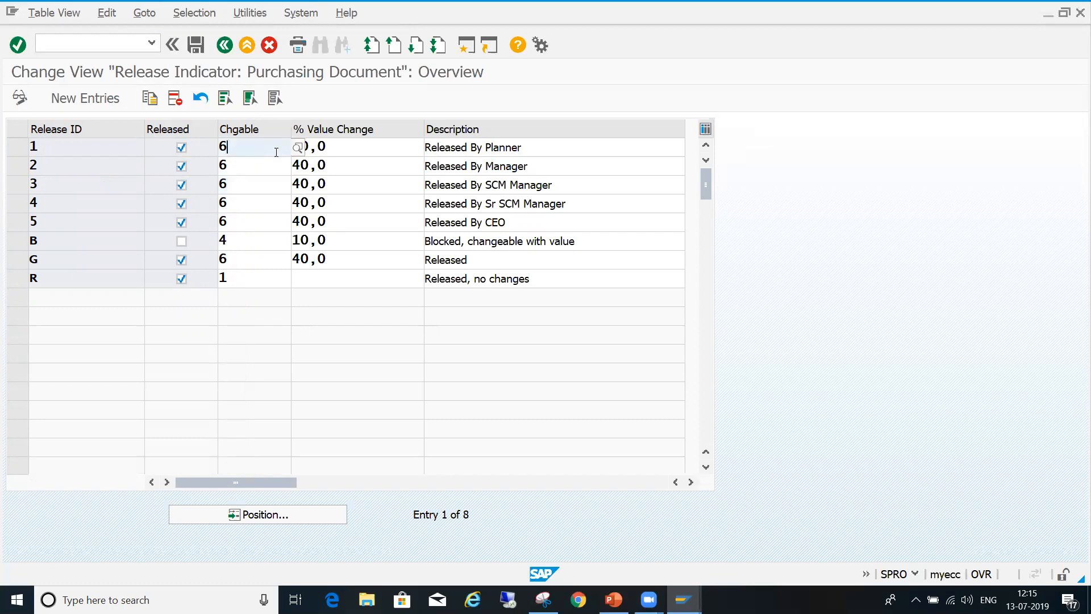
click(385, 173)
click(245, 150)
click(298, 148)
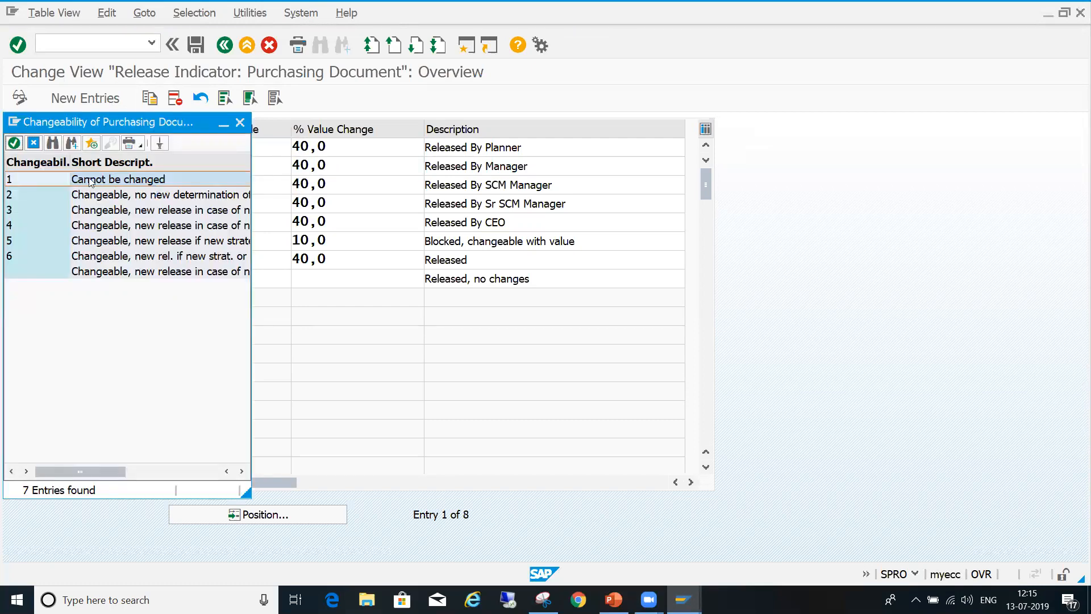
click(241, 123)
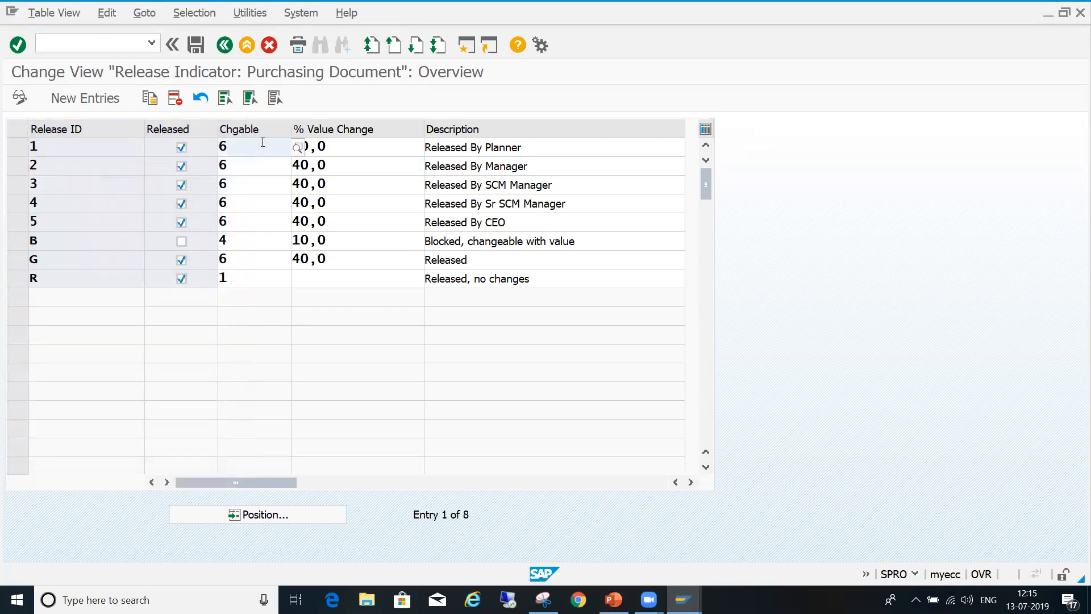